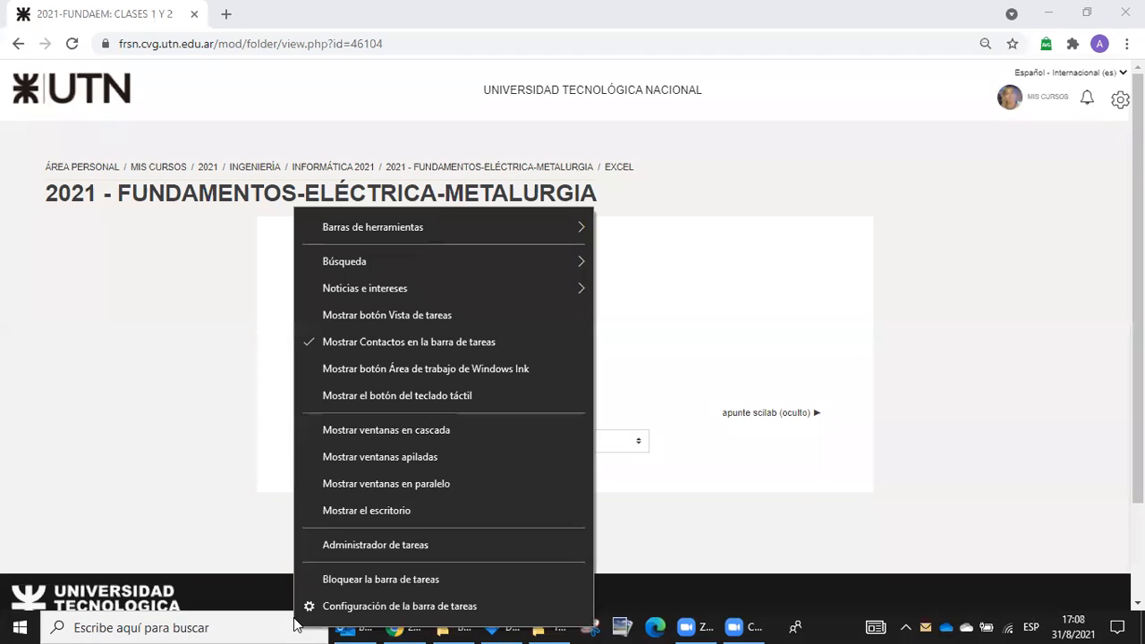
Step: Open the workbook CLASES 1 Y 2 - ALUMNOS - EN PROCESO.xlsx from the desktop, then switch back to the course page in Chrome
left_click(345, 514)
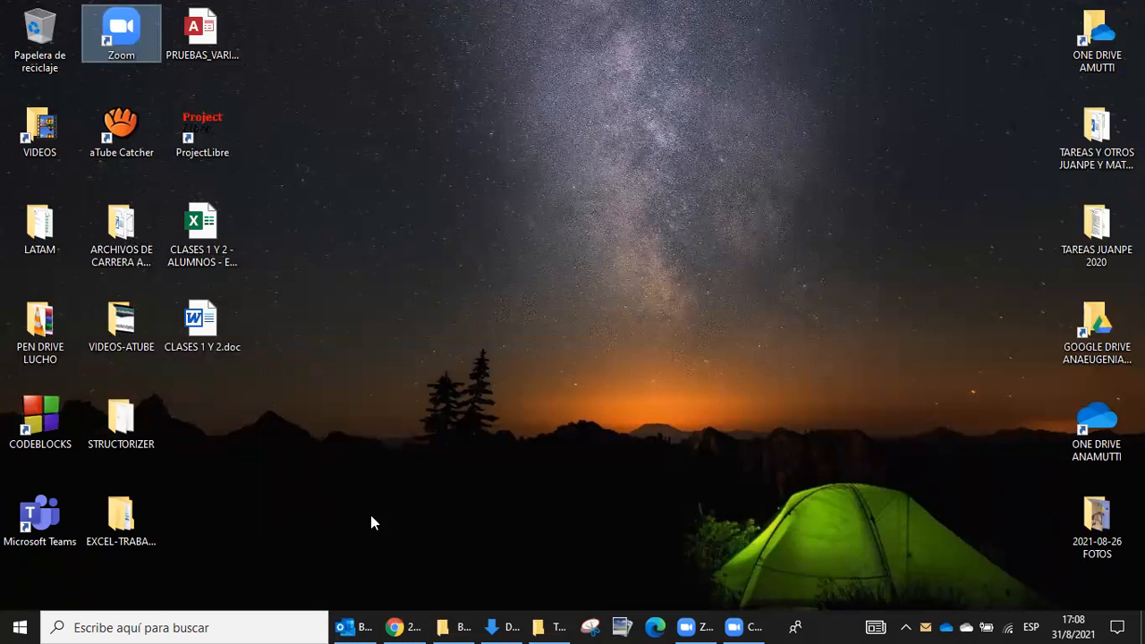
double_click(218, 257)
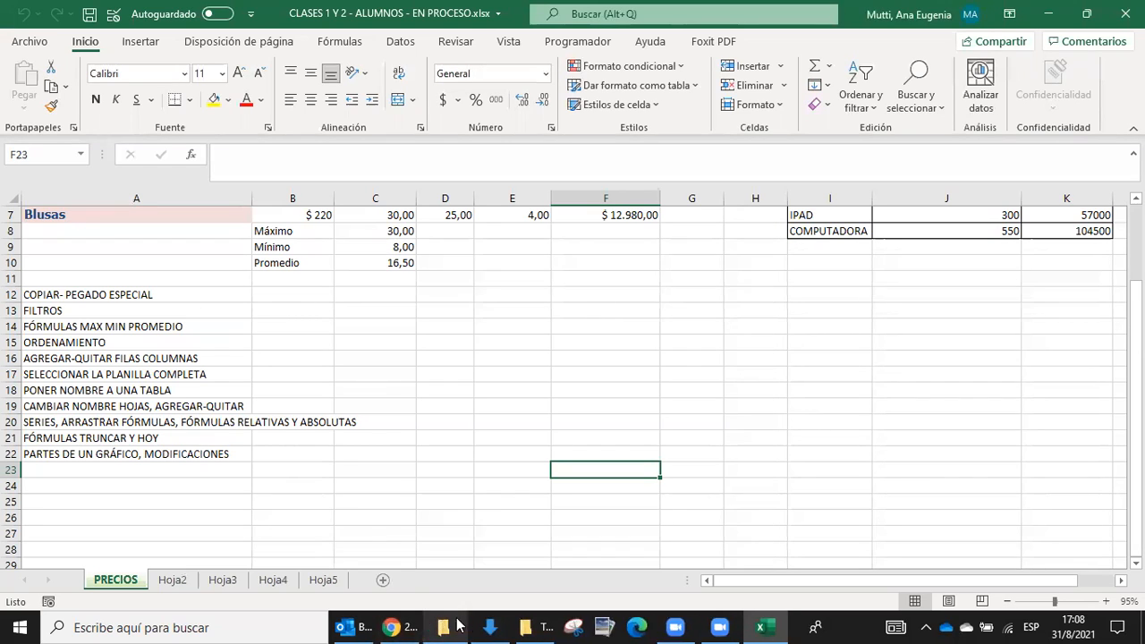
left_click(390, 626)
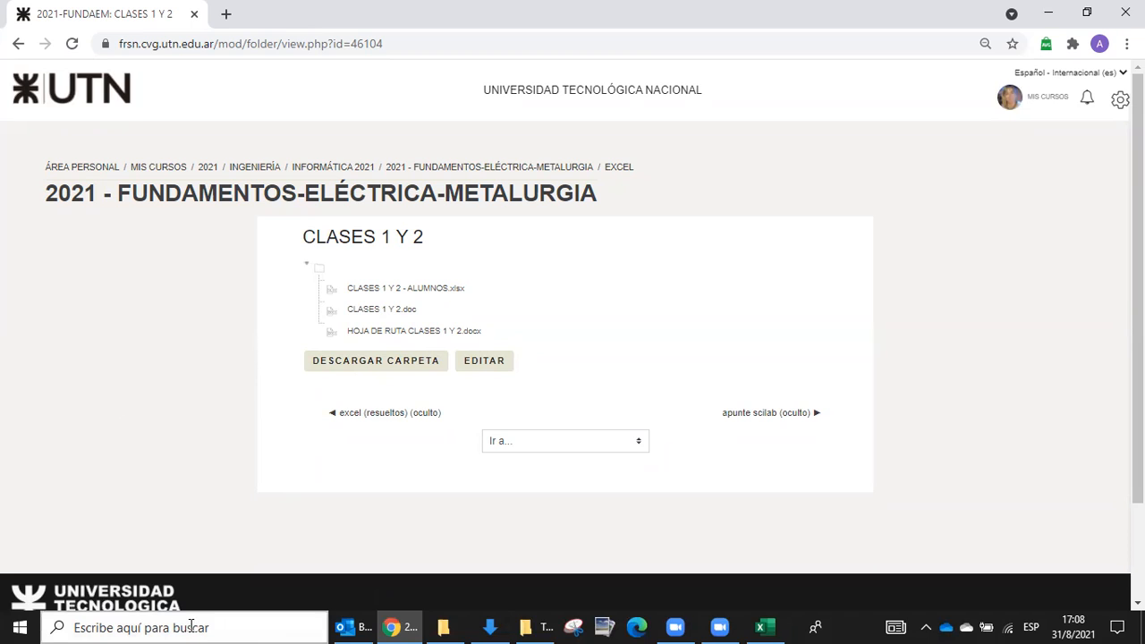
Step: Open the document CLASES 1 Y 2.doc from the desktop and enable its content
right_click(249, 626)
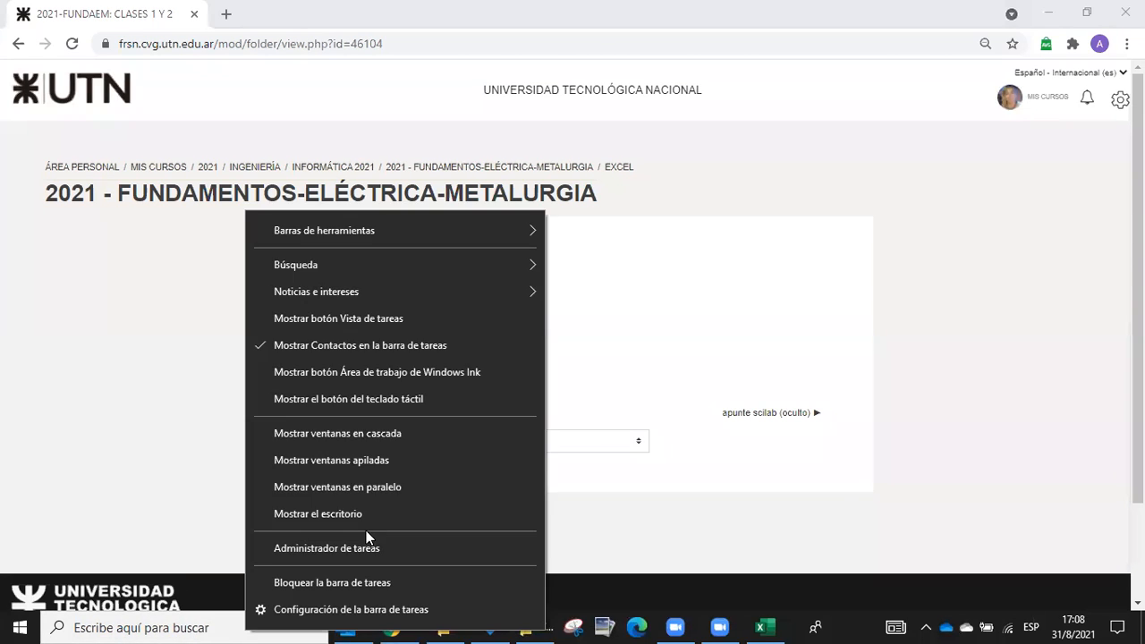
left_click(366, 517)
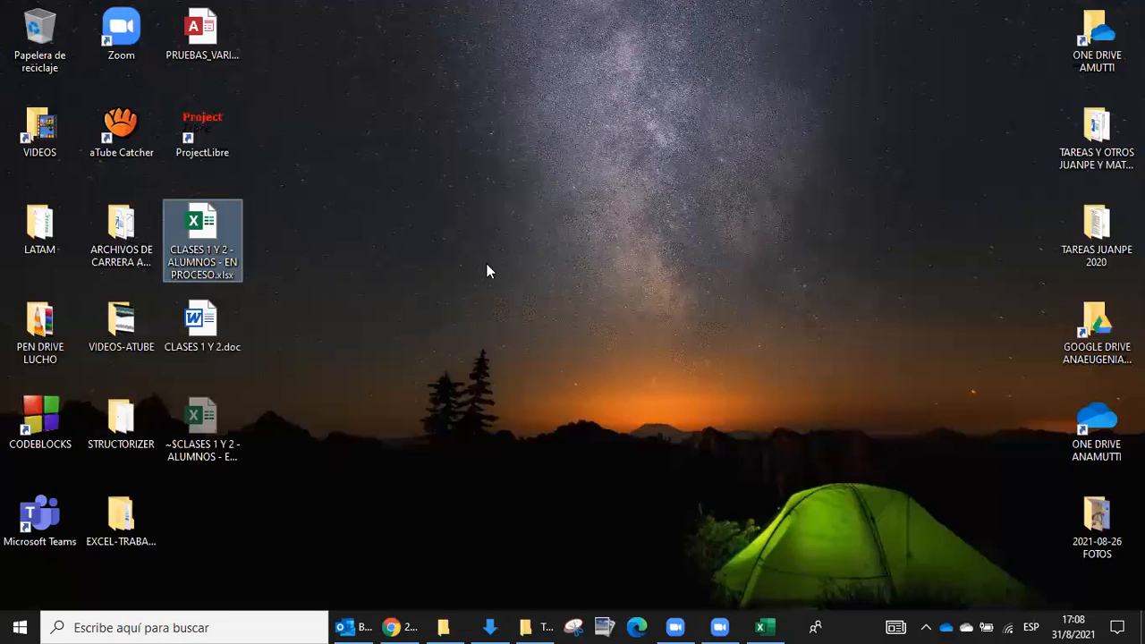
double_click(202, 324)
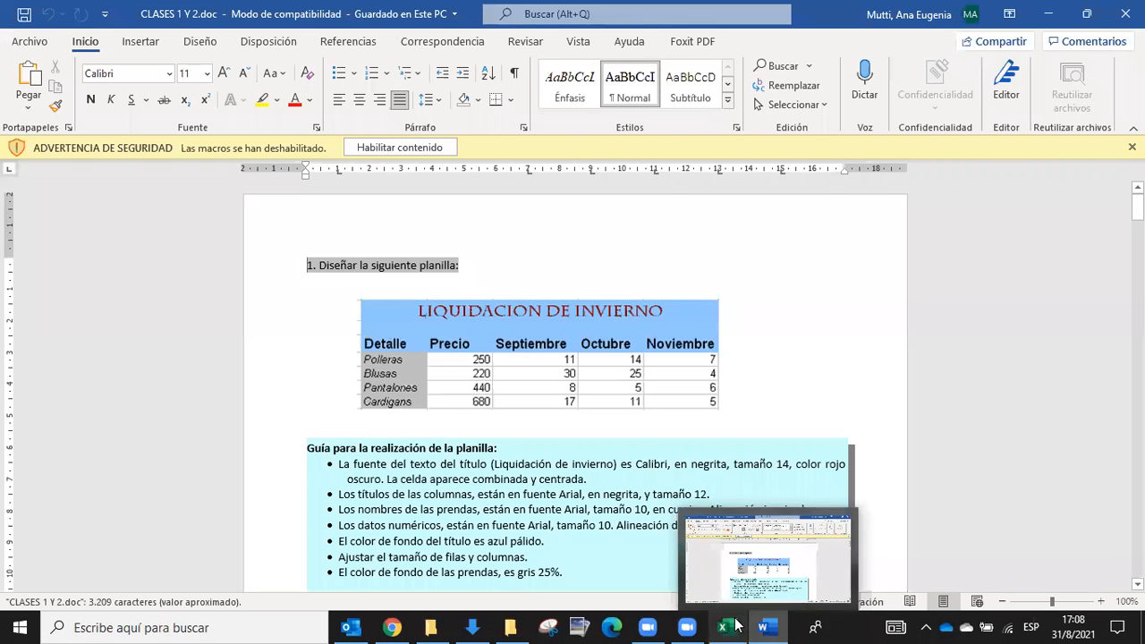
left_click(399, 148)
Step: Look through the exercise statements in the Word document, including the sample tables, task lists and charts, and return to the exam data exercise
scroll(459, 221, "down", 15)
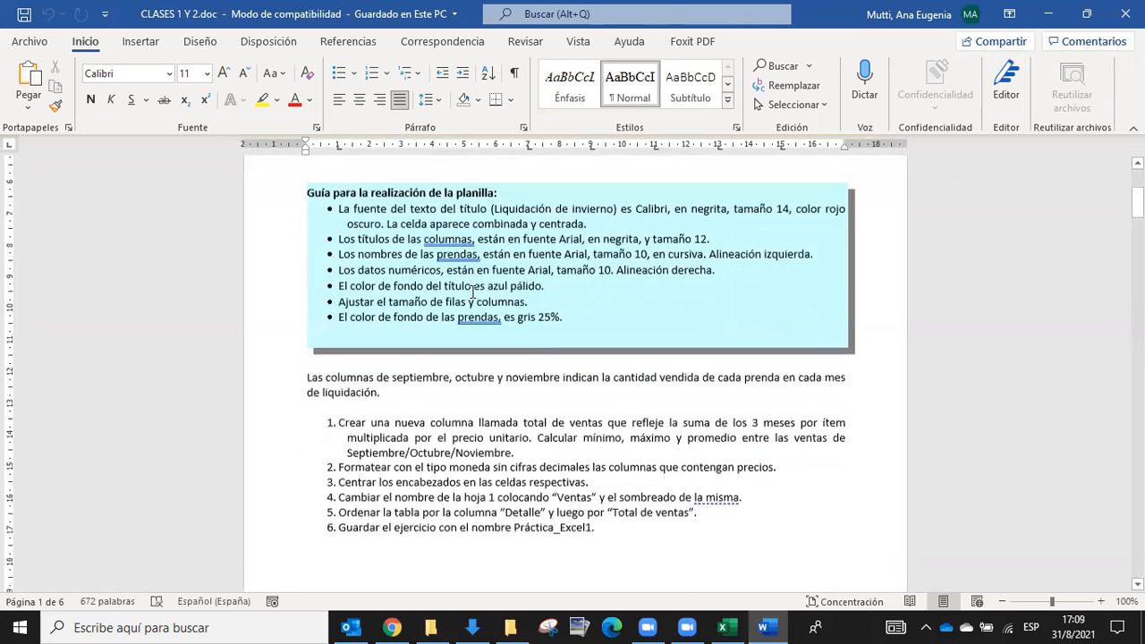
scroll(591, 362, "down", 20)
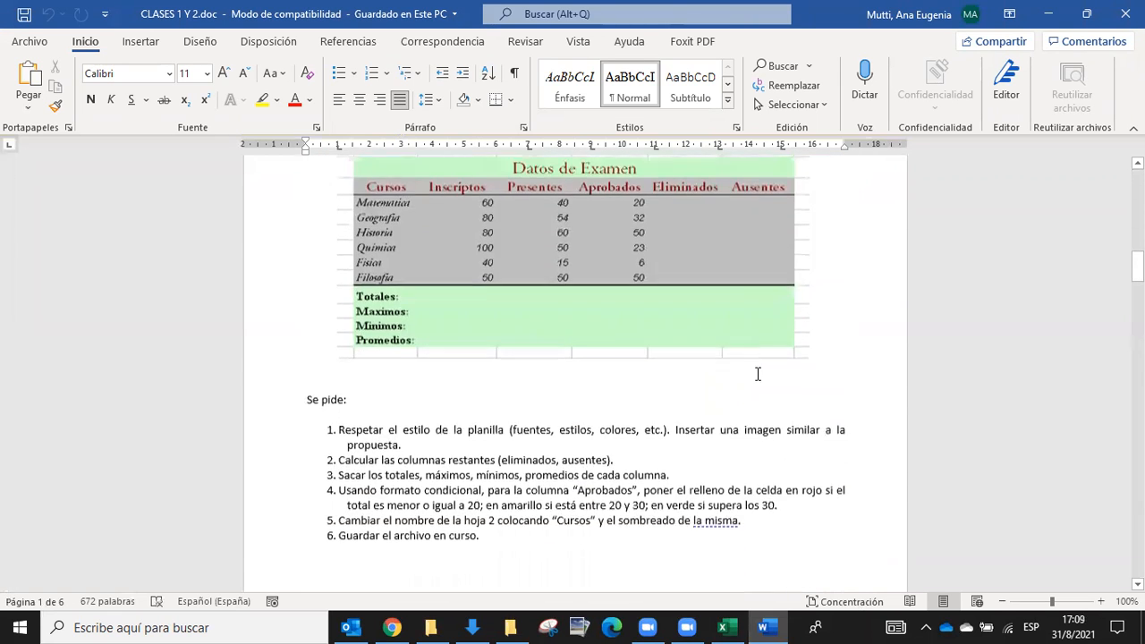
scroll(702, 325, "down", 20)
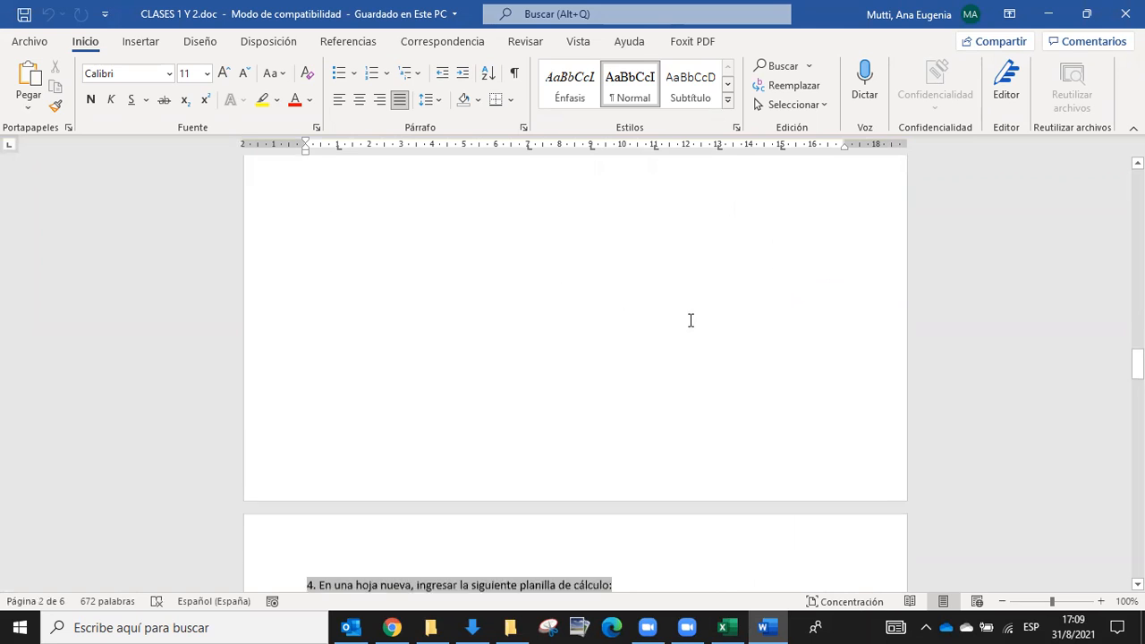
scroll(628, 327, "down", 15)
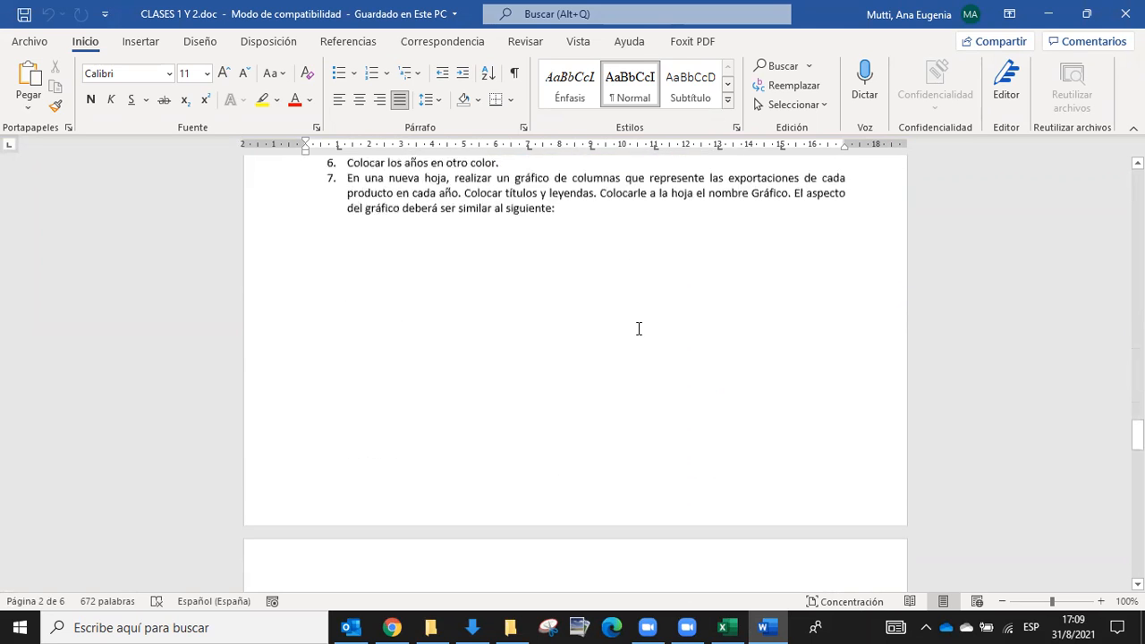
scroll(629, 347, "down", 7)
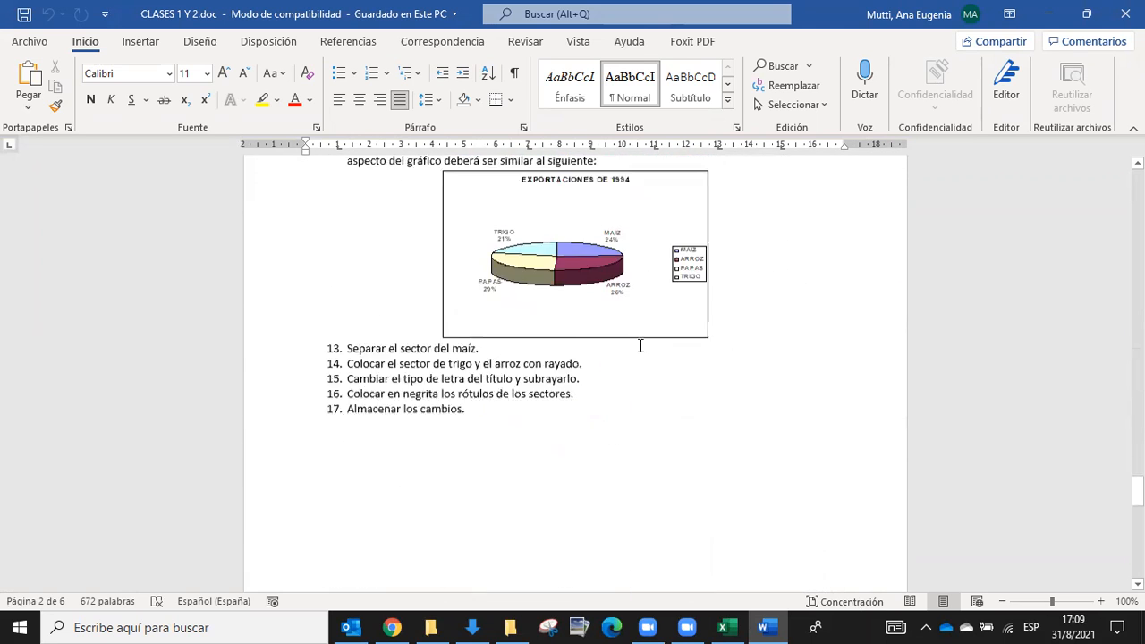
scroll(544, 179, "up", 15)
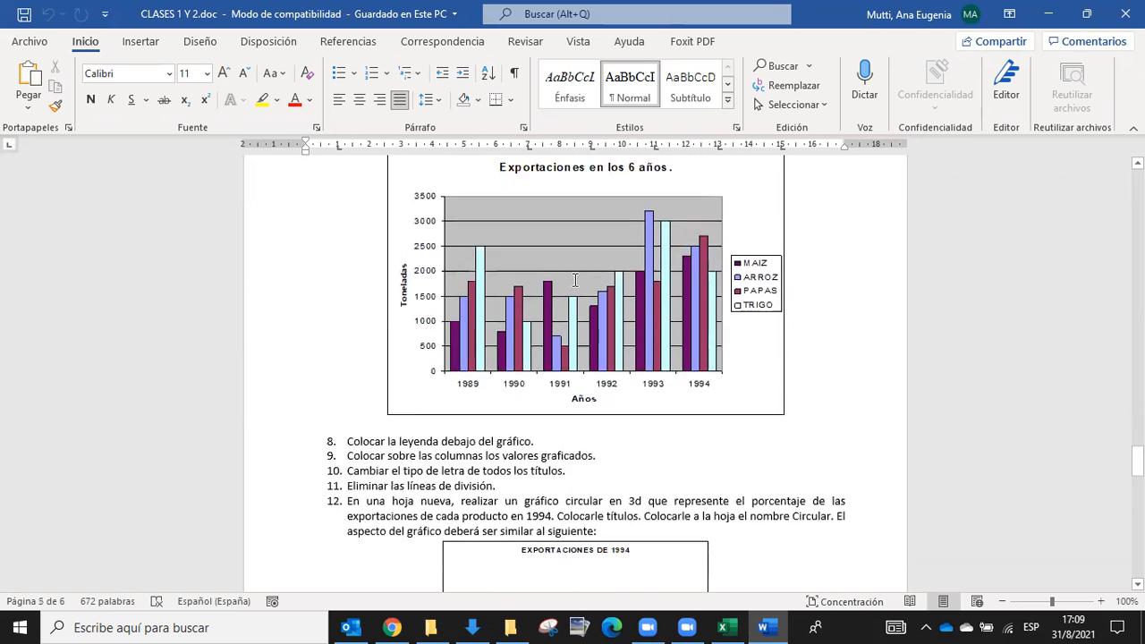
scroll(581, 280, "up", 15)
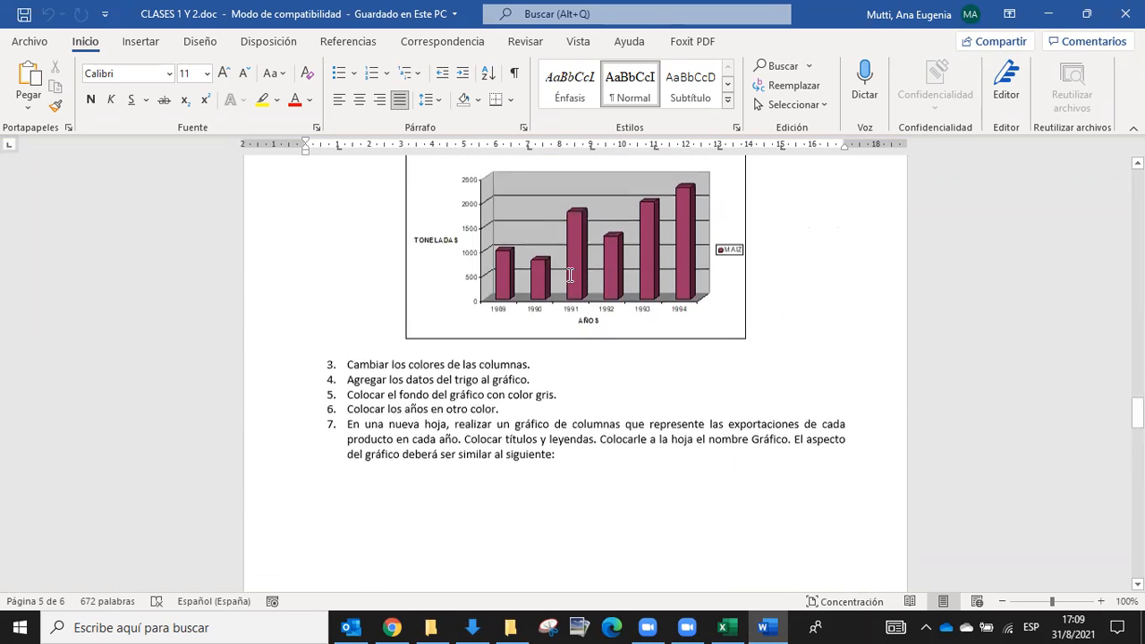
scroll(568, 279, "up", 4)
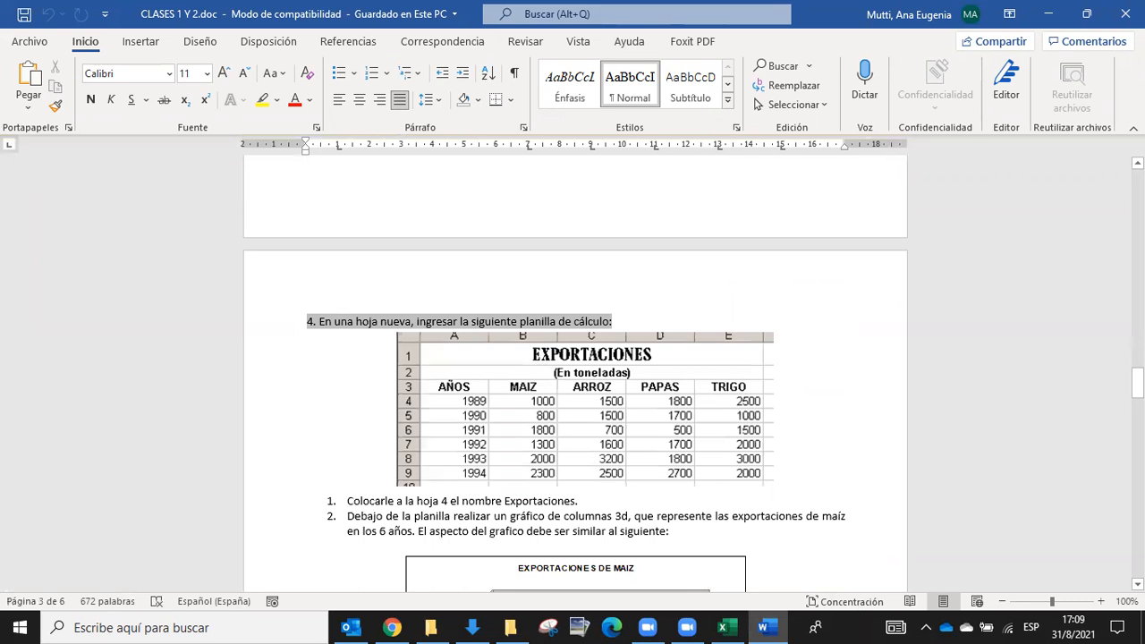
scroll(1051, 393, "up", 12)
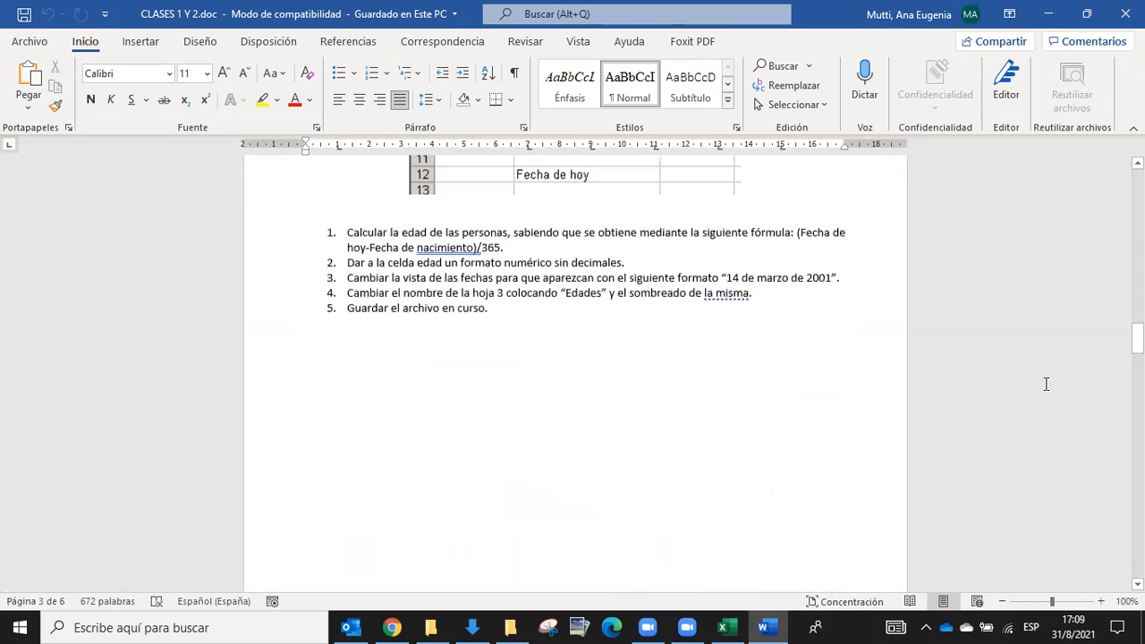
scroll(1047, 385, "up", 8)
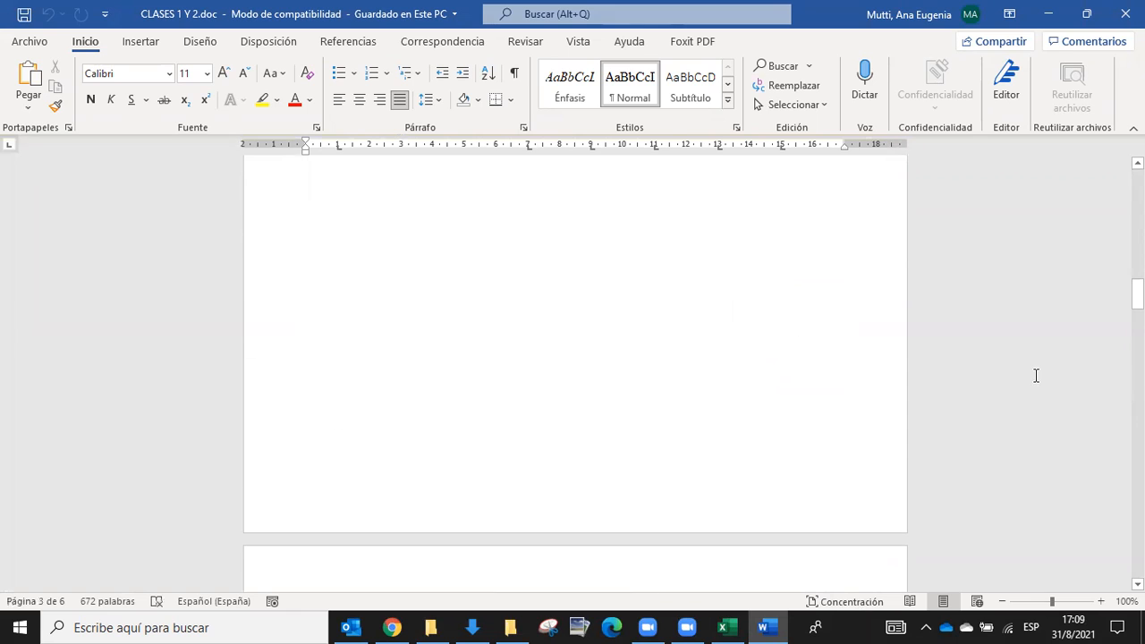
scroll(948, 380, "up", 5)
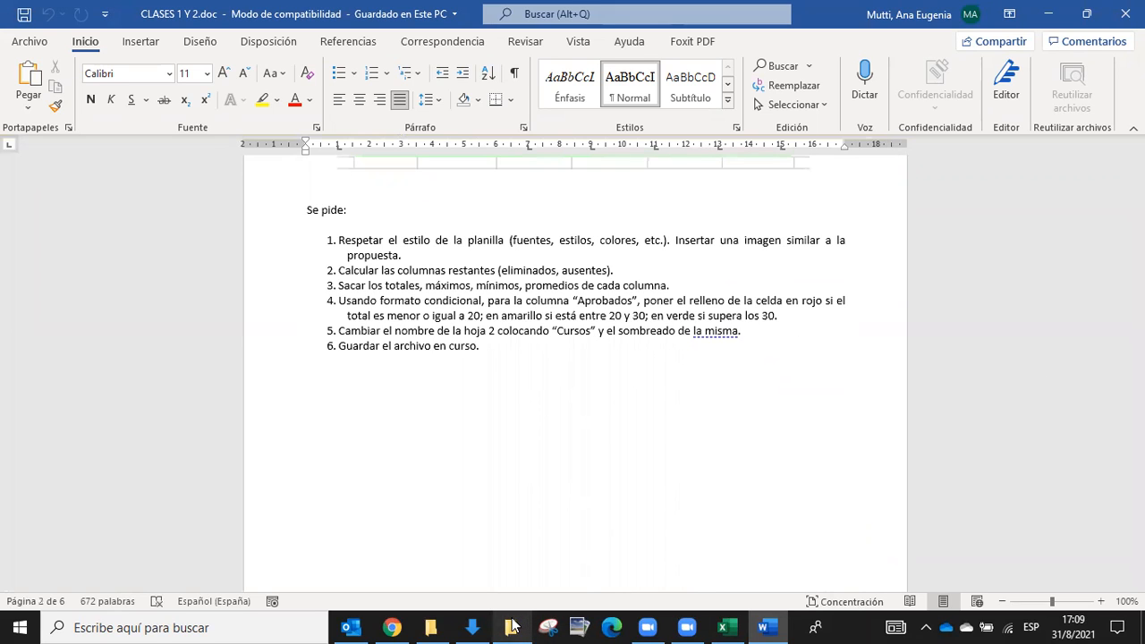
Step: Switch to File Explorer and open the CLASE 1 Y 2 folder inside FUNDAMENTOS - 2021 > EXCEL
mouse_move(519, 626)
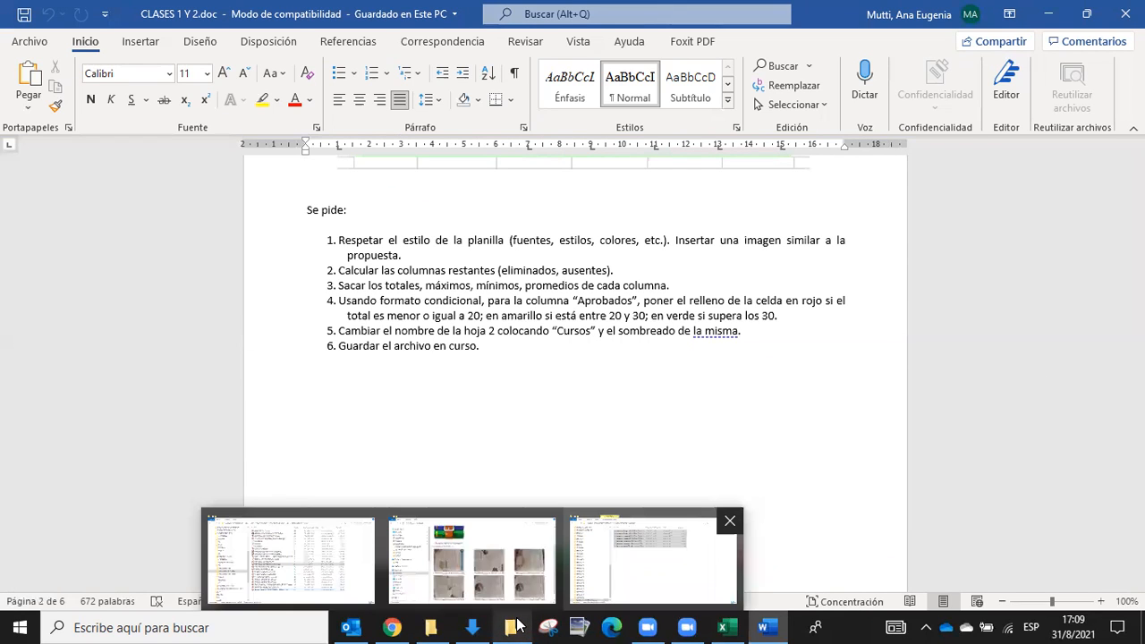
left_click(652, 559)
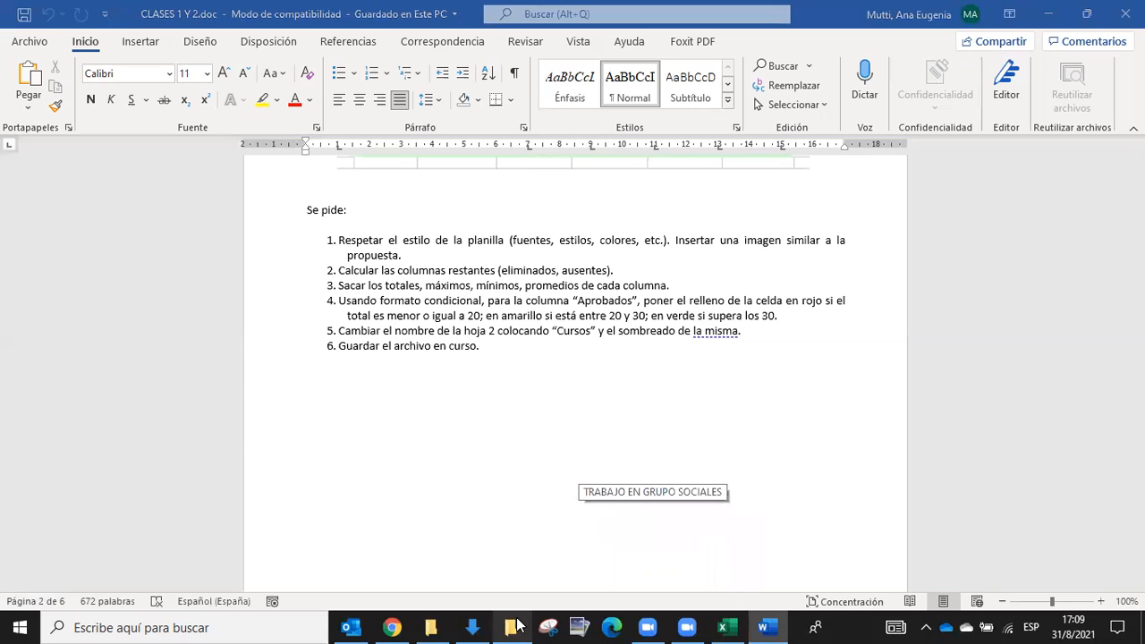
left_click(430, 627)
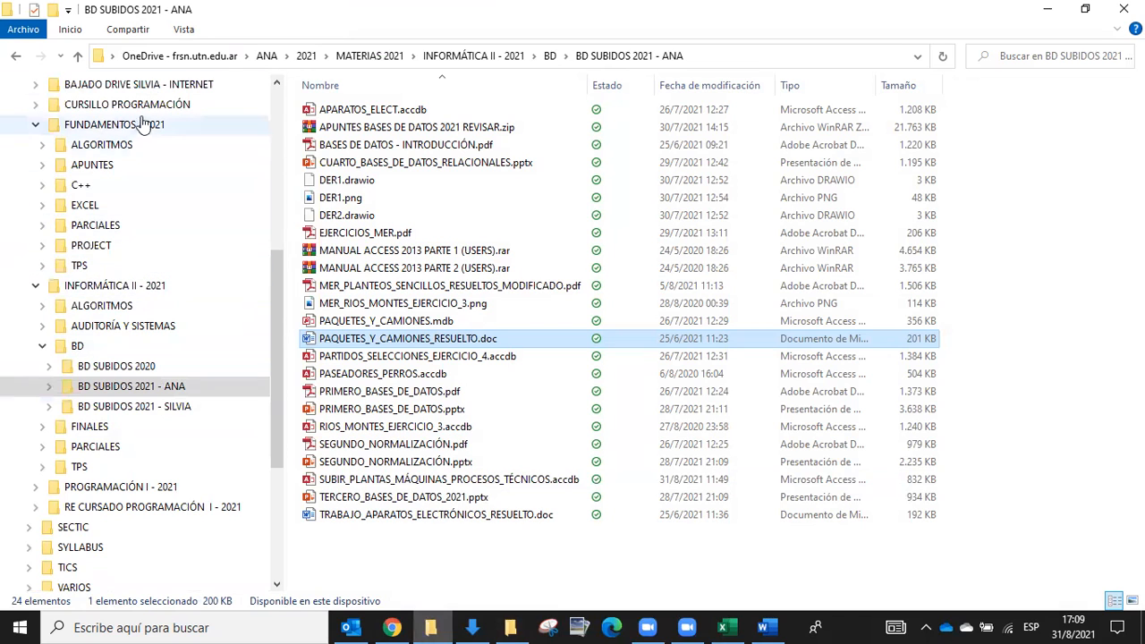
left_click(42, 205)
left_click(90, 228)
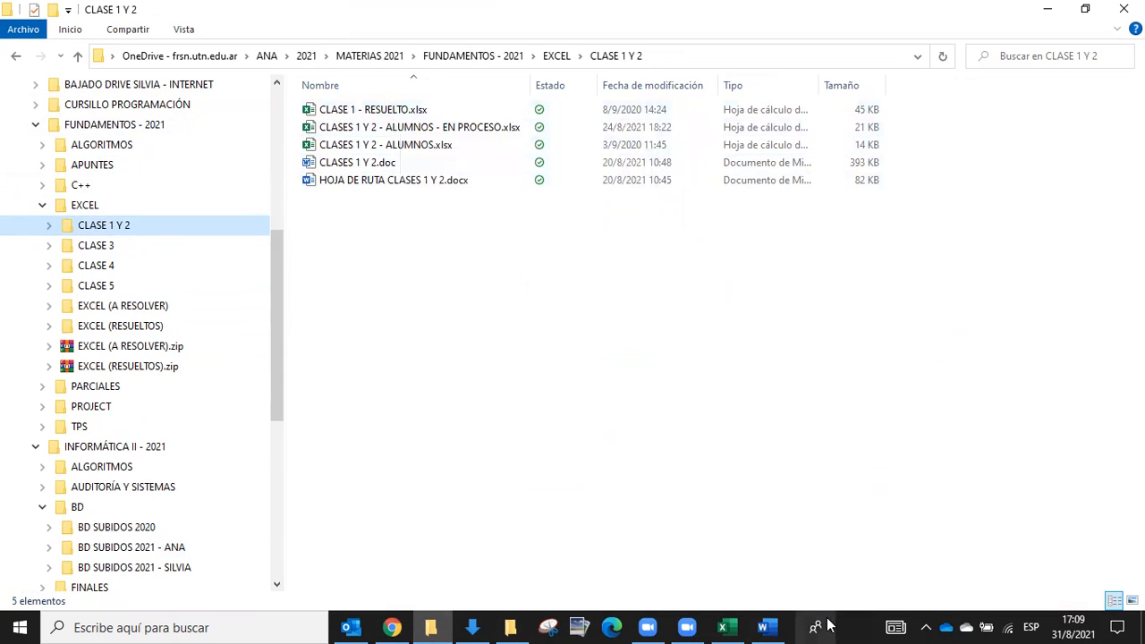
Step: Switch to the Excel workbook and inspect the October figure for Polleras and the Total de ventas formula for Pantalones
left_click(724, 626)
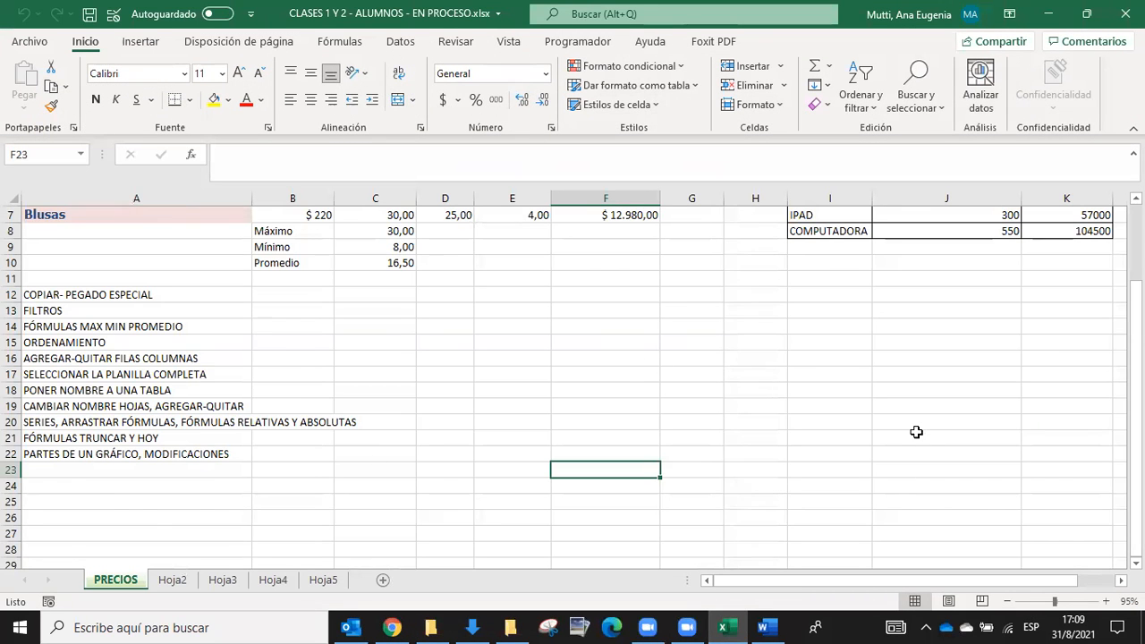
scroll(513, 404, "up", 2)
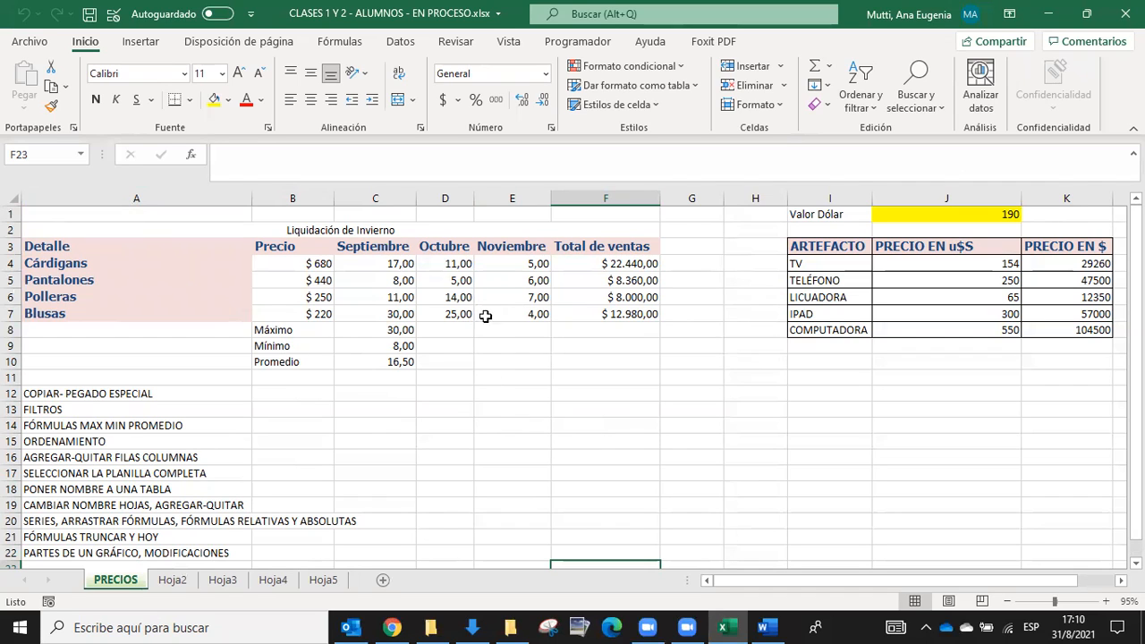
left_click(458, 298)
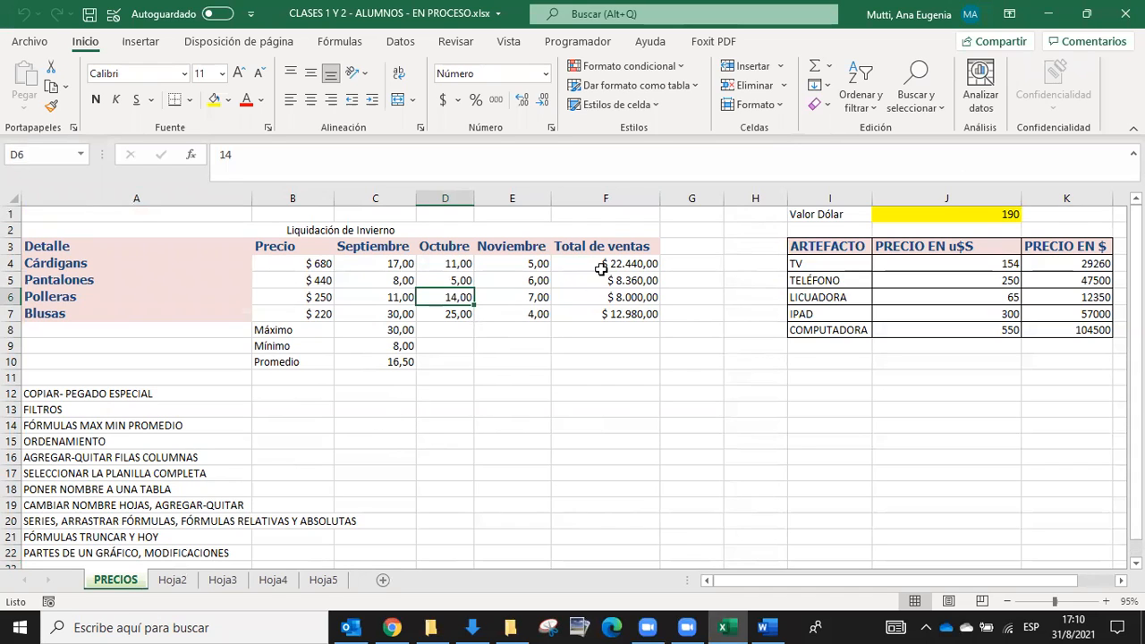
left_click(591, 280)
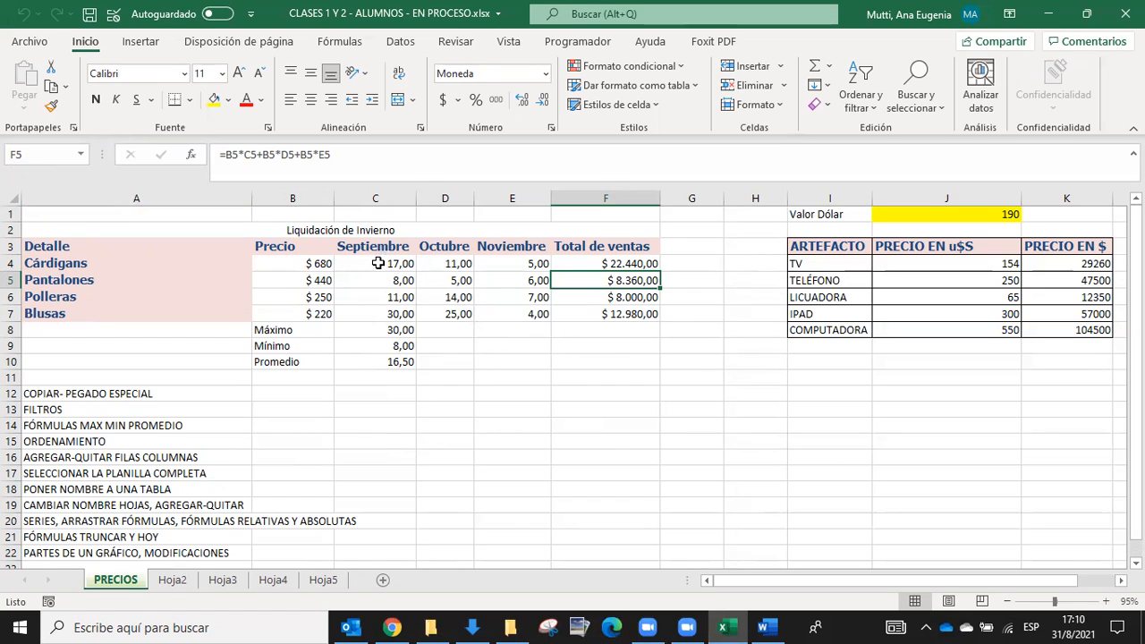
Step: Select the Septiembre cells C4:C14 as a sample range and write the range reference C3:C14 in cell F10
left_click_drag(379, 263, 359, 428)
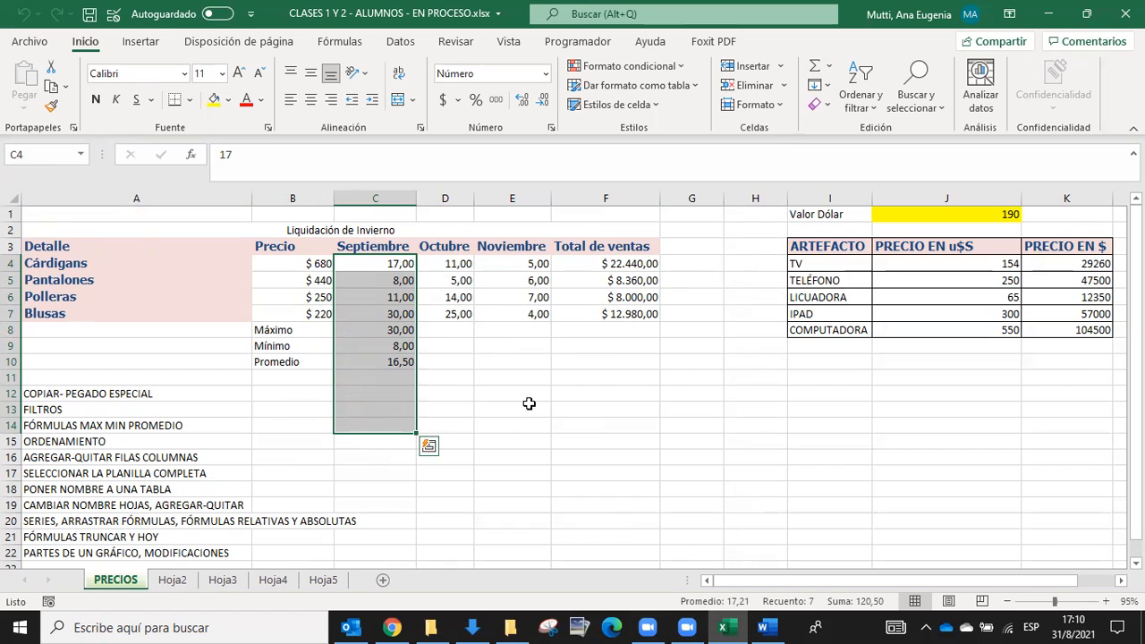
left_click(565, 360)
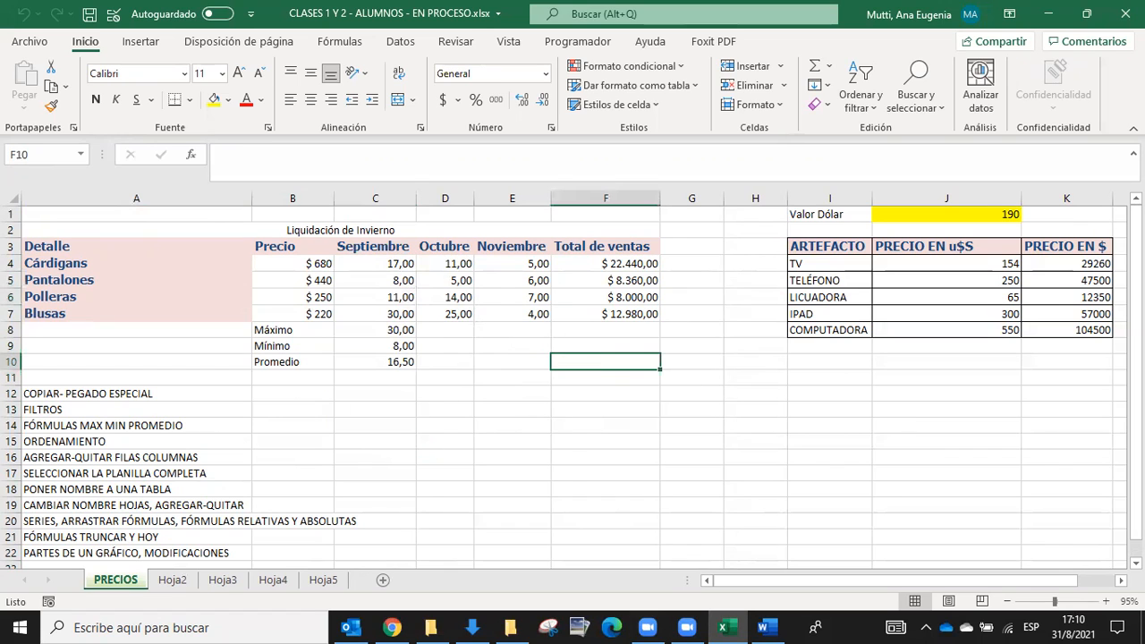
type("C3:C14")
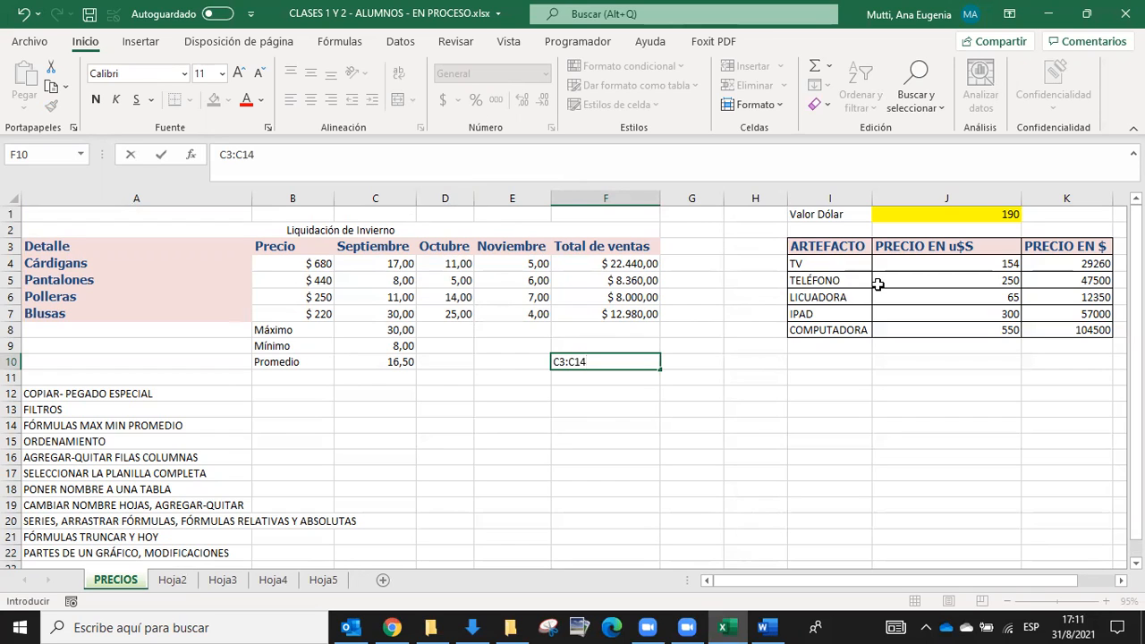
Step: Change the range reference in F10 to C3:D14 and select that block of the Septiembre and Octubre columns
left_click(571, 362)
key("Delete")
type("D")
left_click_drag(375, 247, 430, 425)
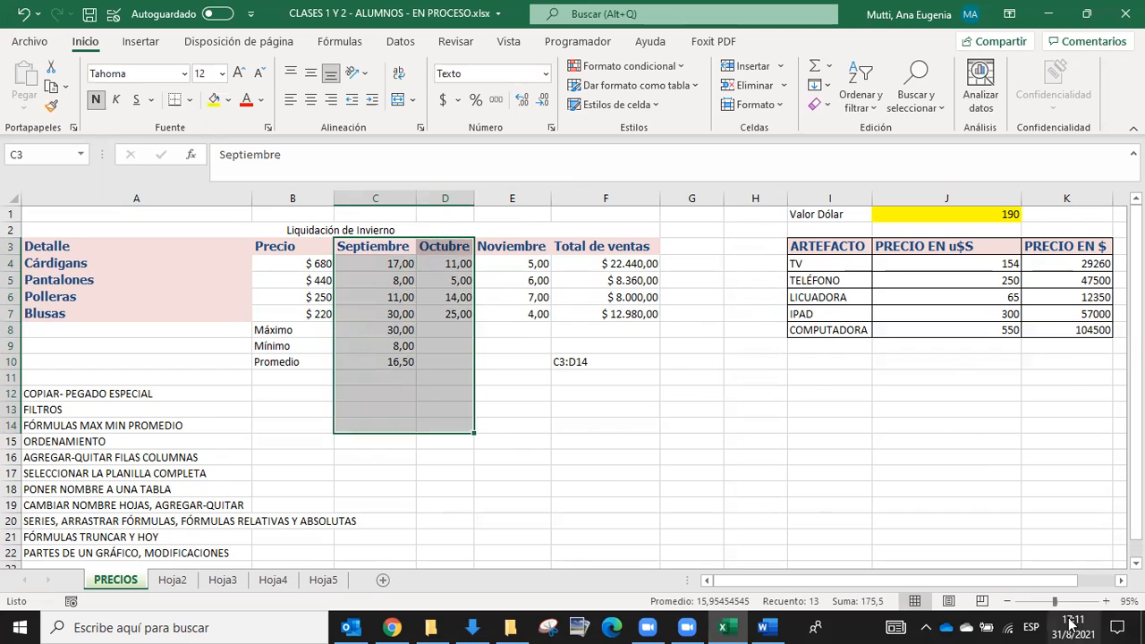
Step: Select the sales table from the Detalle heading to the last Total de ventas value, range A3:F7
left_click(829, 440)
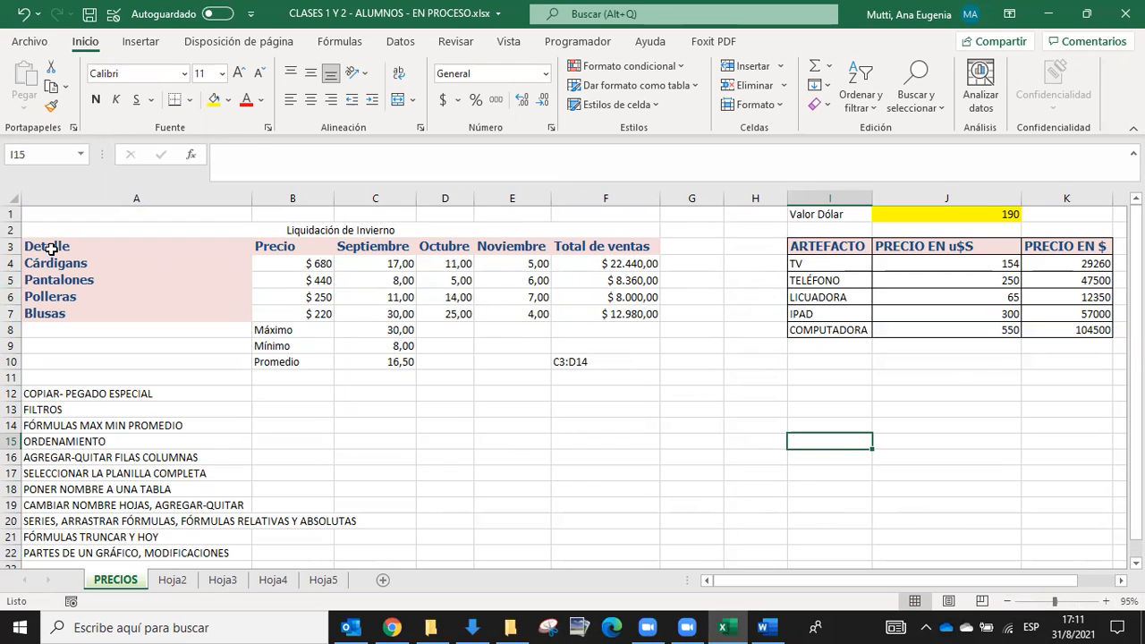
left_click_drag(53, 246, 609, 317)
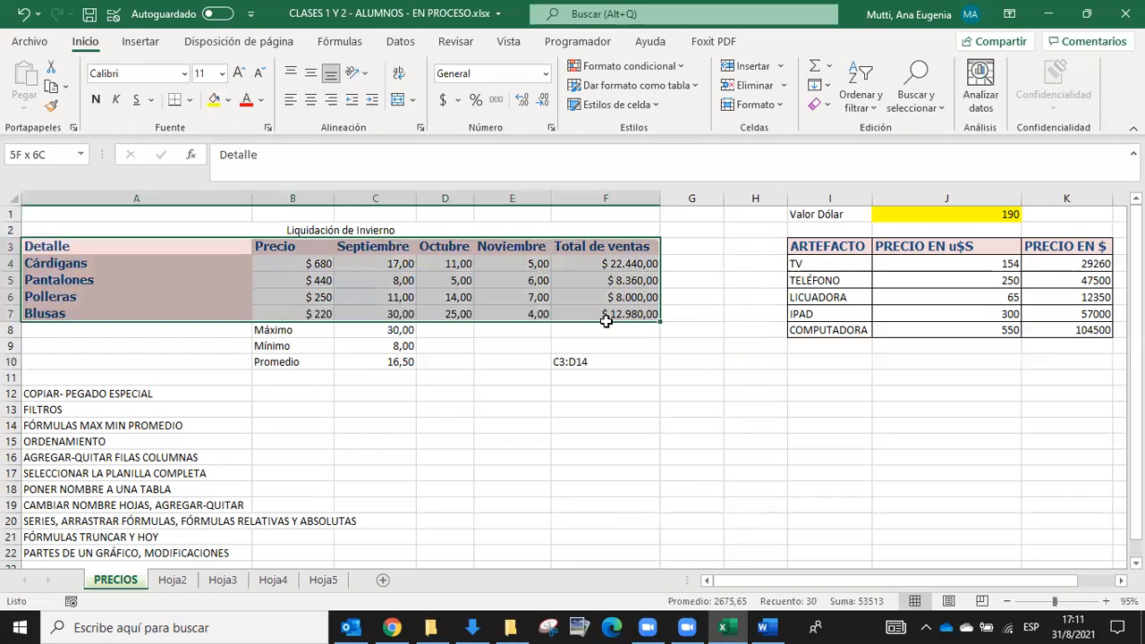
left_click_drag(606, 320, 606, 322)
Step: Try to give a name to the range A2:F10 containing the Liquidación de Invierno table
left_click_drag(616, 362, 120, 230)
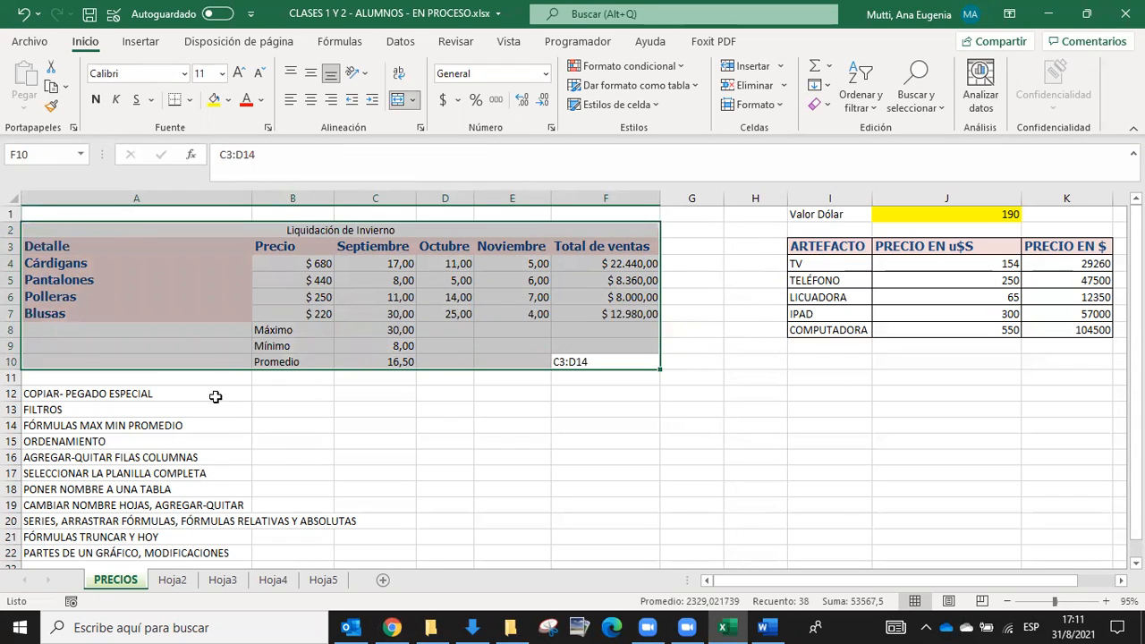
left_click(23, 155)
type("t")
left_click(646, 494)
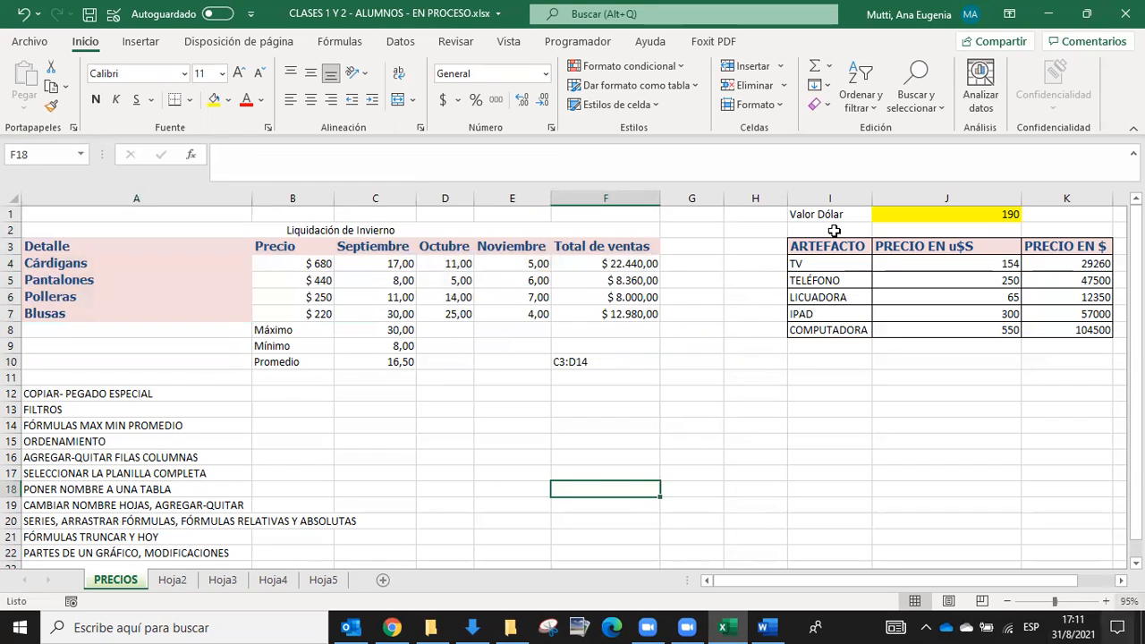
Step: Name the ARTEFACTO price table, range I3:K8, Tabla2
left_click_drag(848, 241, 1044, 329)
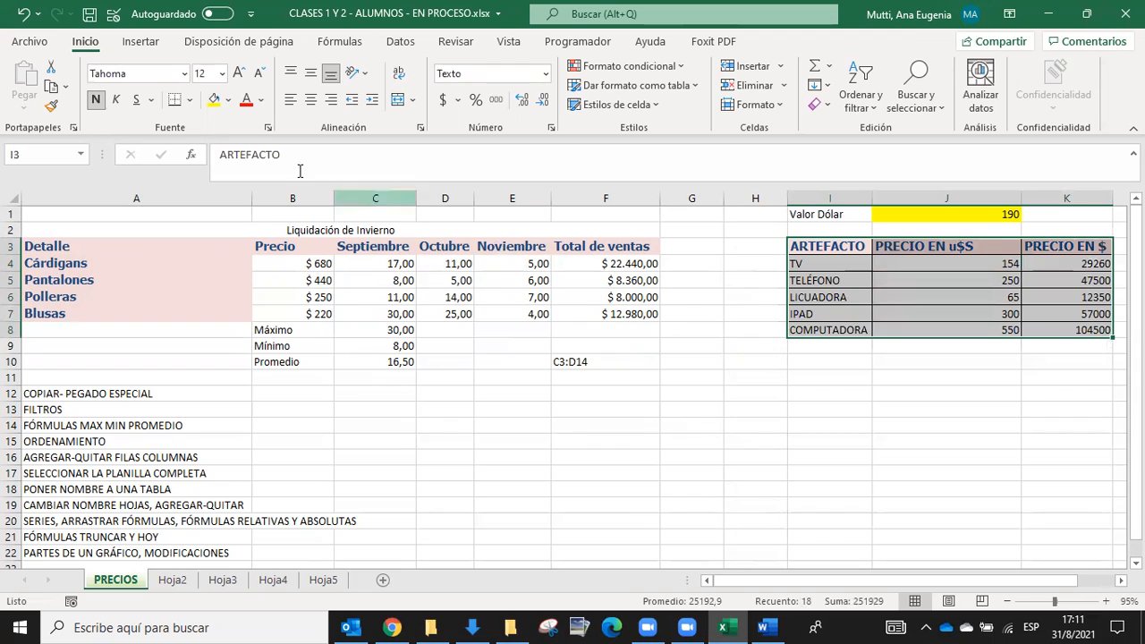
left_click(33, 150)
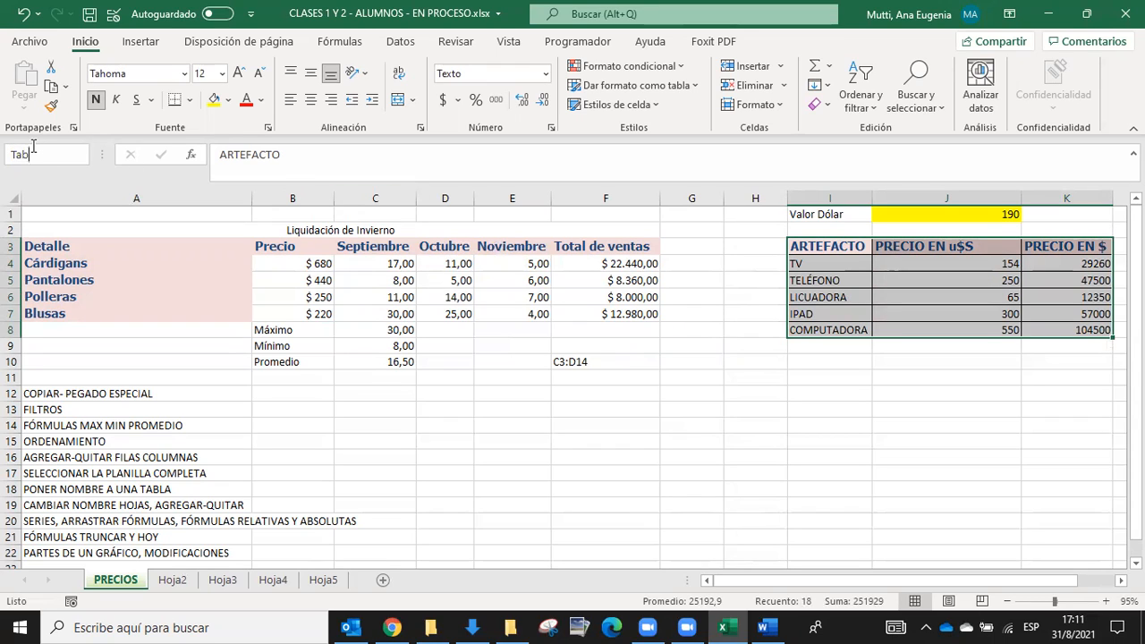
key("Return")
left_click(858, 410)
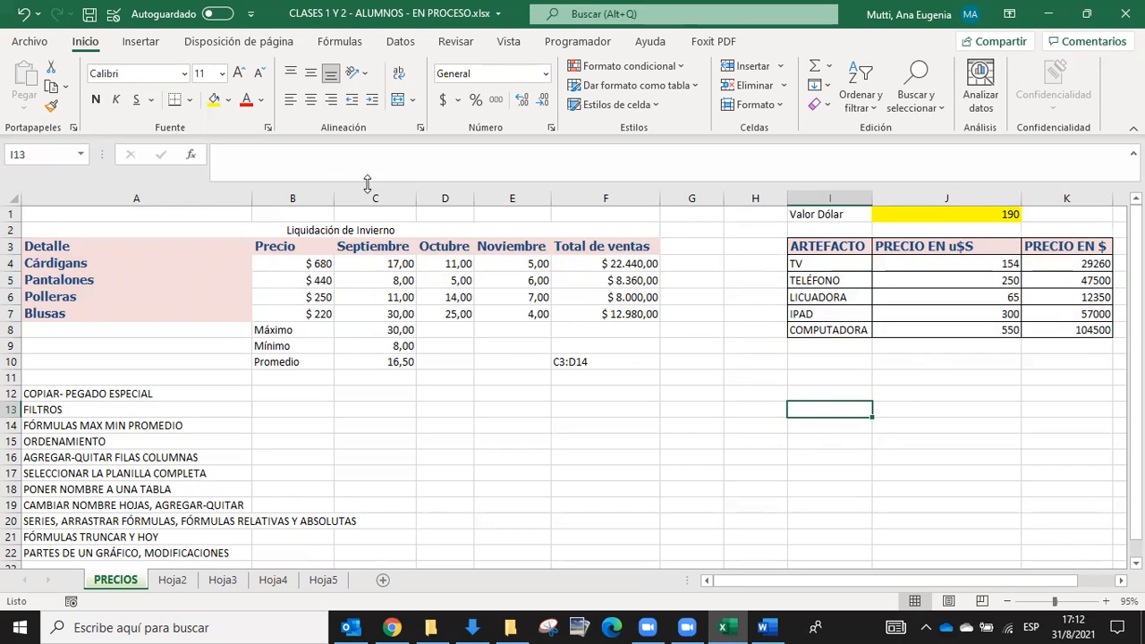
Step: Select the named ranges Tabla1 and Tabla2 one after the other by their defined names
left_click(80, 154)
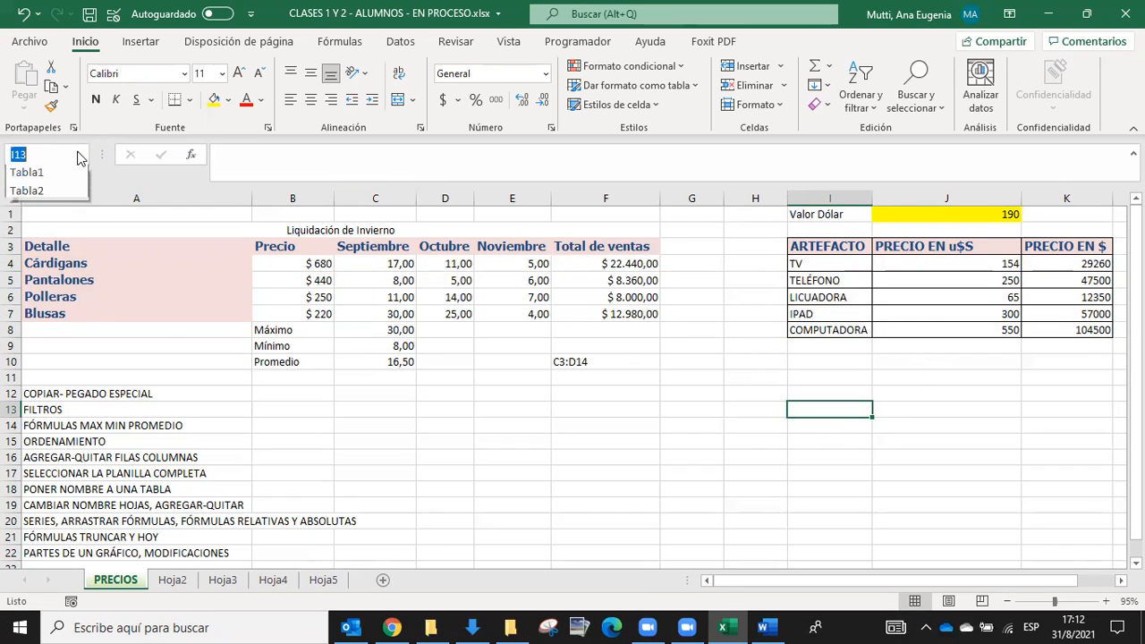
left_click(54, 175)
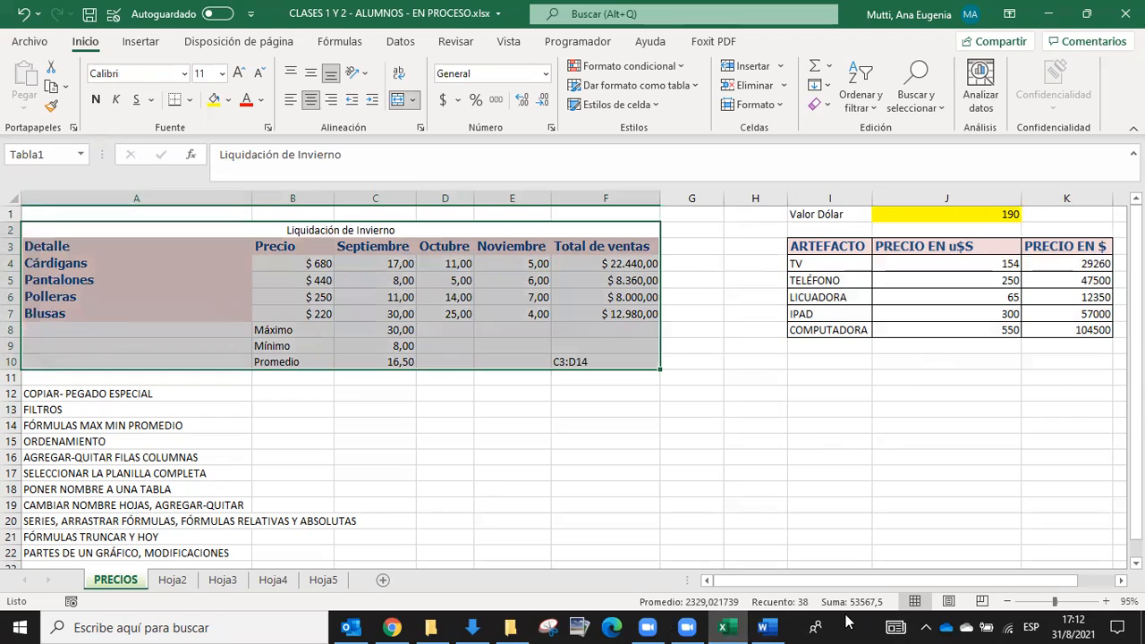
left_click(80, 155)
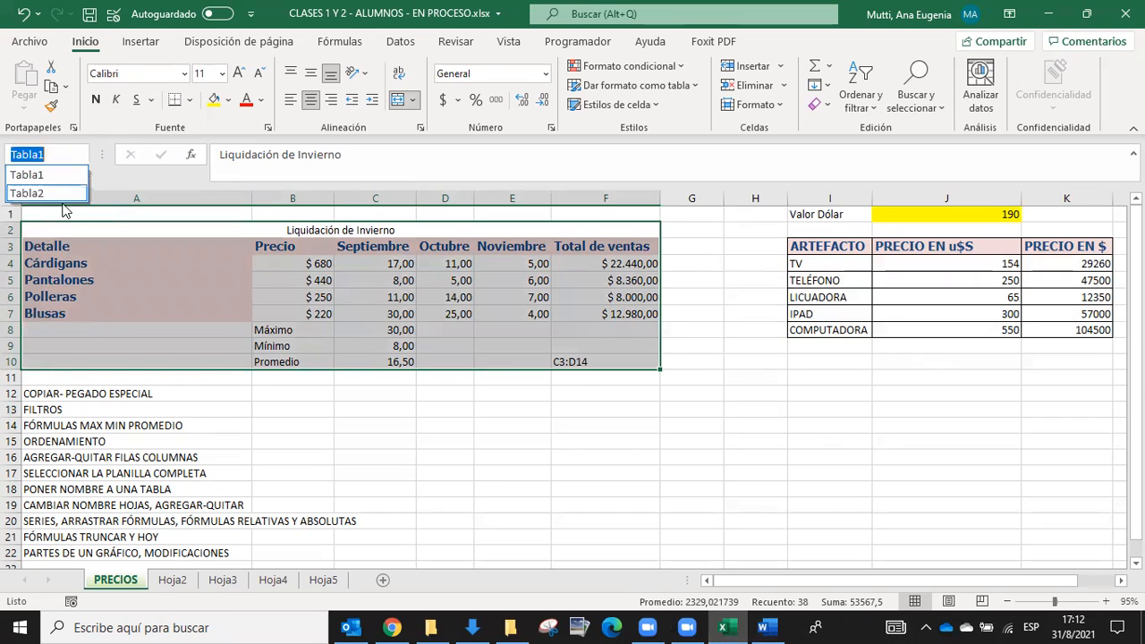
left_click(54, 191)
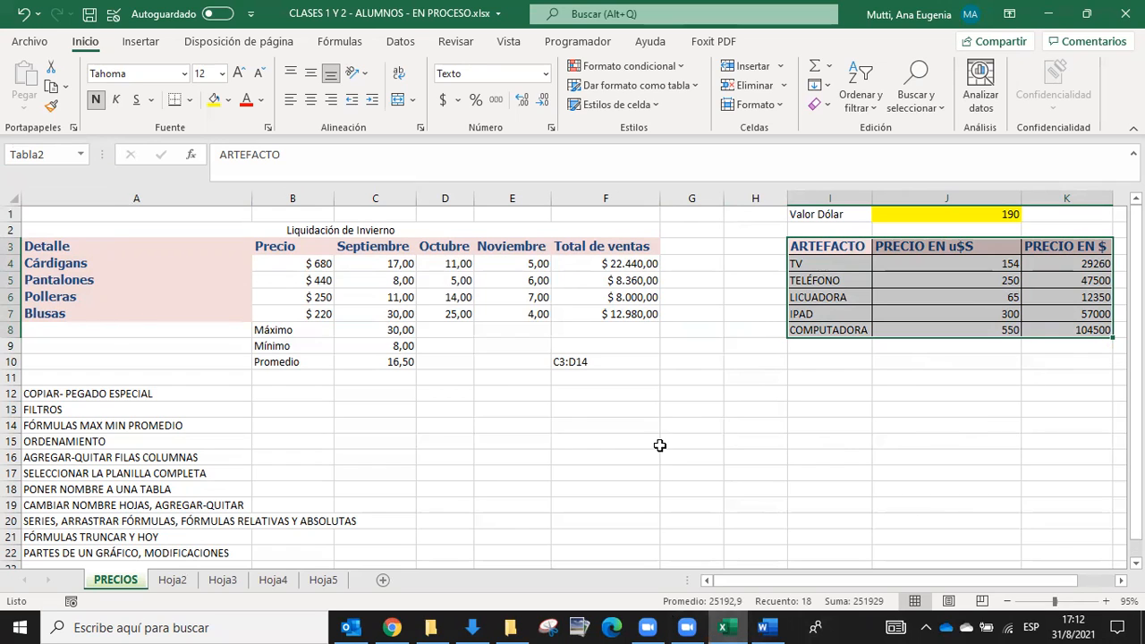
left_click(659, 445)
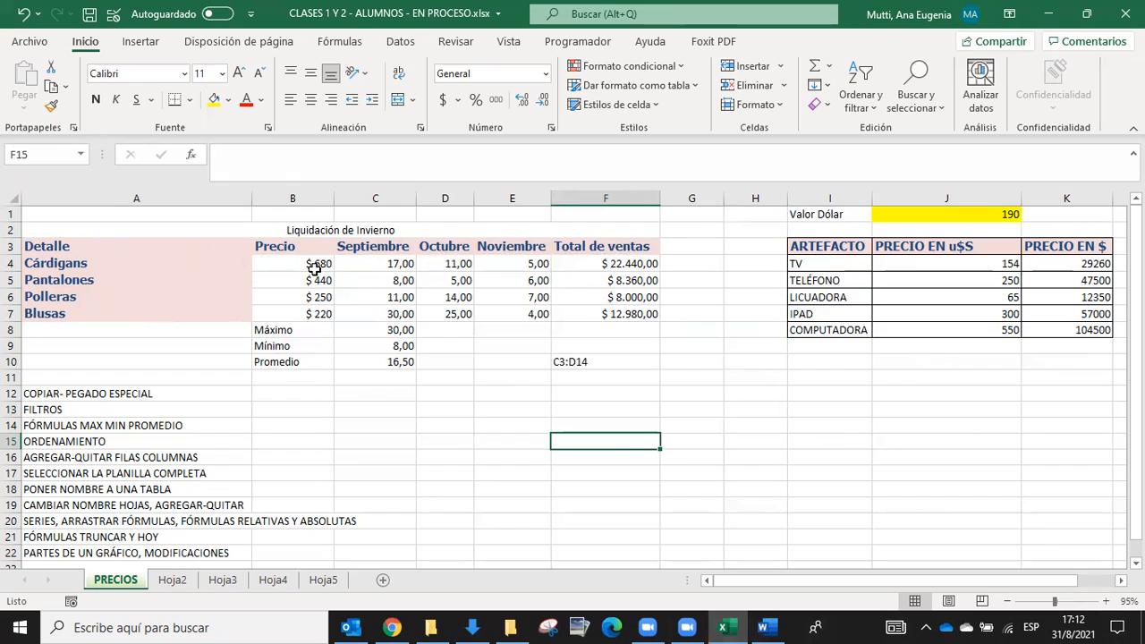
Step: Format the Precio values in B4:B7 as Moneda with 2 decimal places
left_click_drag(315, 261, 318, 313)
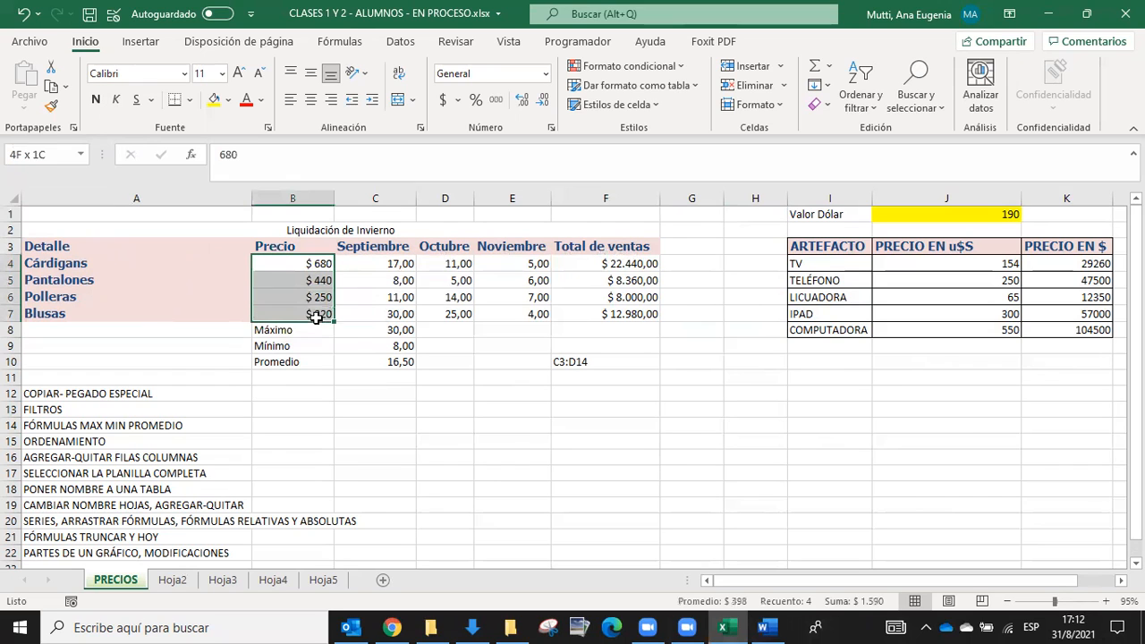
right_click(331, 315)
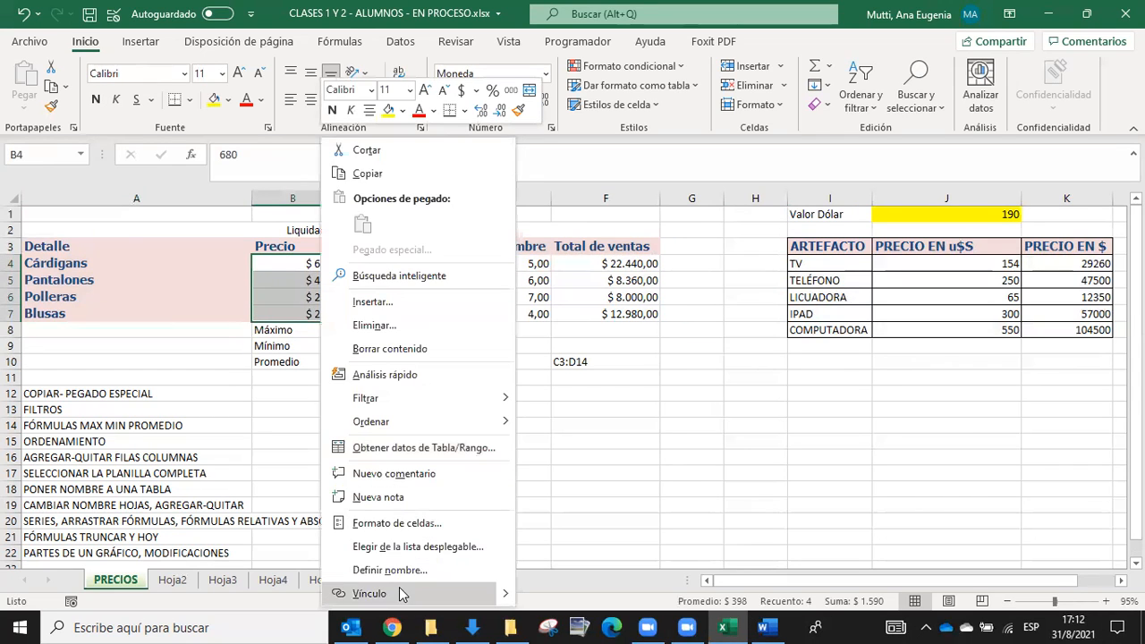
left_click(369, 524)
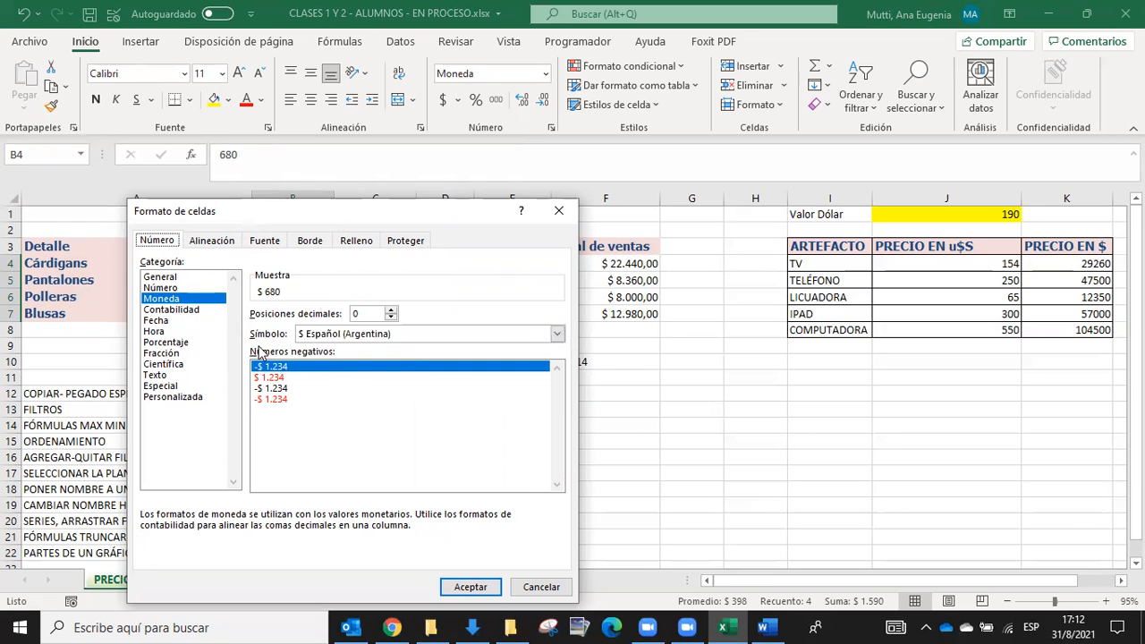
left_click(390, 310)
left_click(390, 310)
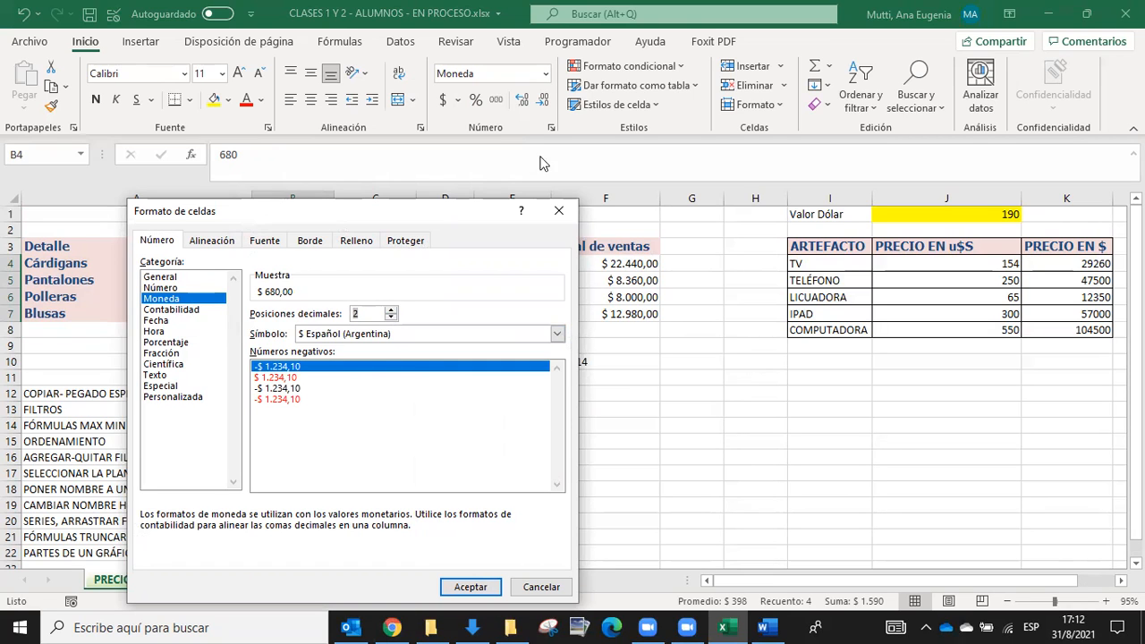
left_click_drag(460, 213, 504, 173)
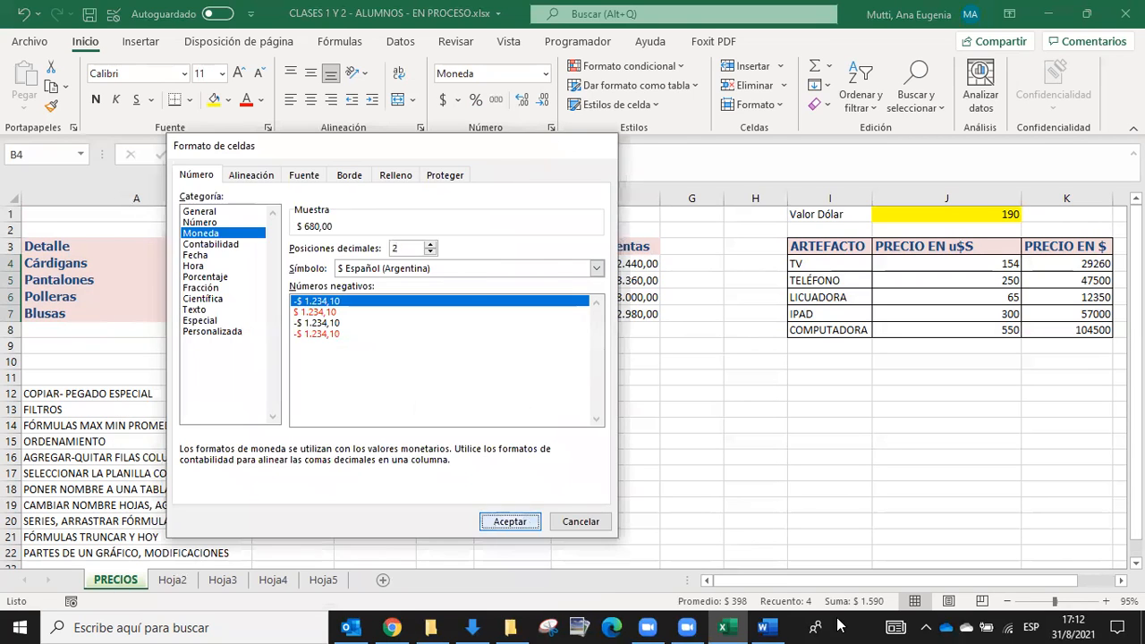
left_click(506, 521)
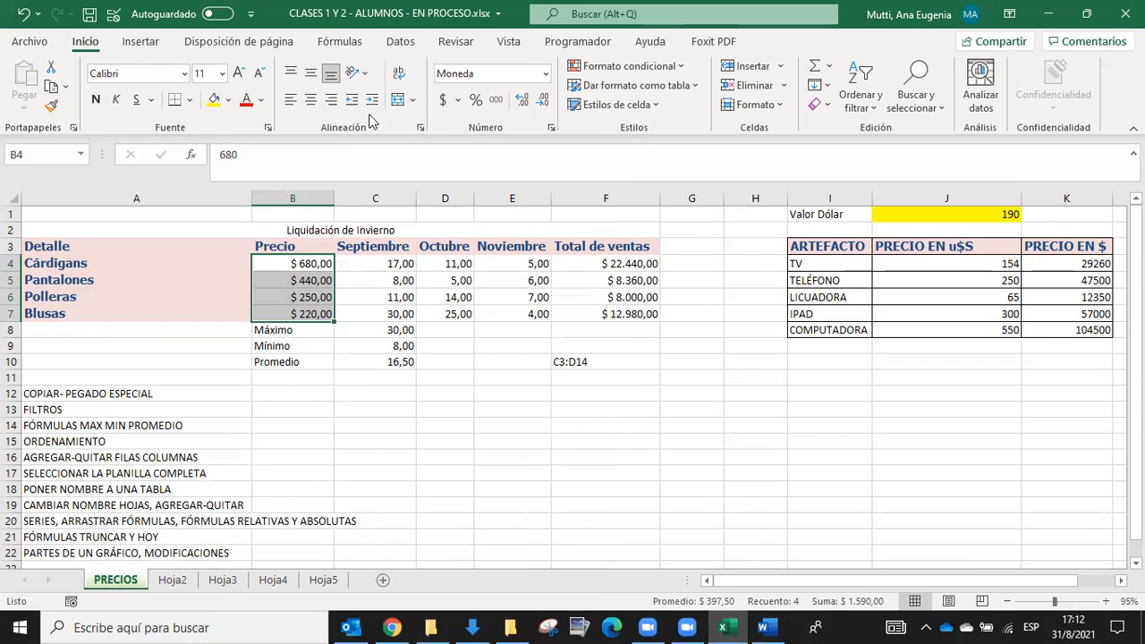
Step: Remove both decimal places from the Precio values and look over the available number formats
left_click(542, 99)
left_click(542, 99)
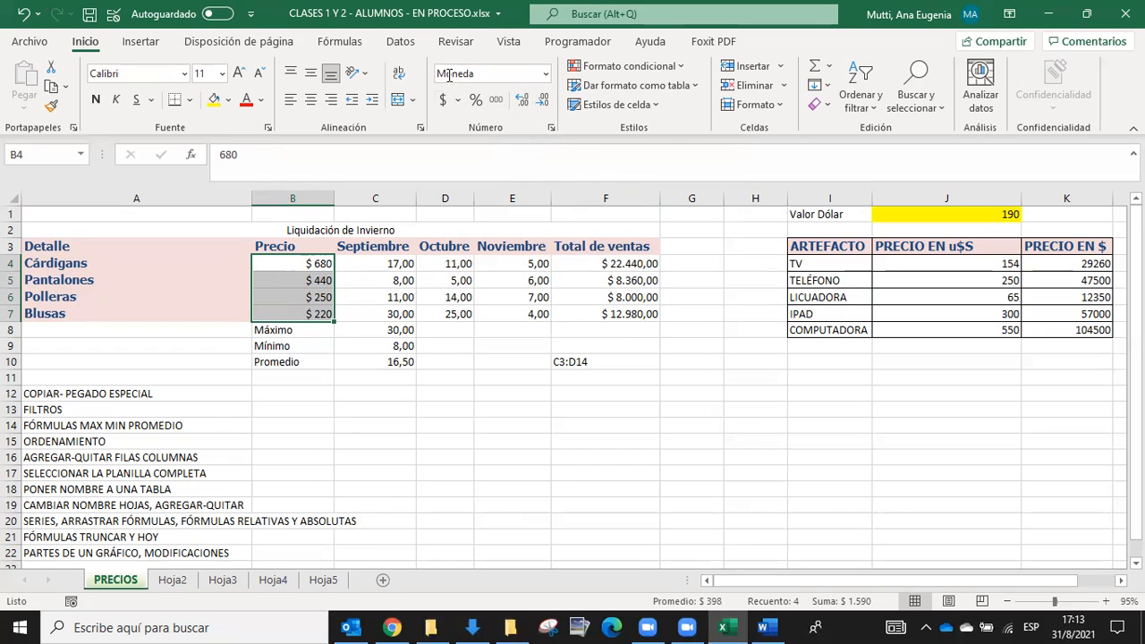
left_click(545, 73)
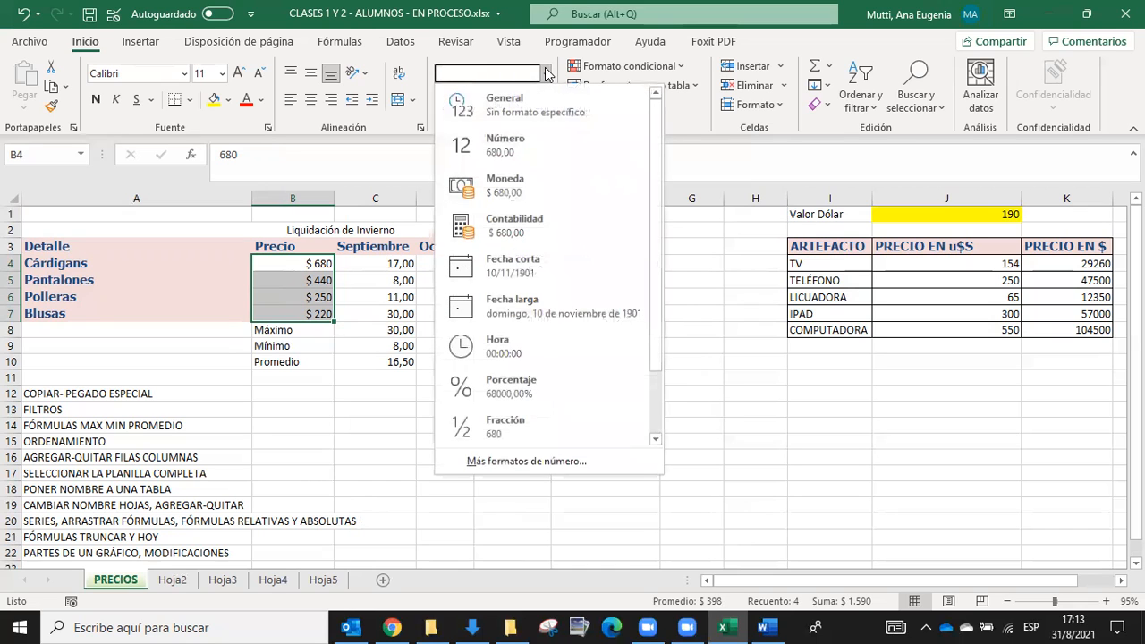
left_click(545, 74)
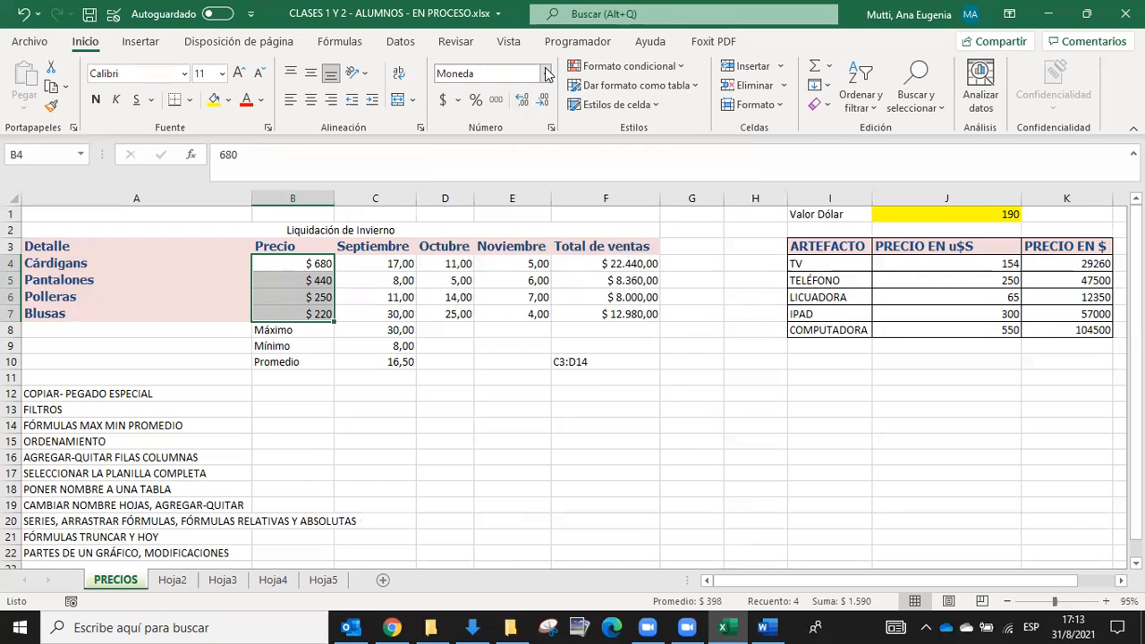
Step: Try the Euro (€ 123) accounting format on the Precio values and set them back to Moneda
left_click(455, 101)
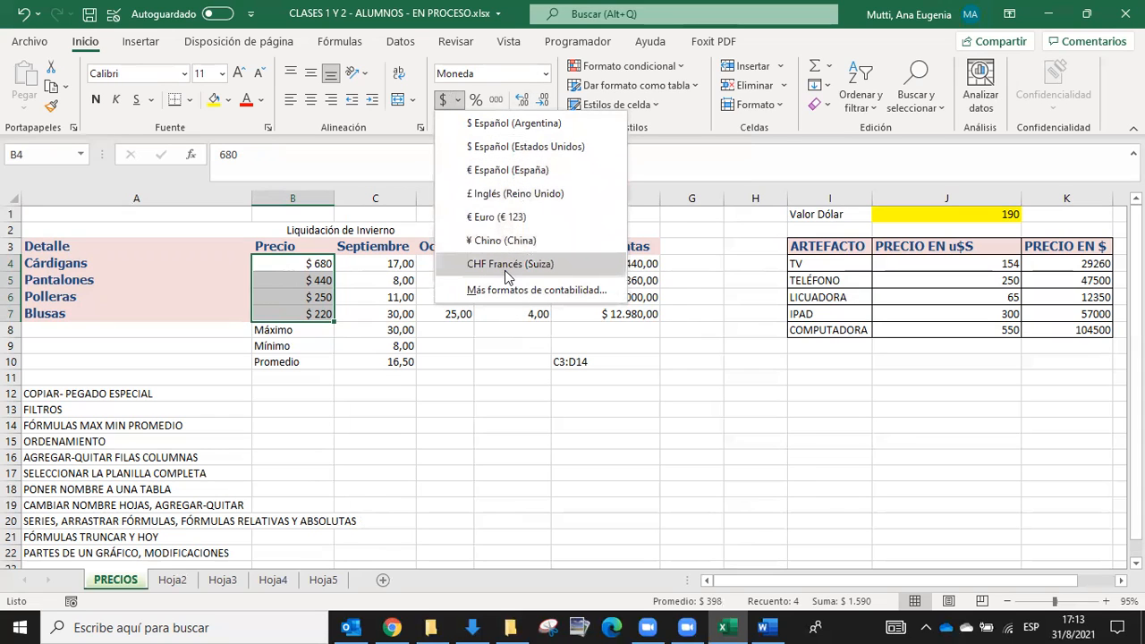
left_click(510, 218)
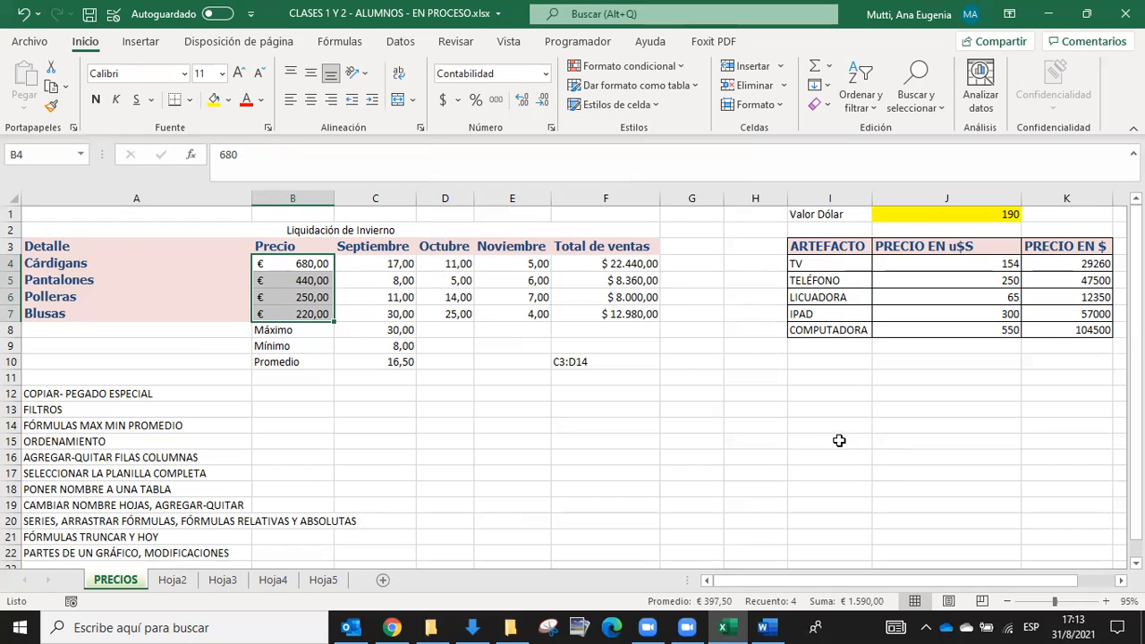
left_click(545, 73)
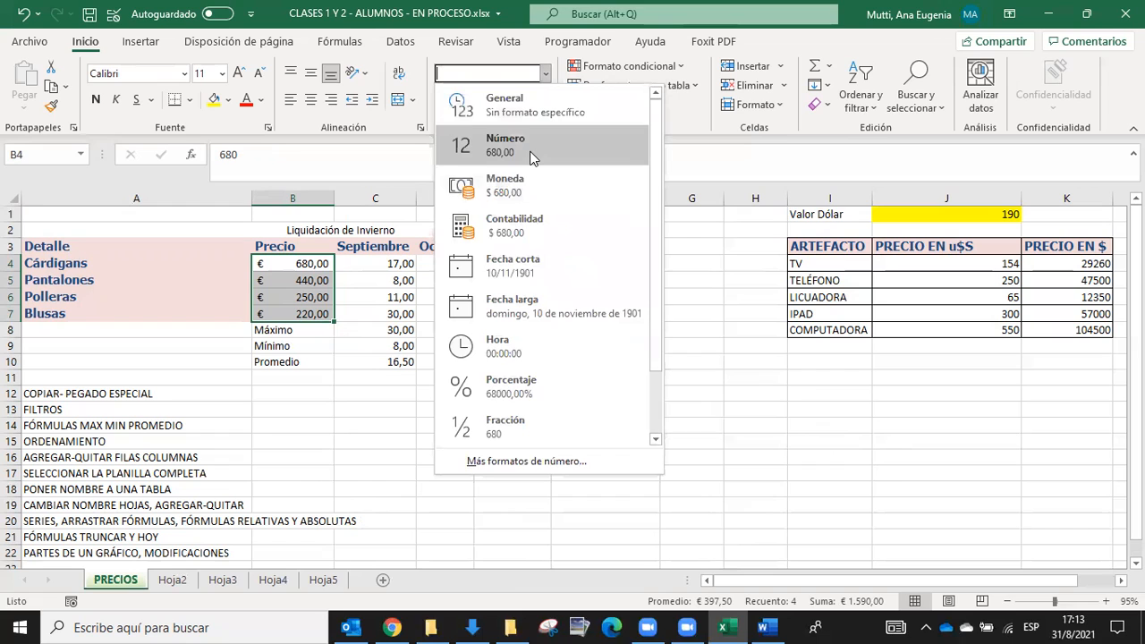
left_click(537, 195)
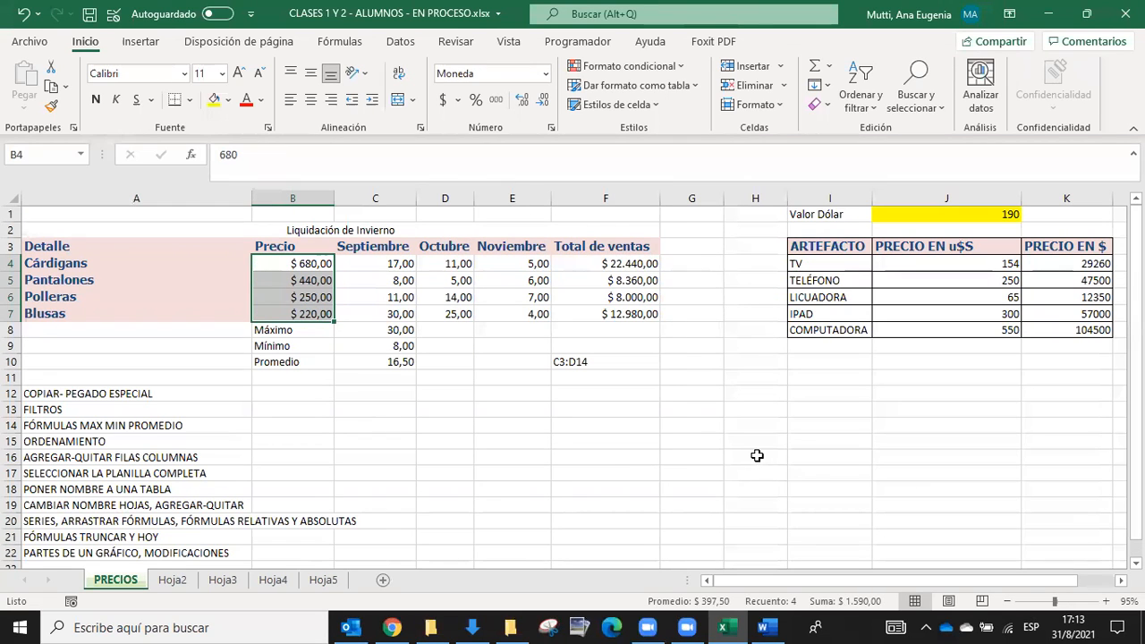
left_click(641, 457)
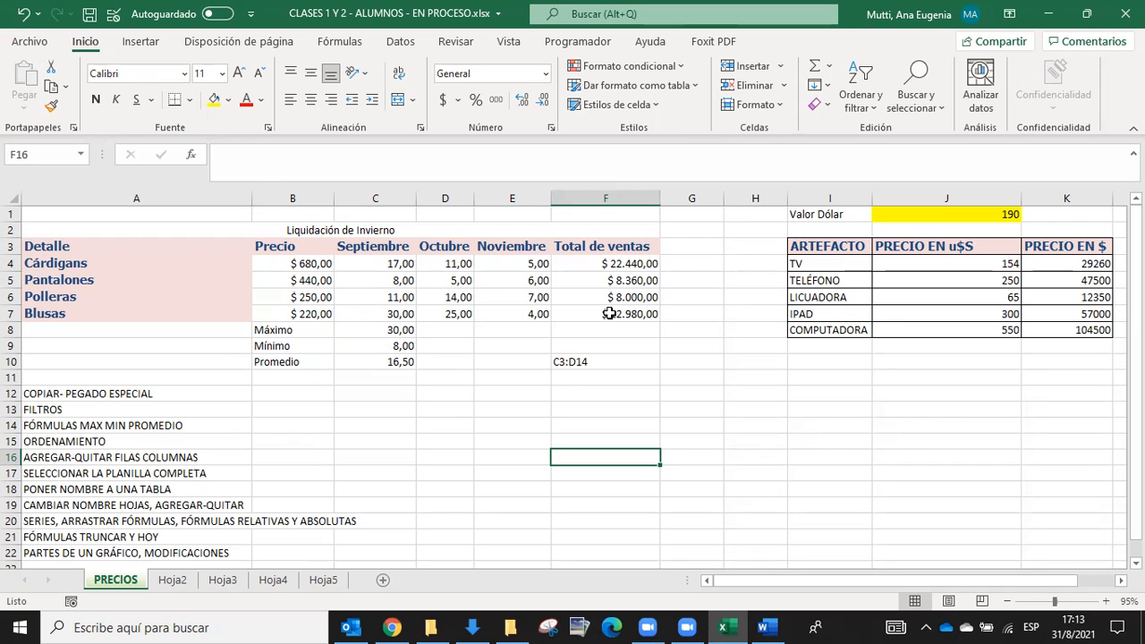
Step: Select the sales table from Detalle to the last Total de ventas value, range A3:F7, and name it Tabla0
left_click_drag(608, 314, 127, 246)
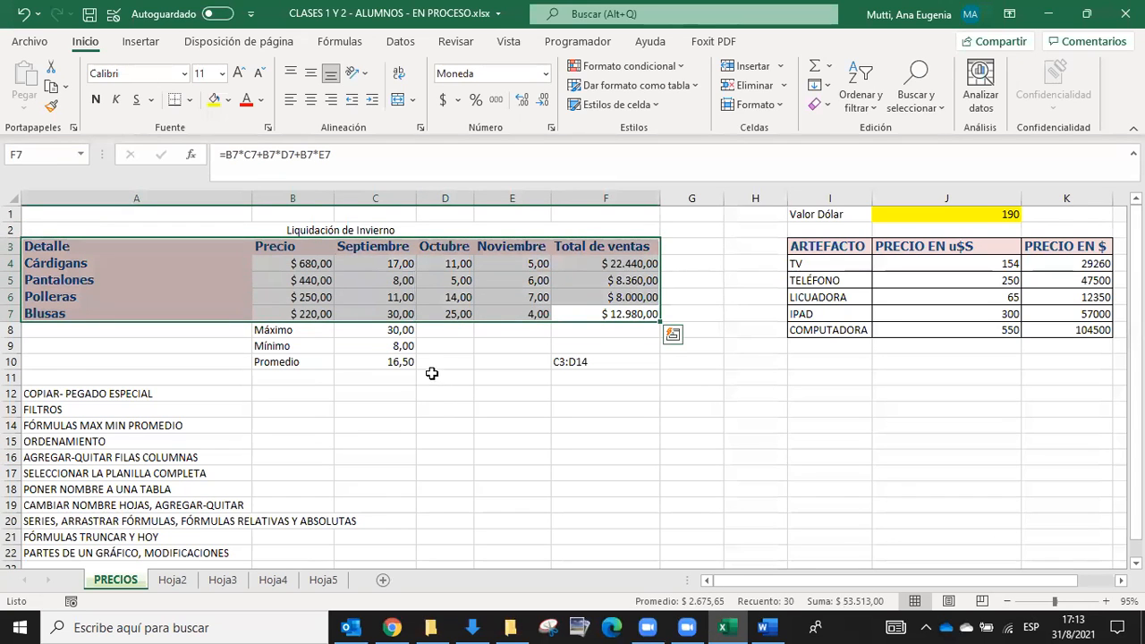
left_click(49, 146)
type("Tabla0")
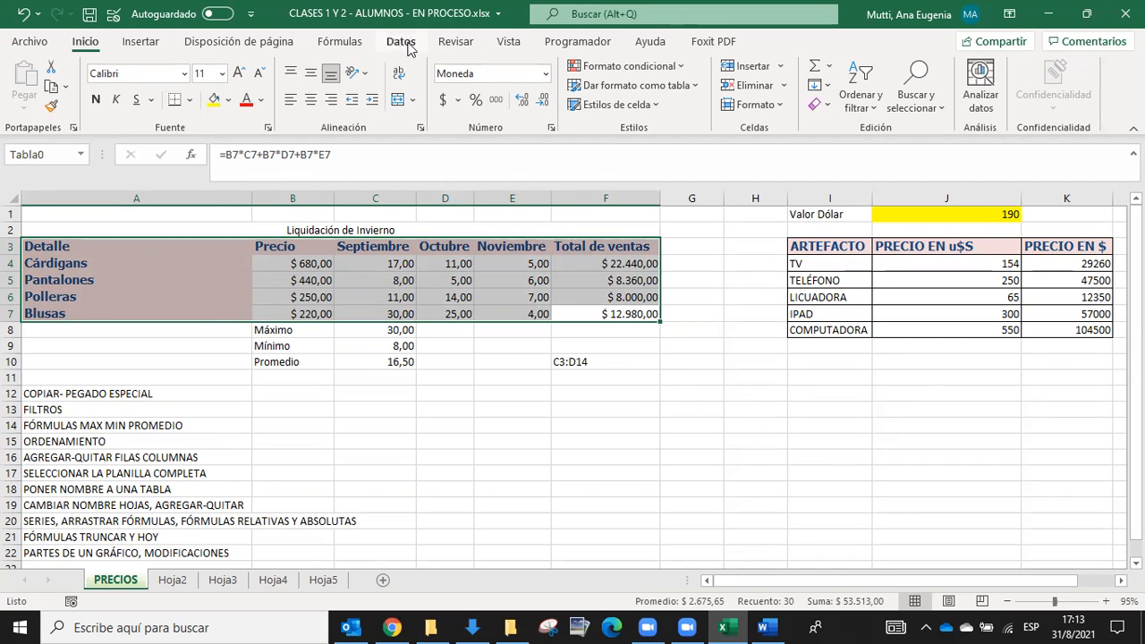
left_click(29, 41)
key("Escape")
left_click(146, 43)
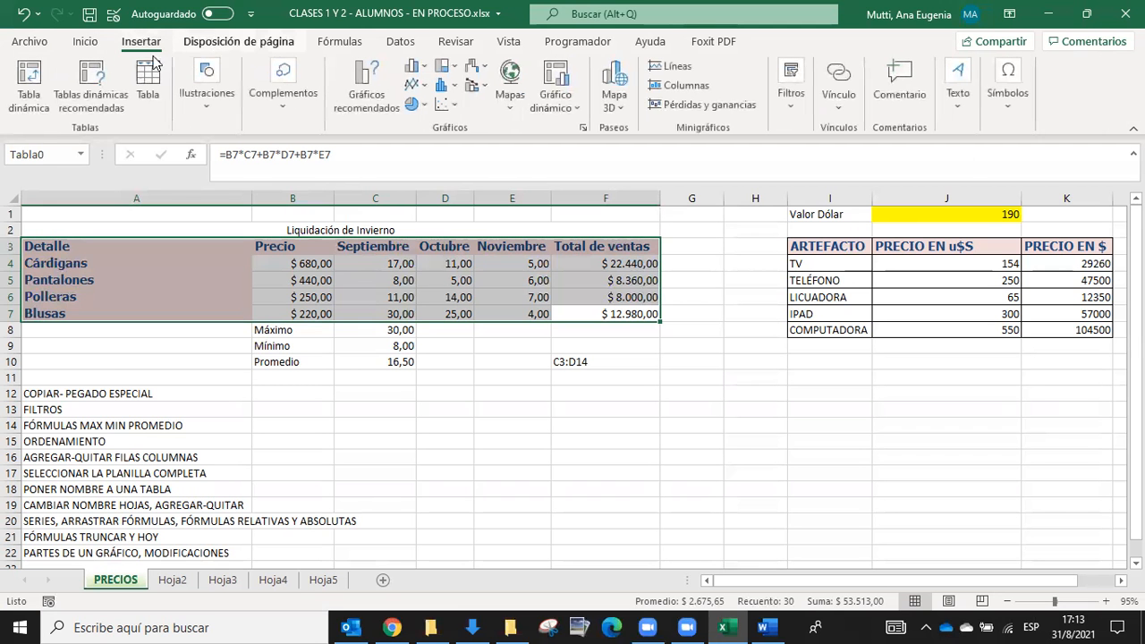
Step: Open the sort settings for Tabla0 and compare the sort column choices with and without the headers option
left_click(399, 42)
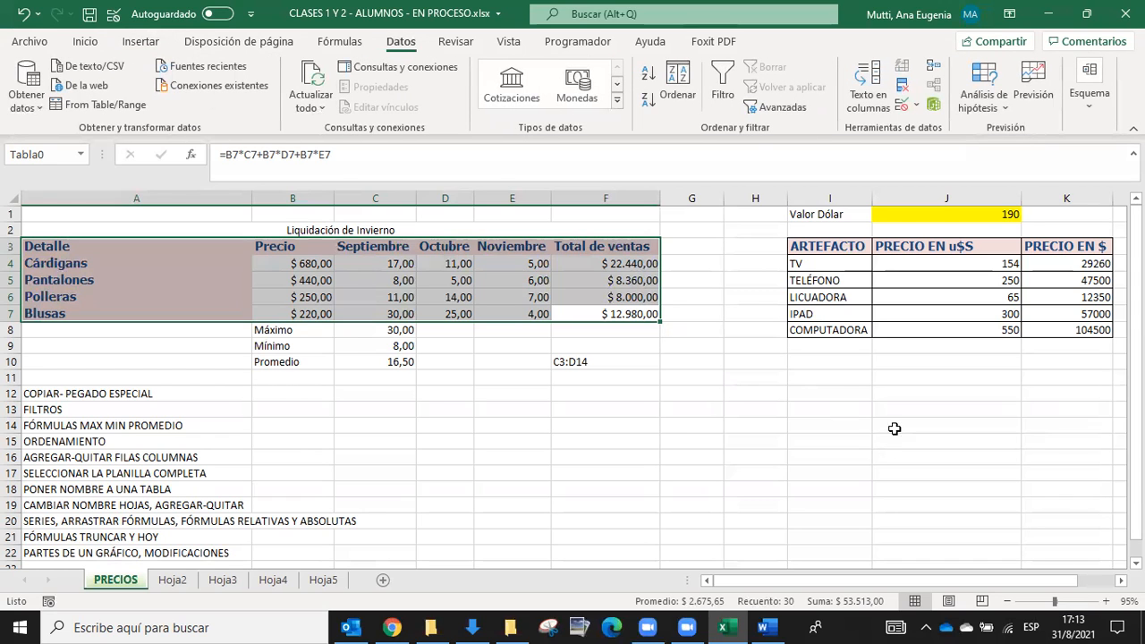
left_click(677, 85)
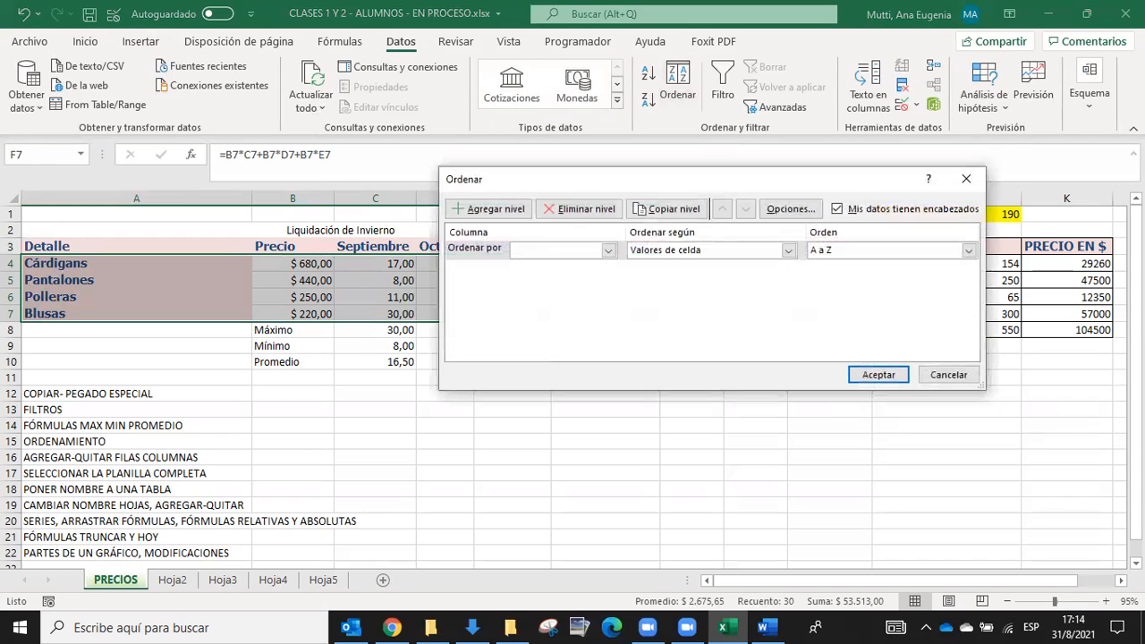
left_click(608, 250)
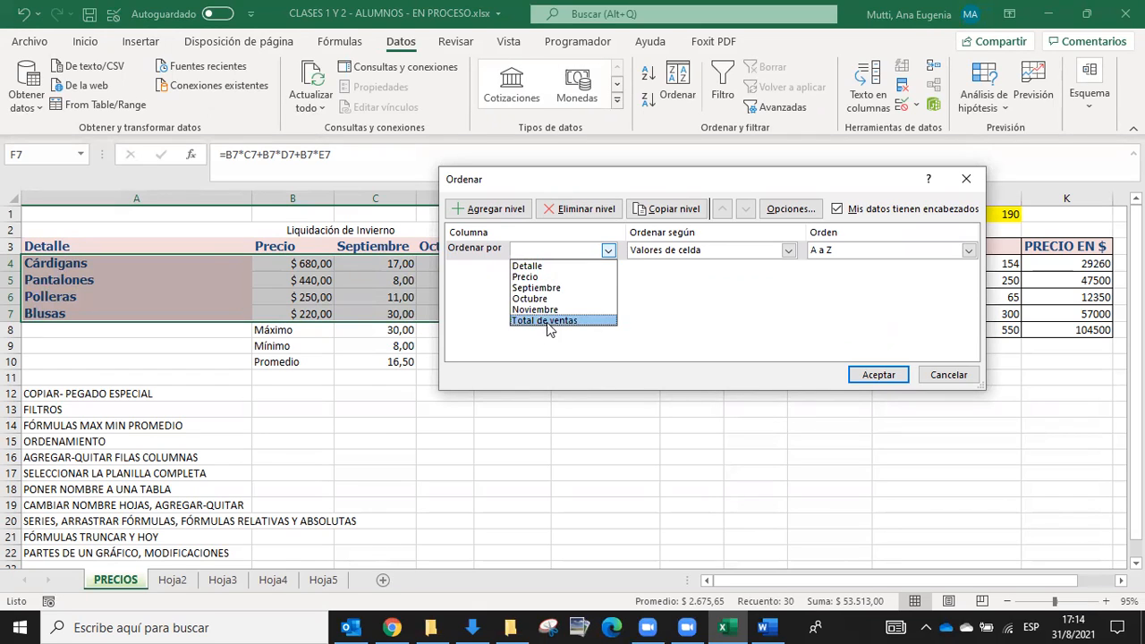
left_click(856, 210)
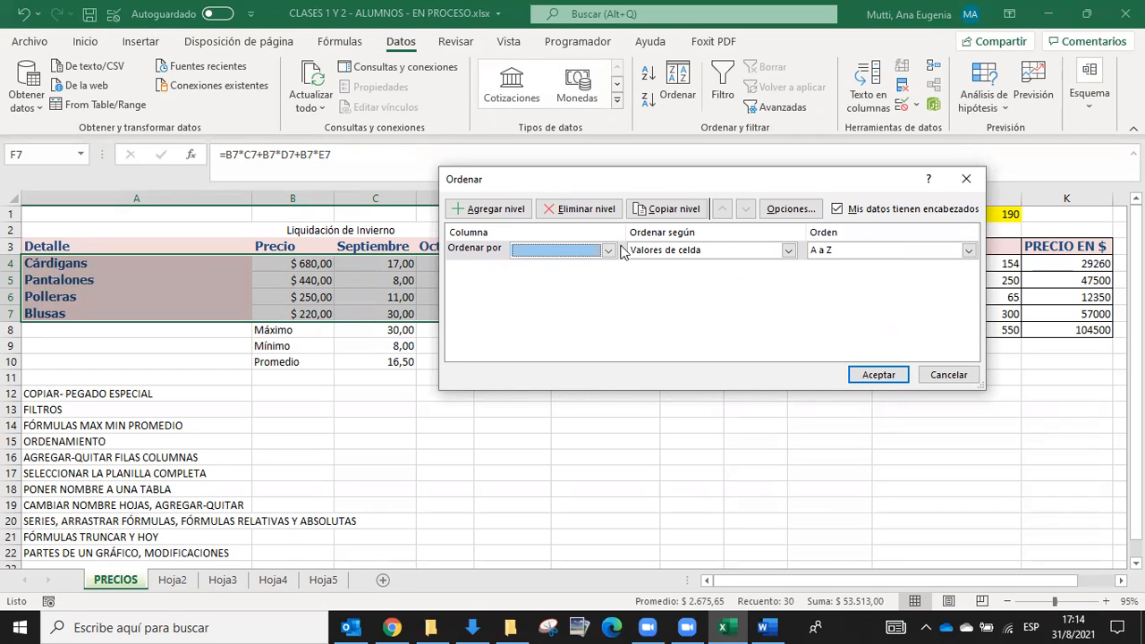
left_click(862, 207)
left_click(607, 250)
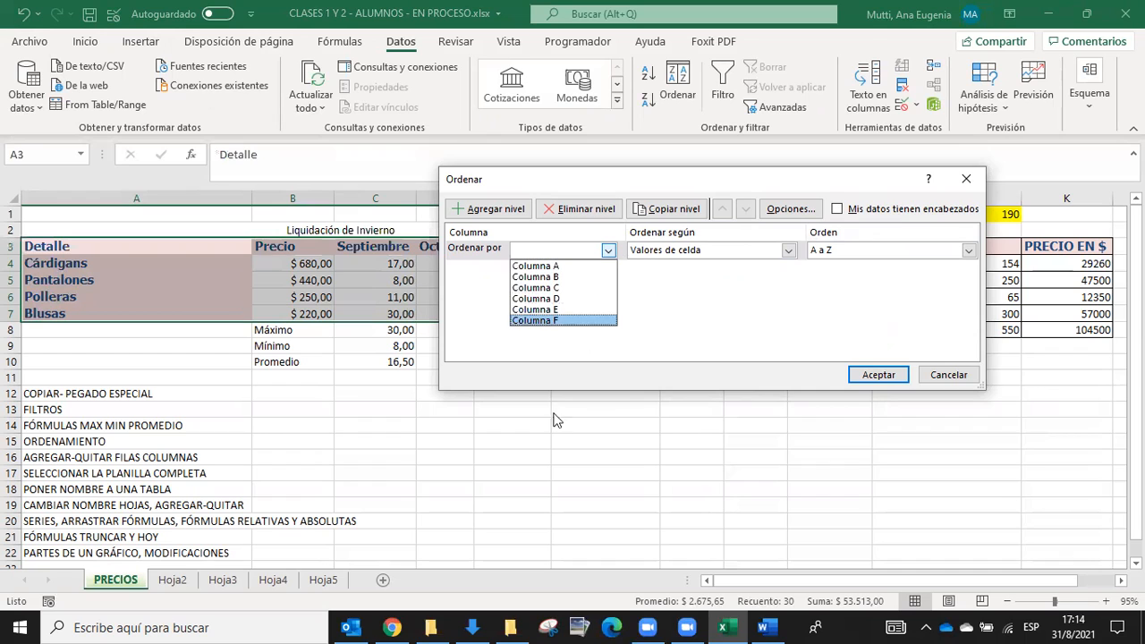
left_click(850, 217)
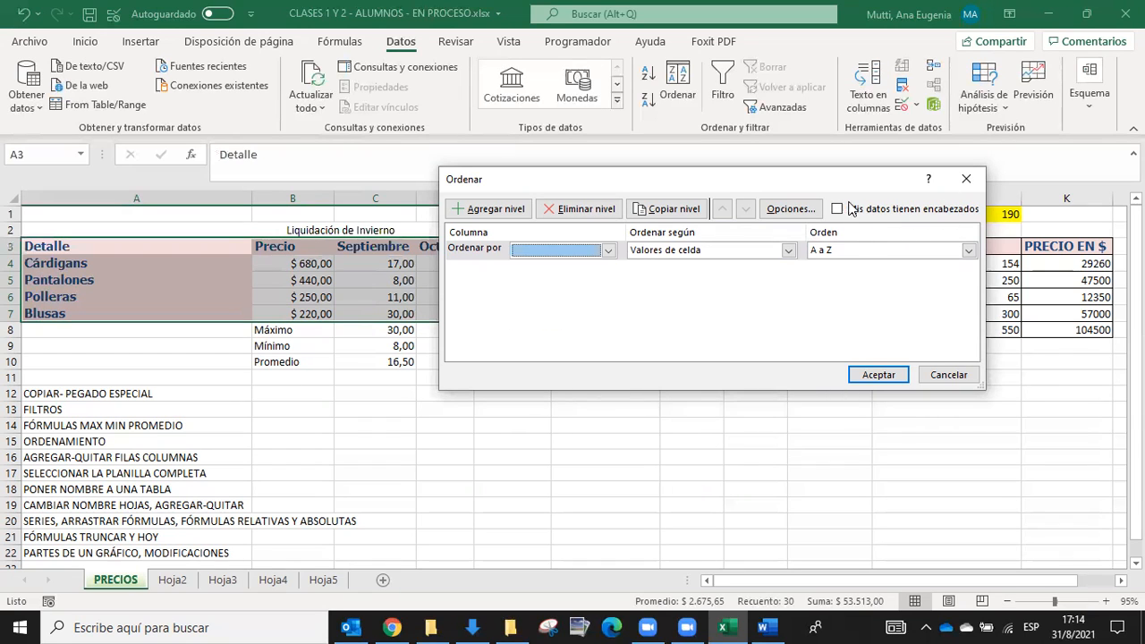
left_click(850, 208)
Step: Sort the sales table by Precio on cell values, De menor a mayor
left_click(599, 251)
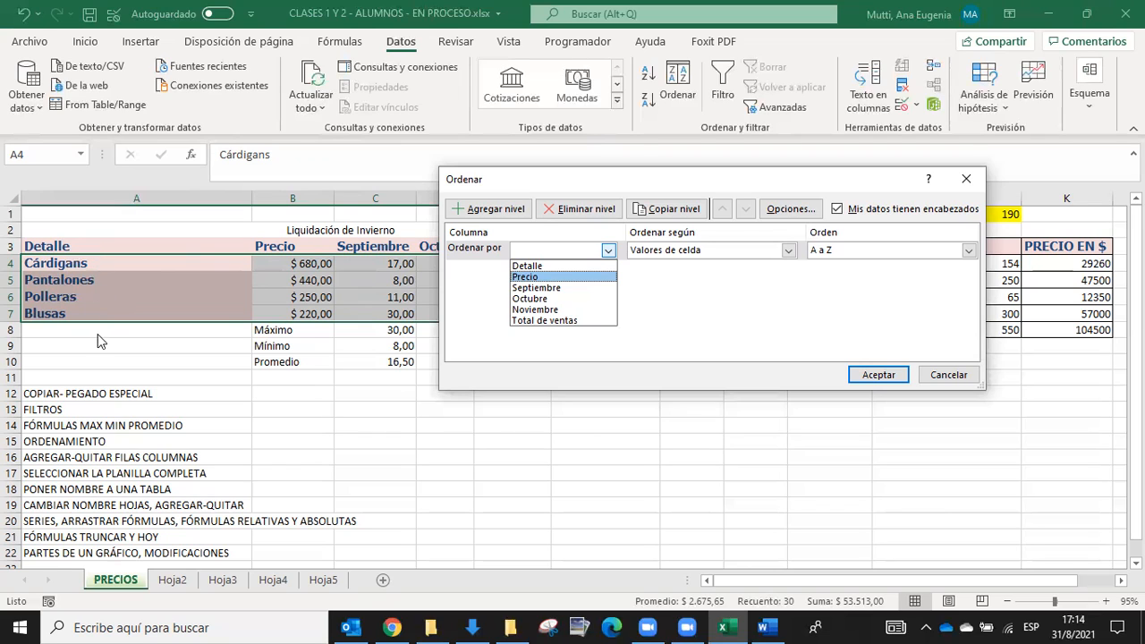
left_click(519, 277)
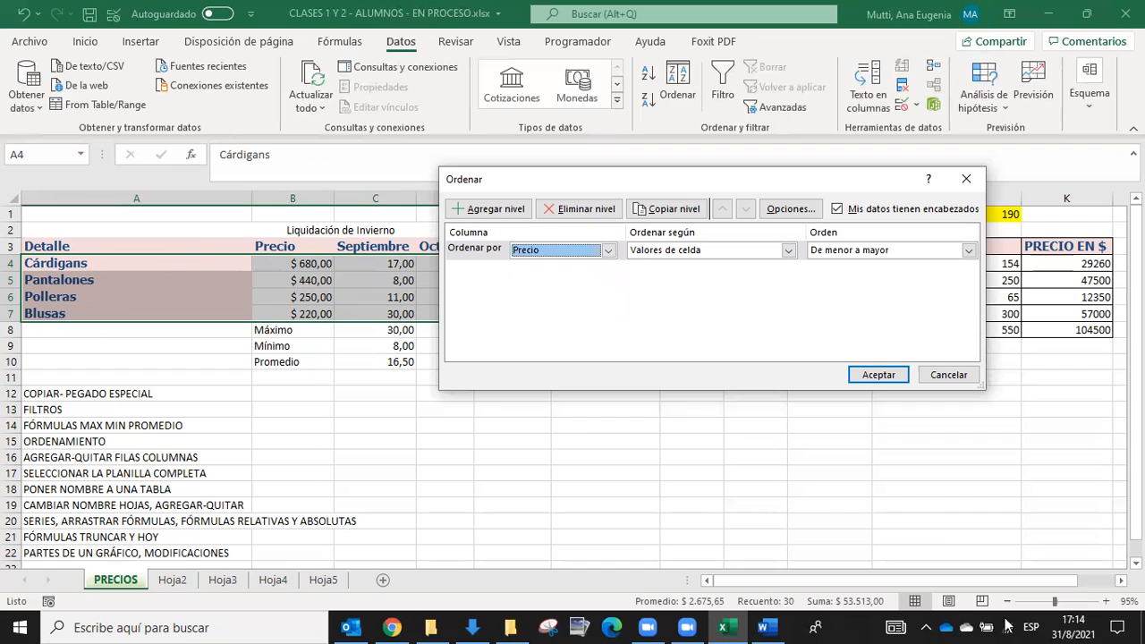
left_click(878, 374)
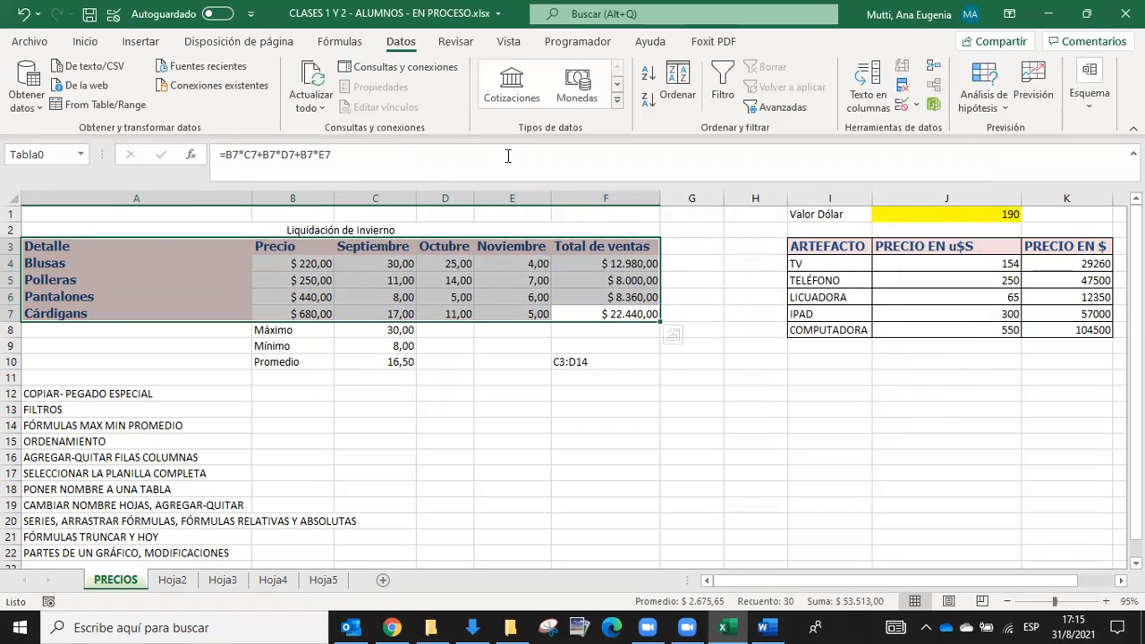
Step: Sort the sales table by Precio with a second level by Total de ventas, both on cell values, De menor a mayor
left_click(685, 109)
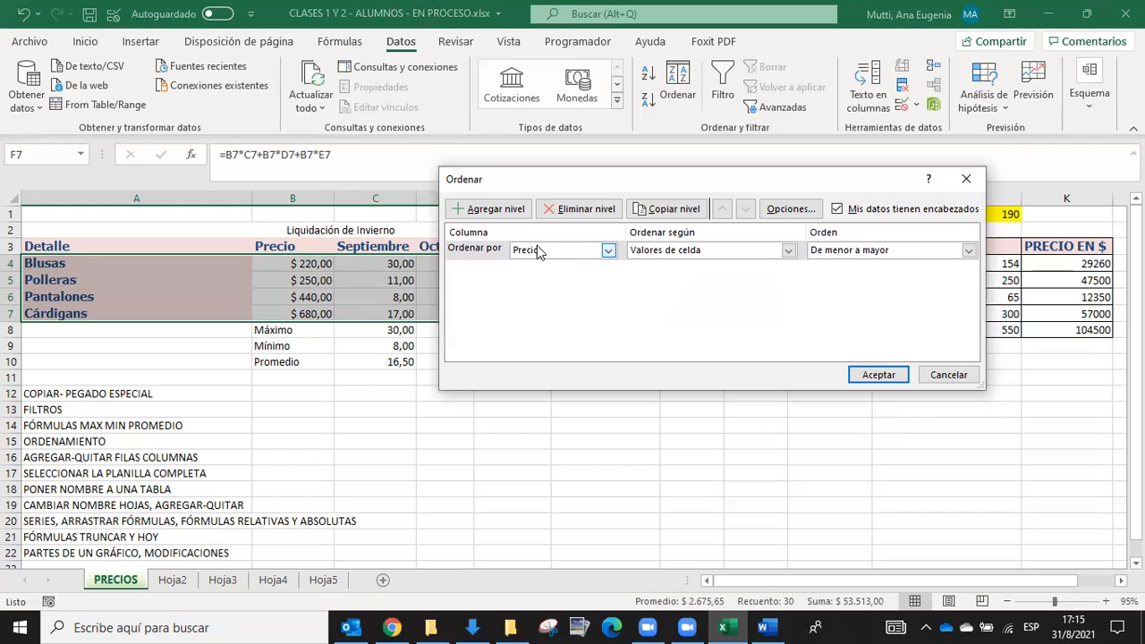
left_click(510, 211)
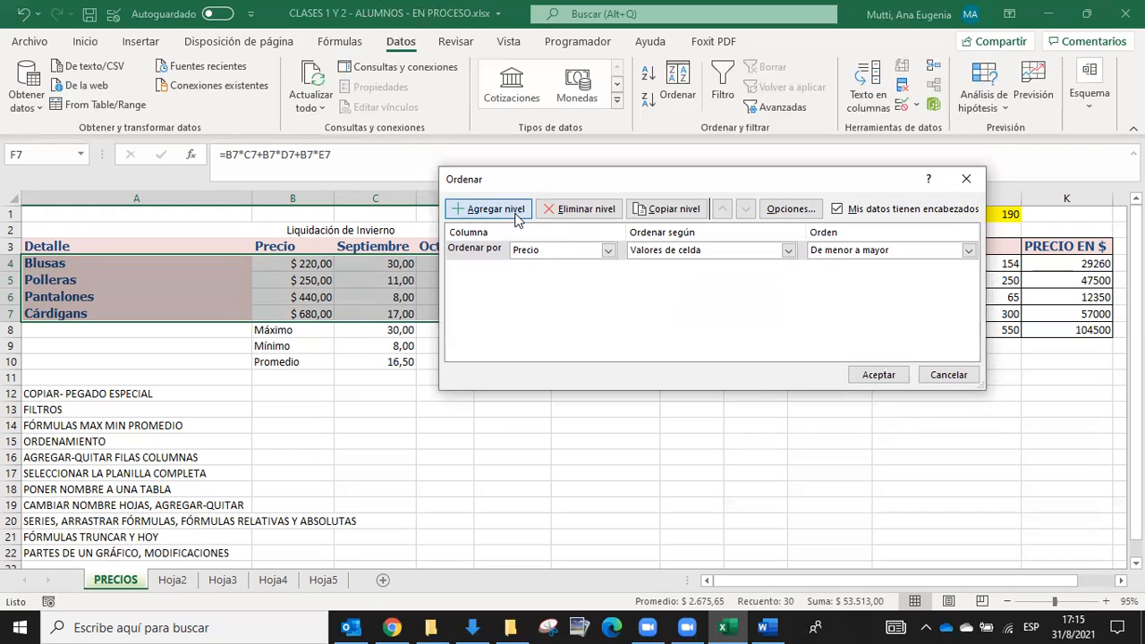
left_click(517, 273)
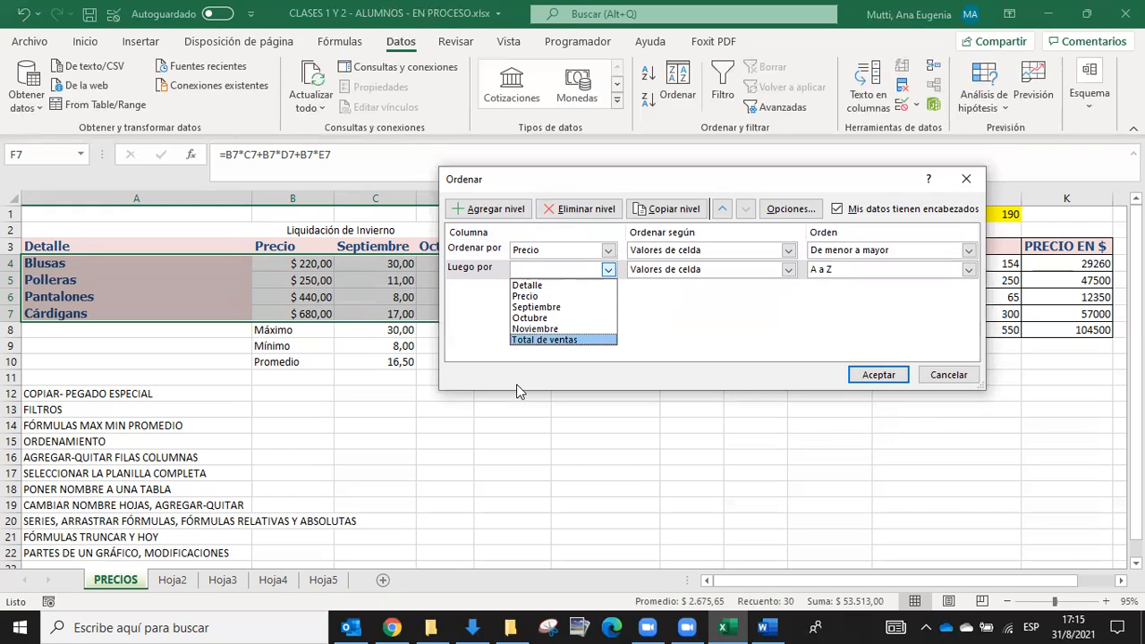
left_click(586, 341)
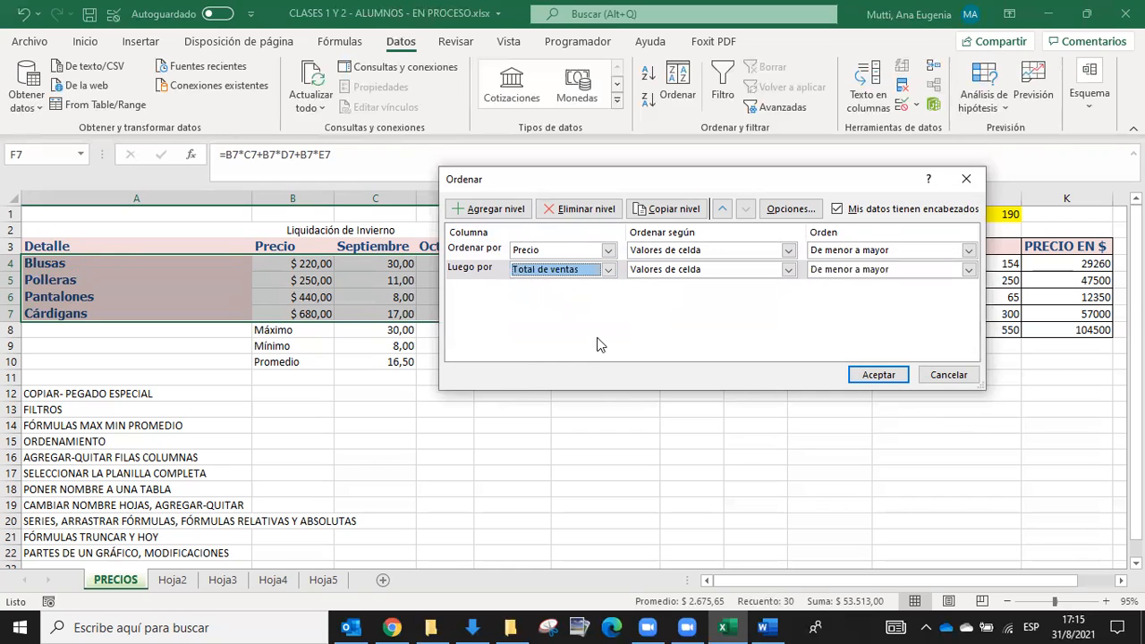
left_click(869, 374)
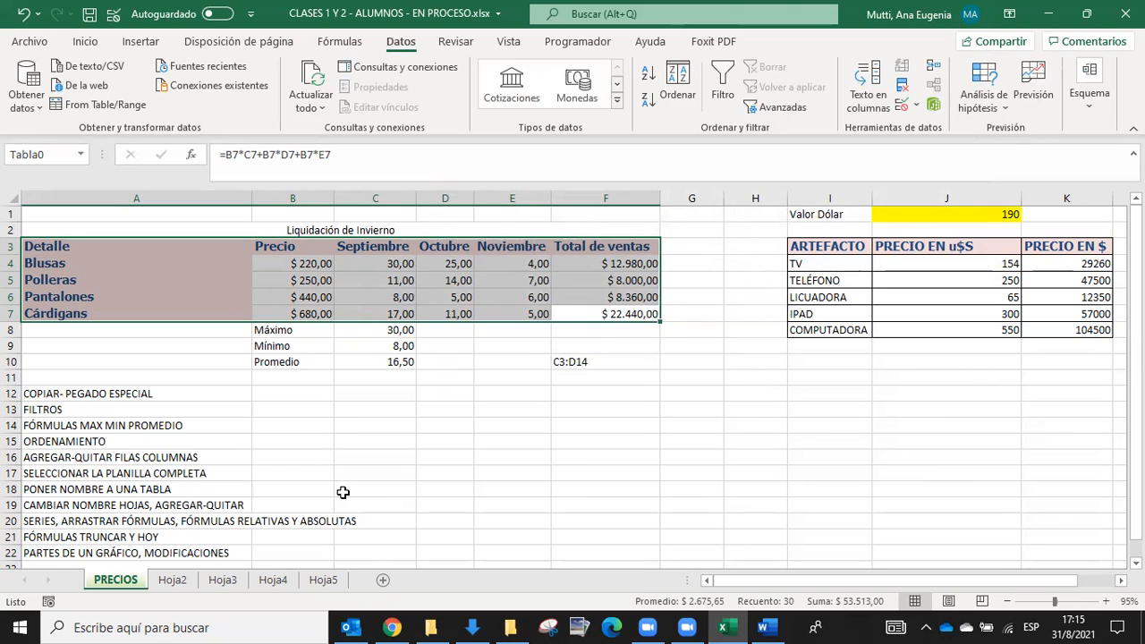
Step: Insert a blank column before the Precio column and undo the insertion
left_click(270, 197)
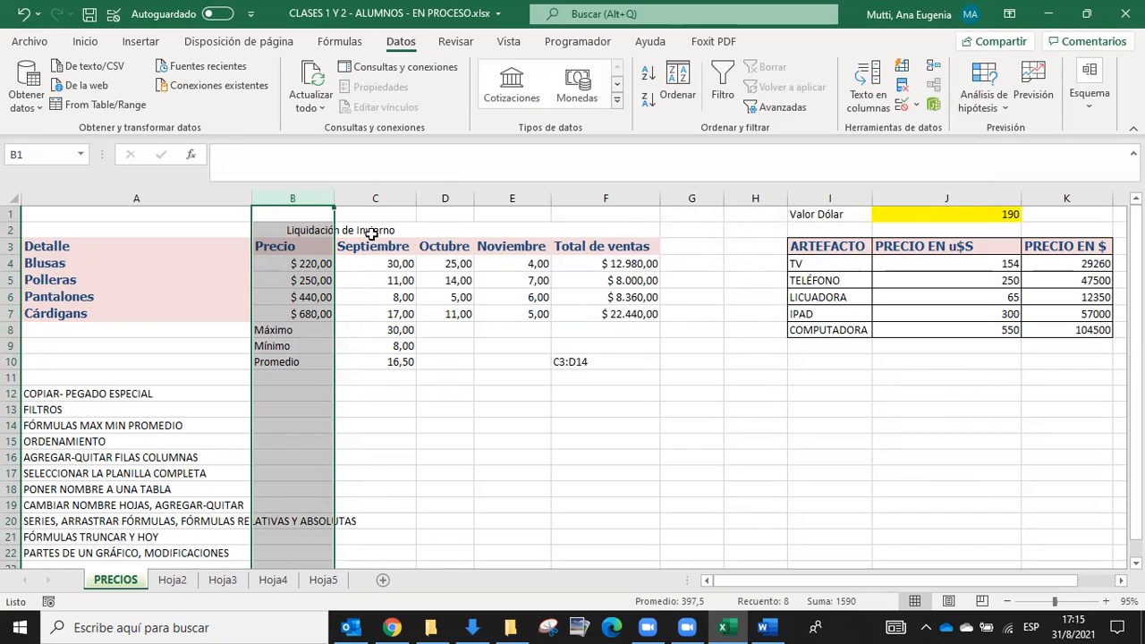
right_click(310, 198)
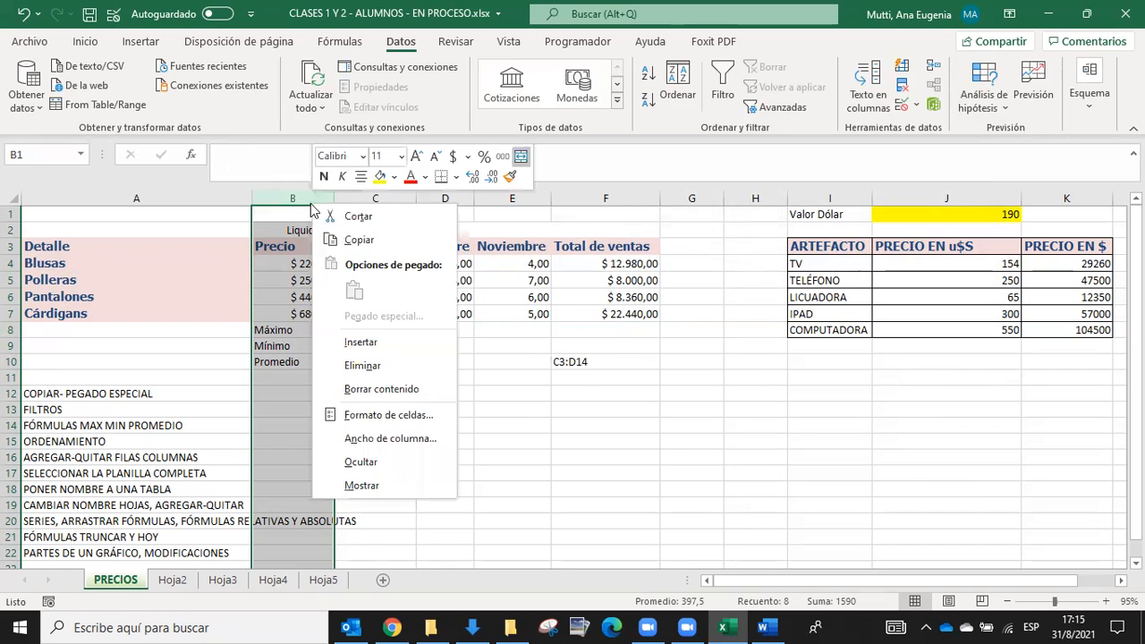
left_click(360, 342)
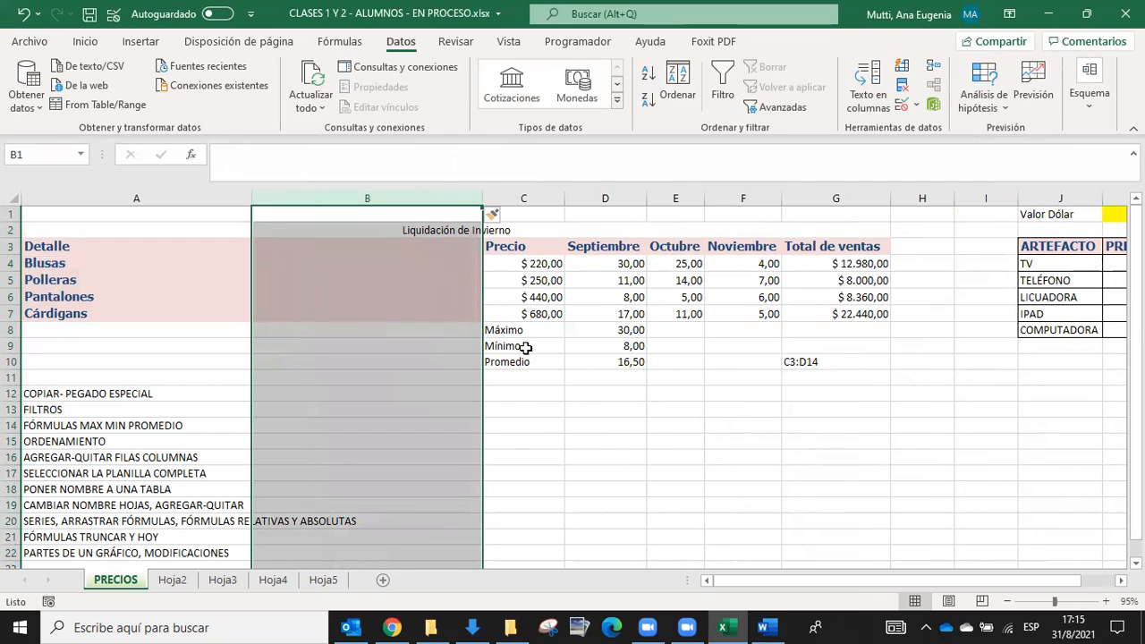
left_click(24, 14)
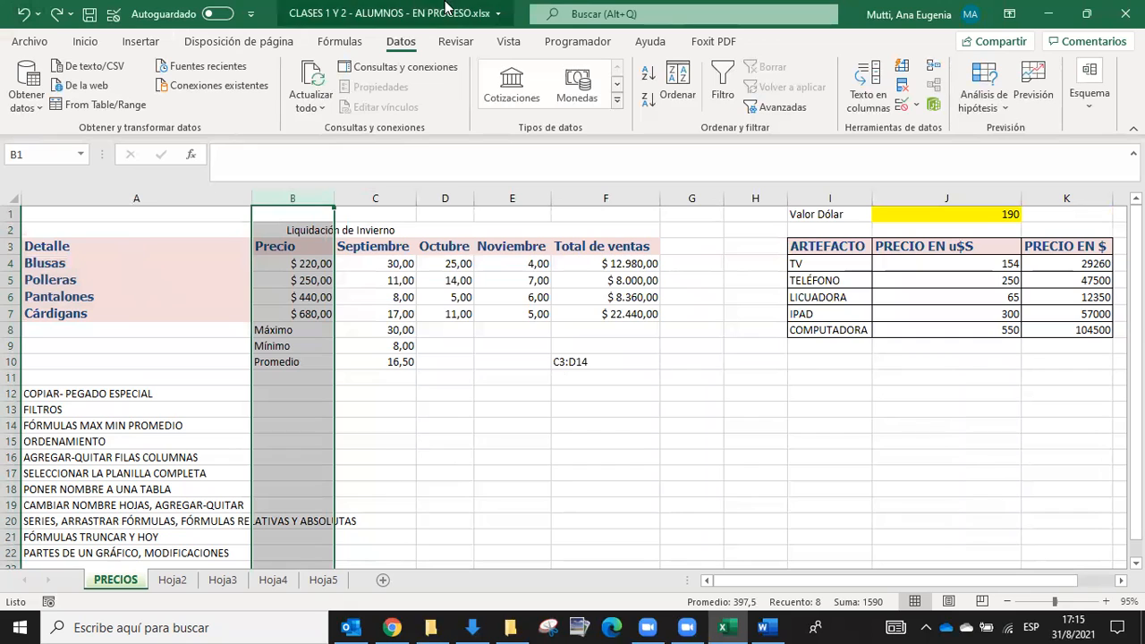
Step: Look at the OneDrive upload options for Autoguardado and close them without choosing a location
left_click(217, 14)
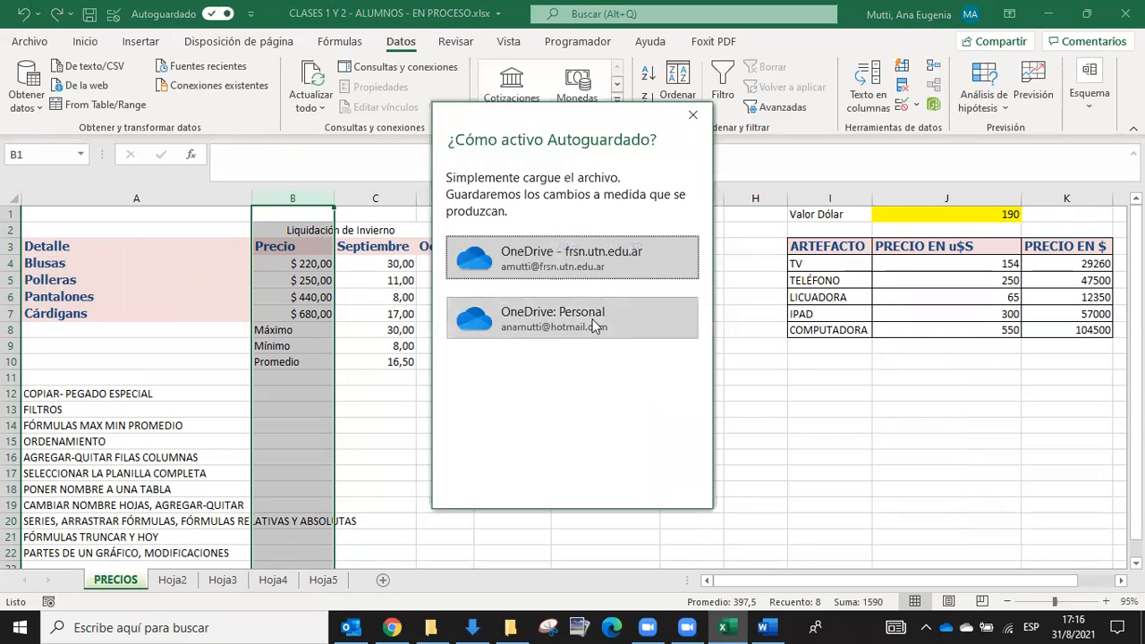
left_click(691, 113)
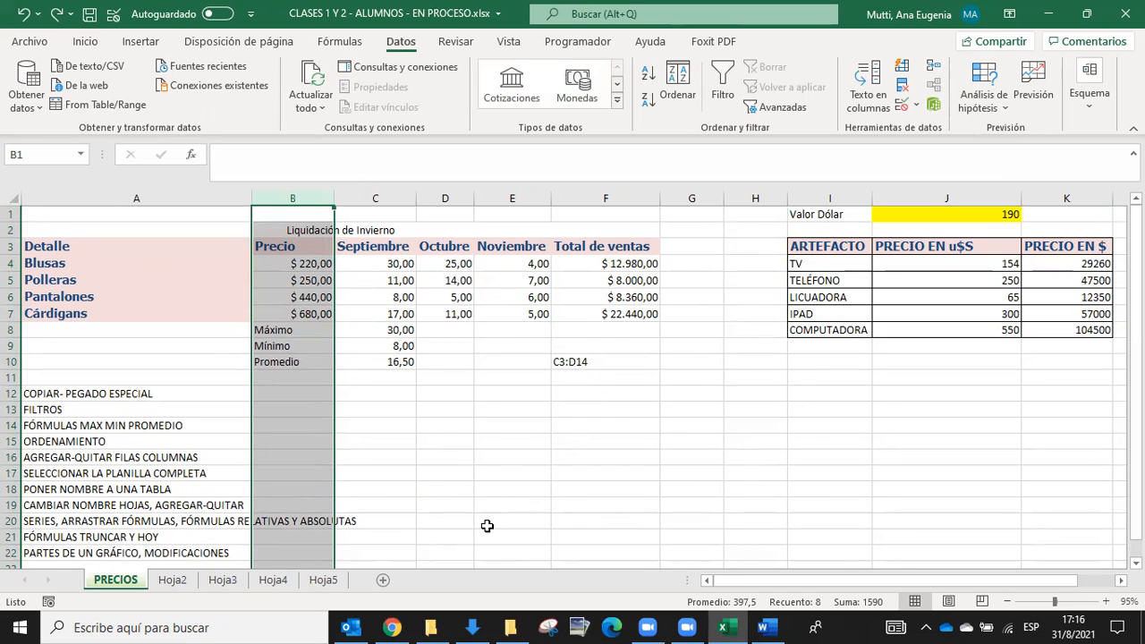
left_click(501, 442)
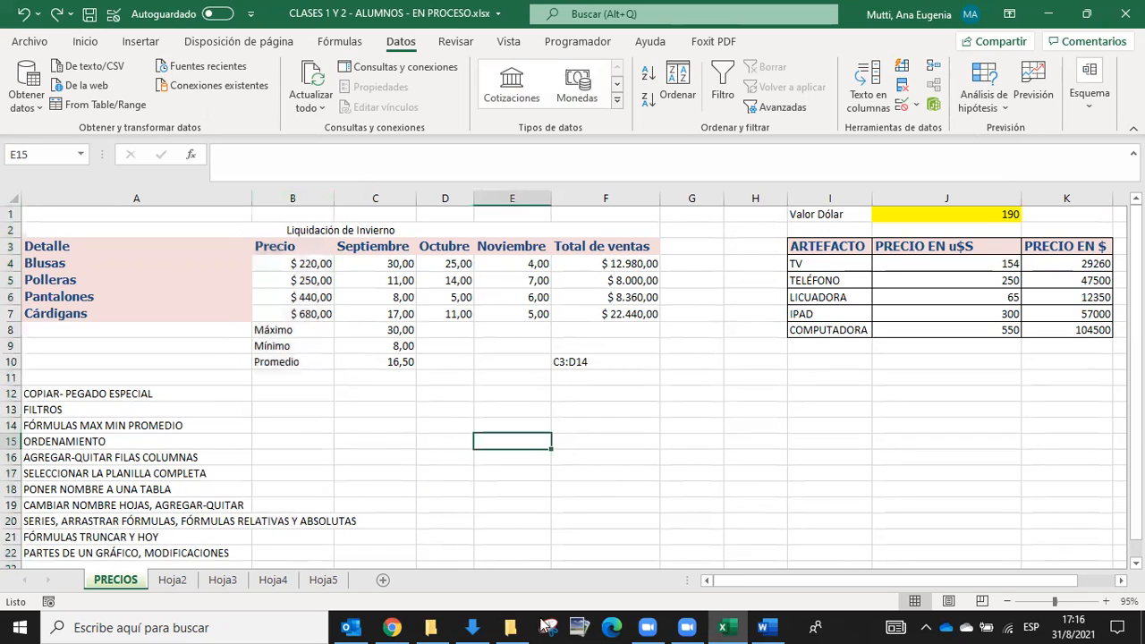
Step: Check the Septiembre maximum formula in C8 and enter =MAX(D4:D7) in D8 for Octubre's maximum
left_click(354, 332)
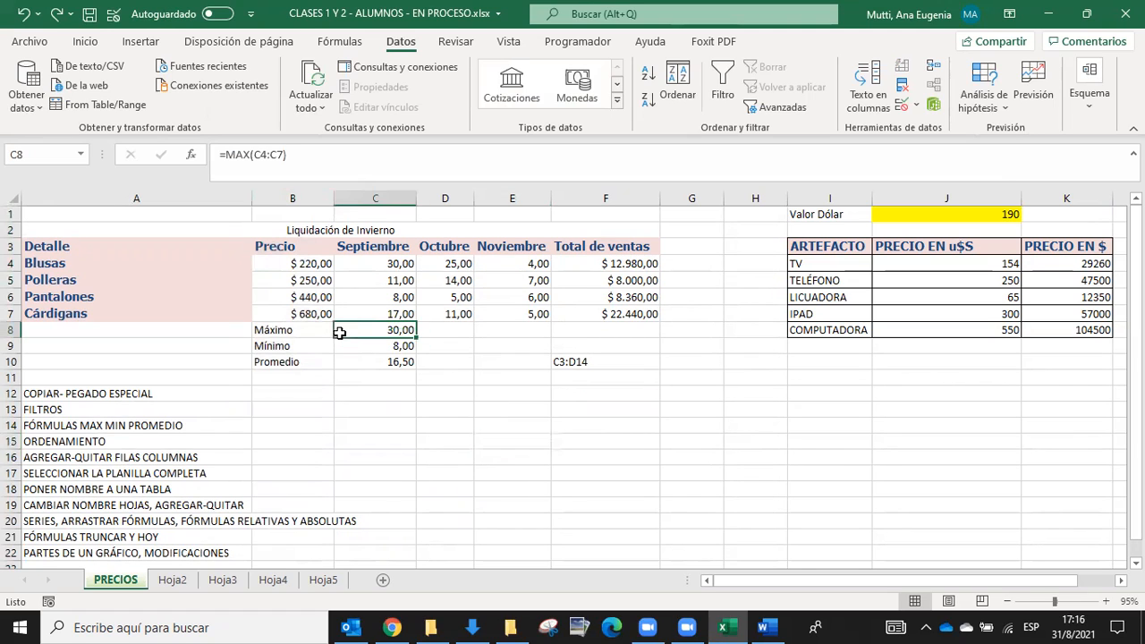
left_click(447, 328)
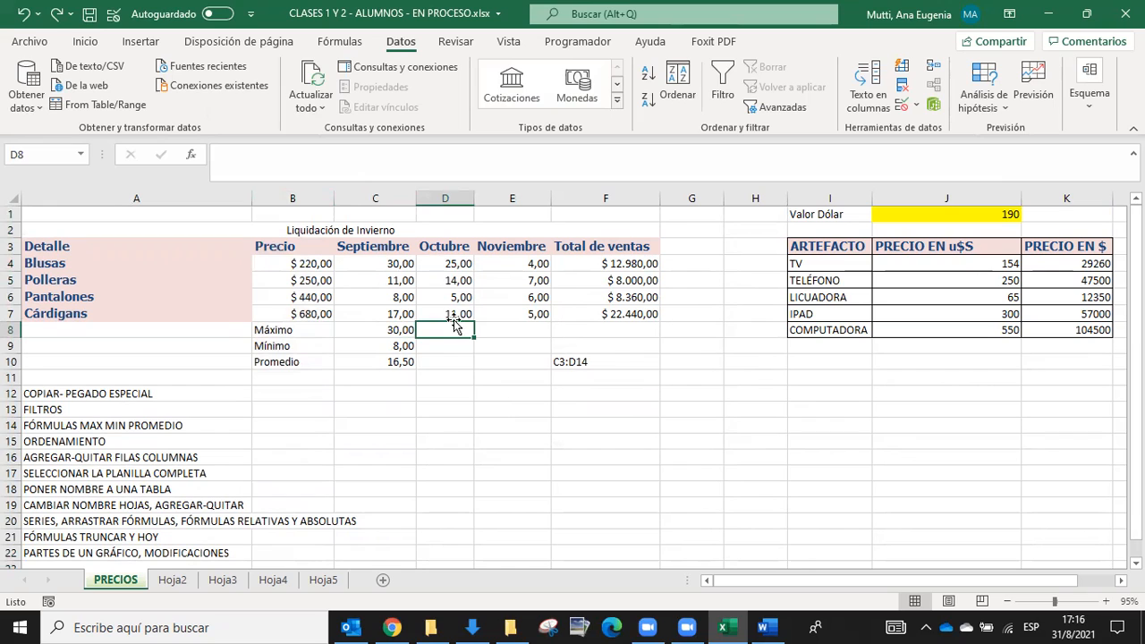
type("=max")
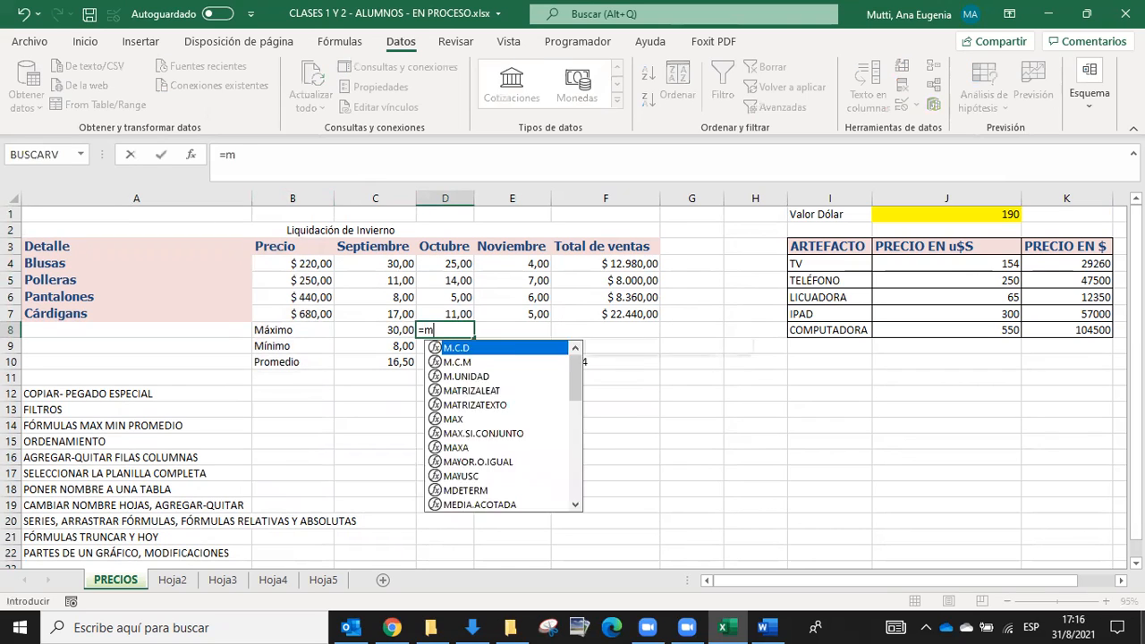
key("BackSpace")
key("BackSpace")
key("BackSpace")
key("BackSpace")
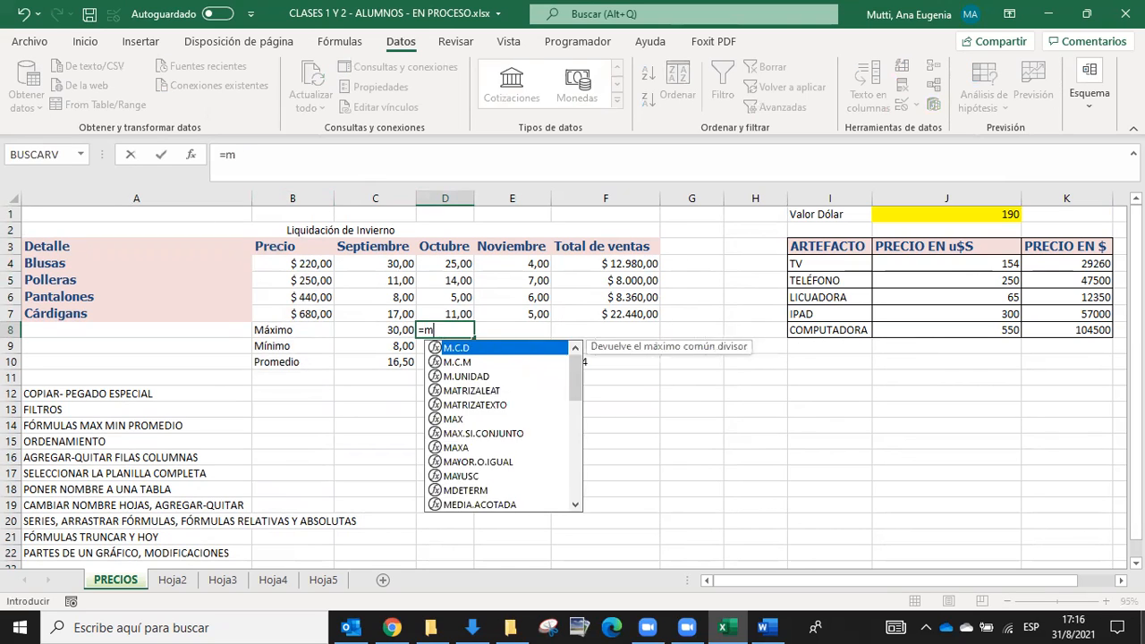
type("=")
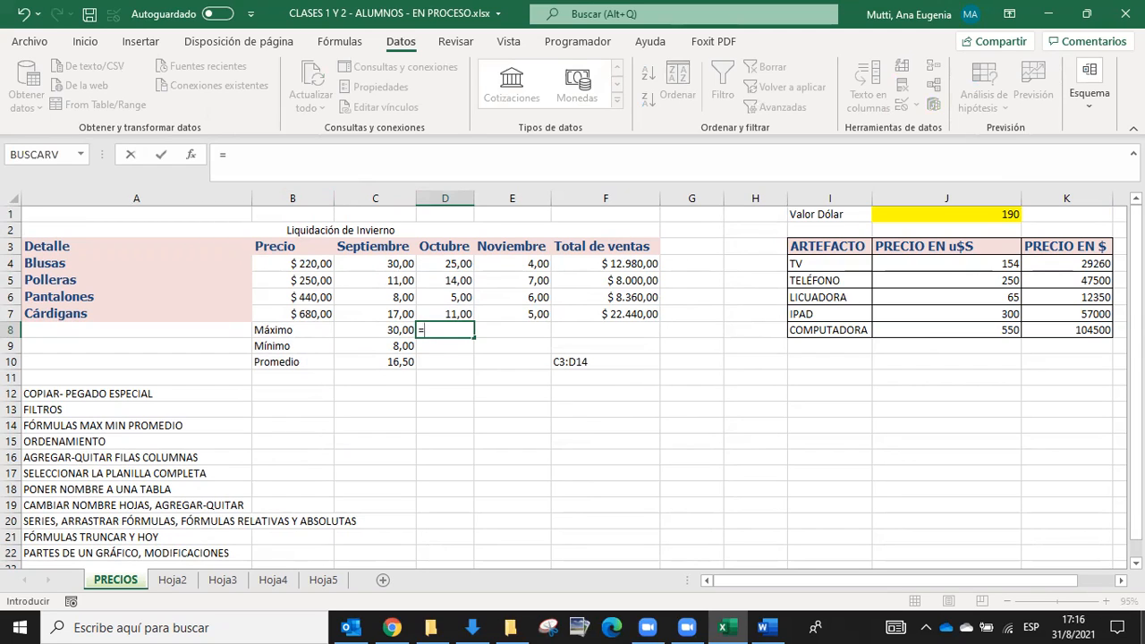
type("max")
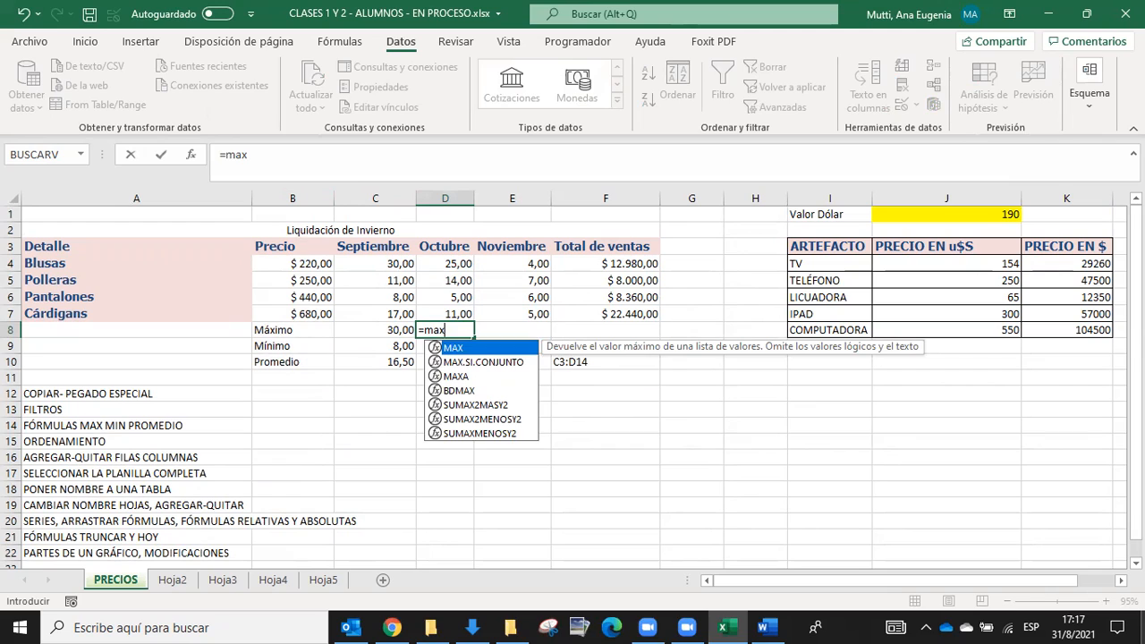
type("(")
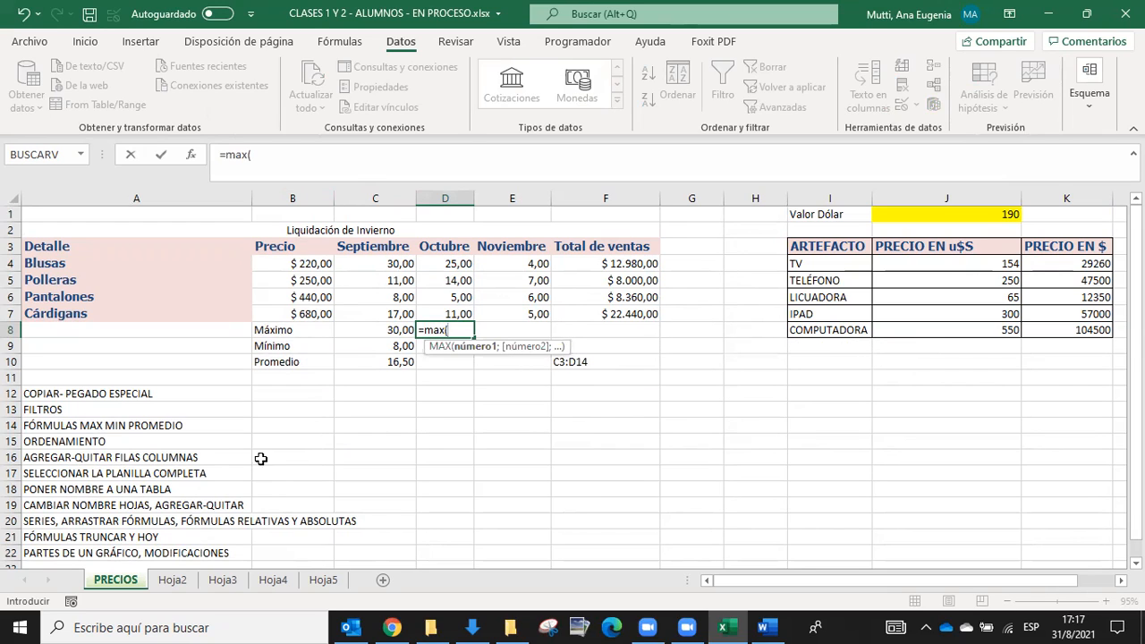
left_click(468, 263)
left_click_drag(469, 263, 460, 314)
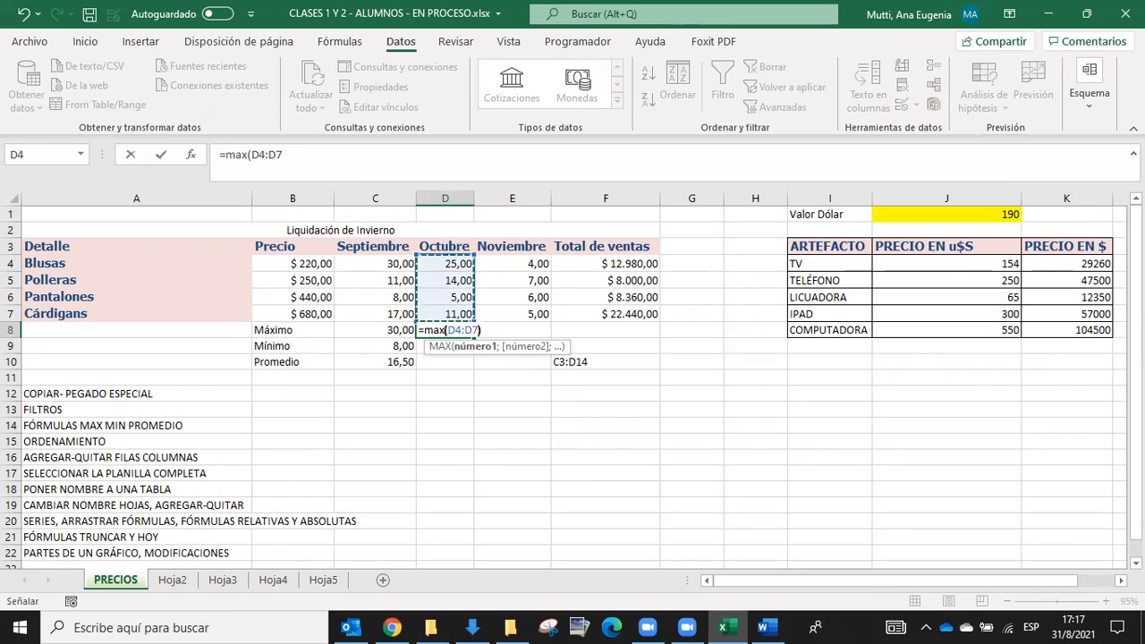
type(")")
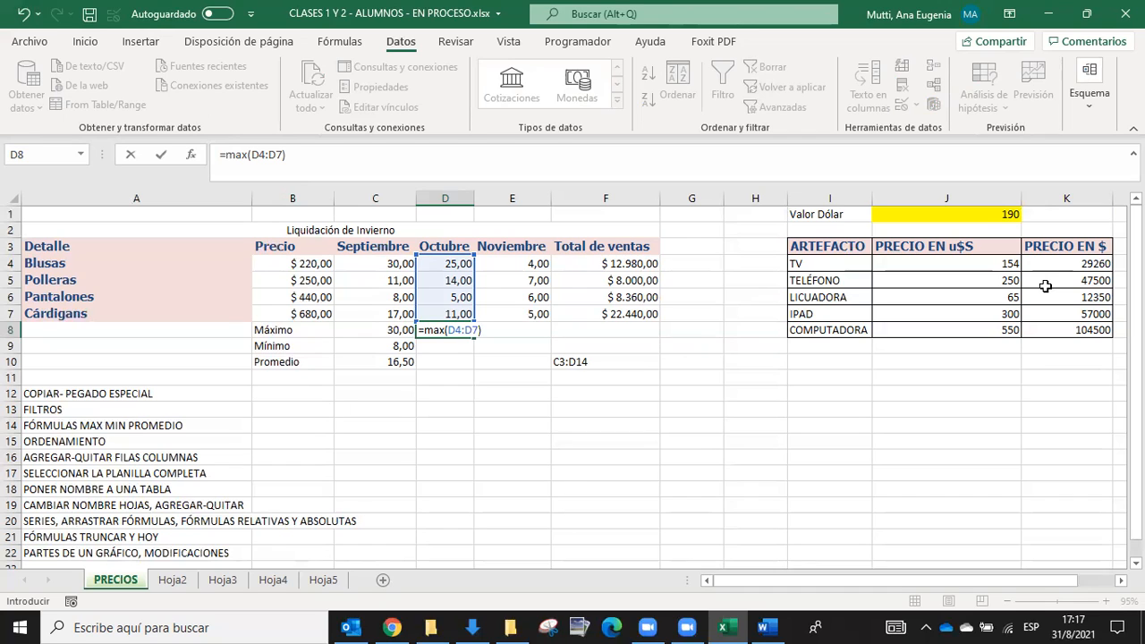
key("Return")
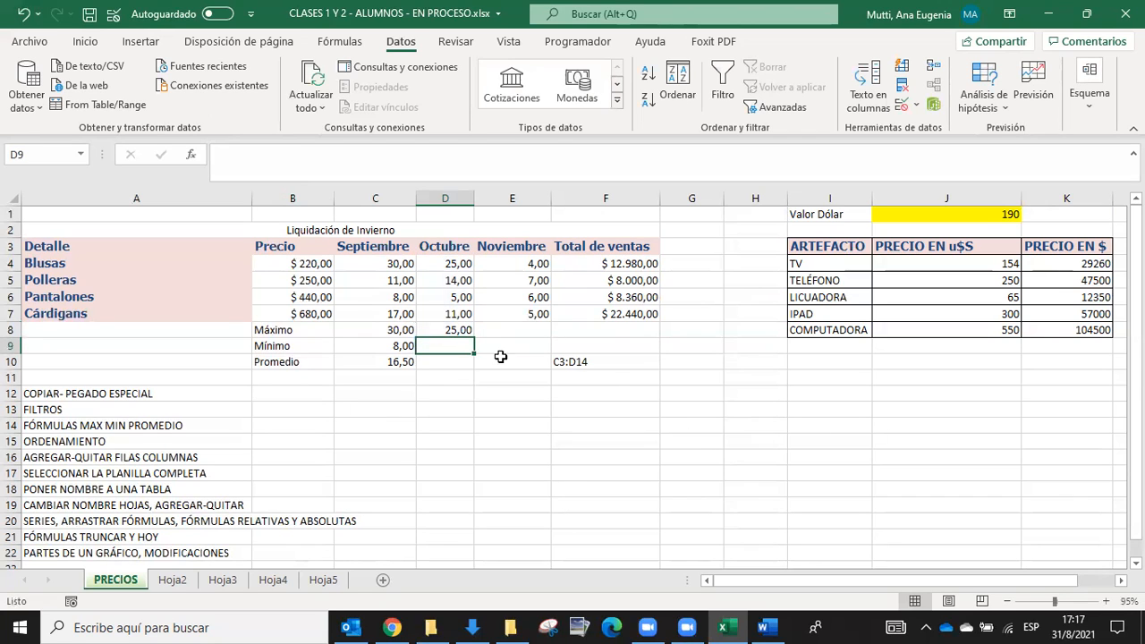
Step: Enter =MIN(D4:D7) in D9 to calculate Octubre's minimum
type("=min(")
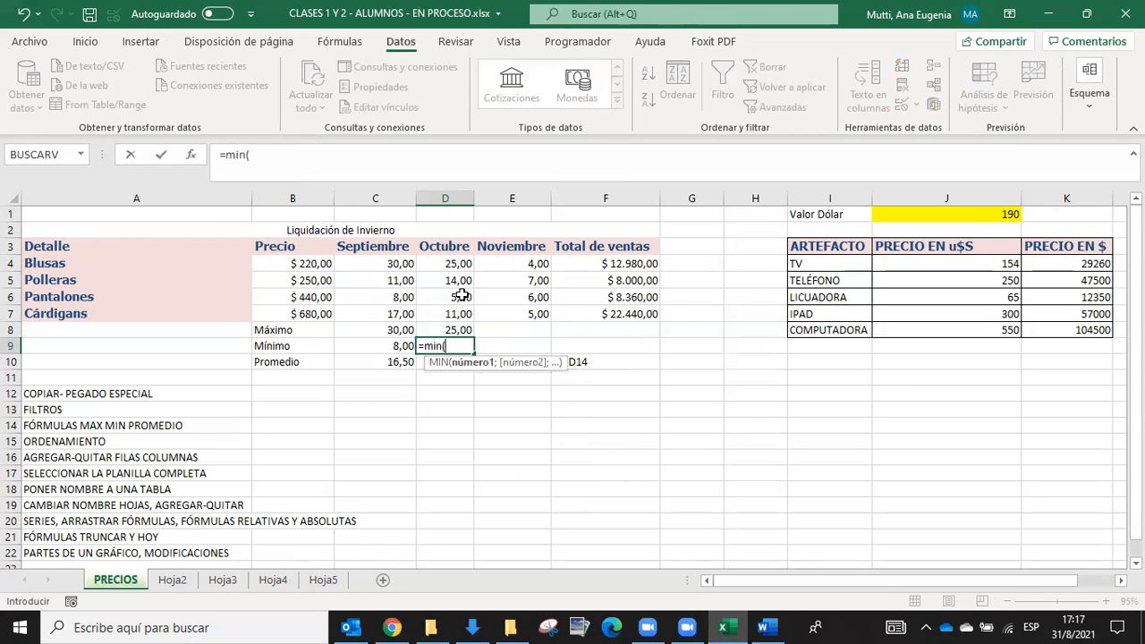
left_click_drag(449, 266, 452, 319)
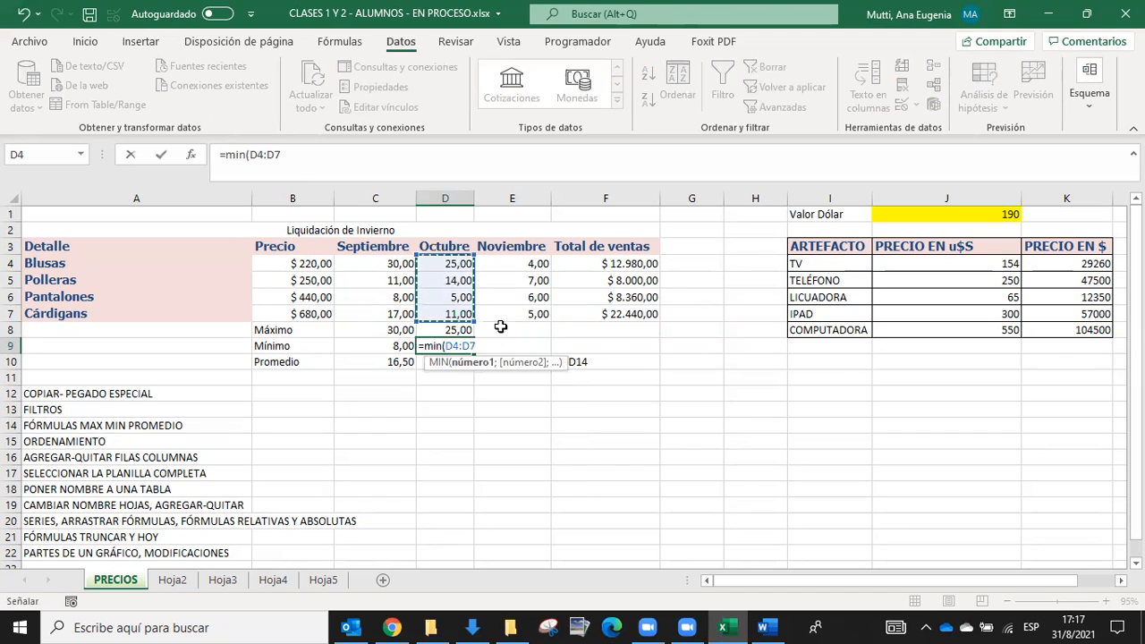
type(")")
key("Return")
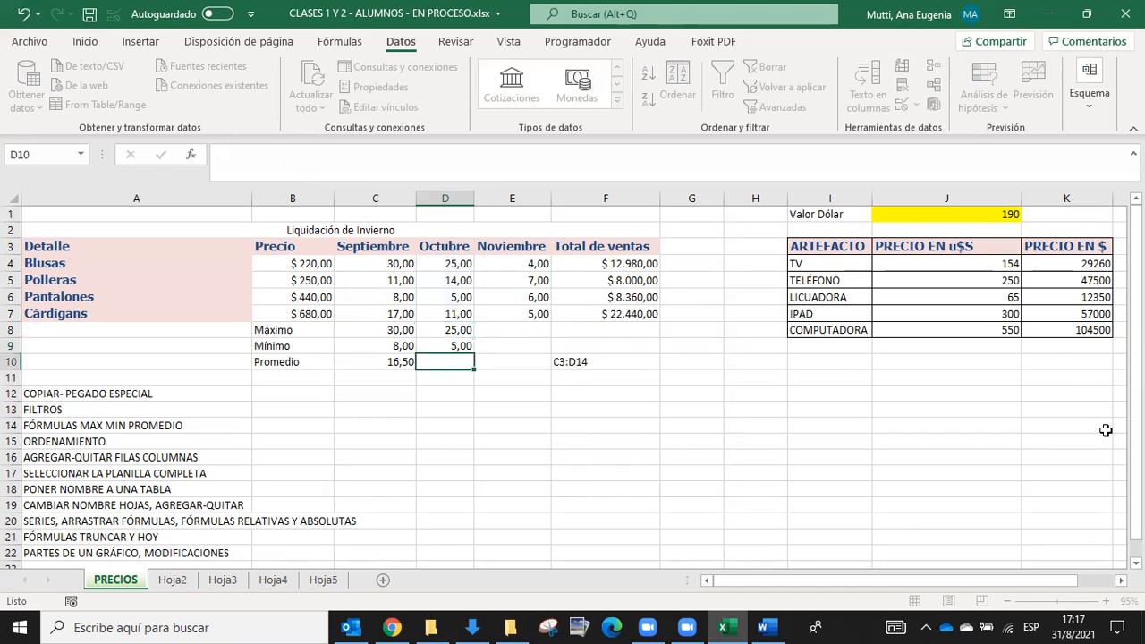
Step: Try averaging scattered cells in D10 with =PROMEDIO(B4;C5;F5;F7;E6;B7;C7;D4), review the formula and undo the entry
type("=pro")
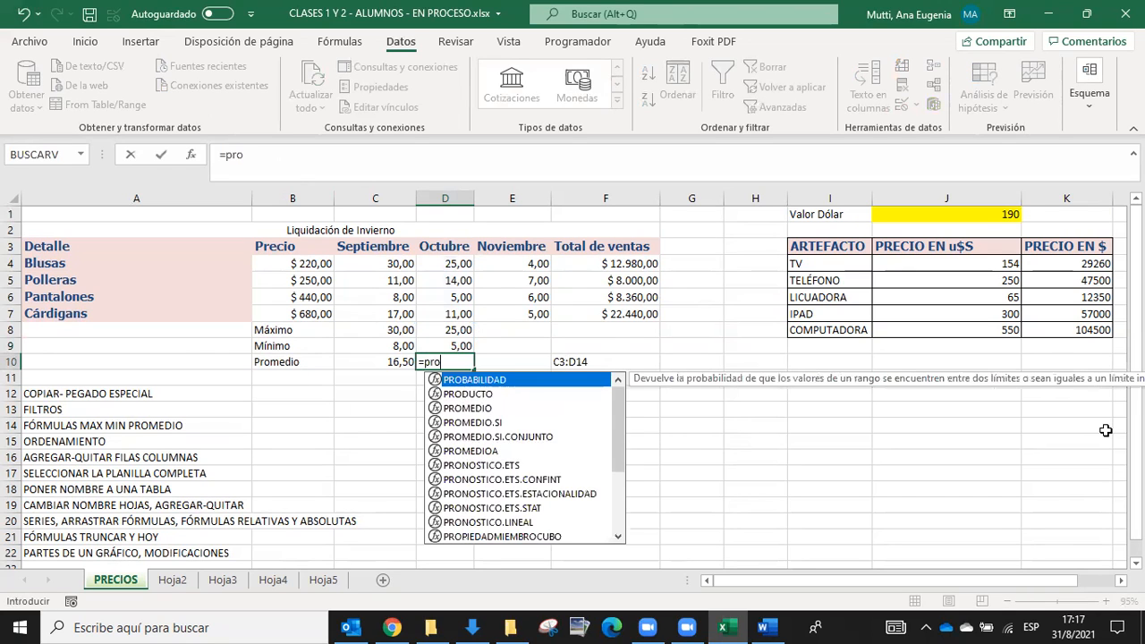
type("medio(")
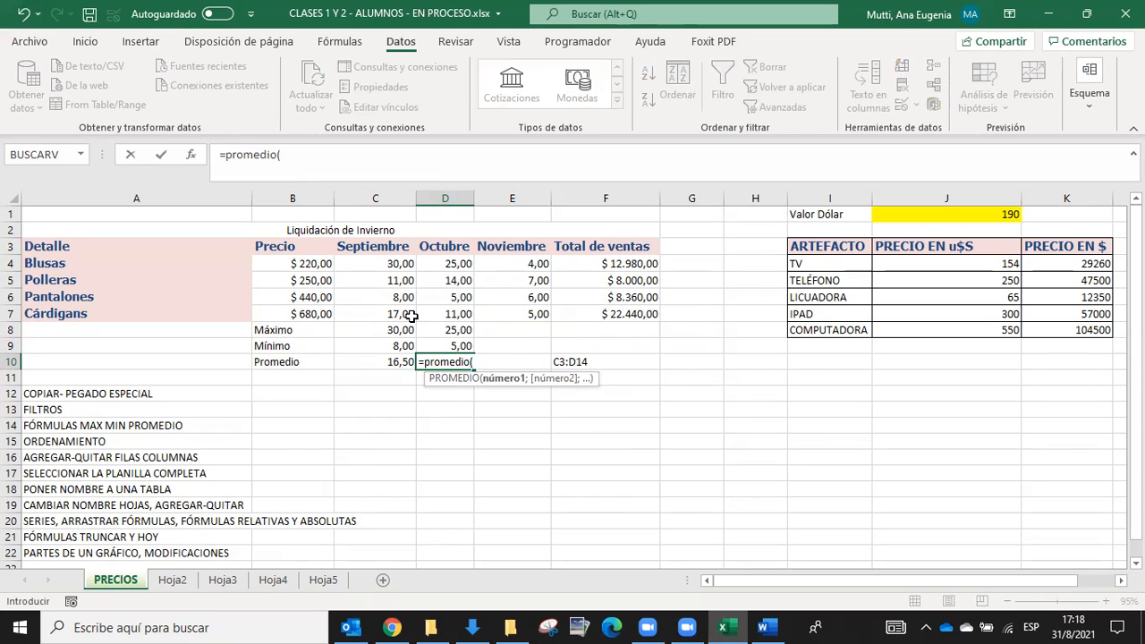
left_click(317, 266)
left_click(376, 279, "ctrl")
left_click(590, 280, "ctrl")
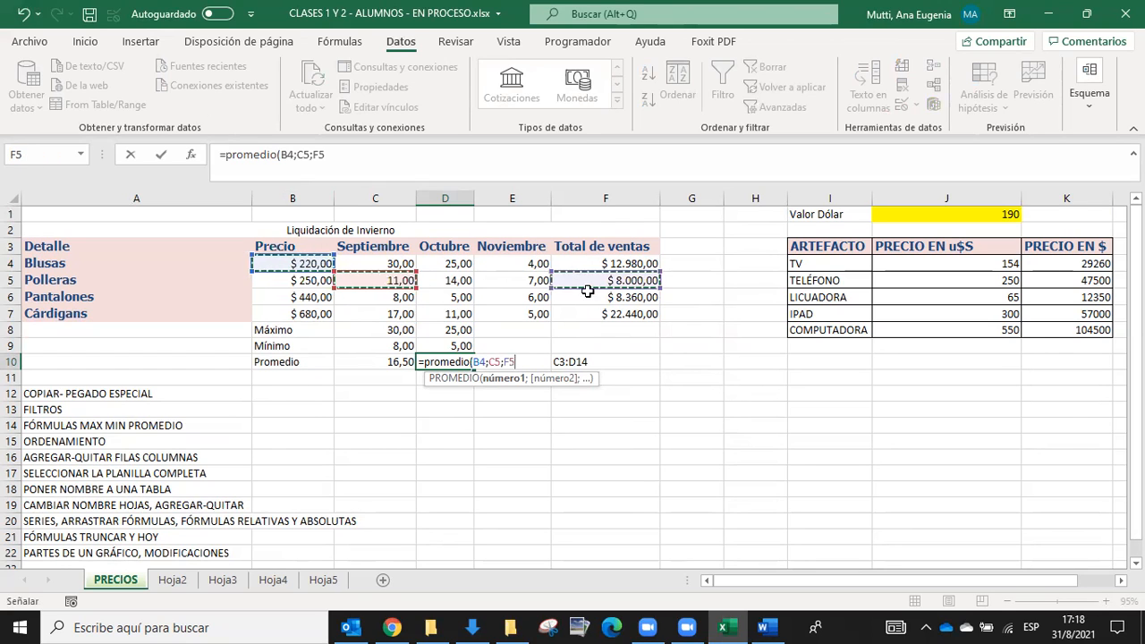
left_click(537, 298, "ctrl")
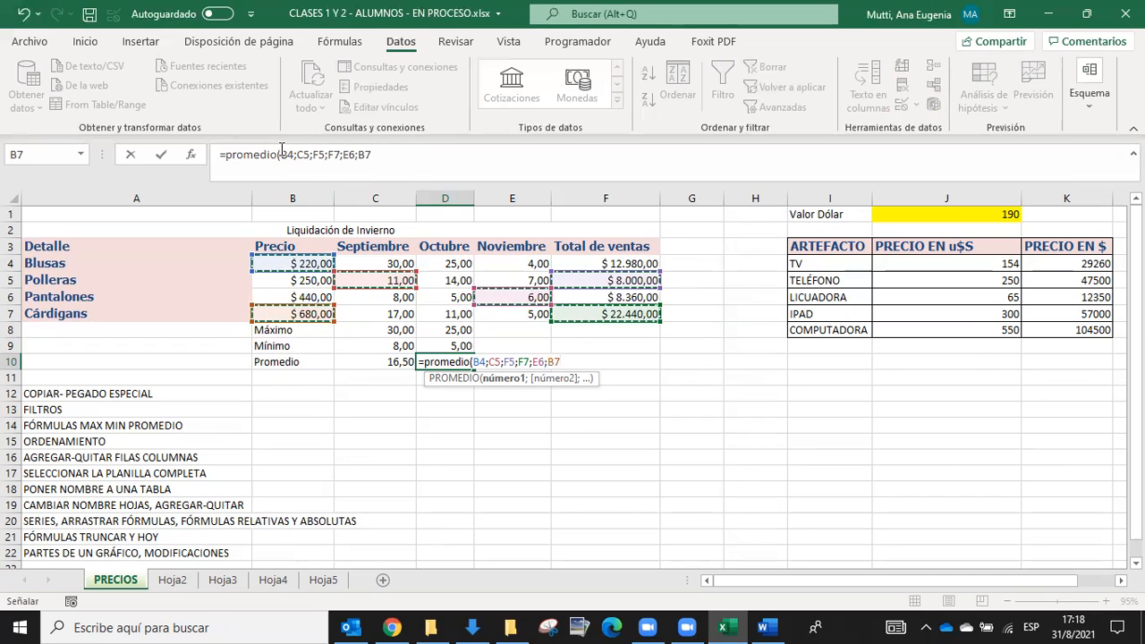
left_click(376, 313, "ctrl")
left_click(445, 263, "ctrl")
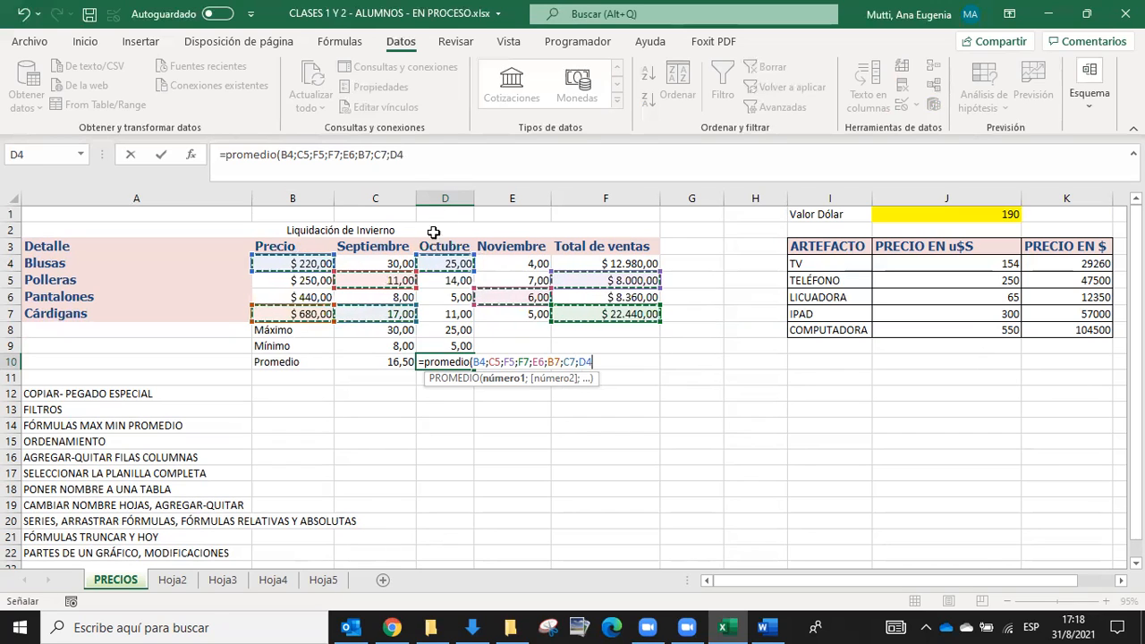
left_click(449, 157)
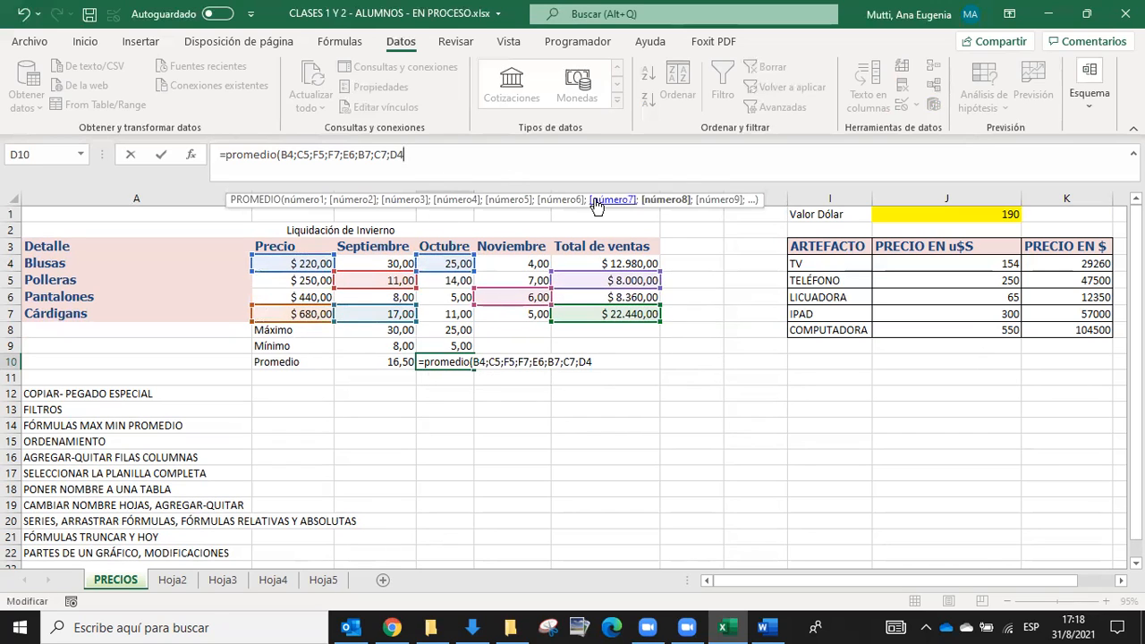
key("Return")
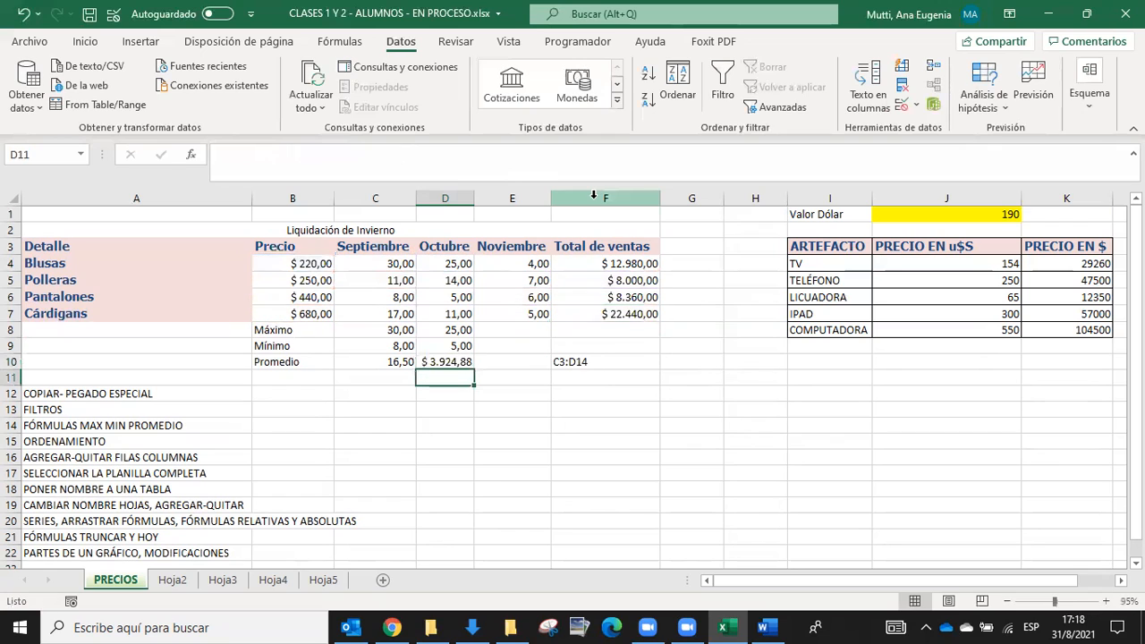
left_click(448, 361)
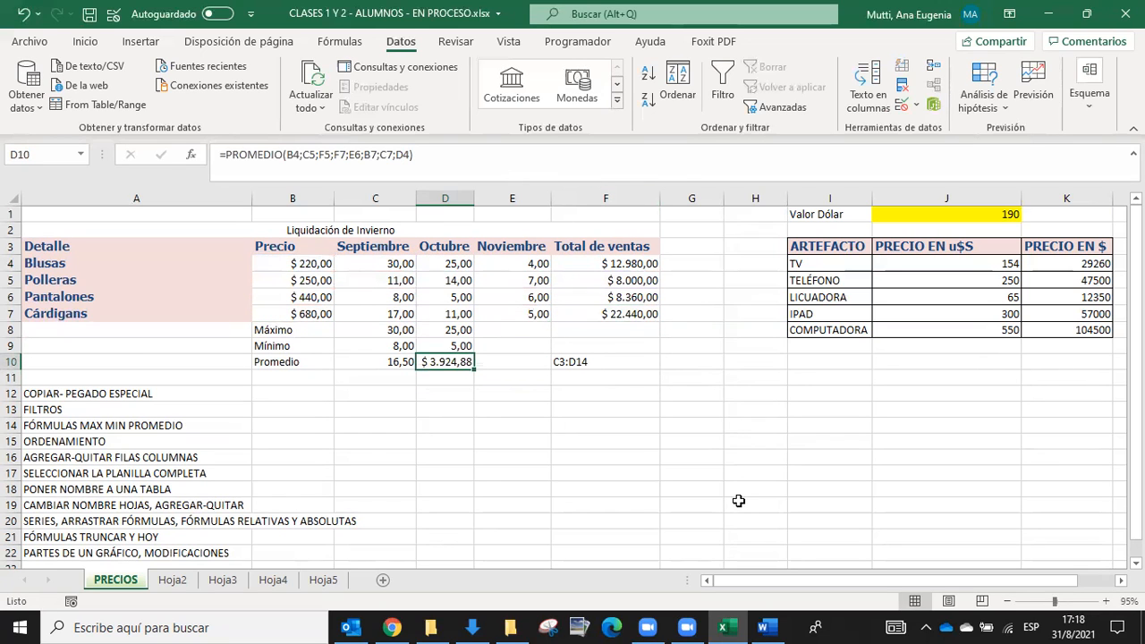
left_click(23, 14)
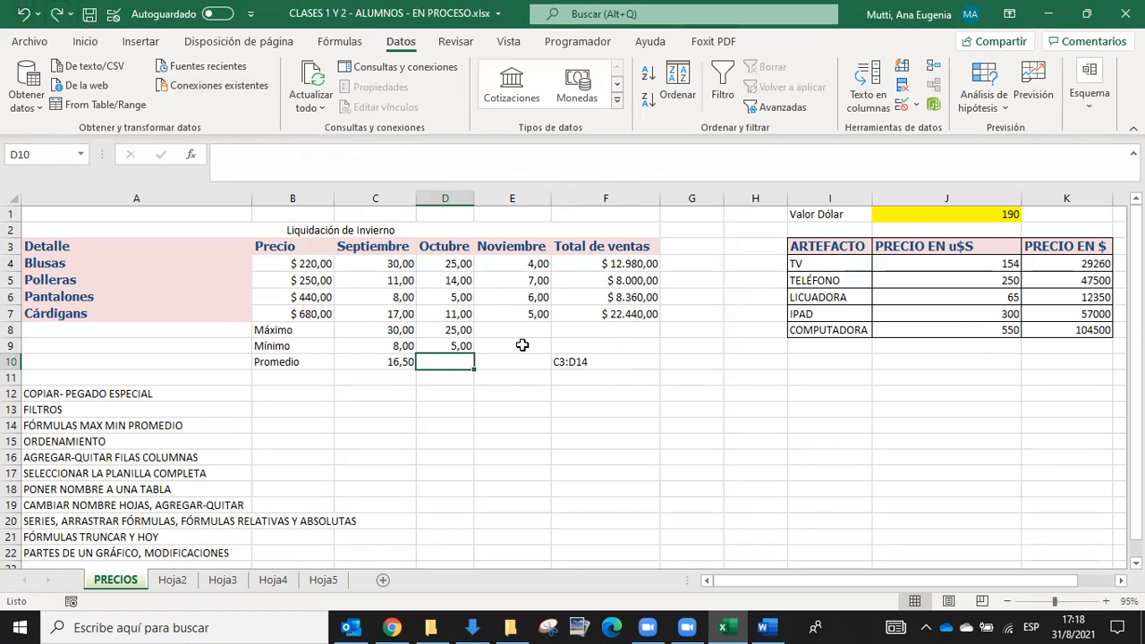
Step: Enter =PROMEDIO(D4:D7) in D10 for Octubre's average and clear the C3:D14 note from F10
type("=promedu")
key("BackSpace")
type("io(")
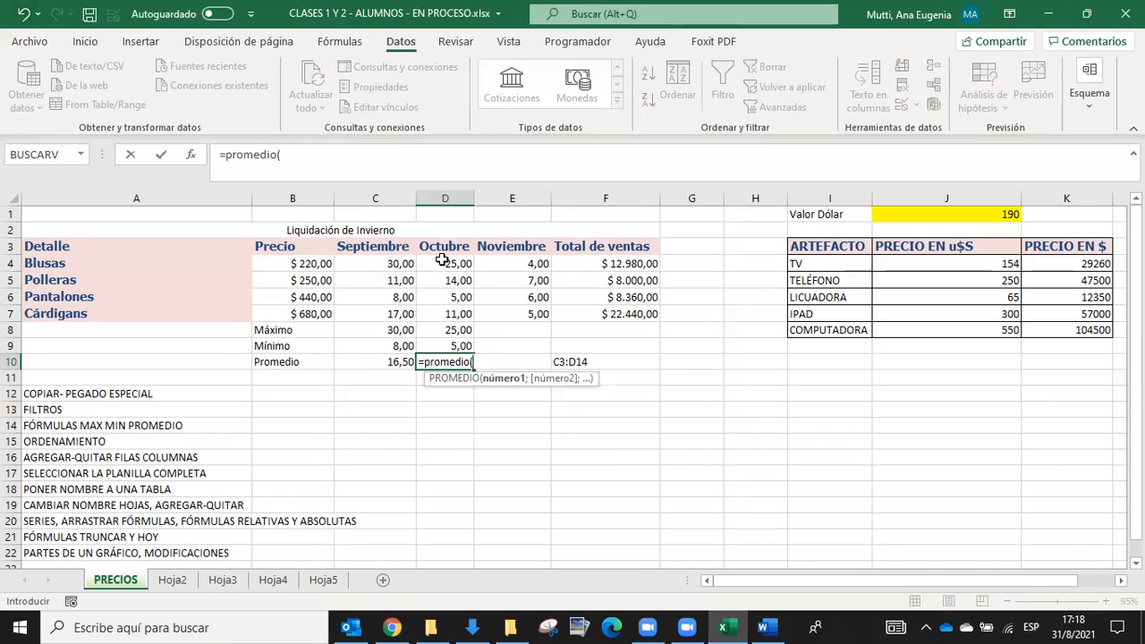
left_click_drag(430, 260, 420, 310)
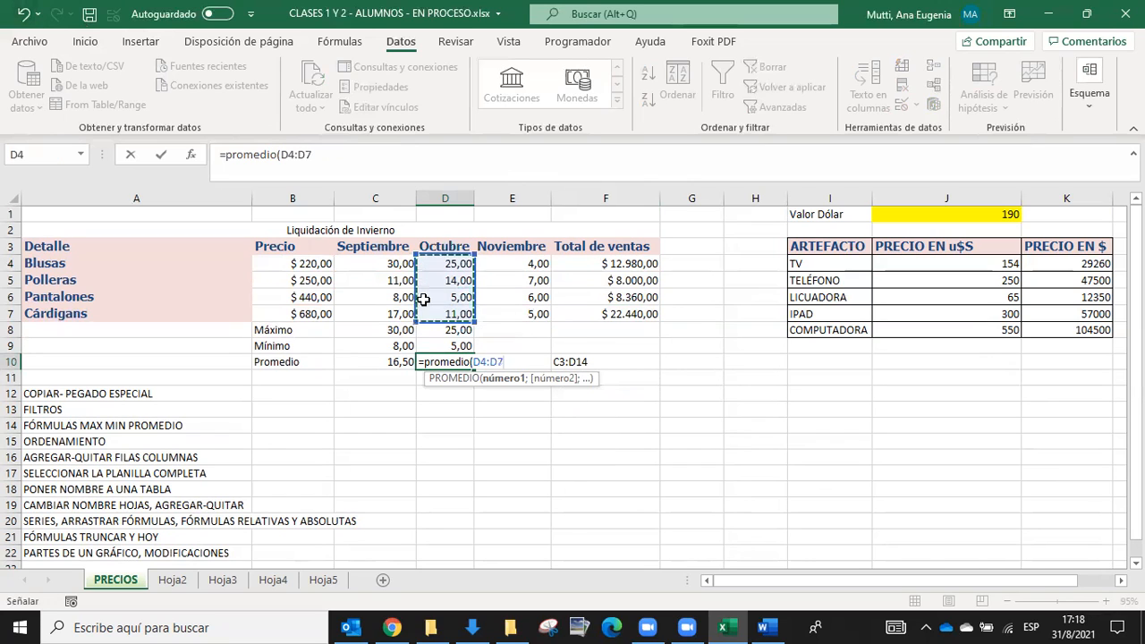
type(")")
key("Return")
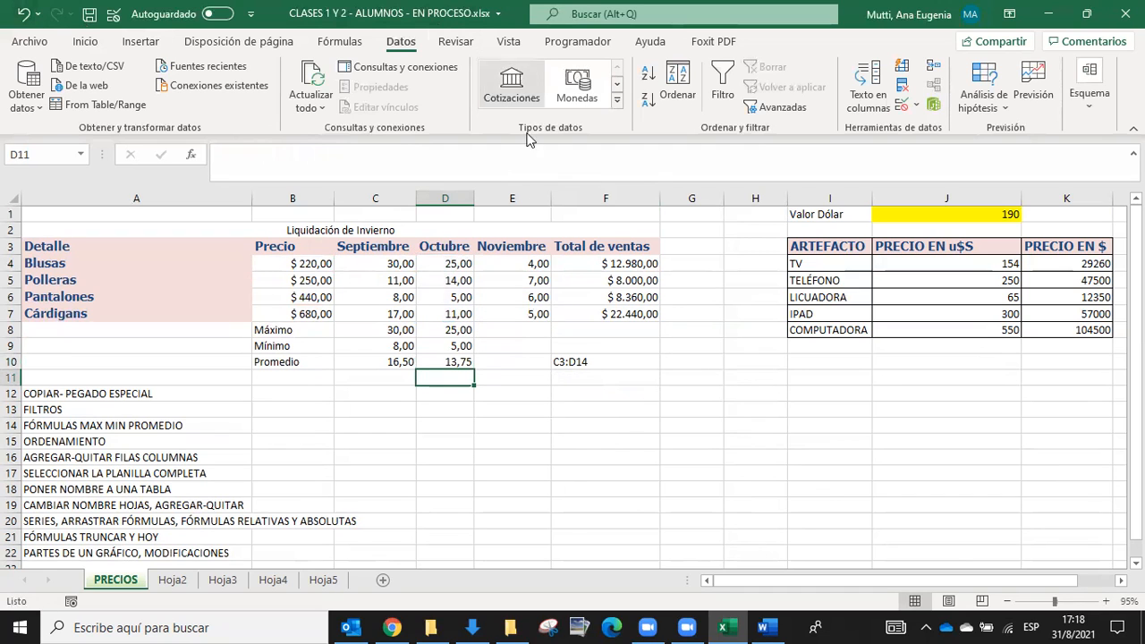
left_click(556, 360)
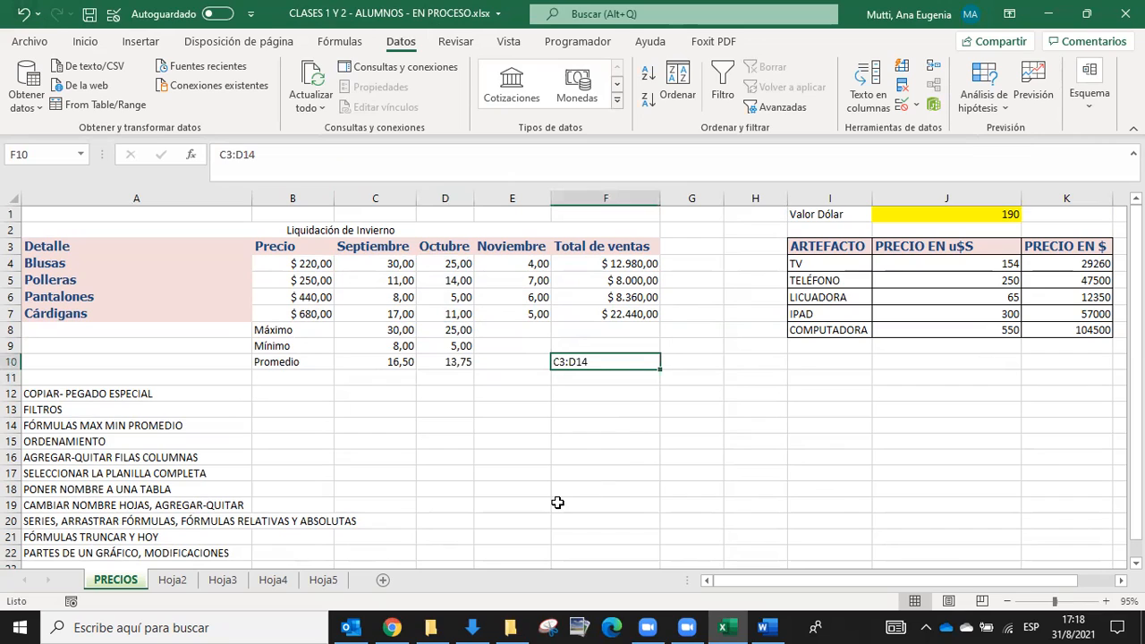
key("Delete")
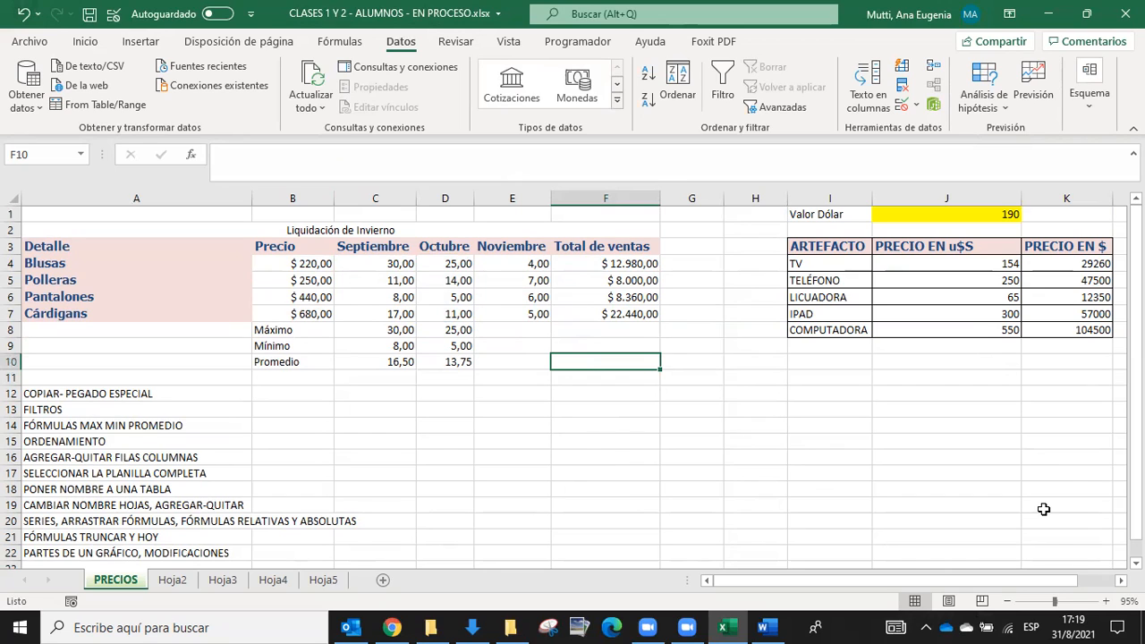
Step: Fill Octubre's MAX formula from D8 across to F8 and check the copied formulas' ranges
left_click(460, 331)
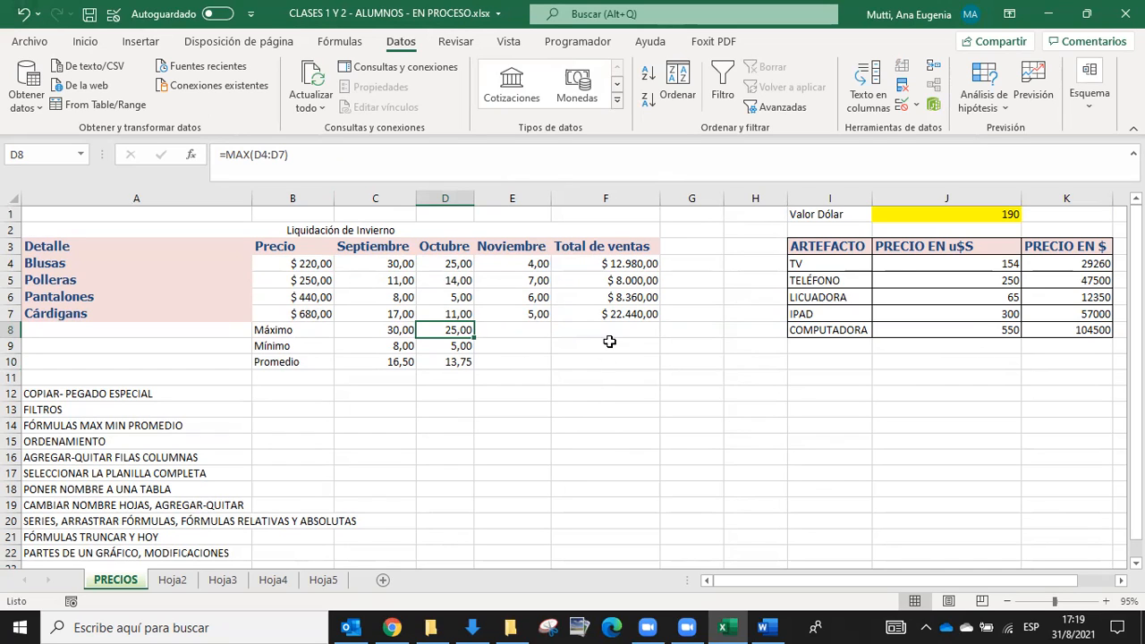
left_click_drag(472, 339, 634, 333)
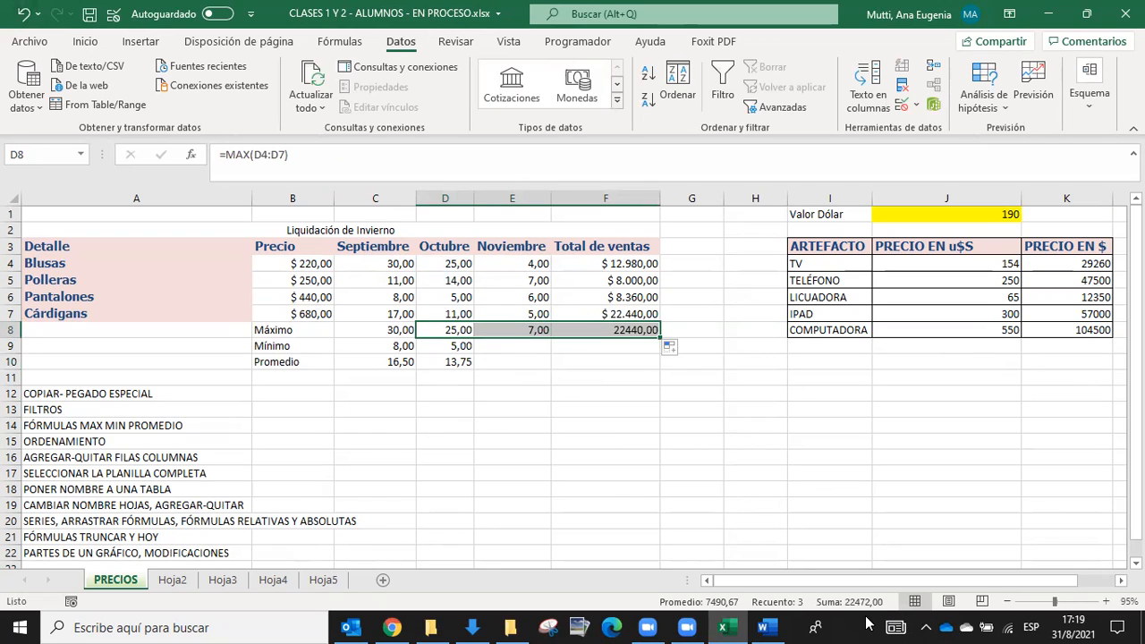
left_click(559, 376)
left_click(529, 327)
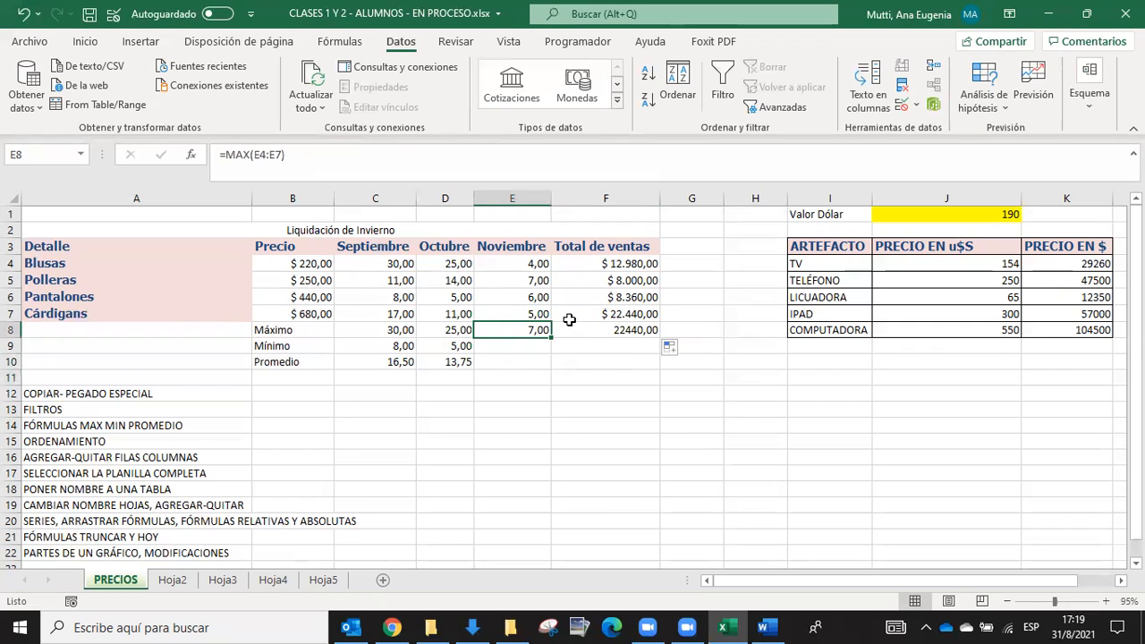
left_click(467, 329)
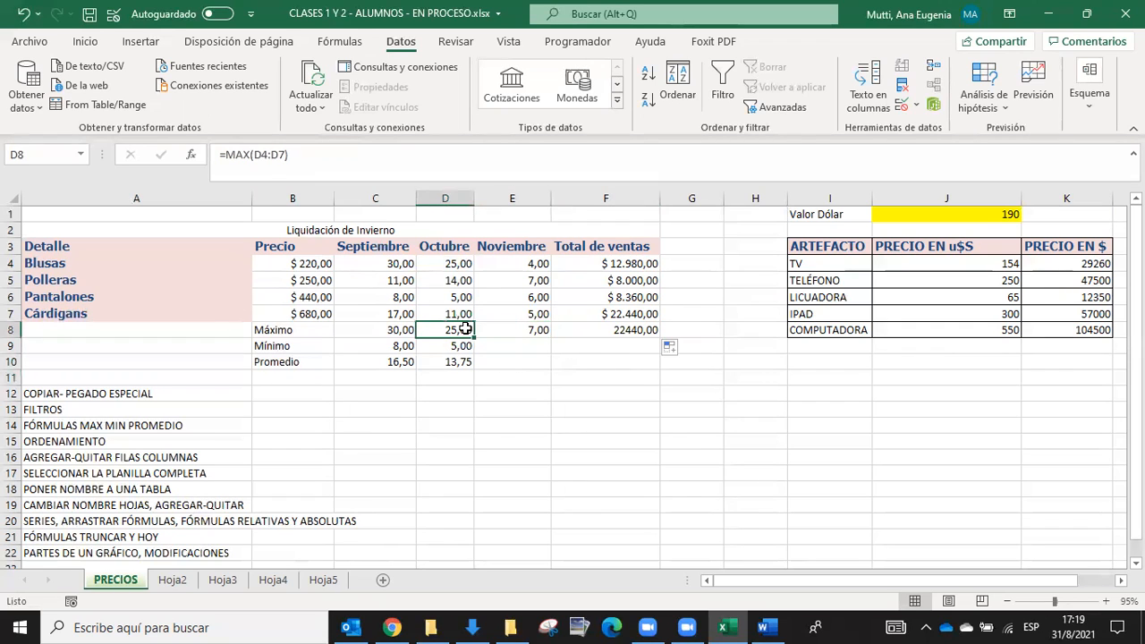
left_click(494, 328)
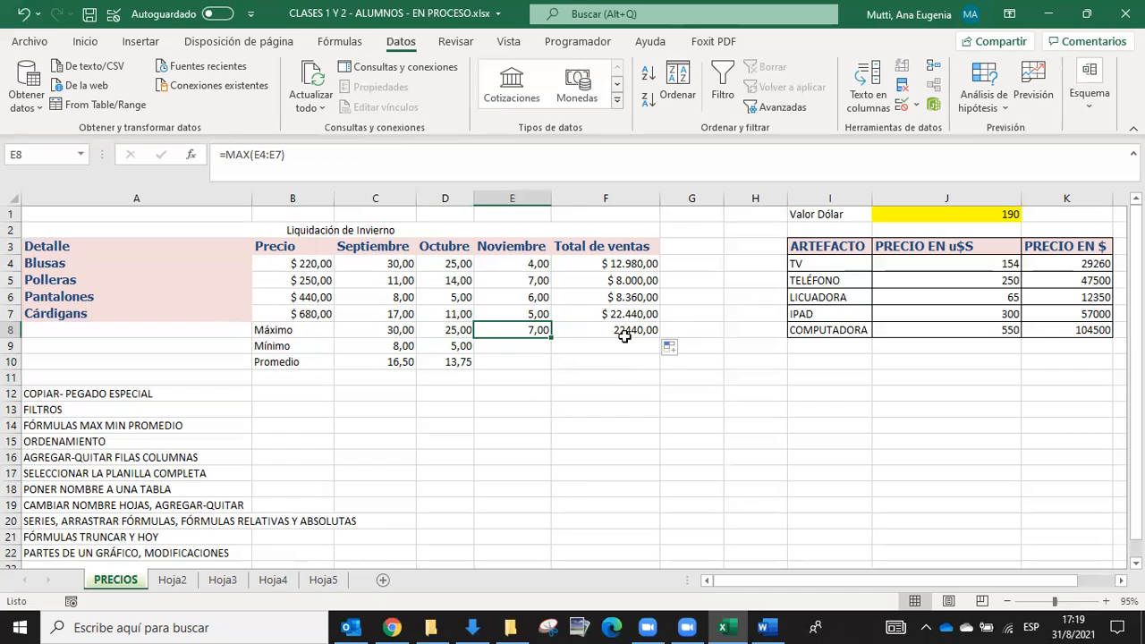
left_click(626, 331)
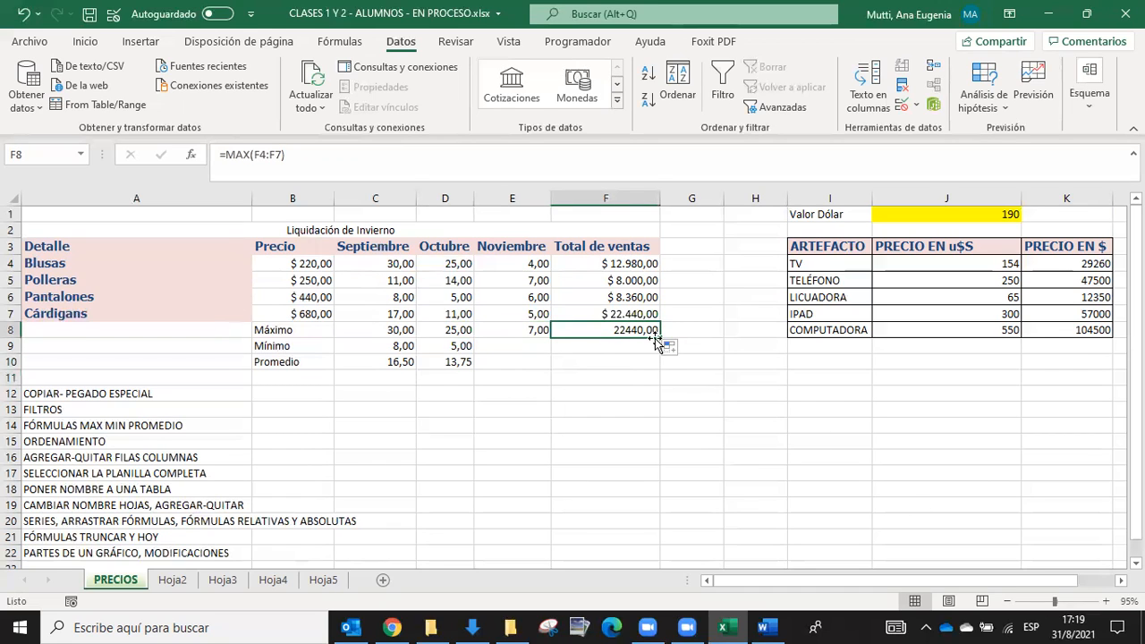
Step: Try filling the F8 MAX formula down to F10 and check how its range shifts in F9 and F10
left_click_drag(662, 338, 659, 370)
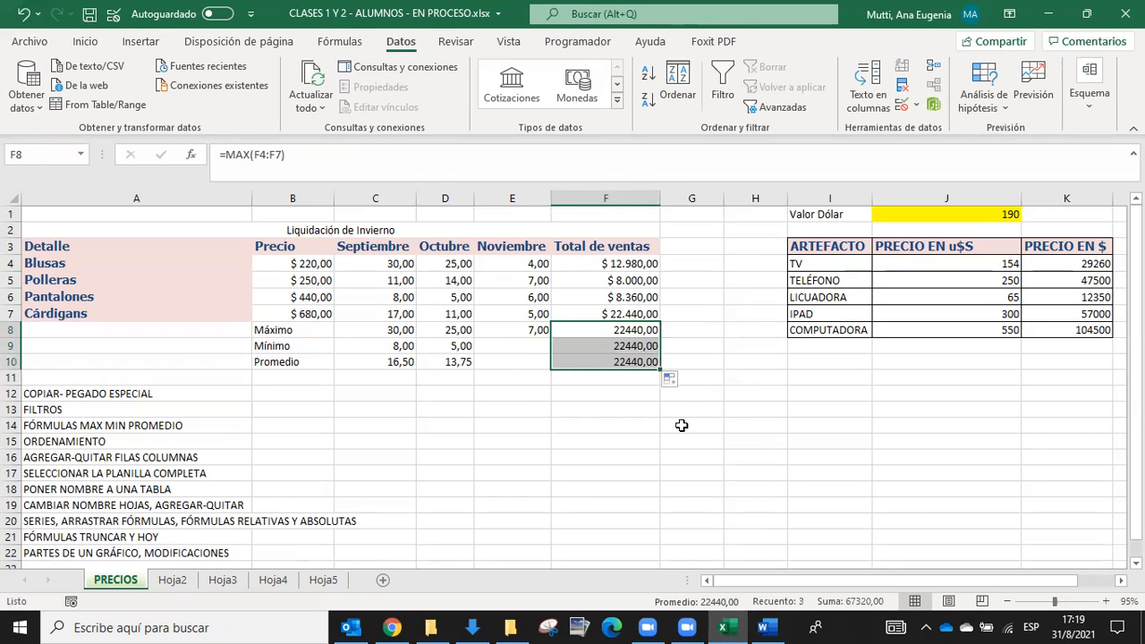
left_click(635, 340)
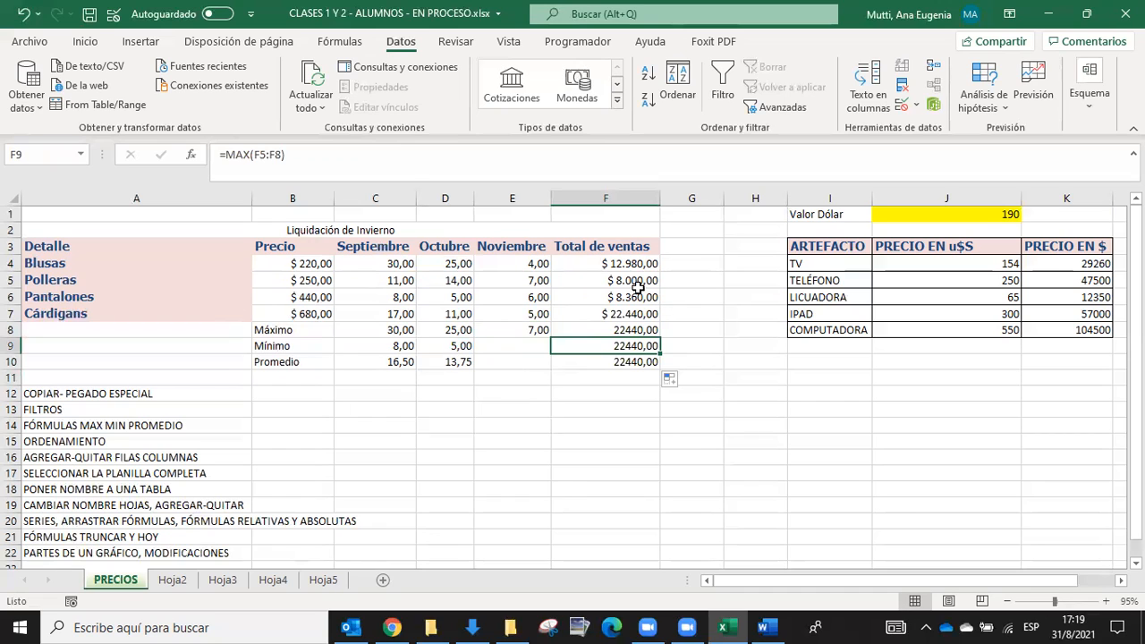
left_click(638, 360)
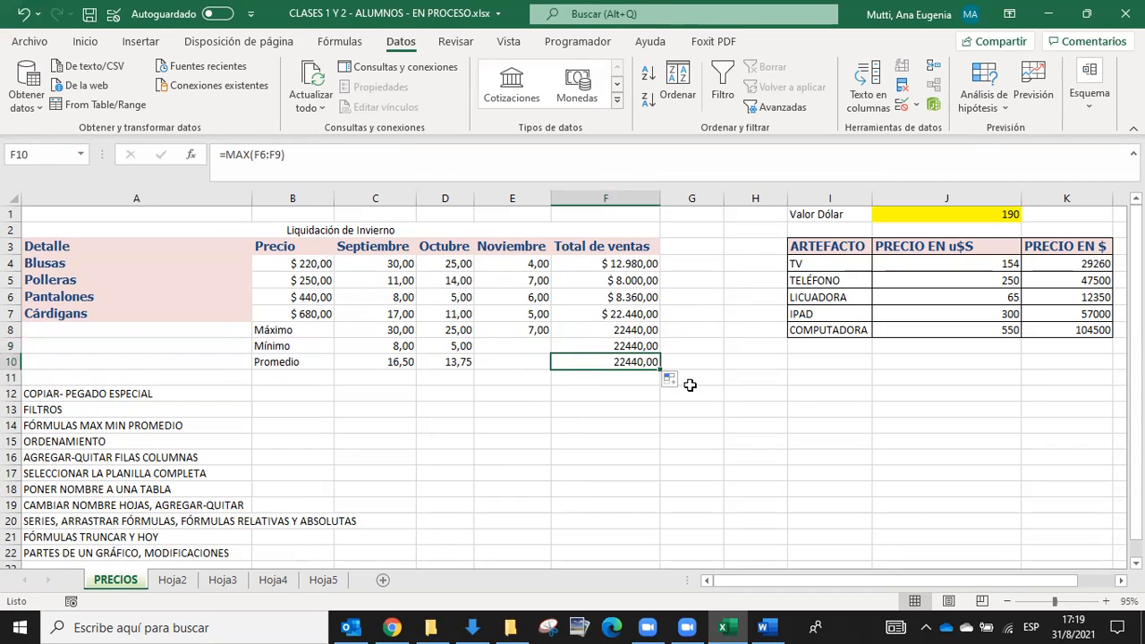
Step: Lock the rows in the F8 maximum formula so it reads =MAX(F$4:F$7)
left_click(635, 330)
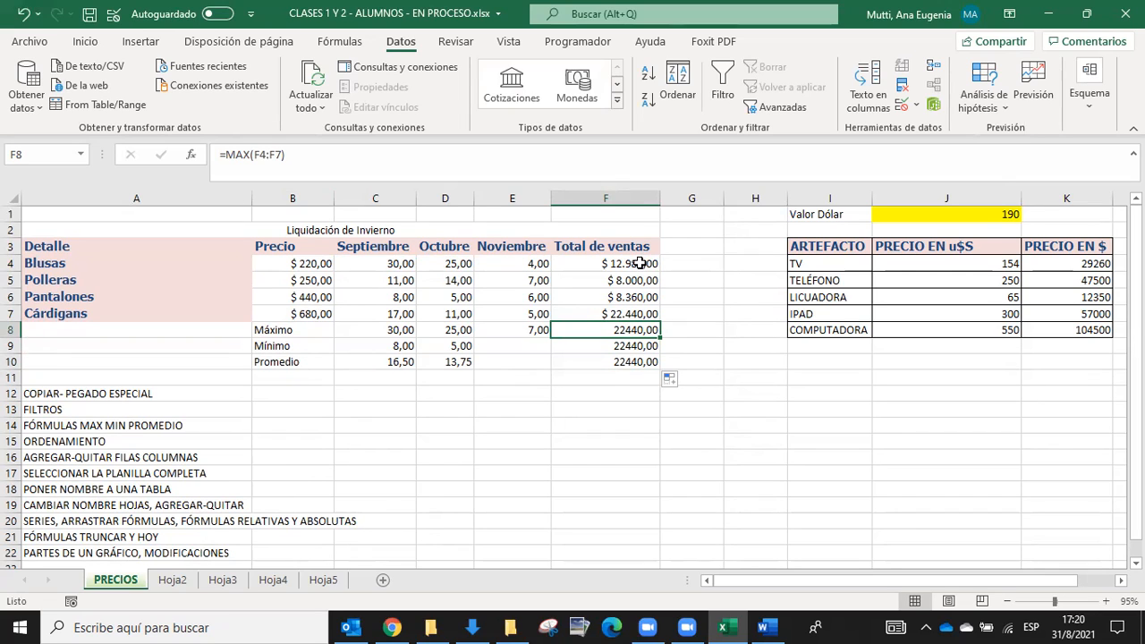
left_click(259, 154)
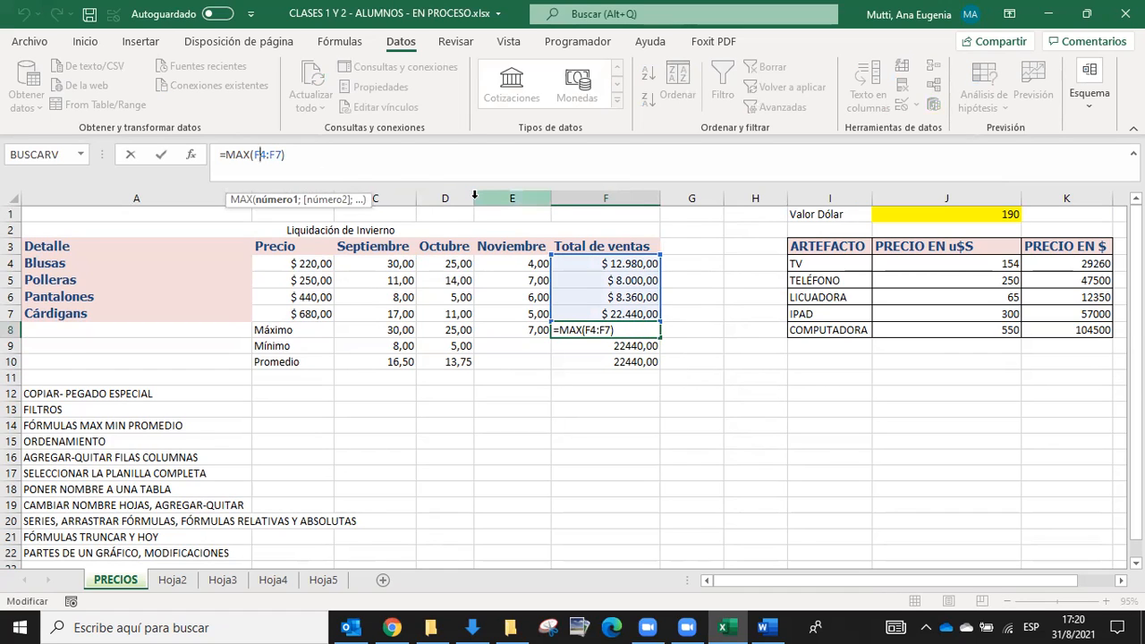
left_click(258, 155)
type("$4:F")
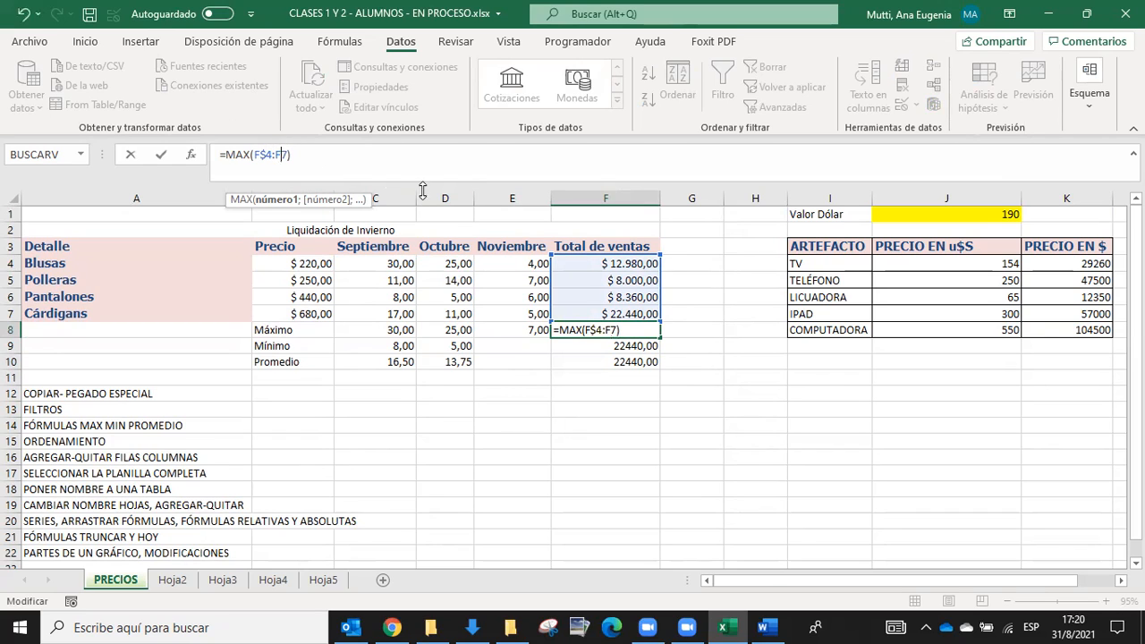
type("$")
key("Return")
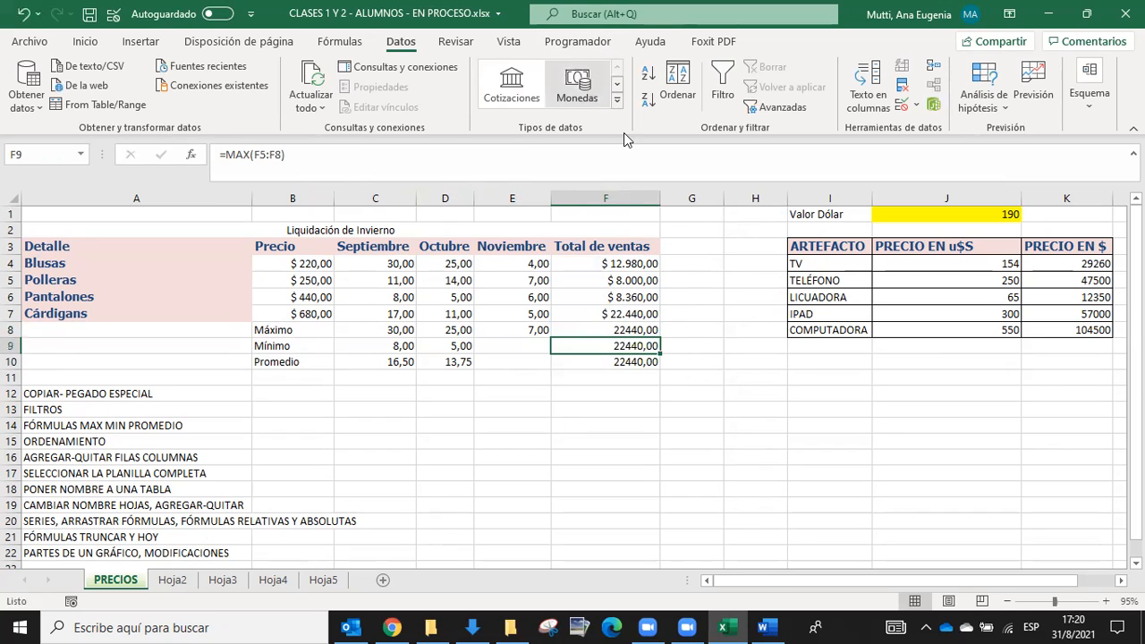
Step: Fill the row-locked MAX formula from F8 down to F10 as a demonstration and clear the F9:F10 copies
left_click(619, 330)
left_click_drag(659, 337, 659, 367)
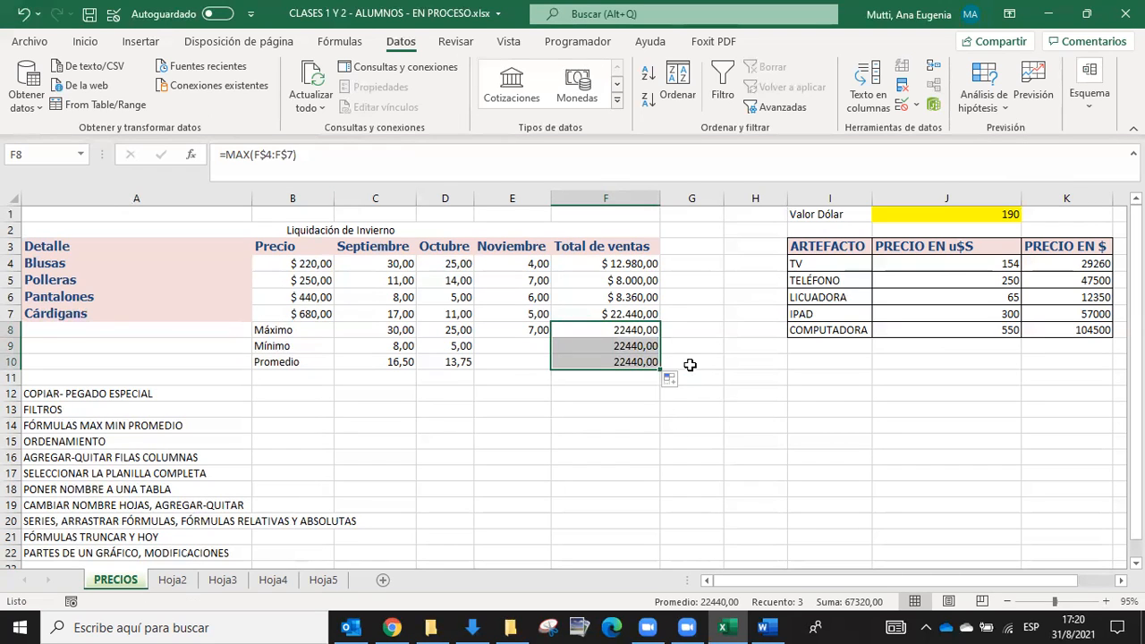
left_click(710, 329)
left_click(603, 329)
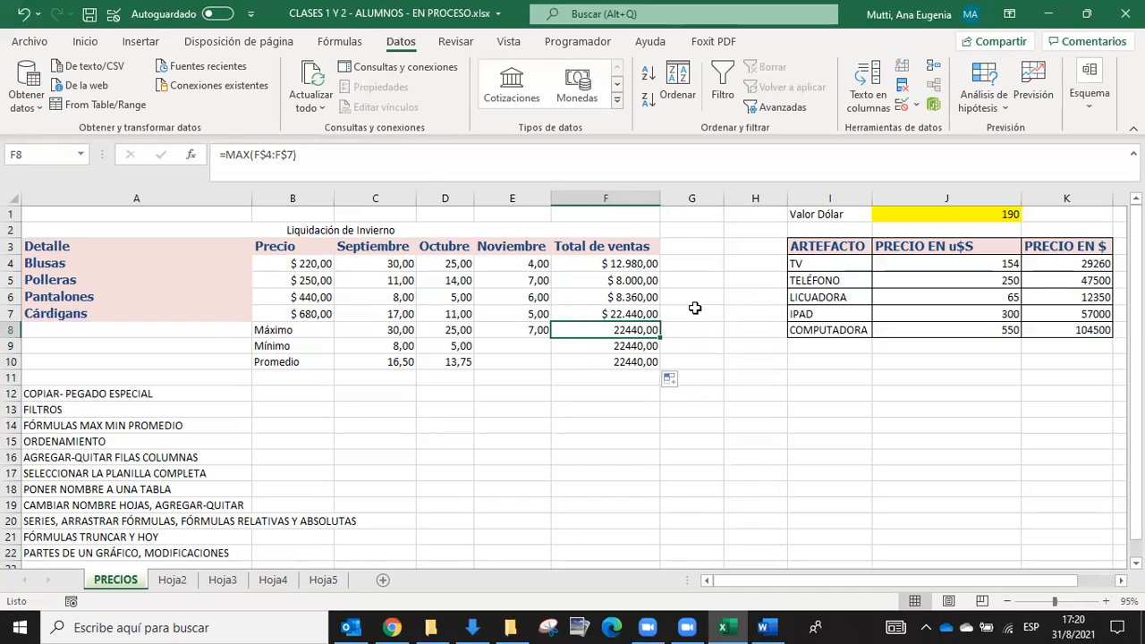
left_click_drag(635, 345, 626, 360)
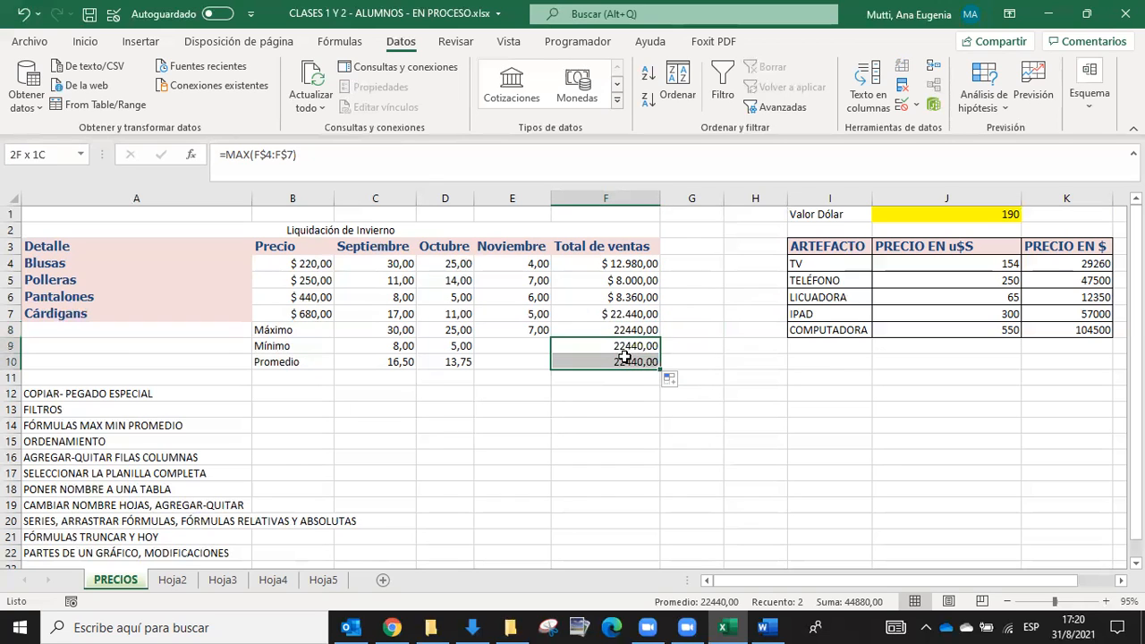
key("Delete")
Step: Fill Octubre's MIN formula in D9 and PROMEDIO formula in D10 across to column F
left_click(452, 348)
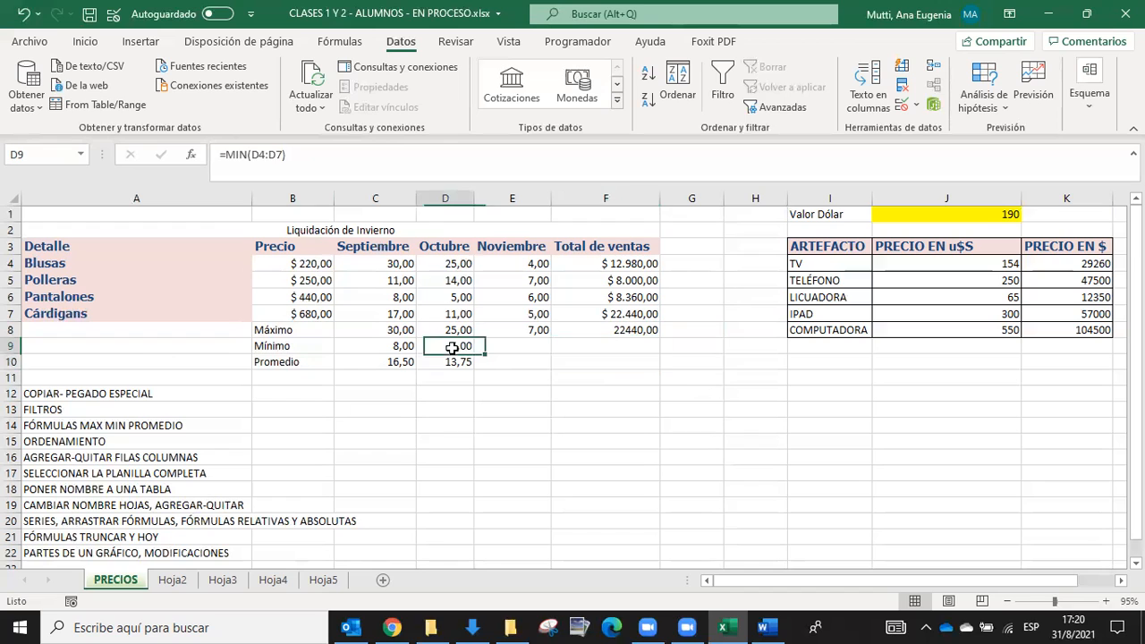
left_click_drag(478, 355, 635, 350)
left_click(463, 362)
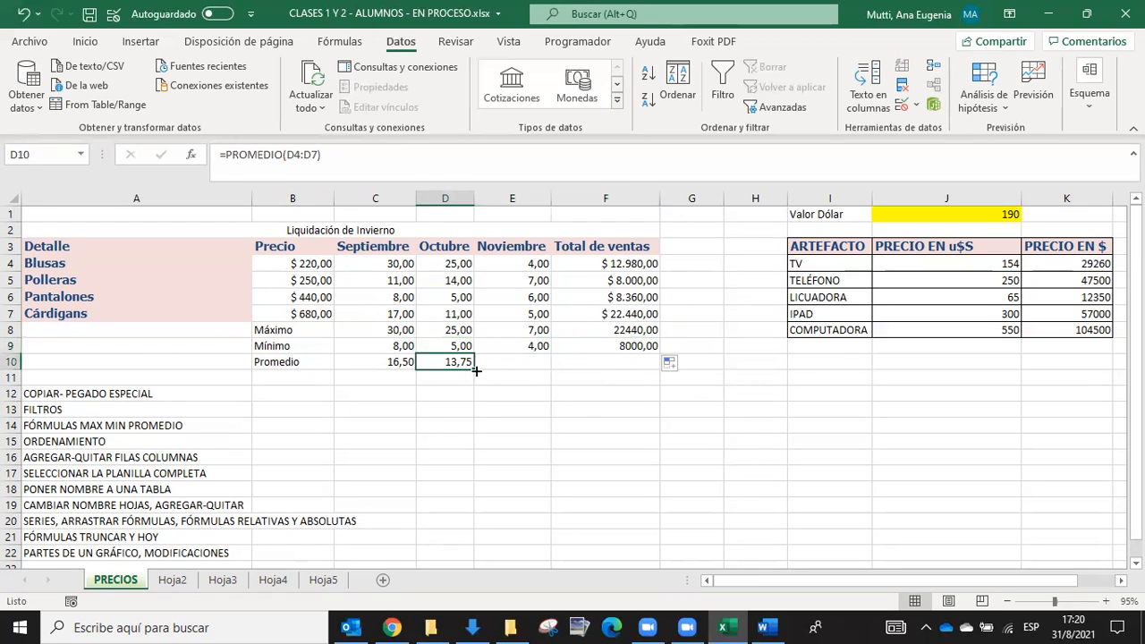
left_click_drag(474, 373, 648, 362)
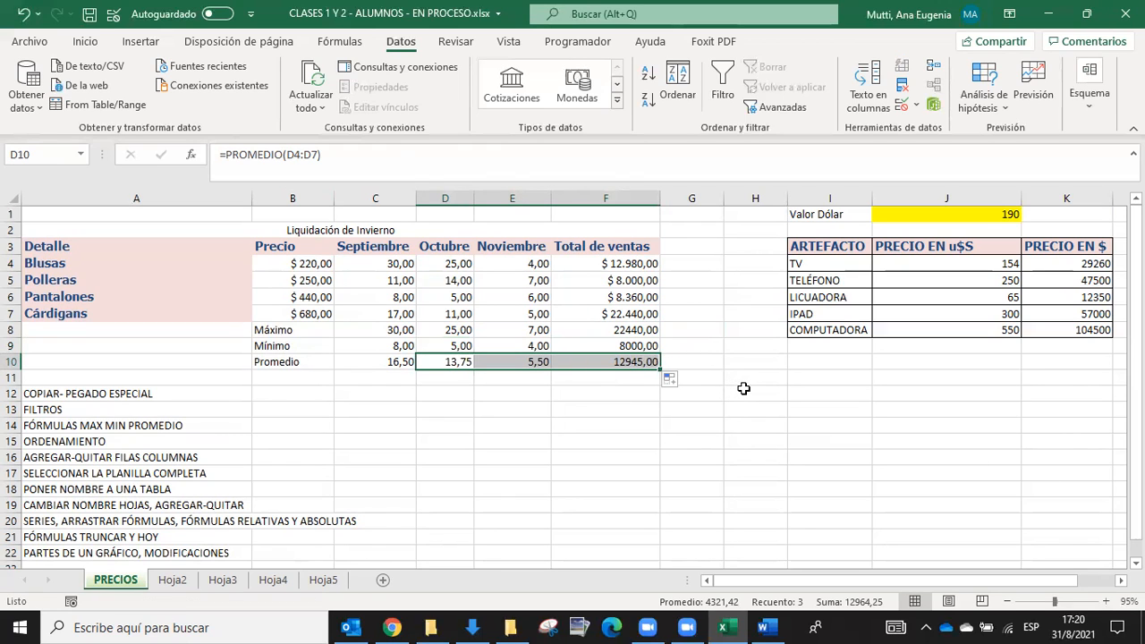
Step: Review the ranges used by the MAX, MIN and PROMEDIO formulas across C8:F10
left_click(379, 332)
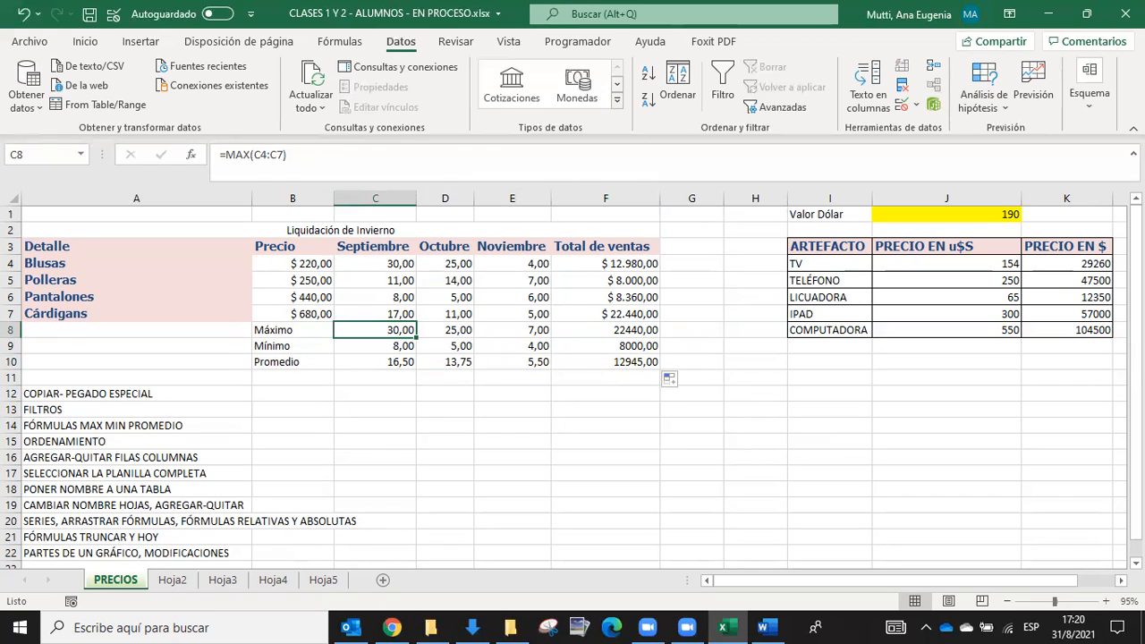
left_click(445, 330)
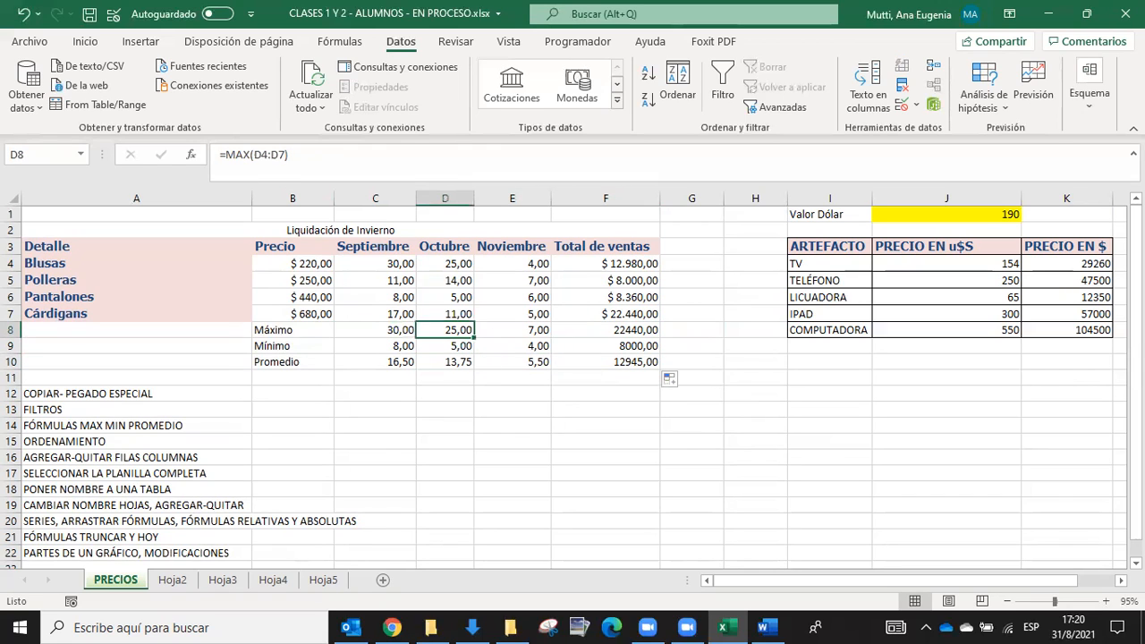
left_click(512, 330)
left_click(605, 330)
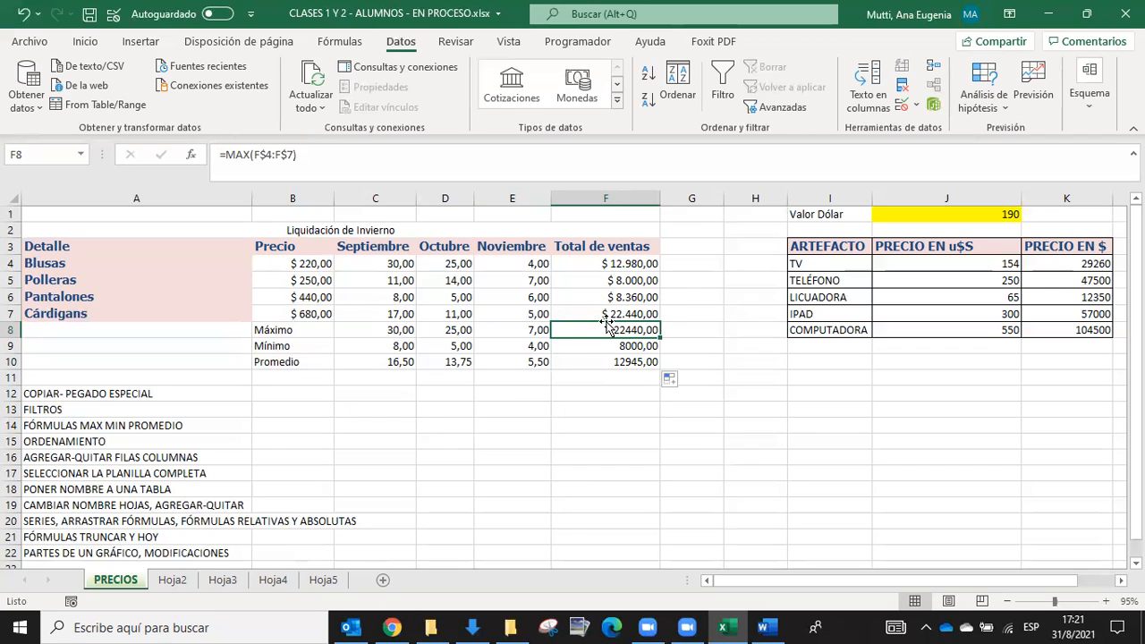
left_click(390, 348)
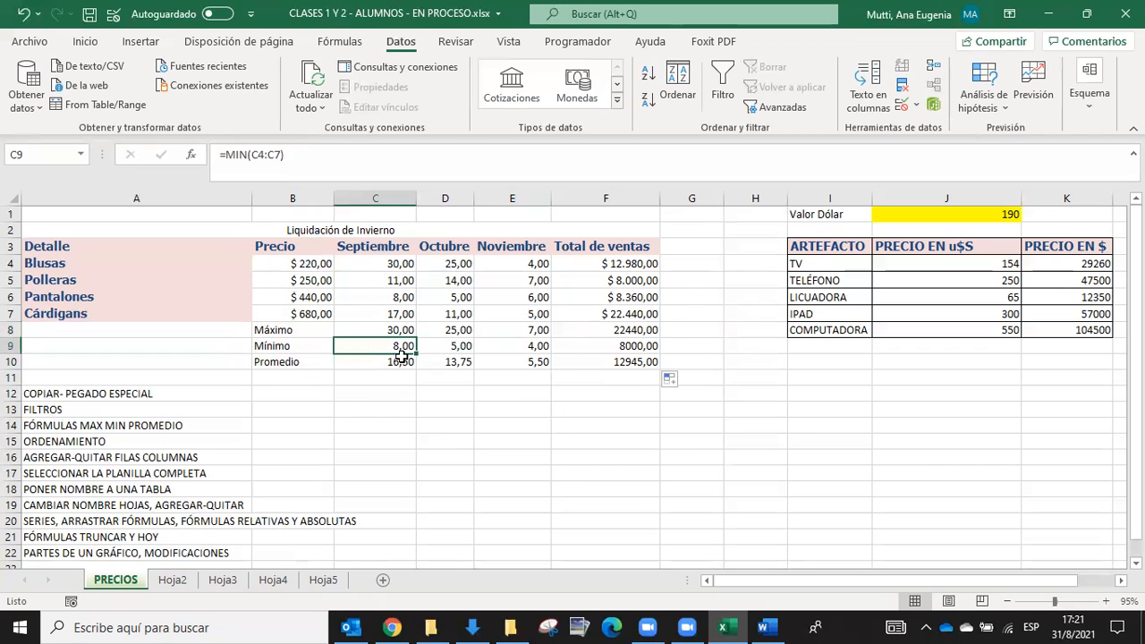
left_click(447, 348)
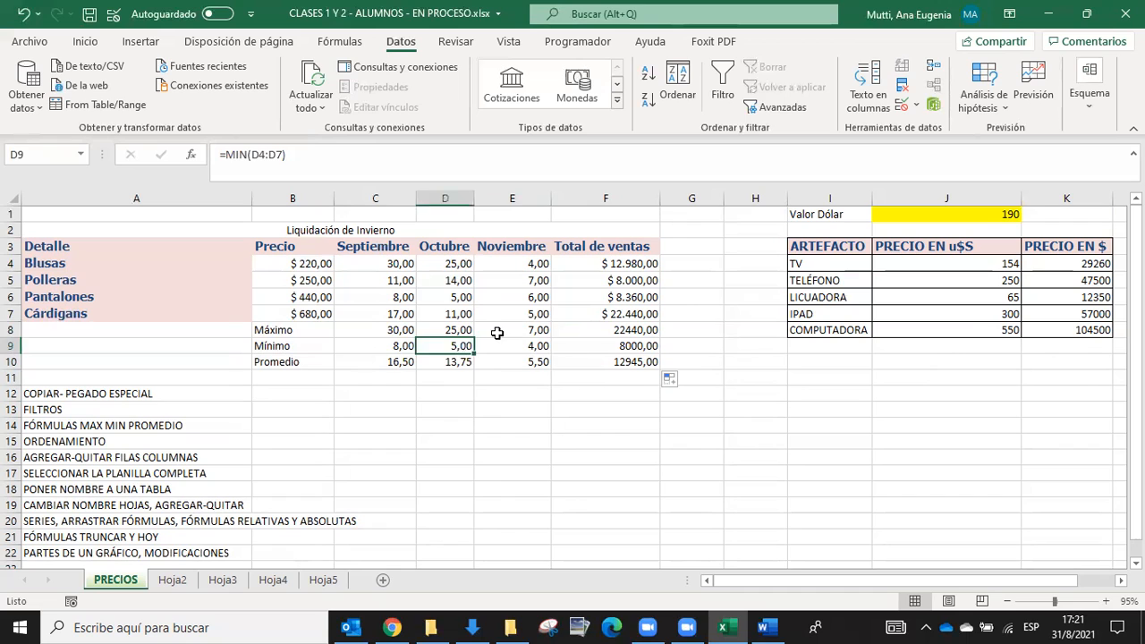
left_click(497, 333)
left_click(516, 345)
left_click(591, 345)
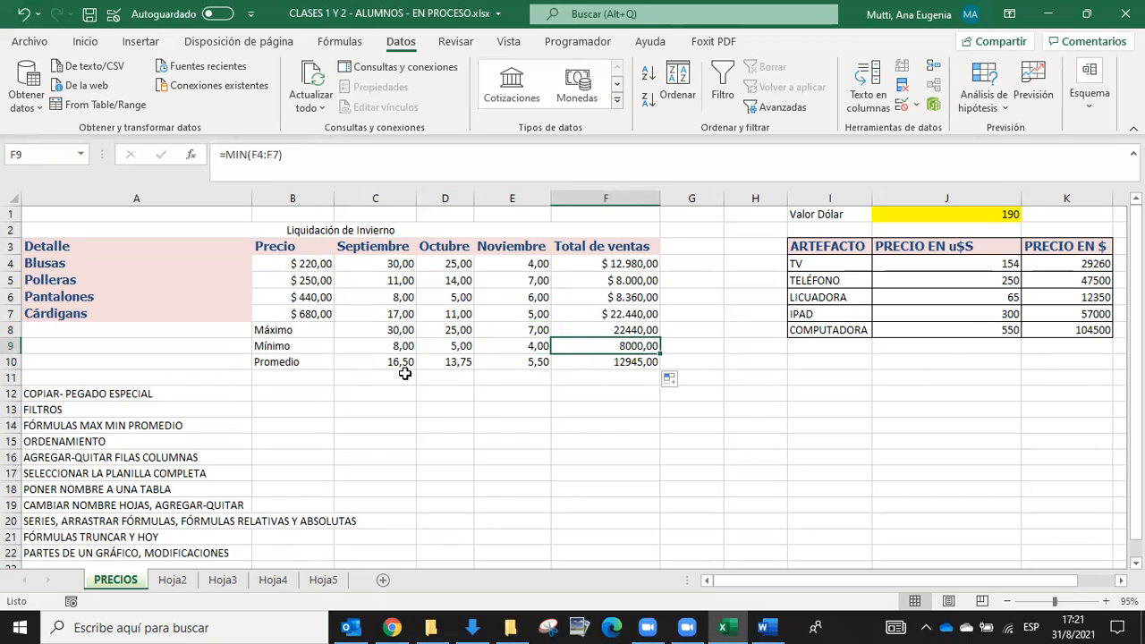
left_click(398, 362)
left_click(448, 362)
left_click(514, 362)
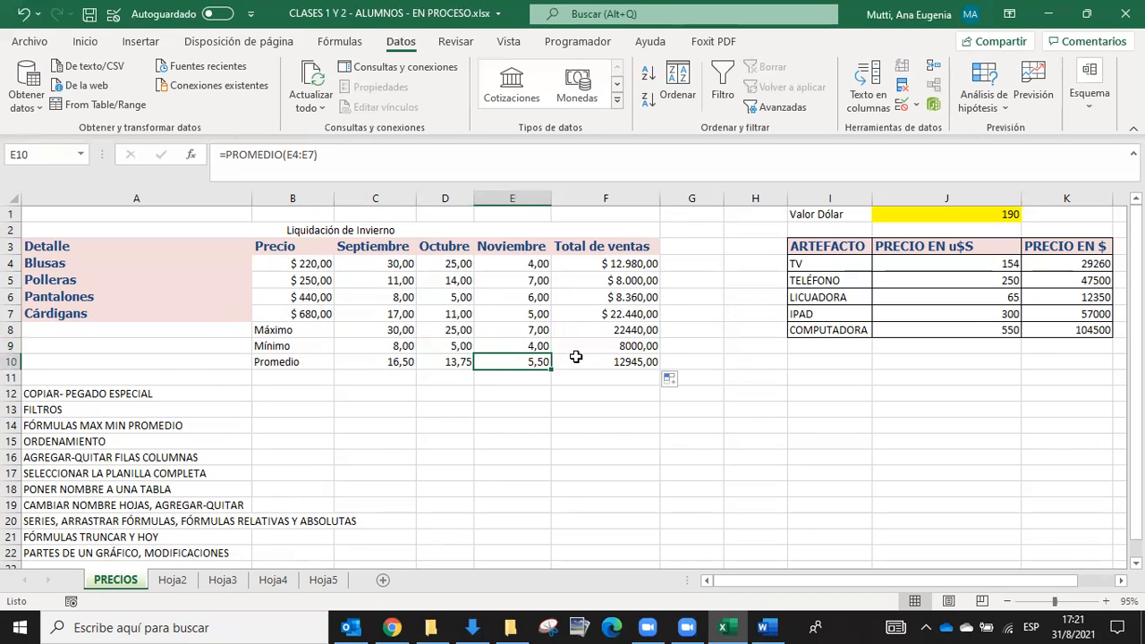
left_click(576, 359)
left_click(938, 456)
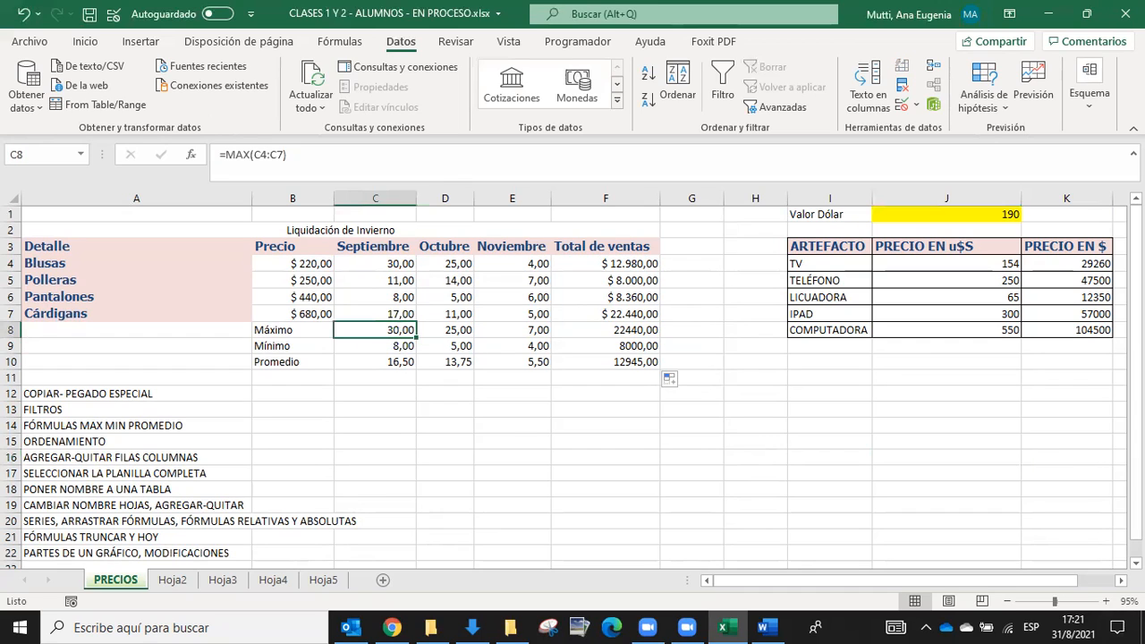
Step: Lock the columns in Septiembre's maximum formula in C8 as =MAX($C4:$C7)
left_click(257, 154)
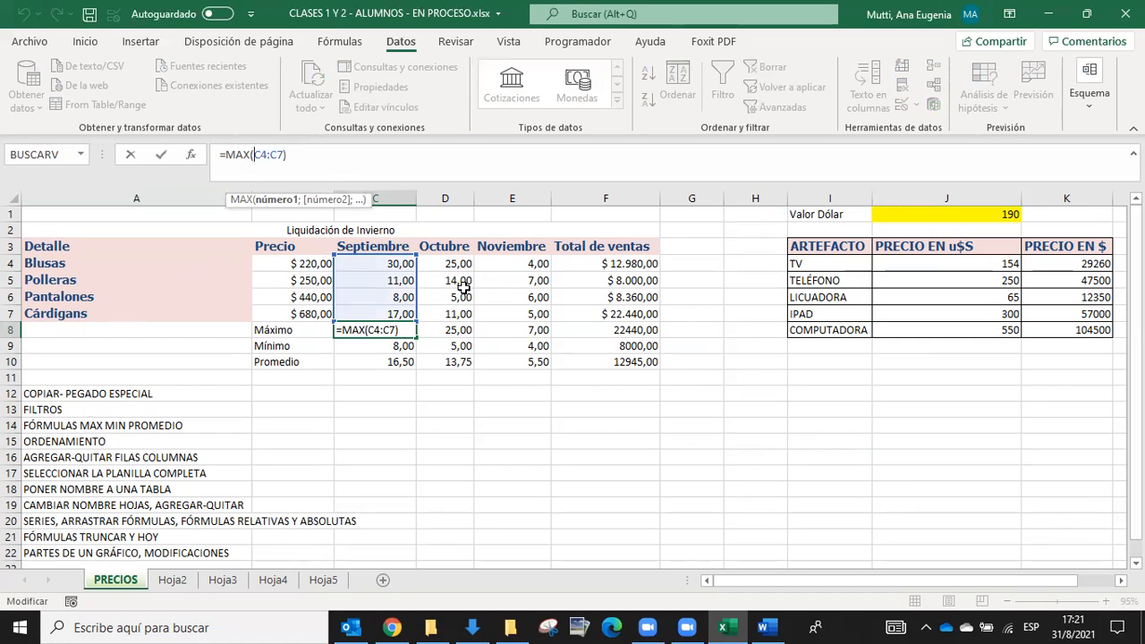
type("$C4:")
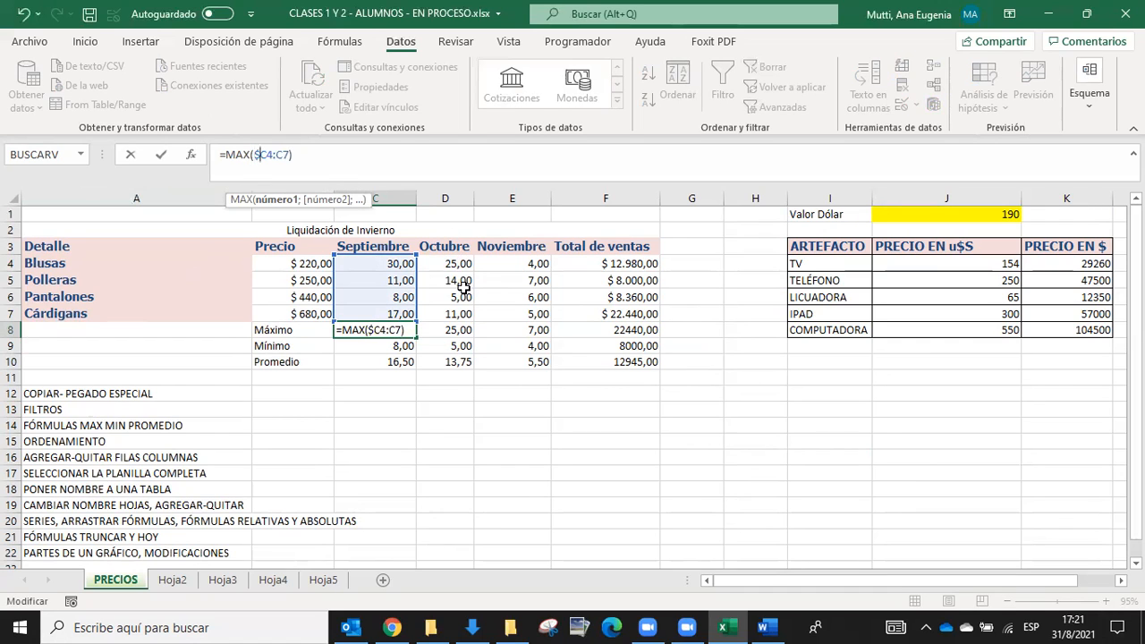
type("$")
key("ctrl+Return")
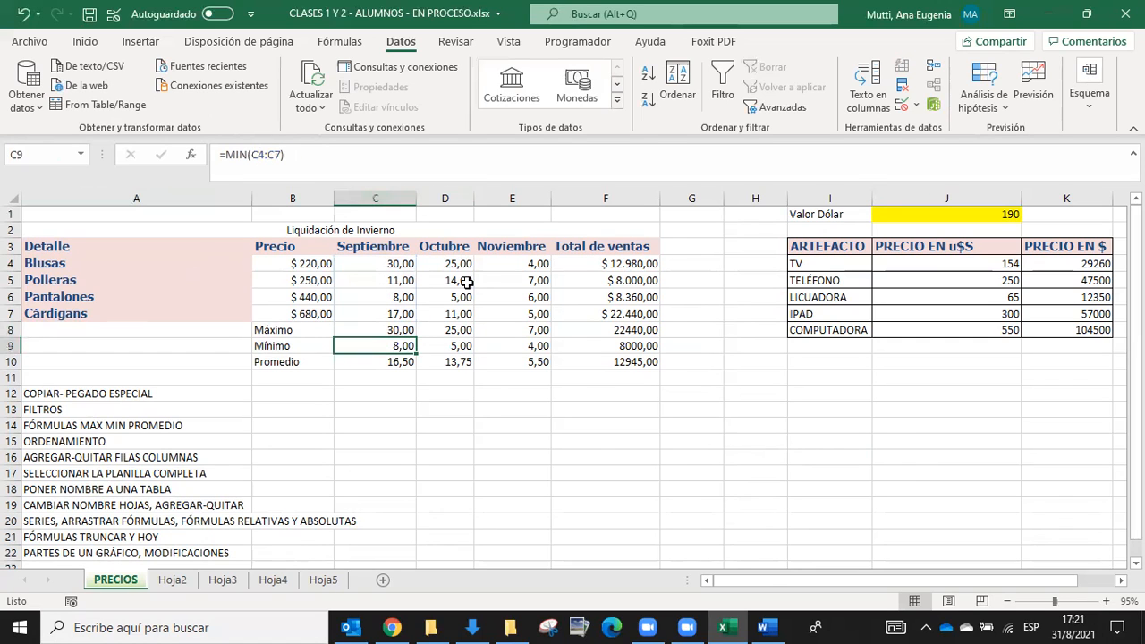
Step: Fill the column-locked MAX formula from C8 across to F8 and check the copied formulas in D8, E8 and F8
left_click_drag(413, 332, 639, 331)
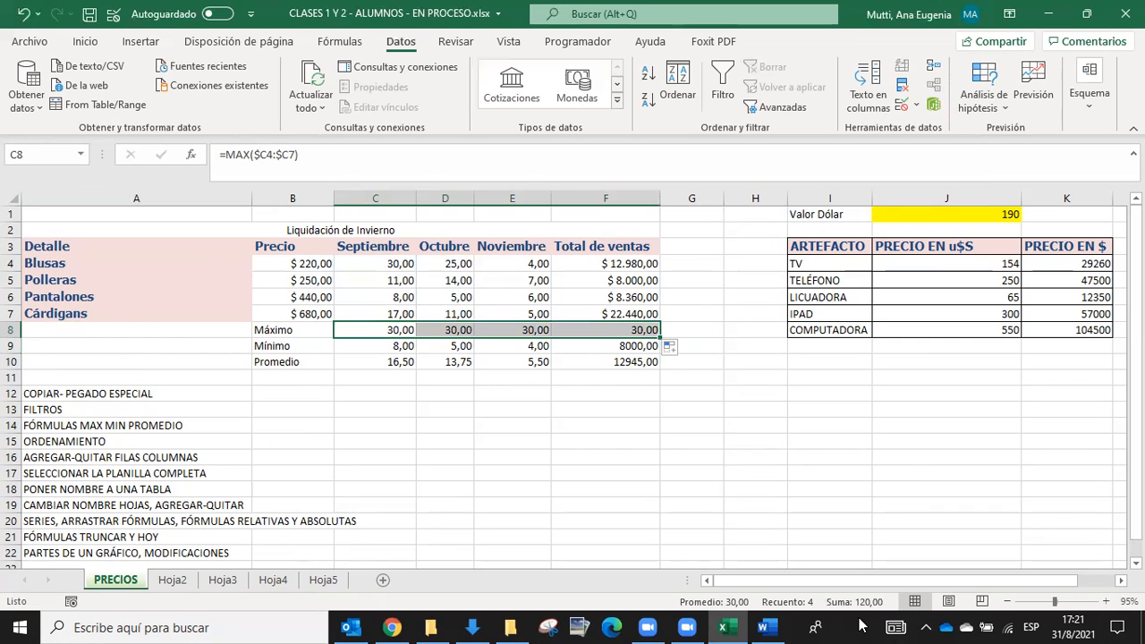
left_click(439, 330)
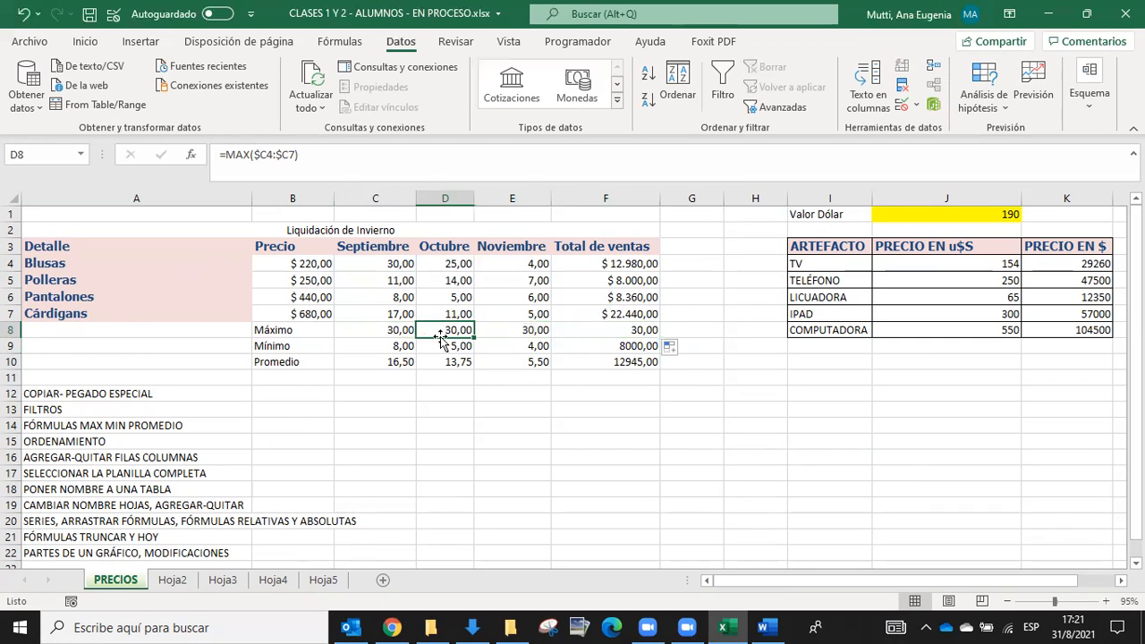
left_click(502, 330)
left_click(582, 330)
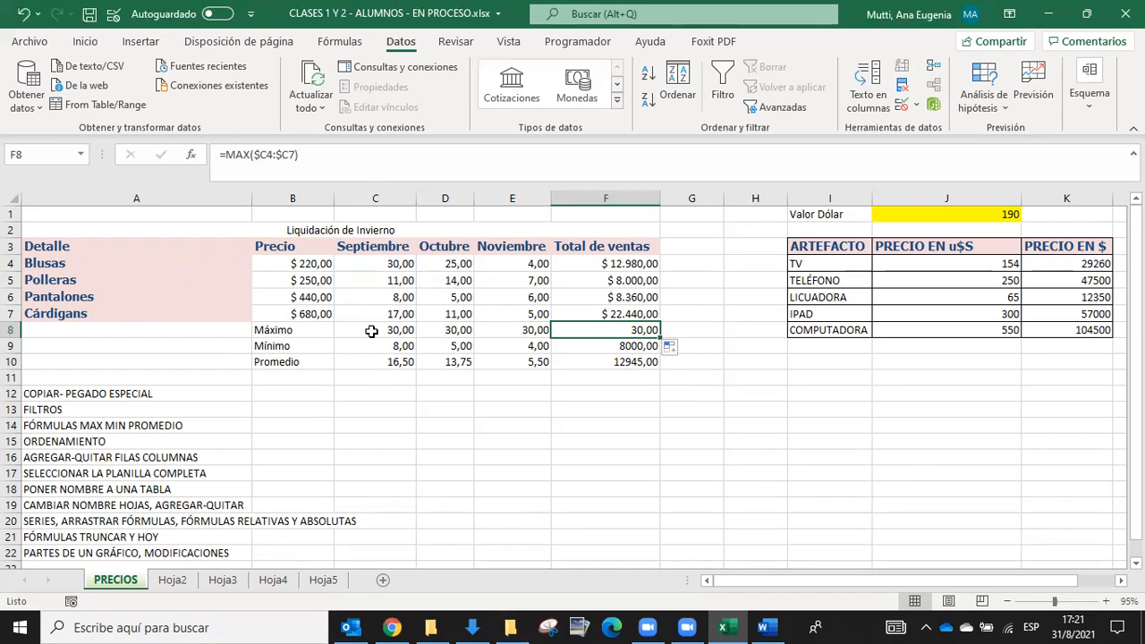
Step: Make the maximum formula in F8 fully absolute as =MAX($C$4:$C$7)
left_click(268, 155)
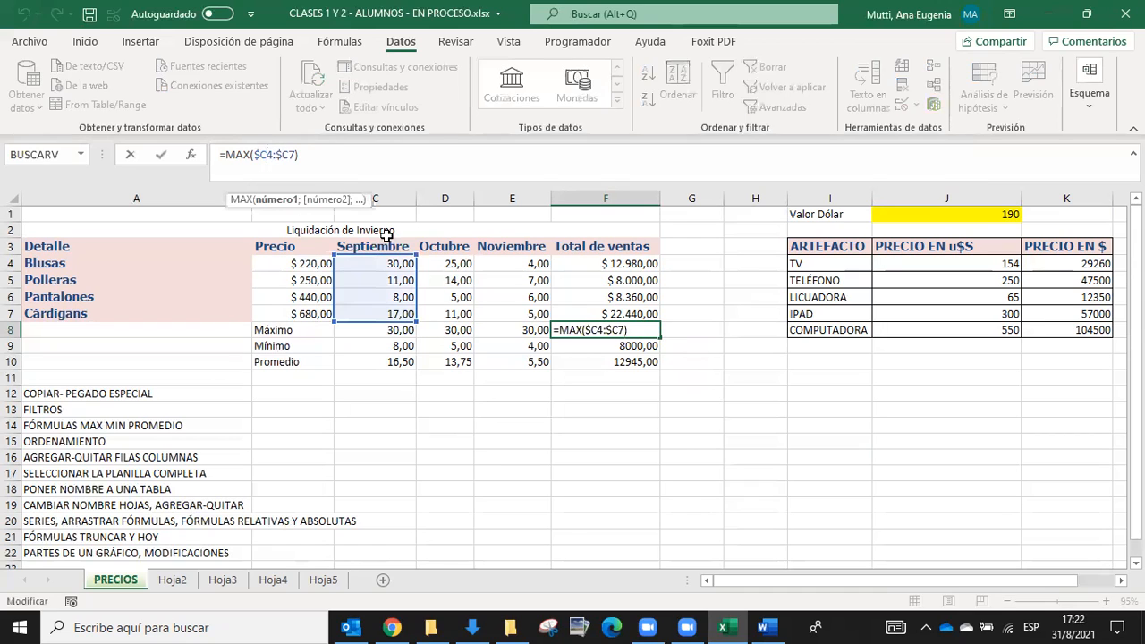
type("$C")
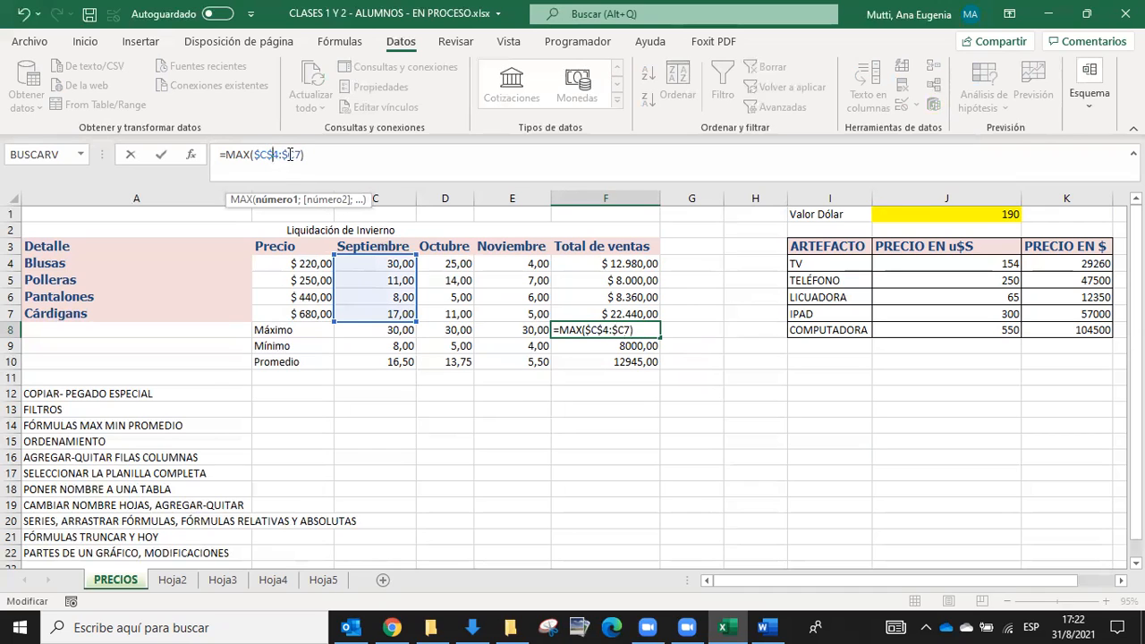
type("$")
key("Return")
left_click(575, 327)
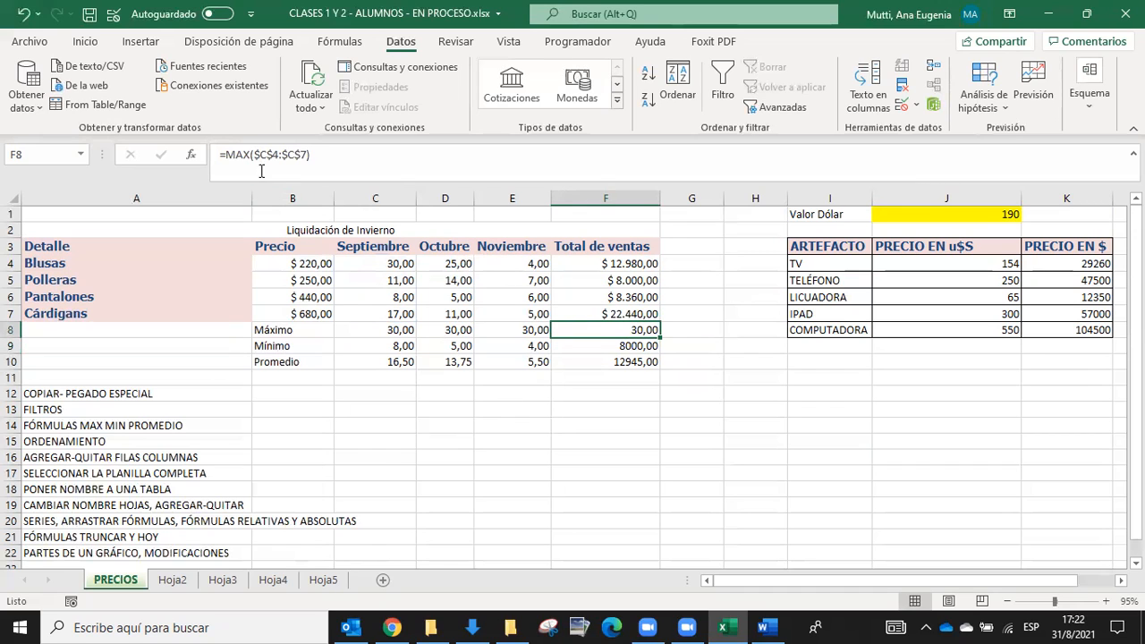
Step: Fill F8's absolute MAX formula back to column C and down to row 10, and check the copy in F10
mouse_move(660, 336)
left_mouse_down()
mouse_move(355, 390)
mouse_move(359, 404)
left_mouse_up()
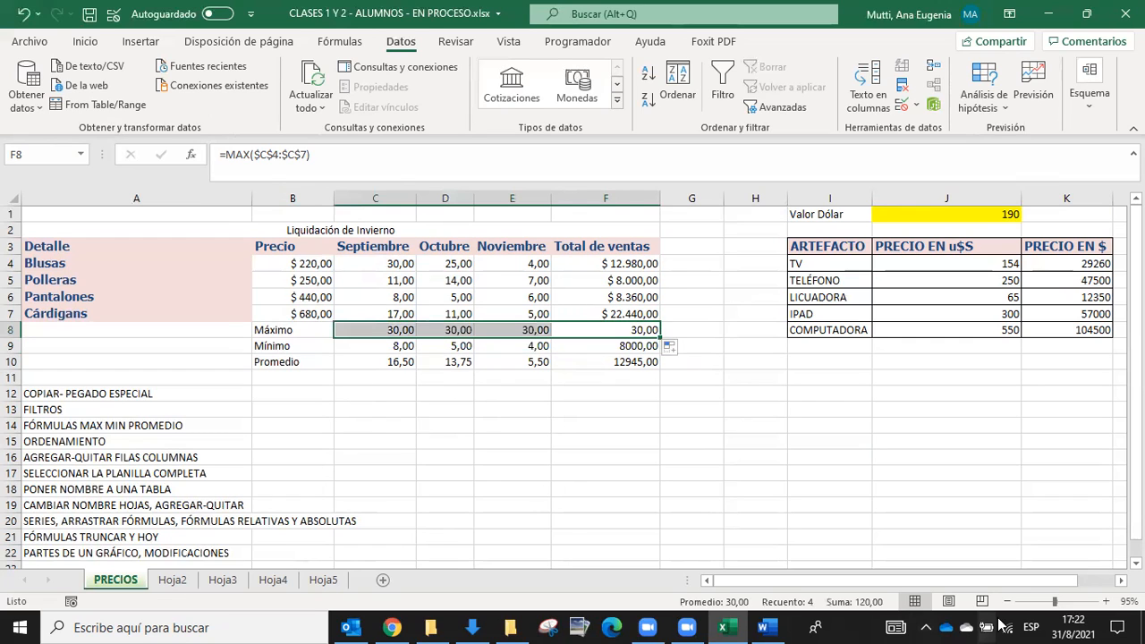
left_click_drag(660, 337, 654, 377)
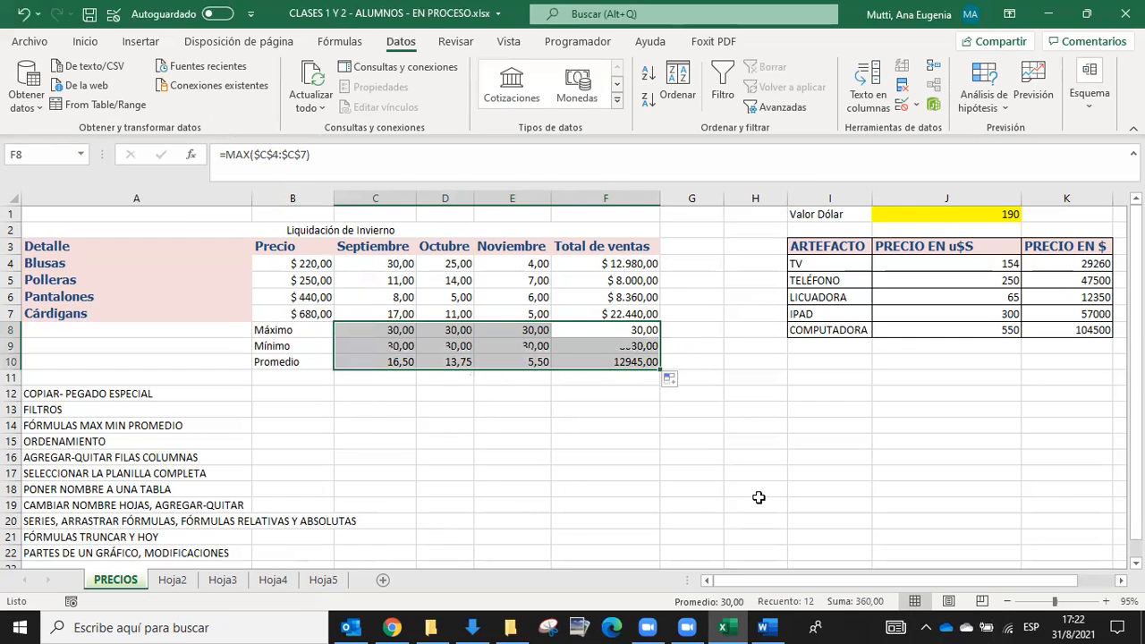
left_click(636, 360)
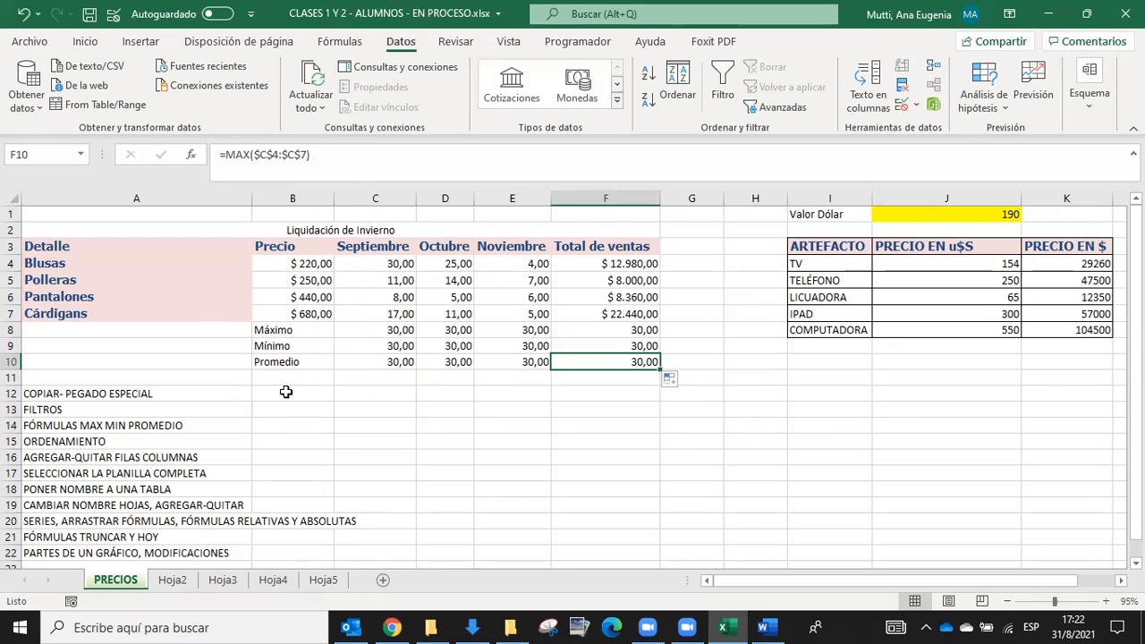
Step: Undo the absolute formula fills, the F8 reference edit and the column-locked fill across row 8
left_click(19, 14)
left_click(19, 14)
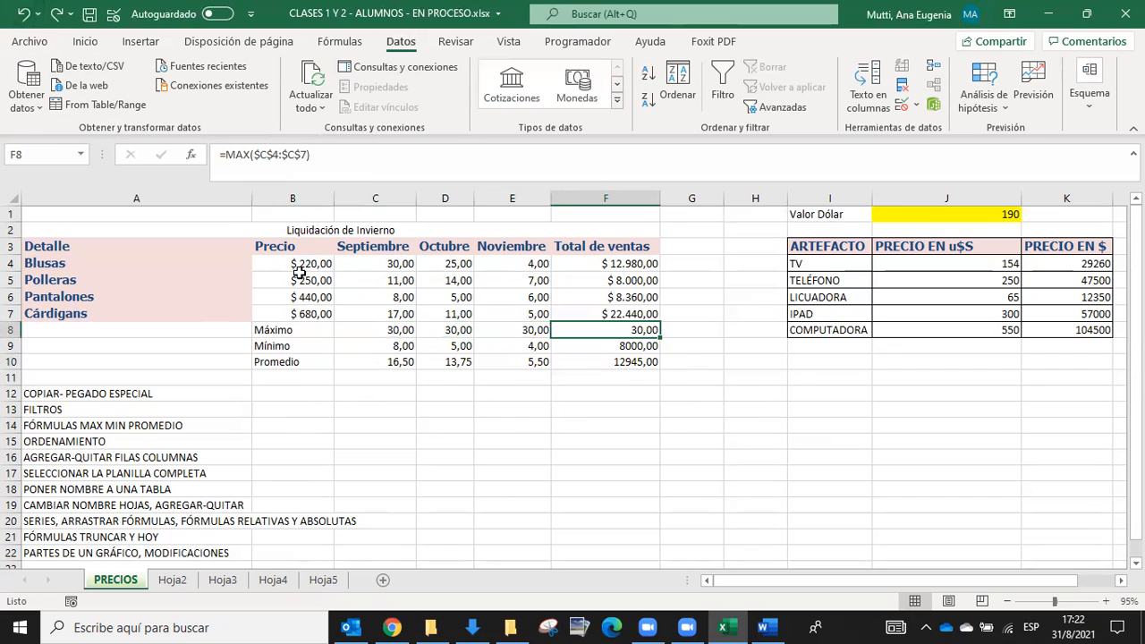
left_click(21, 15)
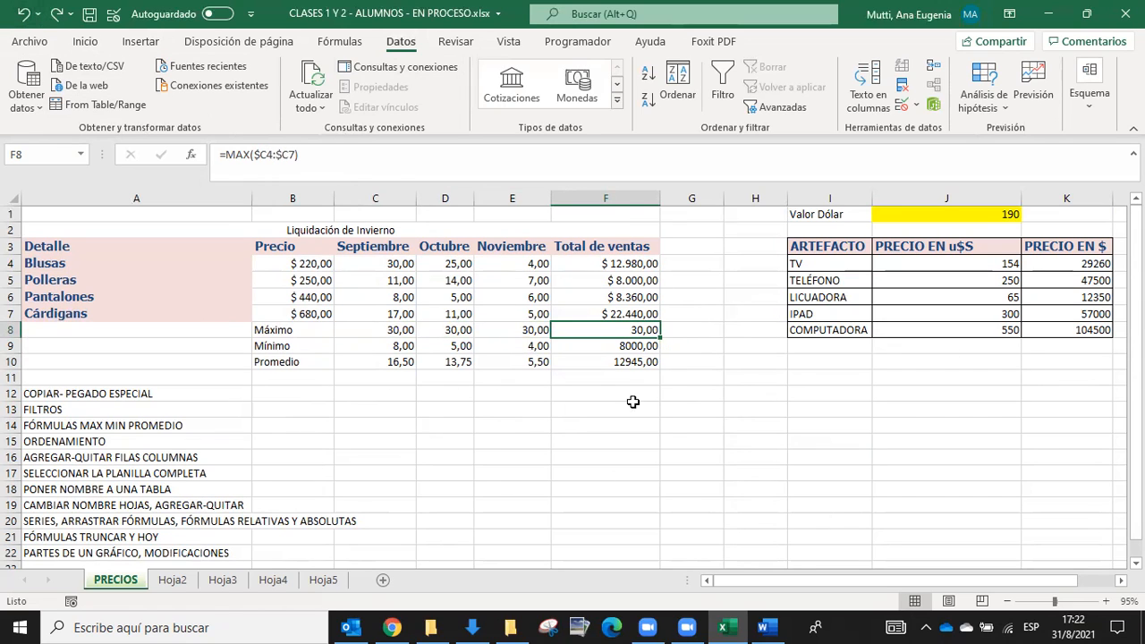
left_click(22, 14)
left_click(817, 440)
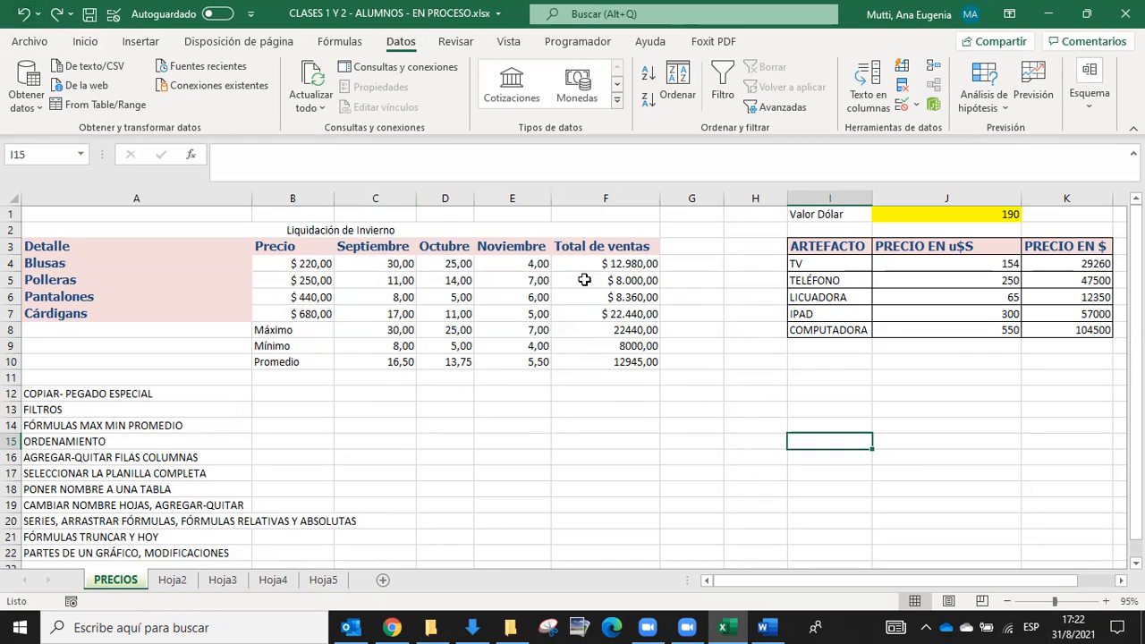
Step: Examine the total sales formula for Blusas in F4 and the ARTEFACTO price table
left_click(614, 264)
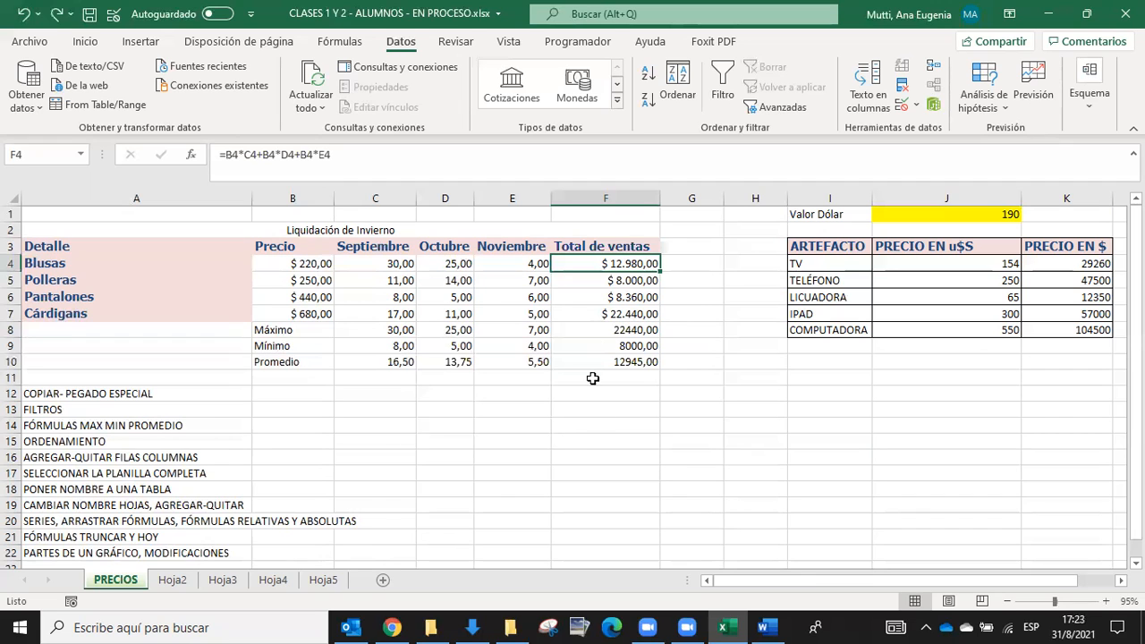
left_click(546, 456)
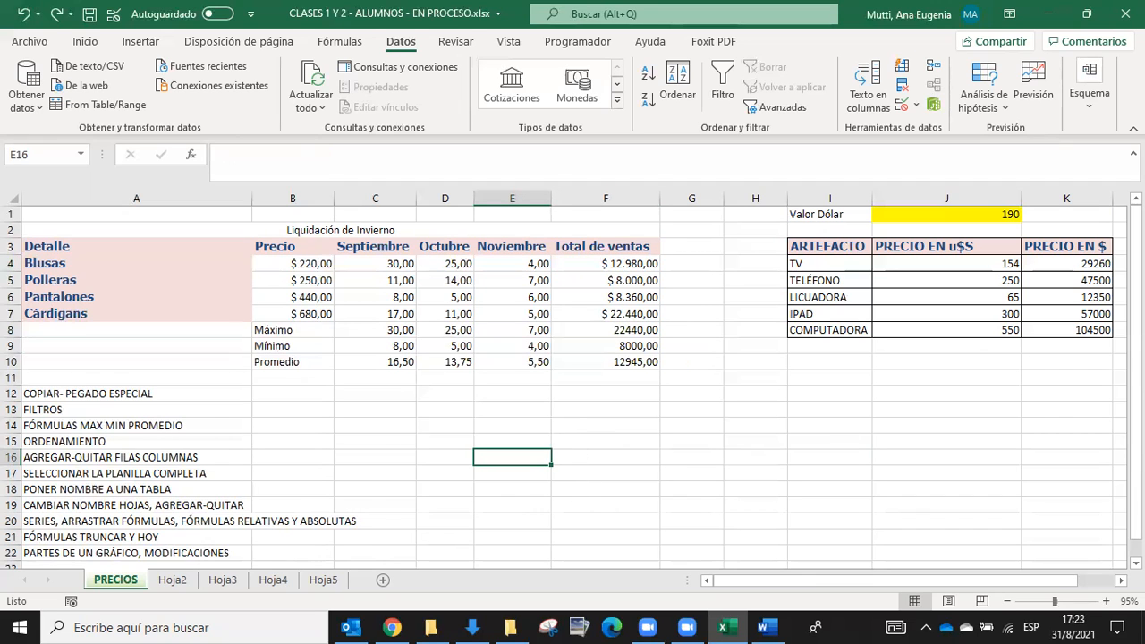
scroll(1024, 469, "down", 1)
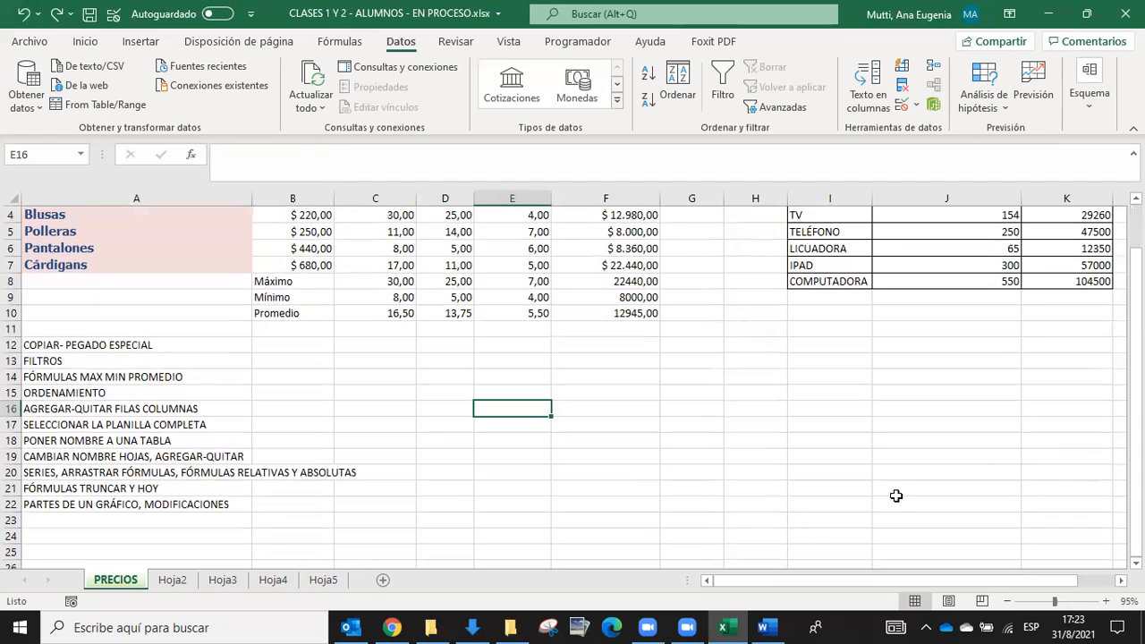
left_click_drag(1063, 585, 1107, 583)
scroll(845, 360, "up", 1)
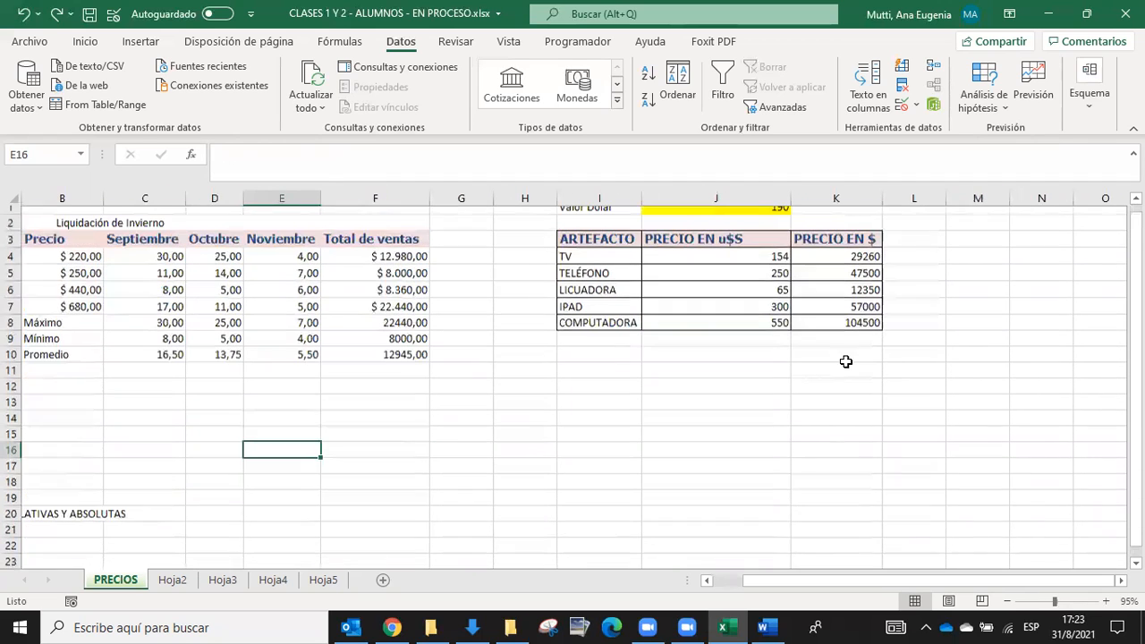
left_click_drag(612, 248, 876, 349)
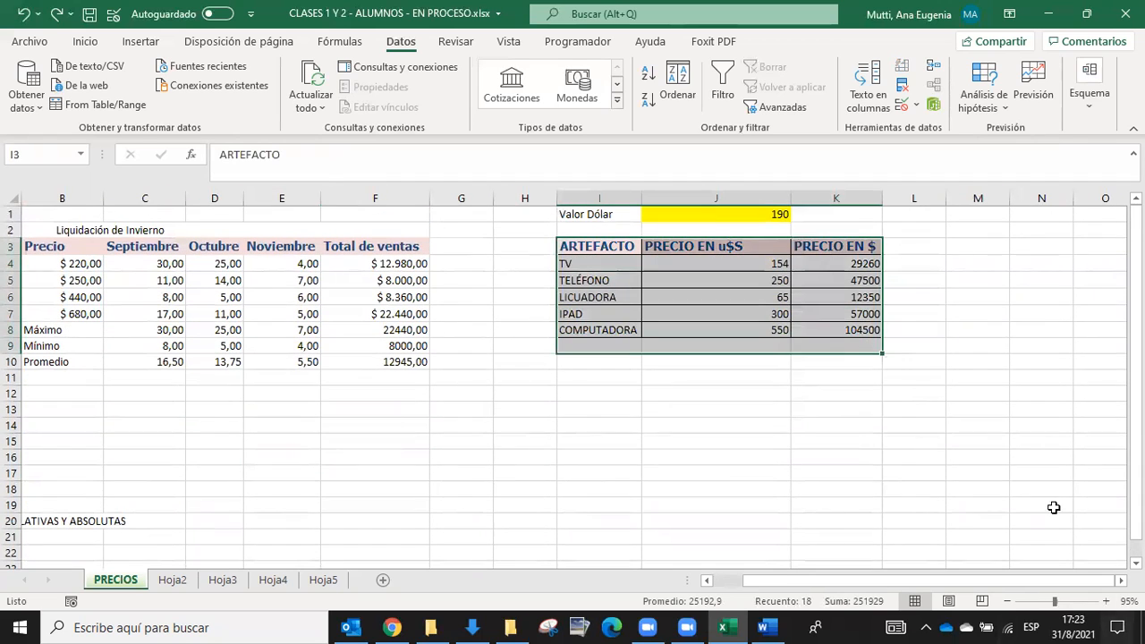
left_click(934, 266)
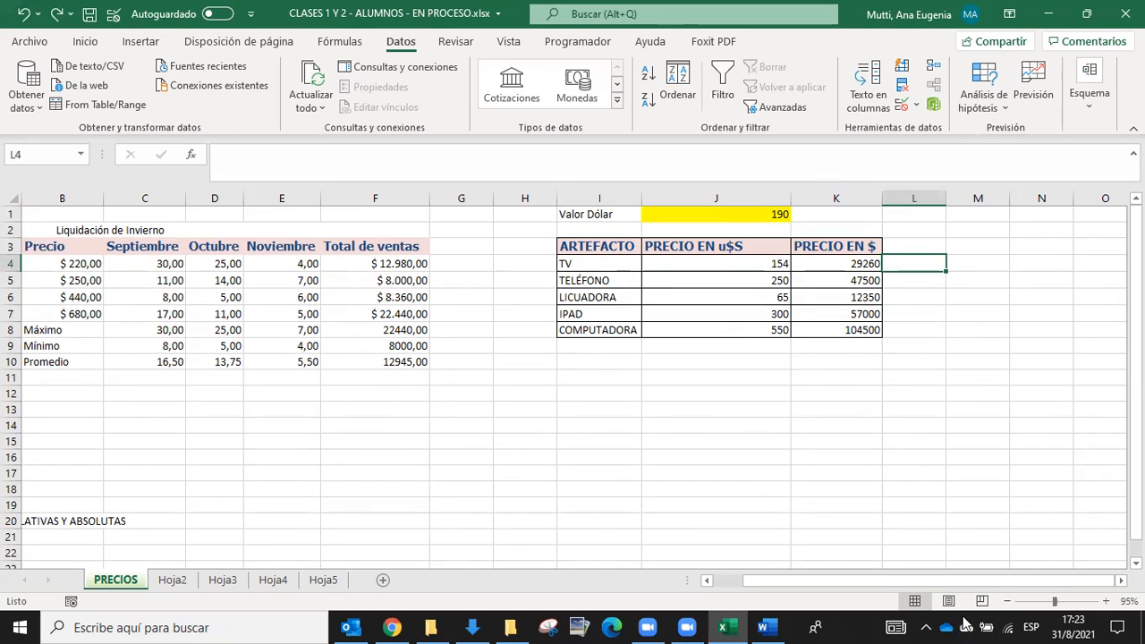
left_click(266, 458)
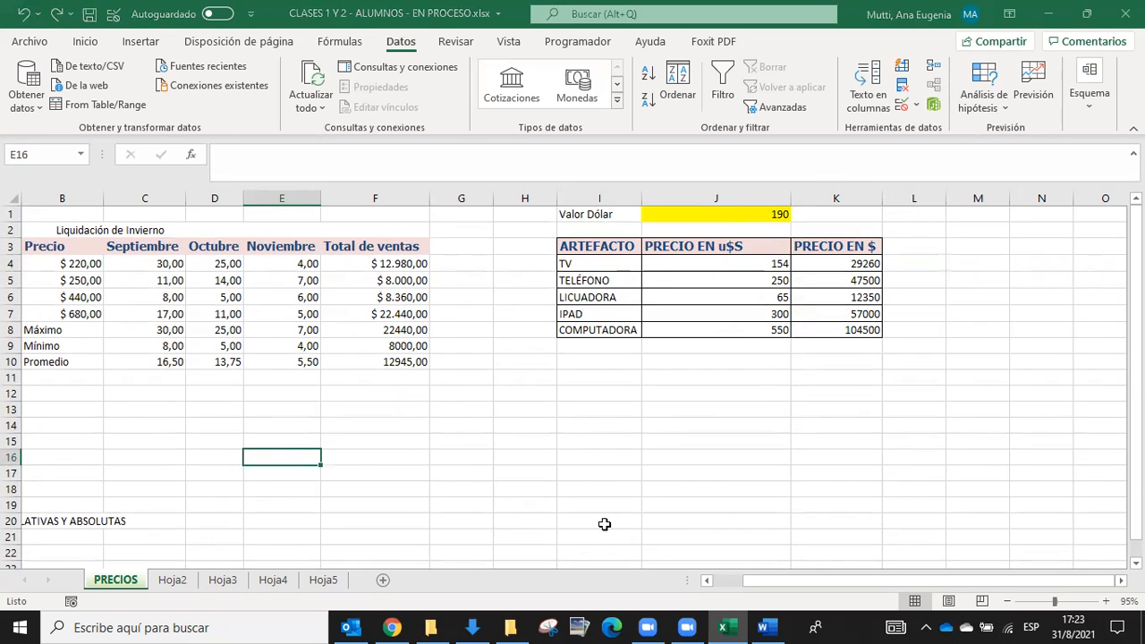
left_click(1026, 496)
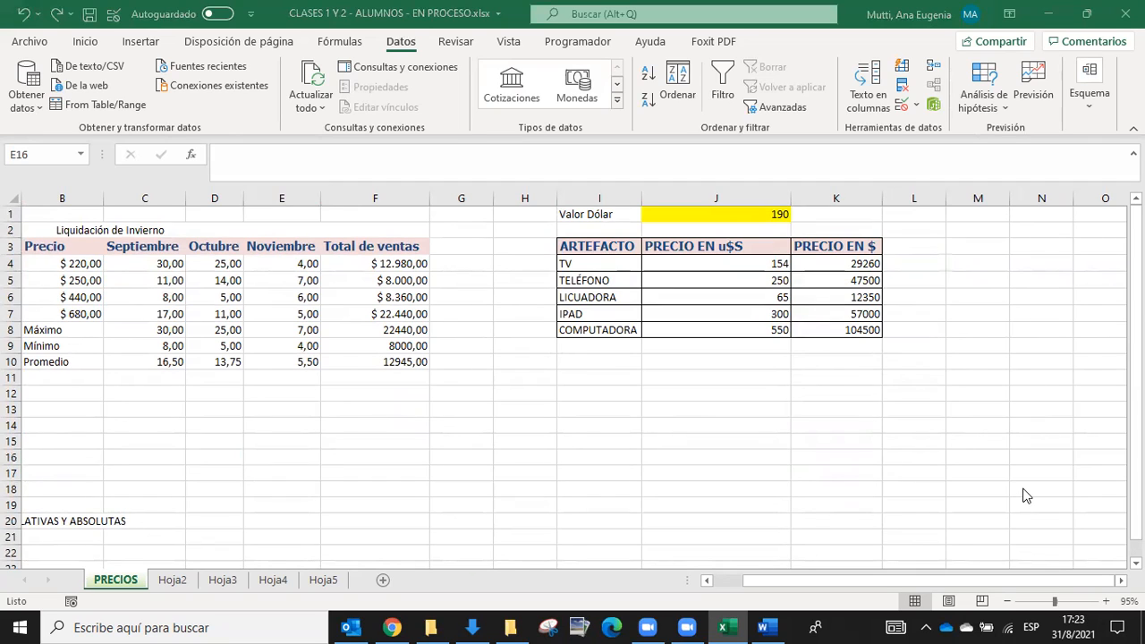
left_click(558, 465)
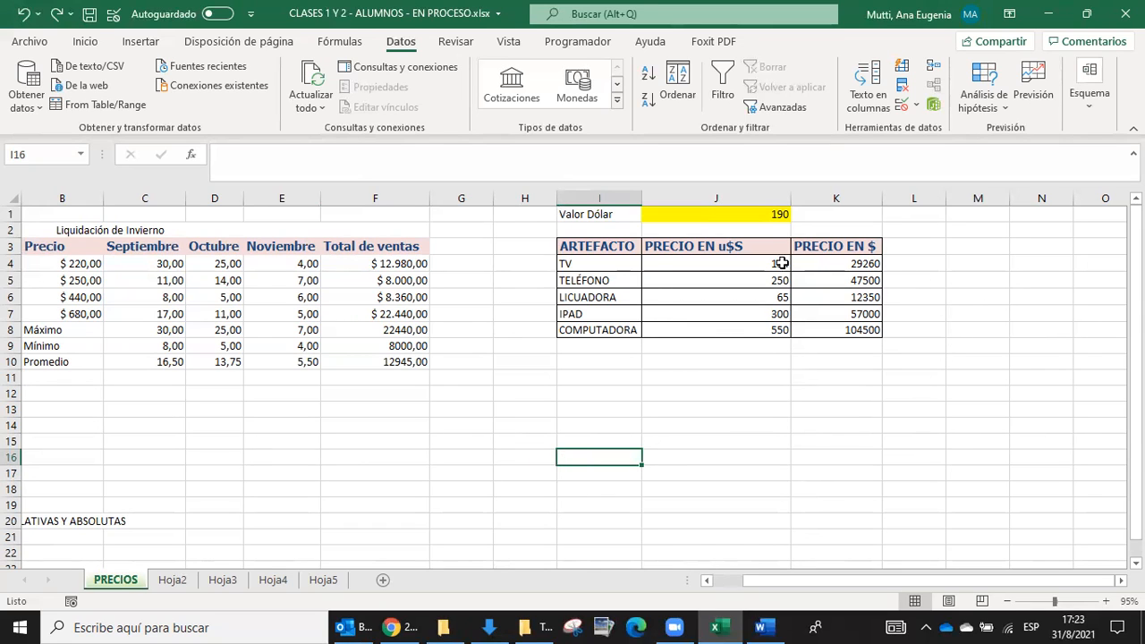
Step: Copy the ARTEFACTO price table in I3:K8 and paste it transposed at I12 using Paste Special with Transponer
left_click_drag(624, 246, 854, 327)
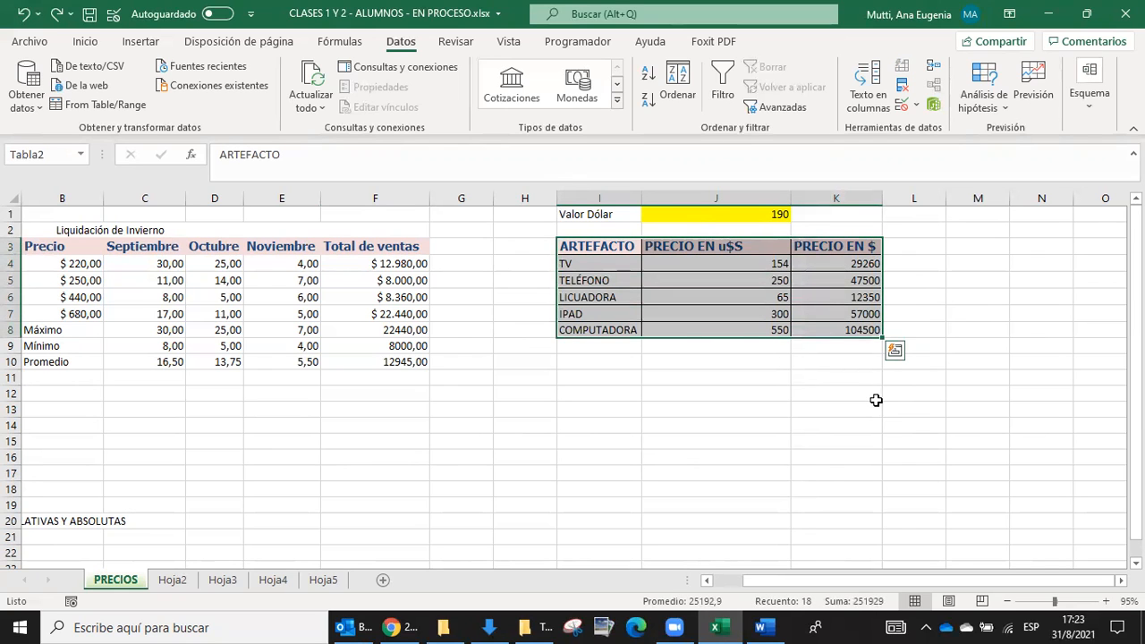
right_click(844, 315)
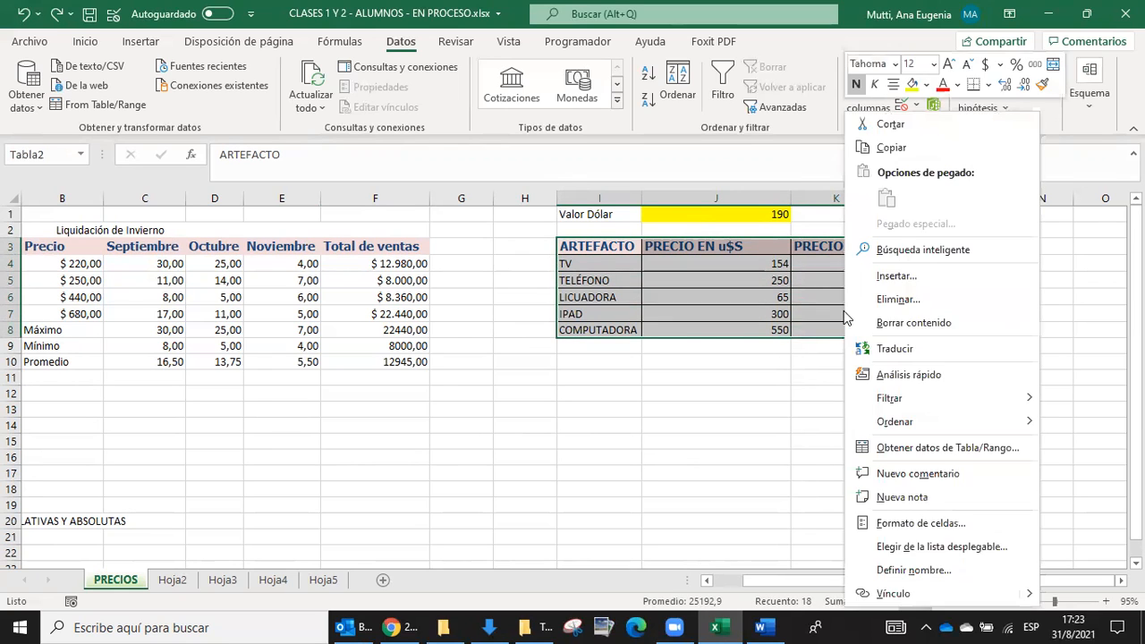
left_click(881, 146)
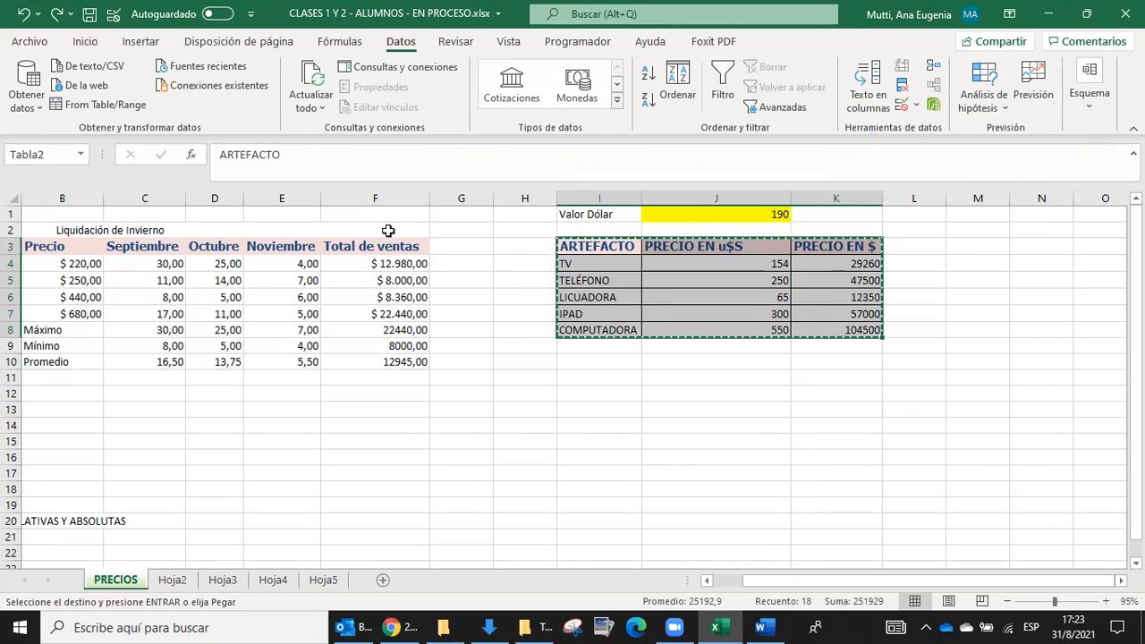
left_click(85, 42)
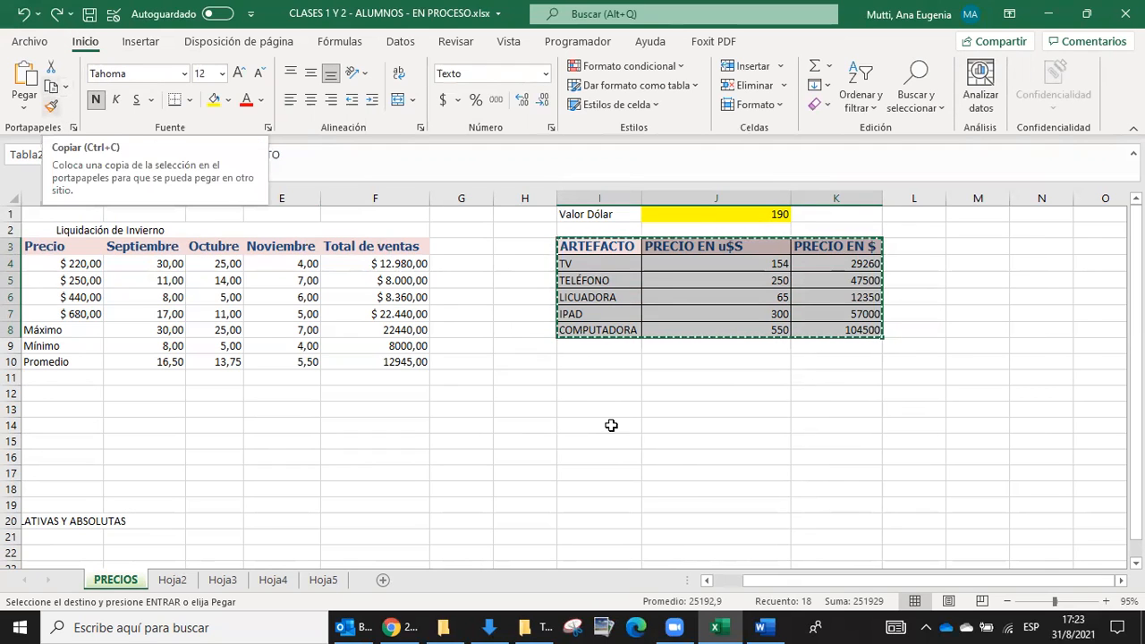
left_click(612, 391)
right_click(612, 392)
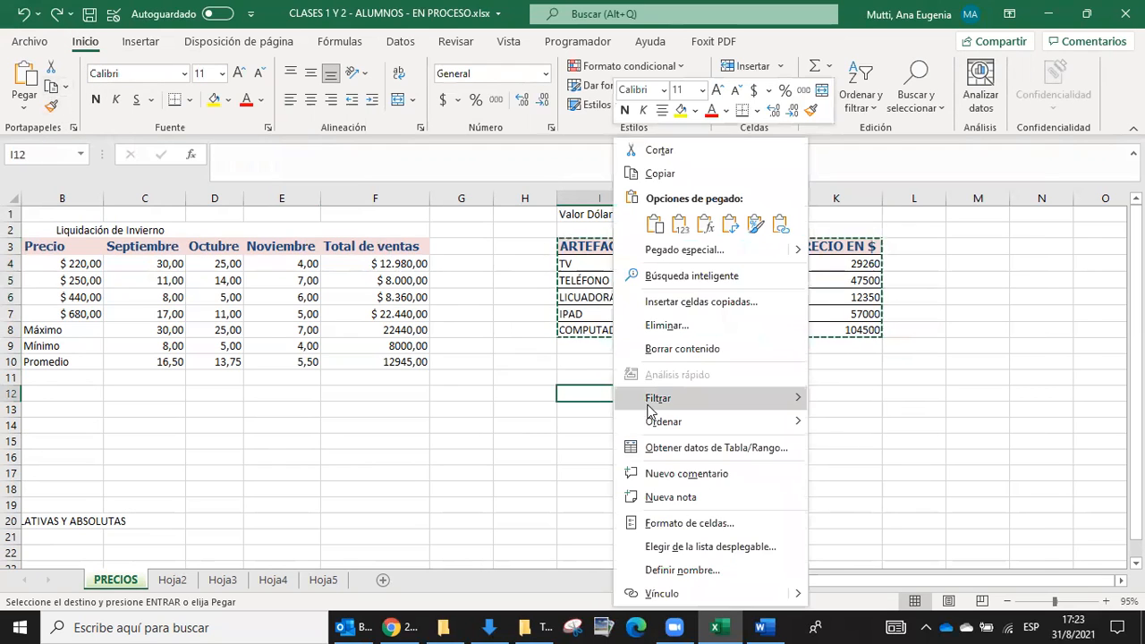
left_click(659, 254)
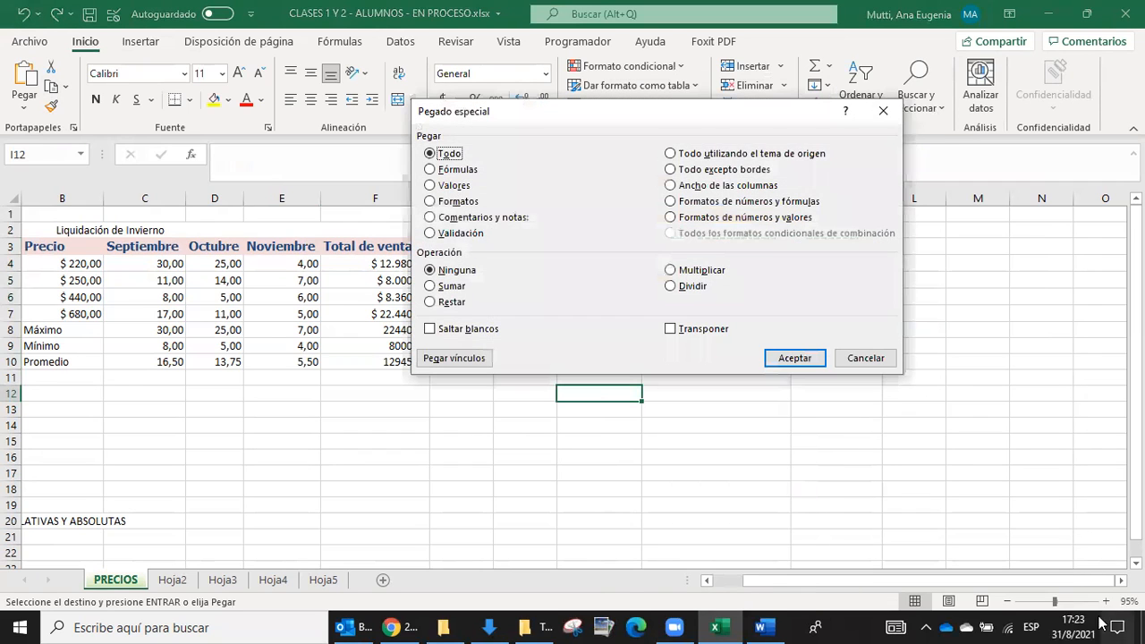
left_click(702, 329)
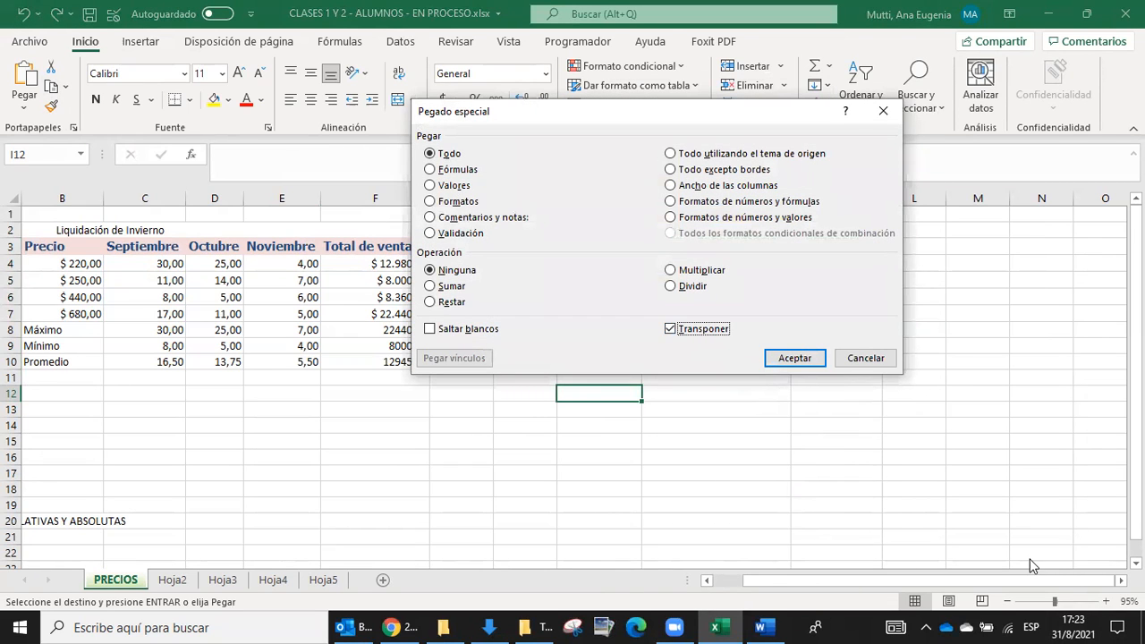
left_click(795, 359)
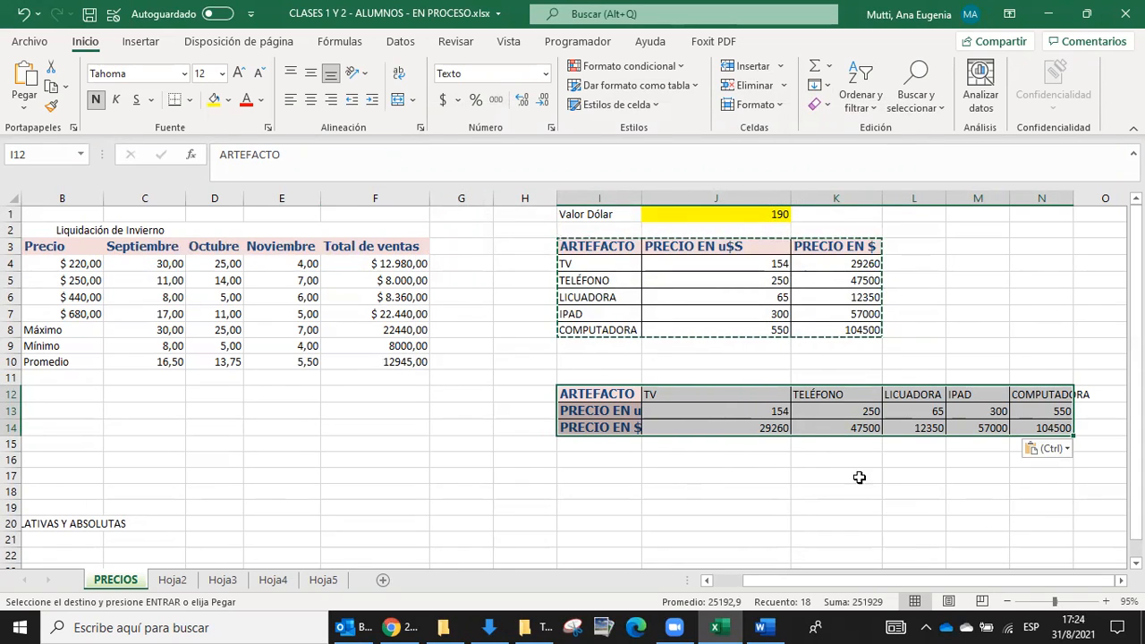
Step: Examine the Paste Special options at I16, including Fórmulas and Formatos, and leave without pasting
right_click(599, 460)
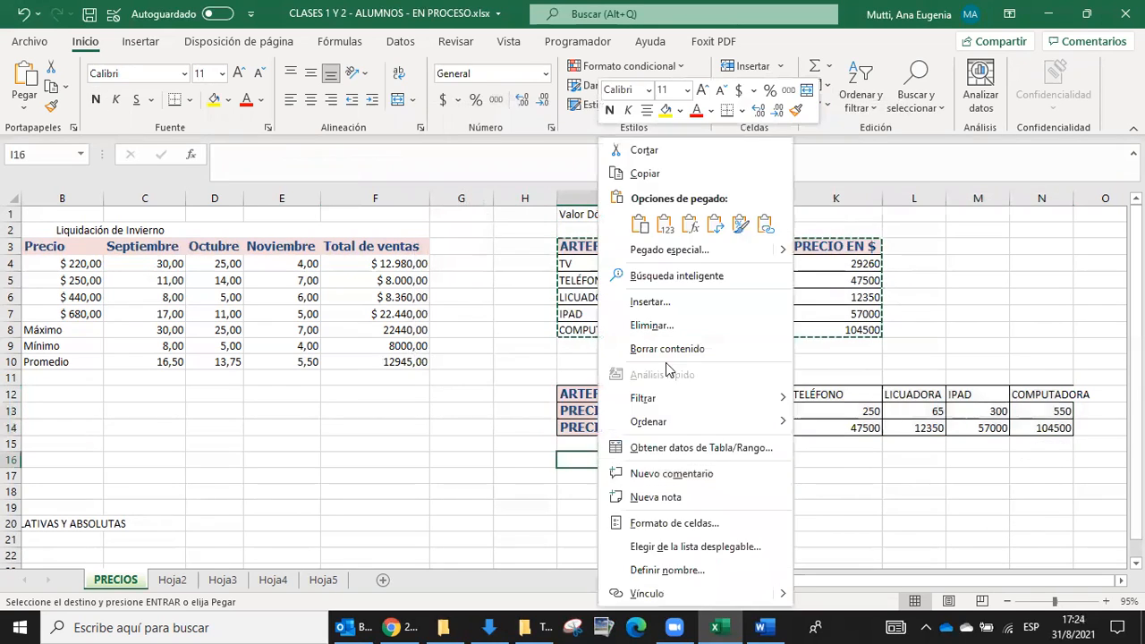
left_click(670, 250)
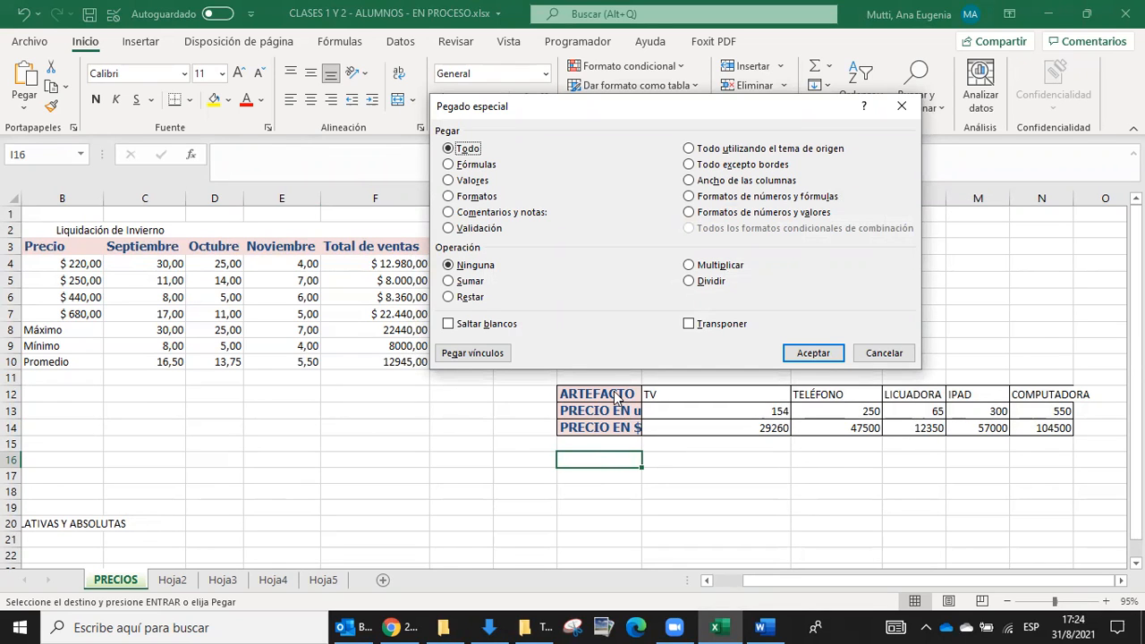
left_click(450, 165)
left_click(465, 196)
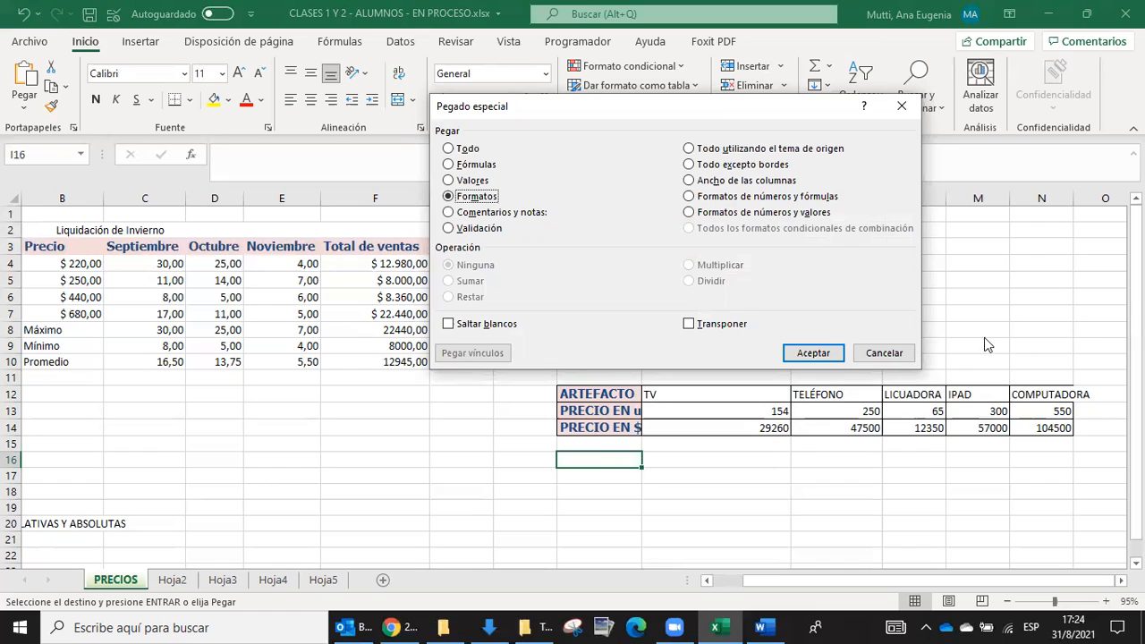
left_click(885, 353)
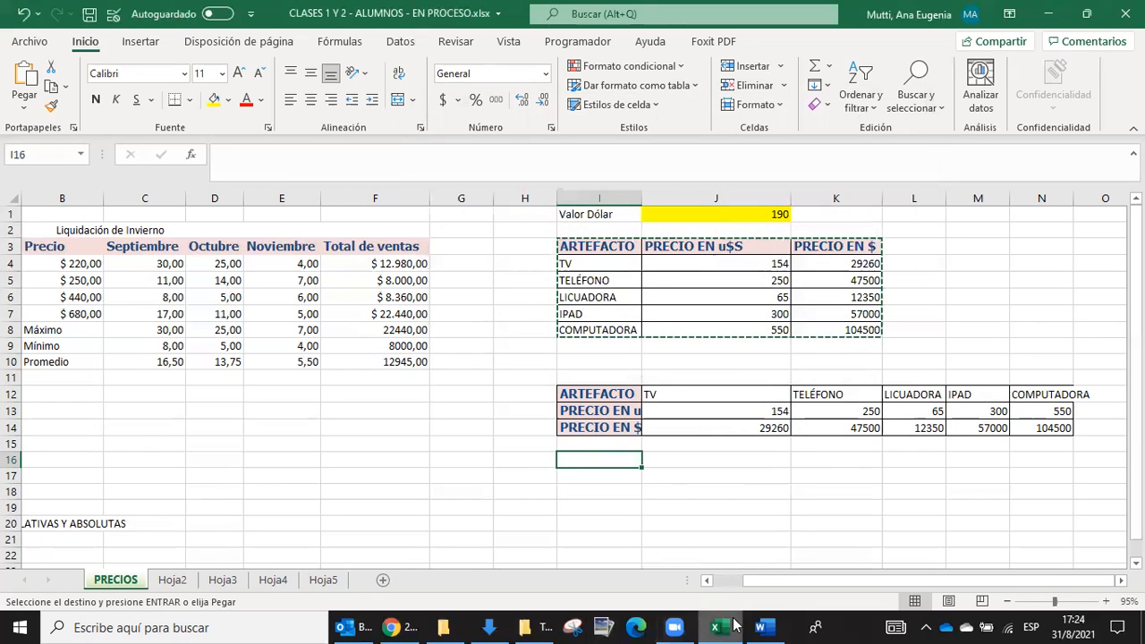
Step: Return to the class topic list and go from COPIAR- PEGADO ESPECIAL to the FILTROS entry in A13
left_click(731, 585)
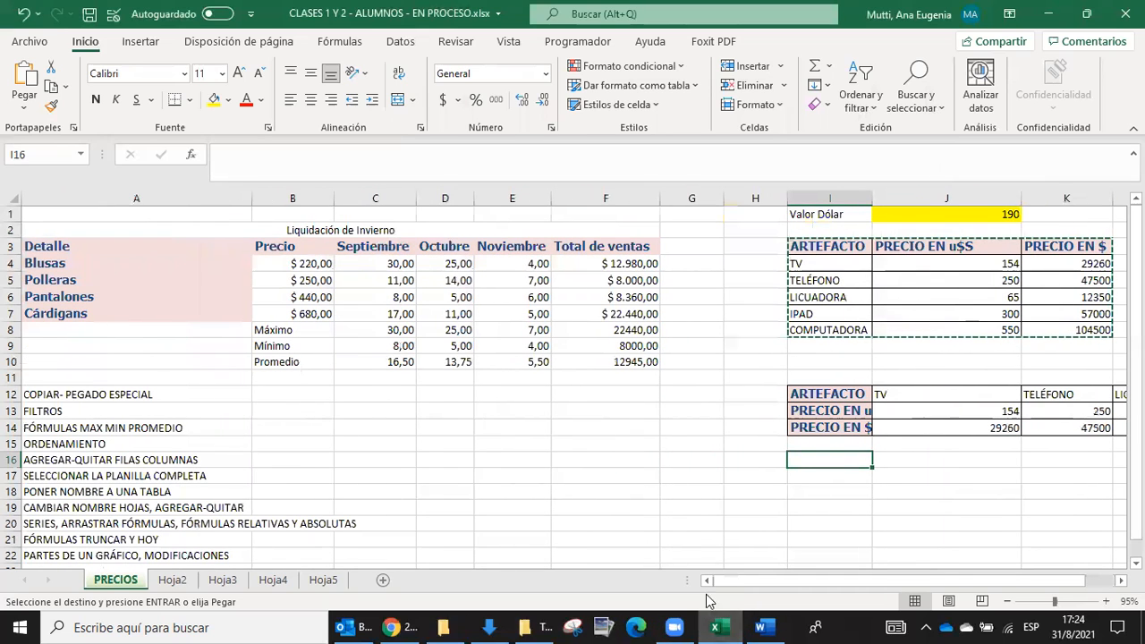
left_click(69, 398)
left_click(77, 411)
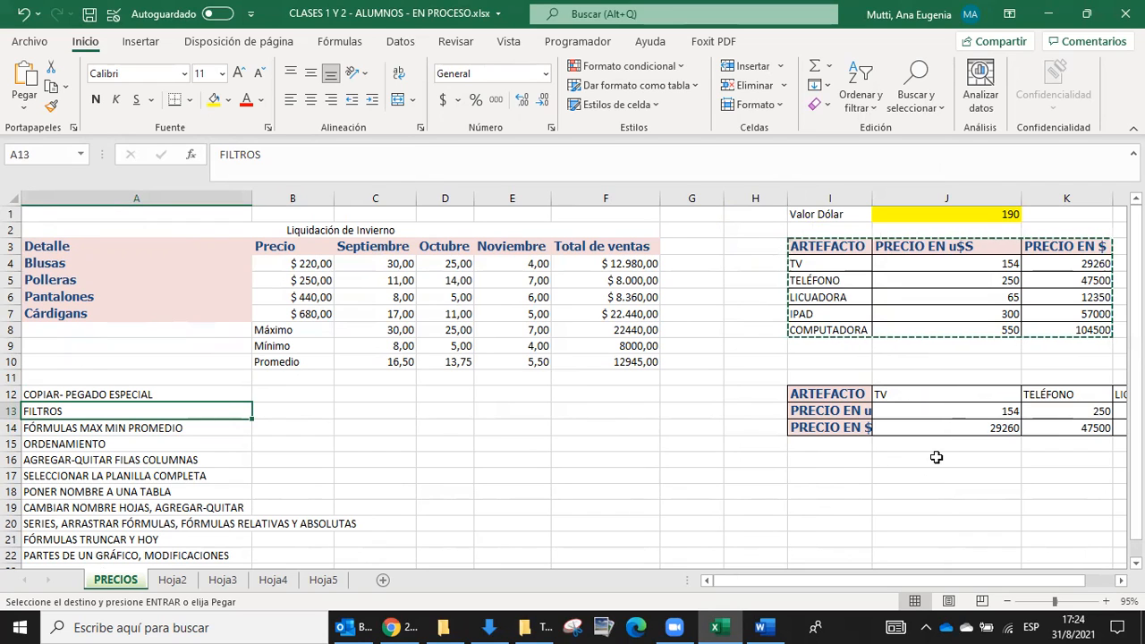
Step: Select the named range Tabla0 and add filters to its header row
left_click(79, 154)
left_click(73, 177)
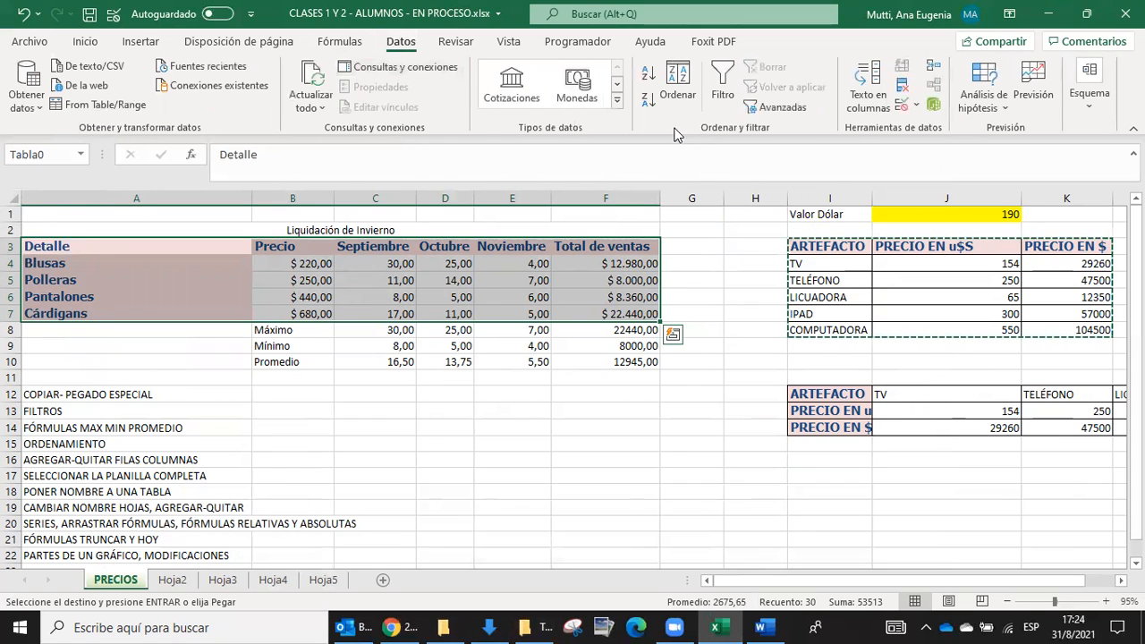
left_click(722, 82)
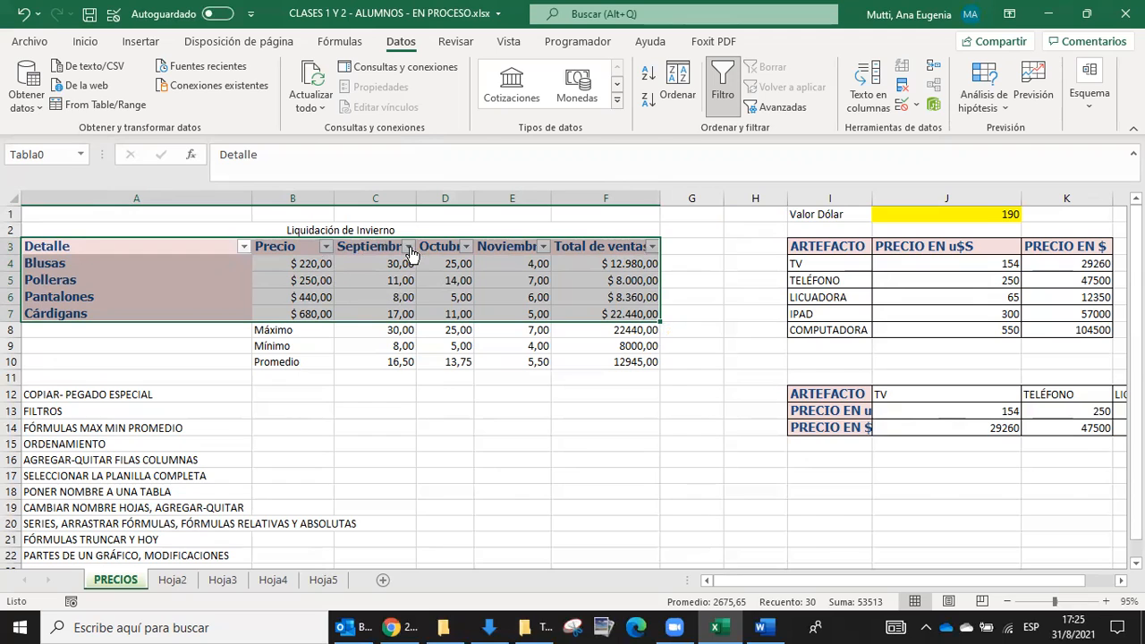
Step: Filter the Detalle column of the winter sales table to show only Cárdigans
left_click(246, 247)
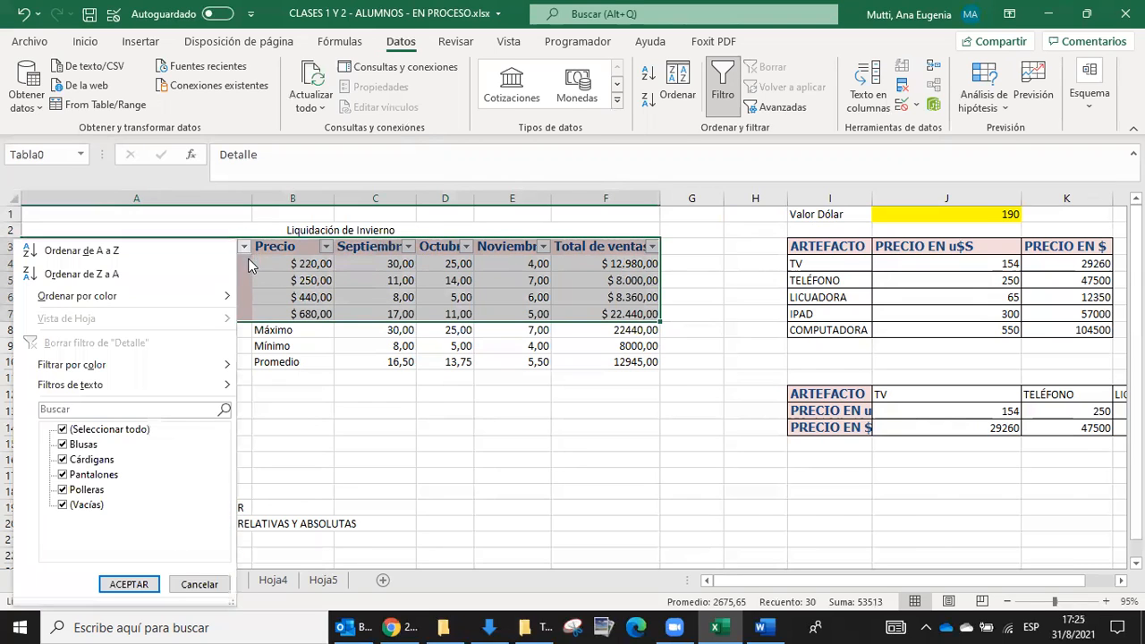
left_click(63, 431)
left_click(63, 460)
left_click(129, 584)
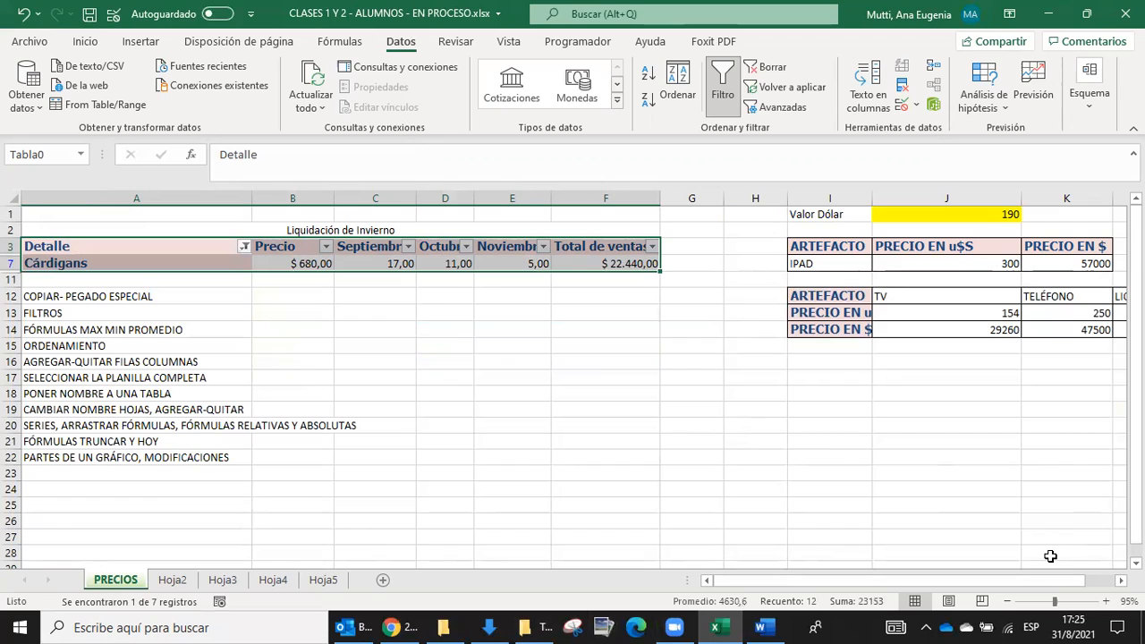
Step: Add Pantalones to the items shown by the Detalle filter
left_click(243, 247)
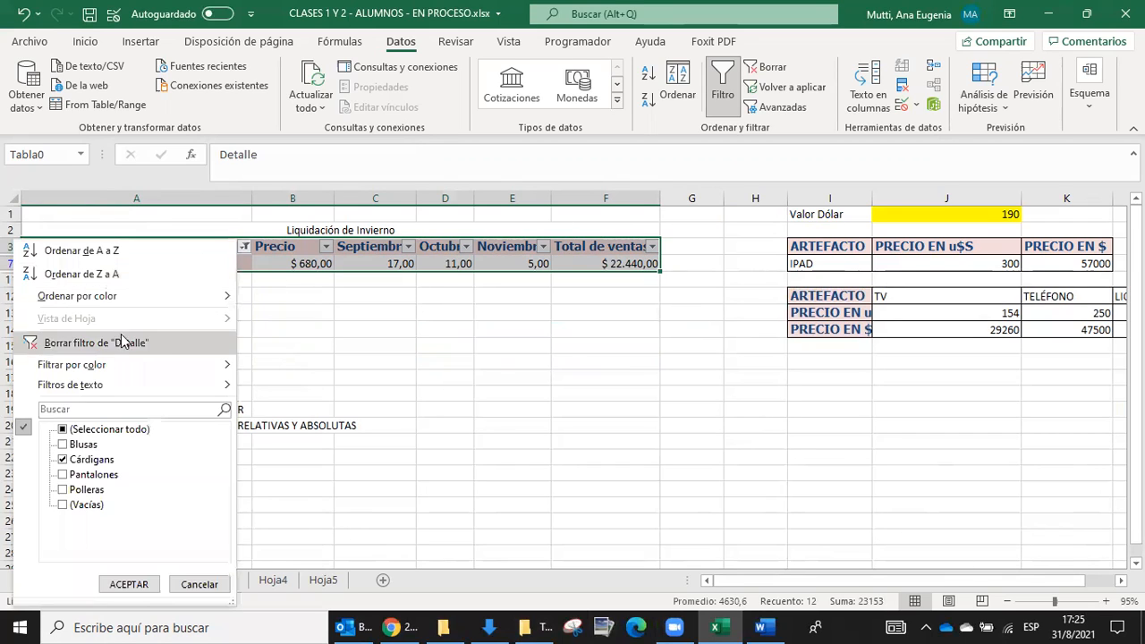
left_click(64, 475)
left_click(127, 584)
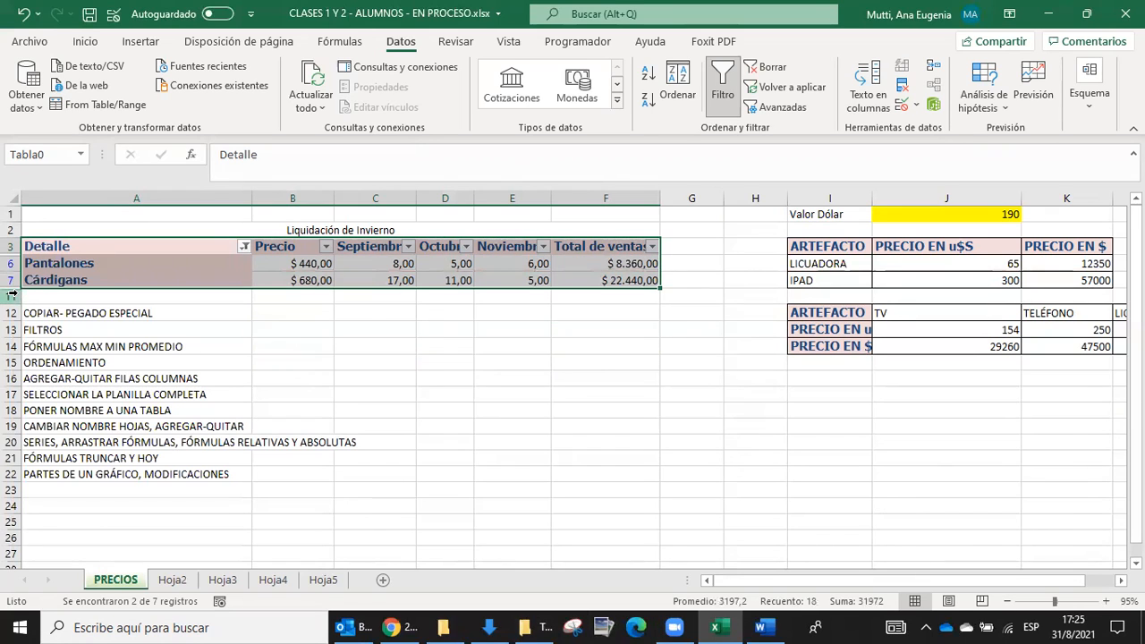
Step: Apply a Mayor que number filter to the Precio column with the value 500
left_click(326, 247)
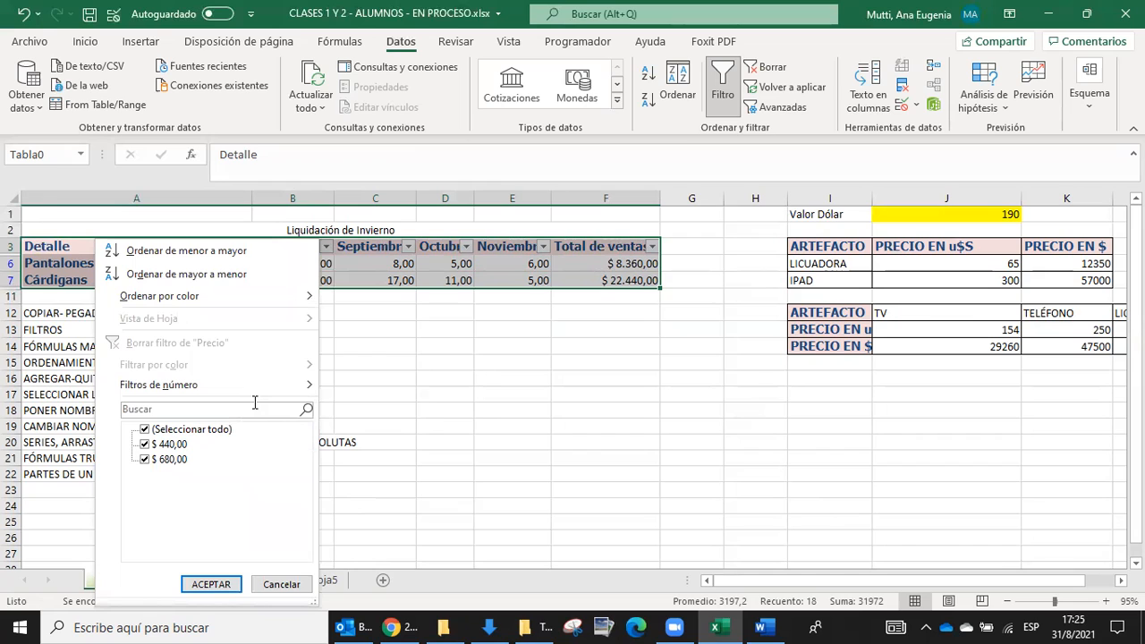
mouse_move(258, 391)
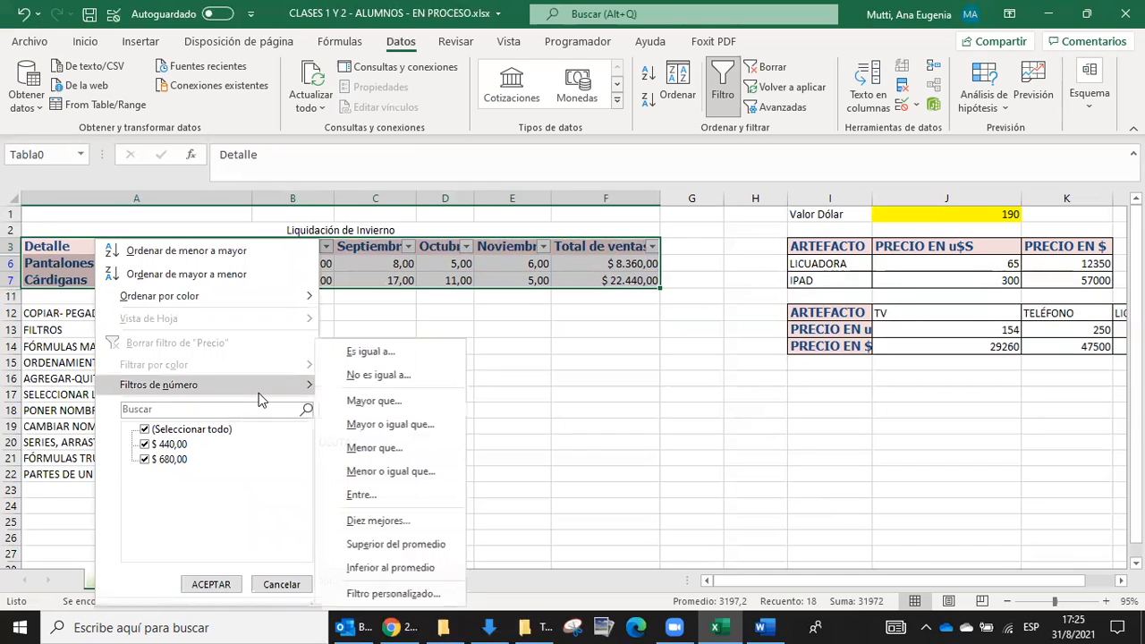
left_click(362, 403)
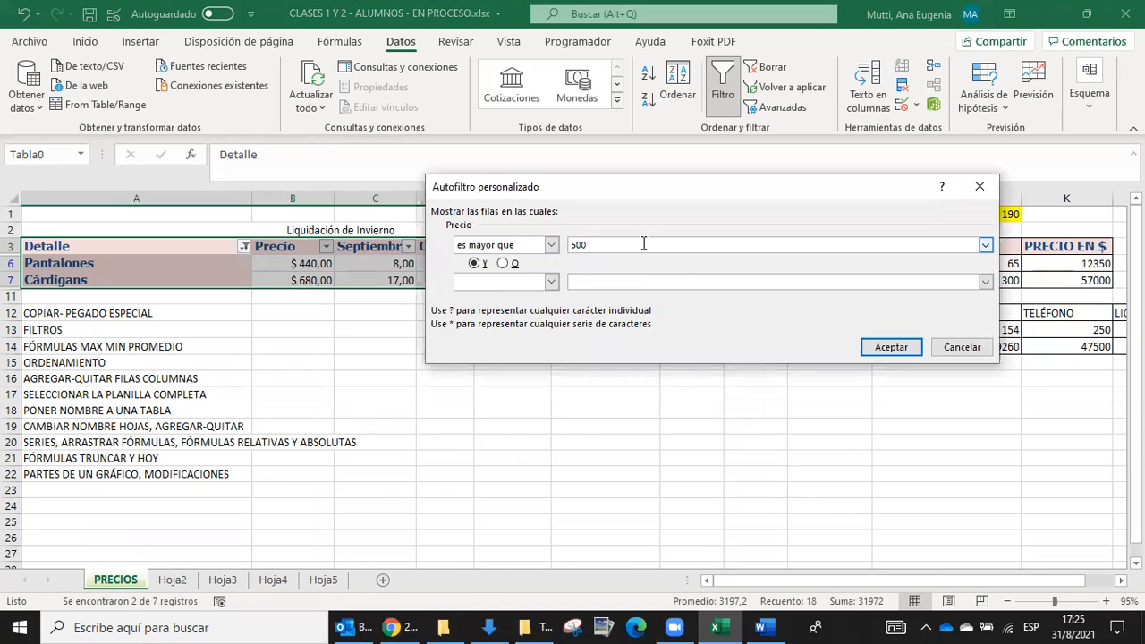
left_click(891, 347)
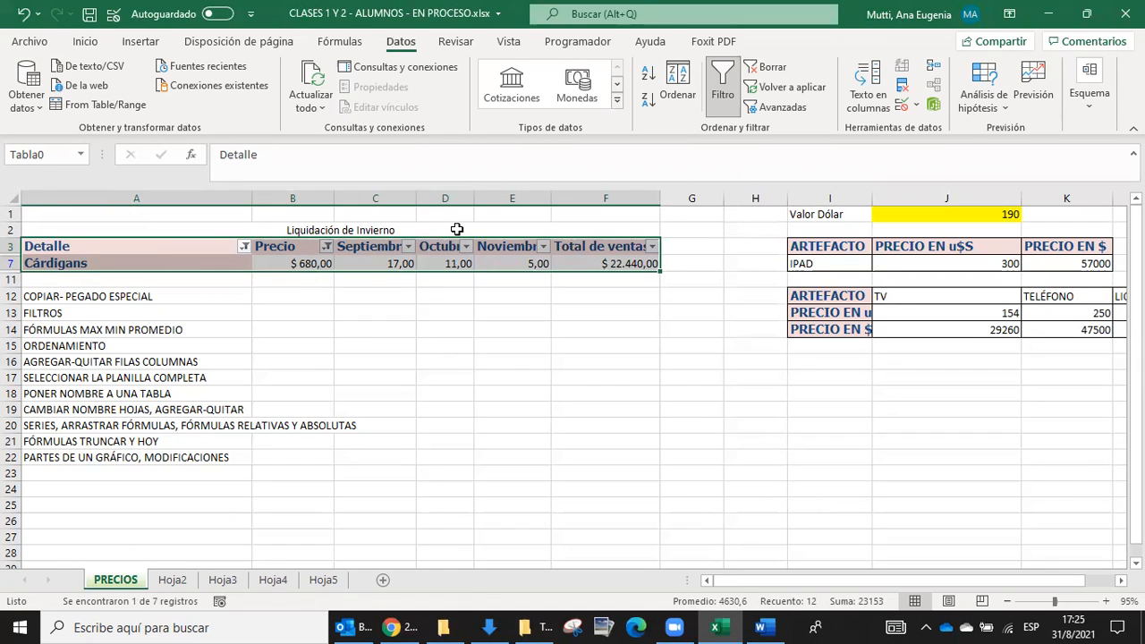
Step: Undo the Precio and Detalle filters and the filter activation on the sales table
left_click(23, 13)
left_click(24, 13)
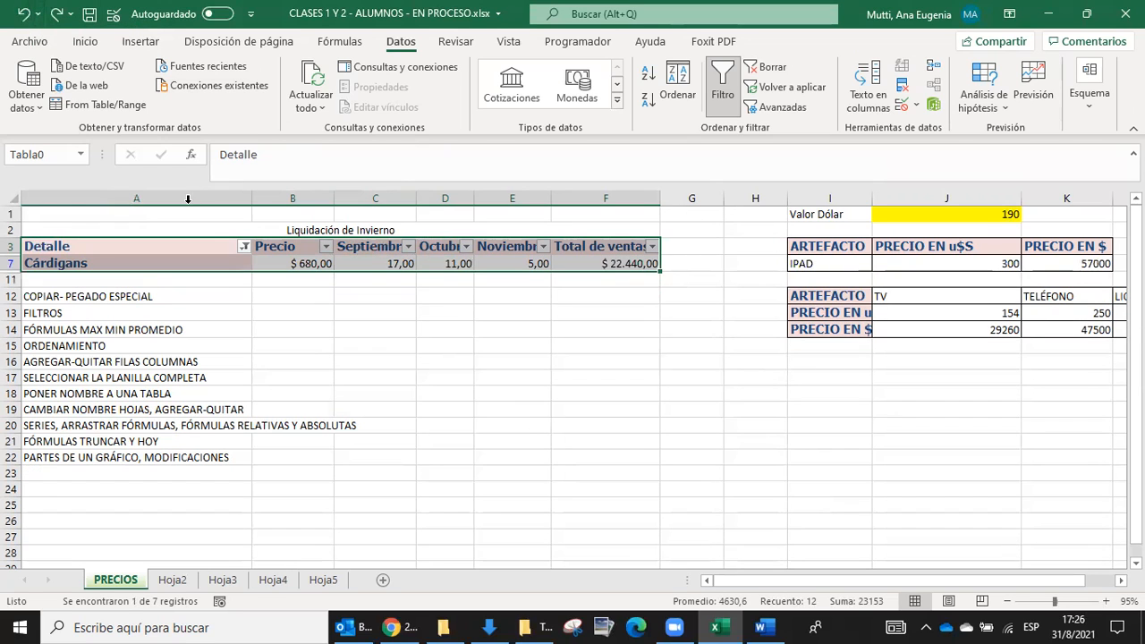
left_click(25, 13)
left_click(25, 13)
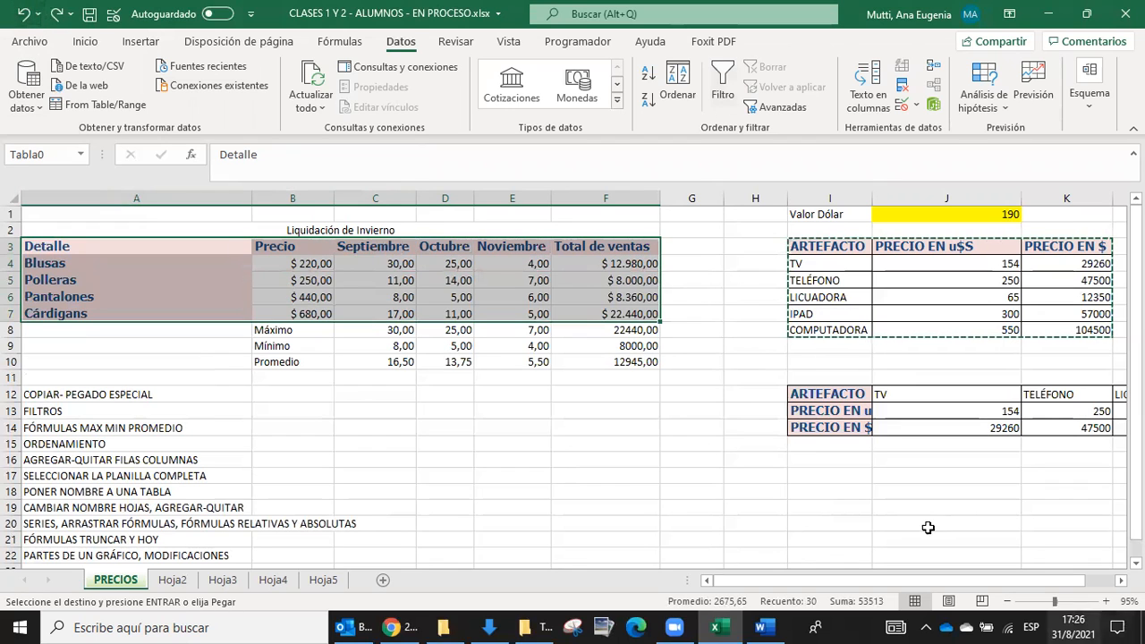
left_click(407, 408)
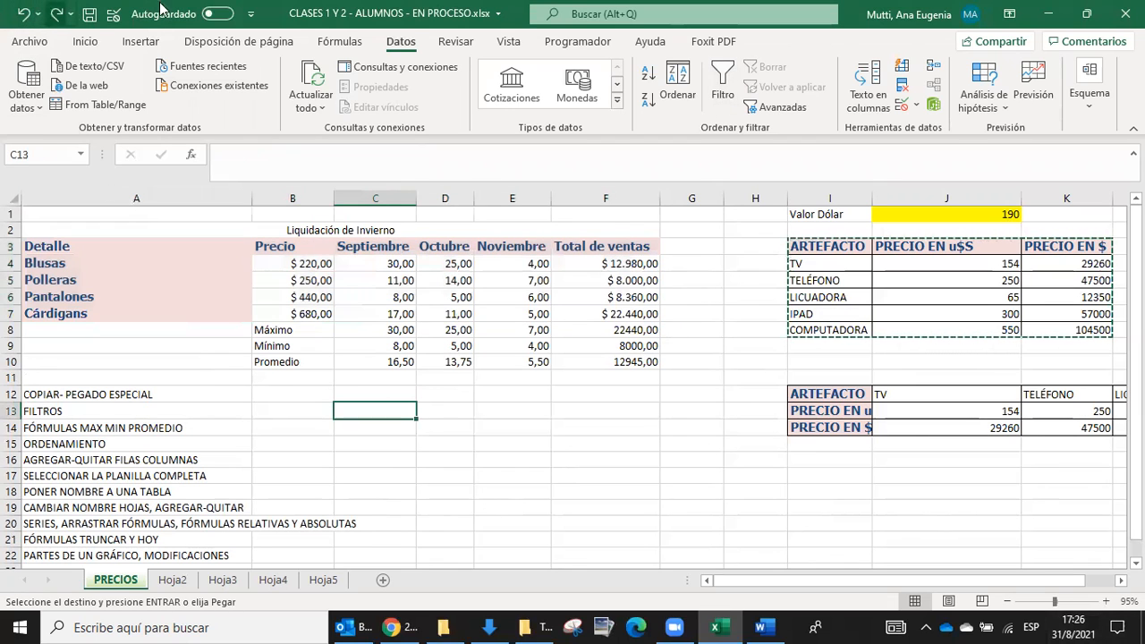
left_click(440, 262)
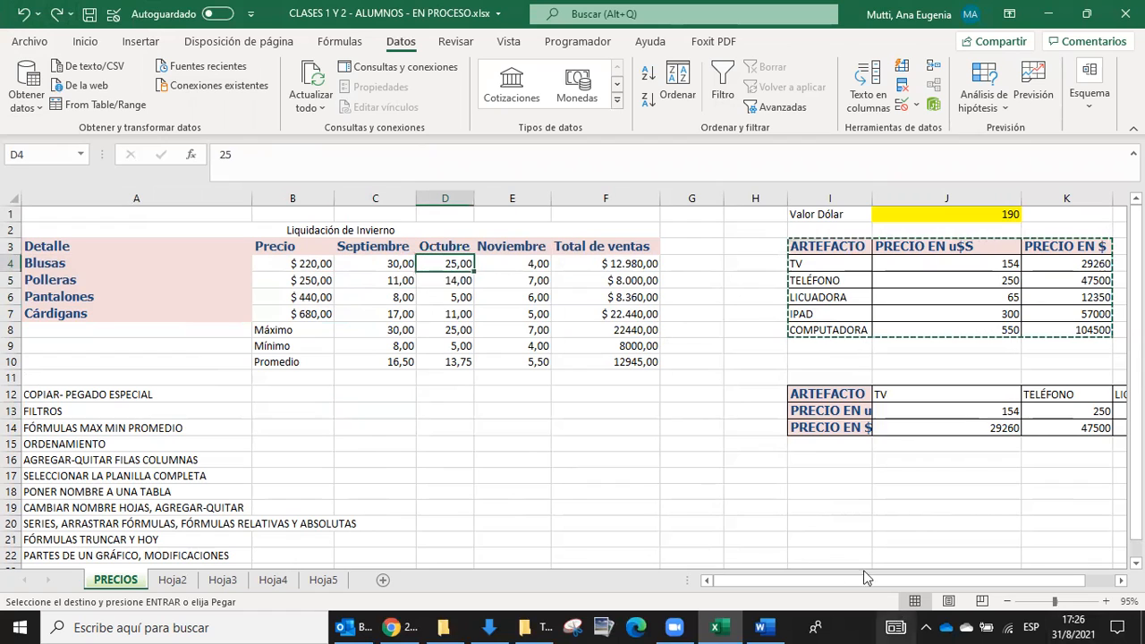
left_click(231, 253)
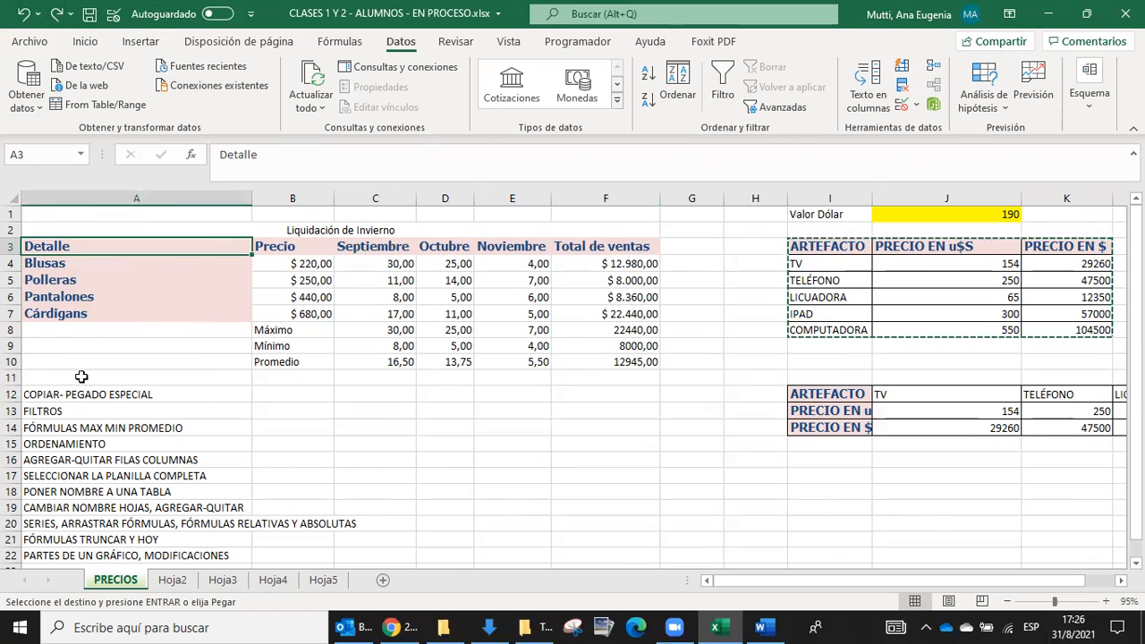
left_click(391, 296)
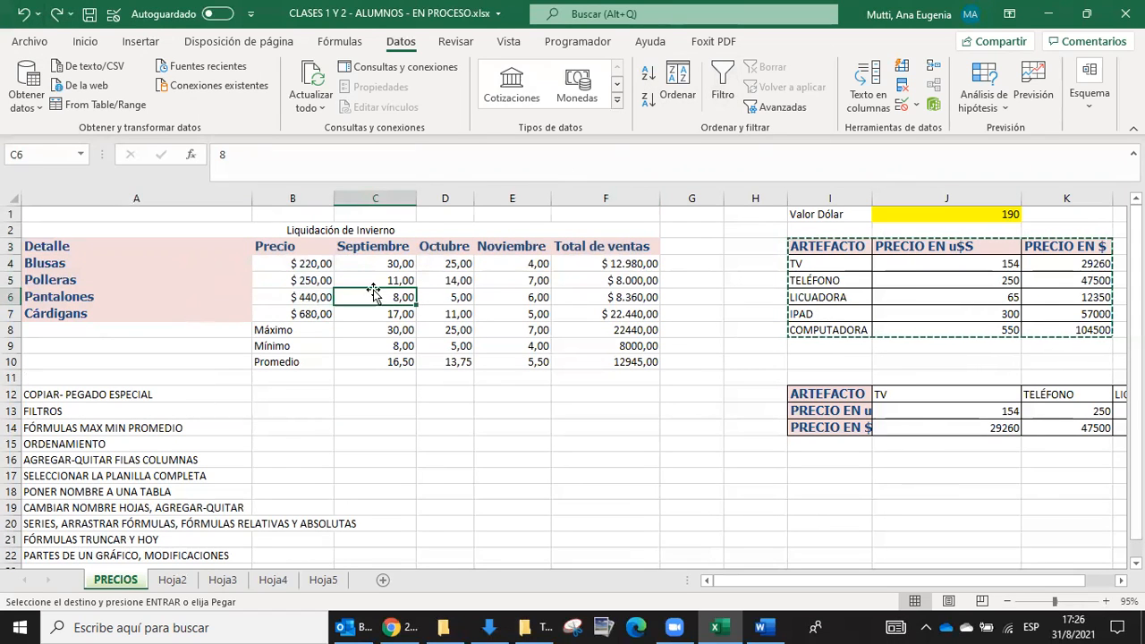
Step: Reselect the sales table through its name Tabla0 and turn on its column filters
left_click(80, 154)
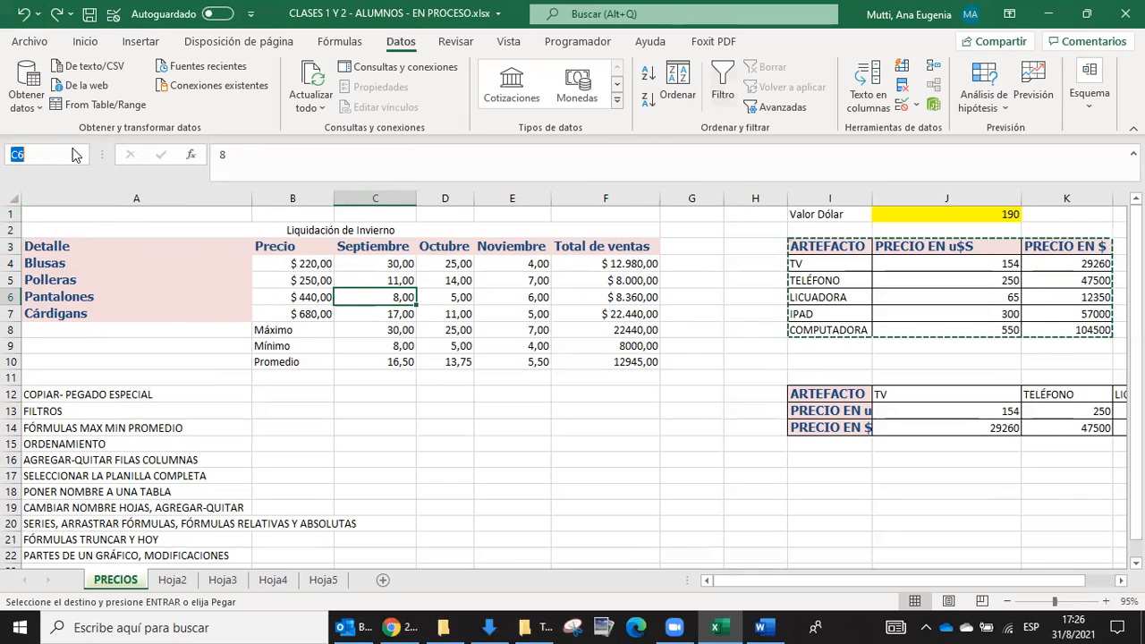
left_click(36, 175)
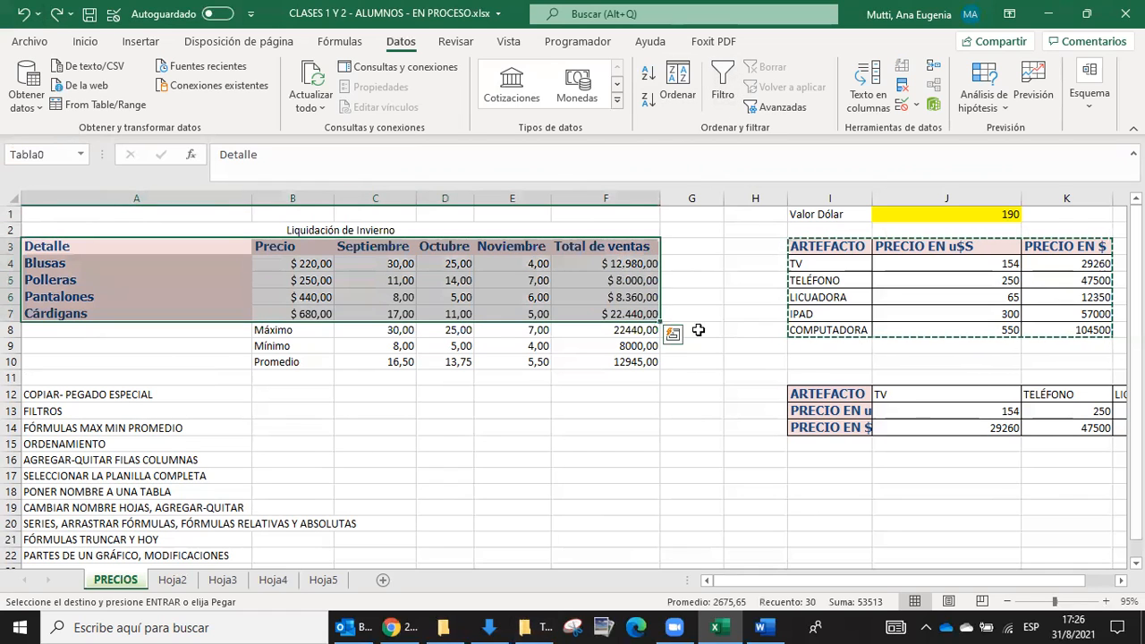
left_click(722, 82)
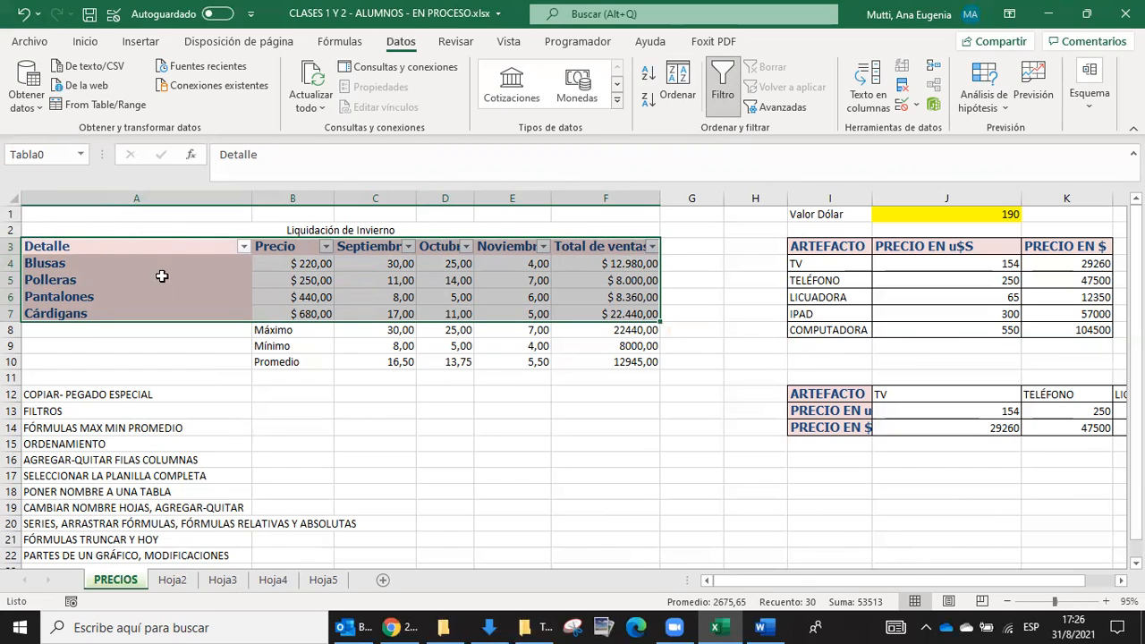
Step: Filter the Detalle column to show only Polleras
left_click(243, 246)
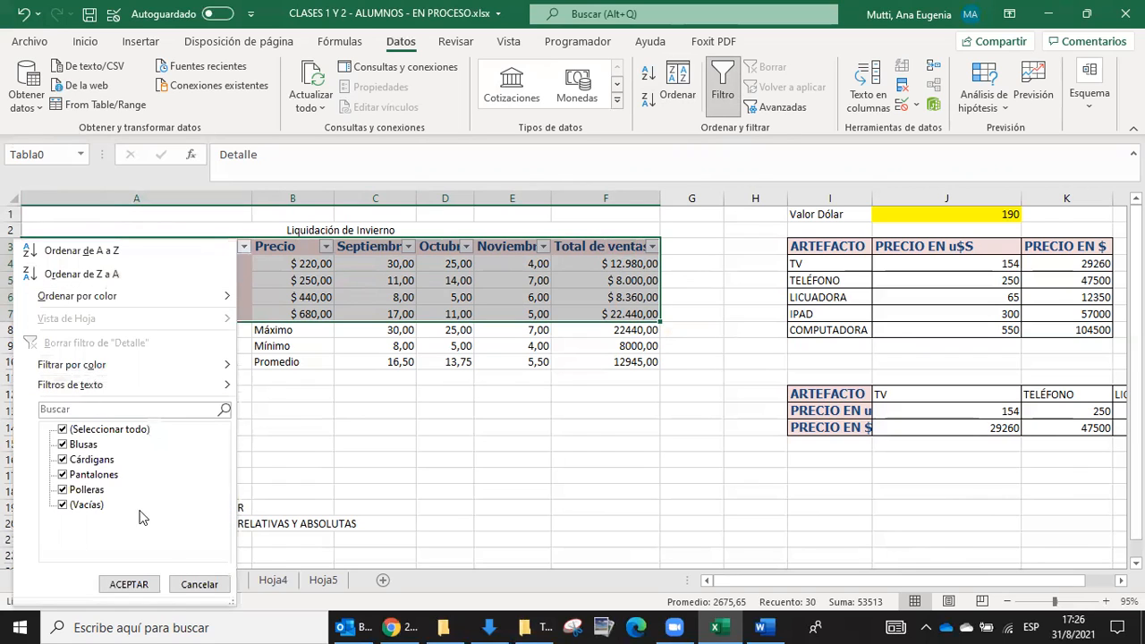
left_click(76, 431)
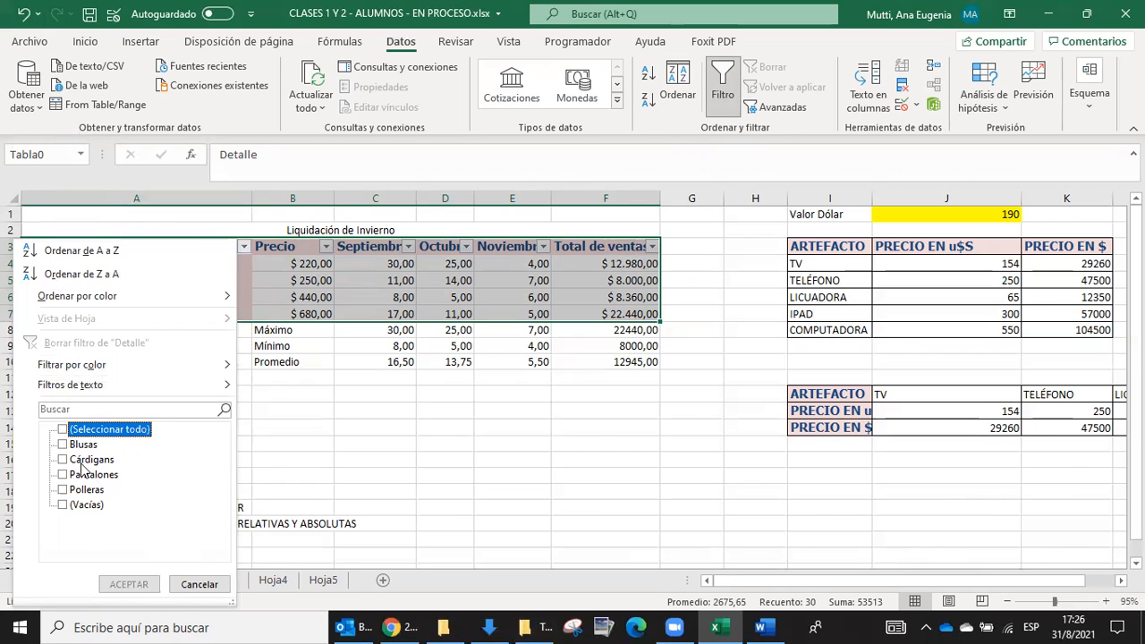
left_click(84, 490)
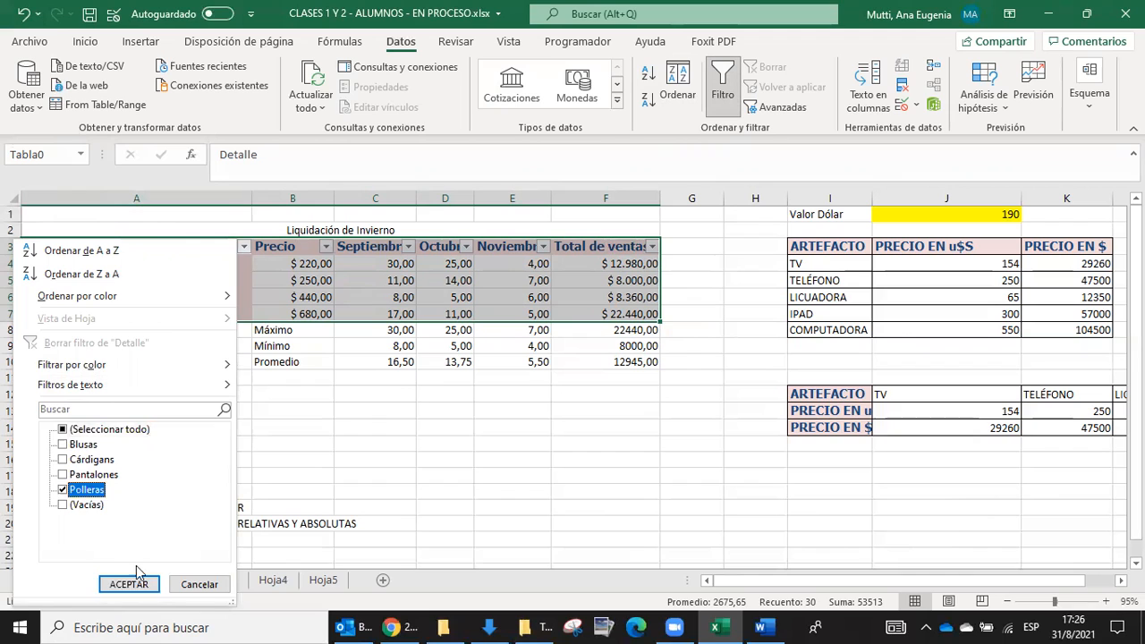
left_click(129, 584)
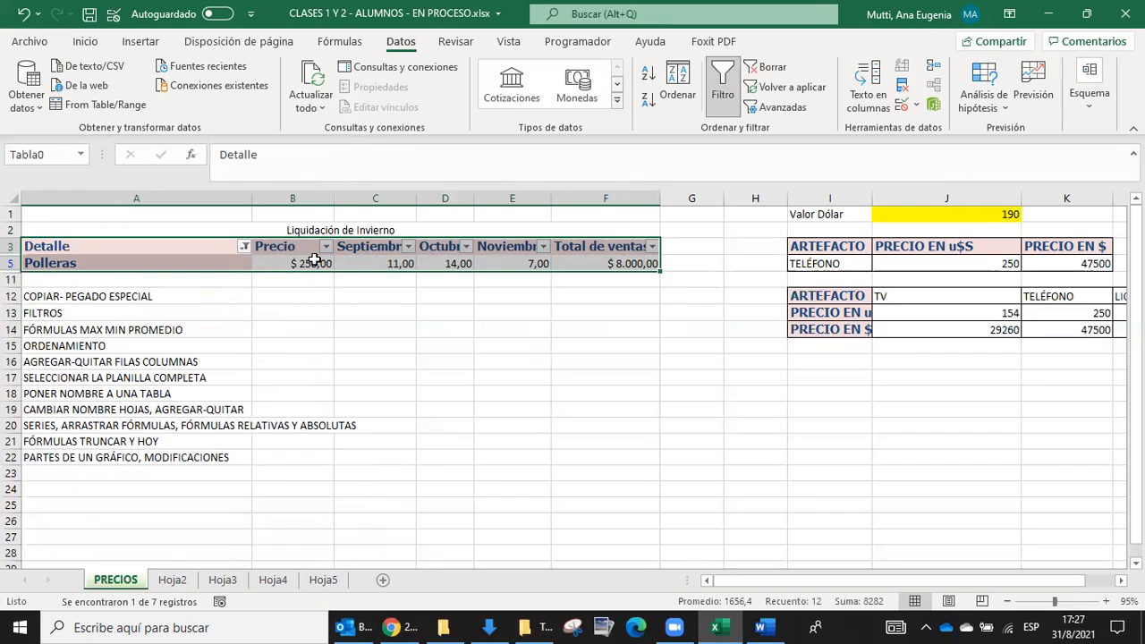
Step: Replace the Detalle item filter with a Contiene text filter for "anta"
left_click(245, 248)
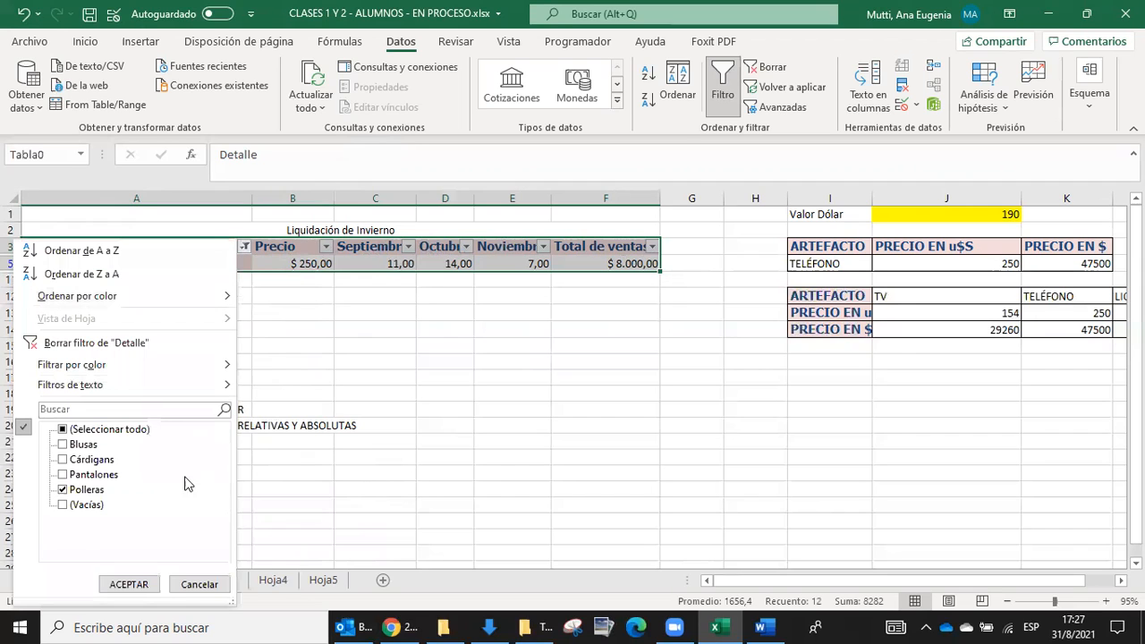
left_click(87, 430)
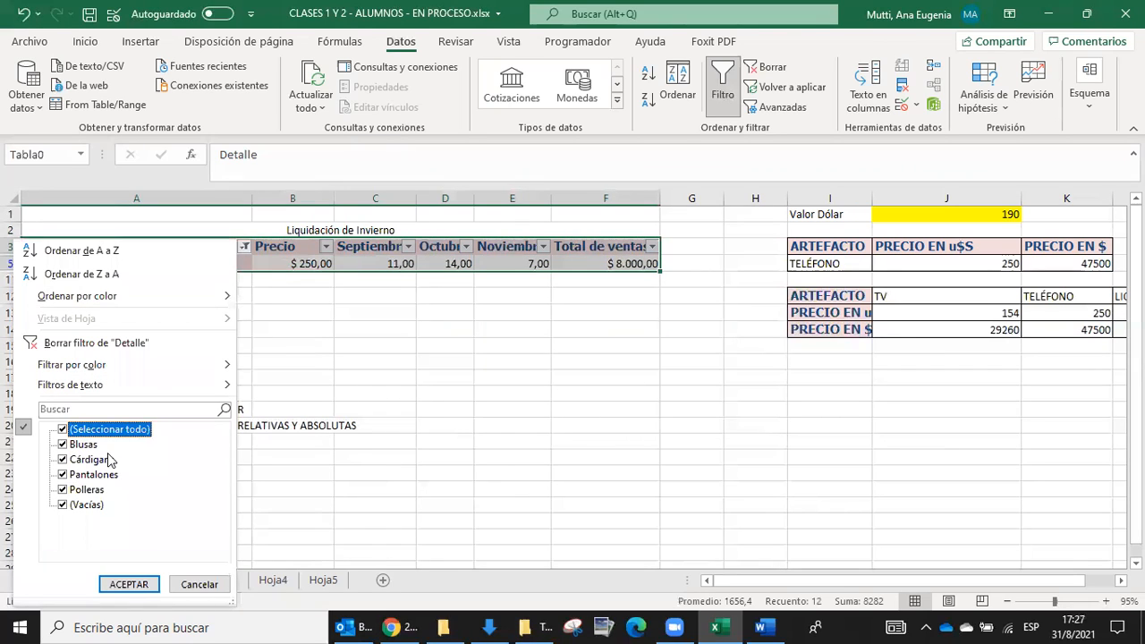
mouse_move(182, 397)
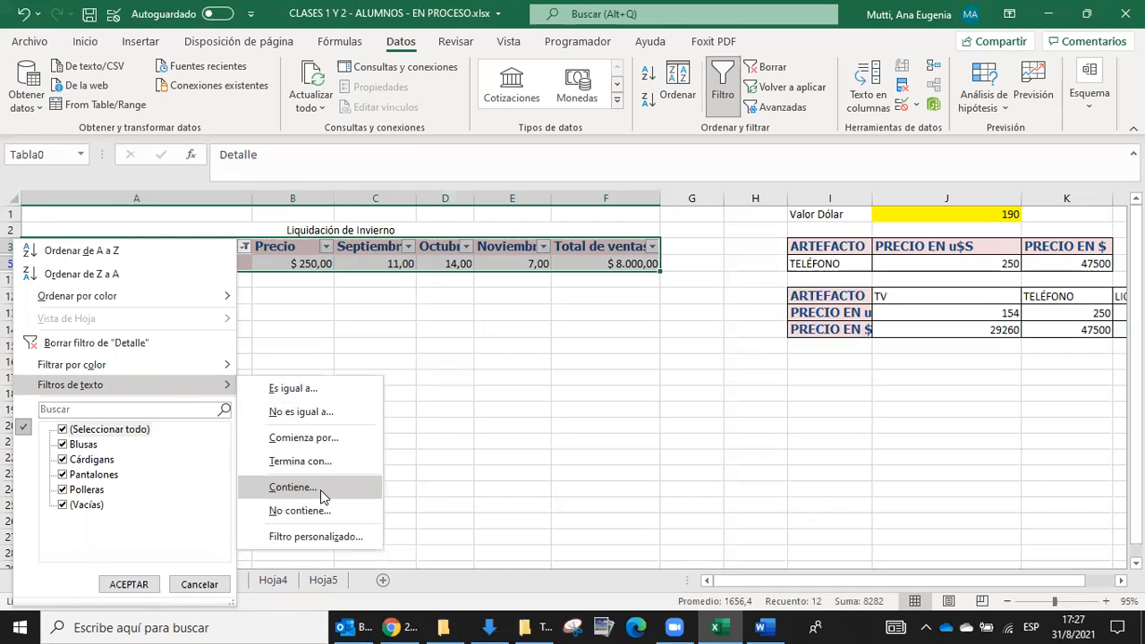
left_click(295, 487)
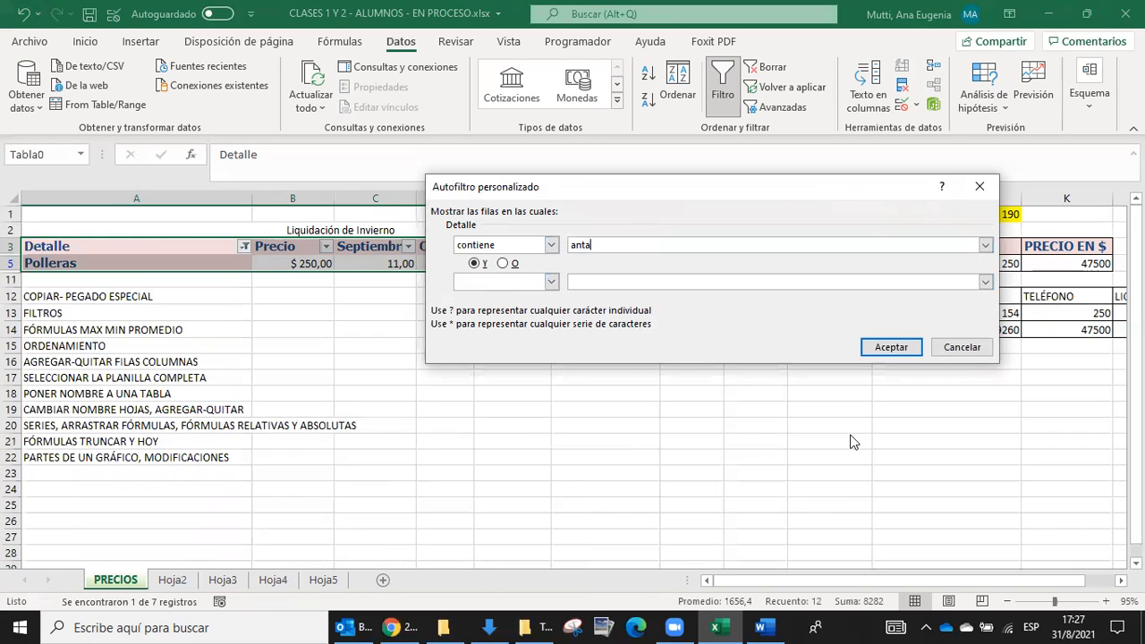
left_click(914, 351)
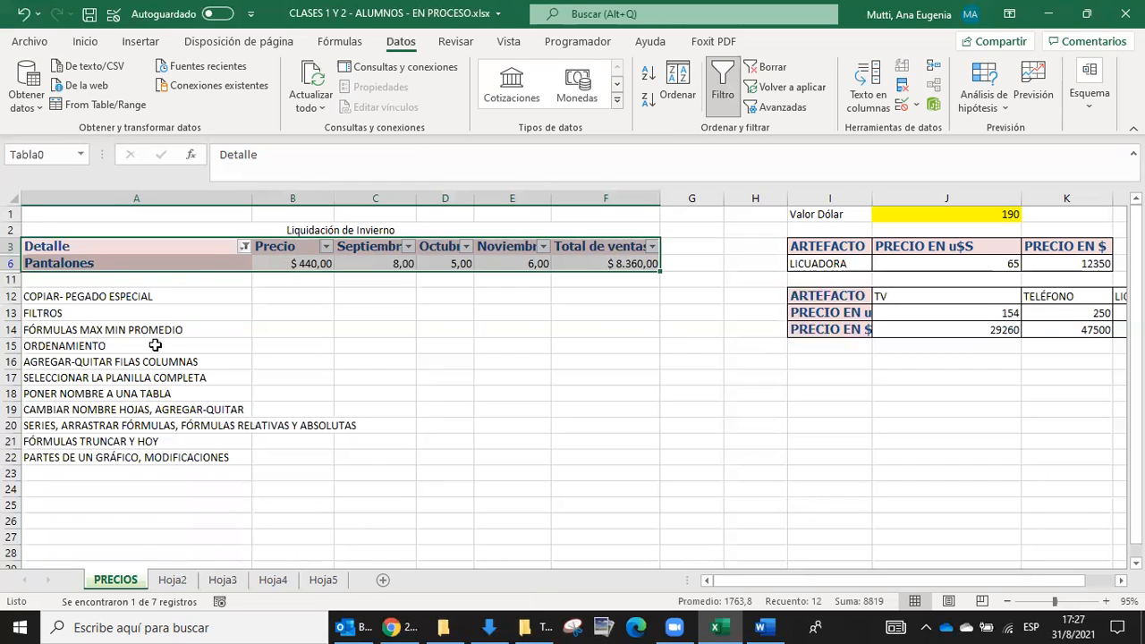
Step: Change the value of the Detalle column's Contiene filter to Blusas, chosen from the existing entries
left_click(245, 247)
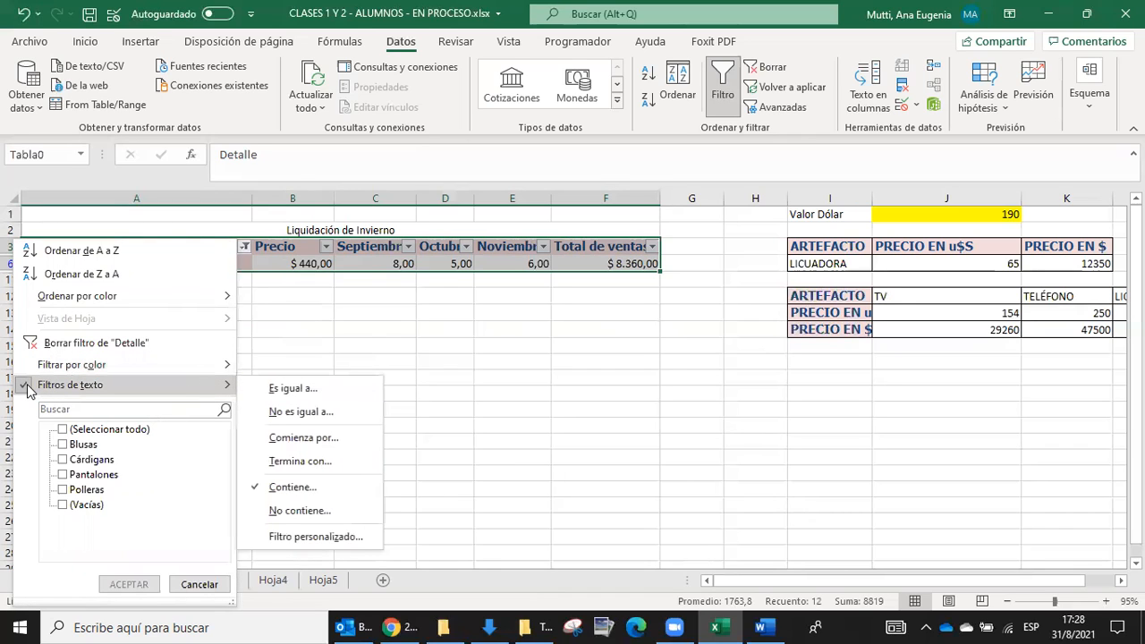
left_click(293, 487)
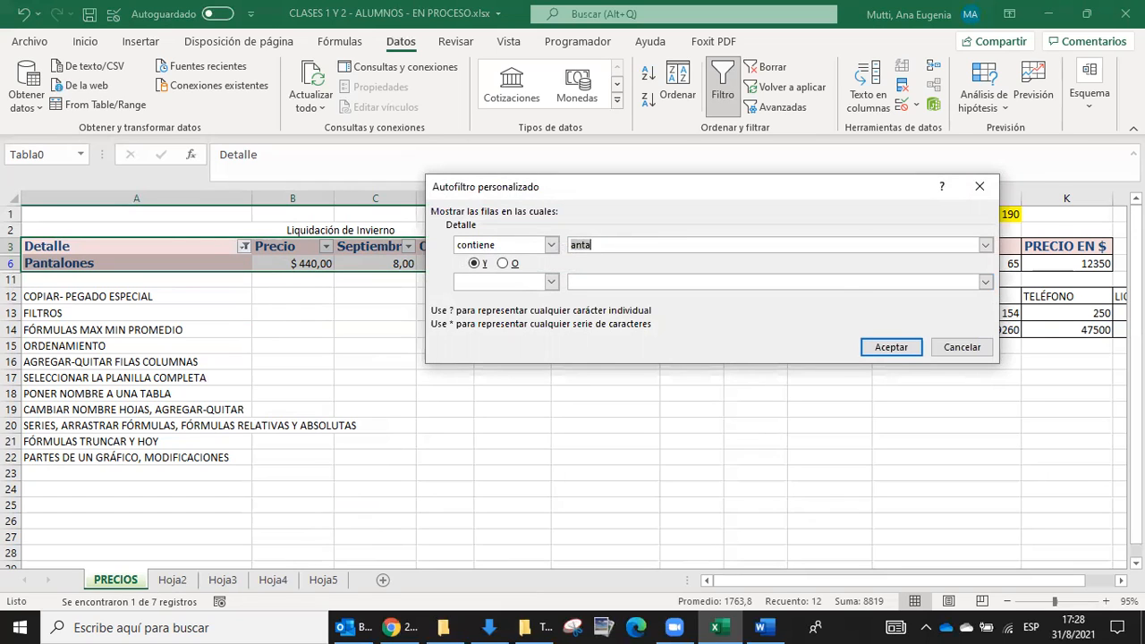
left_click(985, 244)
key("Down")
key("Return")
left_click(867, 350)
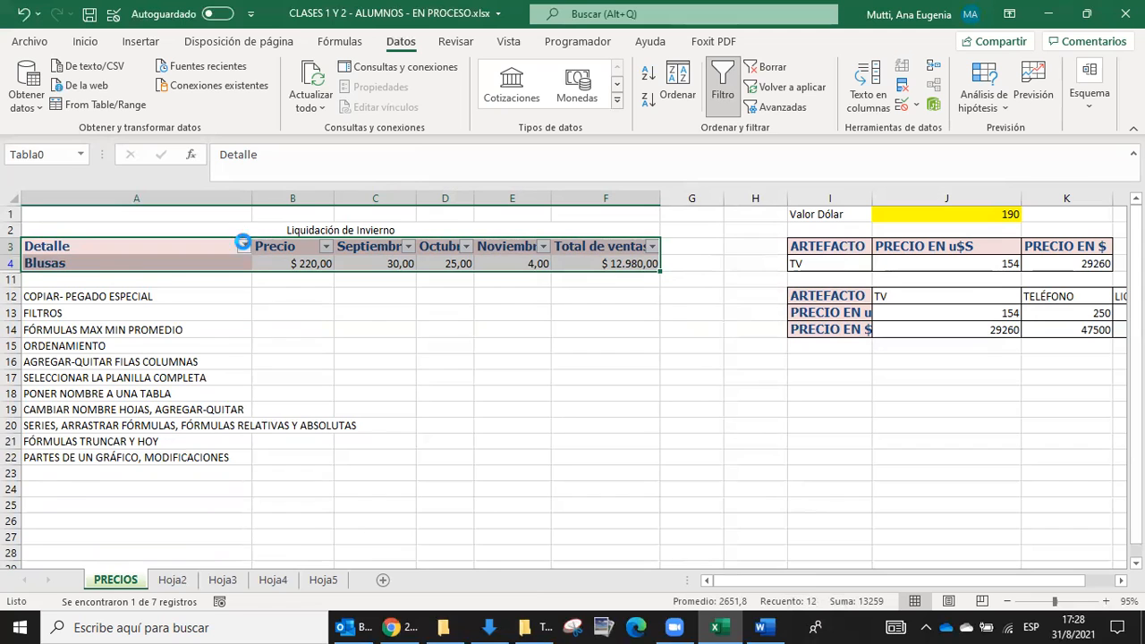
Step: Show every row of the sales table again by selecting all items in the Detalle filter
left_click(243, 246)
left_click(89, 430)
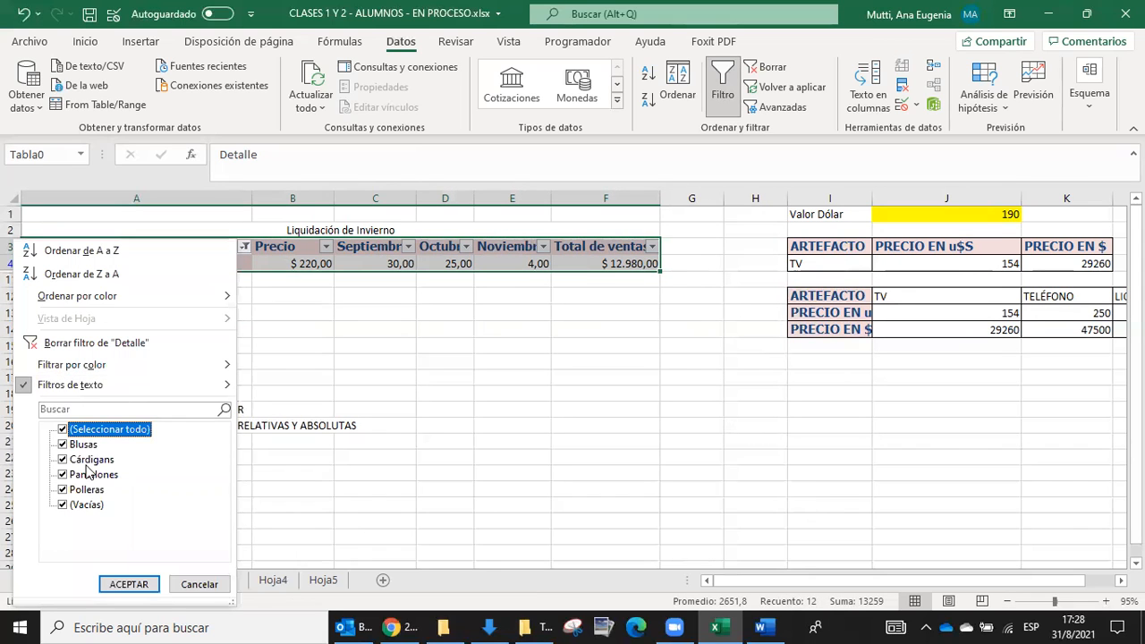
left_click(129, 583)
left_click(321, 285)
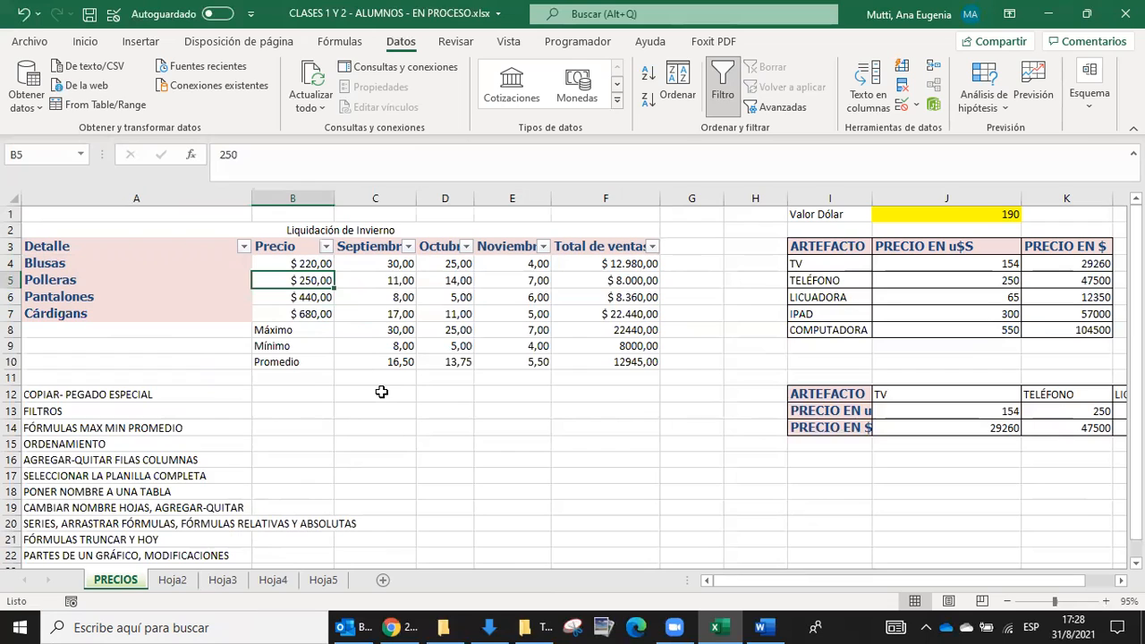
Step: Filter the Precio column with a number filter for values between 300 and 500
left_click(327, 249)
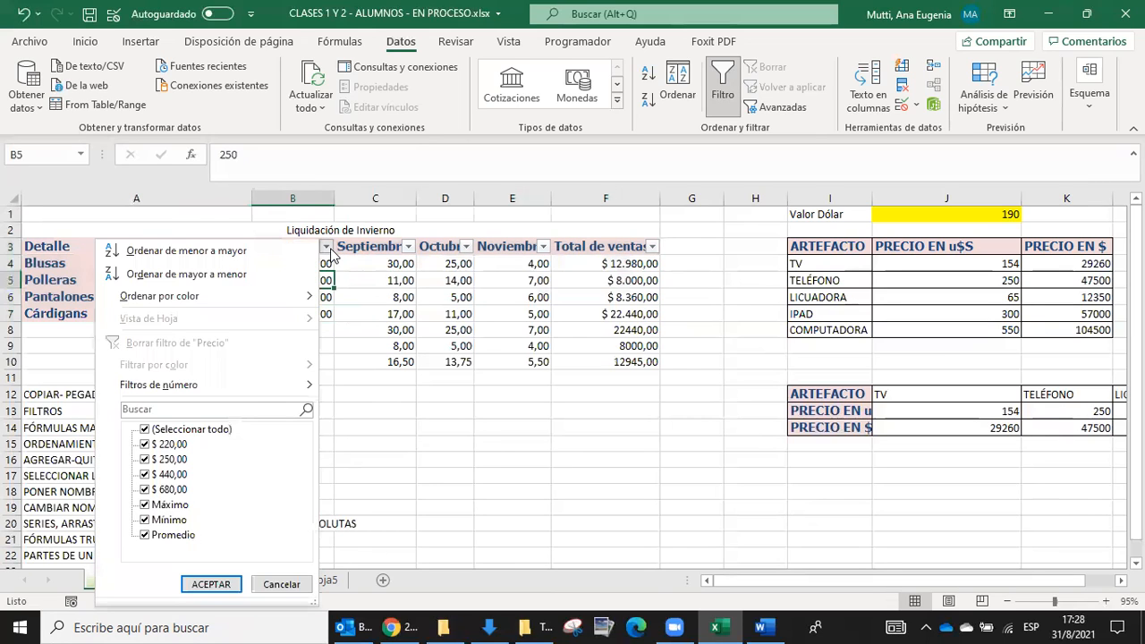
mouse_move(272, 391)
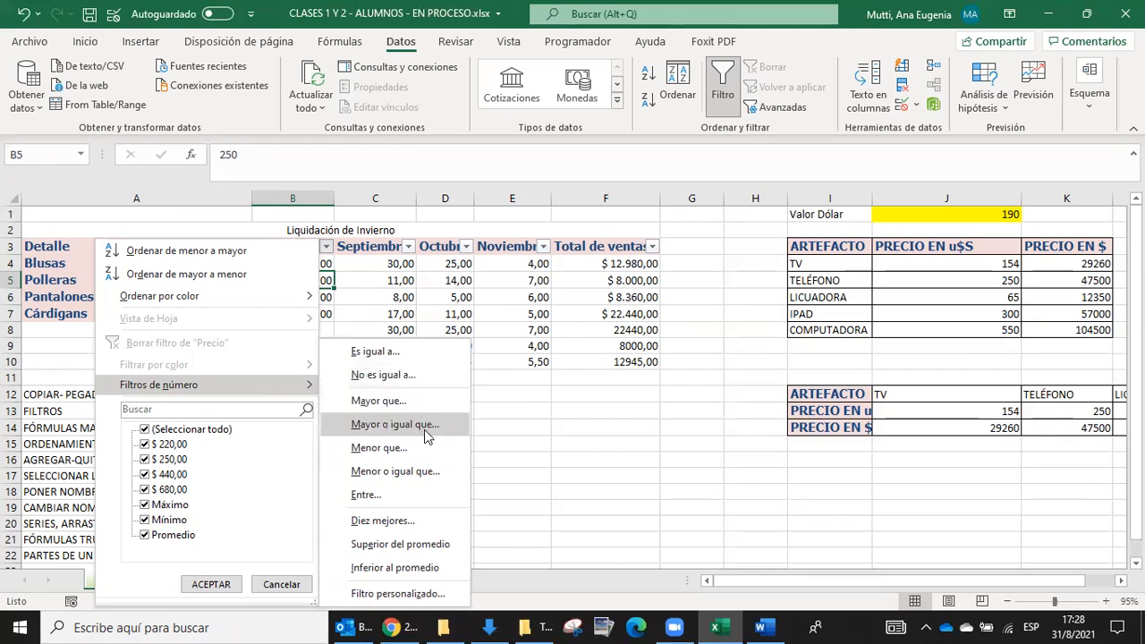
left_click(399, 500)
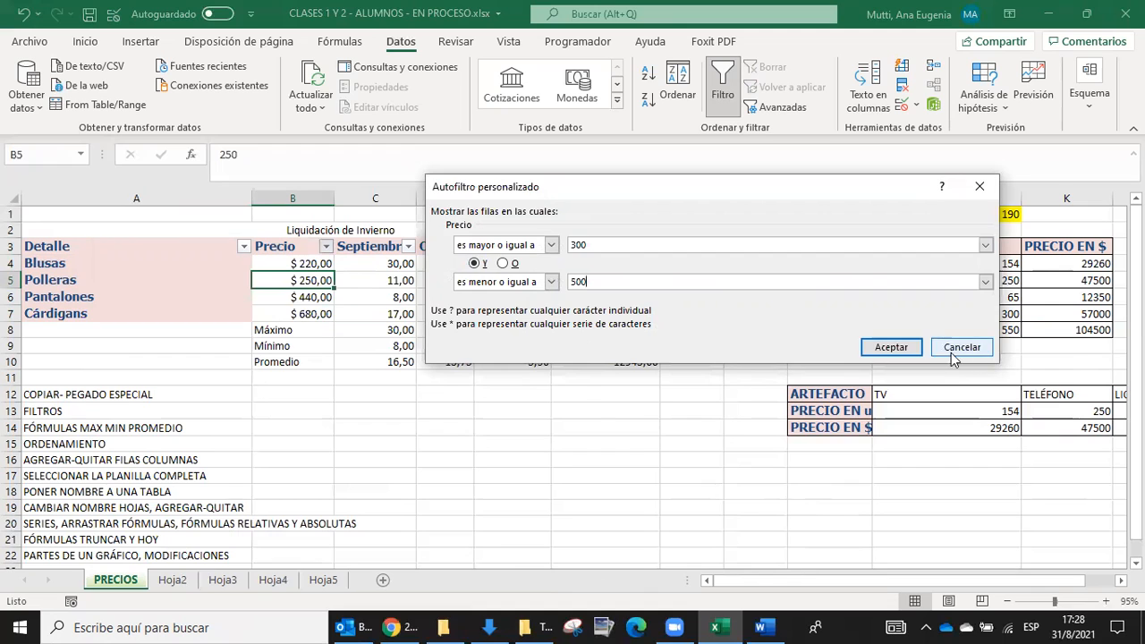
left_click(912, 348)
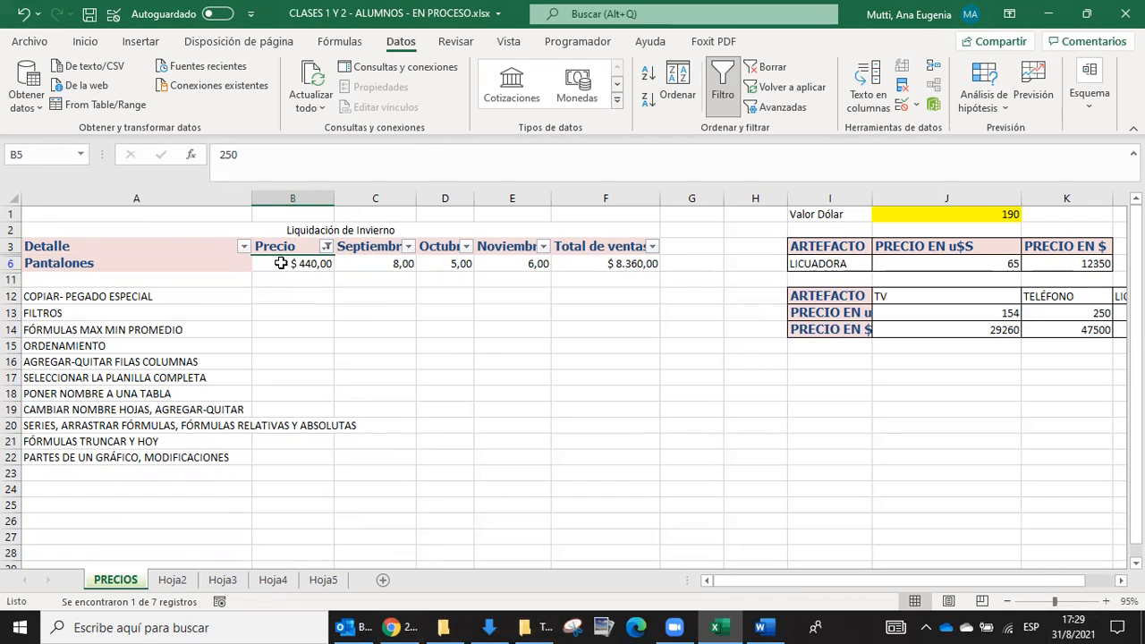
Step: Turn off filtering on the sales table and turn it on again from the Detalle header
left_click(729, 83)
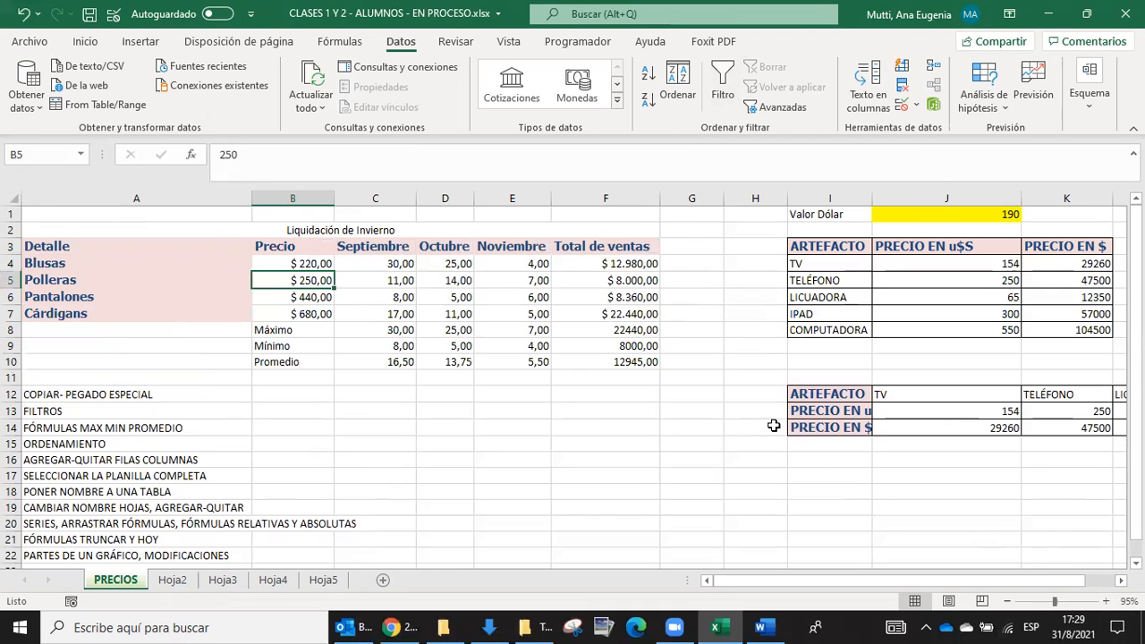
key("Up")
key("Up")
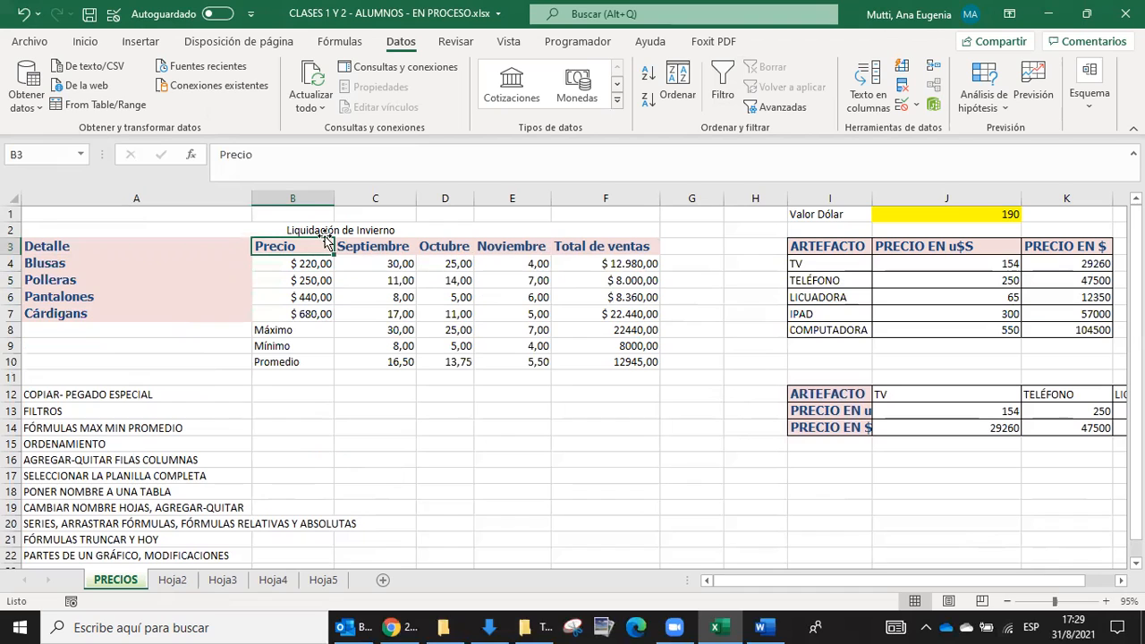
left_click_drag(212, 247, 194, 304)
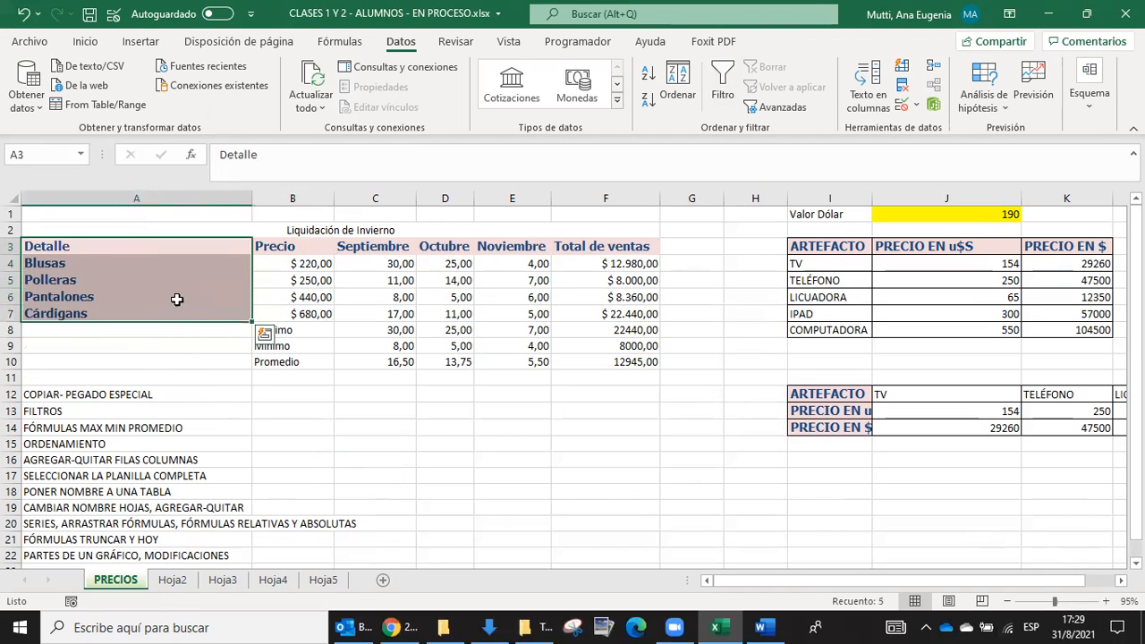
left_click(243, 244)
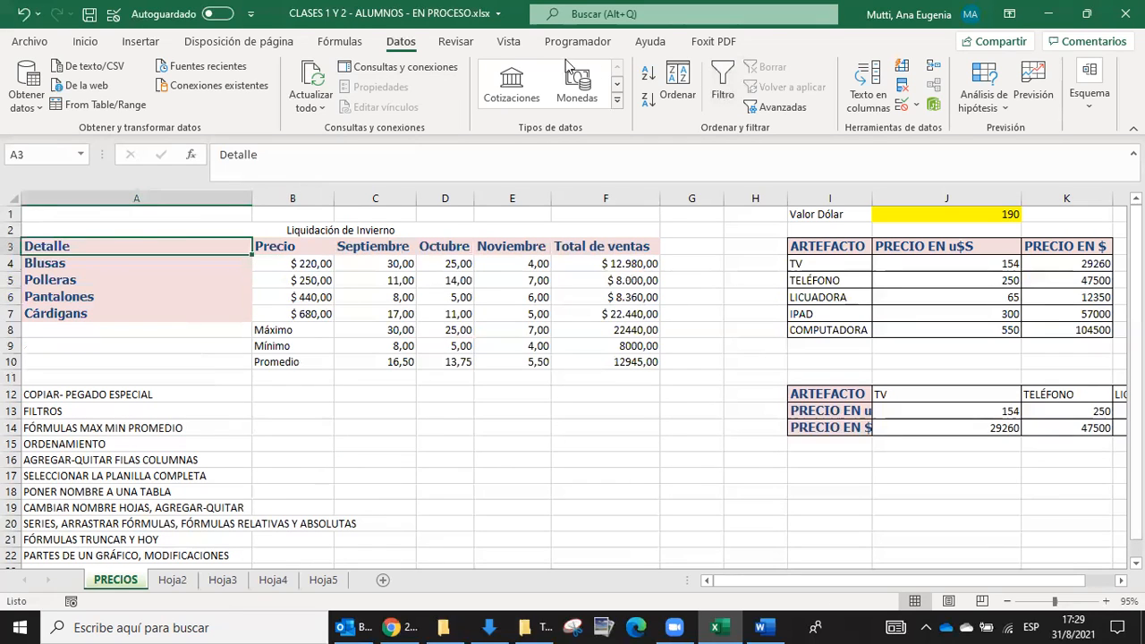
left_click(721, 78)
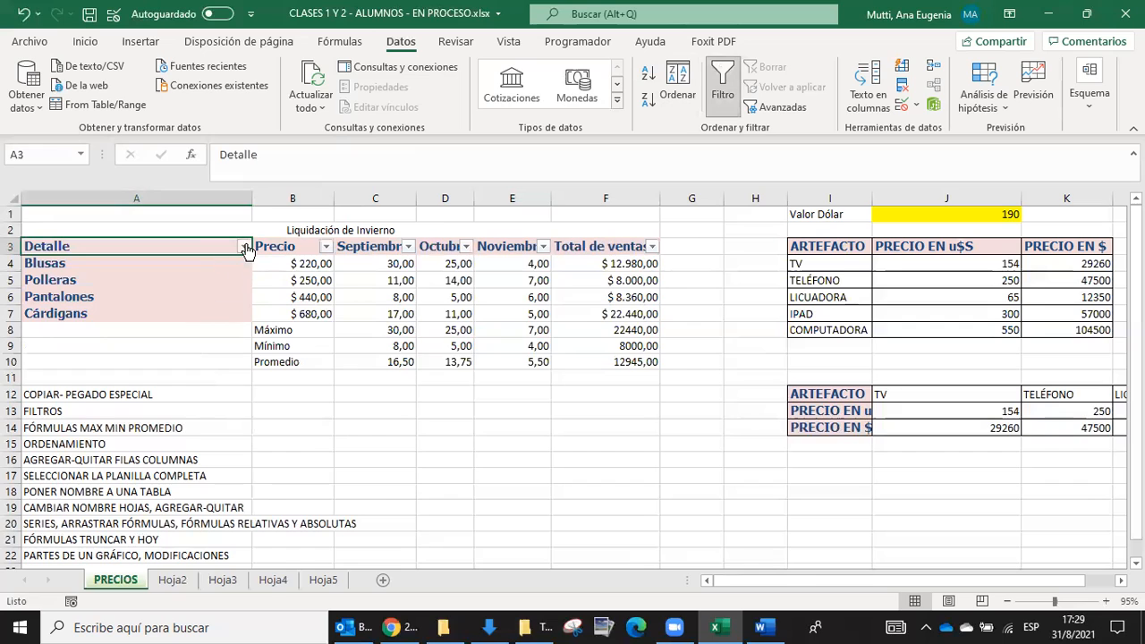
Step: Compare the text filter options of the Detalle column with the number filter options of the Precio column
left_click(244, 245)
mouse_move(197, 389)
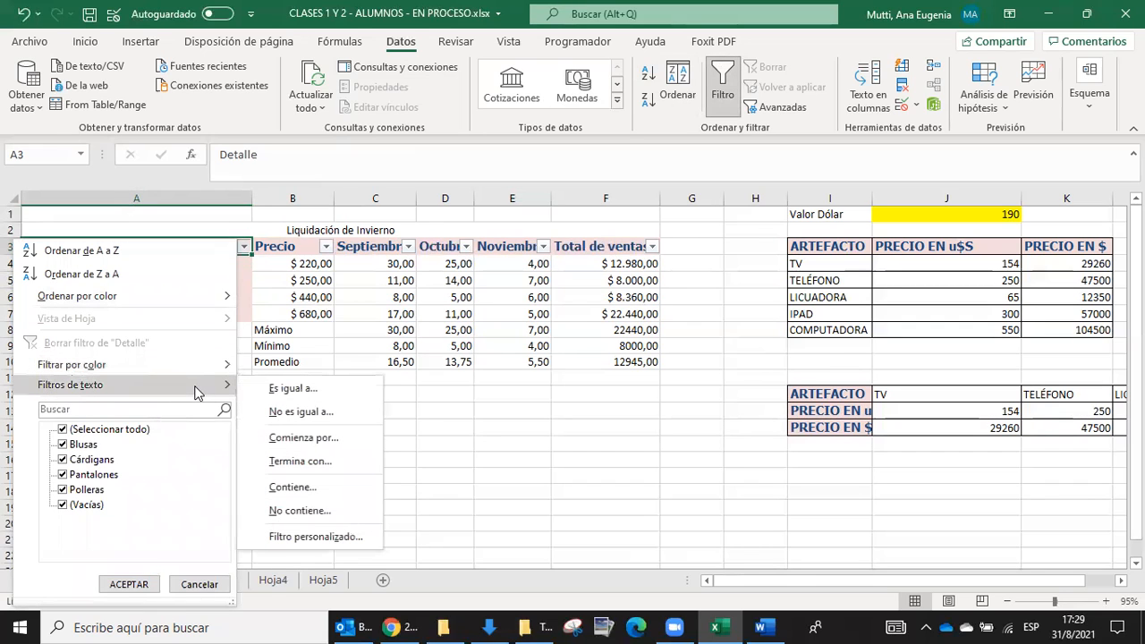
left_click(323, 255)
left_click(325, 245)
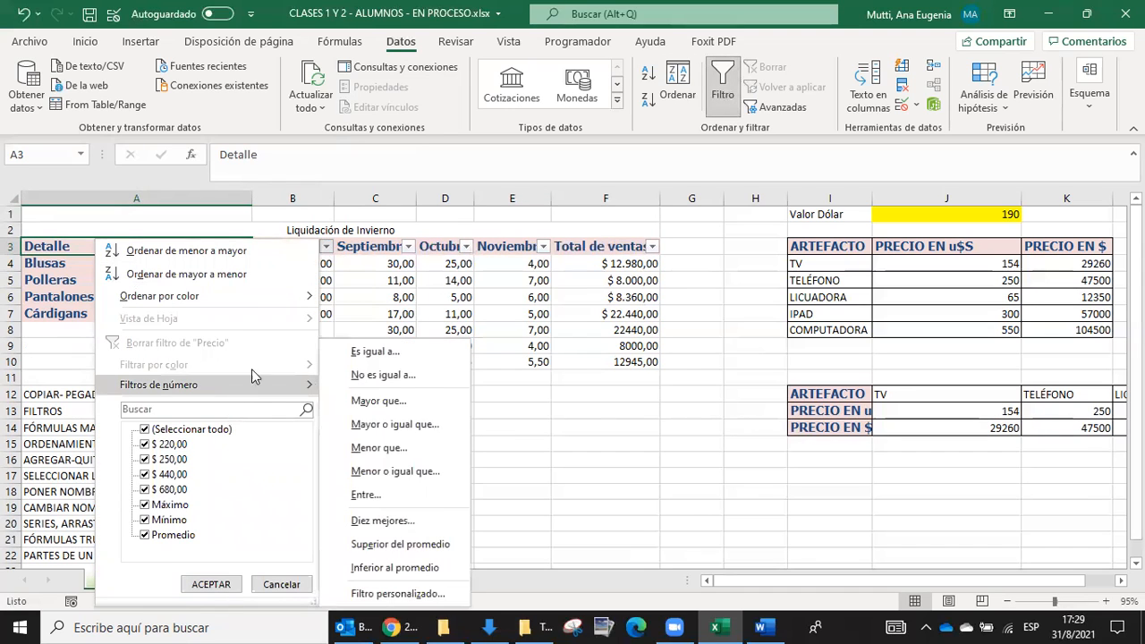
left_click(491, 457)
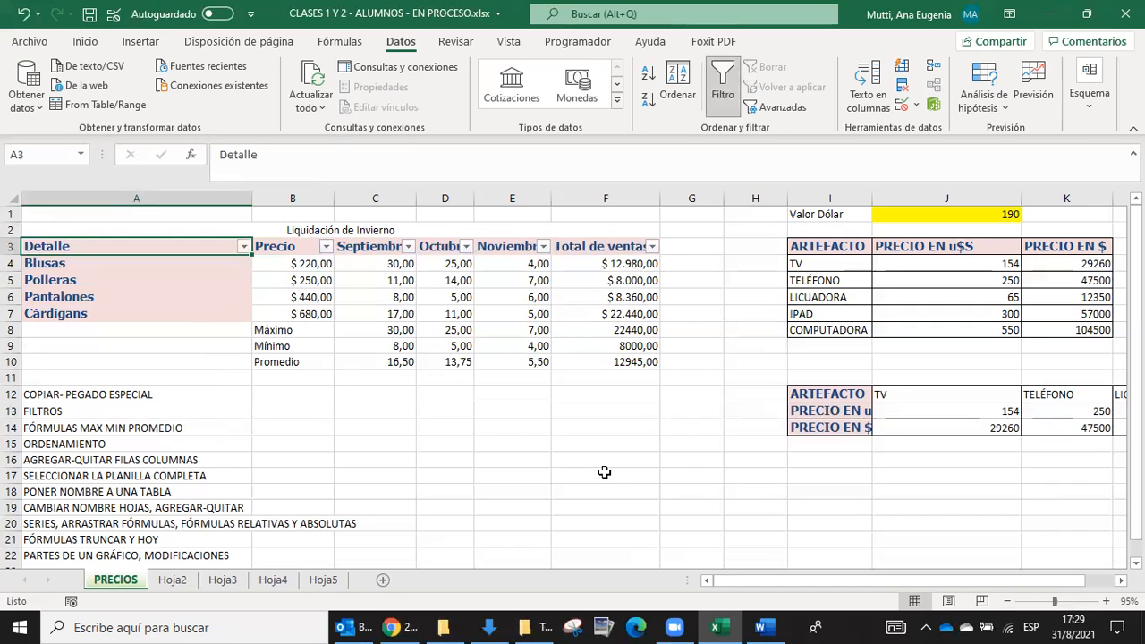
Step: Point out the FILTROS topic and inspect the advanced filter settings for the sales table without applying them
left_click(83, 394)
left_click(93, 425)
left_click(89, 411)
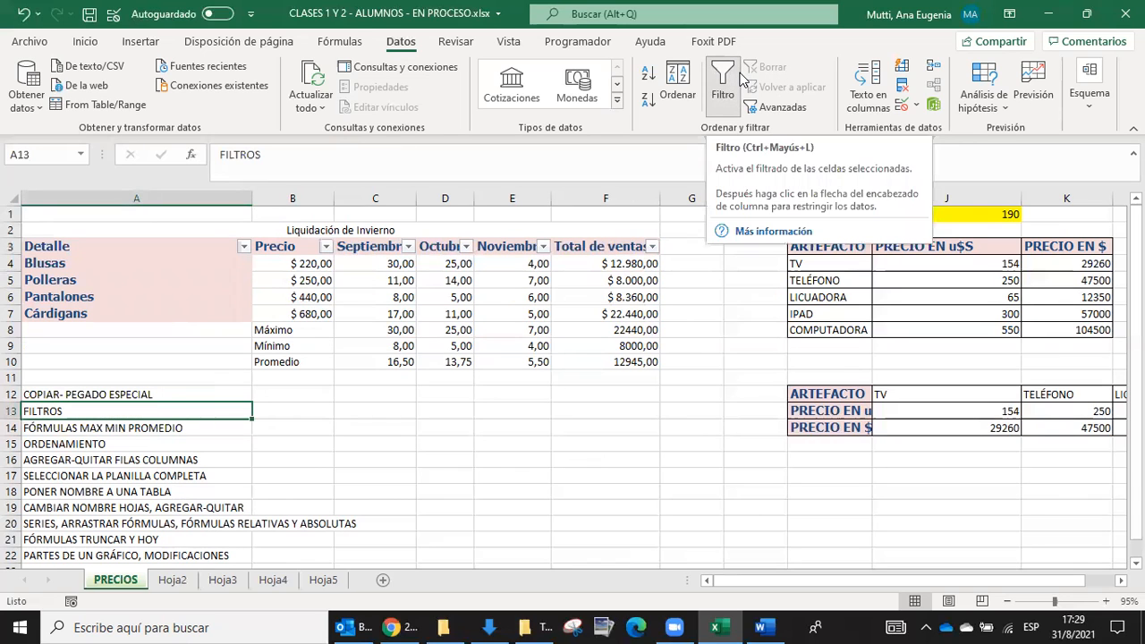
left_click(752, 107)
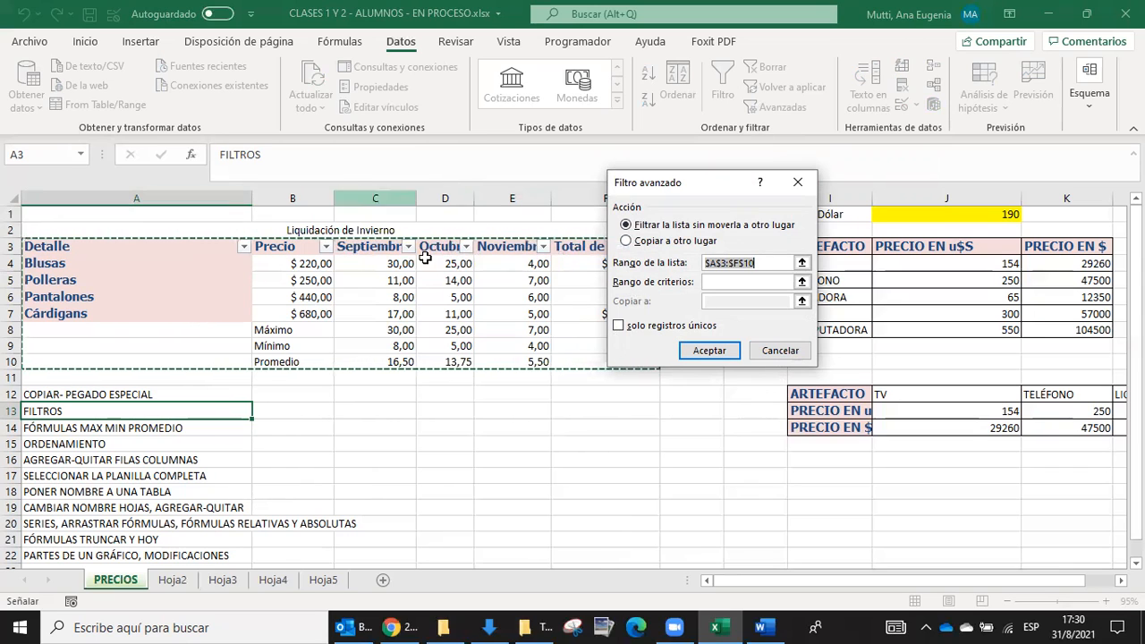
left_click(763, 353)
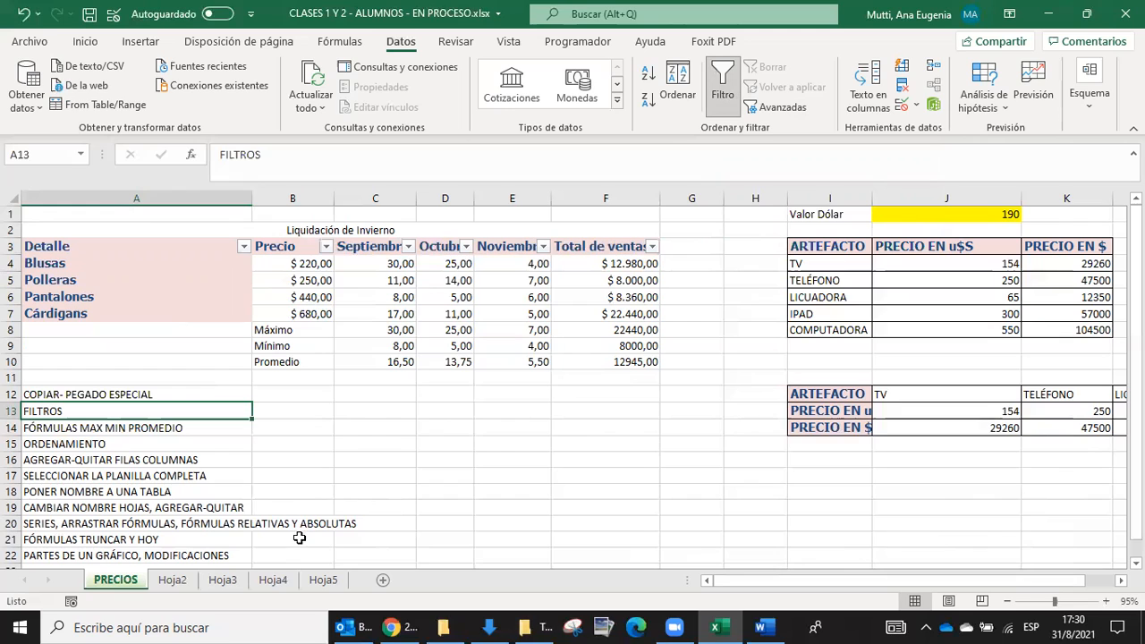
Step: Demonstrate selecting the entire PRECIOS worksheet, and clear the selection
left_click(193, 476)
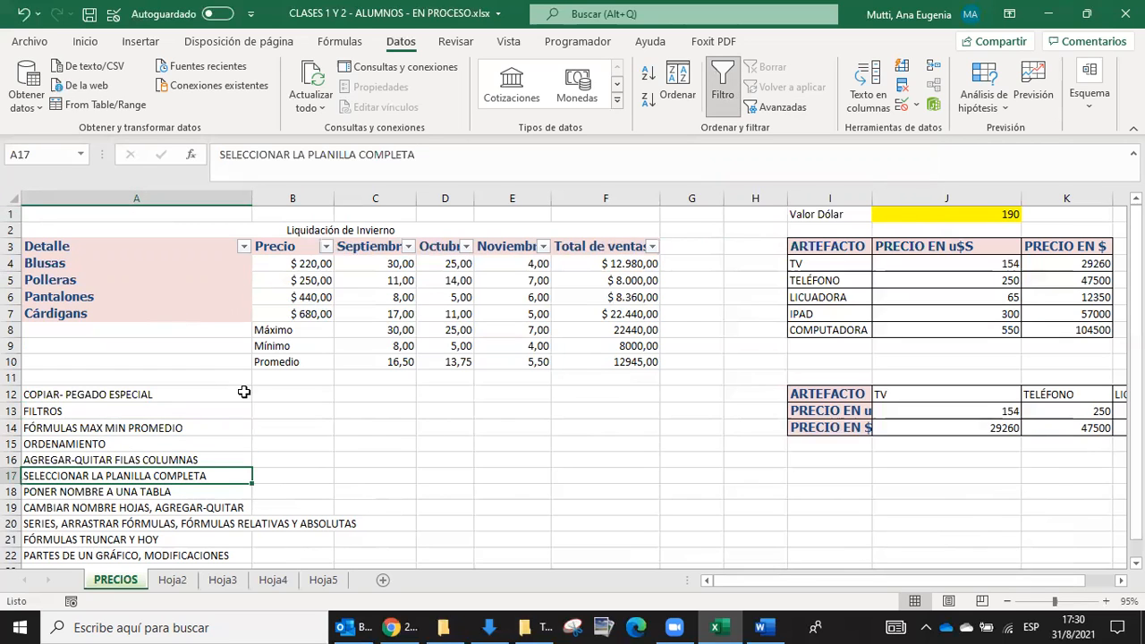
left_click(10, 198)
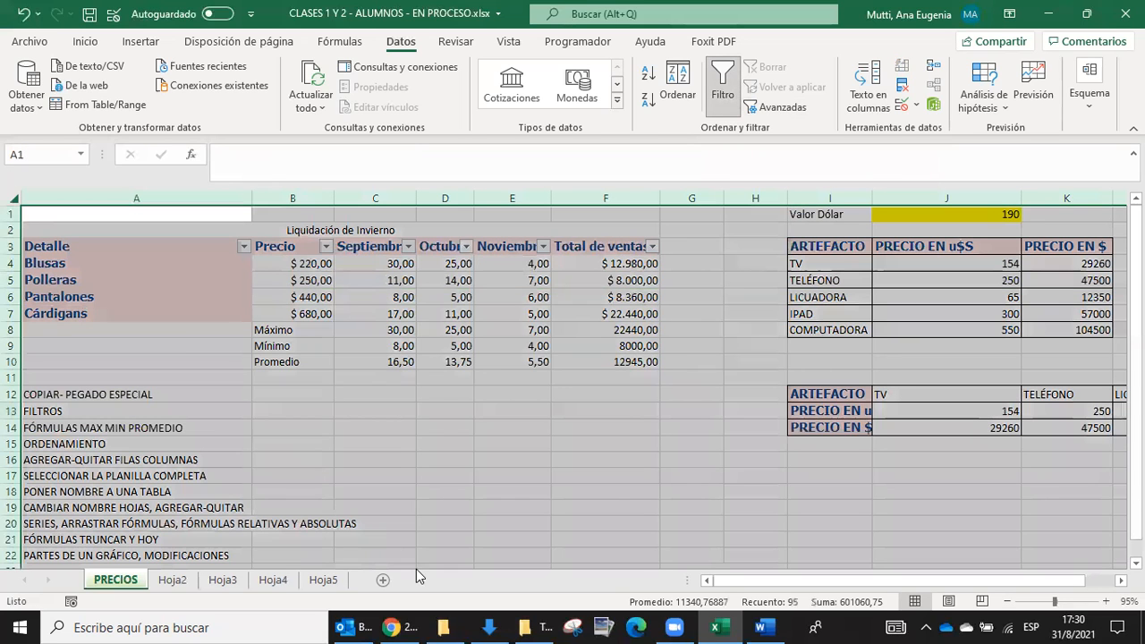
left_click(419, 475)
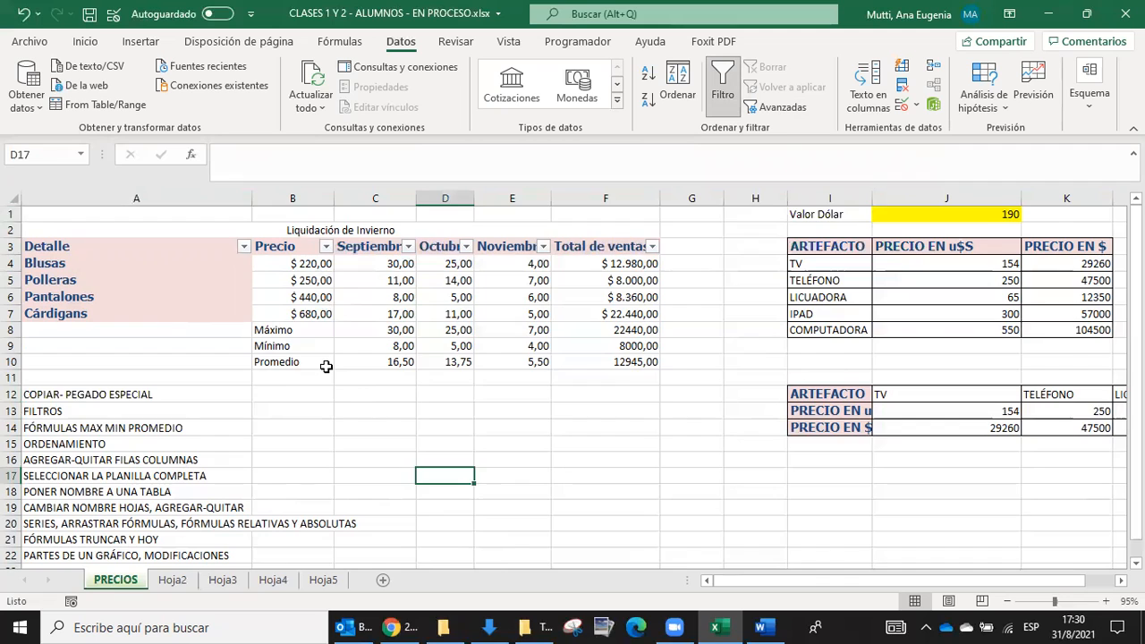
Step: Open Hoja2, and switch to the CLASES 1 Y 2 document in Word to review the first exercise's instructions
scroll(326, 367, "down", 1)
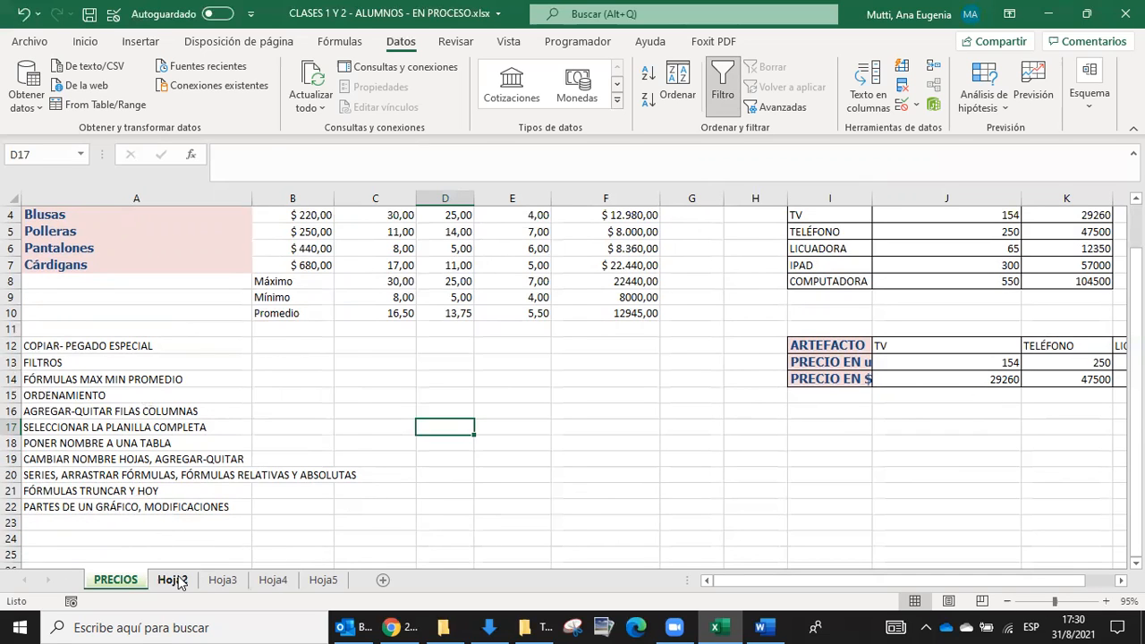
left_click(165, 580)
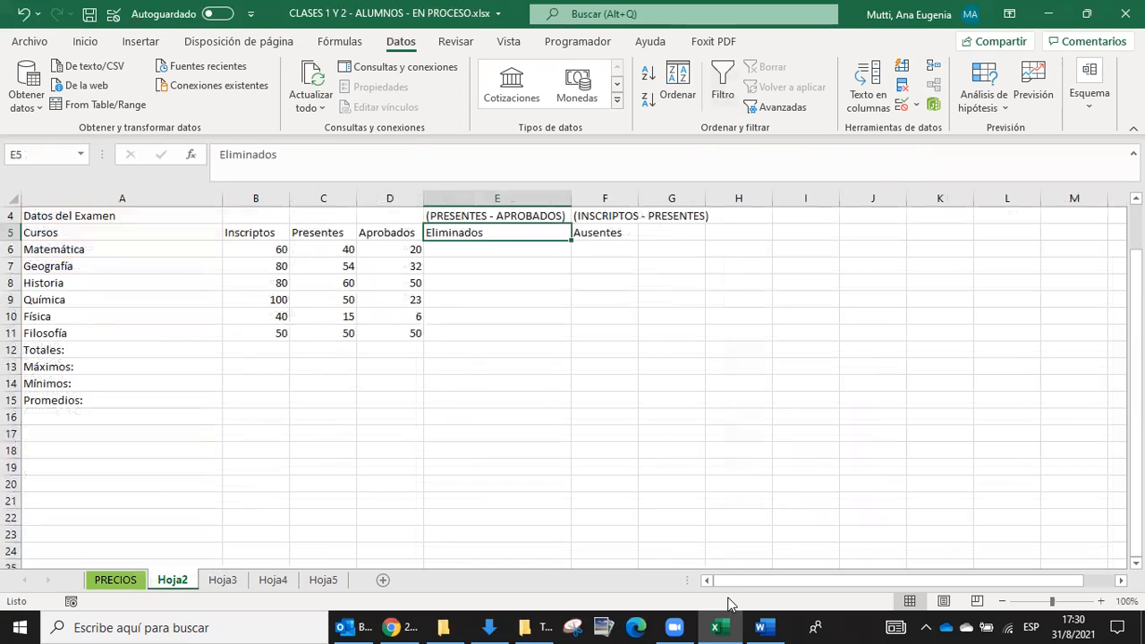
left_click(761, 626)
scroll(792, 397, "up", 15)
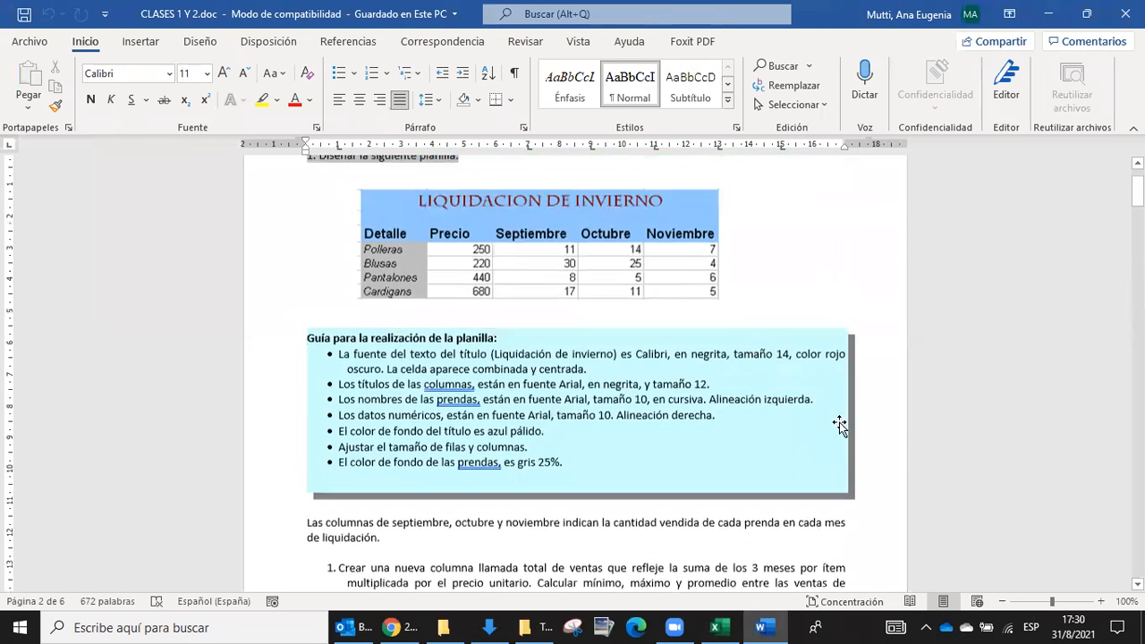
scroll(840, 422, "up", 2)
scroll(819, 345, "down", 8)
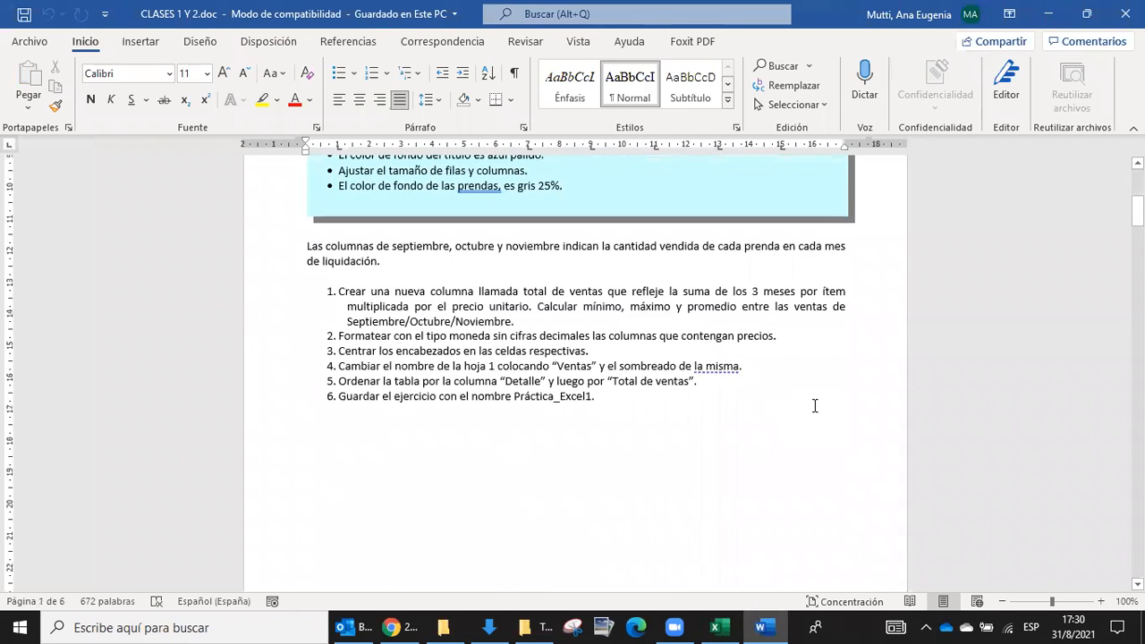
scroll(817, 394, "down", 8)
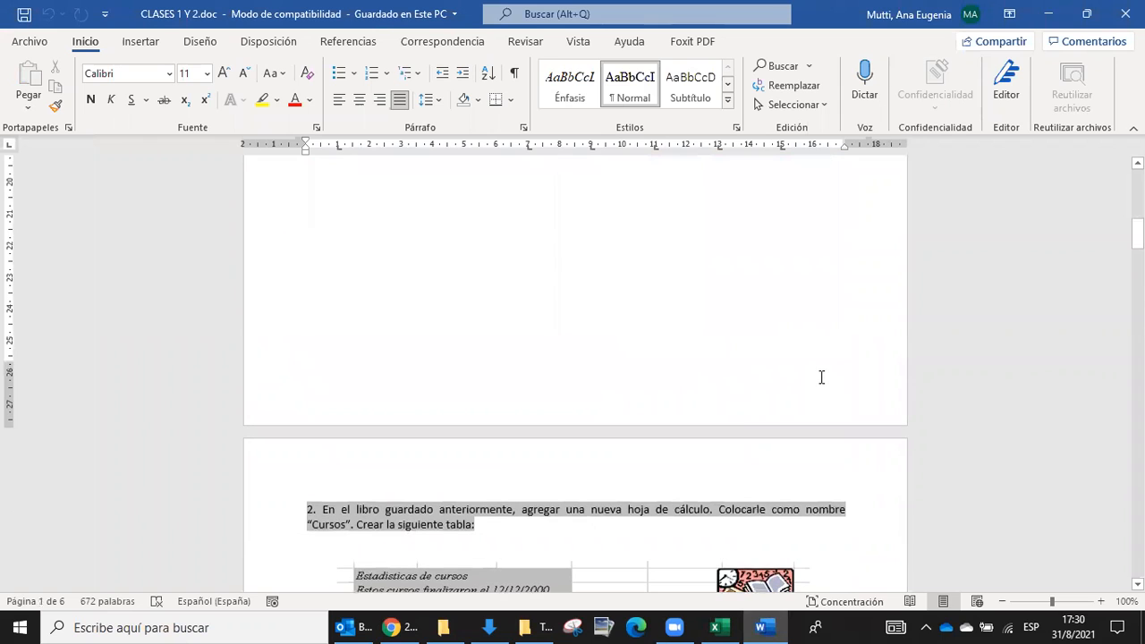
Step: Check the CLASES 1 Y 2 course folder in Chrome, and return to Word to examine exercise 2's Datos de Examen table
left_click(399, 624)
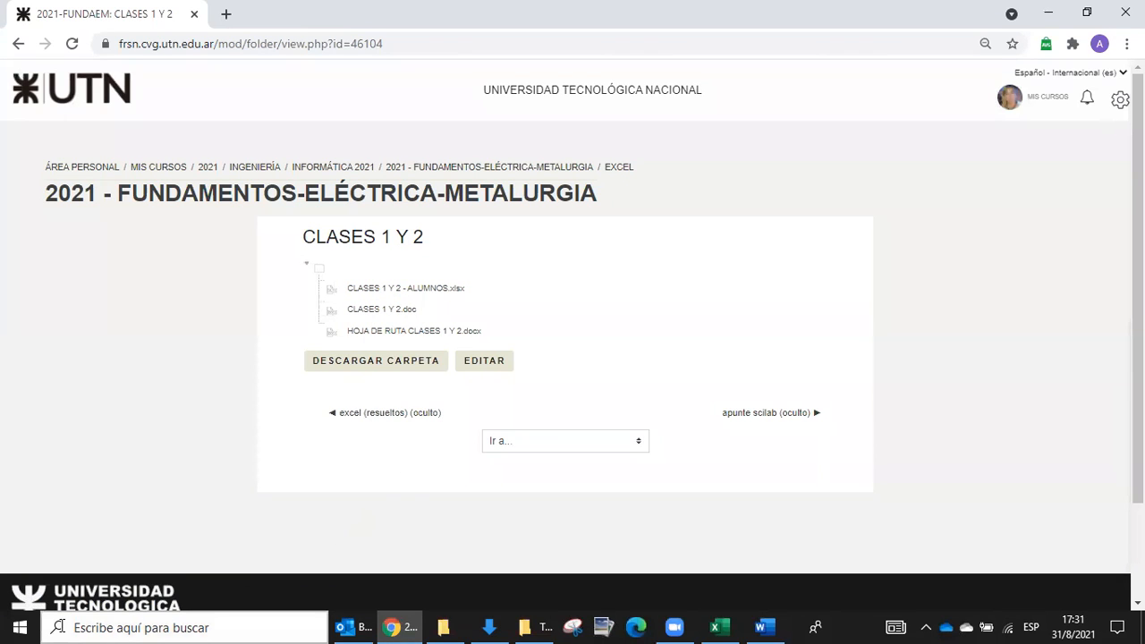
left_click(762, 627)
scroll(646, 317, "down", 2)
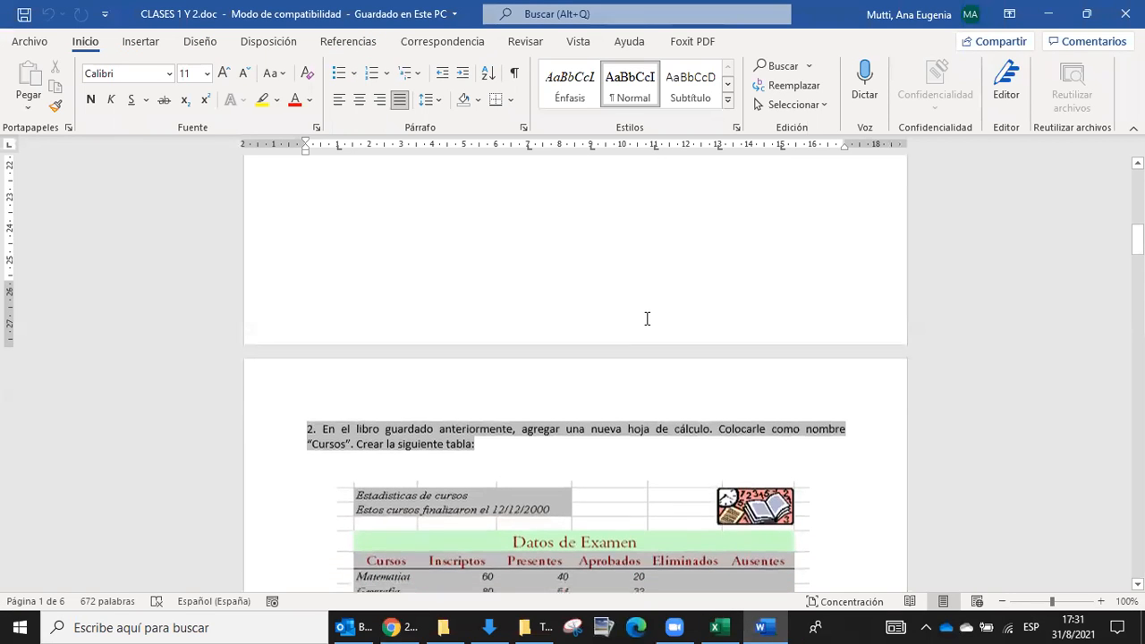
scroll(662, 355, "down", 4)
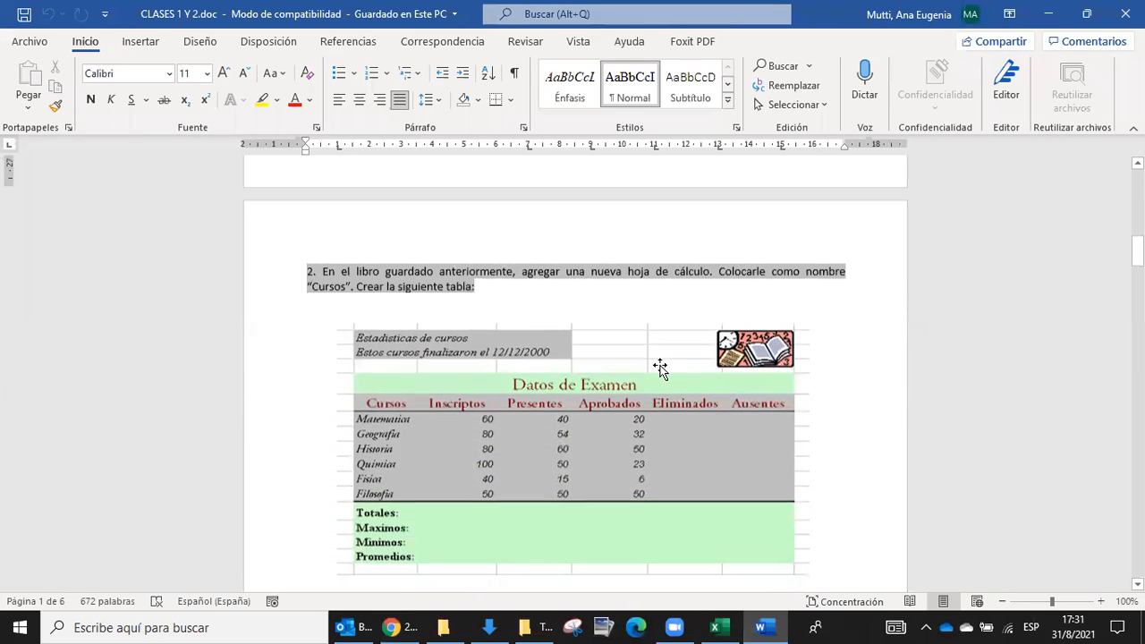
scroll(662, 363, "up", 12)
scroll(661, 363, "up", 7)
scroll(684, 375, "down", 14)
scroll(689, 378, "down", 12)
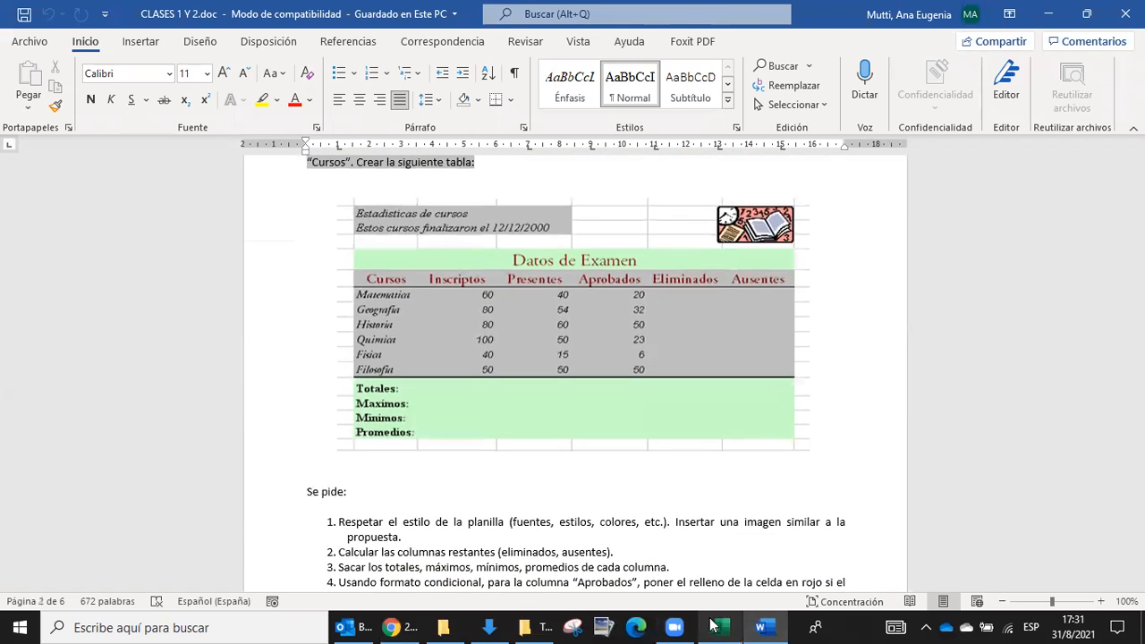
Step: Switch to Excel and highlight the calculation hints above the Eliminados and Ausentes headers on Hoja2
left_click(715, 626)
left_click(697, 331)
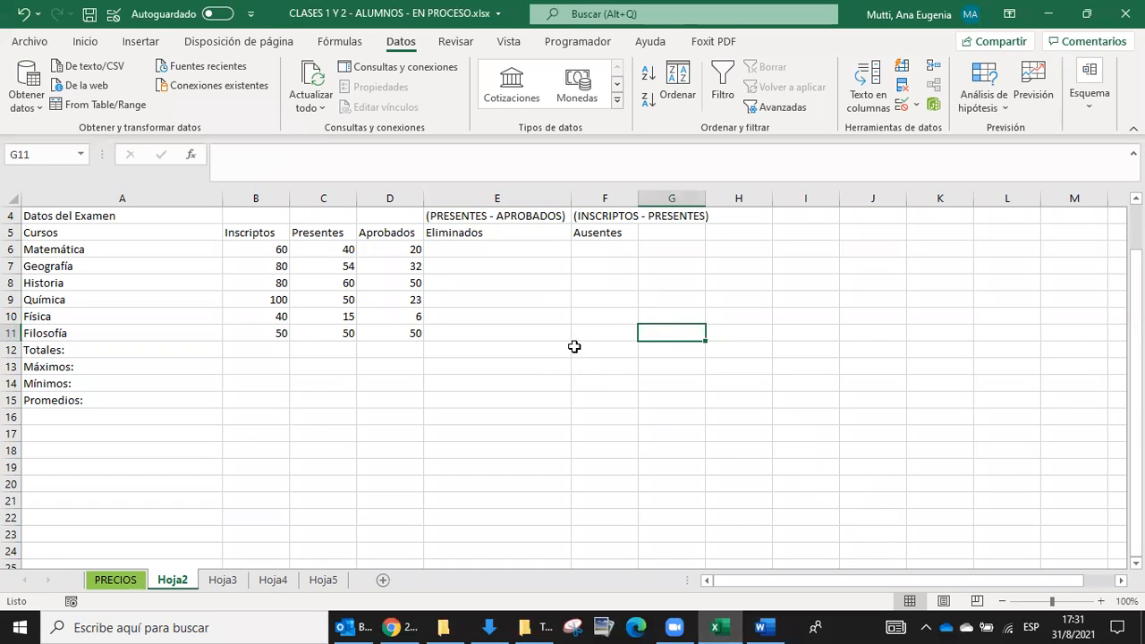
left_click_drag(480, 215, 685, 215)
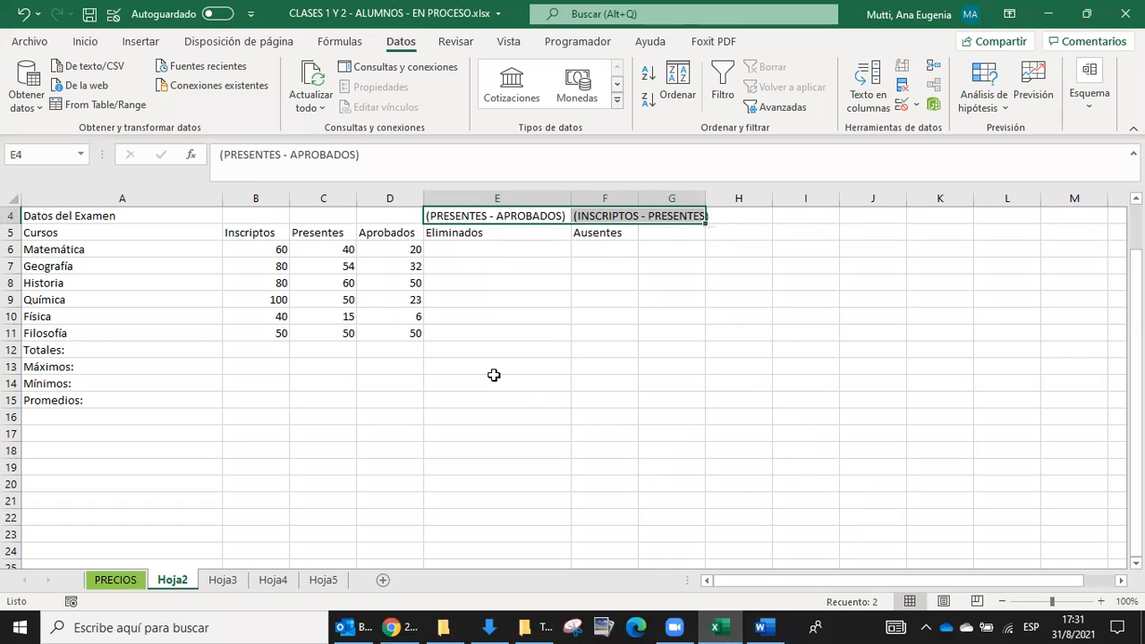
Step: Switch to Word and read exercise 2's numbered tasks, highlighting those on table style, renaming sheet 2 and saving the file
left_click(760, 626)
scroll(710, 407, "down", 2)
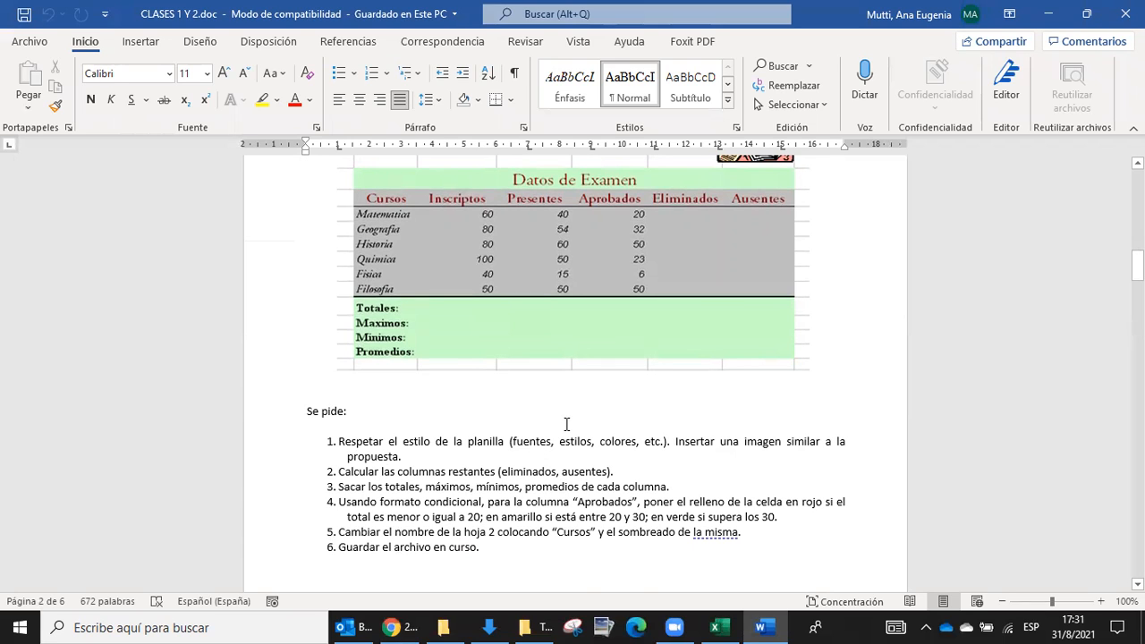
left_click_drag(435, 456, 331, 438)
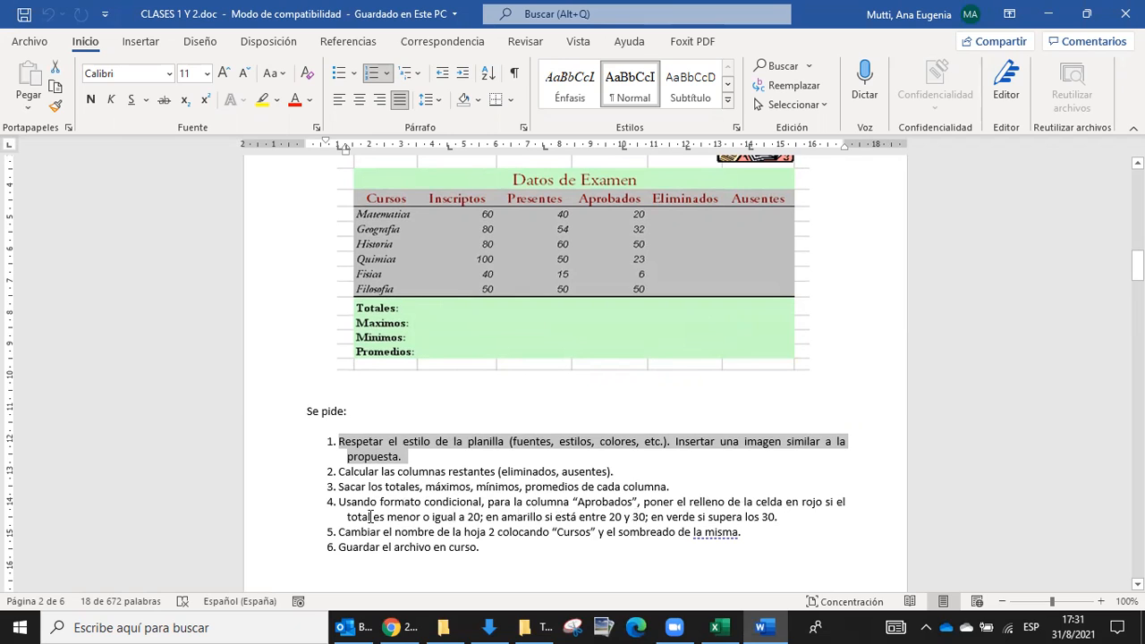
left_click_drag(723, 534, 339, 530)
left_click_drag(484, 551, 332, 546)
scroll(741, 420, "down", 1)
scroll(716, 433, "up", 2)
scroll(715, 433, "down", 1)
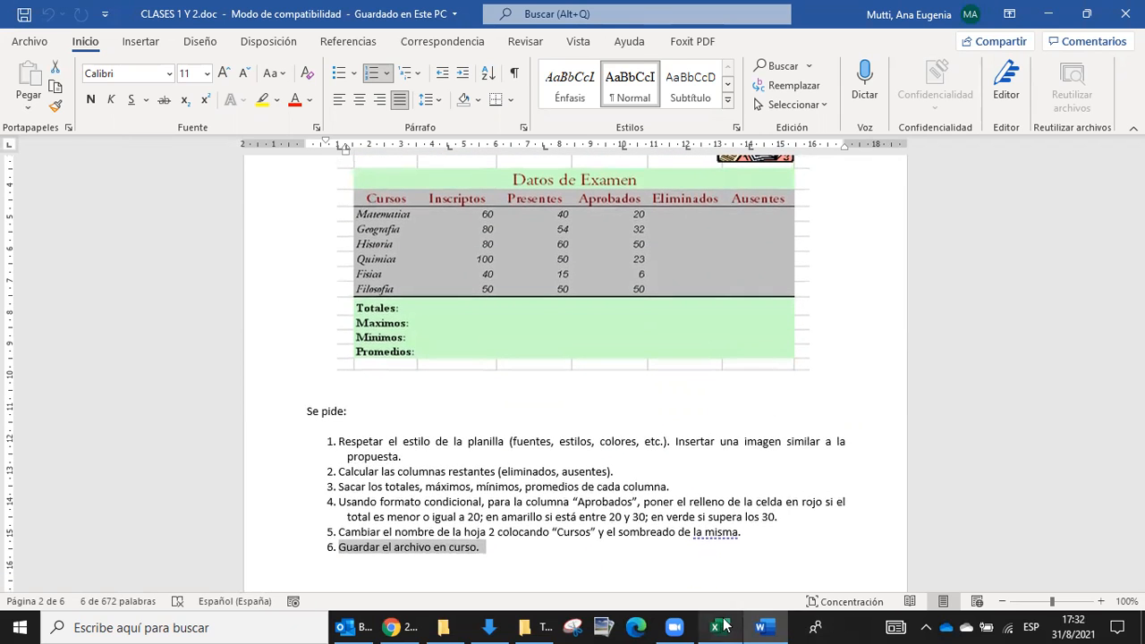
Step: Switch to Excel and calculate Matemática's Eliminados in E6 of Hoja2 with the formula =C6-D6
left_click(715, 627)
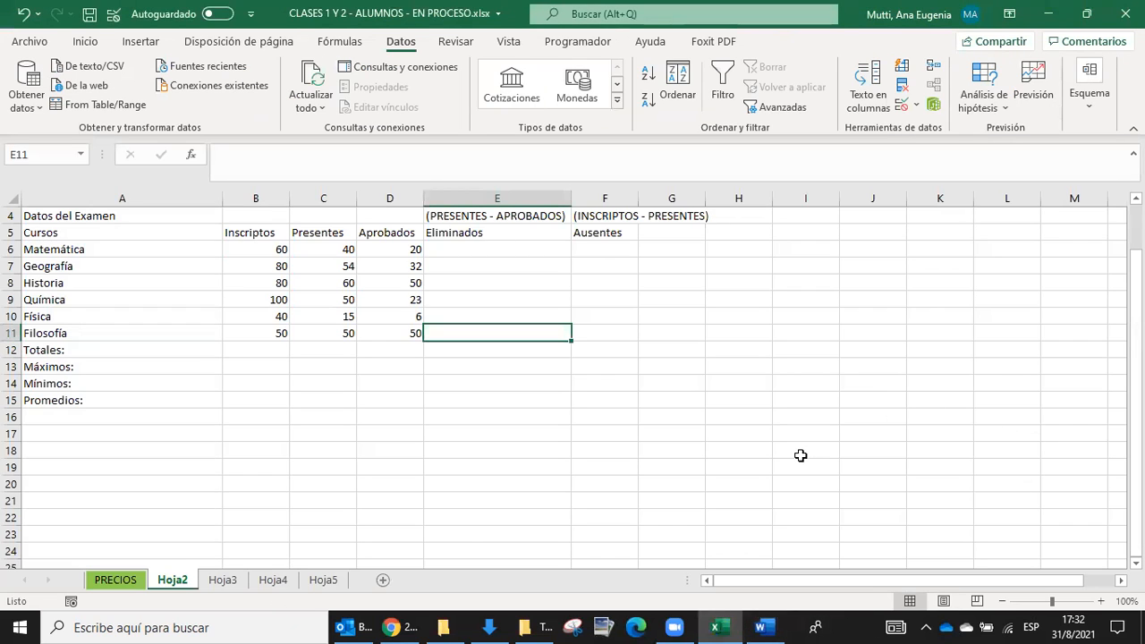
left_click(483, 250)
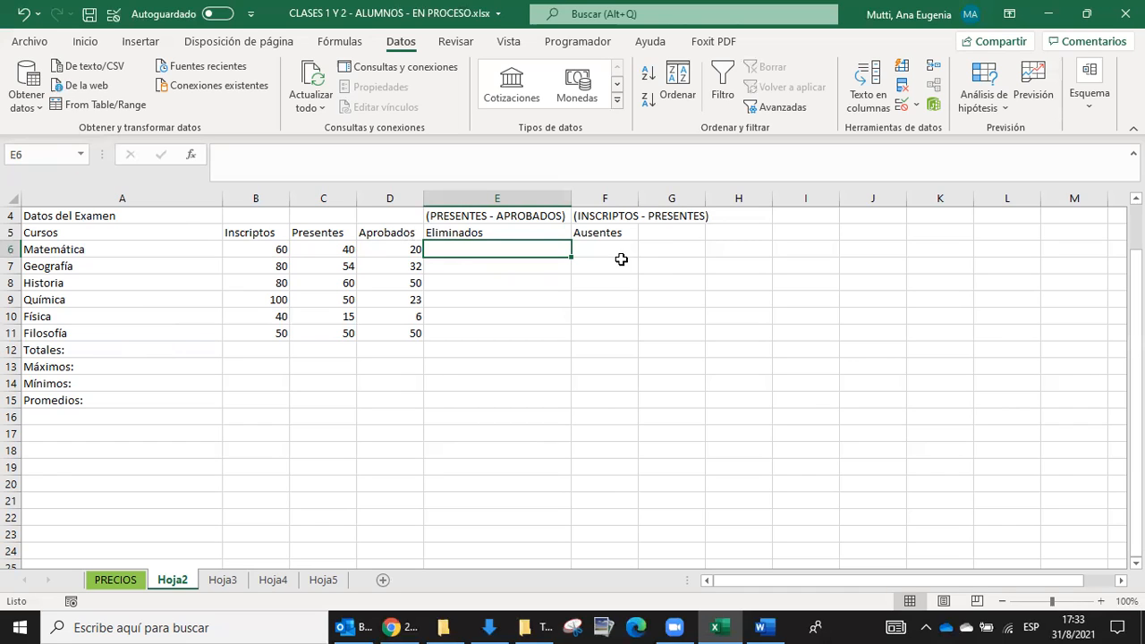
type("=")
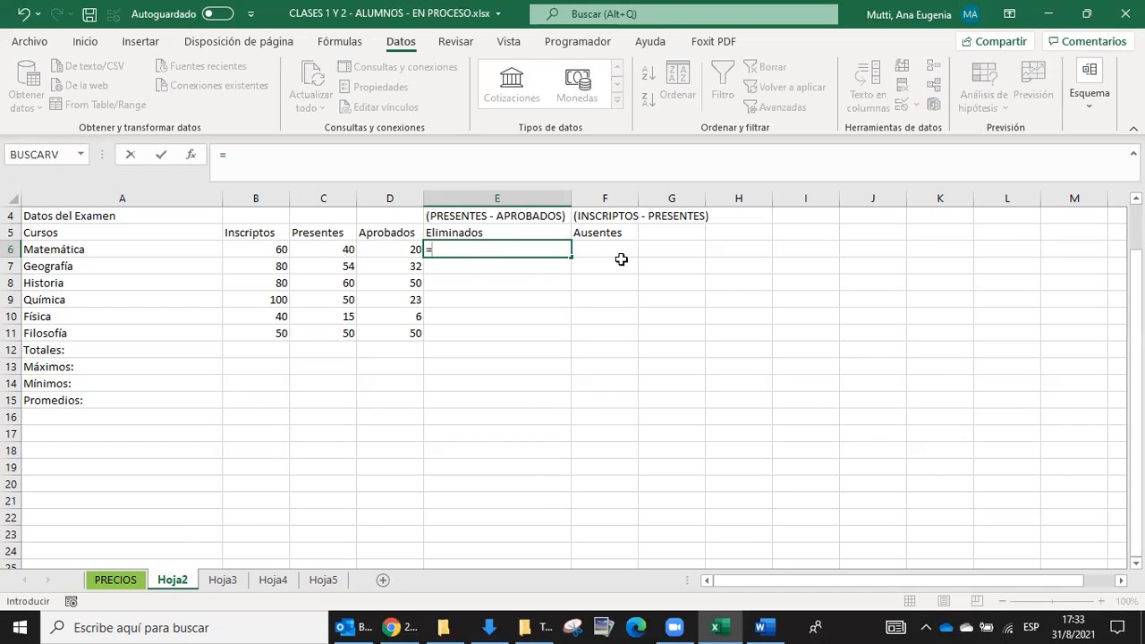
left_click(317, 246)
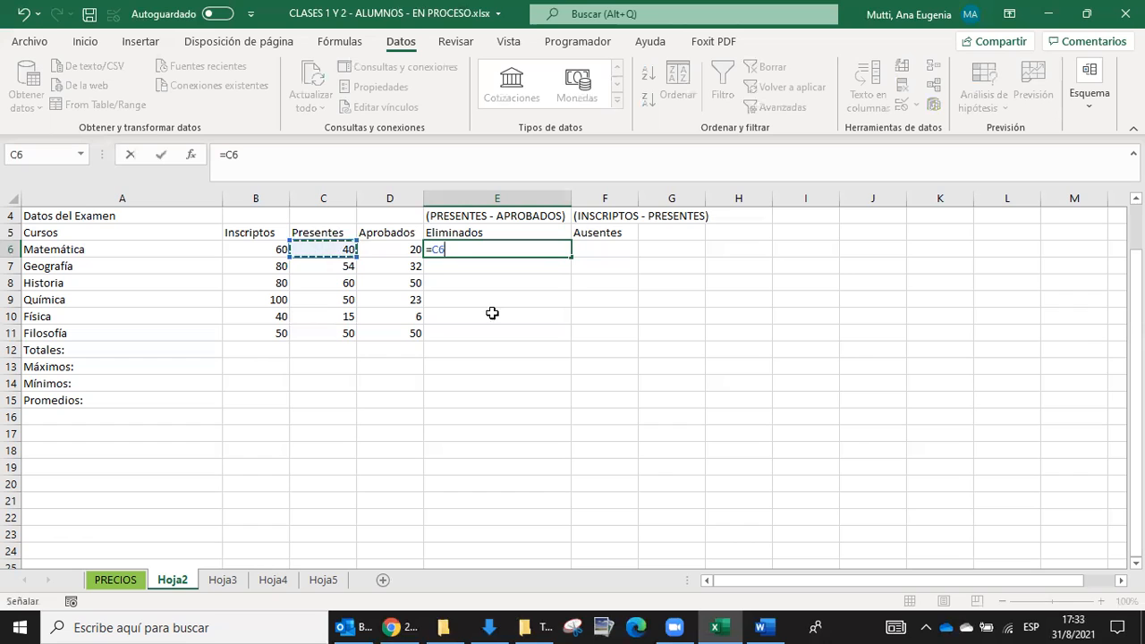
type("-")
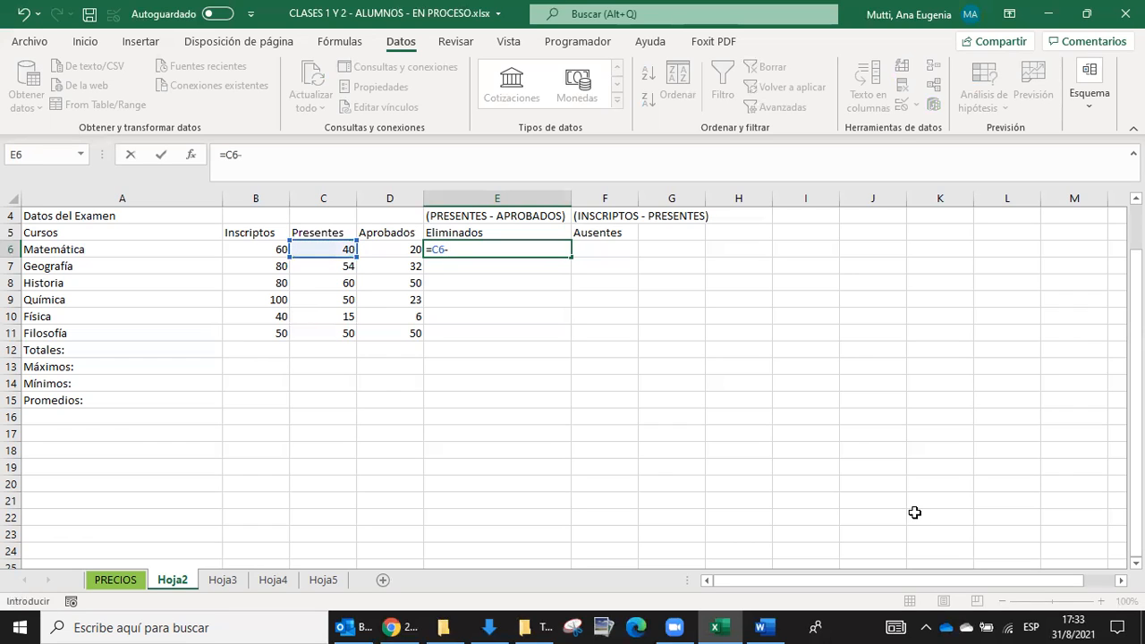
left_click(380, 251)
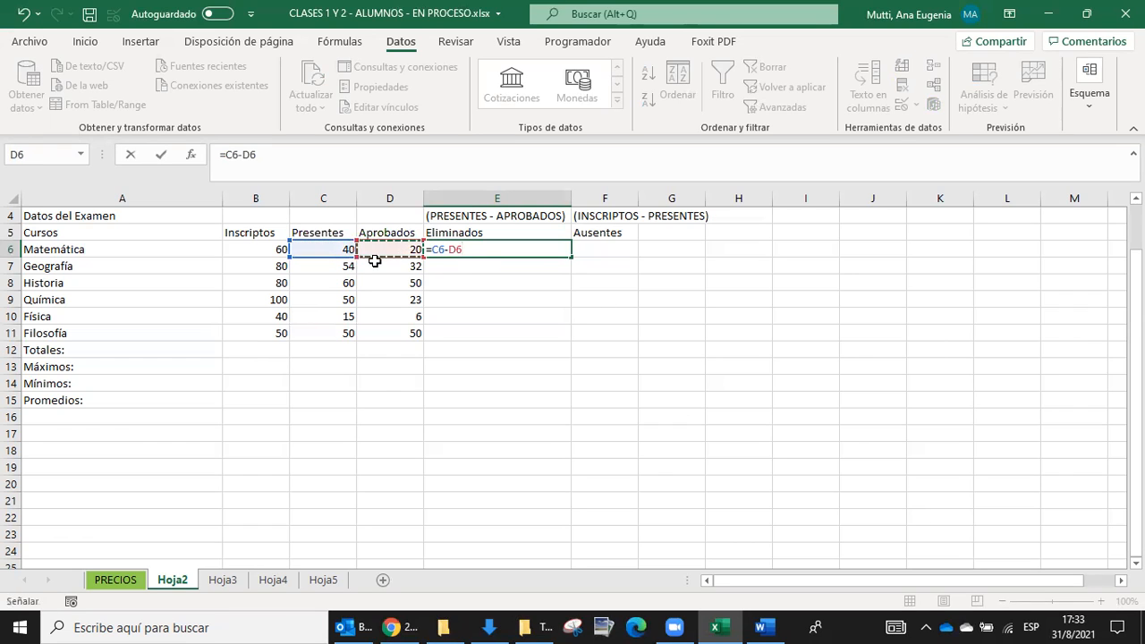
key("Return")
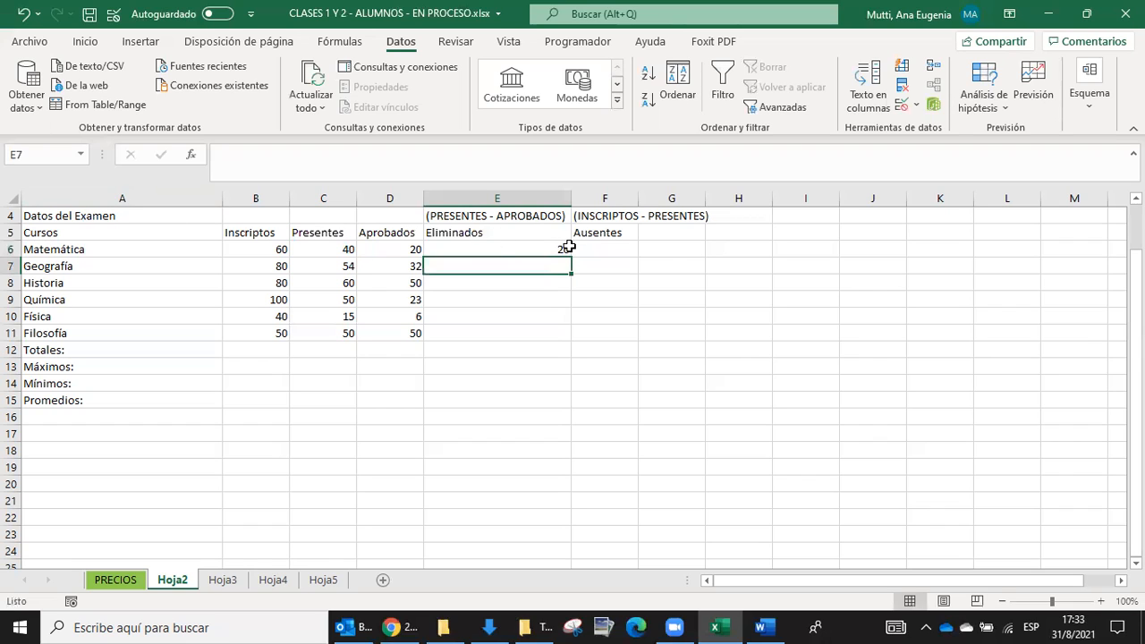
Step: Calculate Matemática's Ausentes in F6 by subtracting Presentes from Inscriptos with the formula =B6-C6
left_click(612, 248)
type("=")
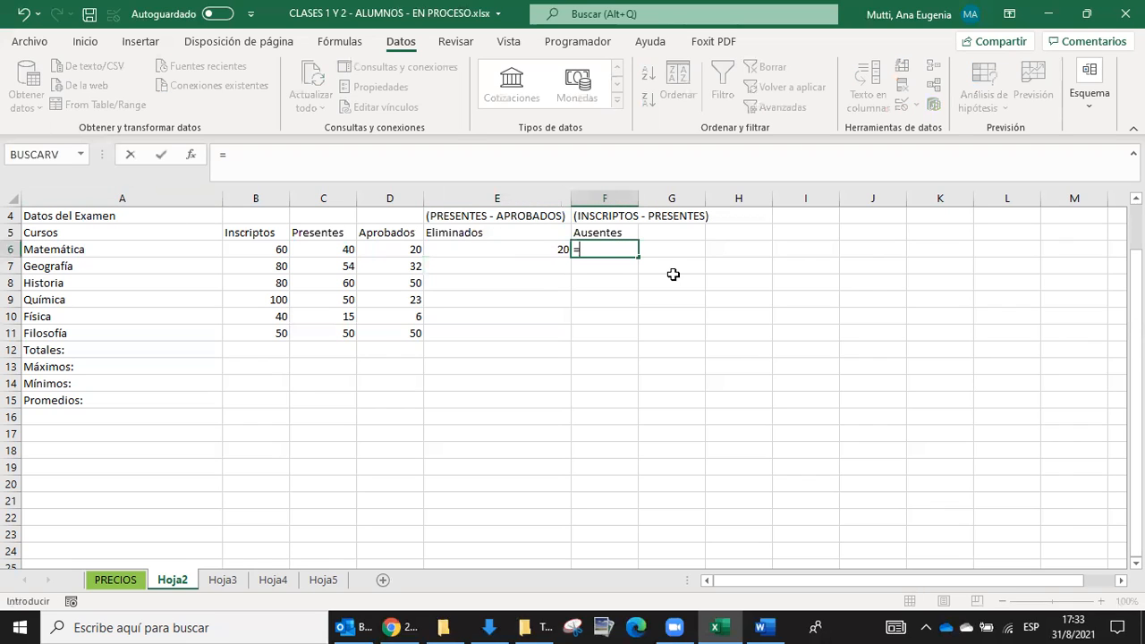
left_click(256, 247)
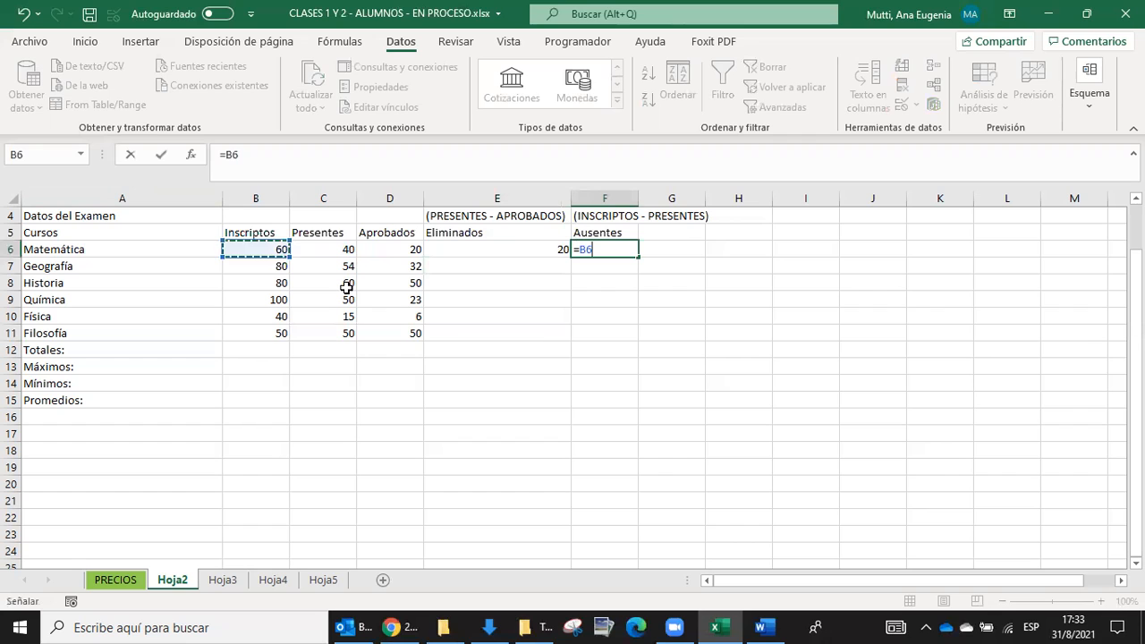
type("-")
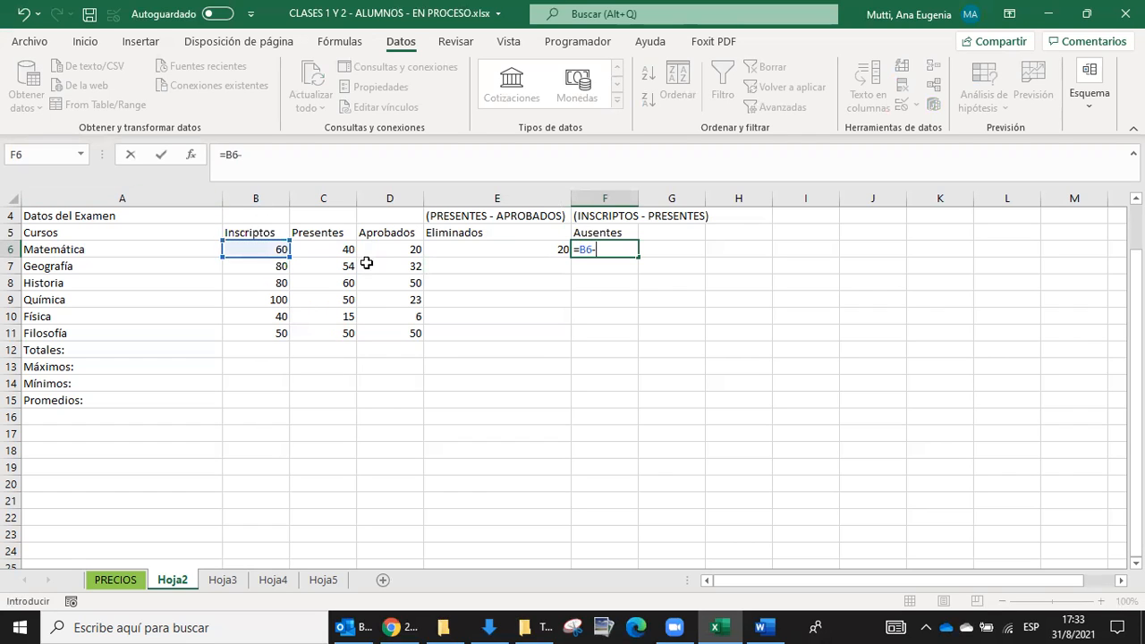
left_click(349, 253)
key("Return")
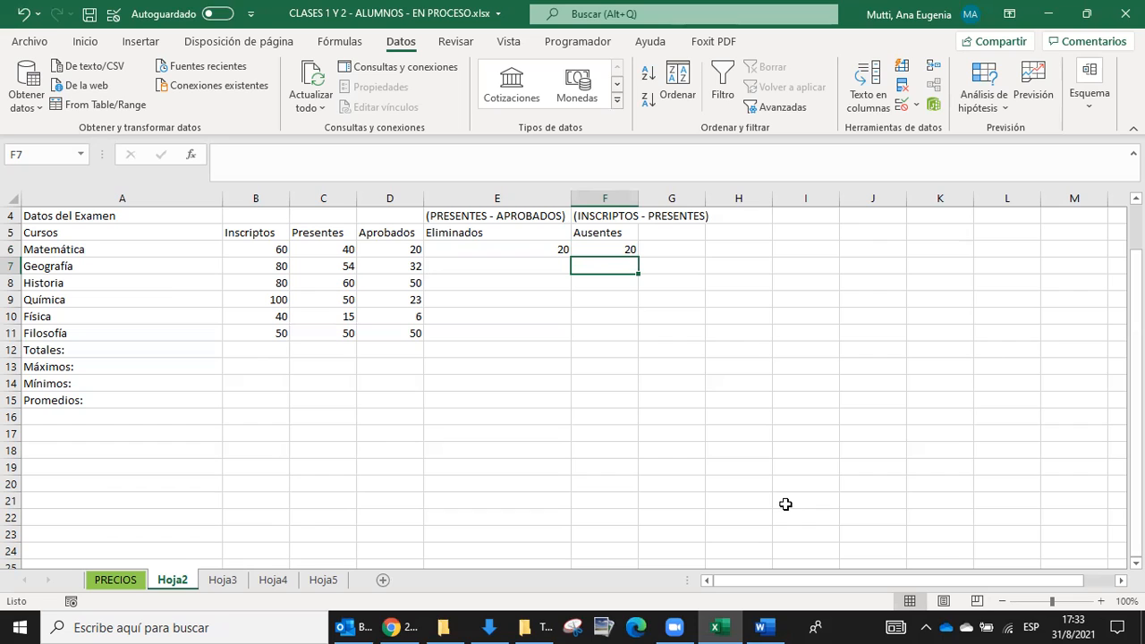
left_click(680, 624)
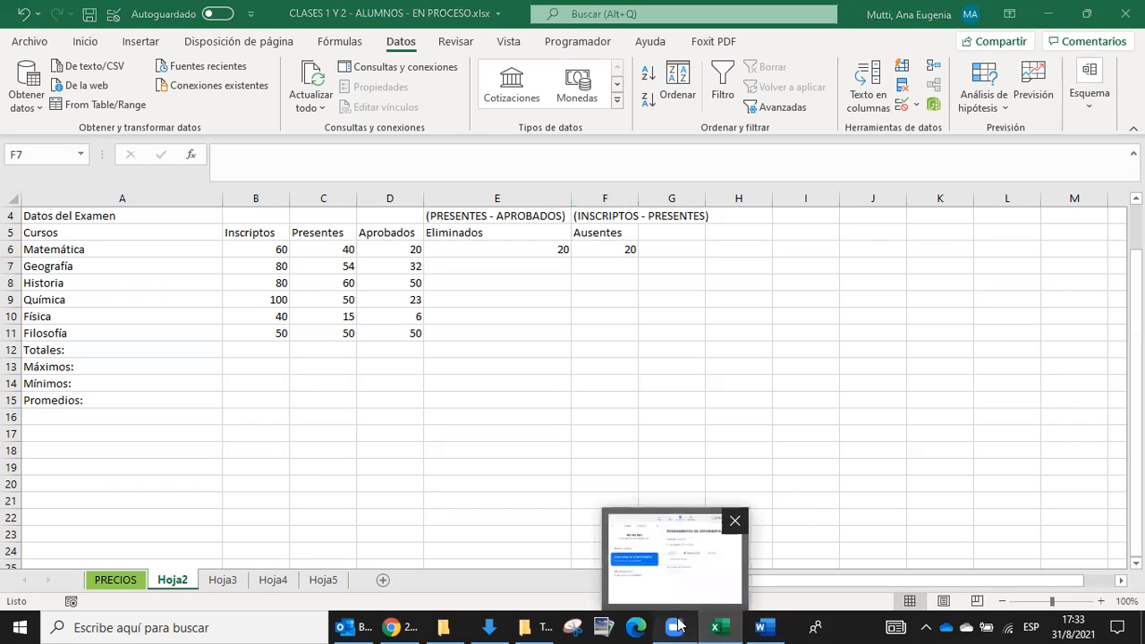
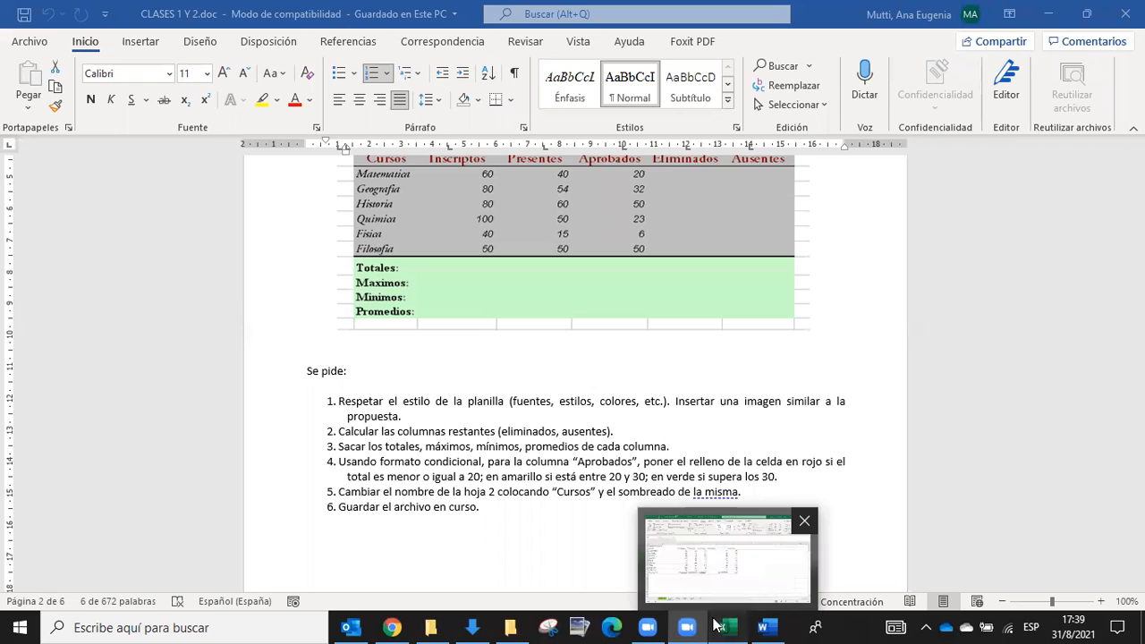
Step: Switch from Word to Excel, and merge and centre the Datos del Examen title across A4:F4 on Hoja2
left_click(695, 428)
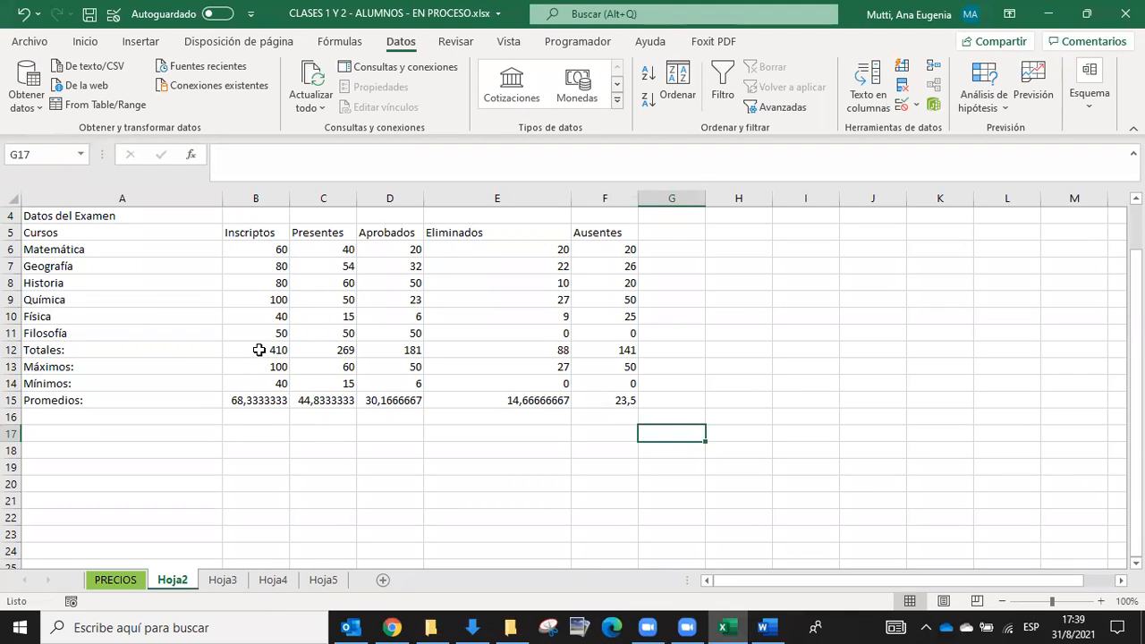
left_click_drag(121, 218, 602, 261)
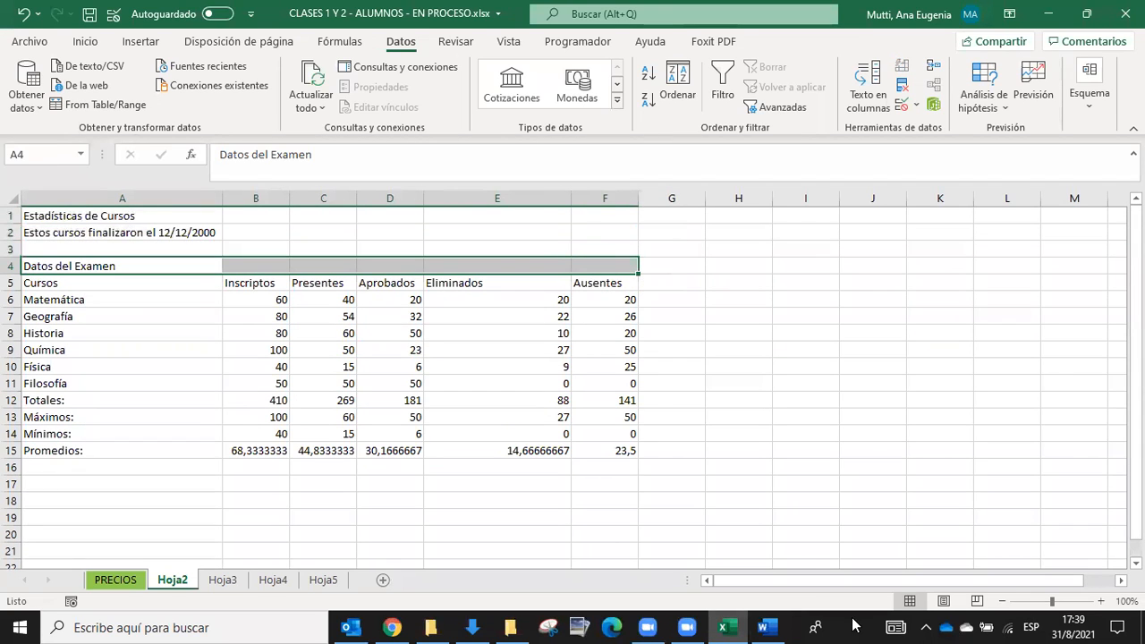
left_click(87, 42)
left_click(398, 100)
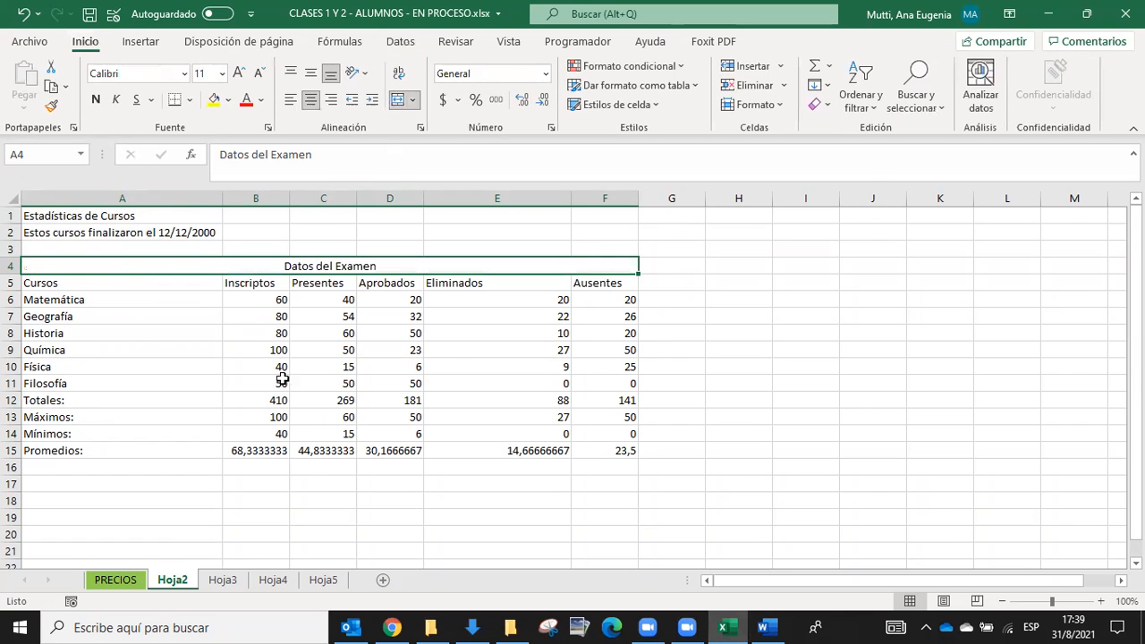
Step: Apply all borders and a thick outside border to the Datos del Examen table, A4:F15
left_click(96, 278)
left_click_drag(97, 278, 503, 264)
left_click(186, 269)
left_click_drag(185, 269, 542, 447)
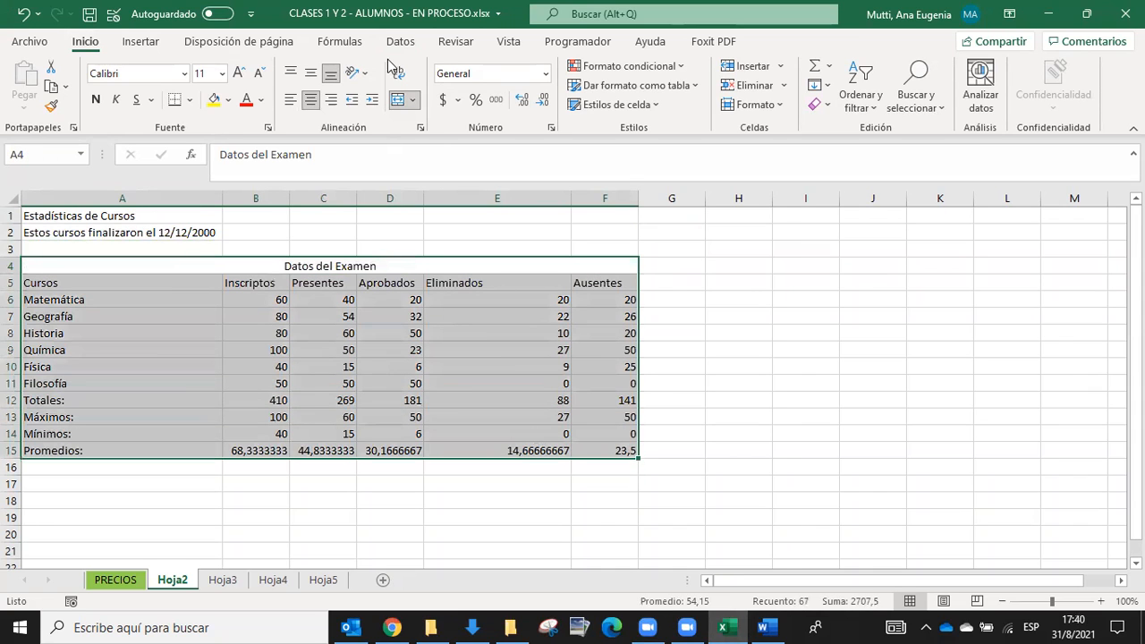
left_click(189, 99)
left_click(240, 267)
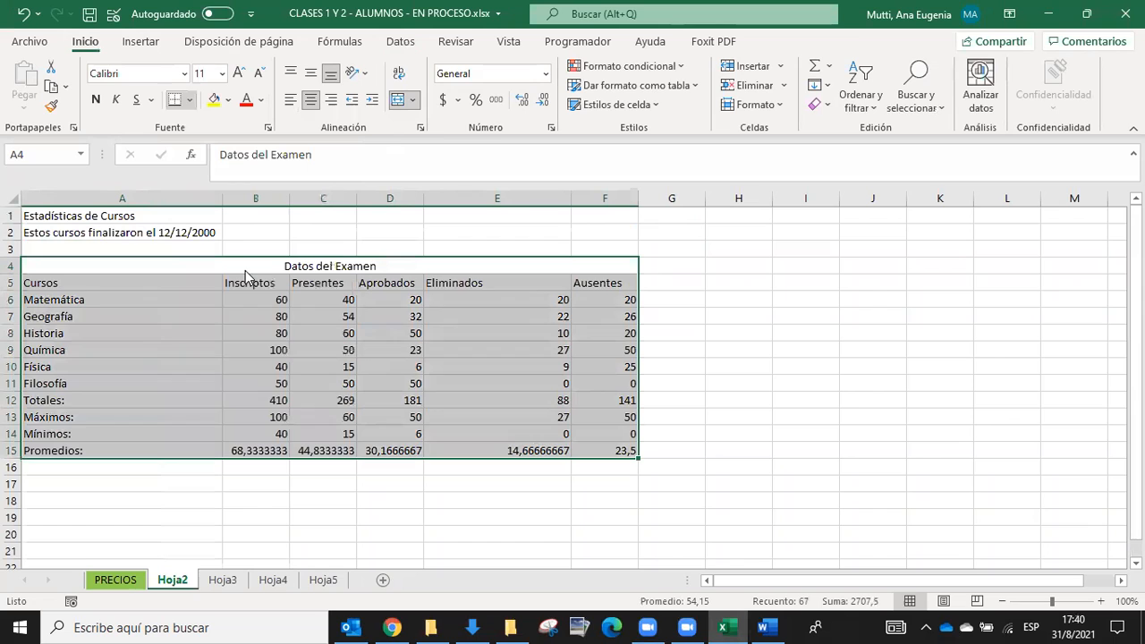
left_click(190, 106)
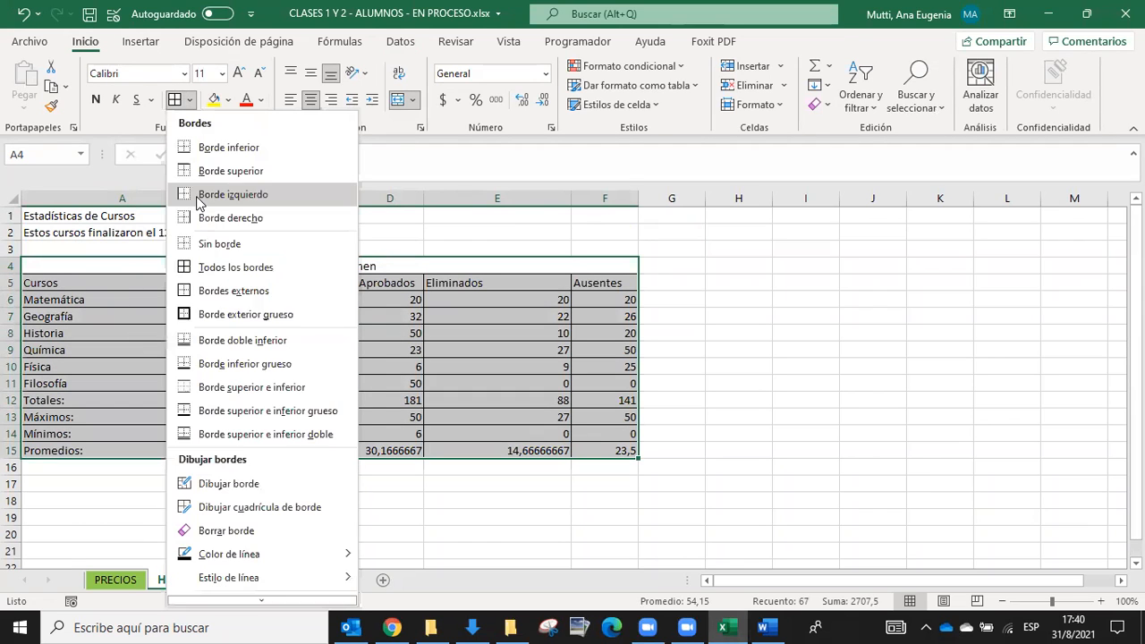
left_click(237, 314)
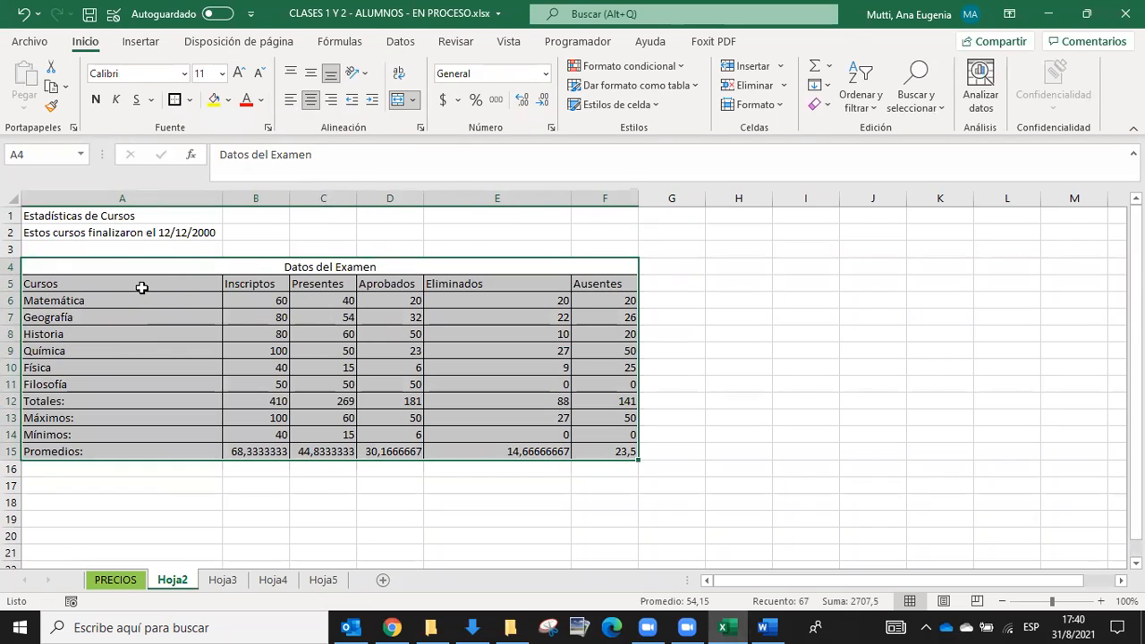
Step: Format the title and header rows, A4:F5, with bold dark blue text and a light blue fill
left_click_drag(141, 287, 414, 274)
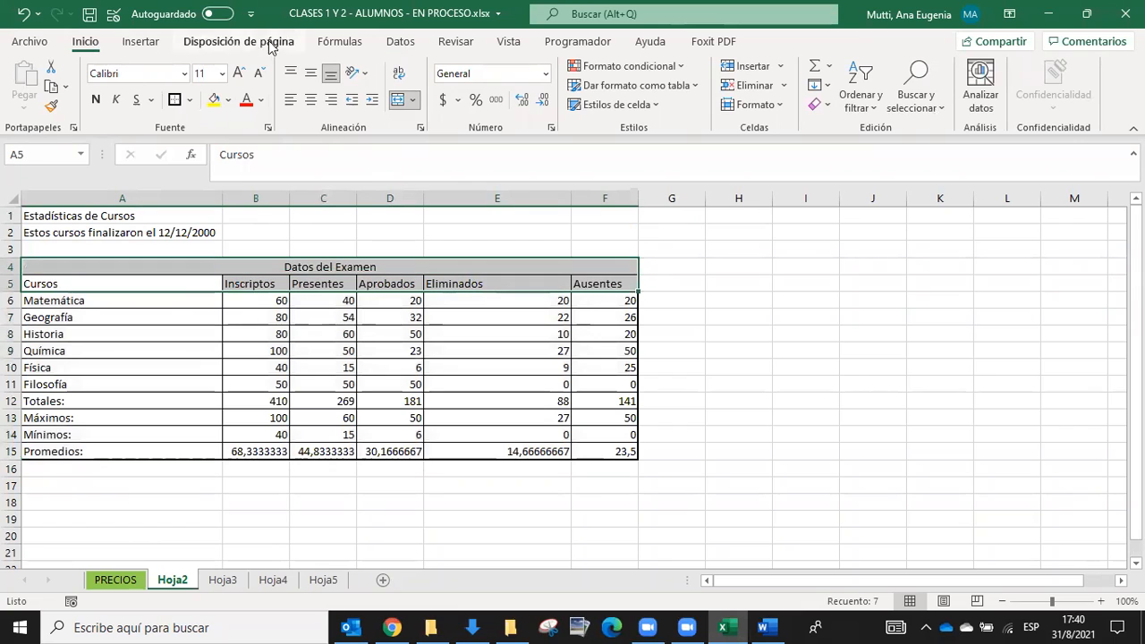
left_click(261, 100)
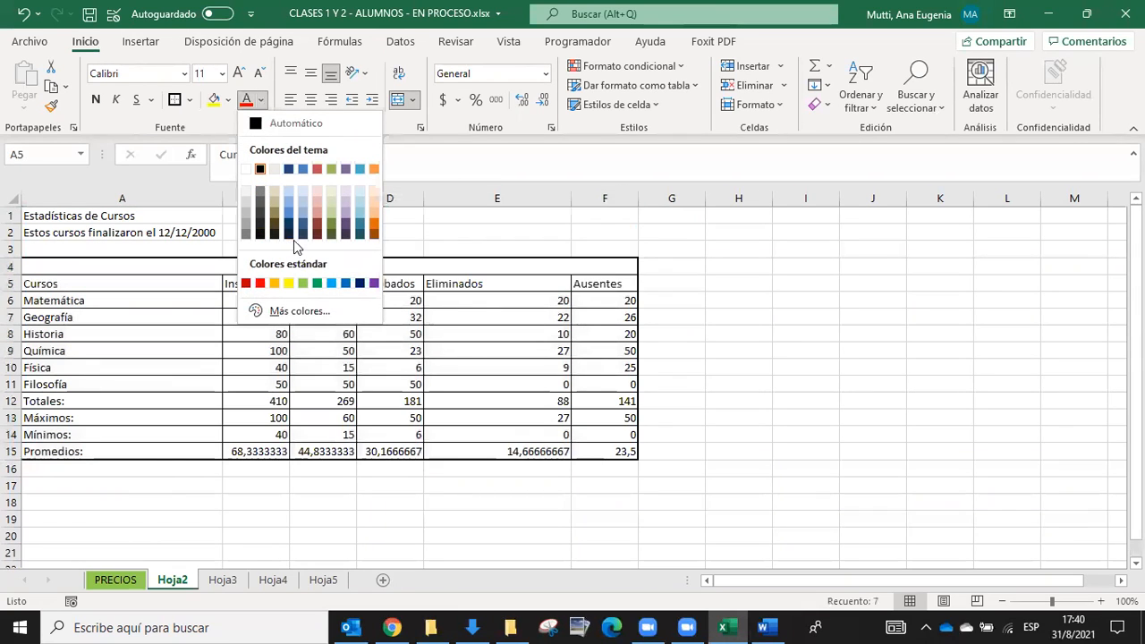
left_click(289, 223)
key("ctrl+n")
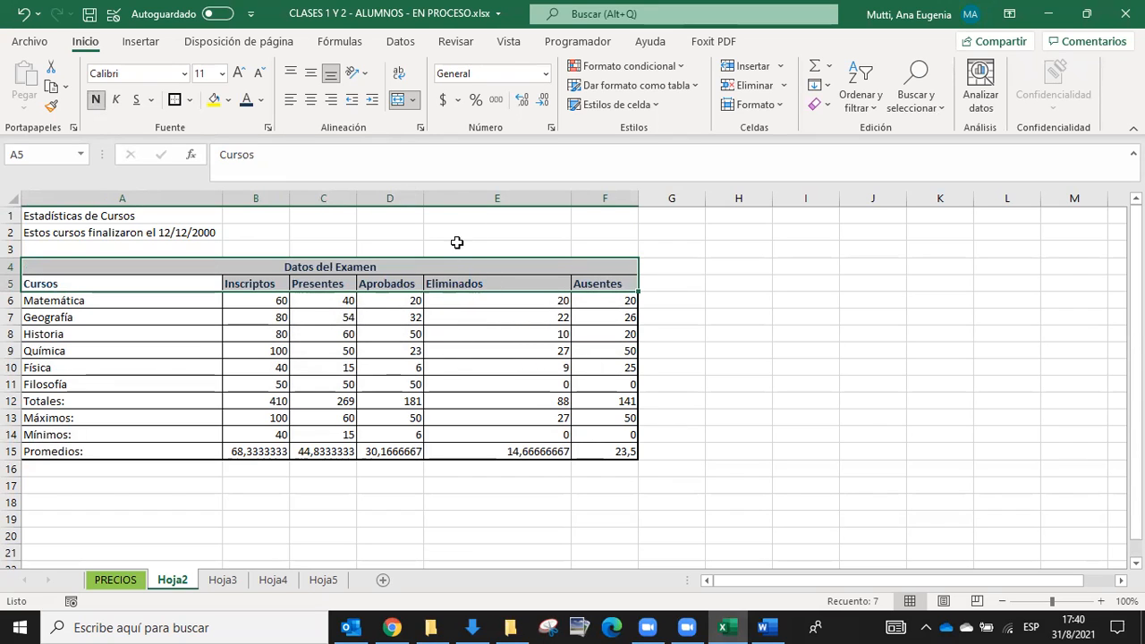
left_click(228, 99)
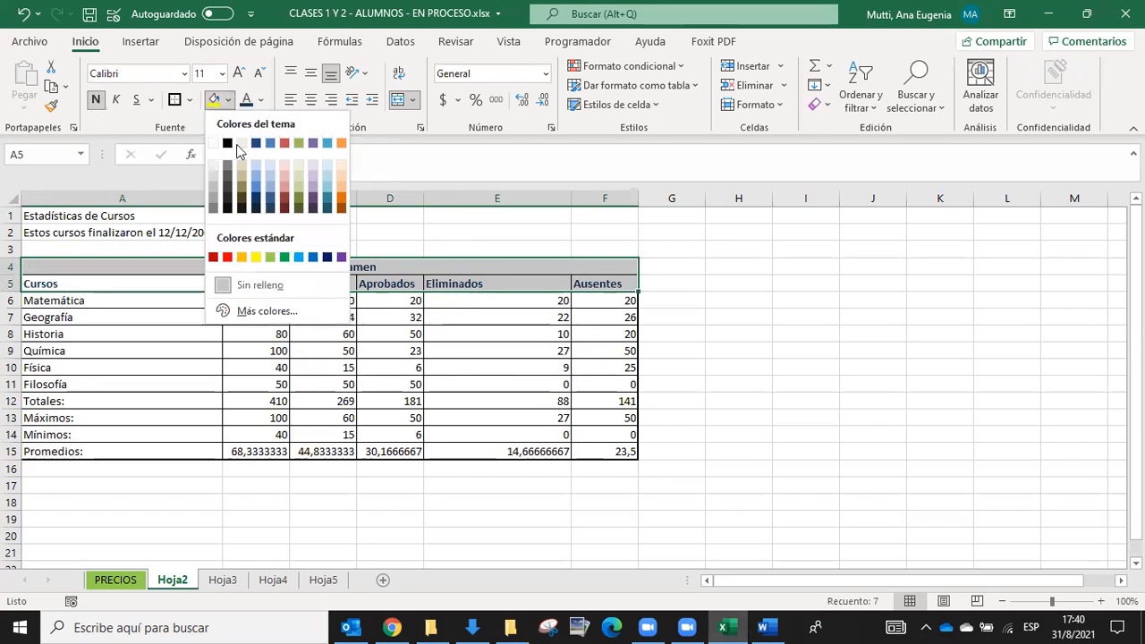
left_click(264, 183)
left_click(909, 404)
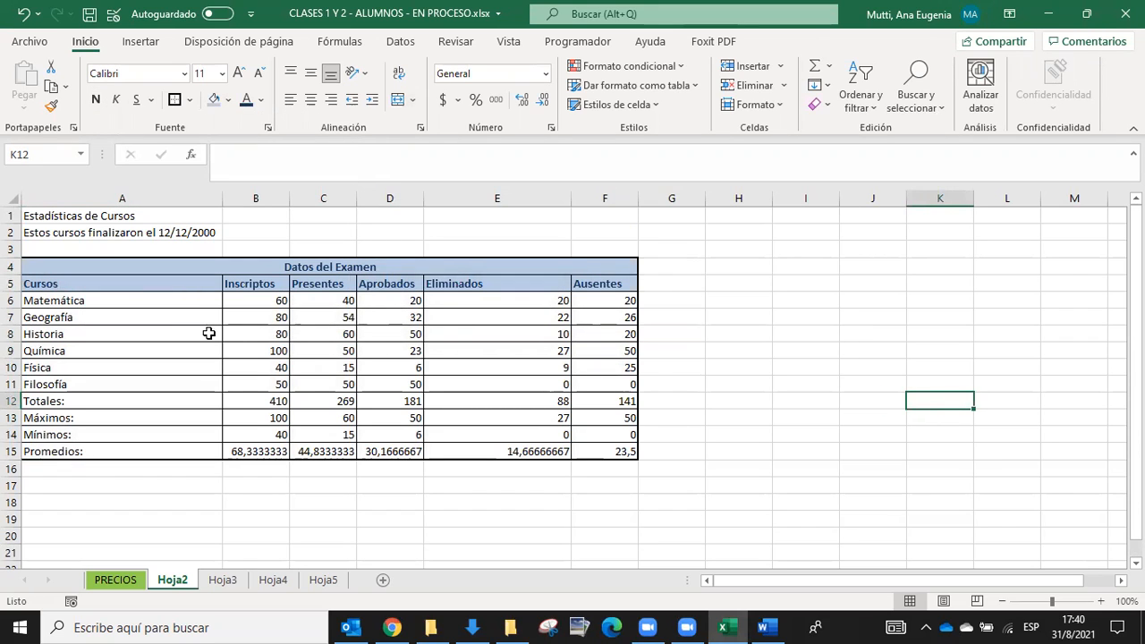
Step: Copy the format of the Cursos header in A5 to the Totales through Promedios rows, A12:F15
left_click(194, 283)
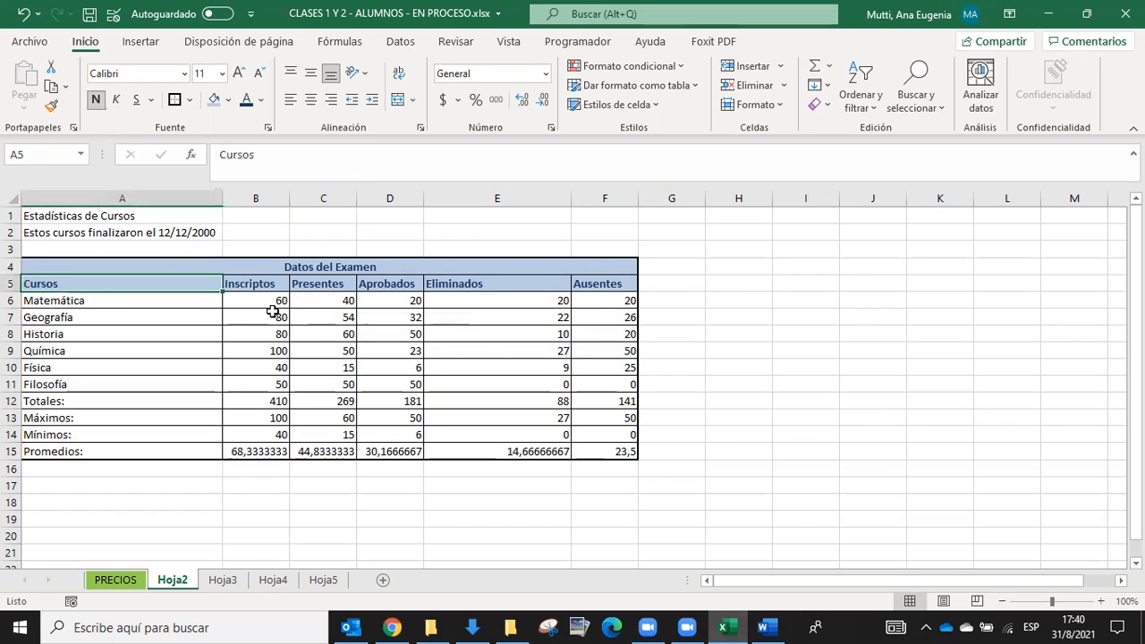
left_click(52, 106)
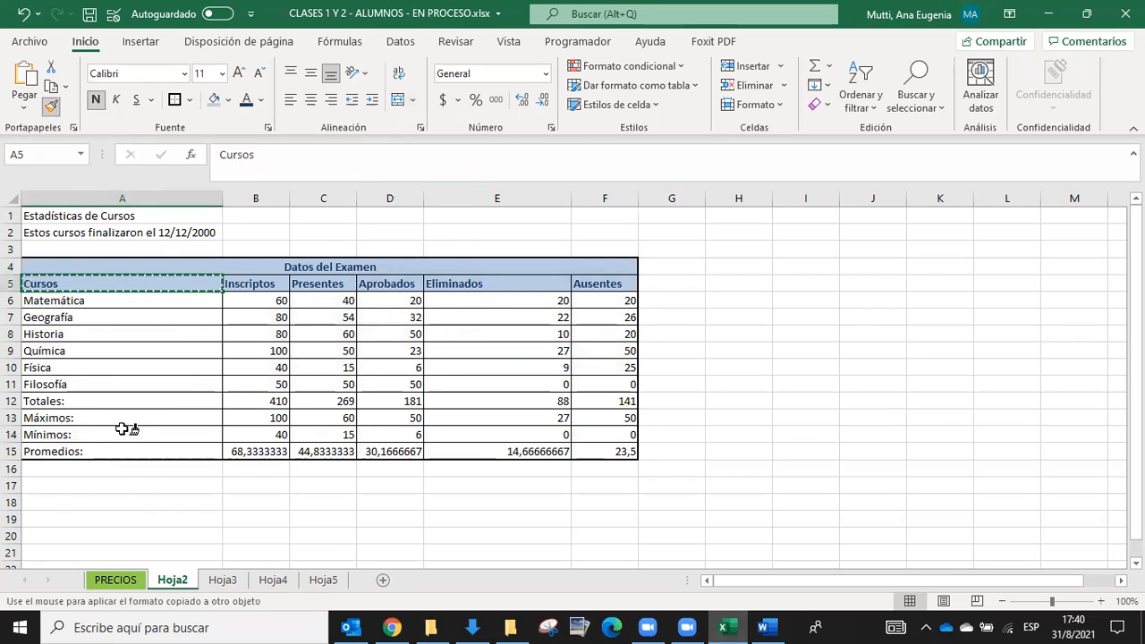
left_click_drag(116, 394, 601, 453)
left_click(881, 331)
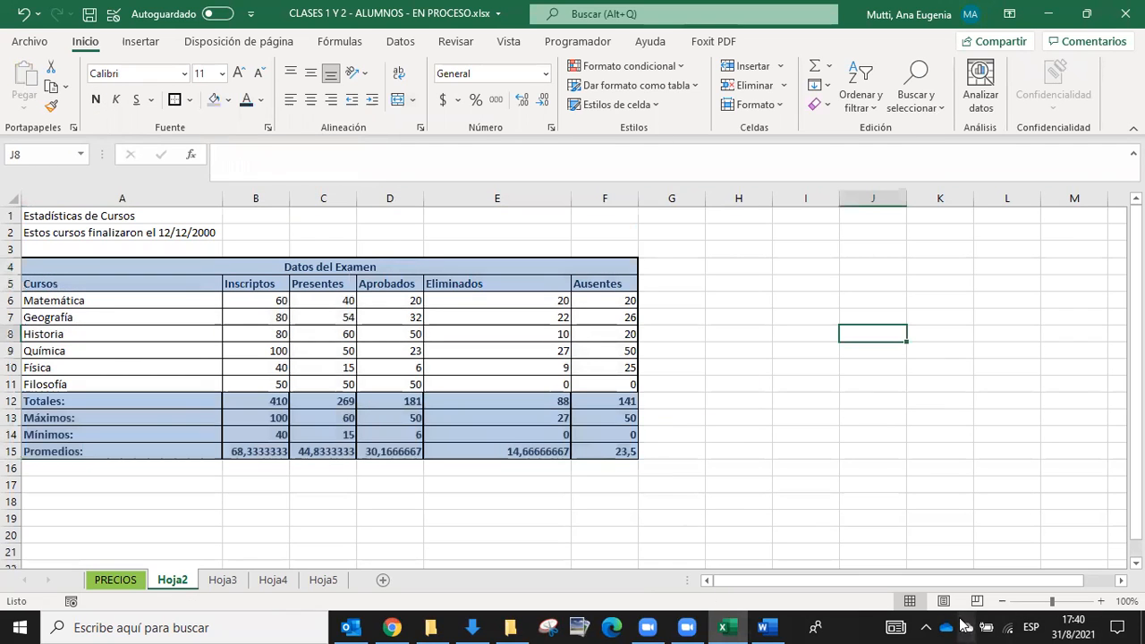
Step: Reapply only the thick outside border to the whole table, A4:F15
left_click_drag(608, 450, 80, 265)
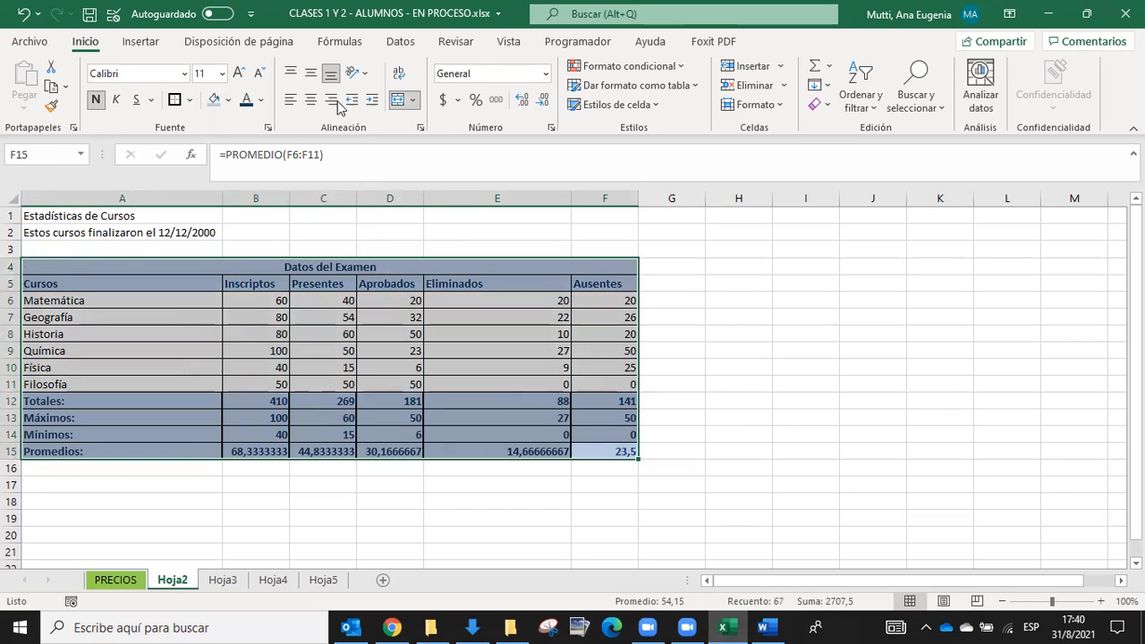
left_click(183, 108)
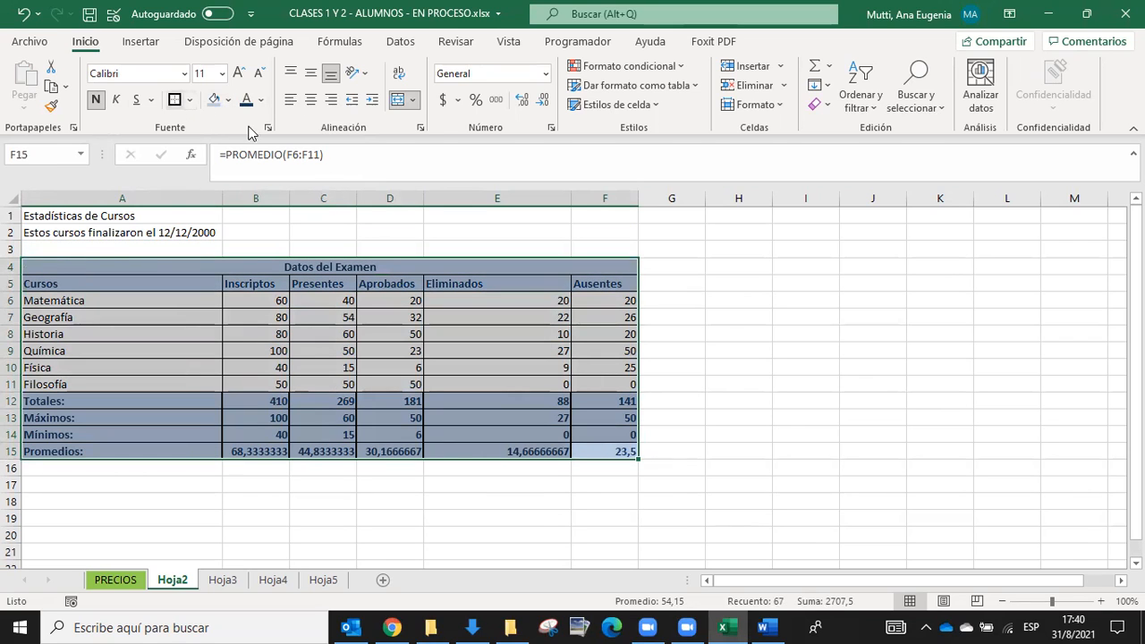
left_click(799, 434)
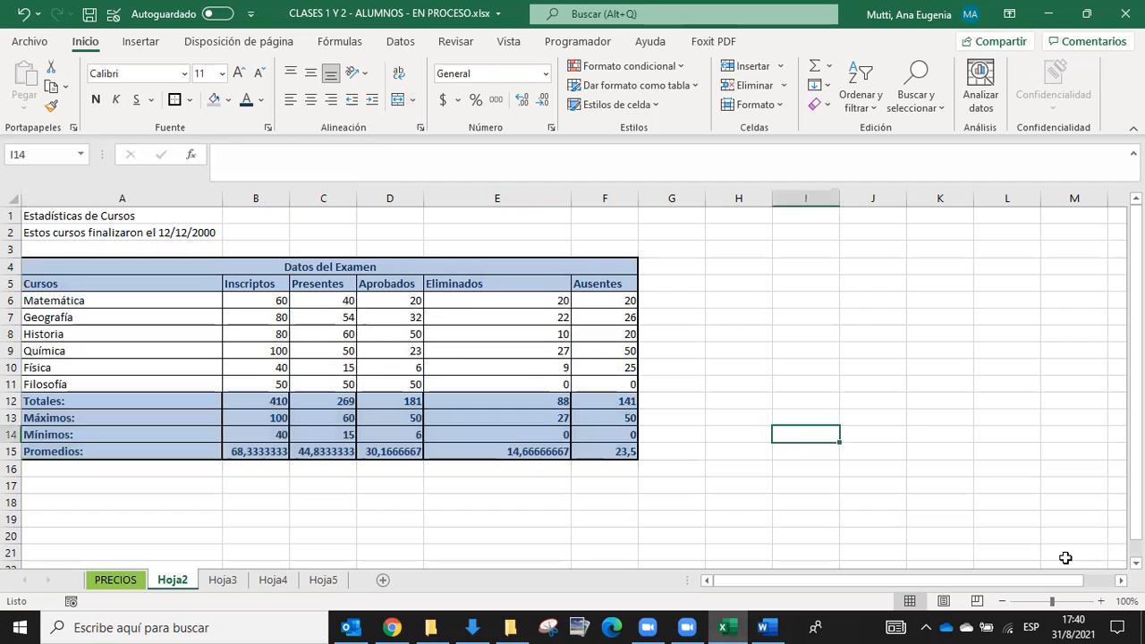
Step: Reset the borders of A4:F15 to uniform thin lines on all cells, then restore the thick outside border
left_click_drag(605, 450, 8, 259)
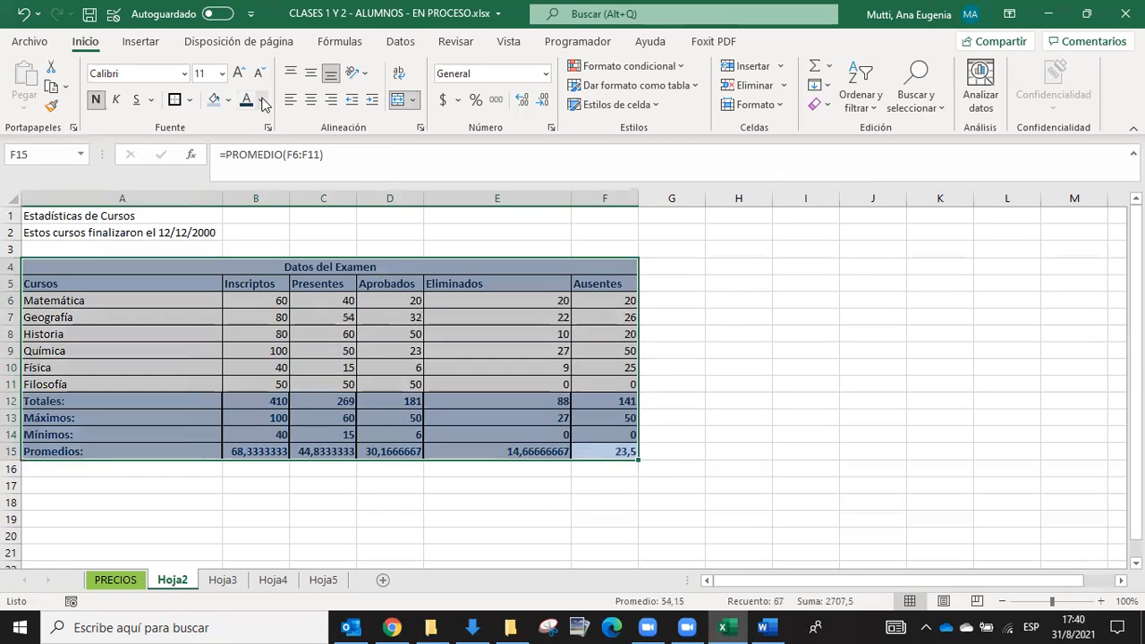
left_click(192, 100)
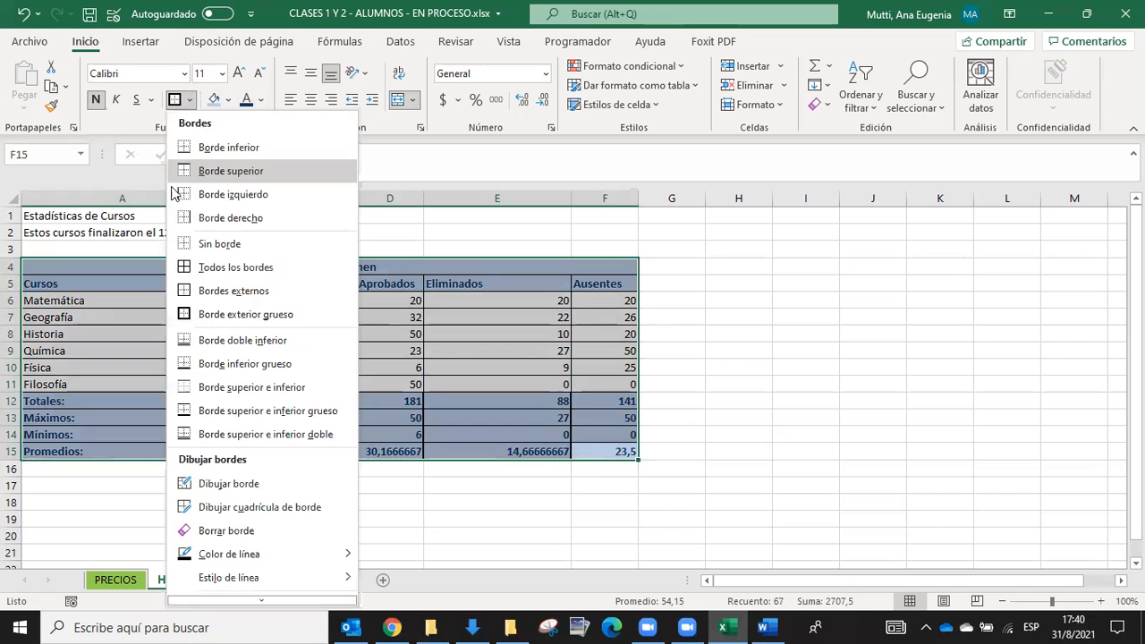
left_click(202, 267)
left_click(190, 100)
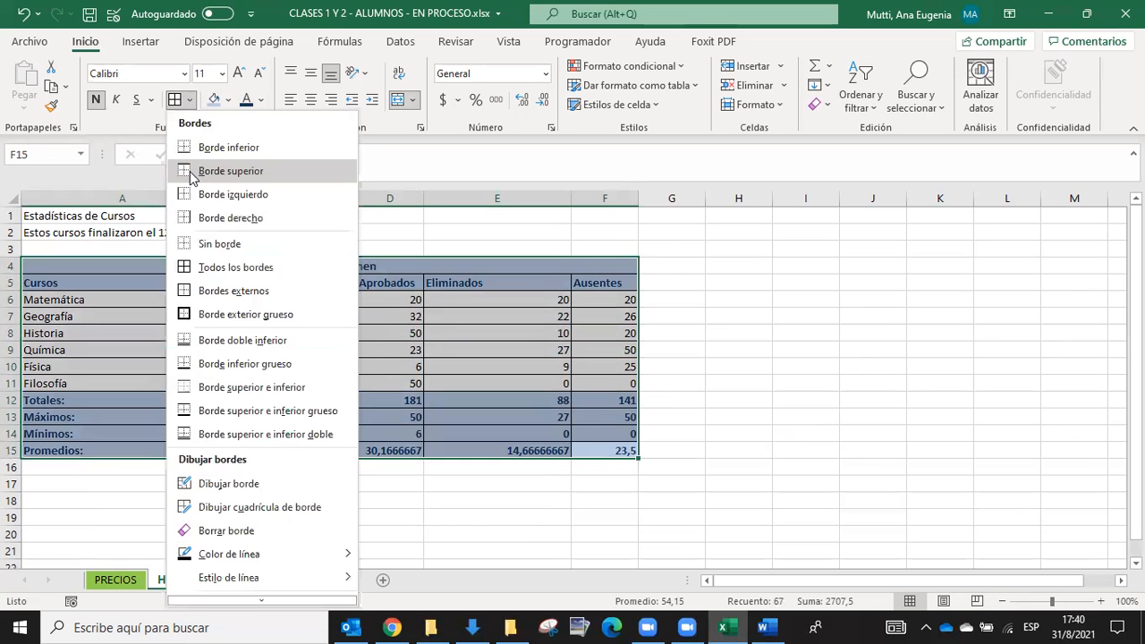
left_click(185, 315)
left_click(864, 422)
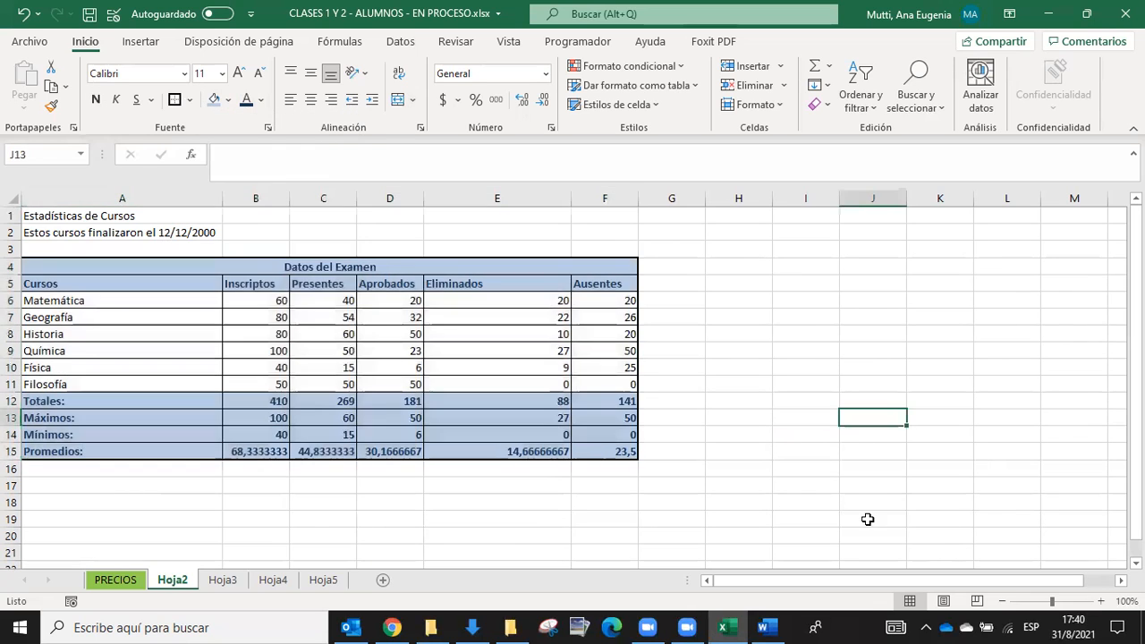
left_click(239, 397)
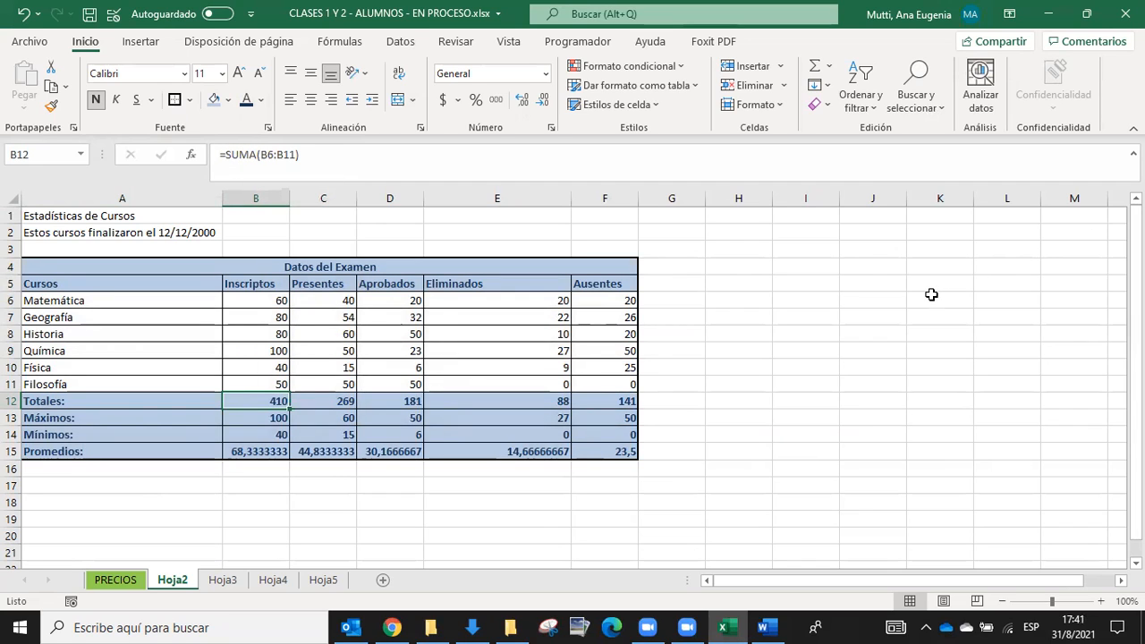
left_click(698, 352)
Step: Start inserting a function in E17 and browse the full alphabetical list in the Todo category
left_click(488, 485)
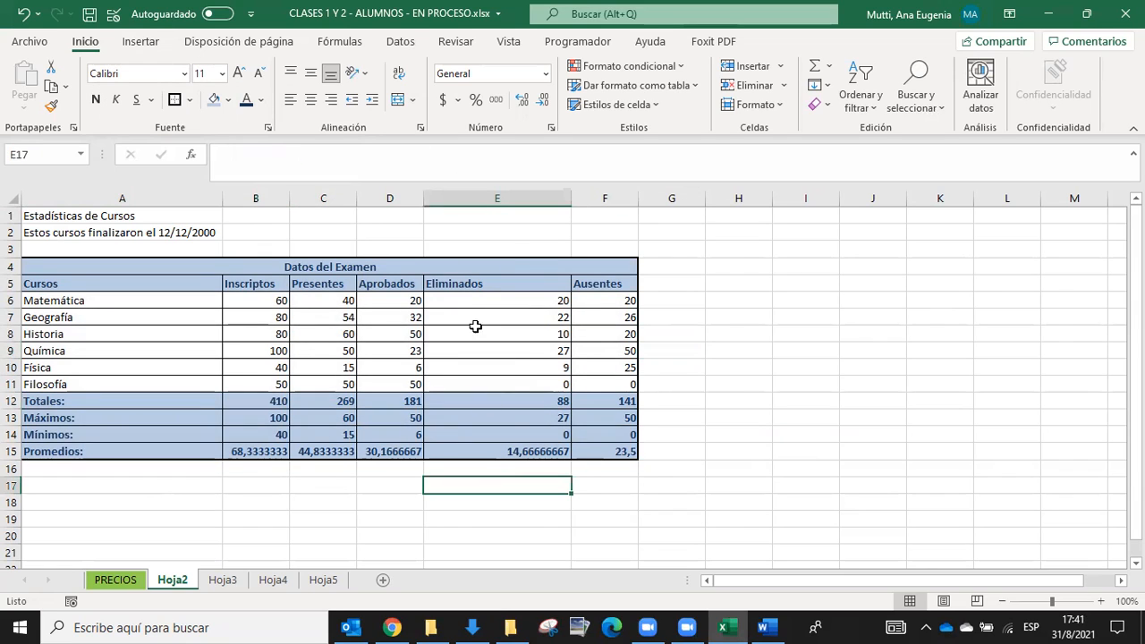
left_click(134, 43)
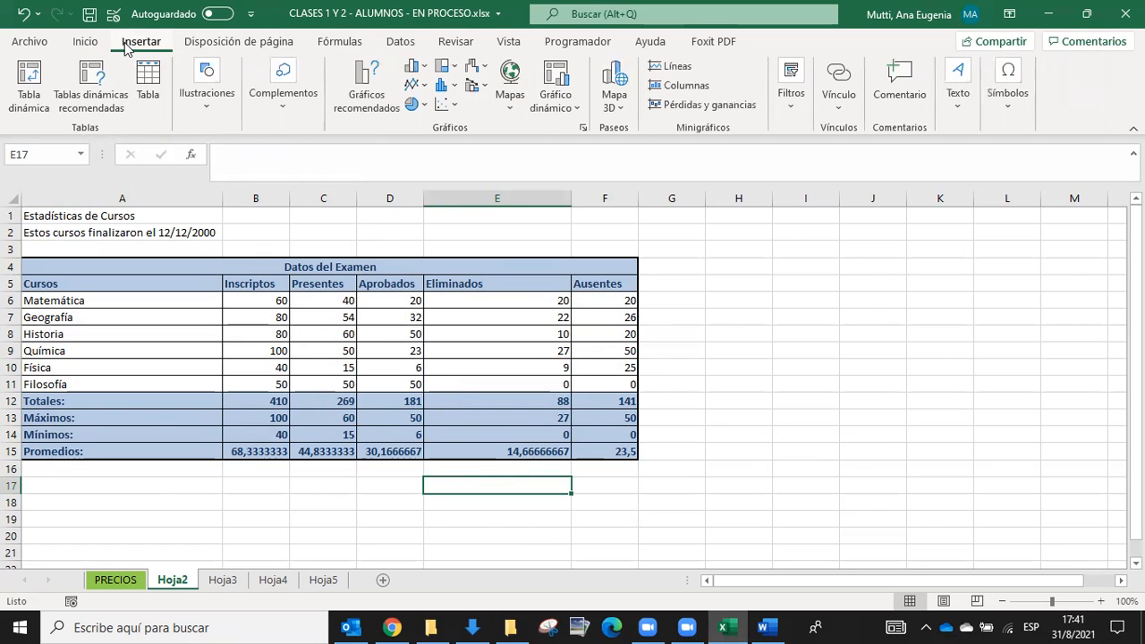
left_click(326, 44)
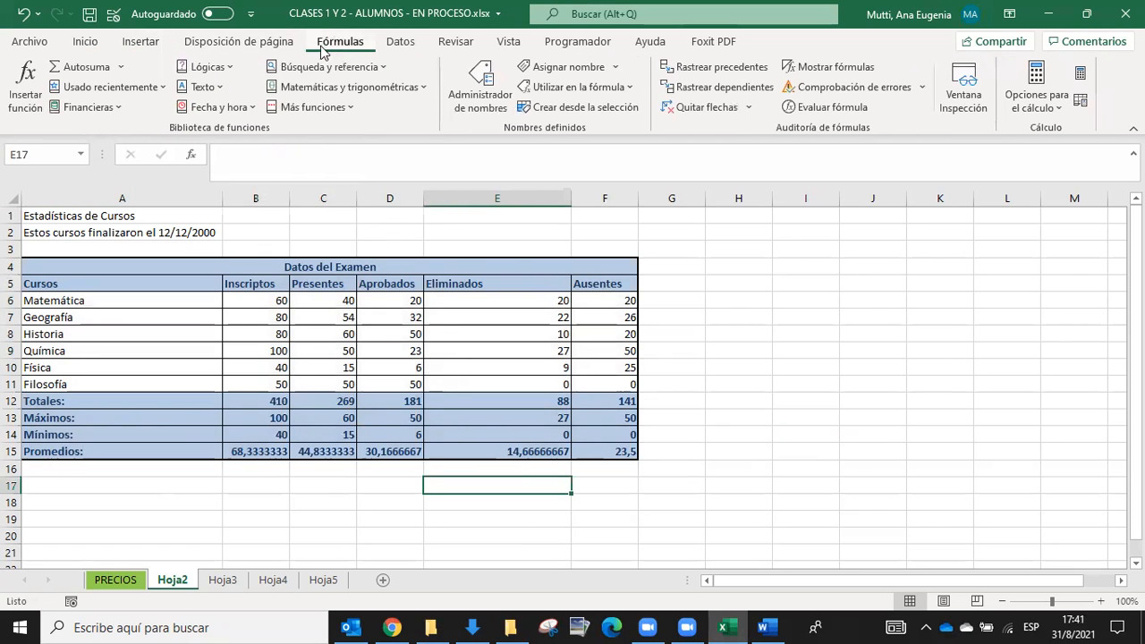
left_click(25, 76)
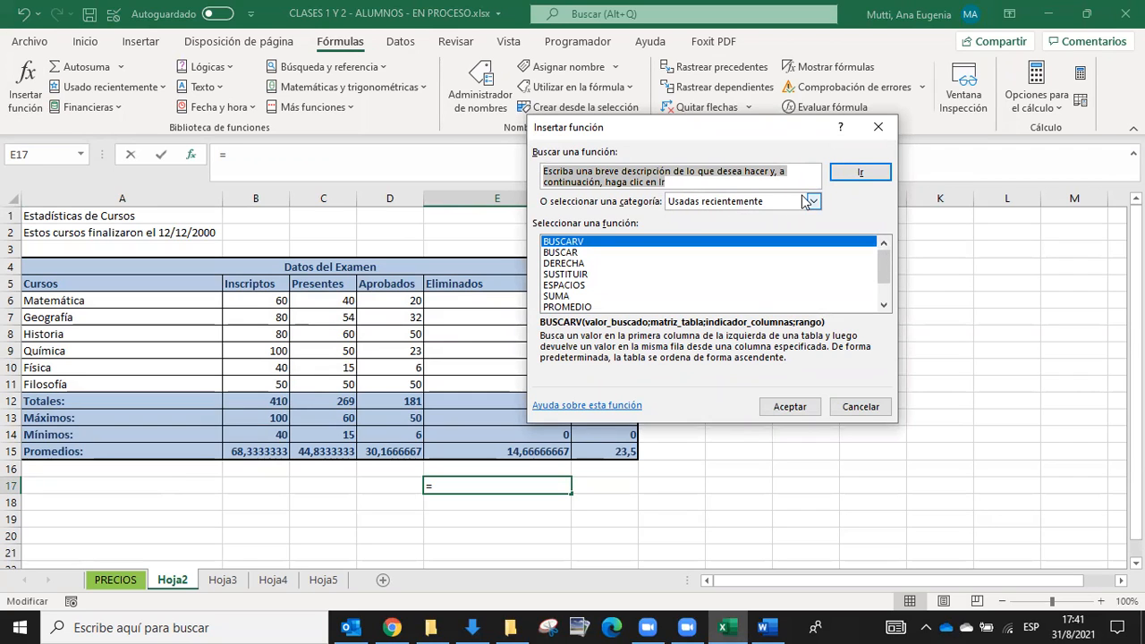
left_click(811, 203)
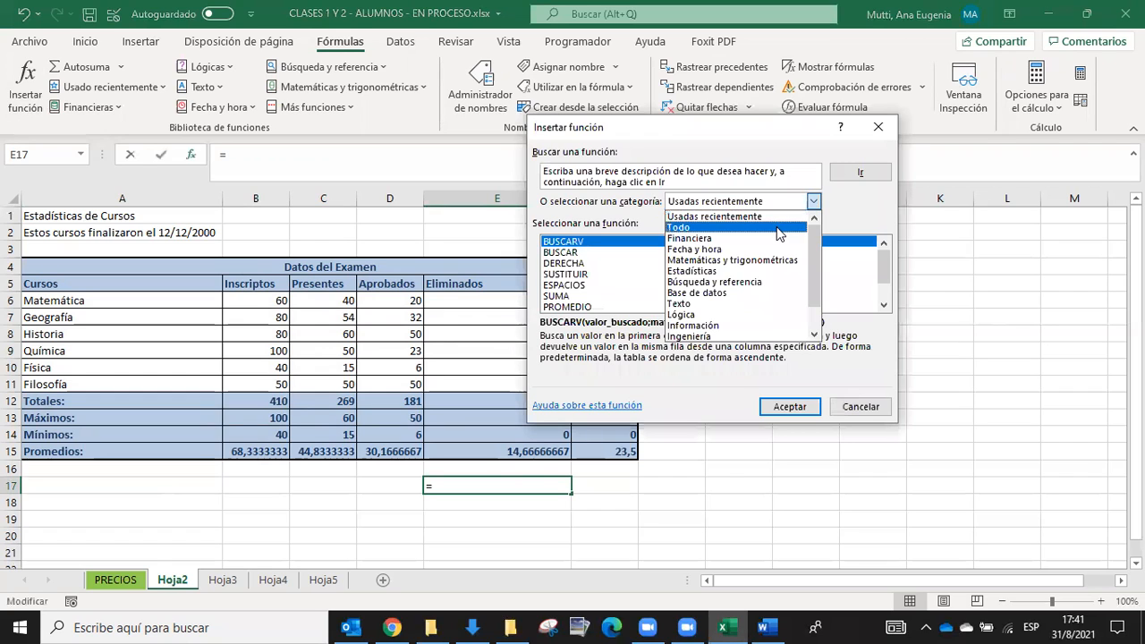
left_click(778, 228)
scroll(836, 265, "down", 9)
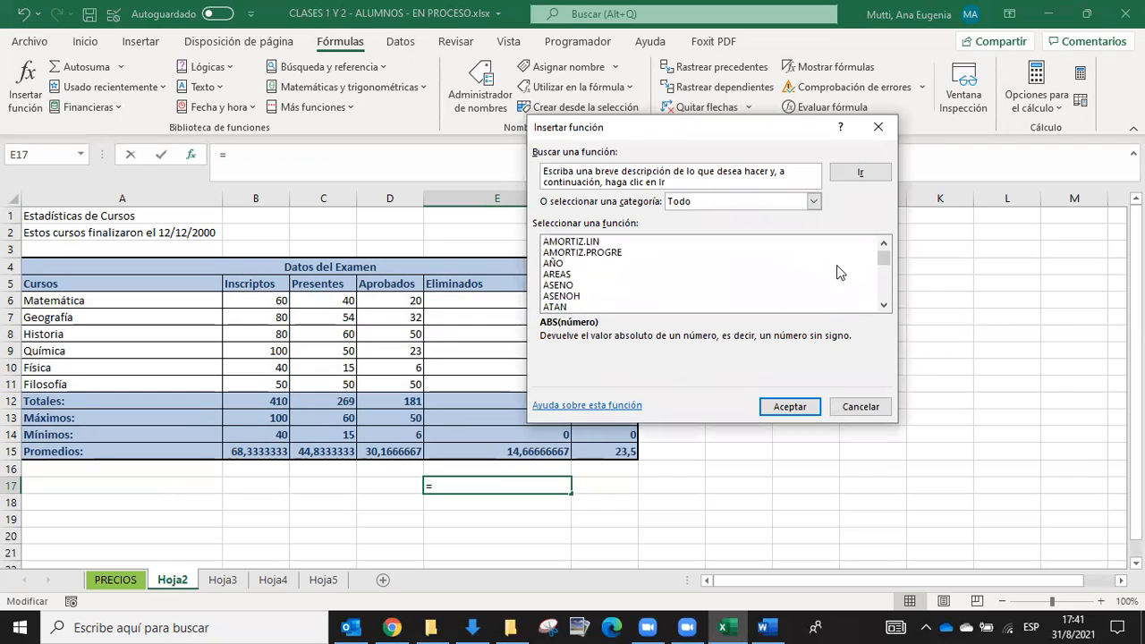
scroll(830, 286, "down", 12)
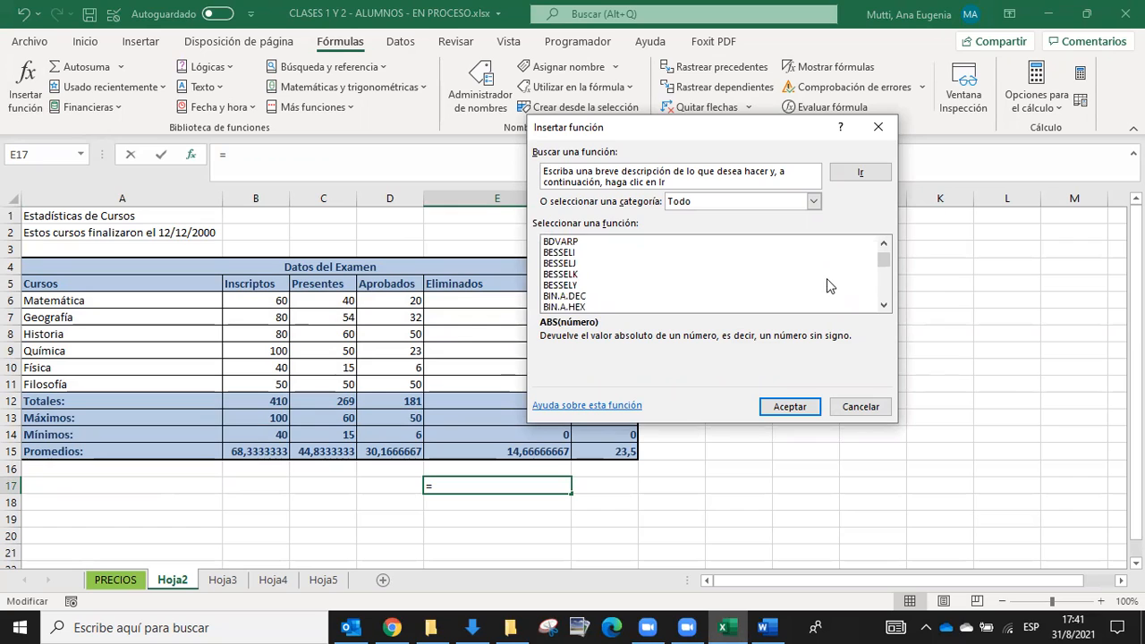
scroll(826, 293, "down", 7)
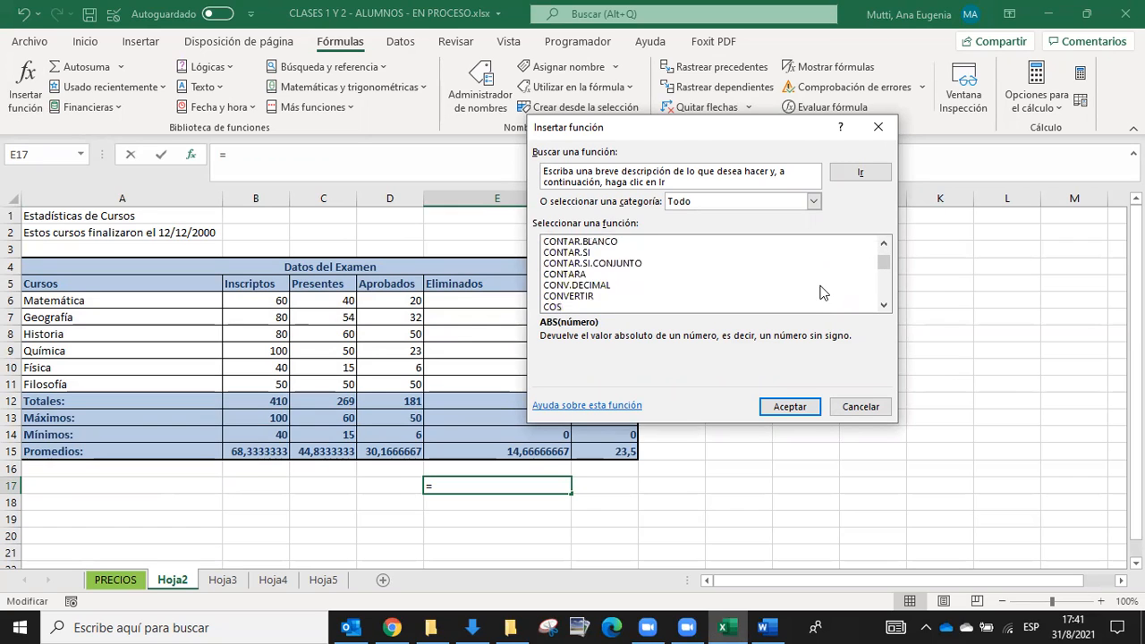
Step: Examine the Texto function category, including the CONCAT description, and cancel the function insertion
left_click(814, 202)
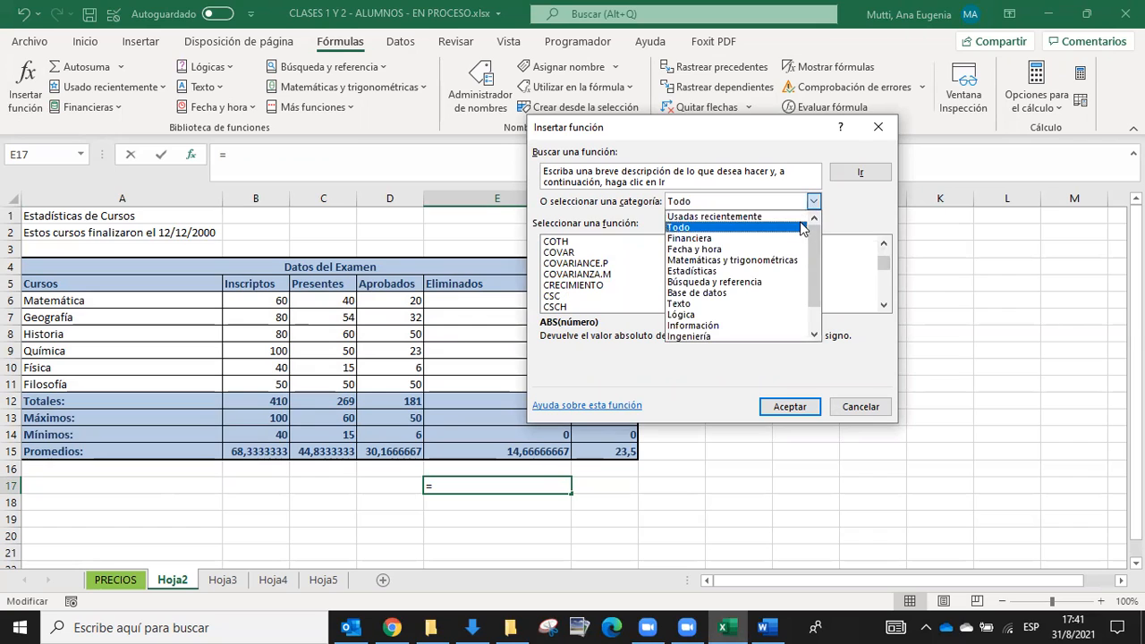
left_click(753, 304)
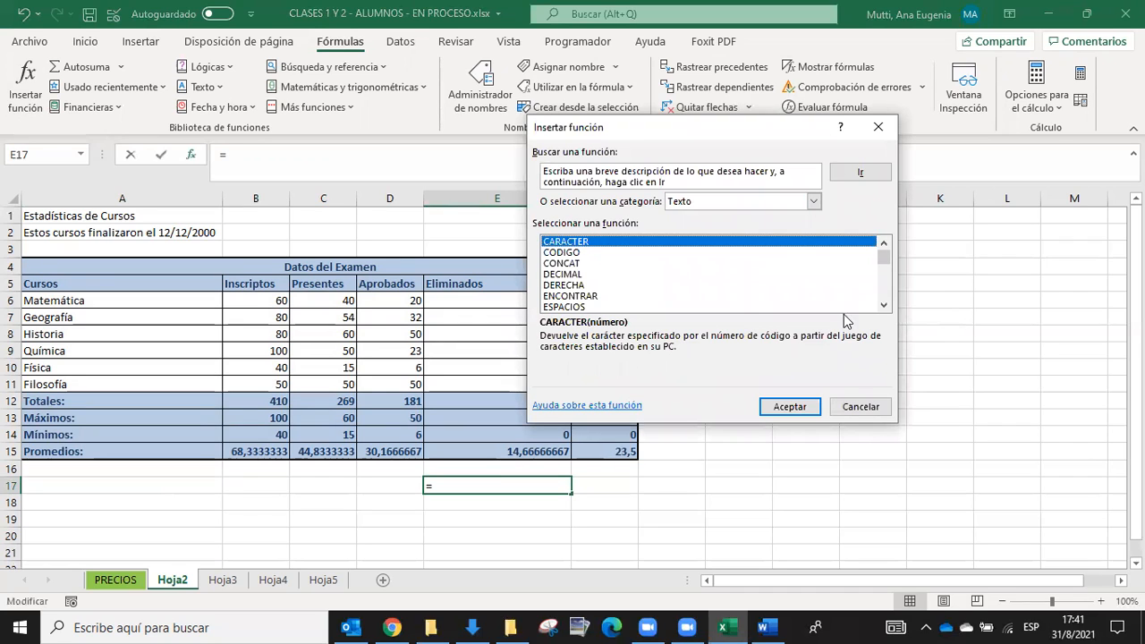
left_click(586, 262)
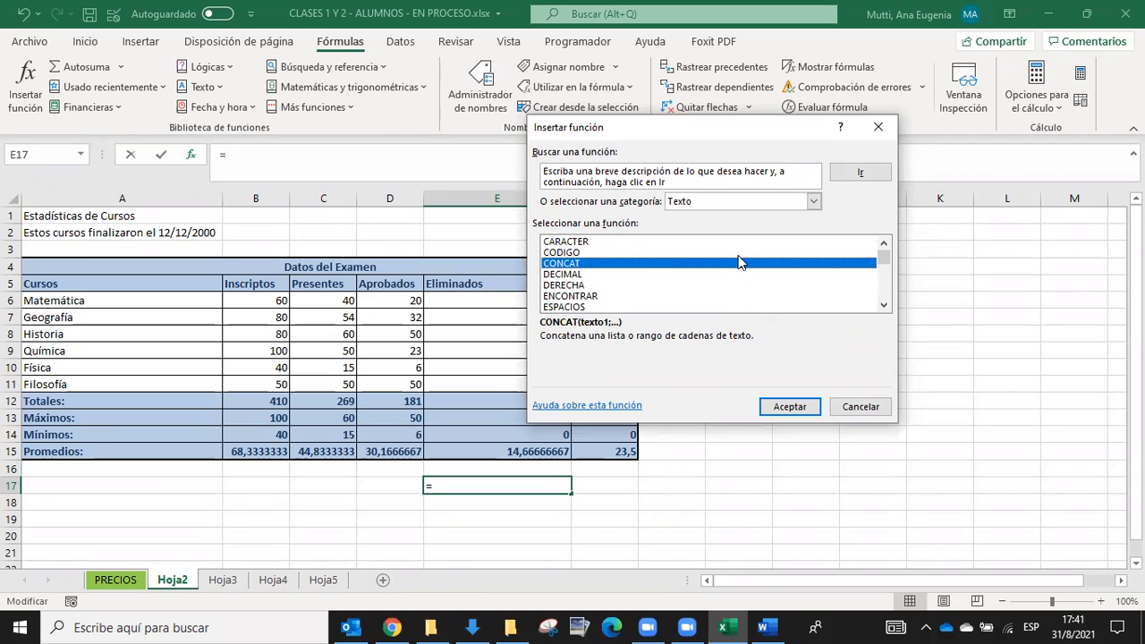
scroll(626, 265, "down", 2)
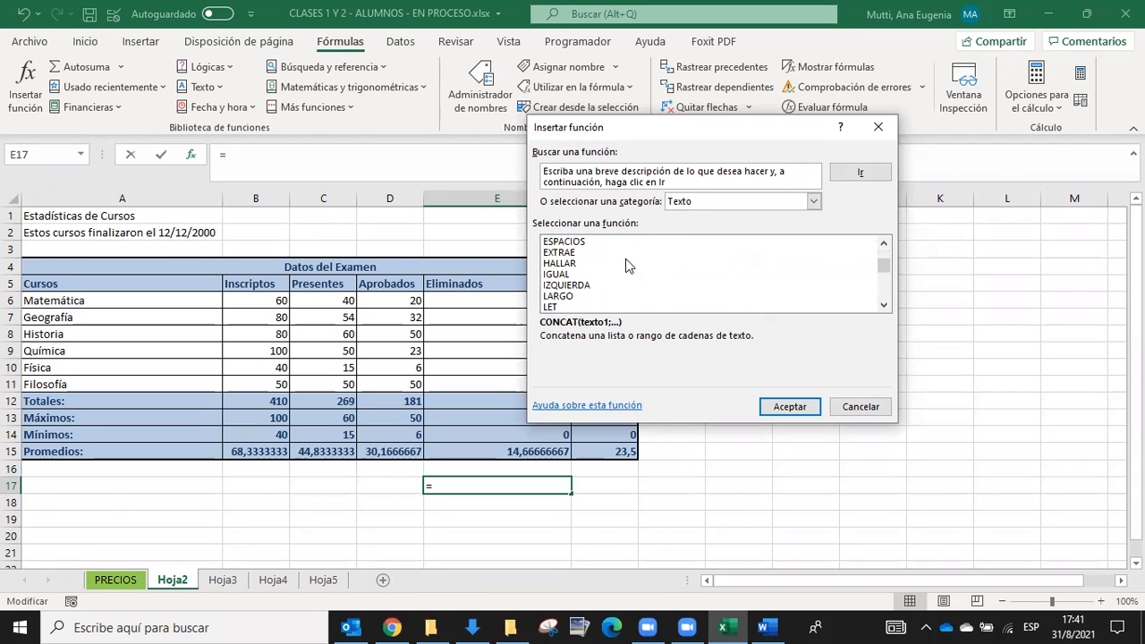
scroll(645, 269, "down", 6)
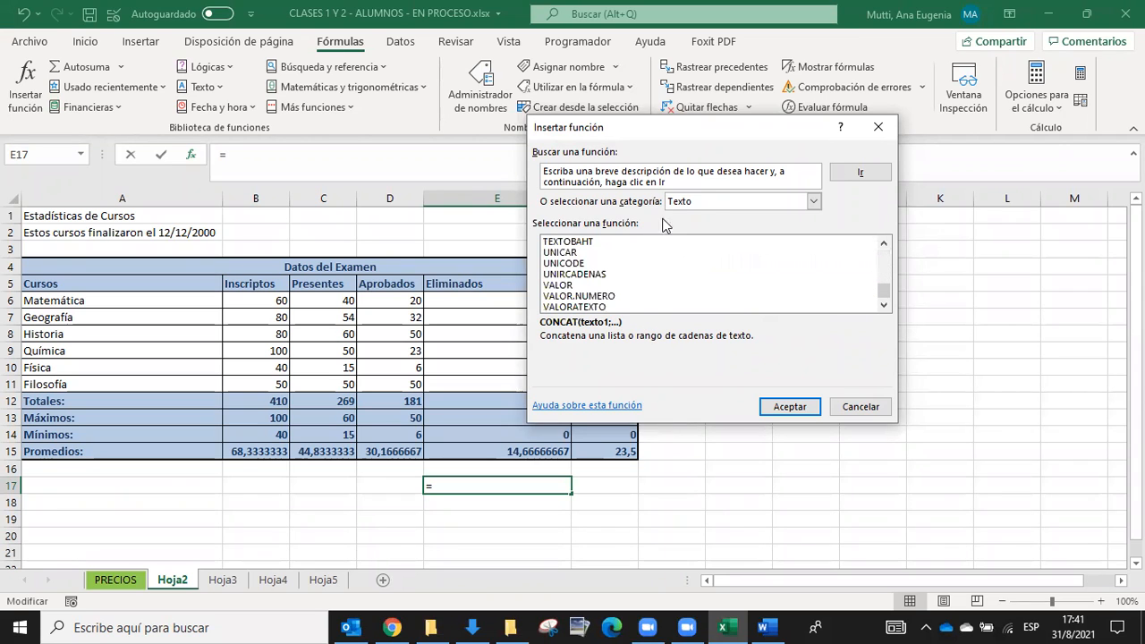
left_click(683, 180)
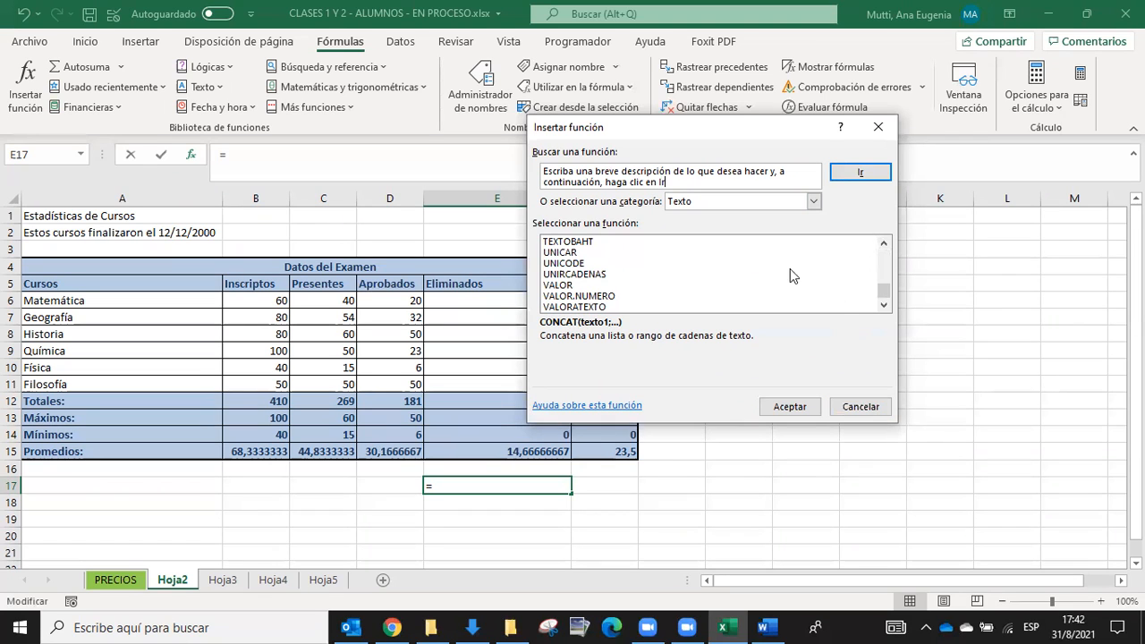
left_click(860, 407)
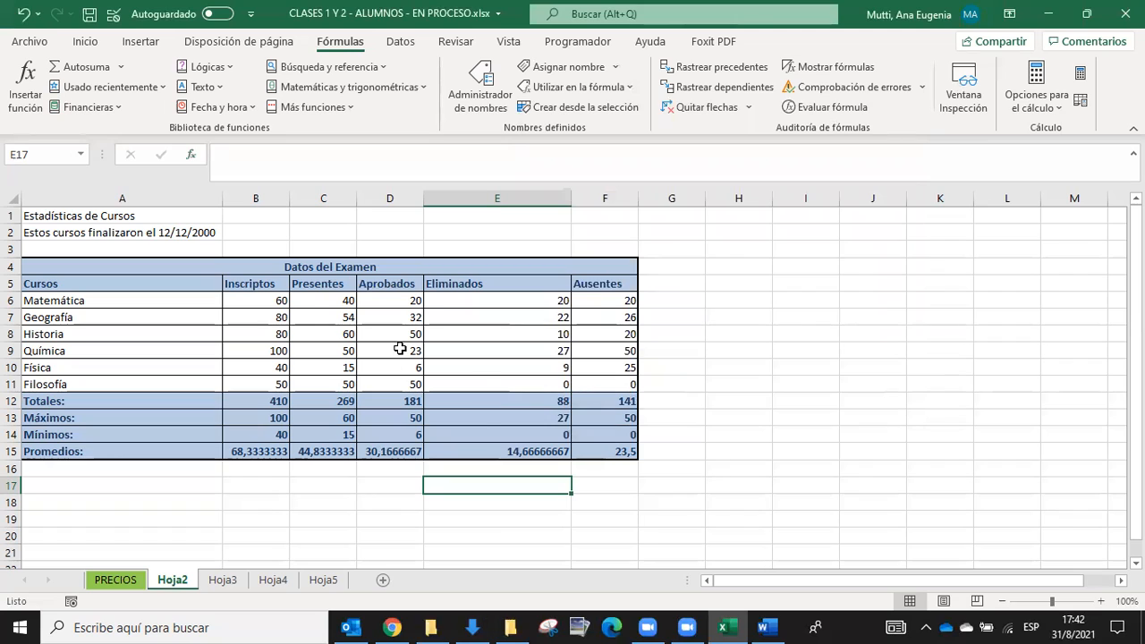
Step: Start inserting a function in B17 and search the available functions for "sen"
left_click(282, 296)
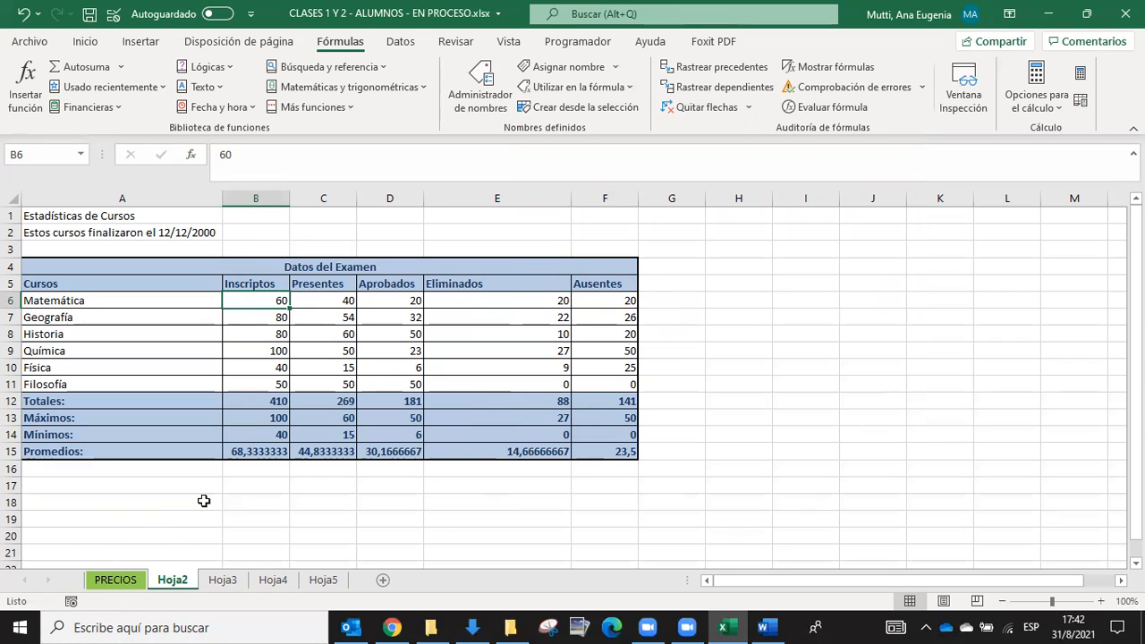
left_click(256, 486)
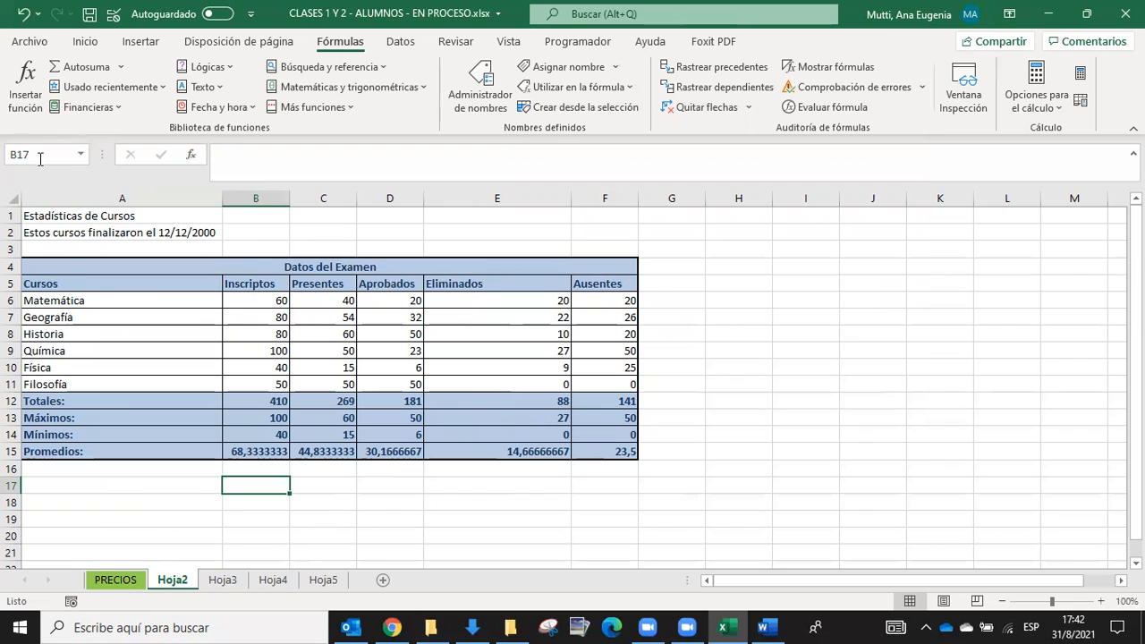
left_click(27, 85)
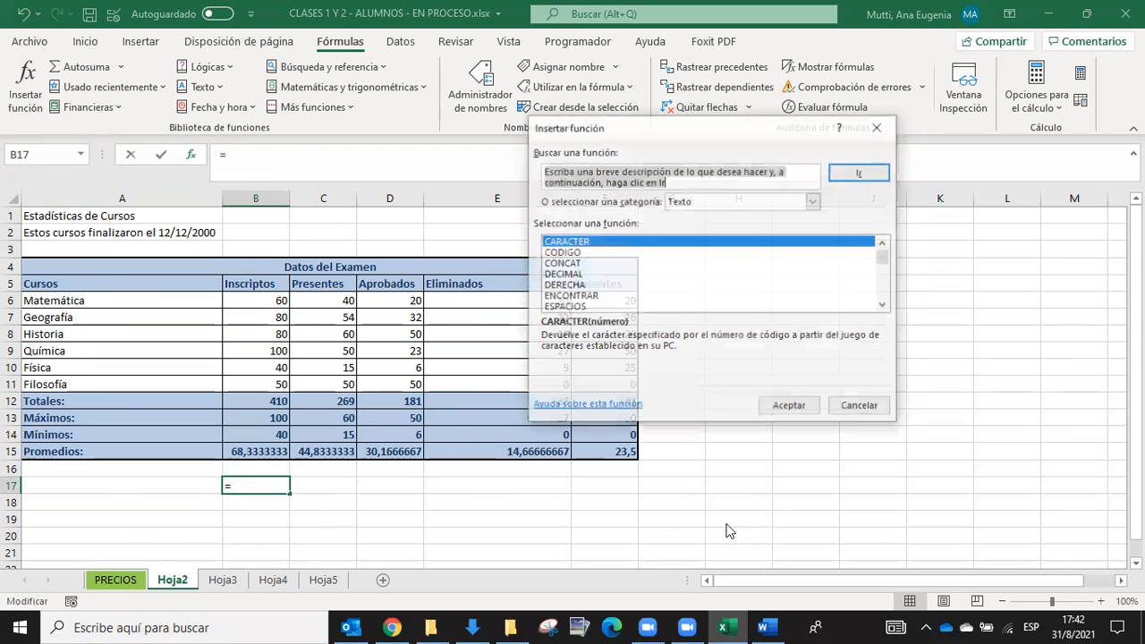
left_click(732, 202)
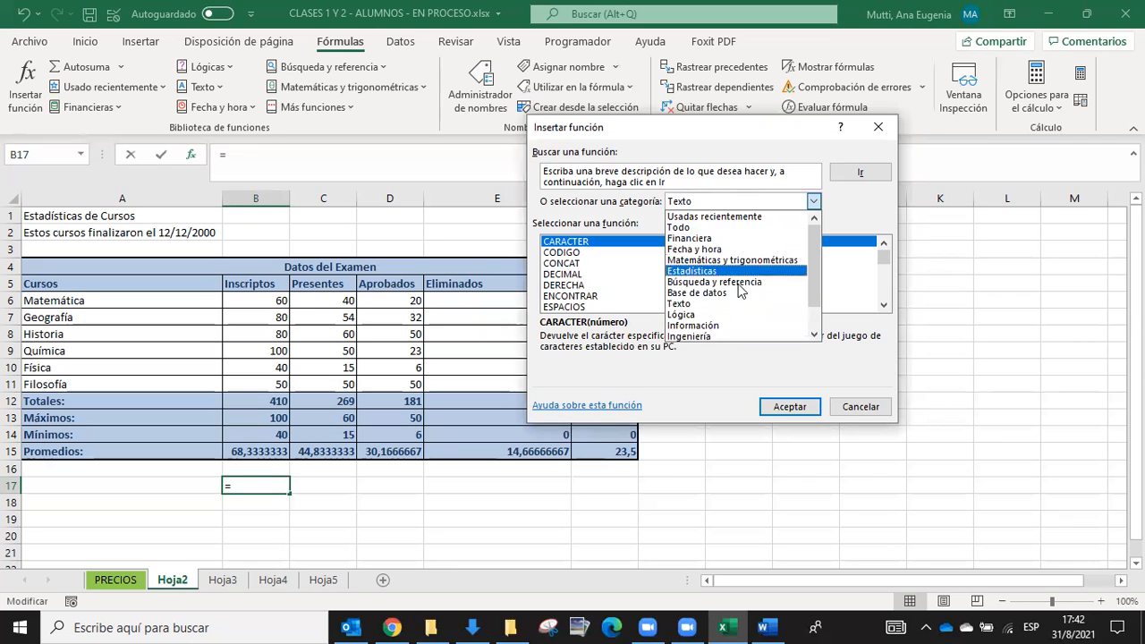
left_click(728, 201)
left_click(706, 182)
left_click(590, 181)
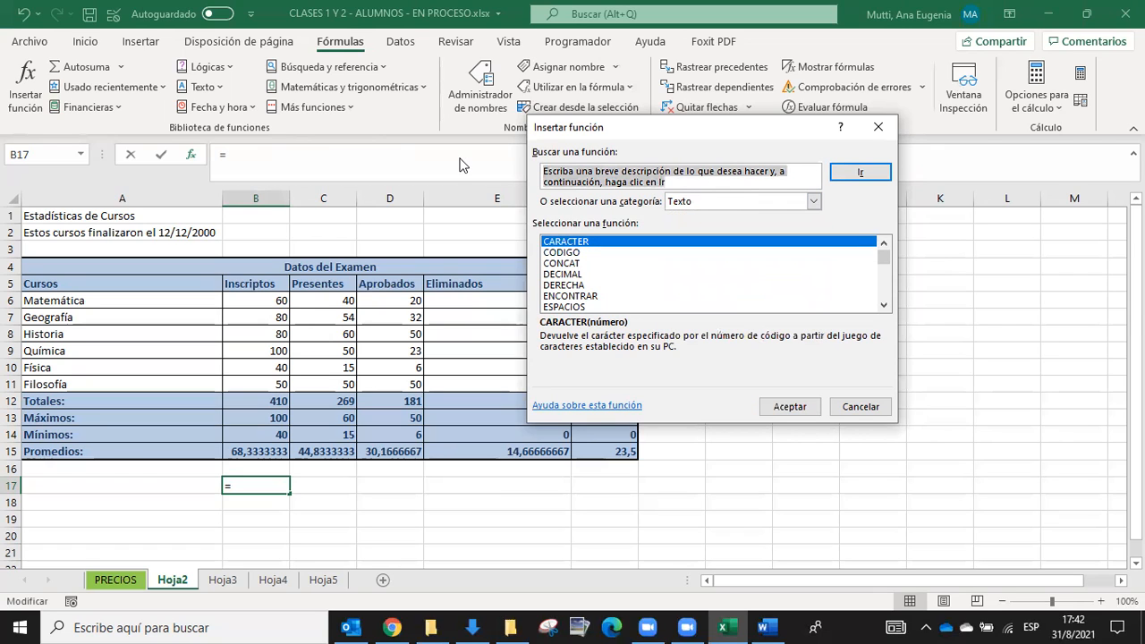
type("sen")
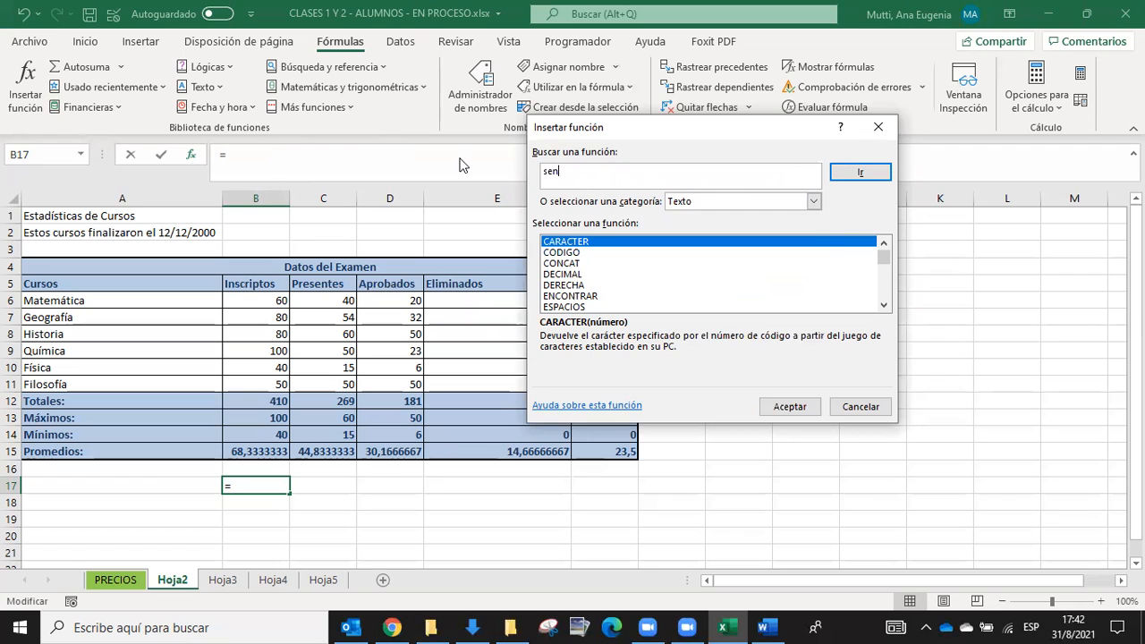
double_click(604, 172)
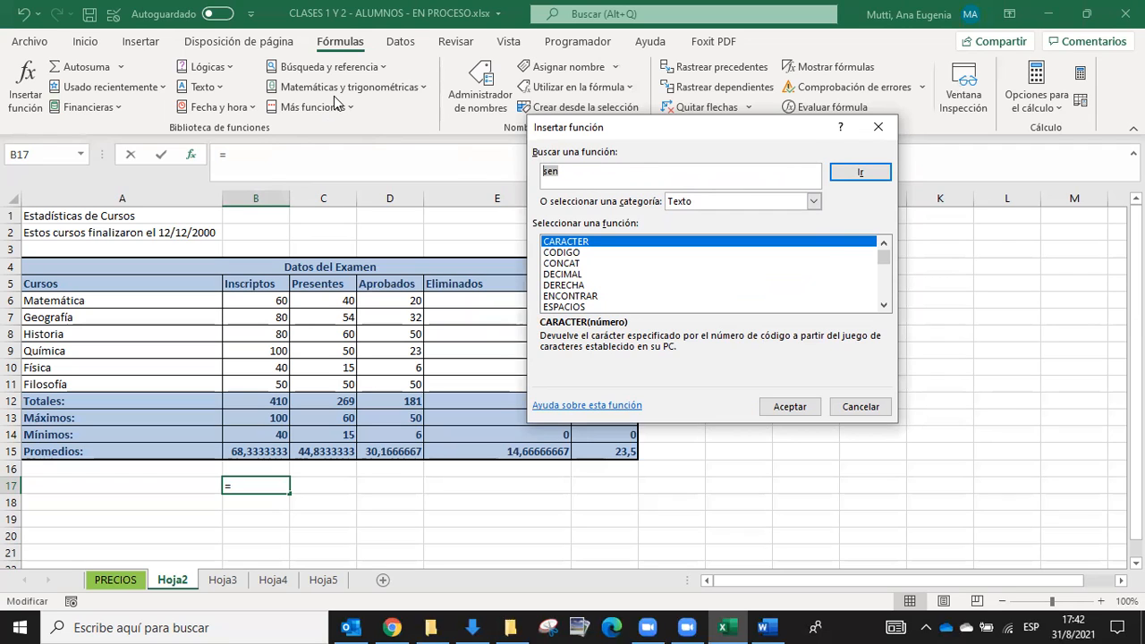
left_click(860, 171)
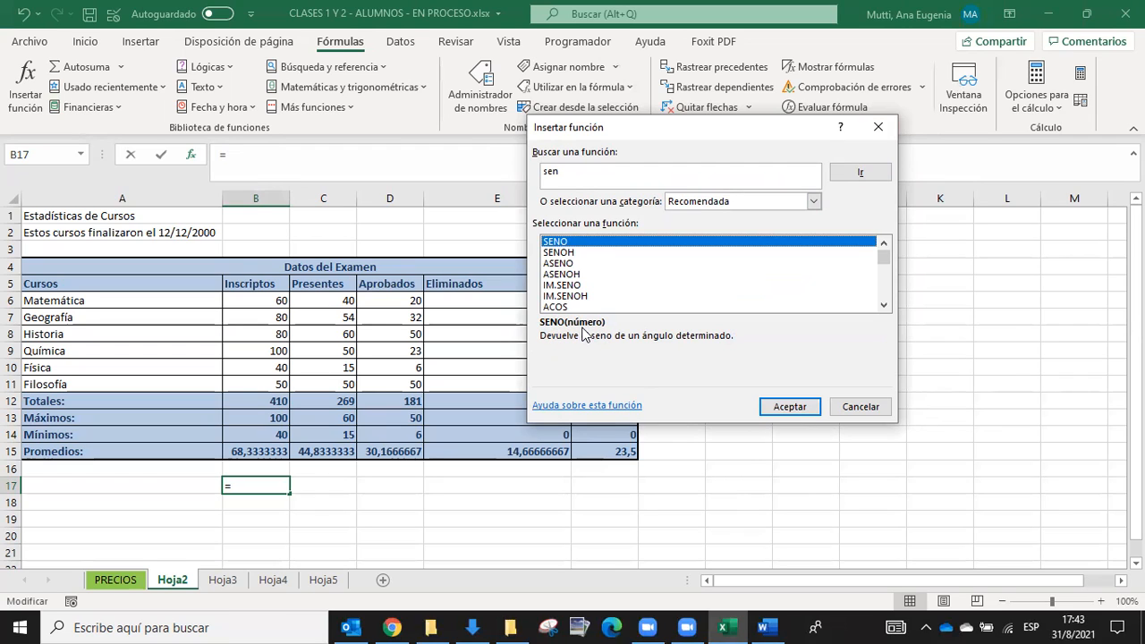
Step: Insert the SENO function in B17 with cell B6 as its Número argument, and clear the cell again
left_click(806, 408)
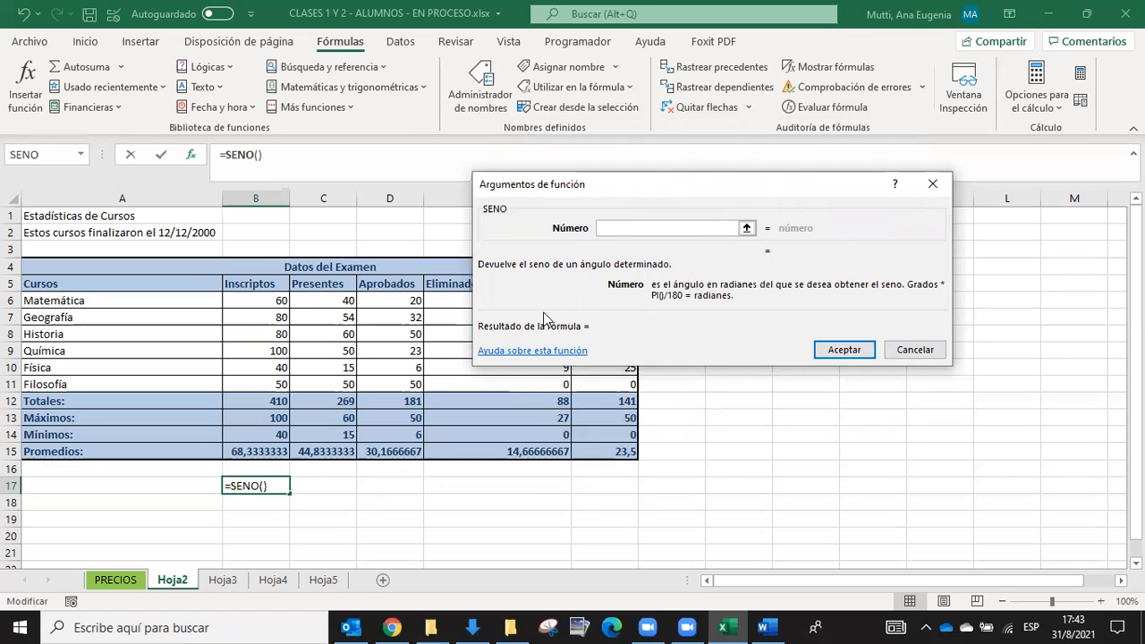
left_click(746, 229)
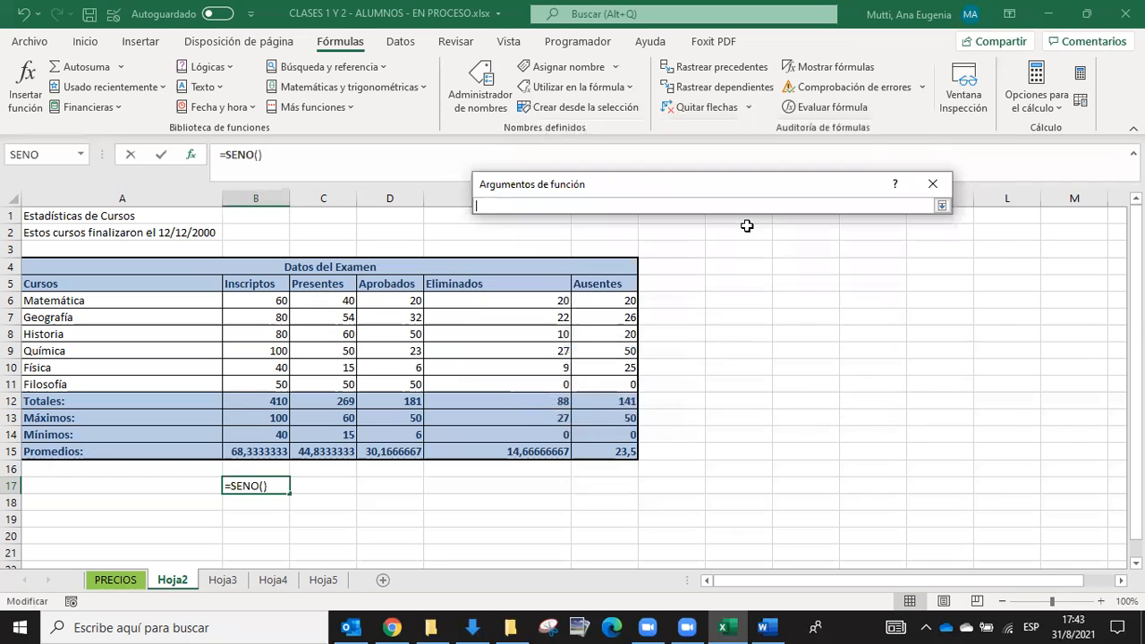
left_click(940, 205)
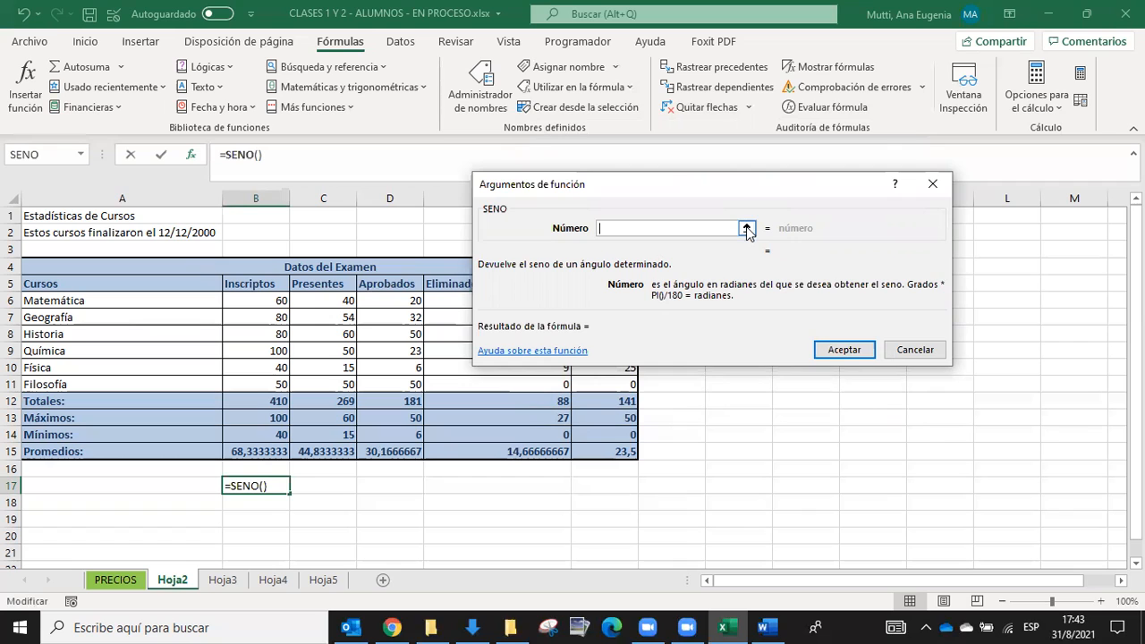
left_click(745, 229)
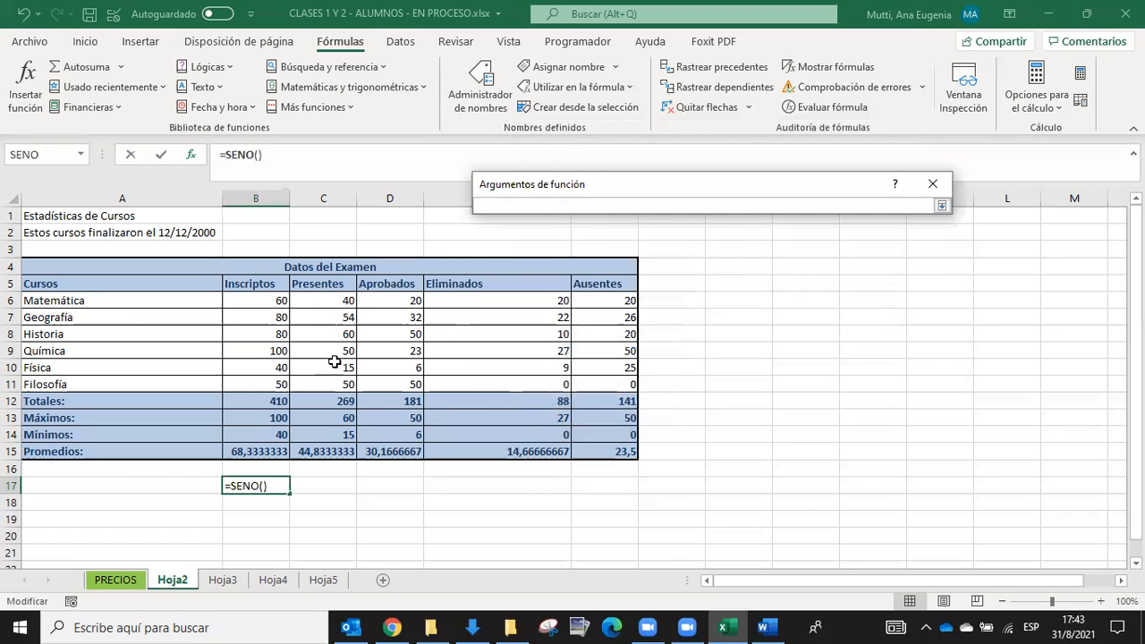
left_click(273, 297)
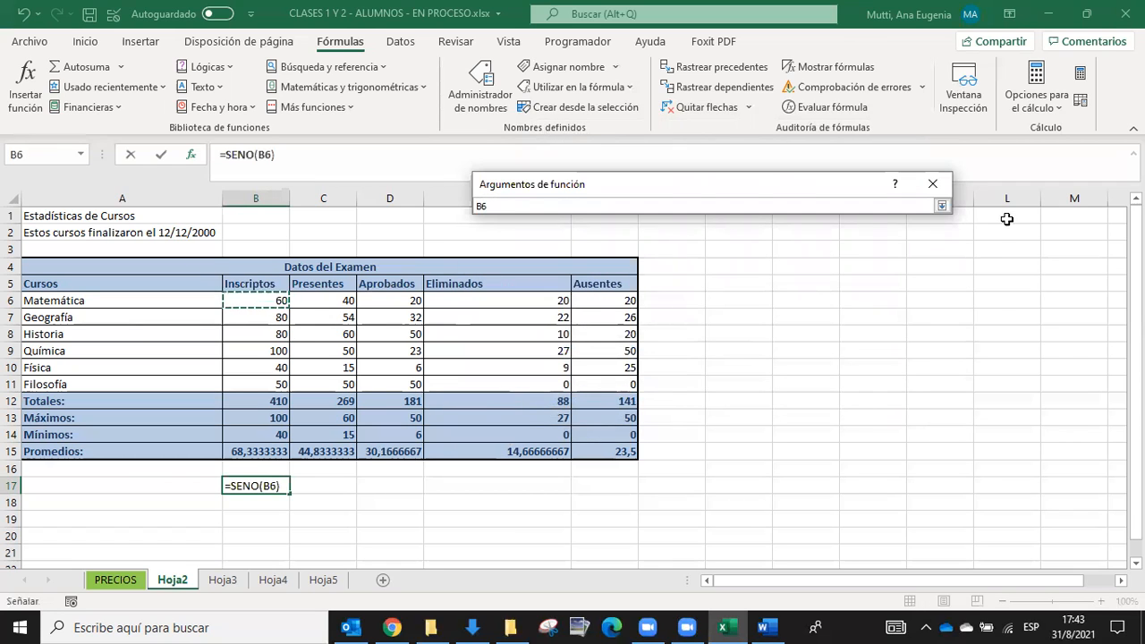
left_click(941, 204)
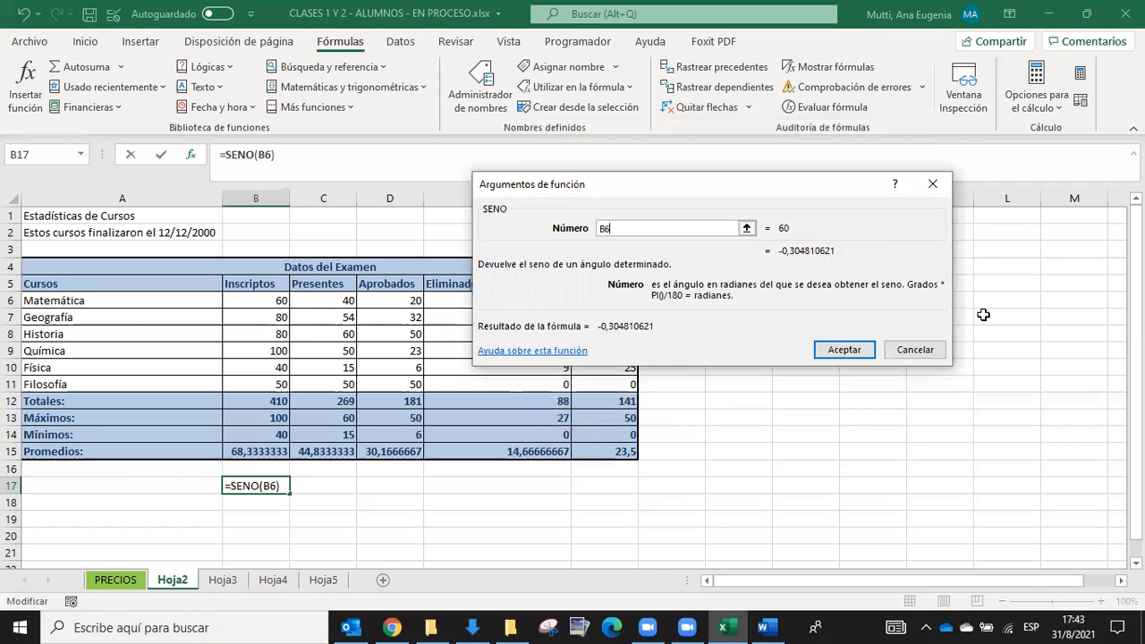
left_click(844, 349)
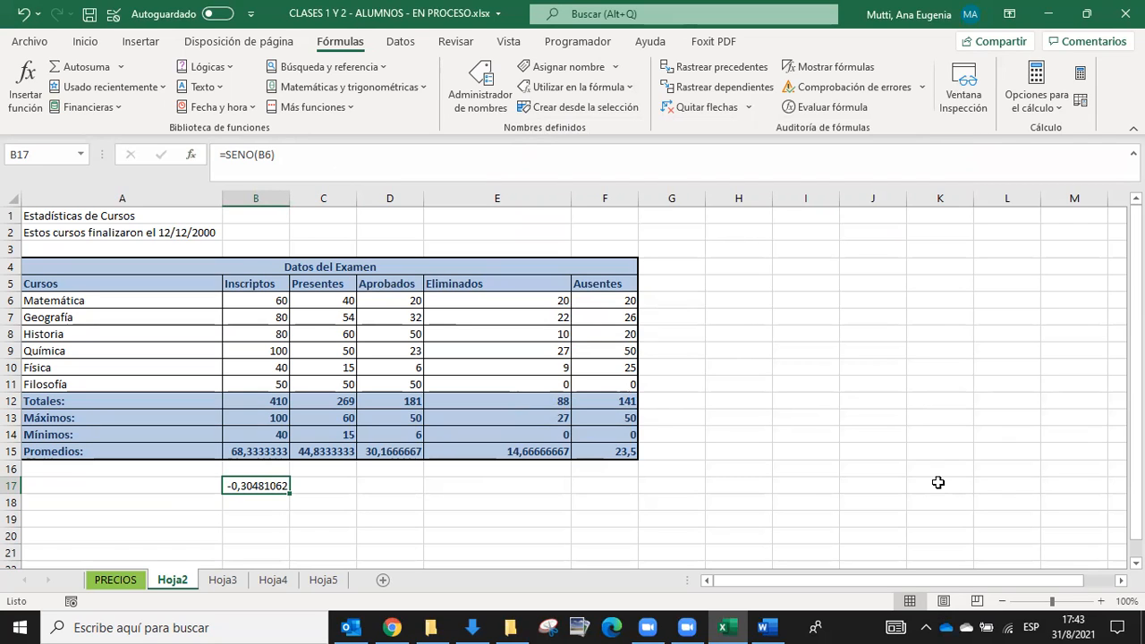
key("Delete")
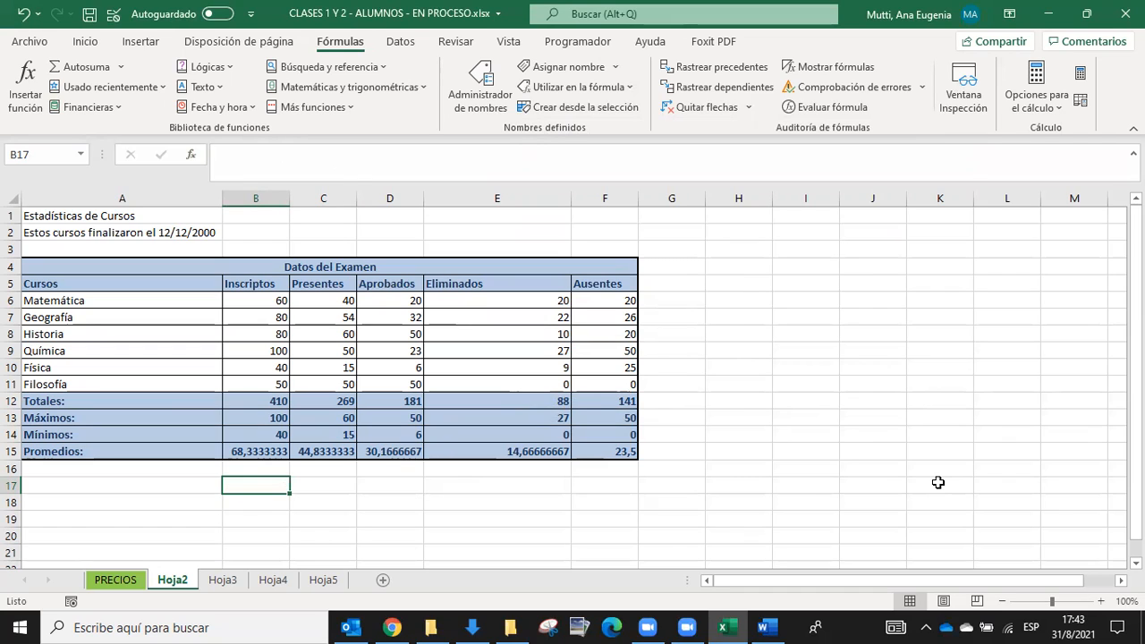
Step: Examine the conditional formatting options for B6:F11, including color scales, icon sets and new rule types, and cancel the new rule
left_click(726, 280)
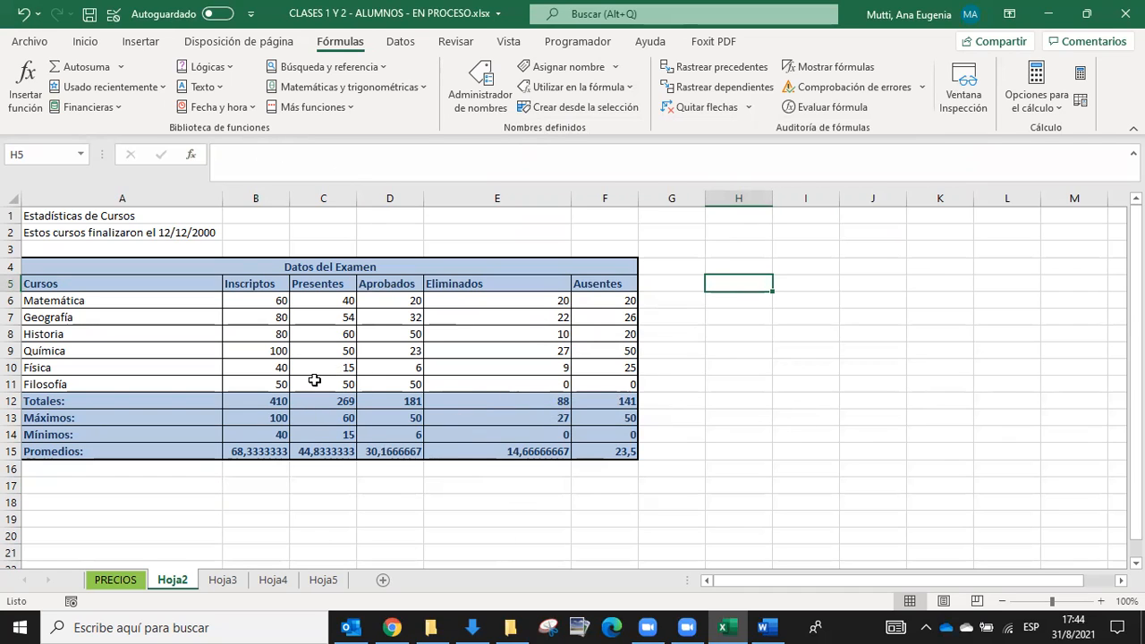
left_click(519, 350)
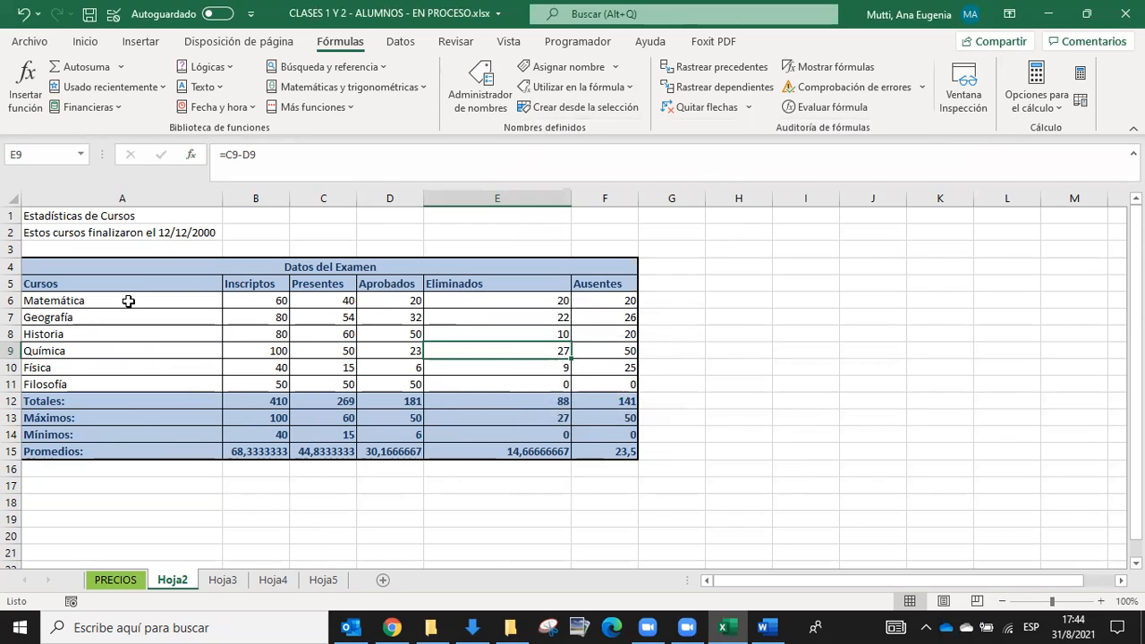
left_click_drag(231, 299, 617, 383)
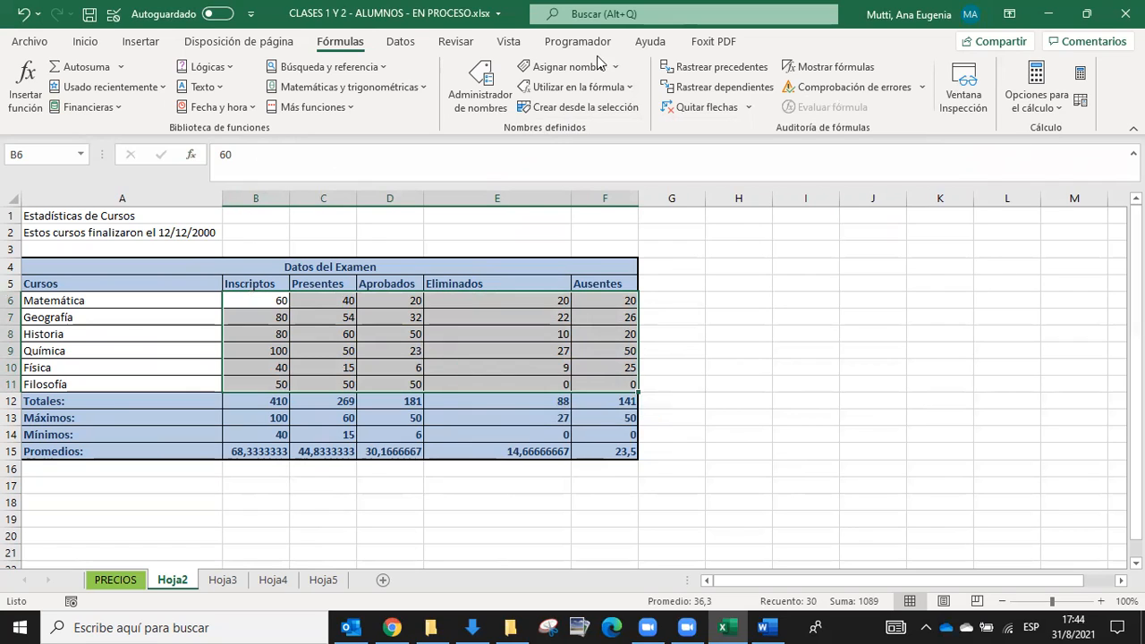
left_click(95, 44)
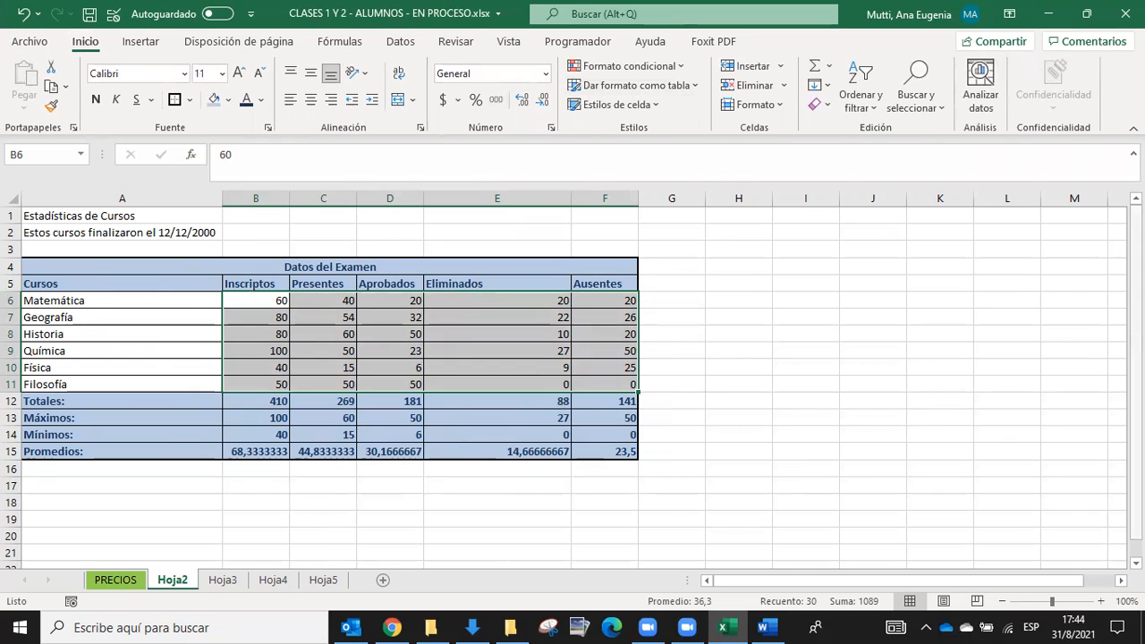
left_click(658, 68)
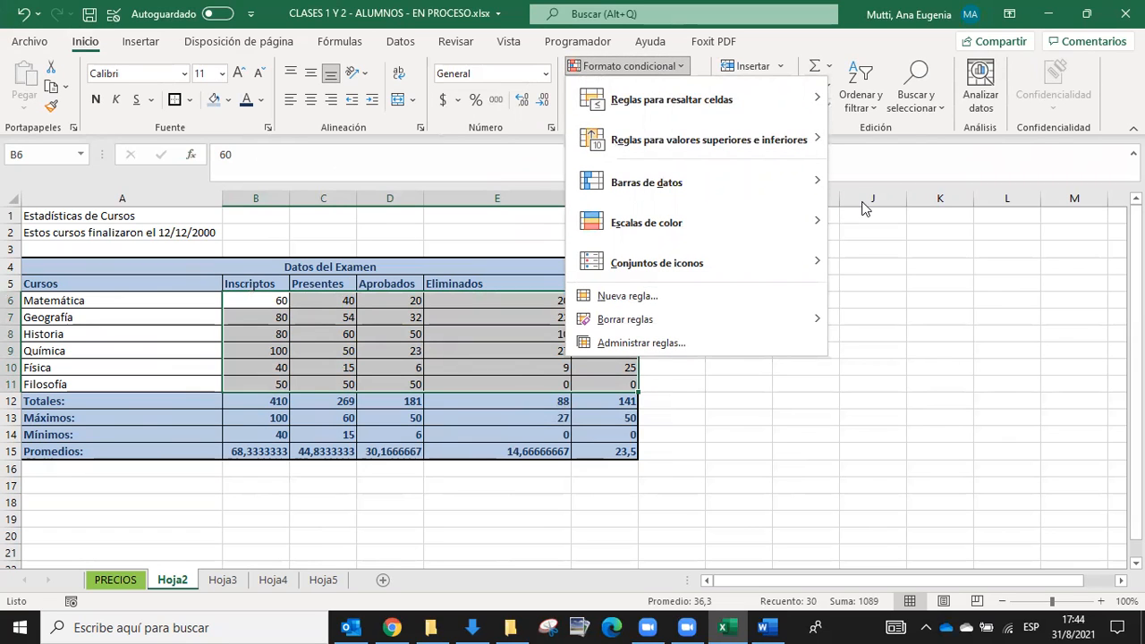
mouse_move(810, 229)
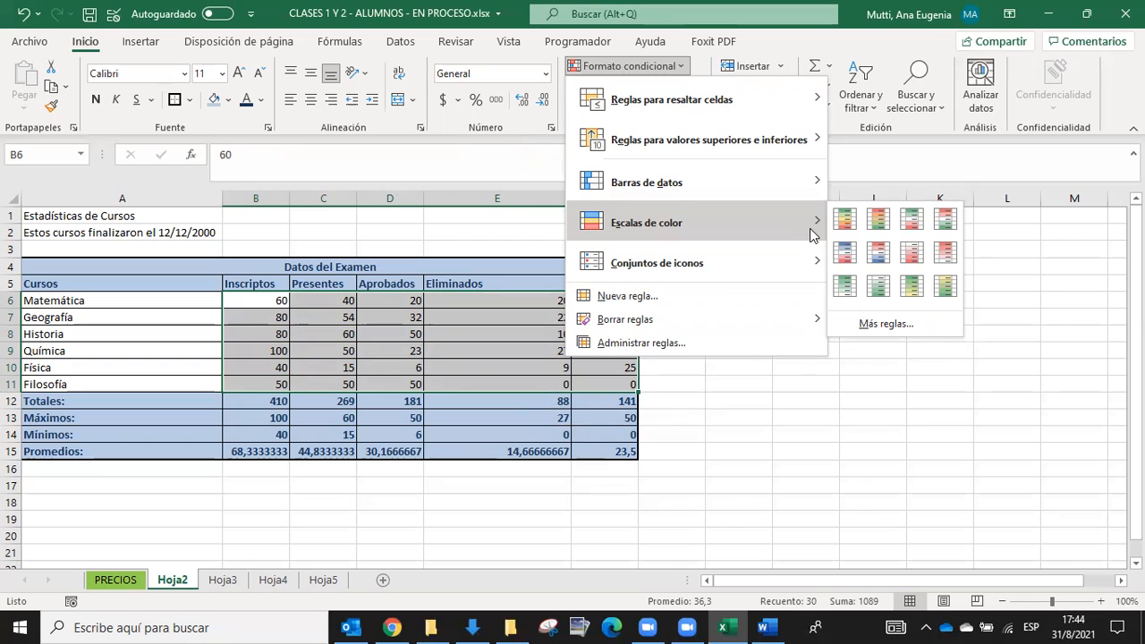
mouse_move(738, 248)
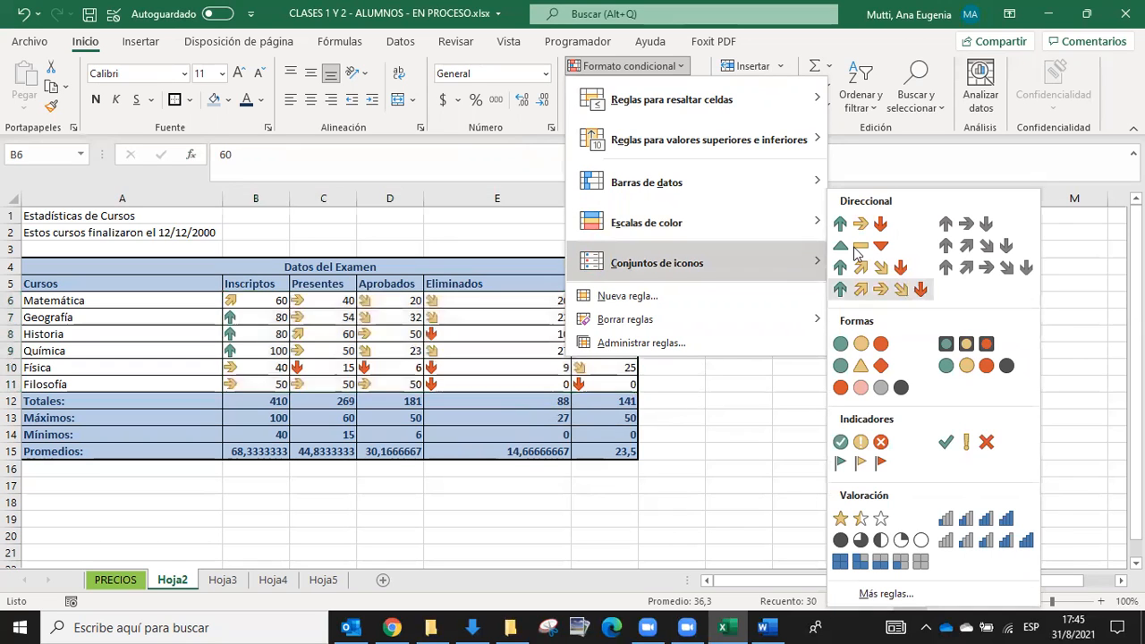
left_click(717, 295)
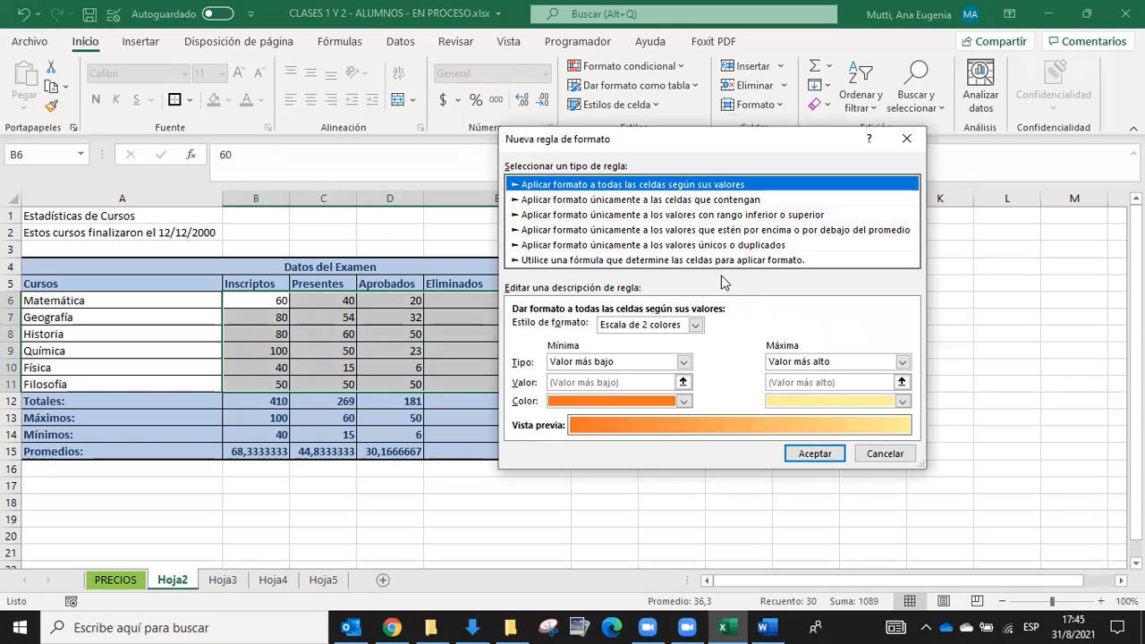
left_click(602, 200)
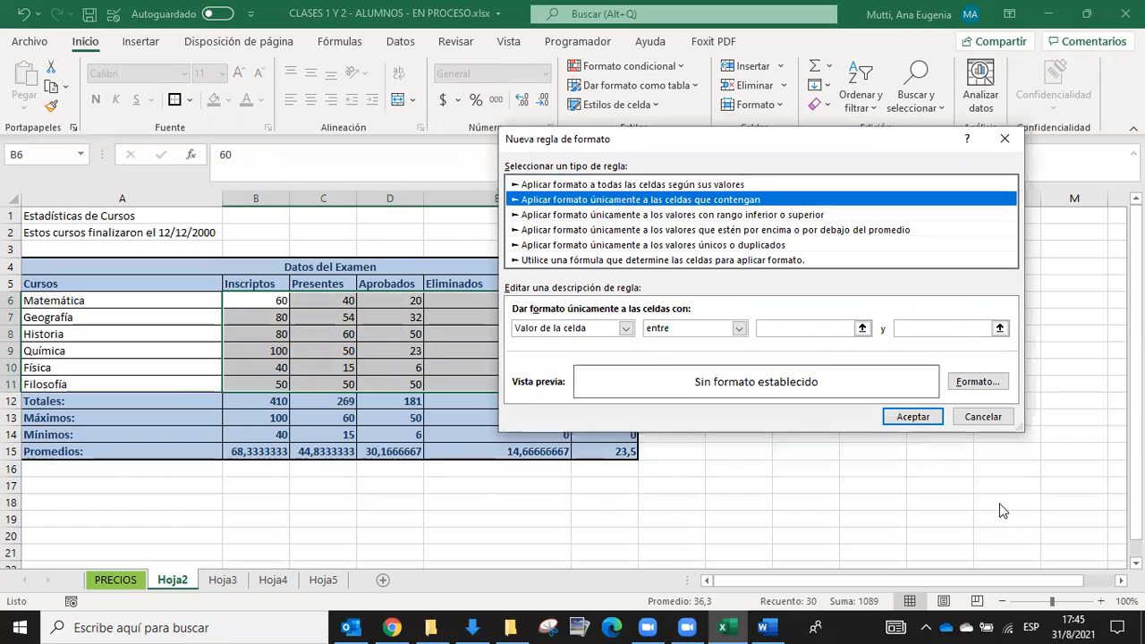
left_click(968, 415)
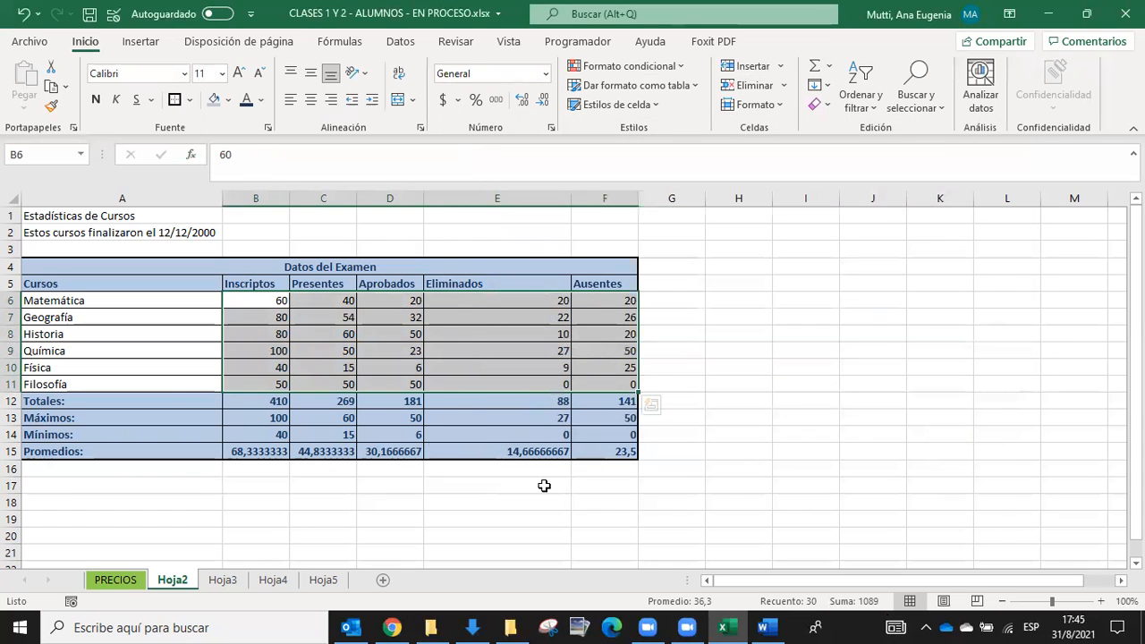
Step: Start a new conditional formatting rule for B6:F11 that formats only cells with values between 0 and 50
left_click_drag(258, 298, 629, 383)
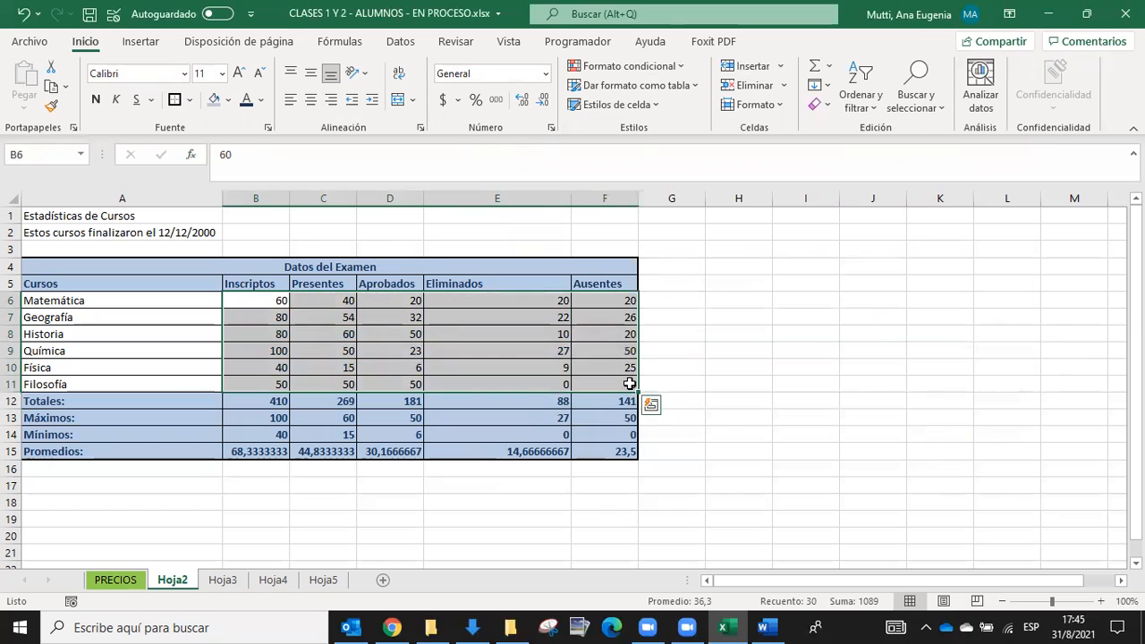
left_click(661, 69)
mouse_move(690, 184)
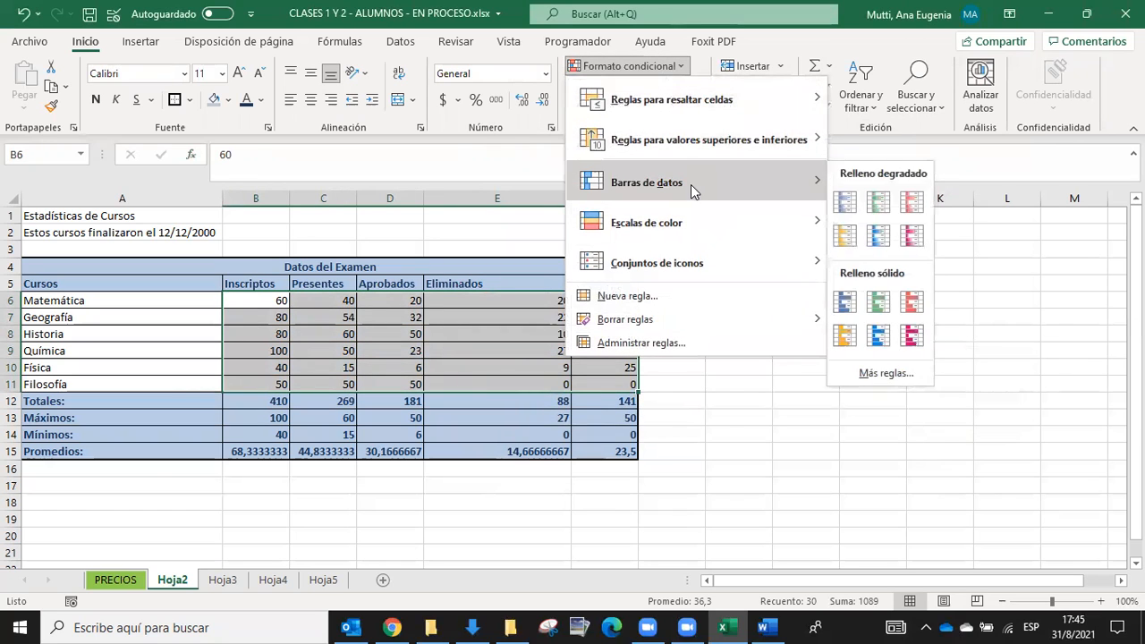
left_click(692, 303)
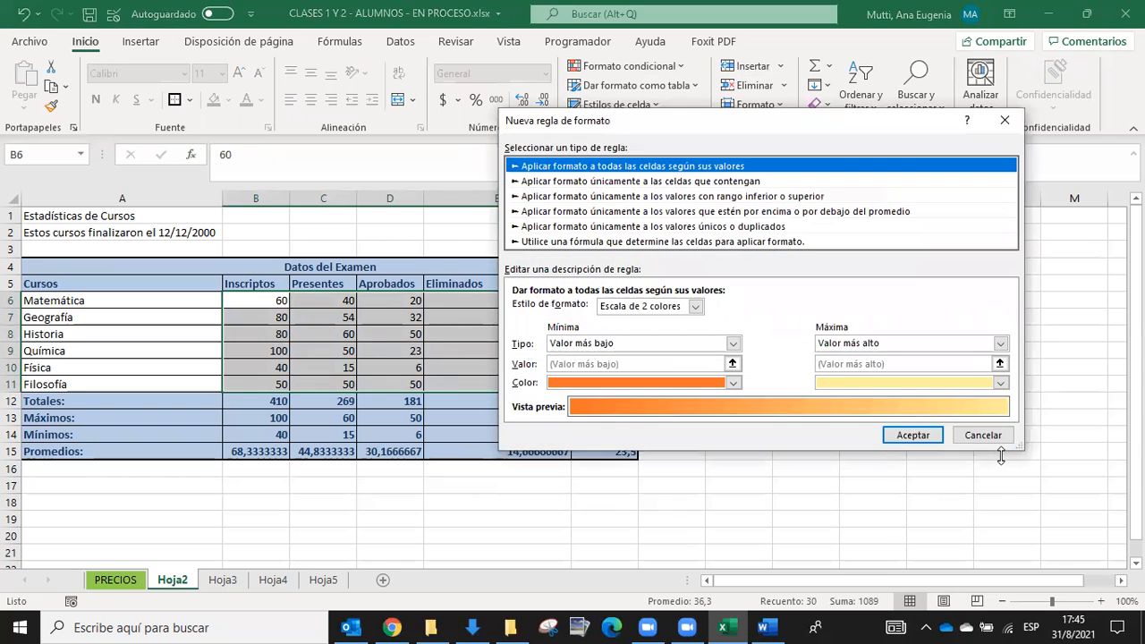
left_click(622, 185)
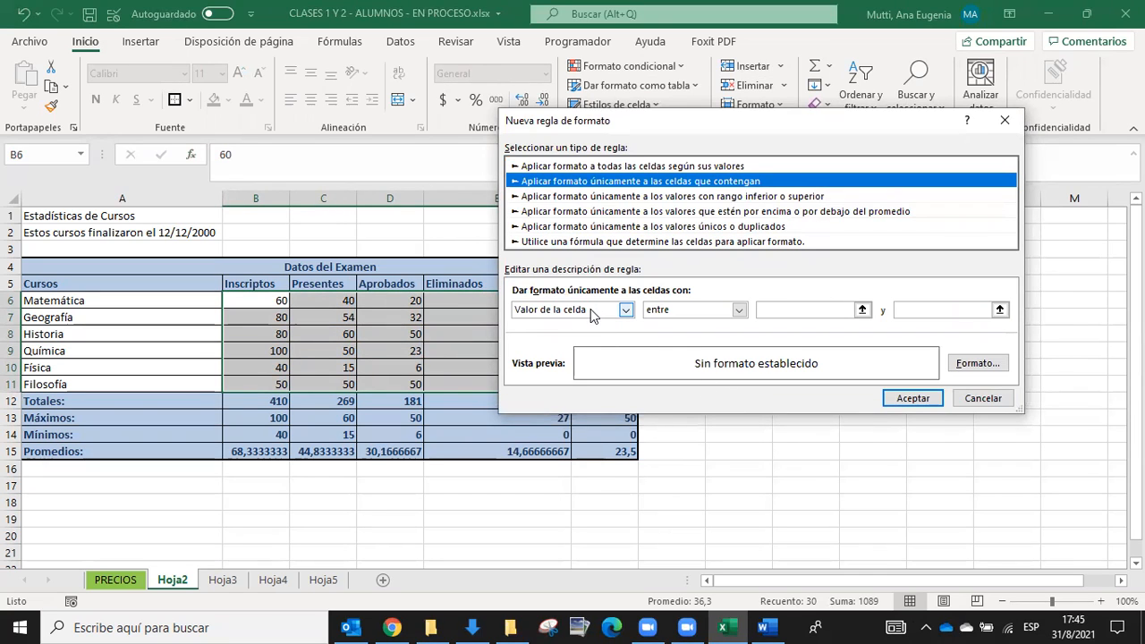
left_click(700, 312)
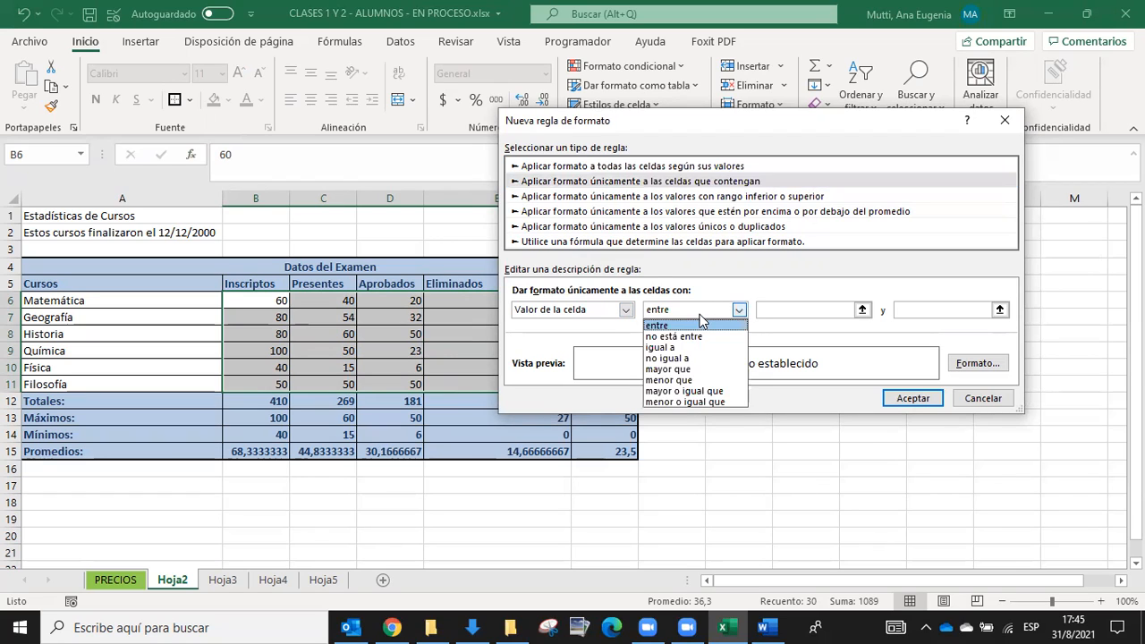
left_click(700, 317)
left_click(767, 311)
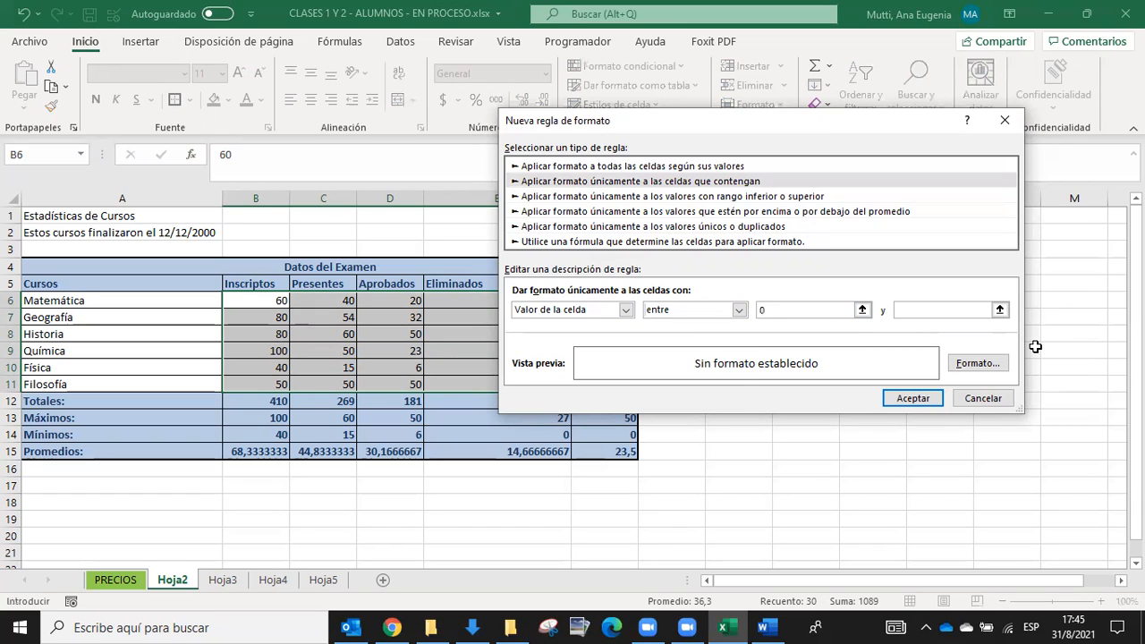
left_click(940, 313)
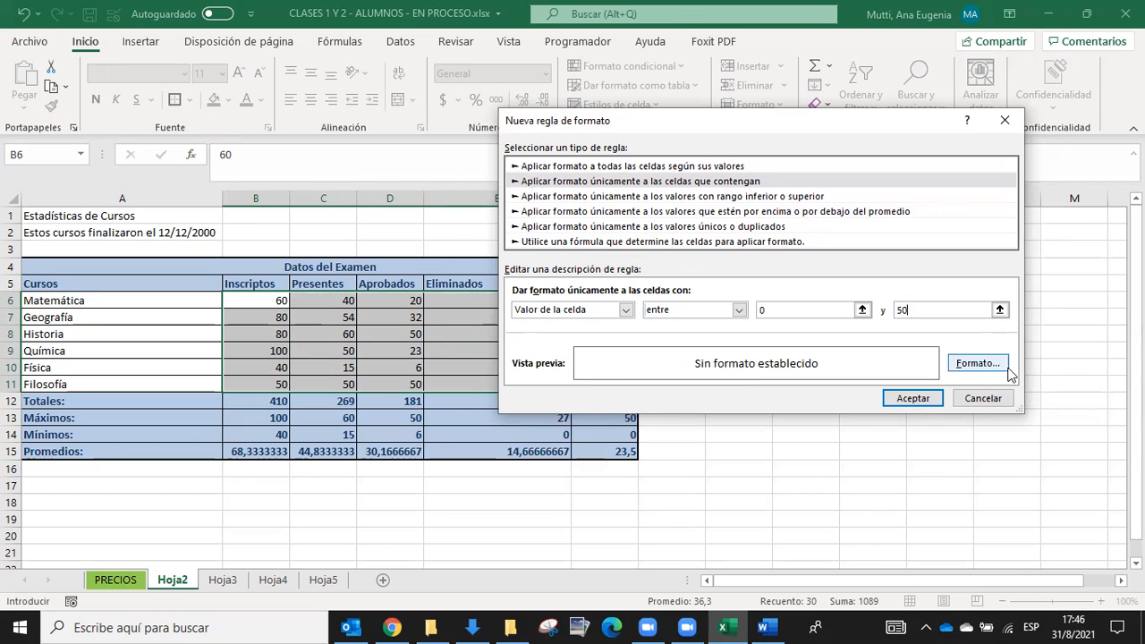
Step: Give the new rule a yellow fill and apply it to the selected exam data
left_click(978, 363)
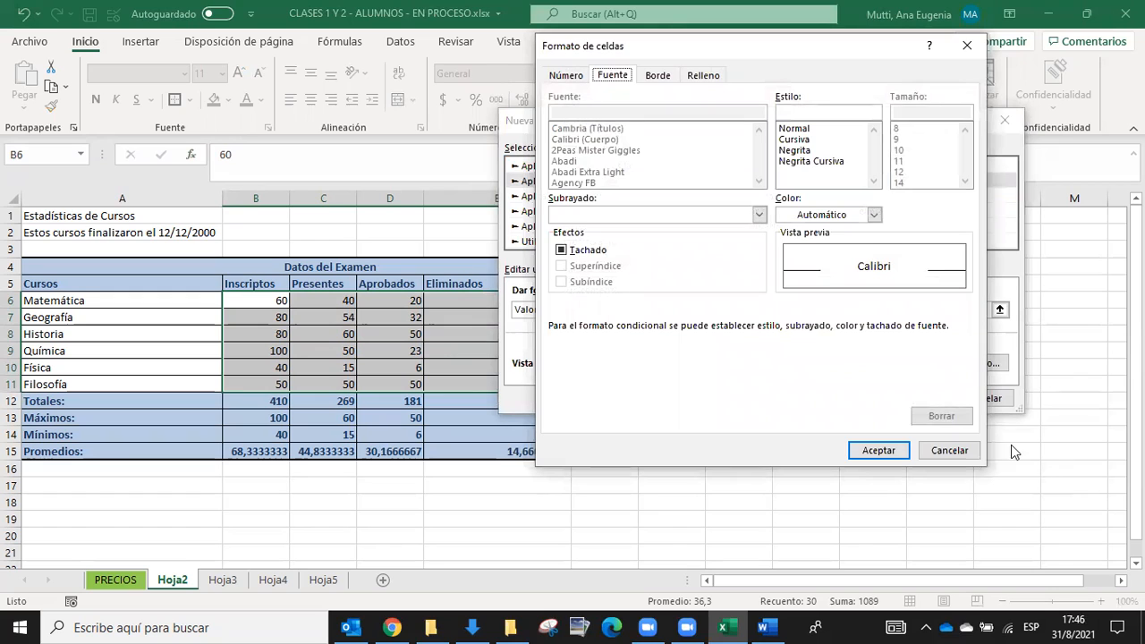
left_click(690, 77)
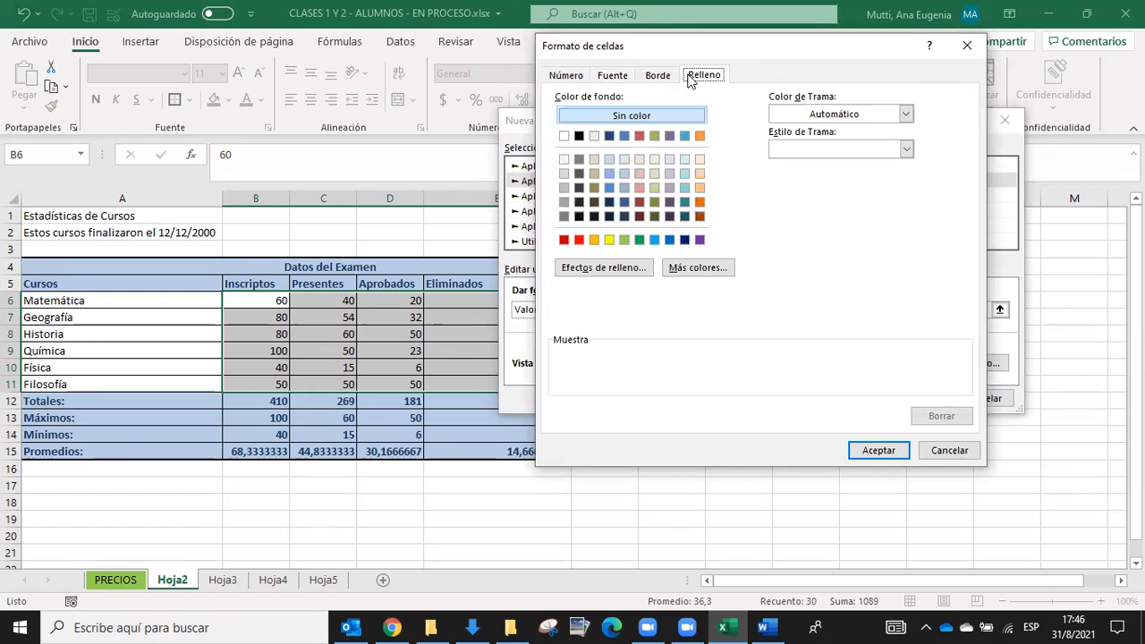
left_click(610, 237)
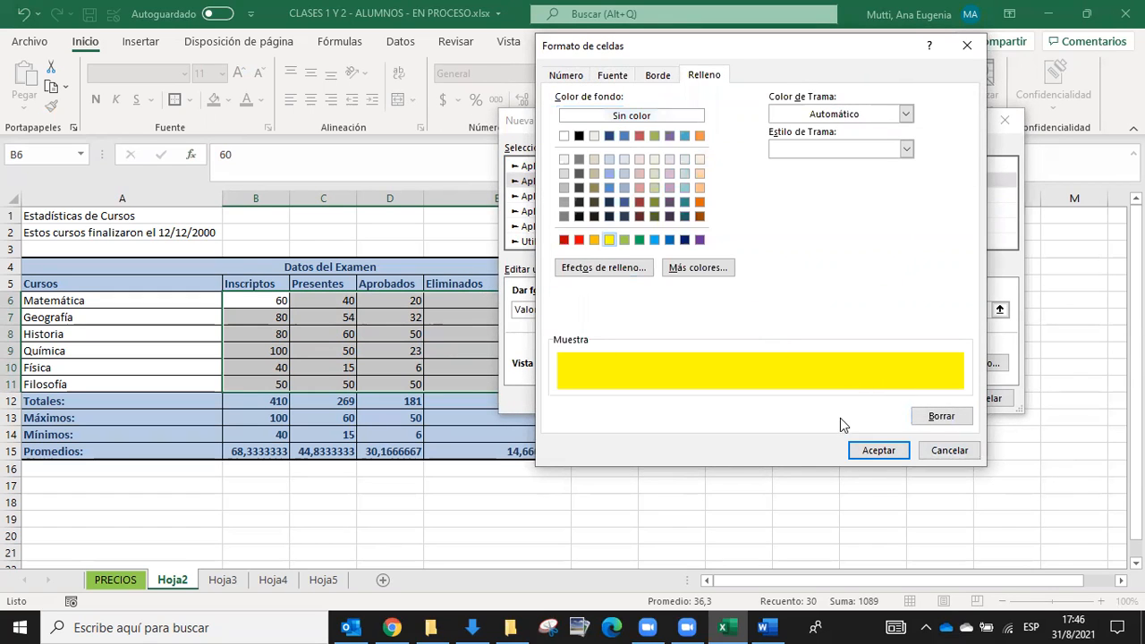
left_click(863, 449)
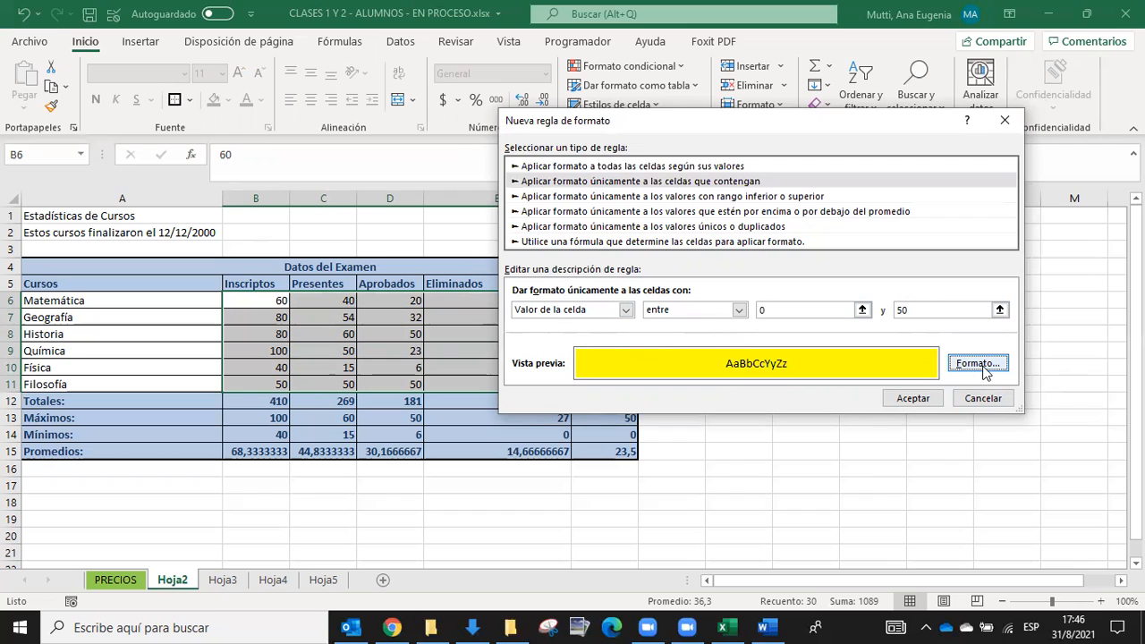
left_click(925, 399)
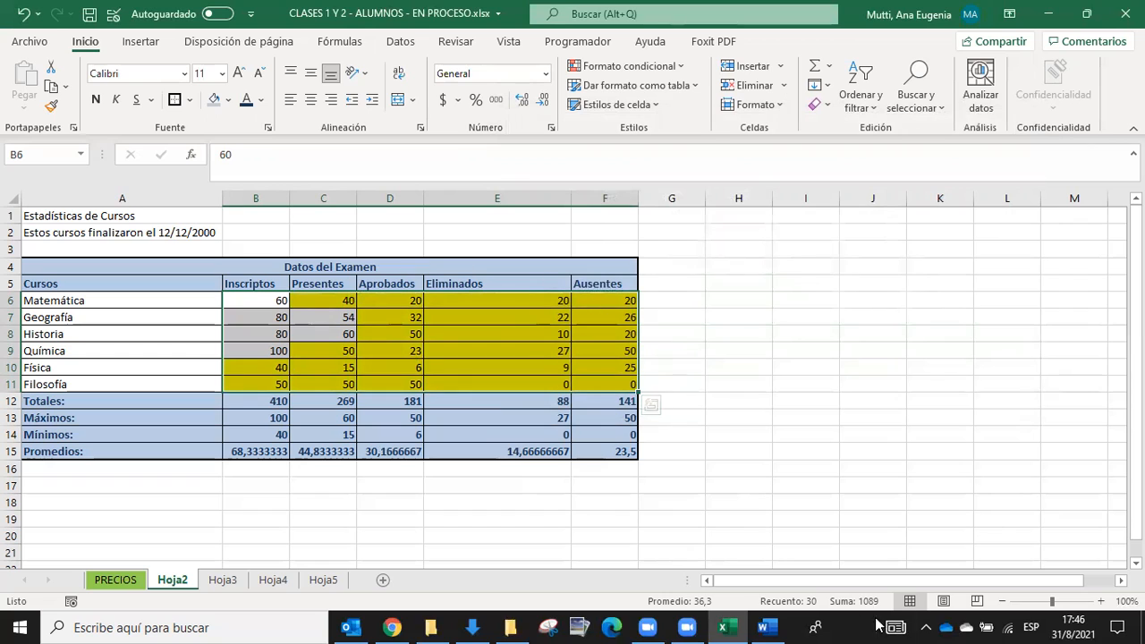
left_click(909, 341)
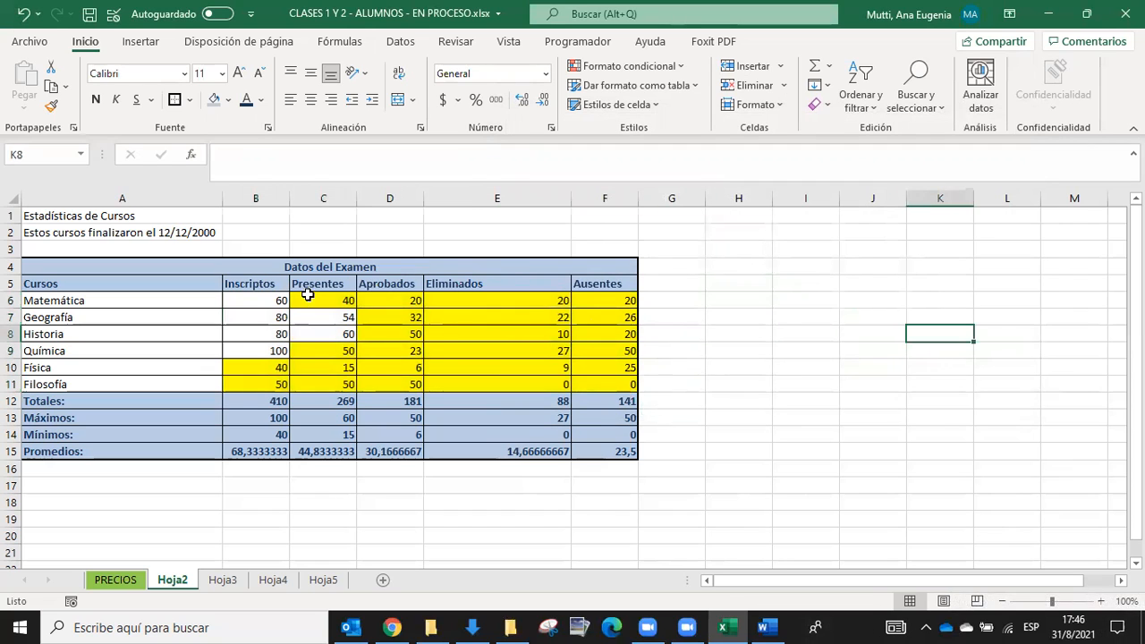
Step: Test the rule by entering 25 as the Inscriptos value for Geografía in B7, and undo the entry
left_click(266, 318)
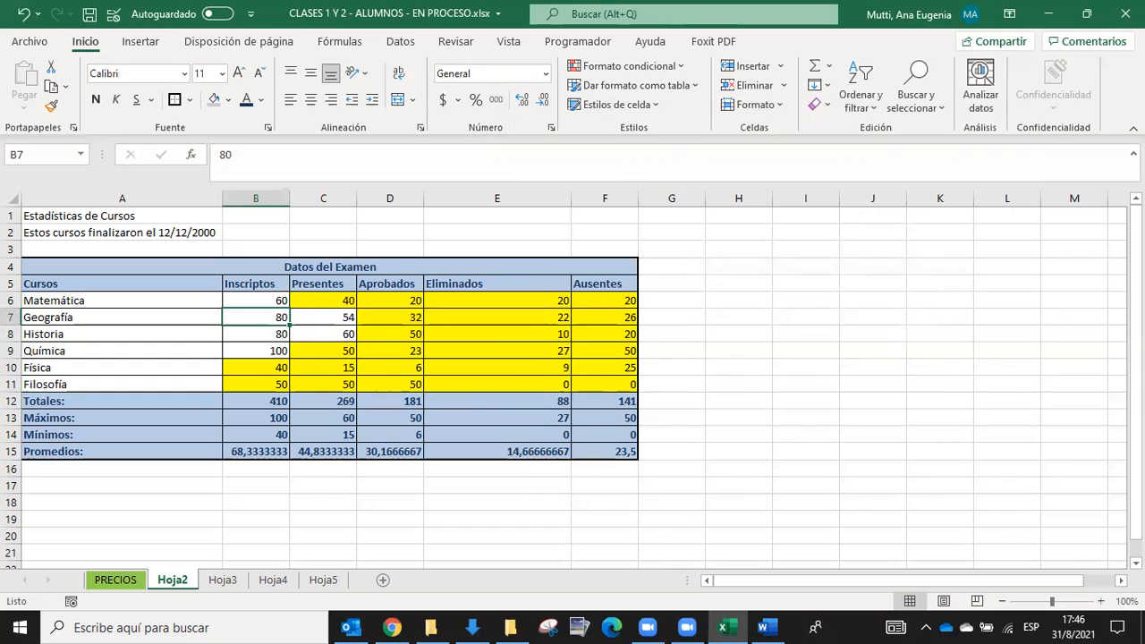
type("25")
key("Return")
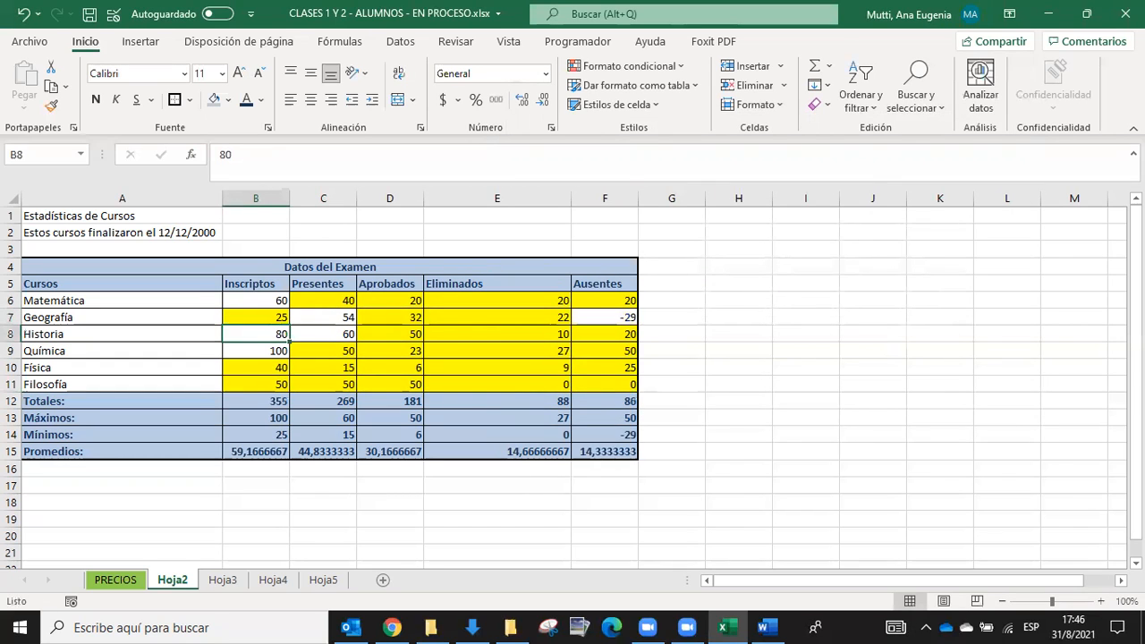
left_click(23, 13)
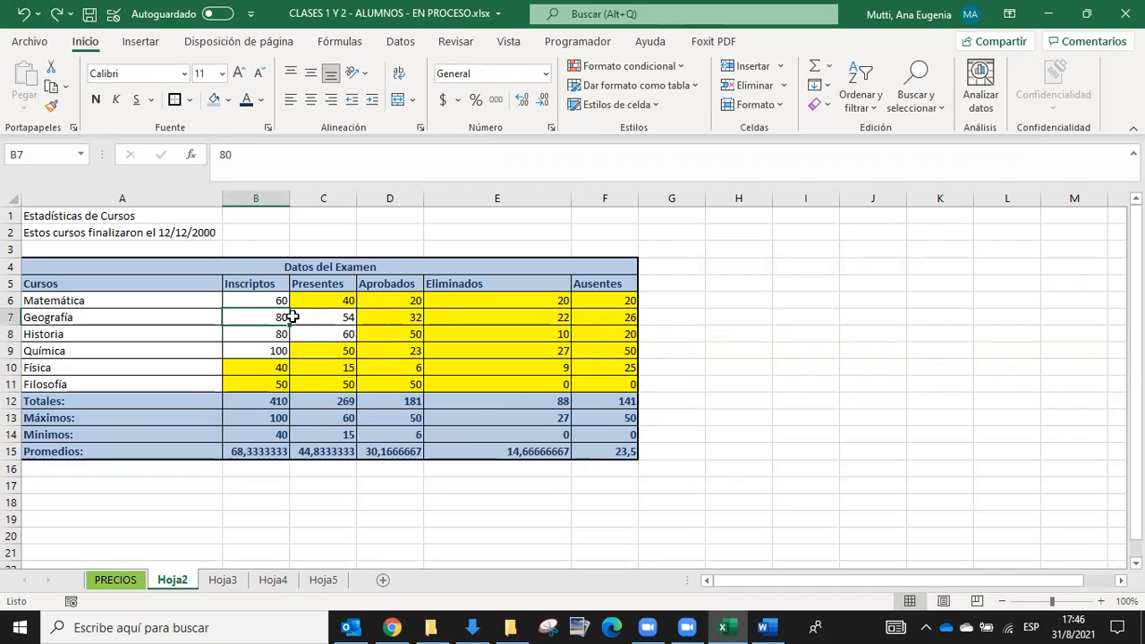
Step: Set the upper limit of the conditional formatting rule on B6:F11 to 30, apply the change and move the rules manager off the table
left_click_drag(276, 297, 626, 385)
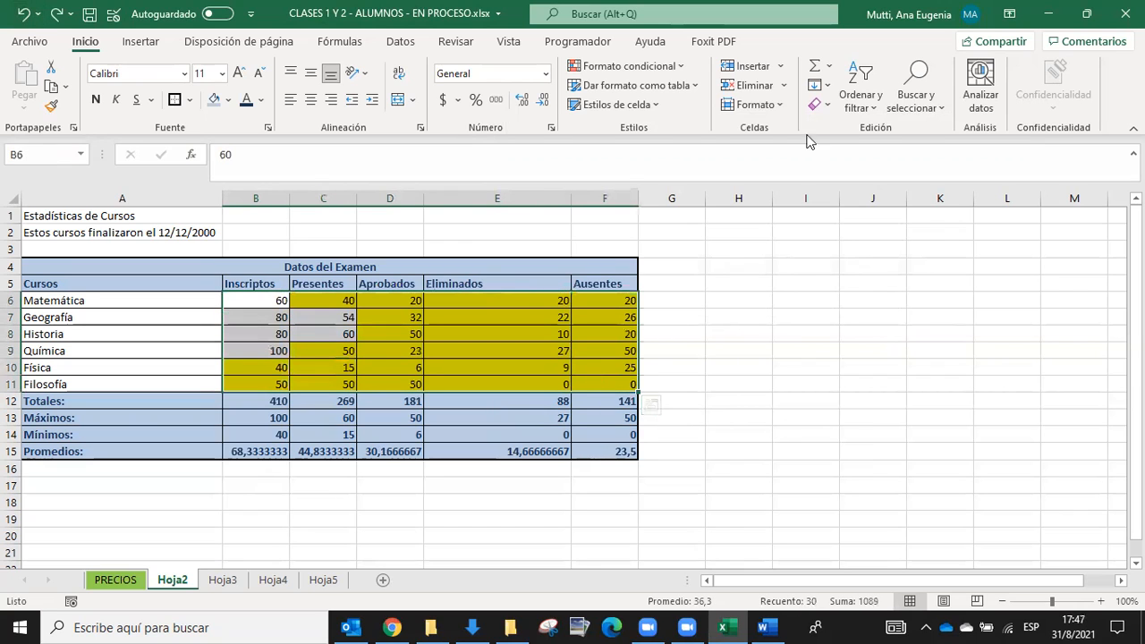
left_click(672, 68)
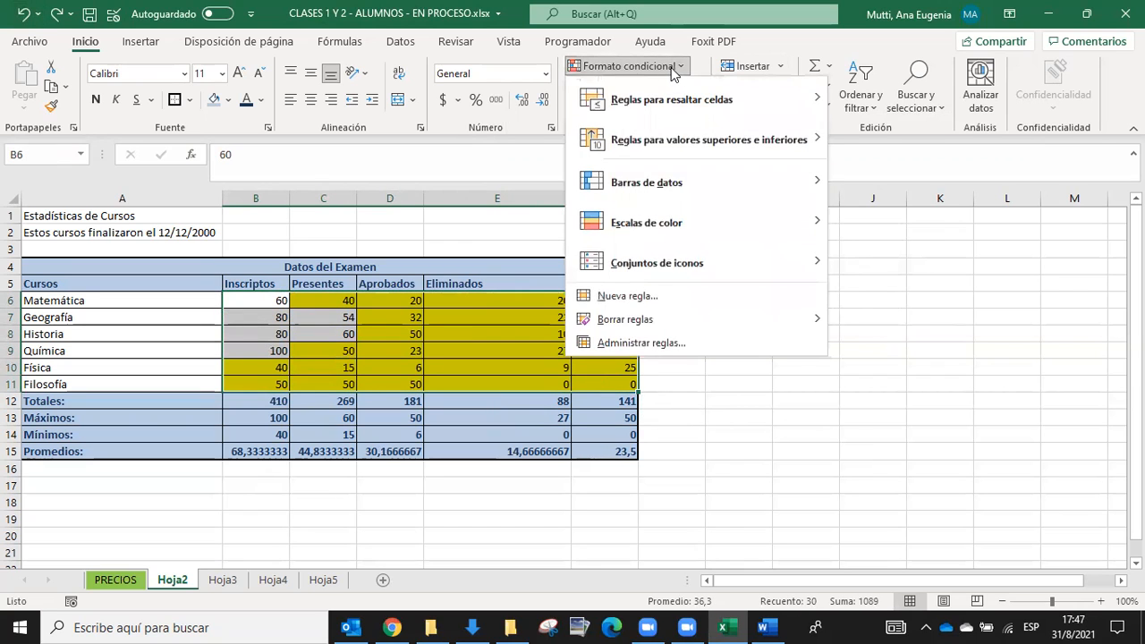
left_click(705, 342)
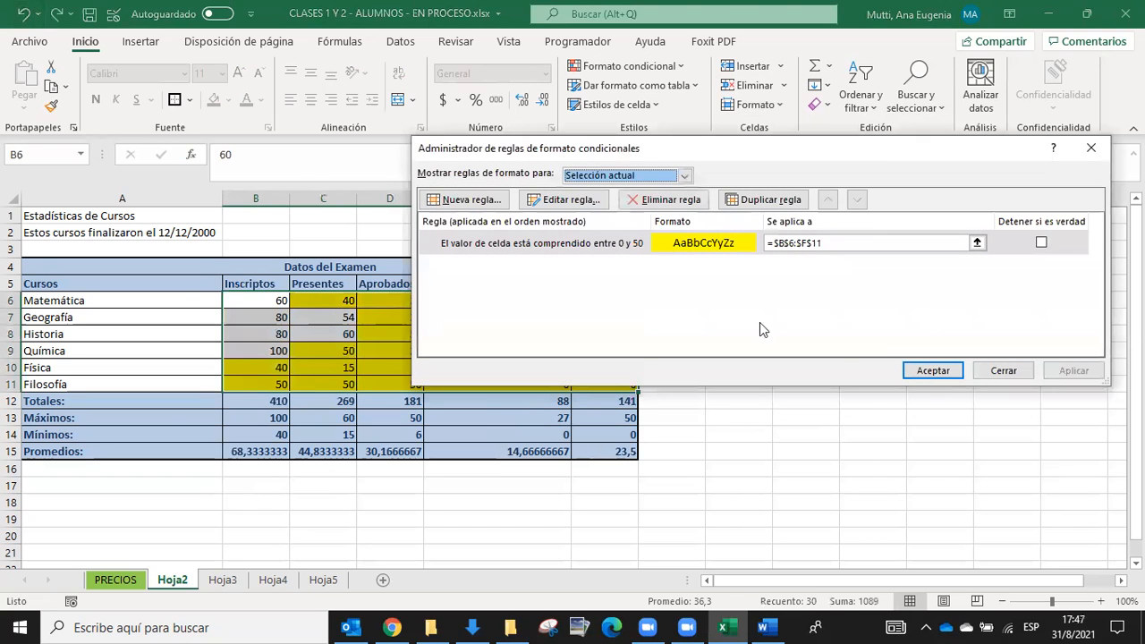
left_click(454, 241)
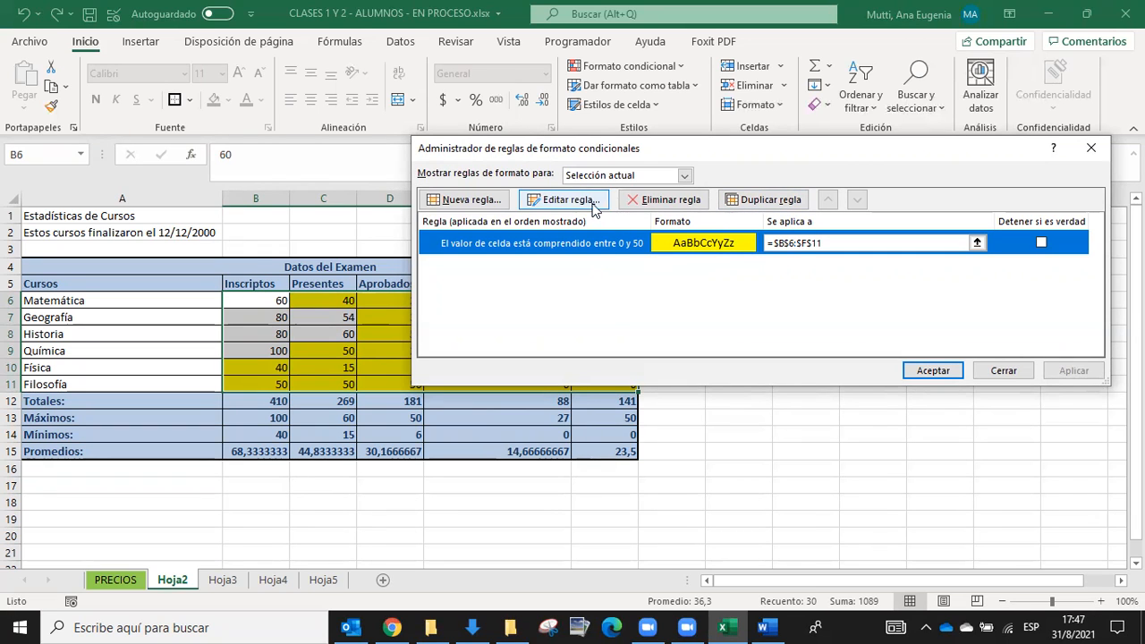
left_click(568, 200)
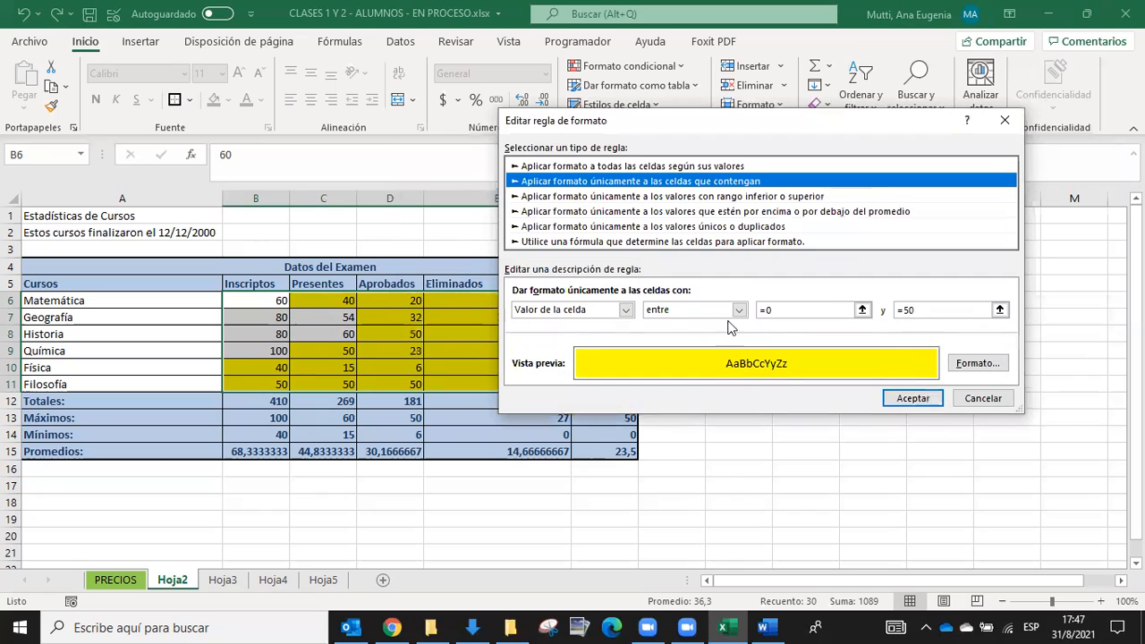
left_click(927, 312)
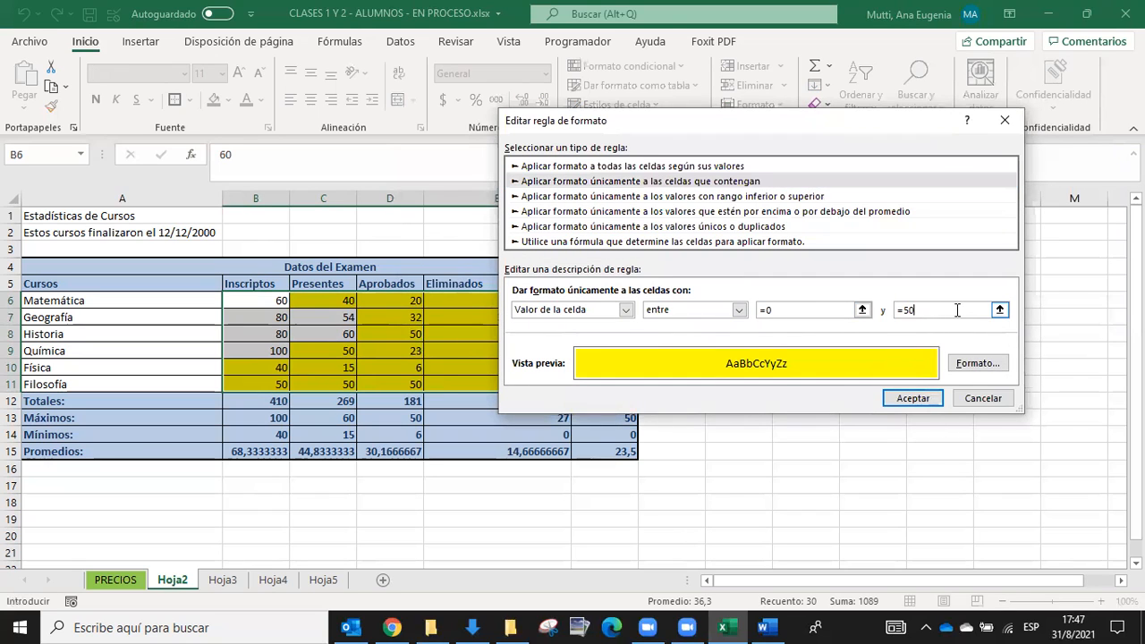
key("BackSpace")
key("BackSpace")
left_click(912, 398)
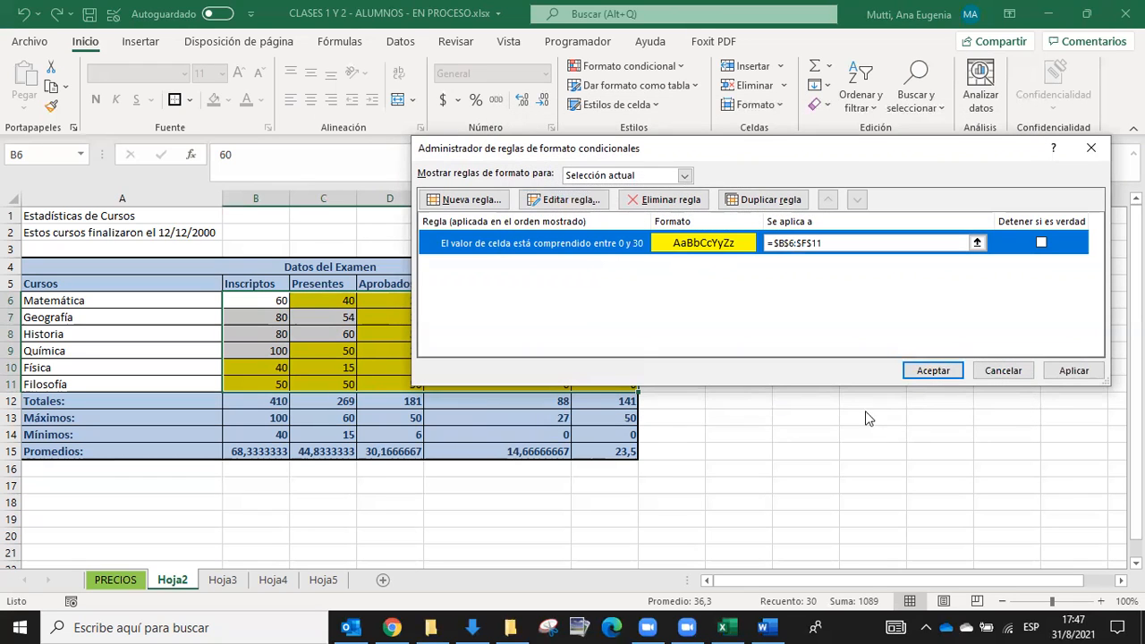
left_click(1070, 372)
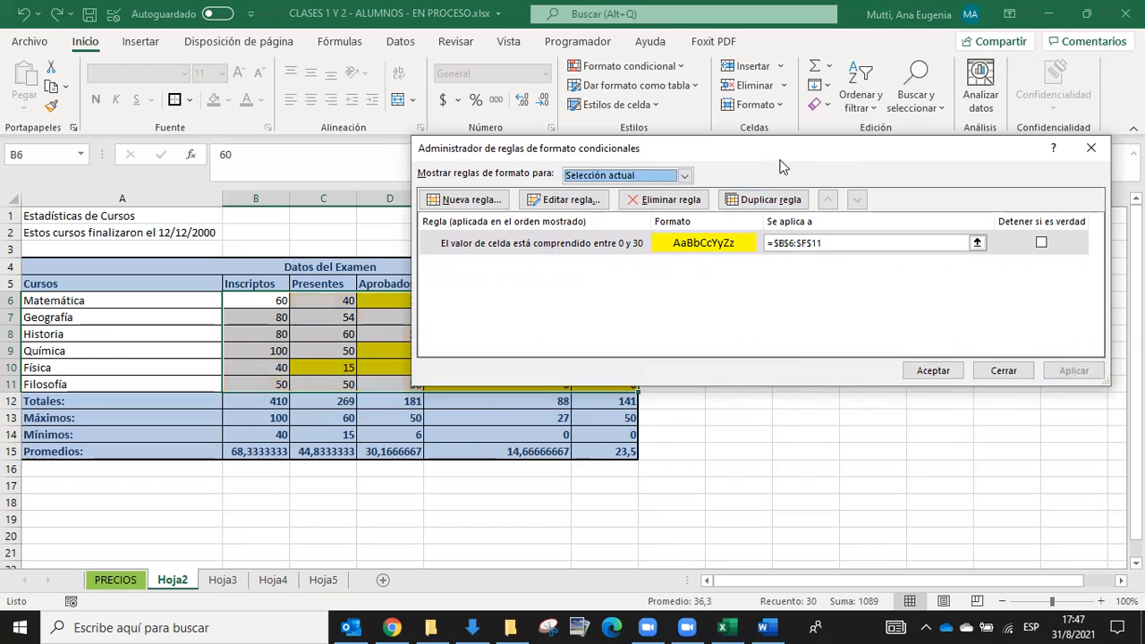
left_click_drag(780, 161, 711, 32)
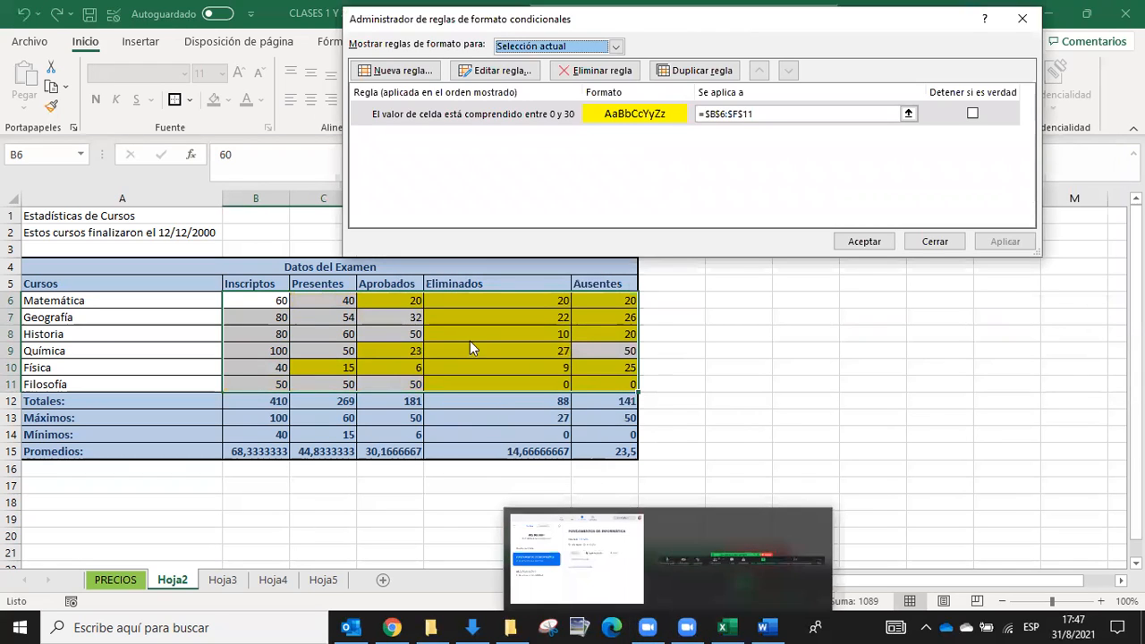
Step: Start another conditional formatting rule for B6:F11 that formats only cells with values greater than or equal to 40
left_click(399, 72)
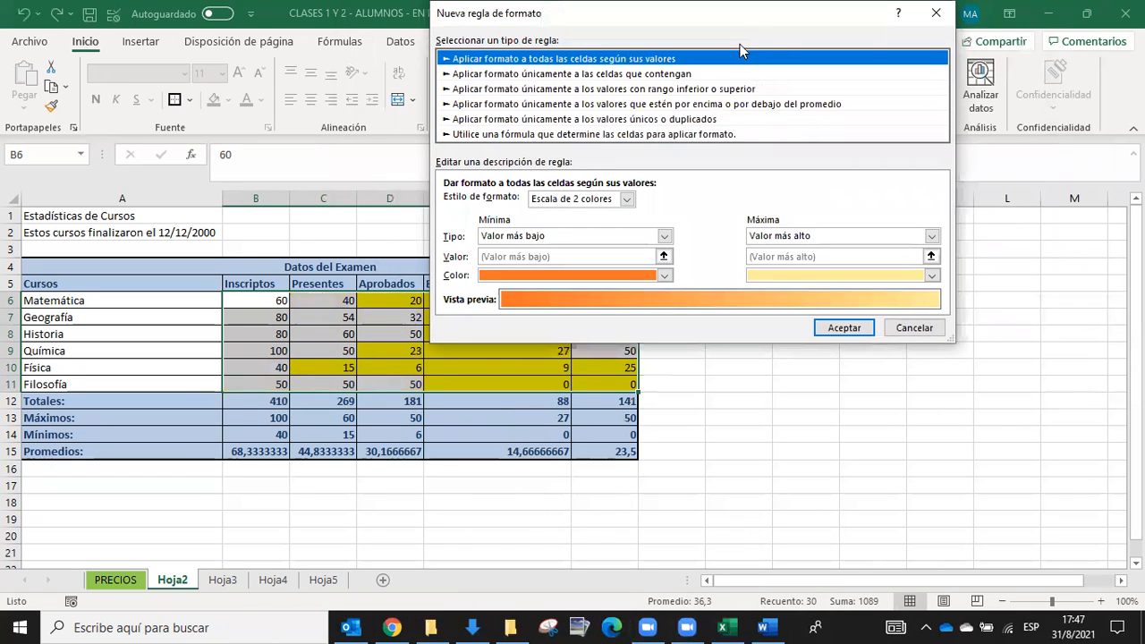
left_click(729, 74)
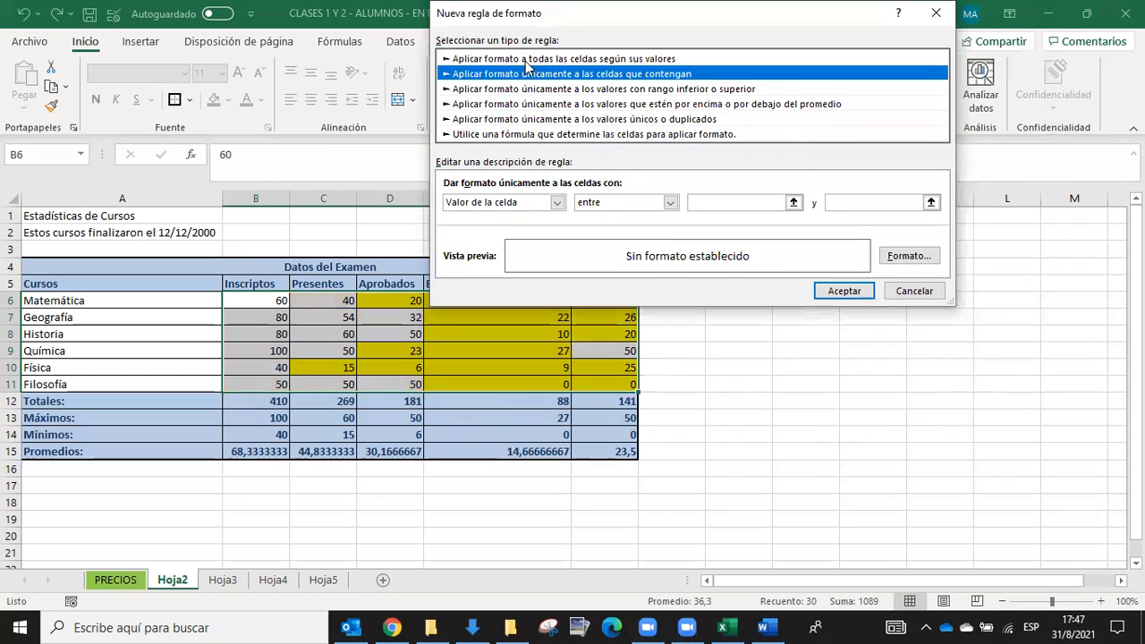
left_click(597, 204)
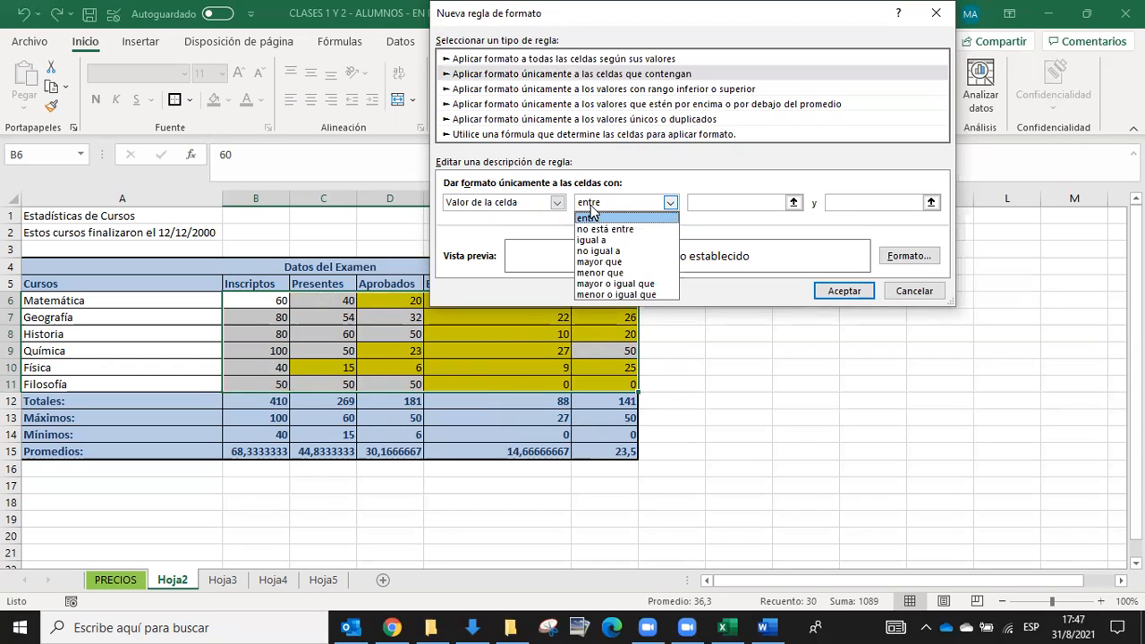
left_click(611, 284)
left_click(715, 204)
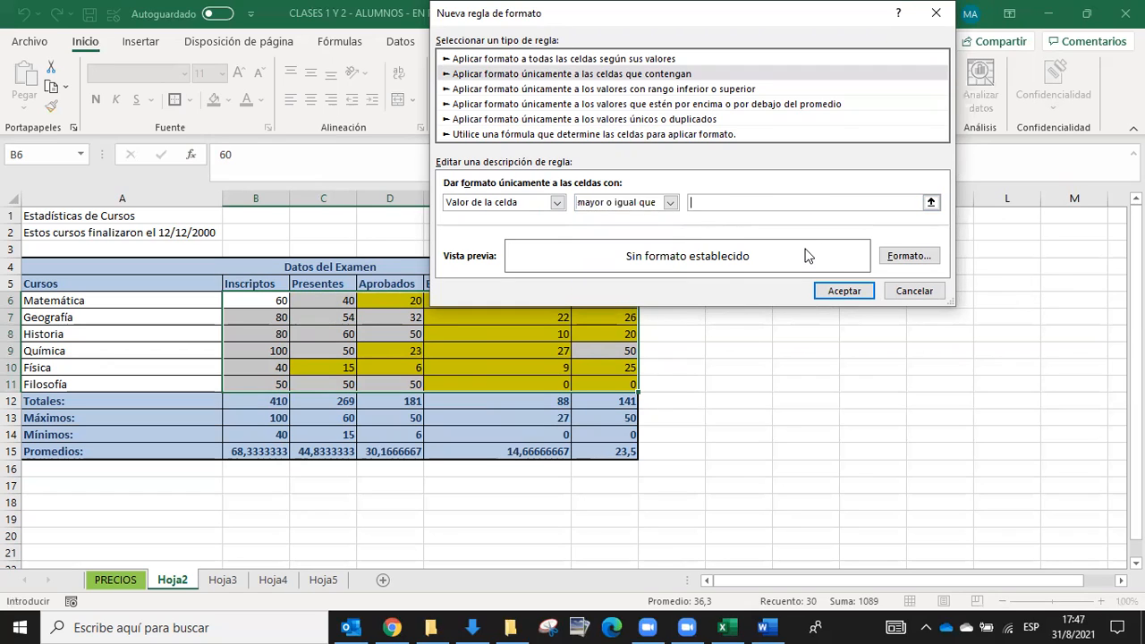
type("40")
Step: Give the greater-than-or-equal-to-40 rule a light green fill and apply it to the exam data
left_click(926, 252)
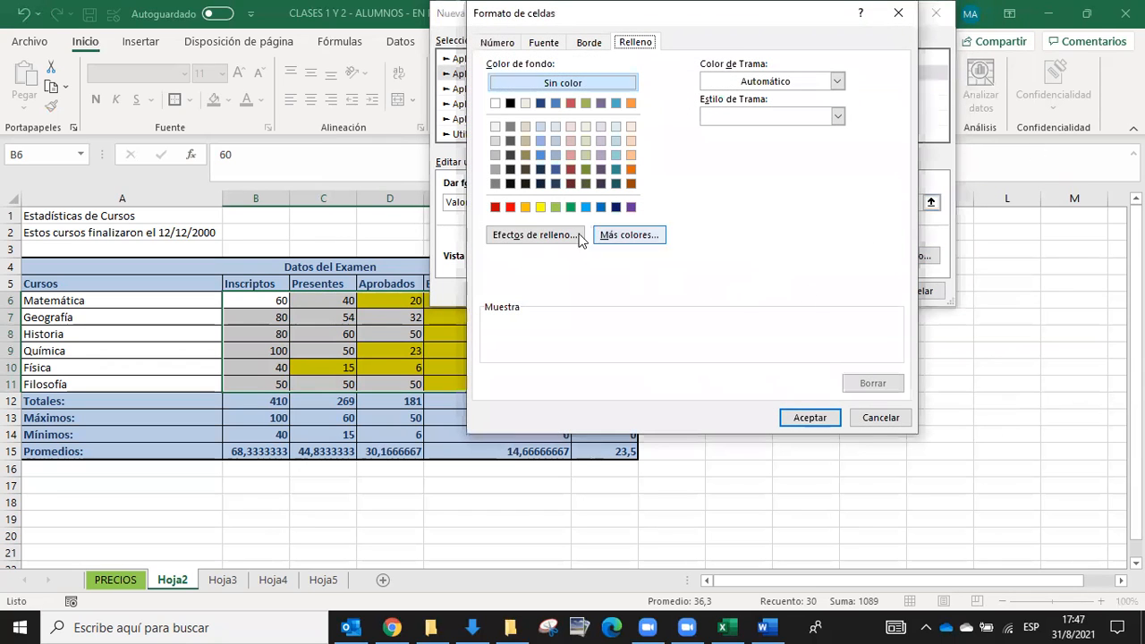
left_click(556, 206)
left_click(810, 416)
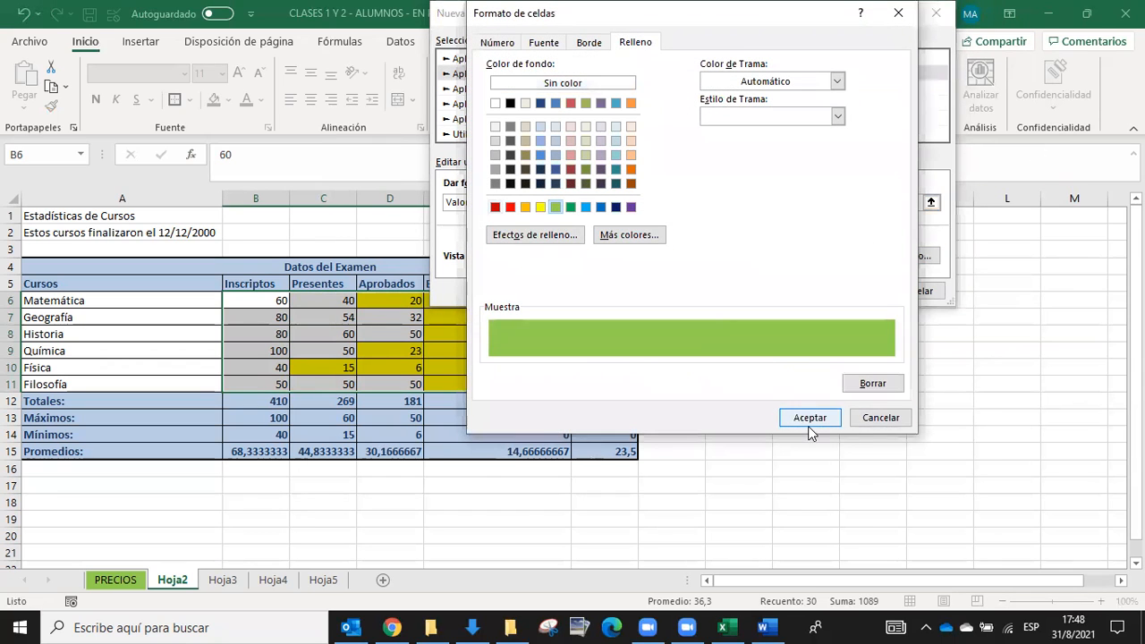
left_click(843, 290)
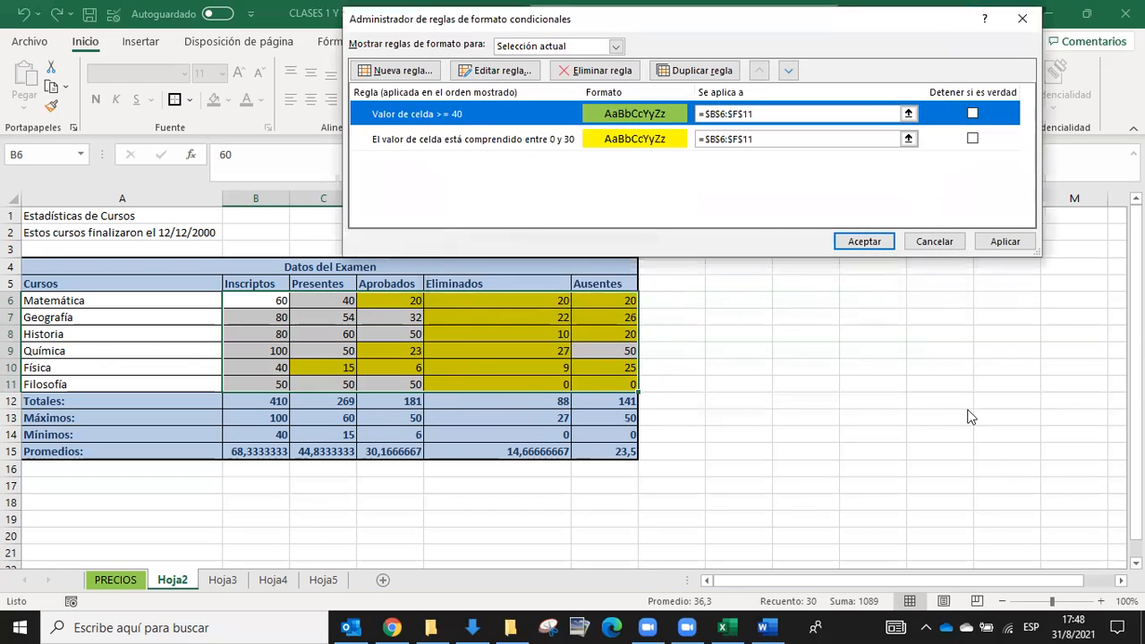
left_click(1010, 242)
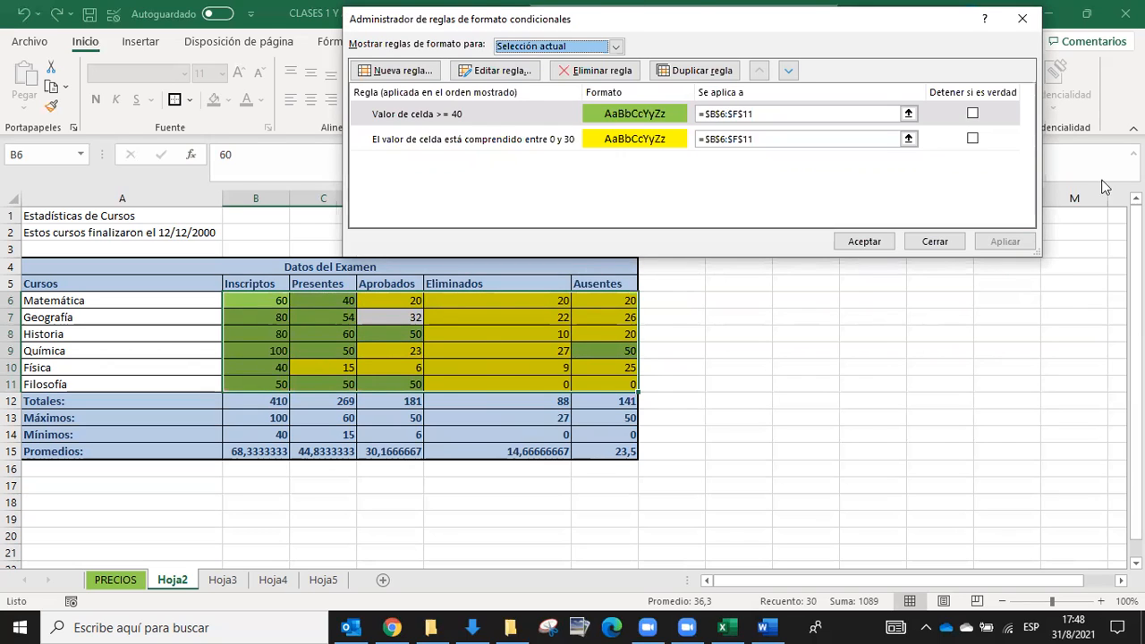
Step: Start a third conditional formatting rule for B6:F11 that formats only cells with values between 31 and 39
left_click(407, 72)
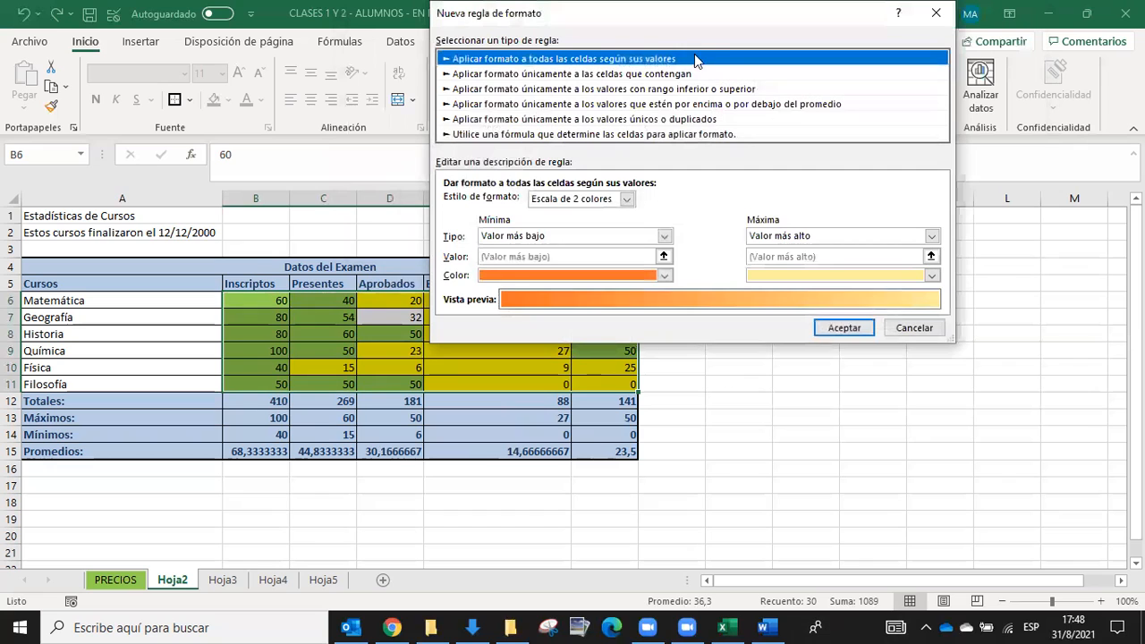
left_click(669, 72)
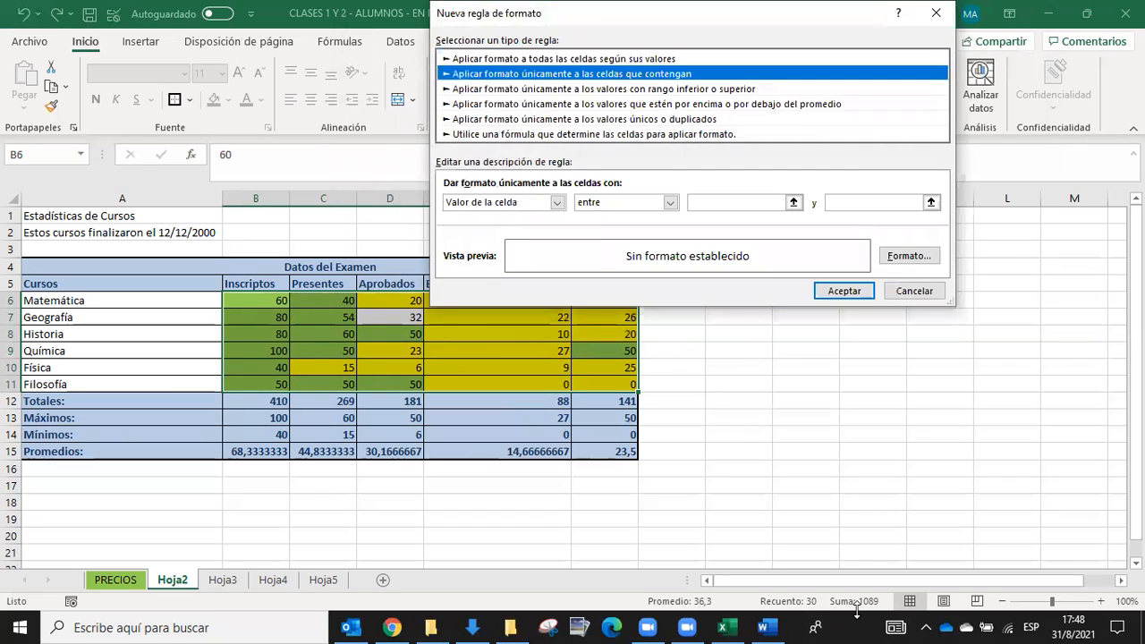
left_click(743, 202)
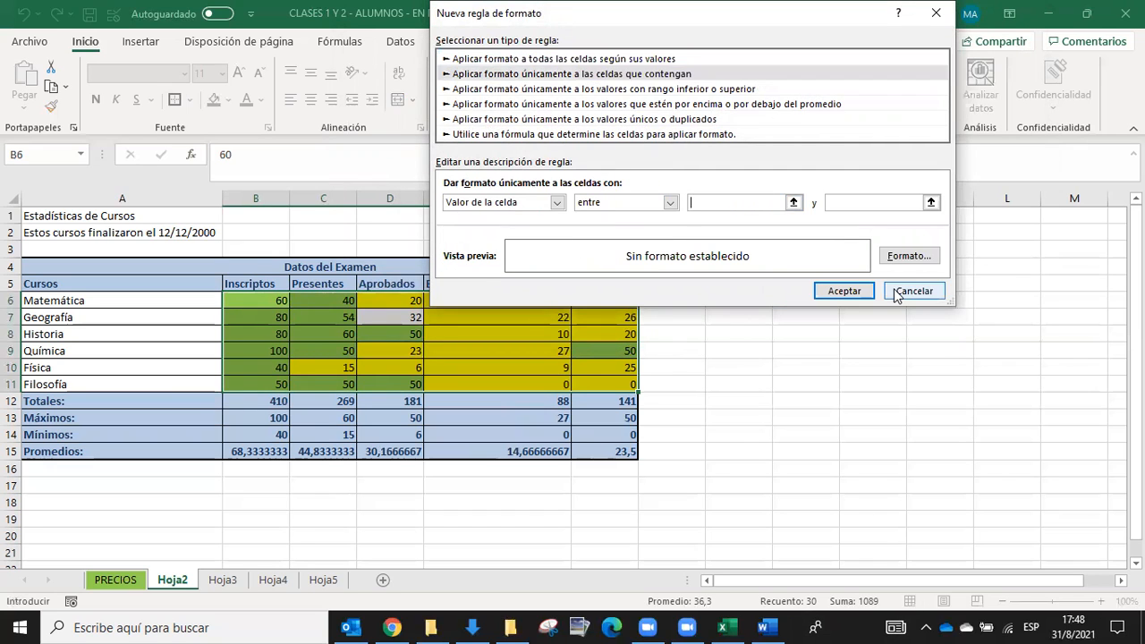
left_click(668, 203)
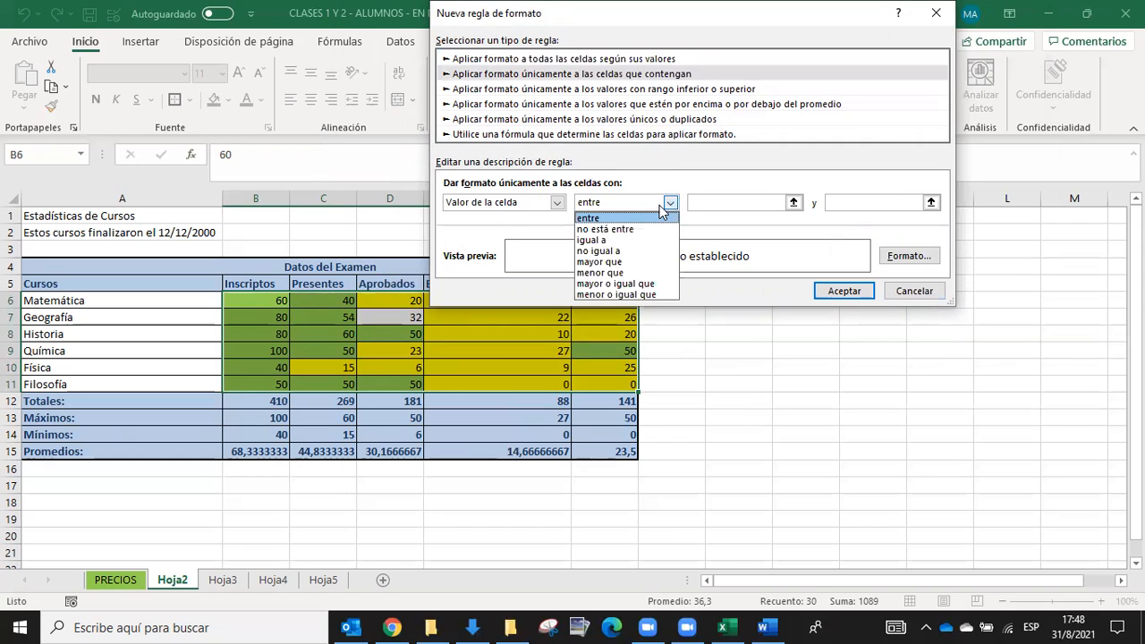
left_click(659, 205)
left_click(718, 200)
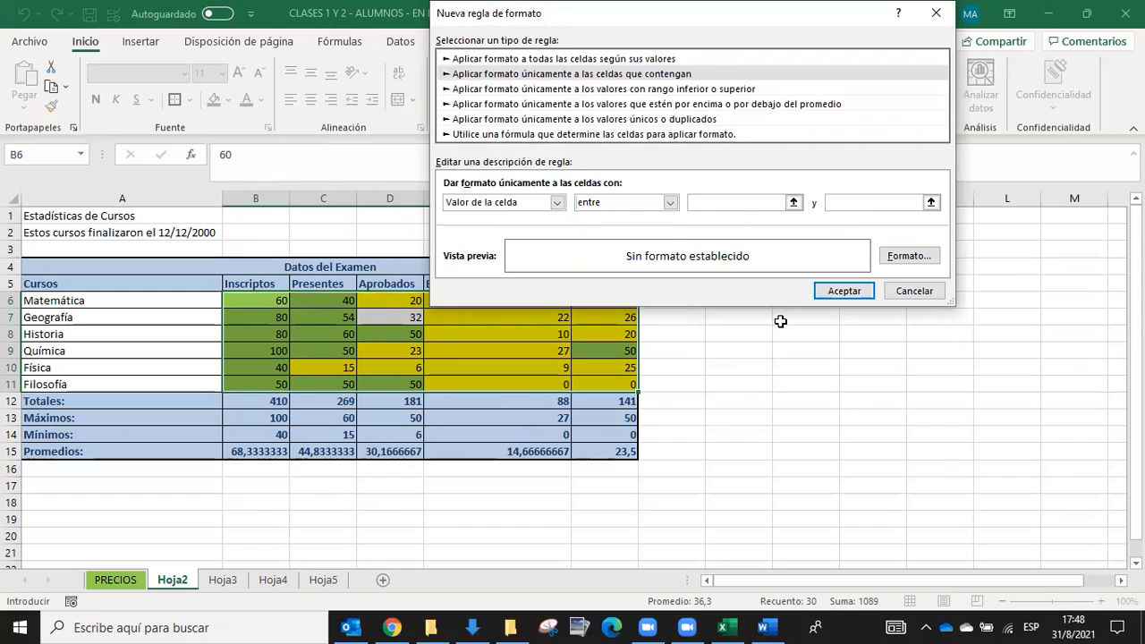
type("31")
left_click(894, 203)
type("39")
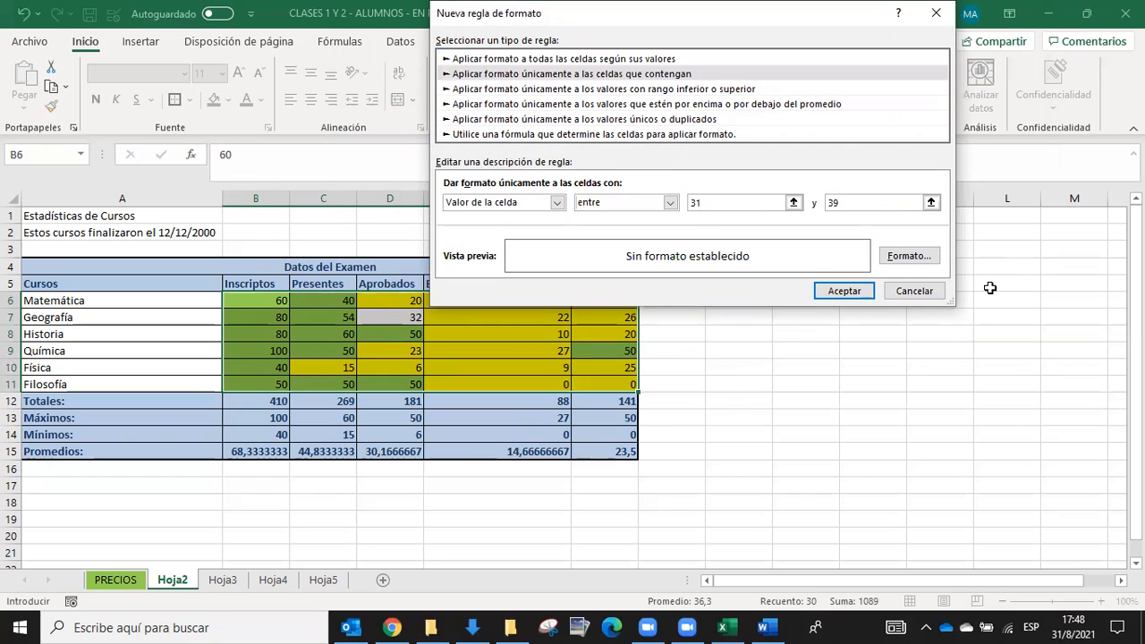
Step: Give the 31-to-39 rule an orange fill, apply it to the exam data and close the rules manager
left_click(908, 256)
left_click(525, 207)
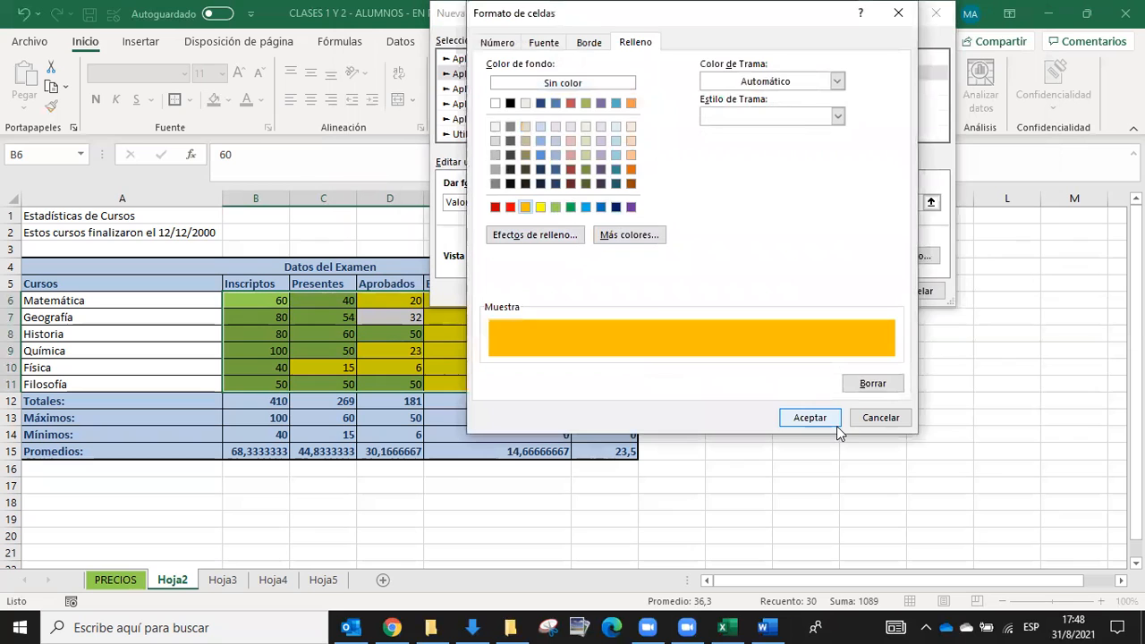
left_click(810, 418)
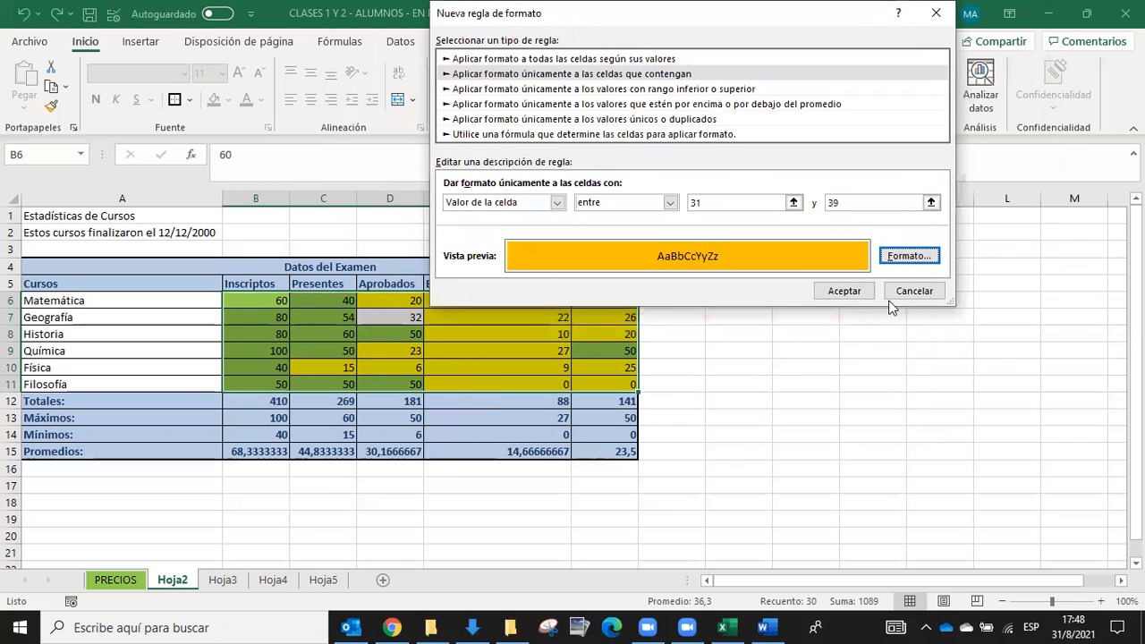
left_click(842, 292)
left_click(1004, 241)
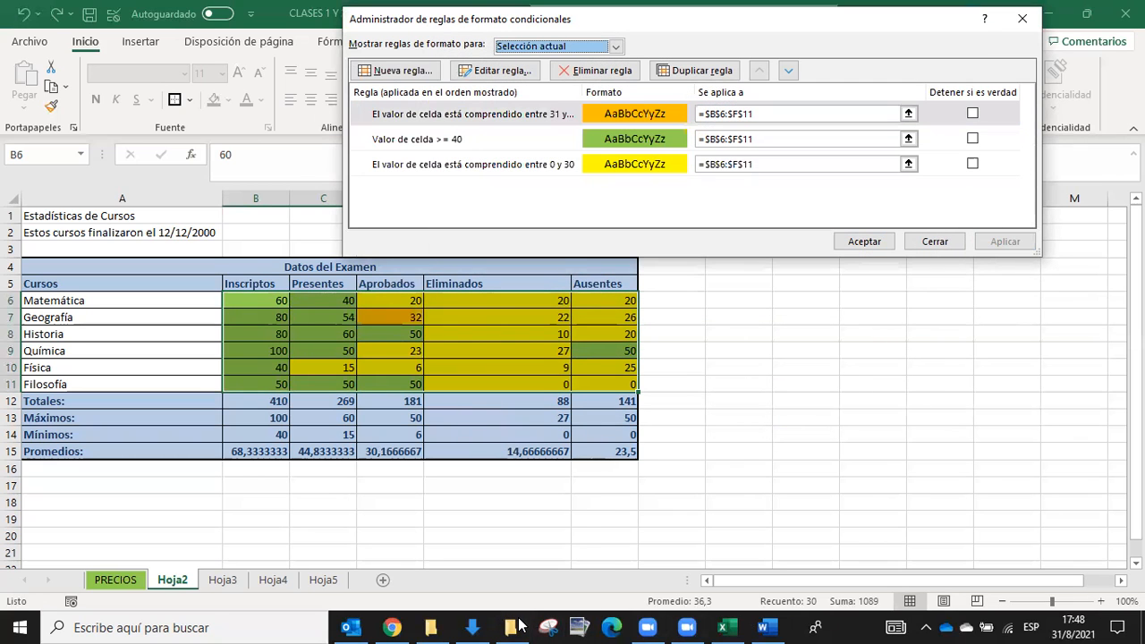
left_click(848, 241)
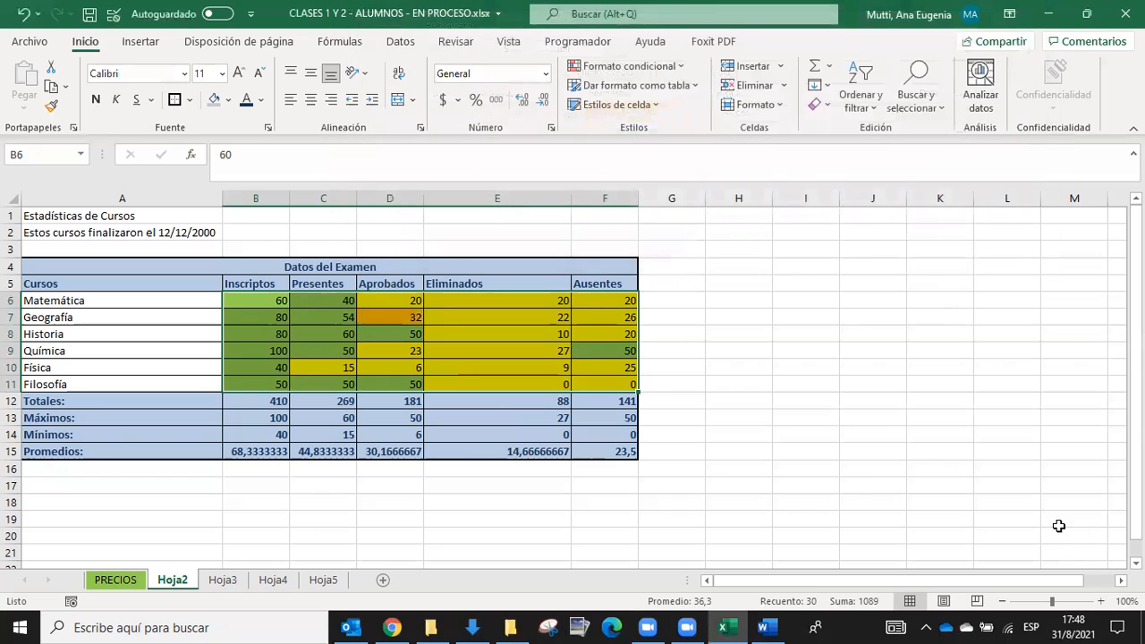
Step: Test the rules by entering 3 as the Ausentes value for Química in F9, and undo the entry
left_click(593, 353)
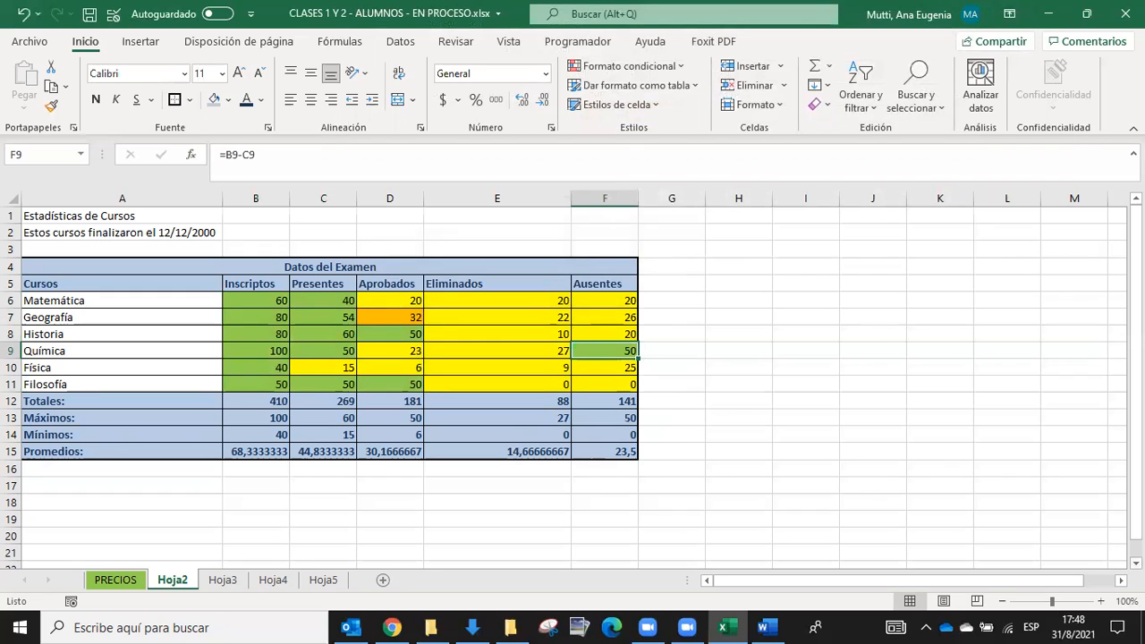
type("3")
key("Return")
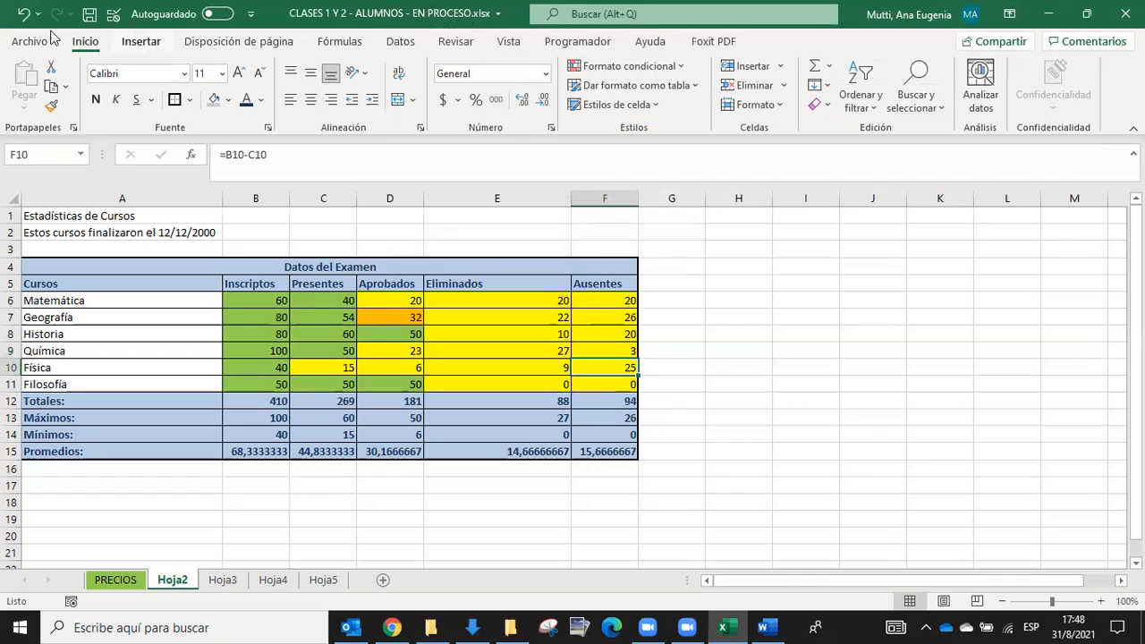
left_click(23, 14)
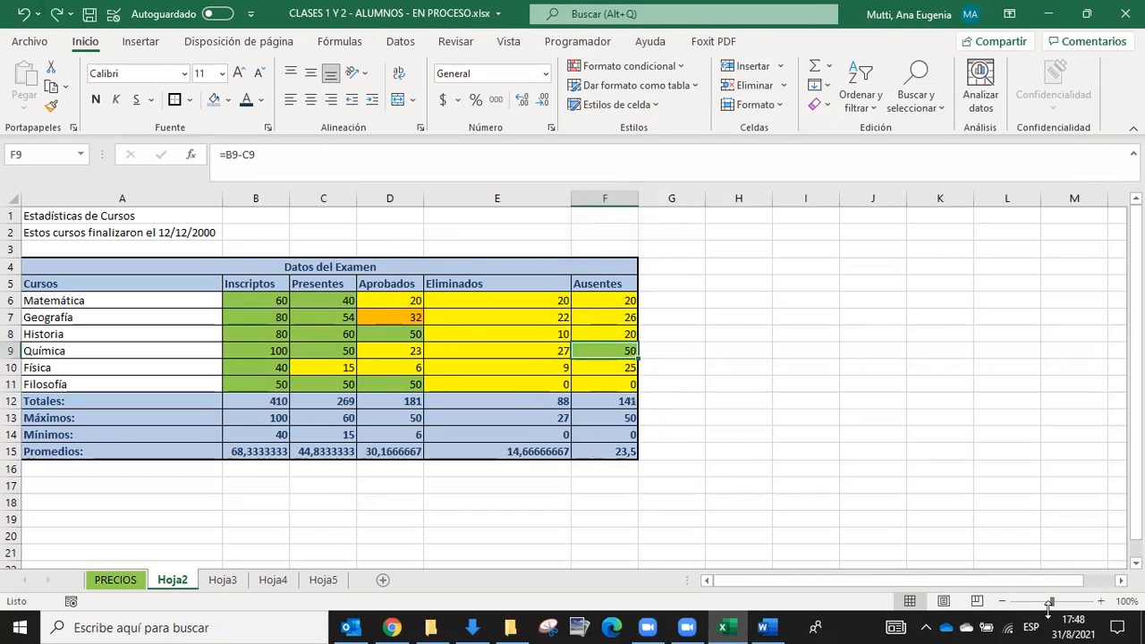
left_click(992, 498)
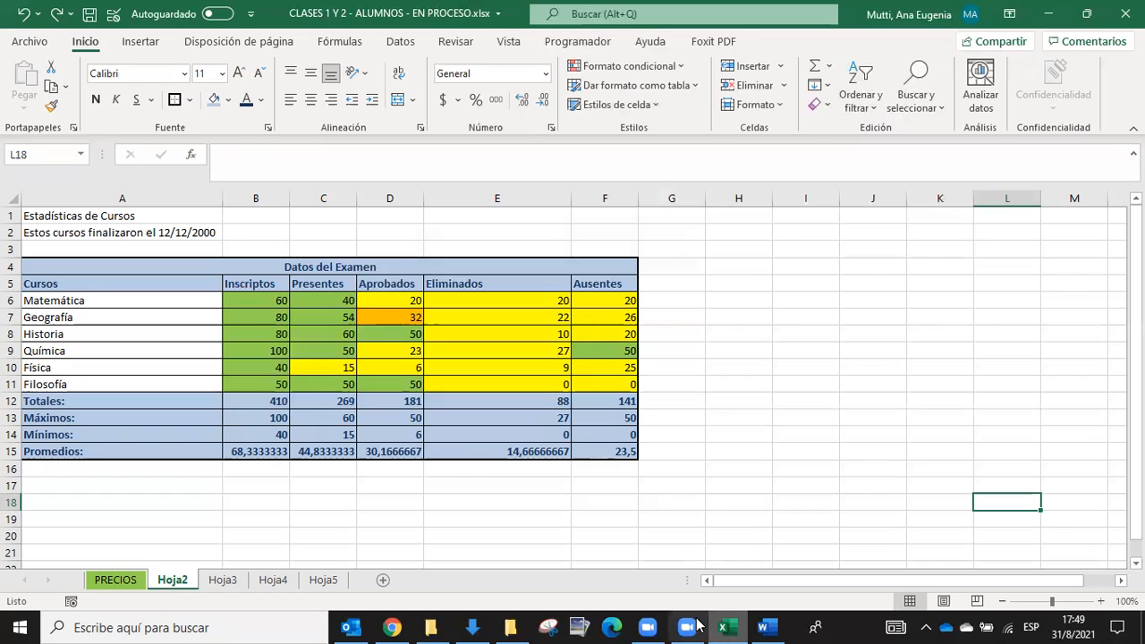
Step: Switch to the CLASES 1 Y 2 document in Word and review the conditional formatting instruction for the “Aprobados” column
left_click(767, 627)
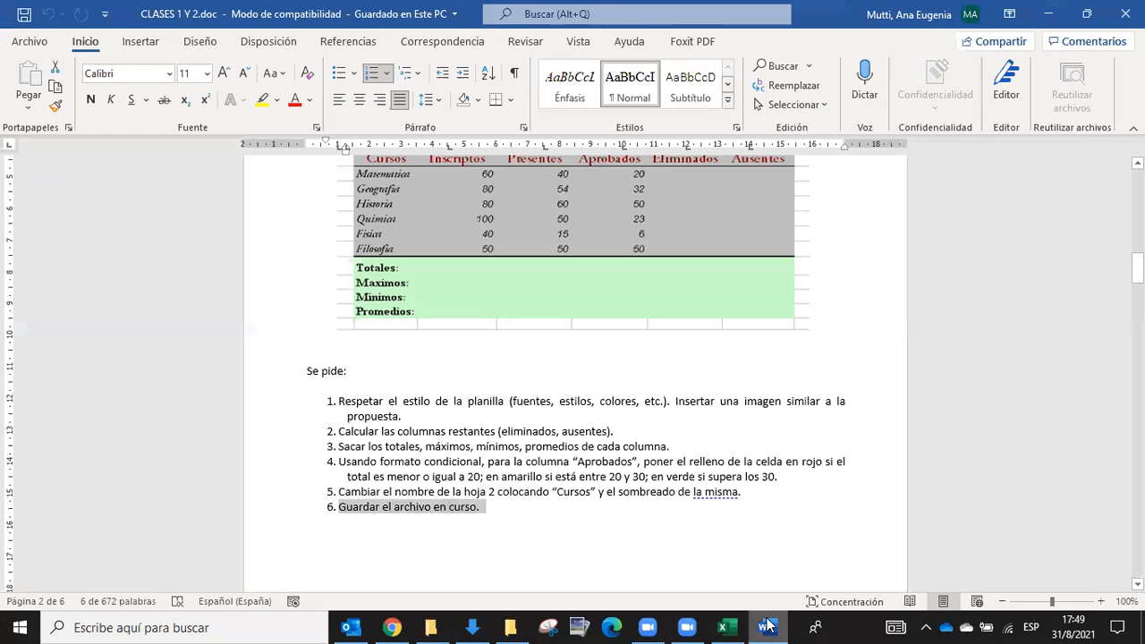
left_click(726, 491)
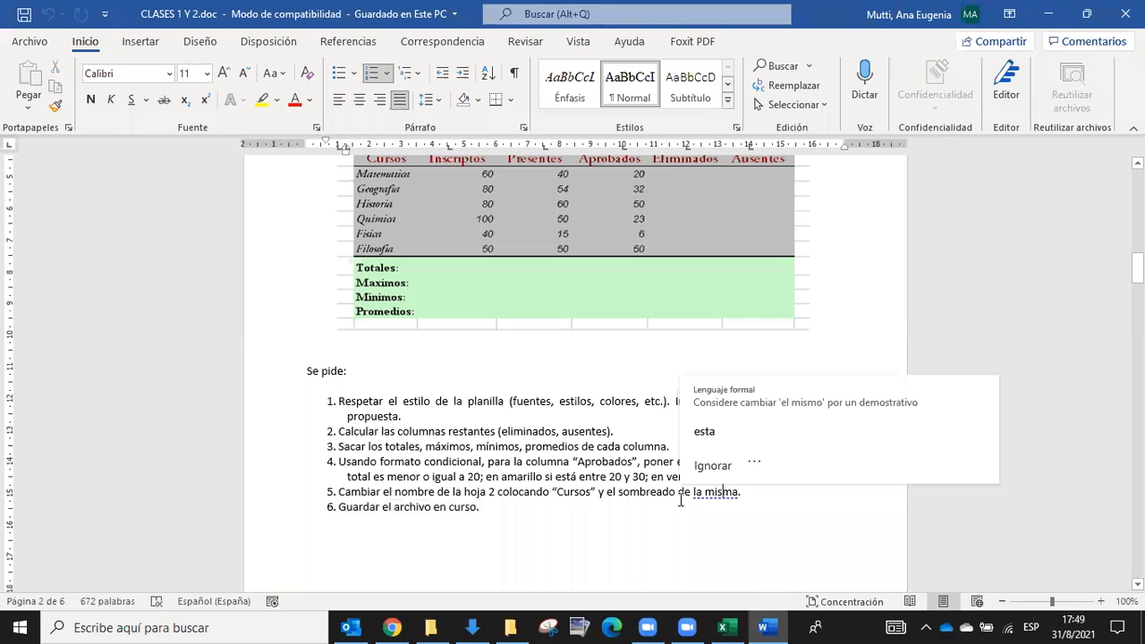
left_click(527, 510)
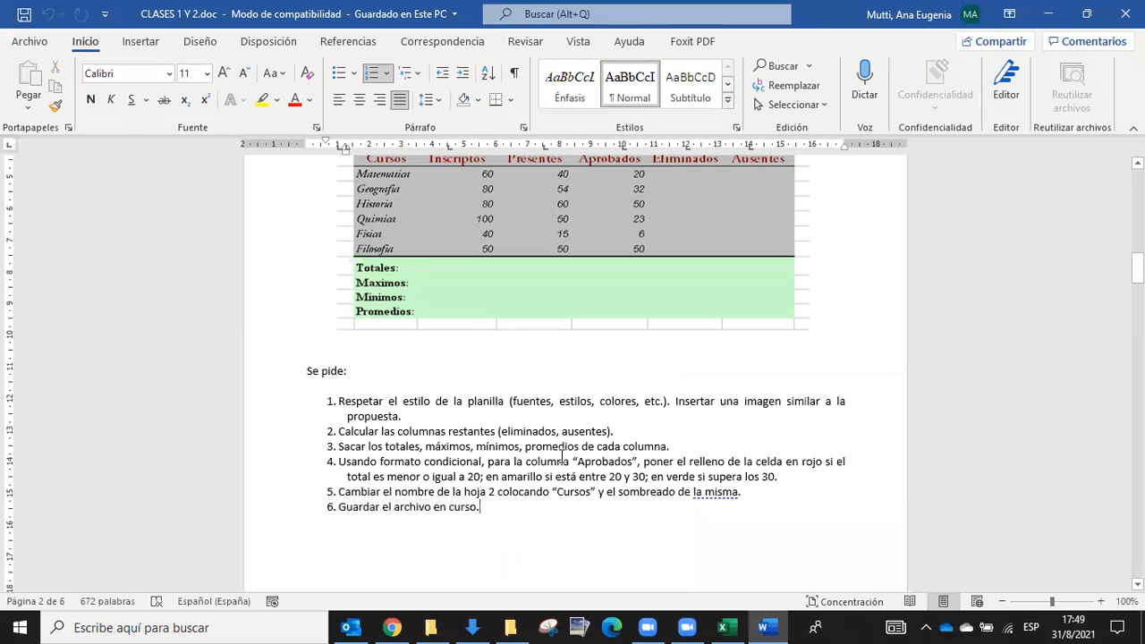
double_click(635, 459)
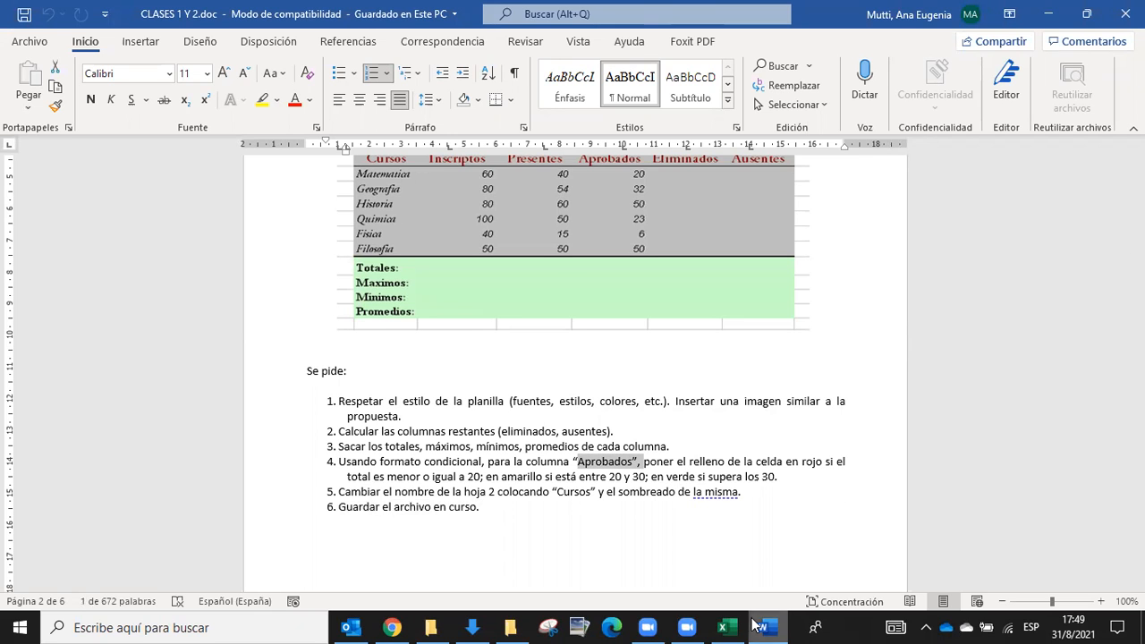
Step: Switch to the Excel workbook and try copying cell E9's format onto the summary block B12:F15, undoing it again
left_click(722, 627)
left_click(547, 357)
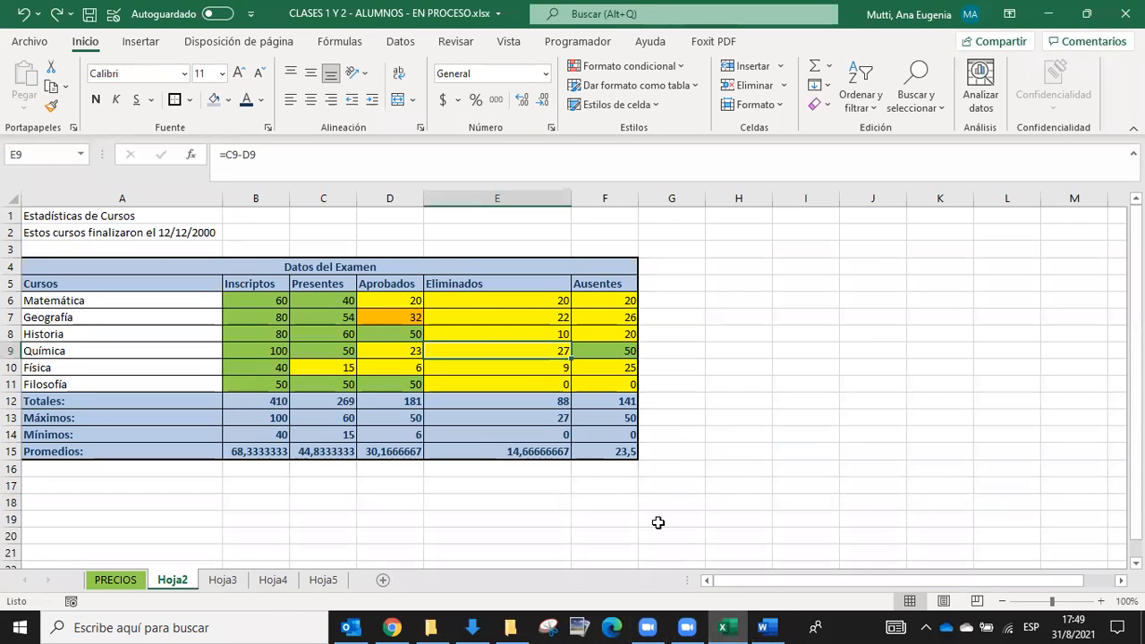
left_click(53, 107)
left_click(275, 403)
mouse_move(275, 414)
left_mouse_down()
mouse_move(529, 454)
mouse_move(613, 452)
left_mouse_up()
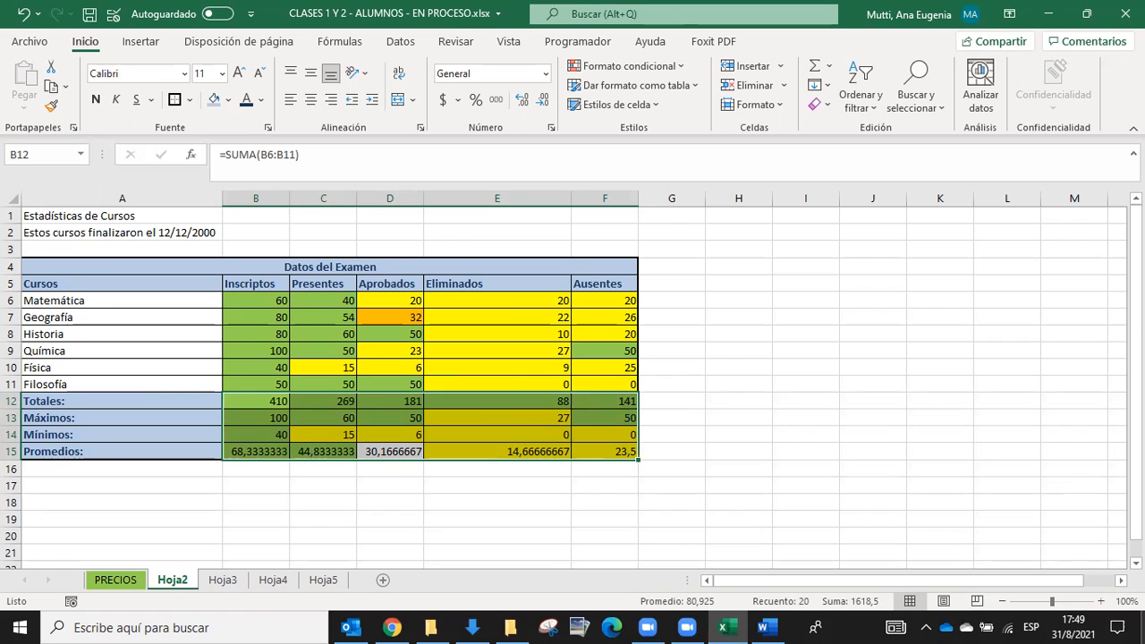
left_click(23, 13)
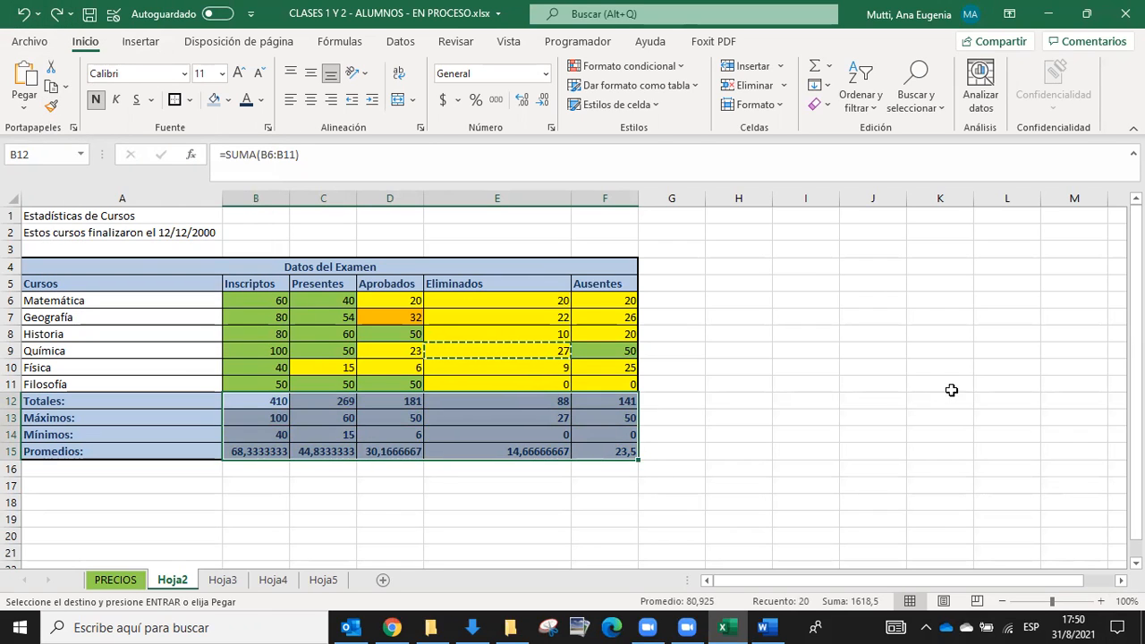
key("Escape")
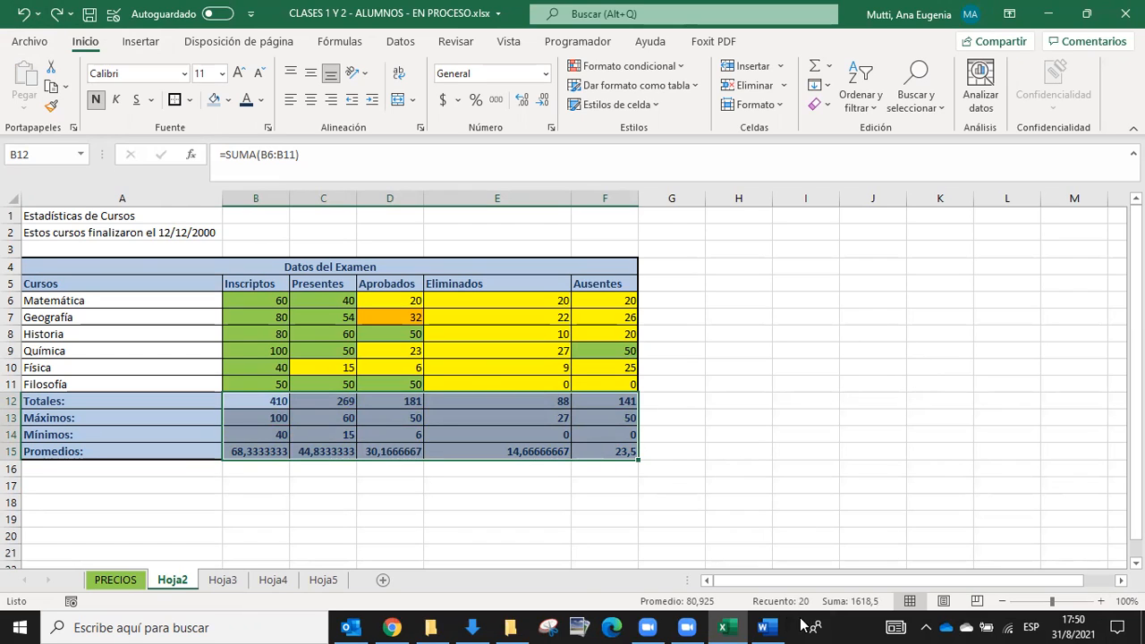
double_click(171, 581)
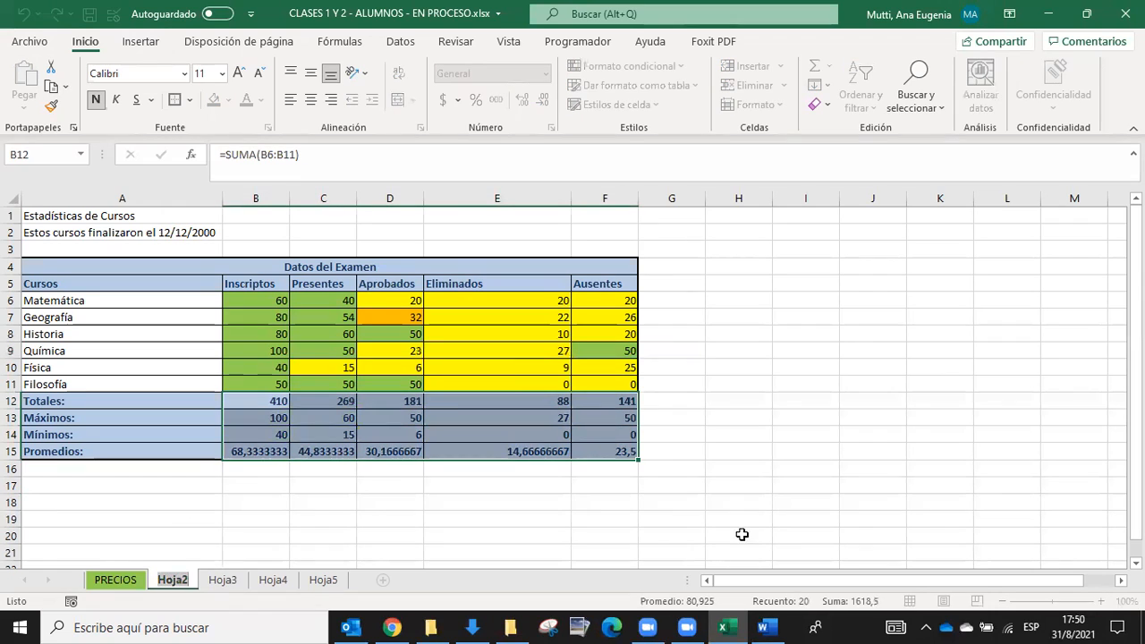
left_click(314, 502)
left_click_drag(157, 587, 106, 586)
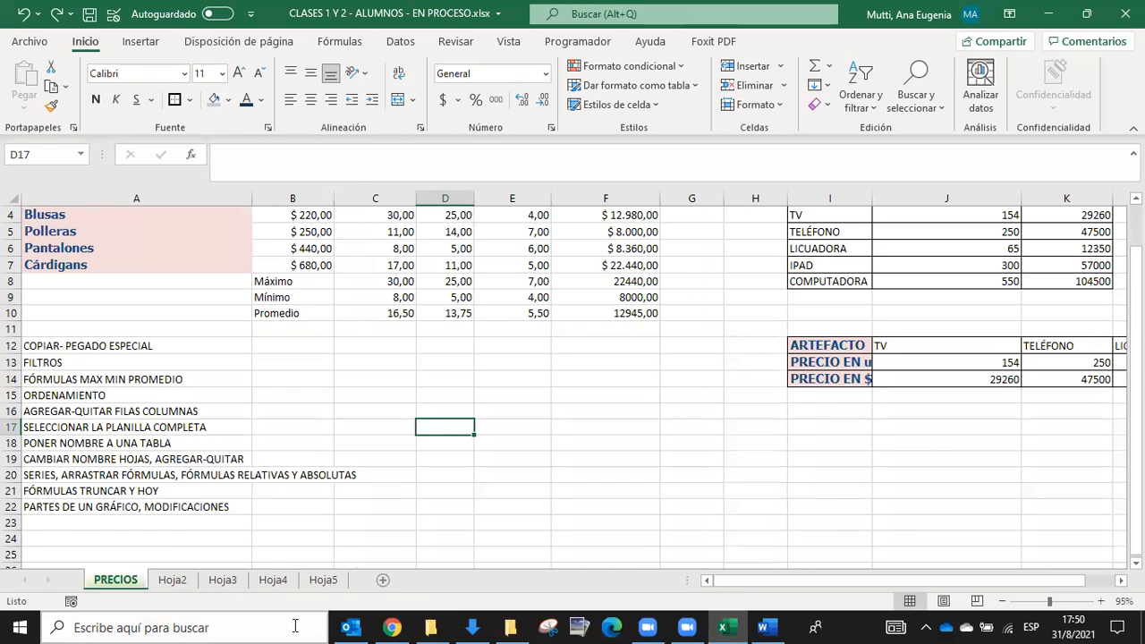
left_click(172, 579)
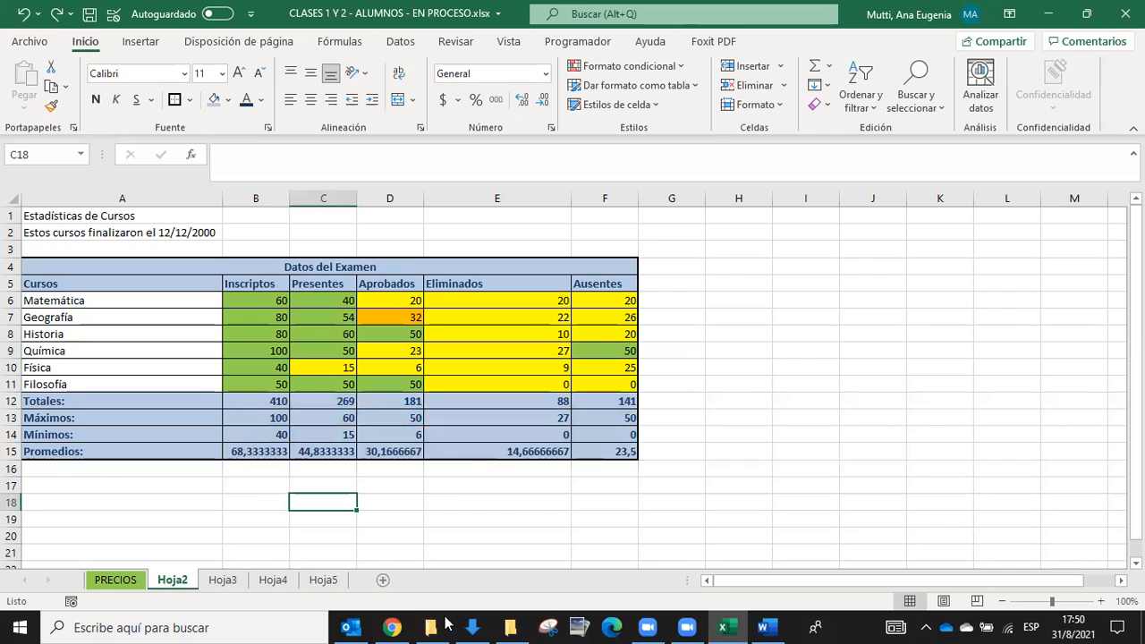
left_click(447, 624)
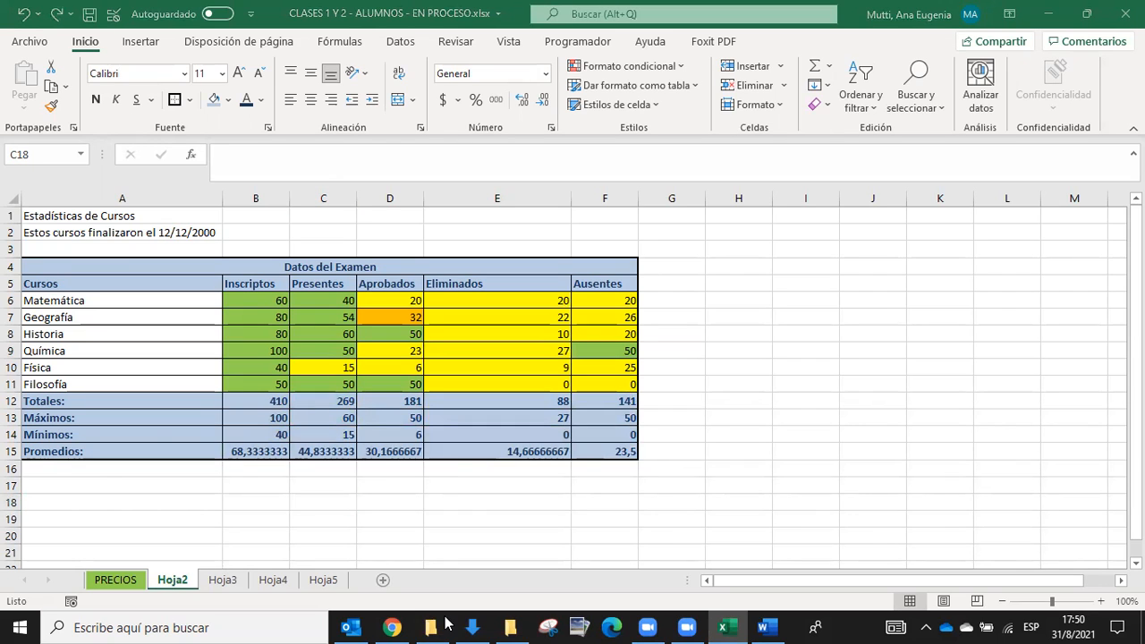
left_click(944, 501)
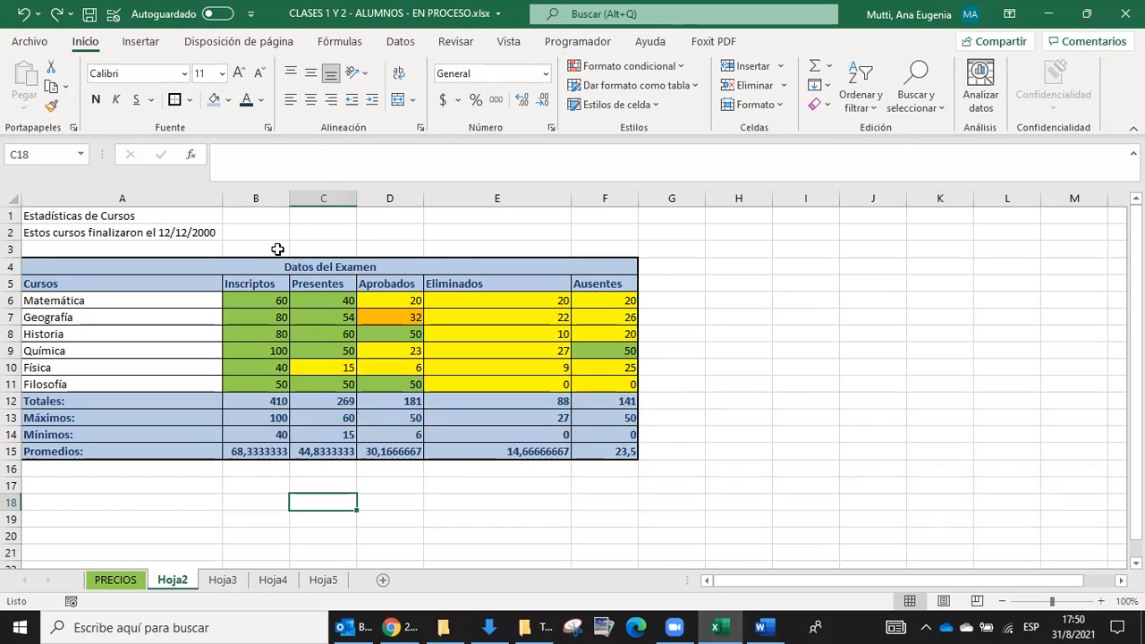
Step: Review the page layout choices for print area, paper size, orientation and margins on sheet Hoja2
left_click(223, 50)
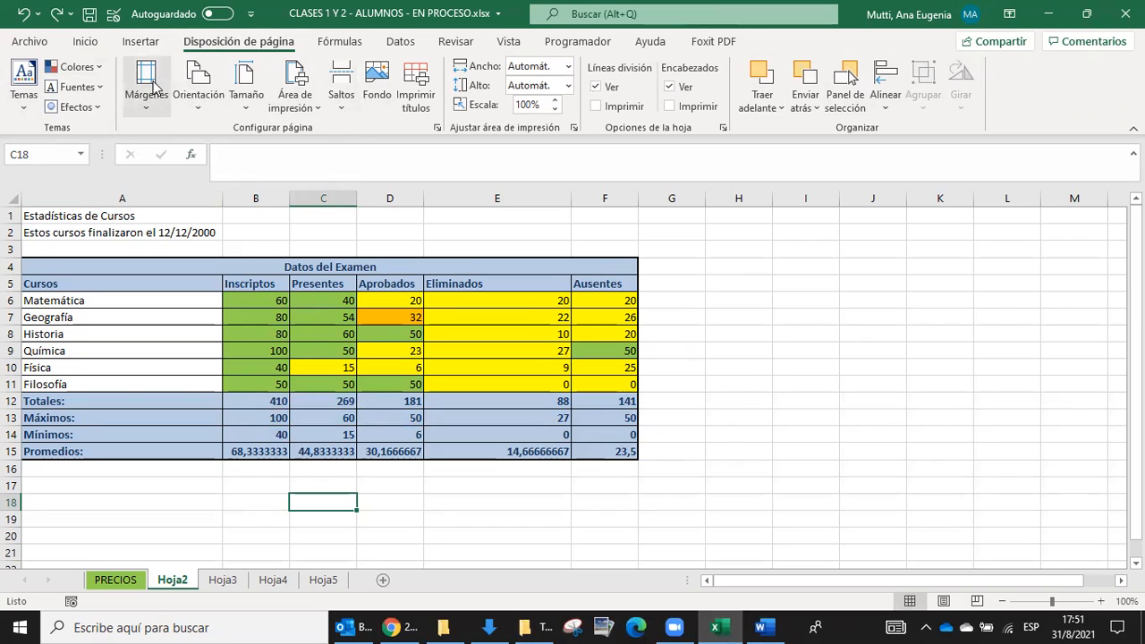
left_click(290, 97)
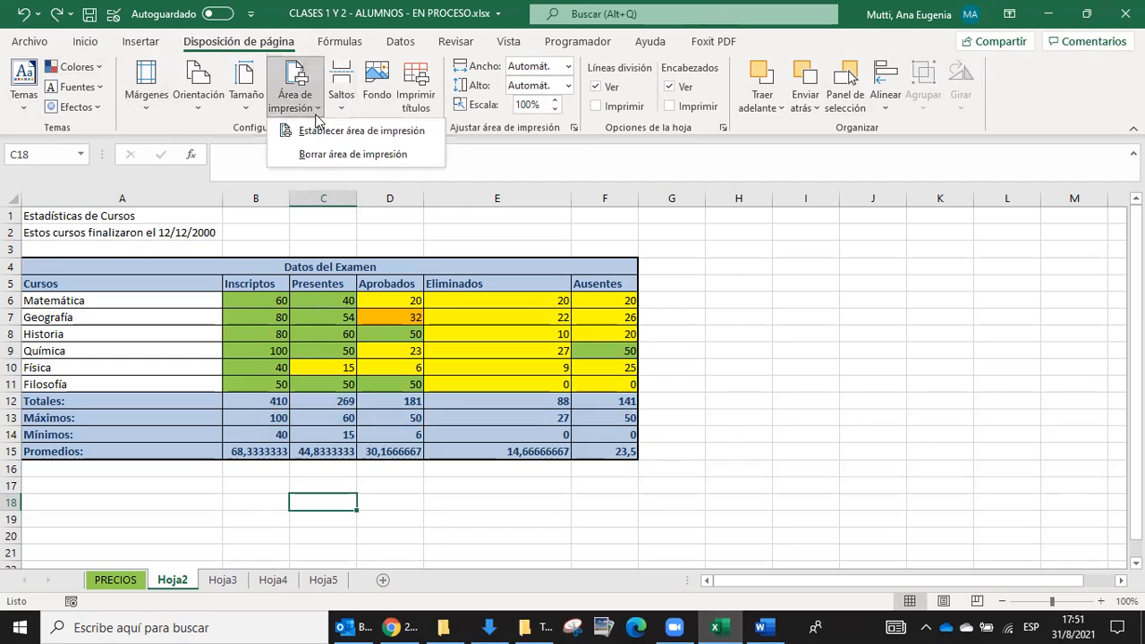
left_click(240, 86)
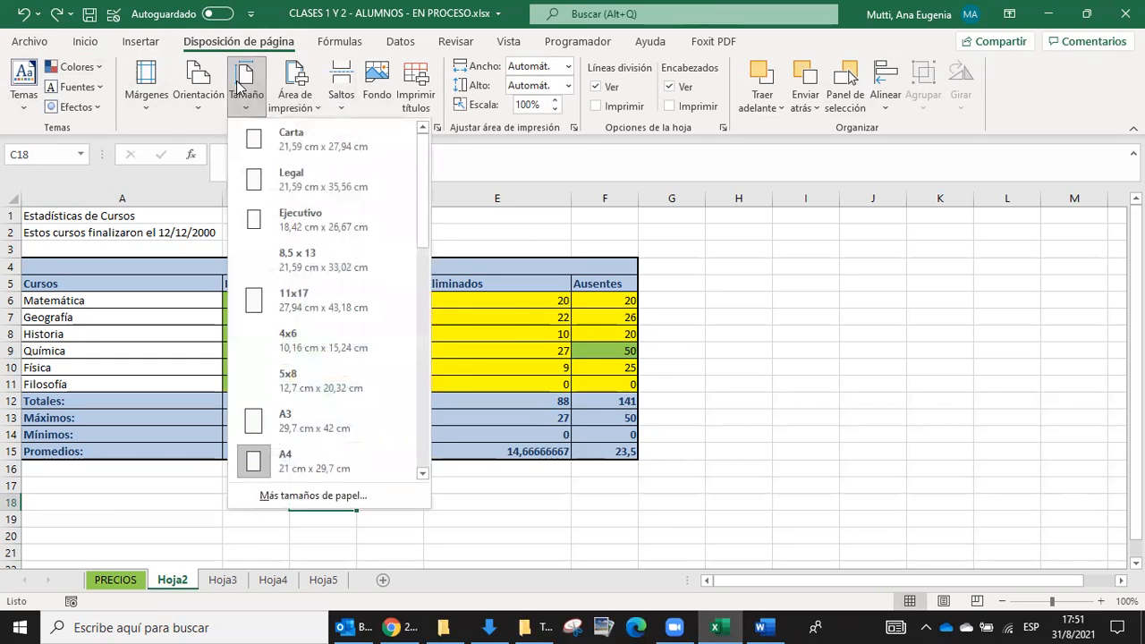
left_click(205, 93)
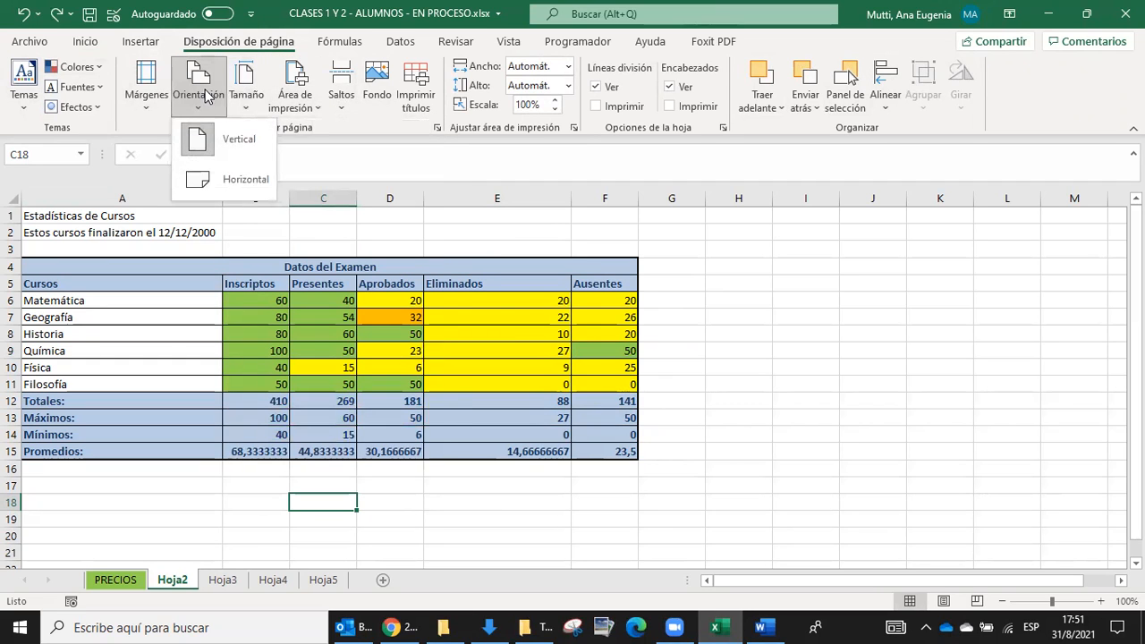
left_click(153, 96)
left_click(837, 260)
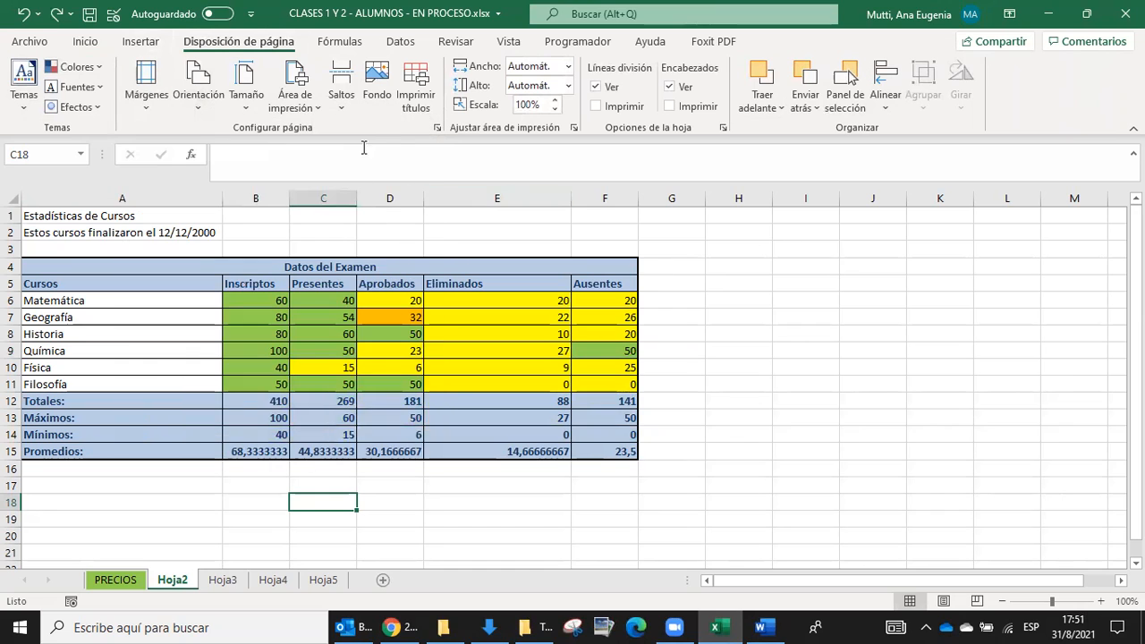
Step: Examine the page setup's scaling, margin and header/footer settings, trying the fit to 1 page wide by 1 tall, and discard the changes
left_click(437, 128)
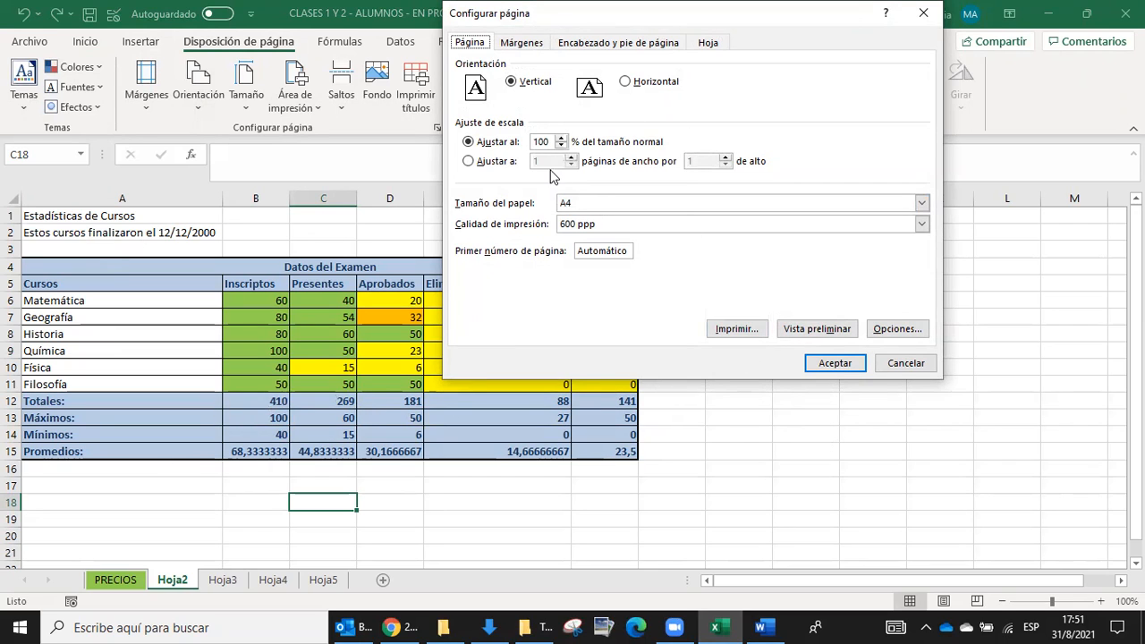
left_click(501, 162)
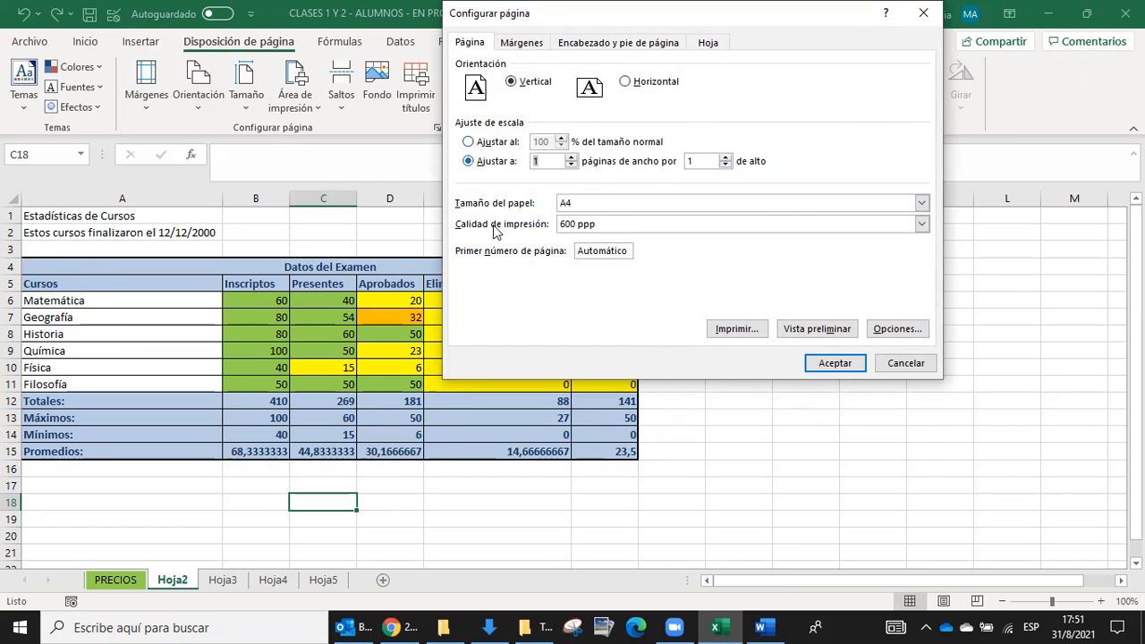
left_click(529, 44)
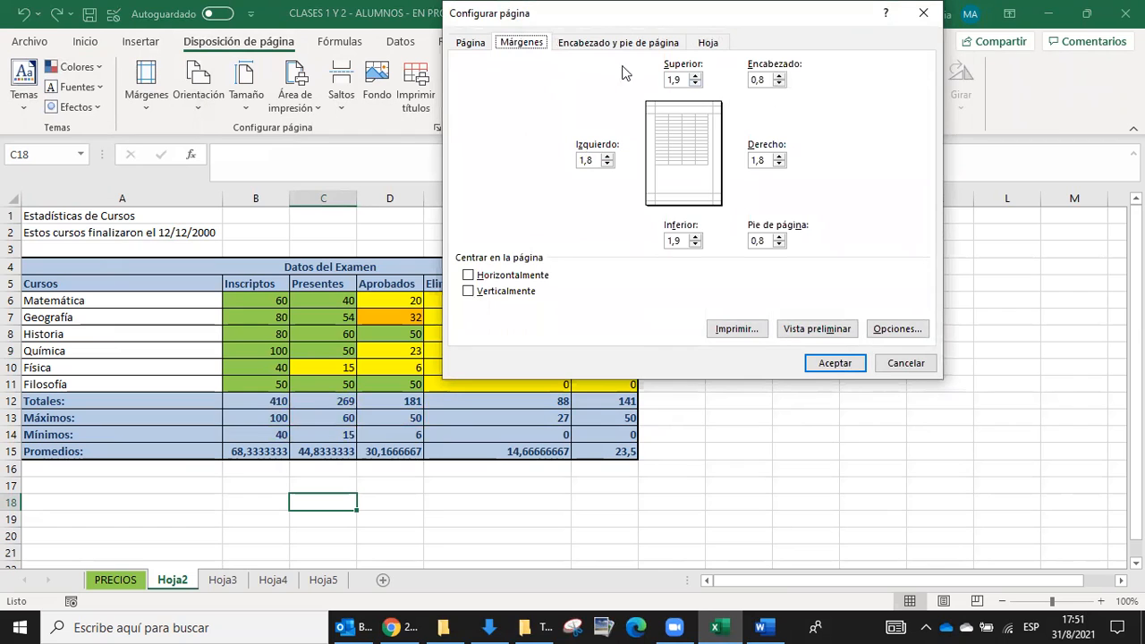
left_click(591, 54)
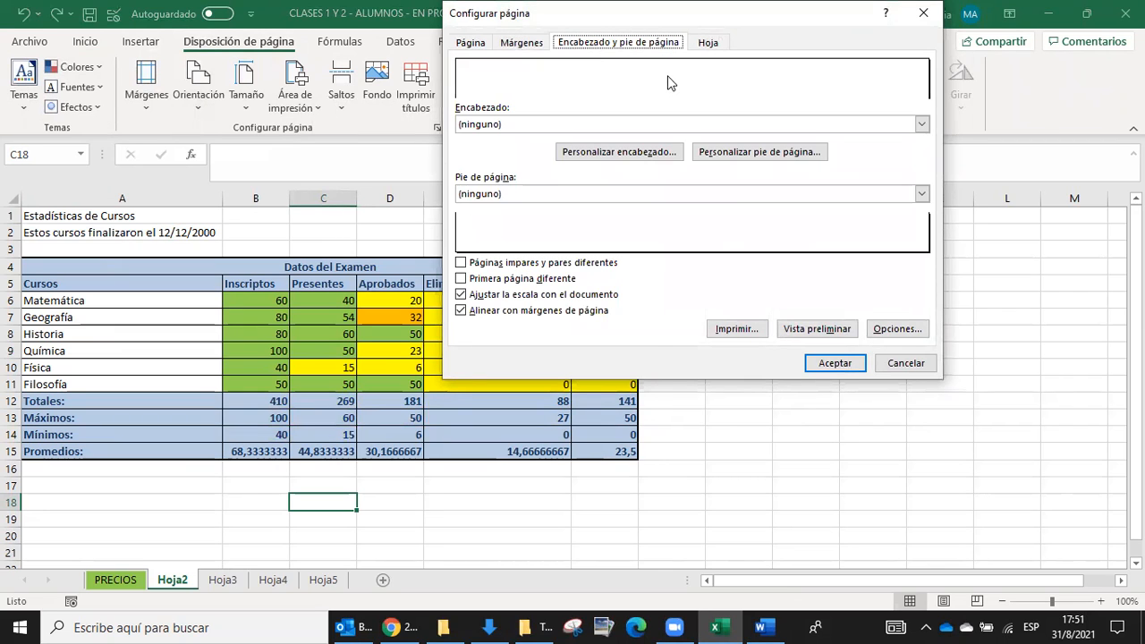
left_click(904, 363)
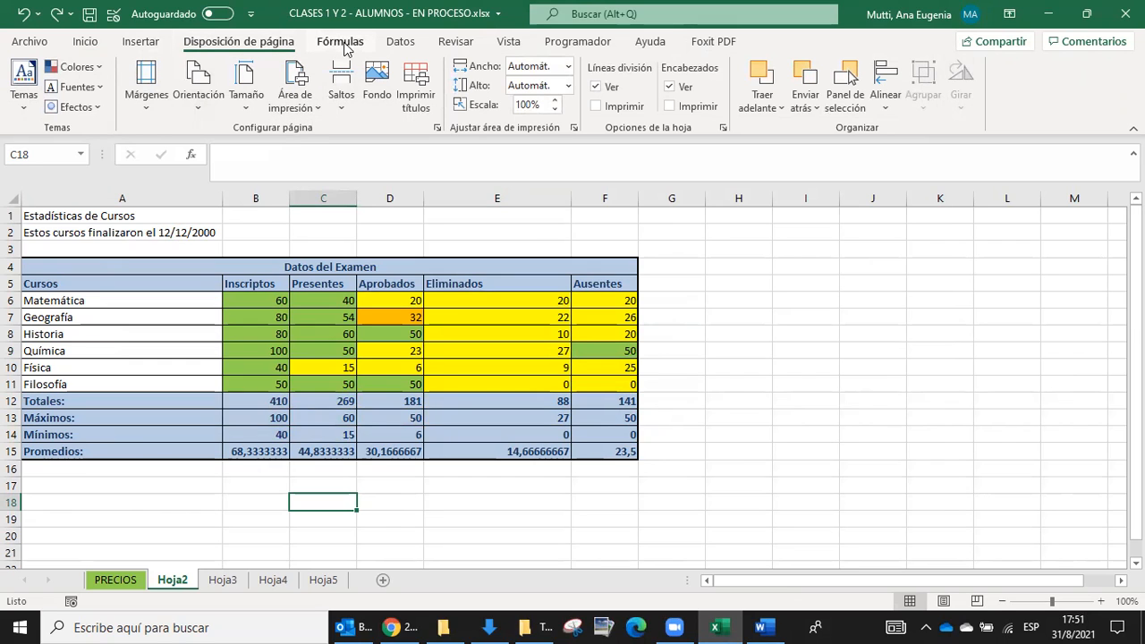
left_click(89, 44)
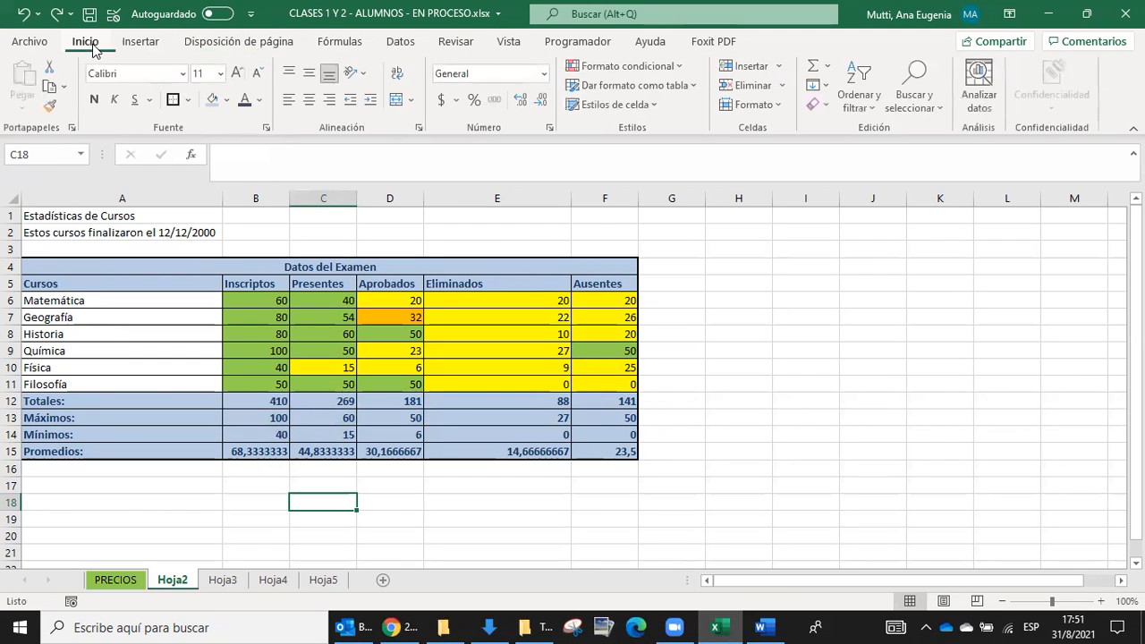
left_click(359, 50)
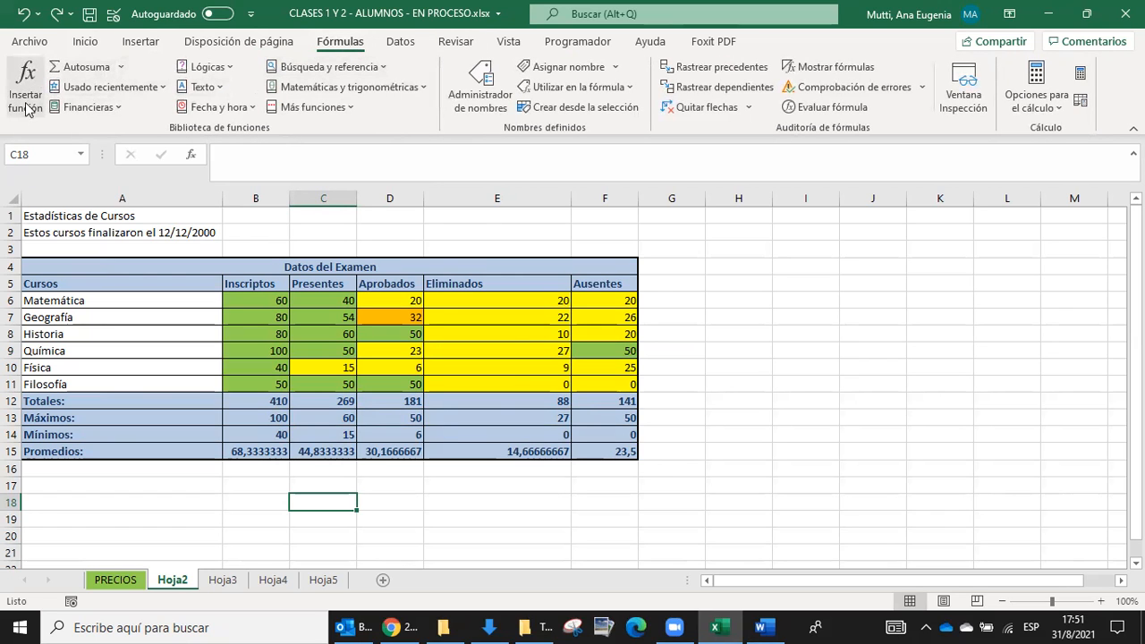
left_click(402, 43)
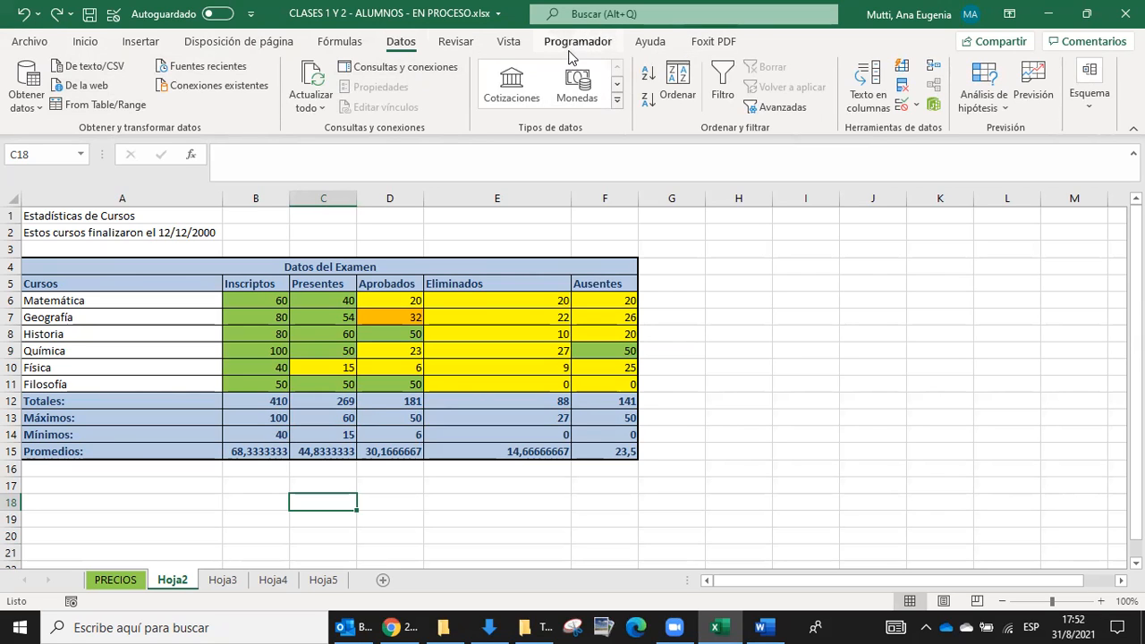
left_click(793, 425)
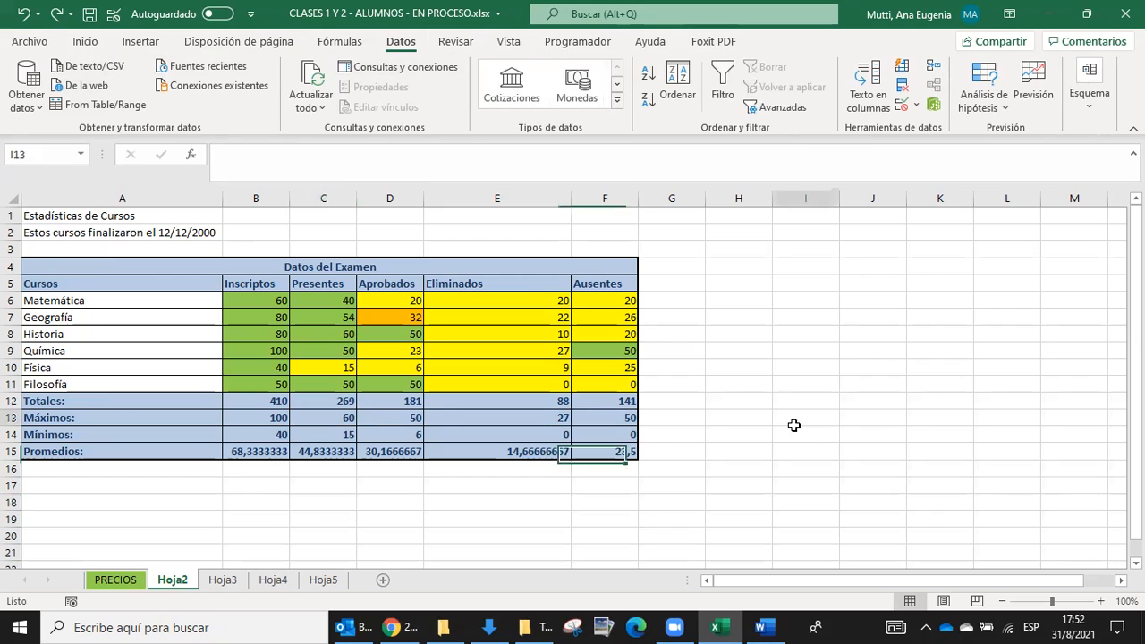
Step: Open sheet Hoja3 and switch to the Word document to read the instructions of exercise 3
left_click(222, 582)
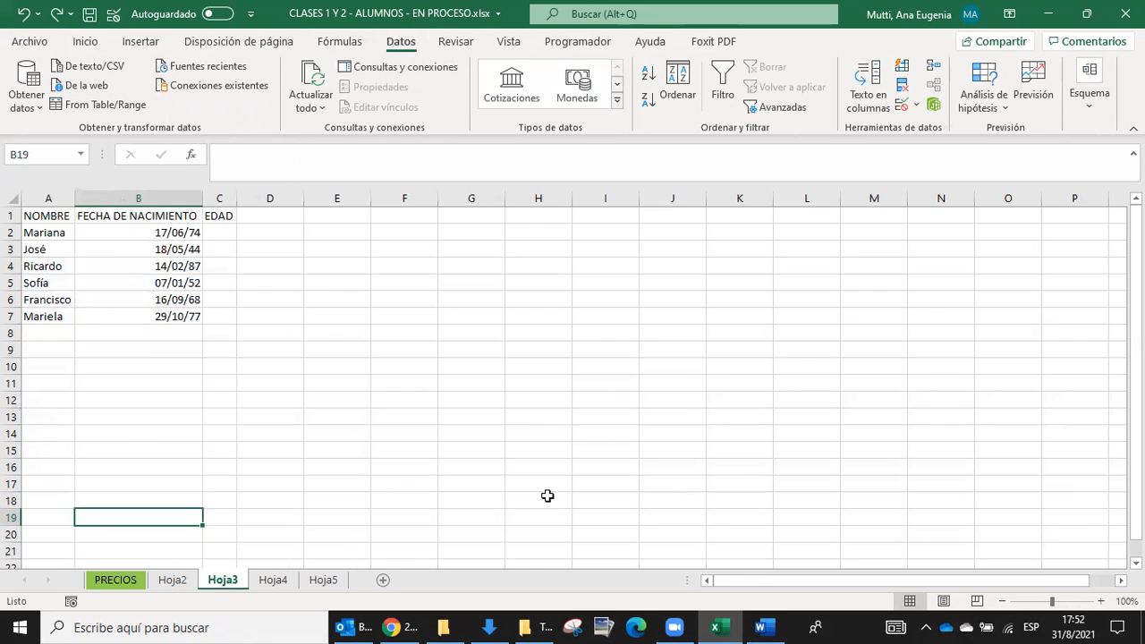
left_click(765, 626)
scroll(696, 474, "down", 6)
scroll(690, 502, "down", 8)
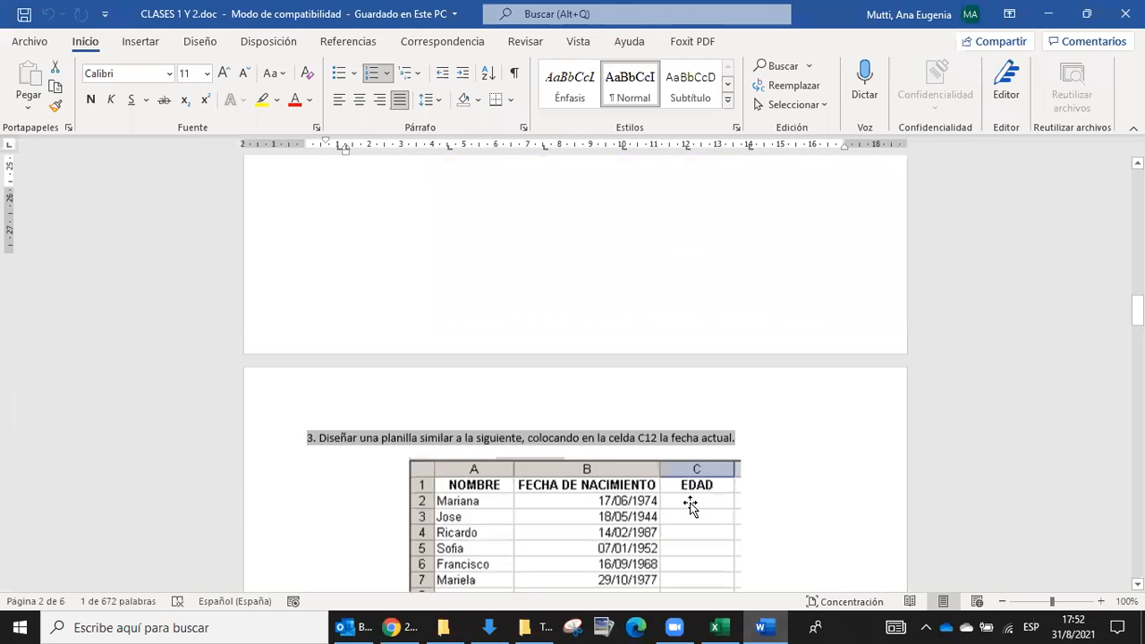
scroll(690, 503, "down", 1)
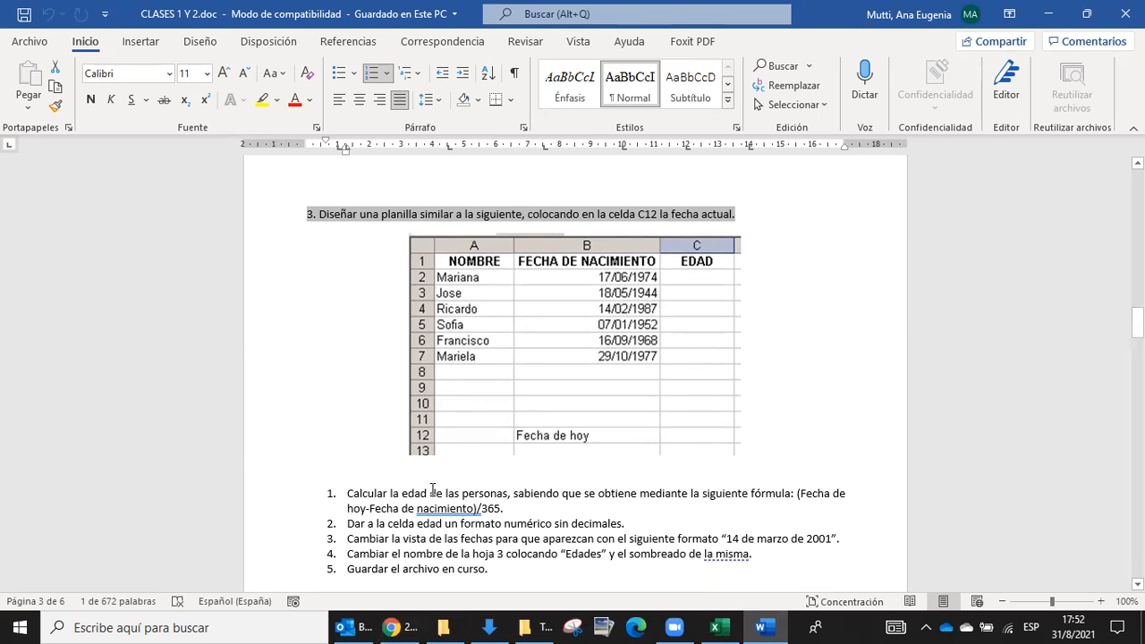
Step: Switch back to Excel and enter the current-date formula =hoy() in cell C12 of Hoja3
left_click(720, 626)
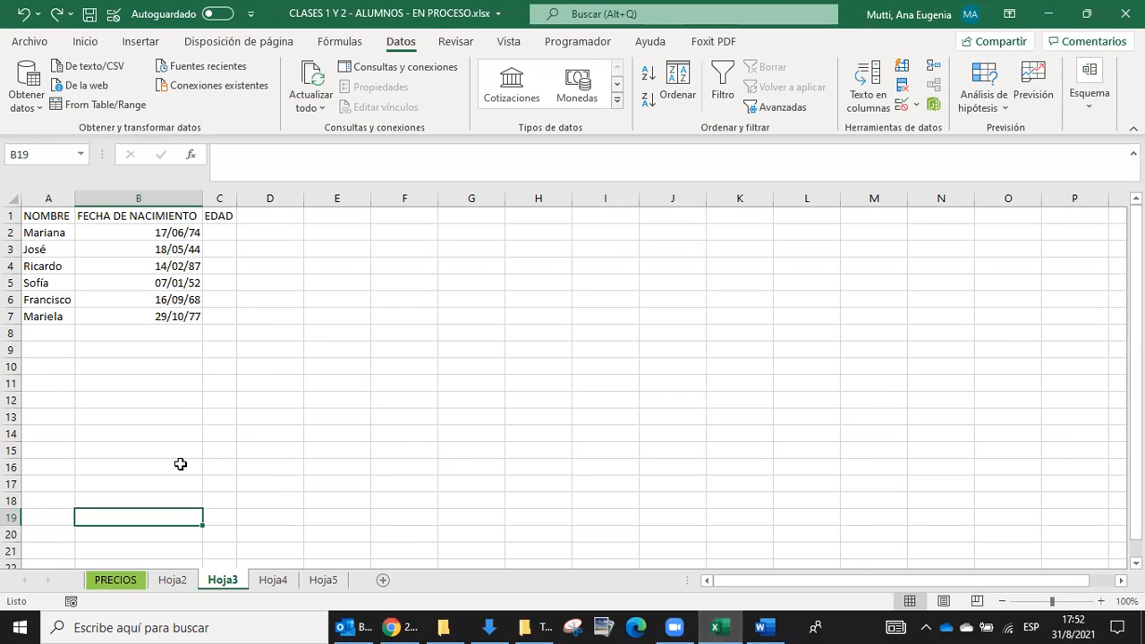
left_click(219, 398)
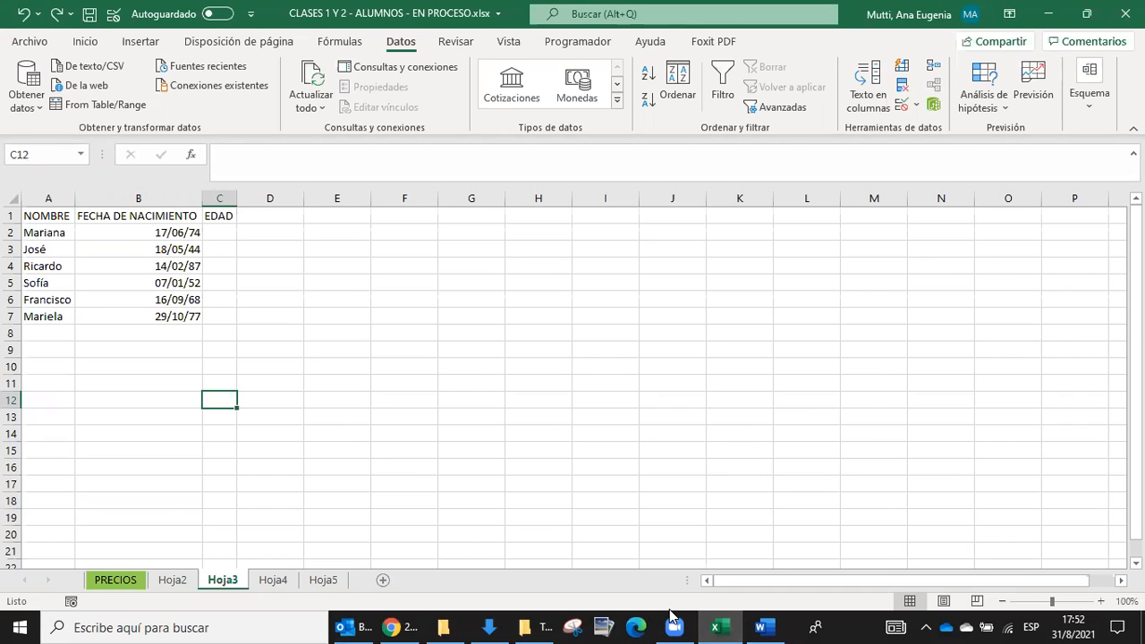
type("=")
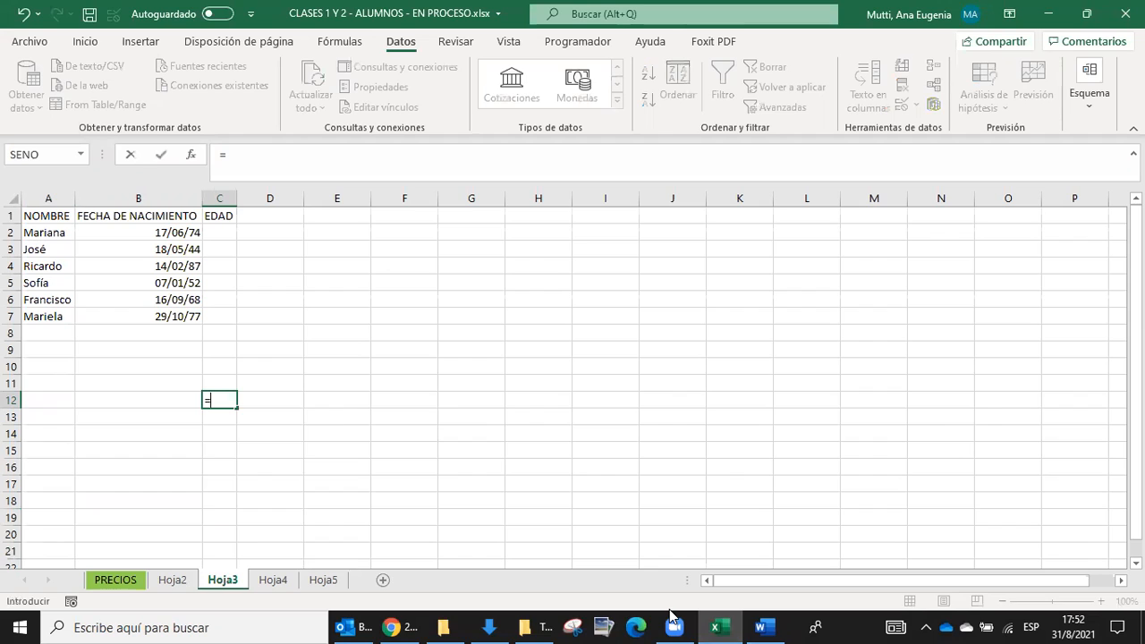
type("hoy")
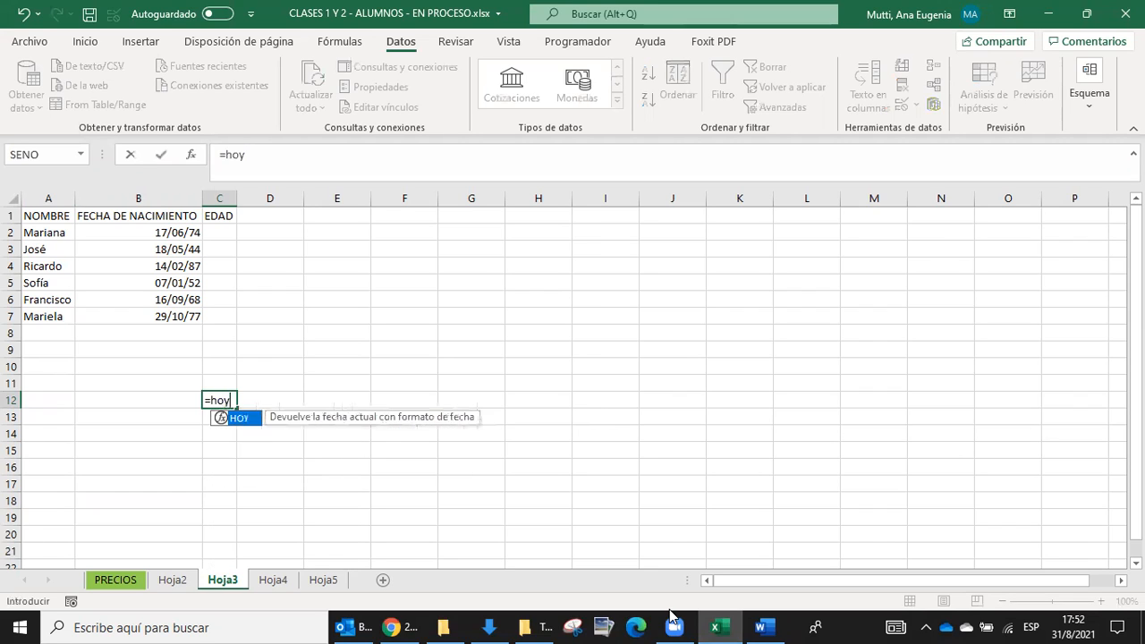
type("()")
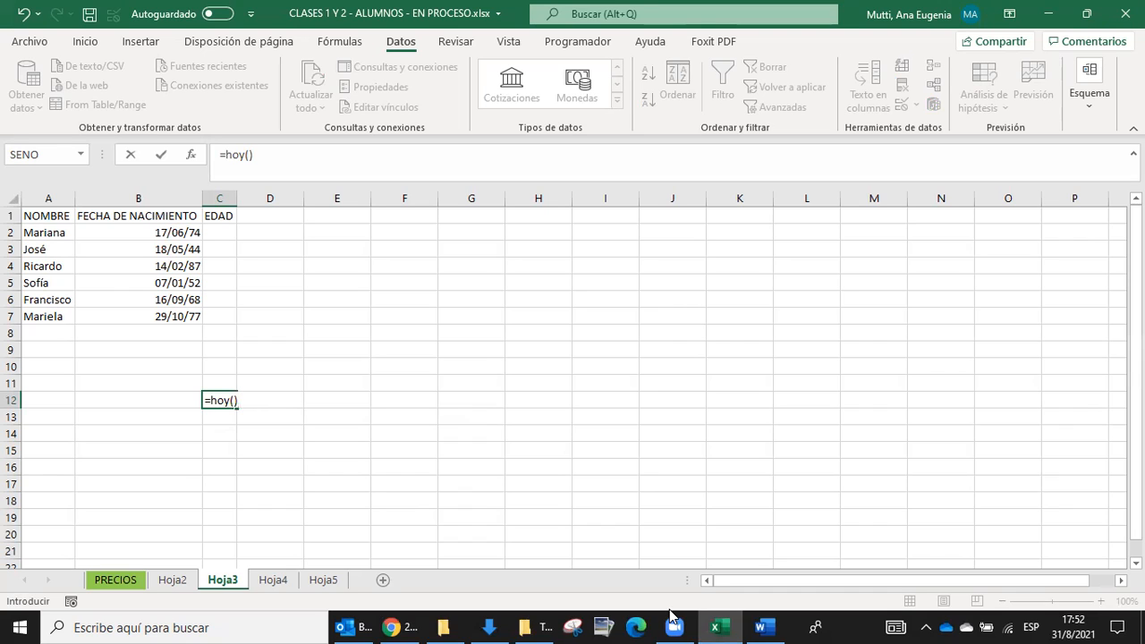
key("Return")
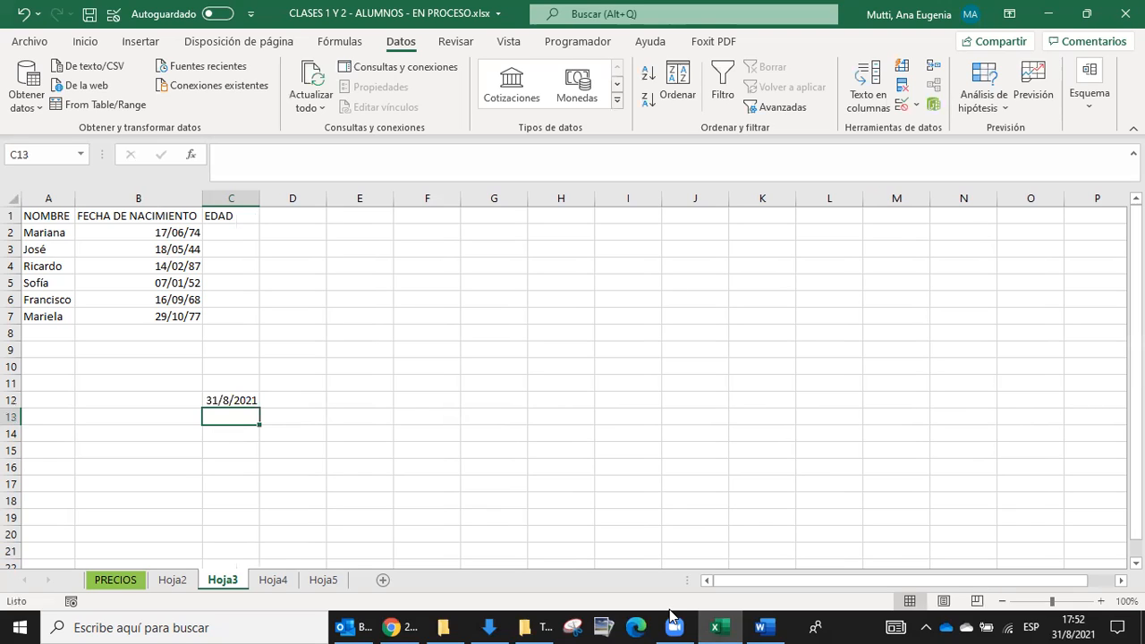
key("Up")
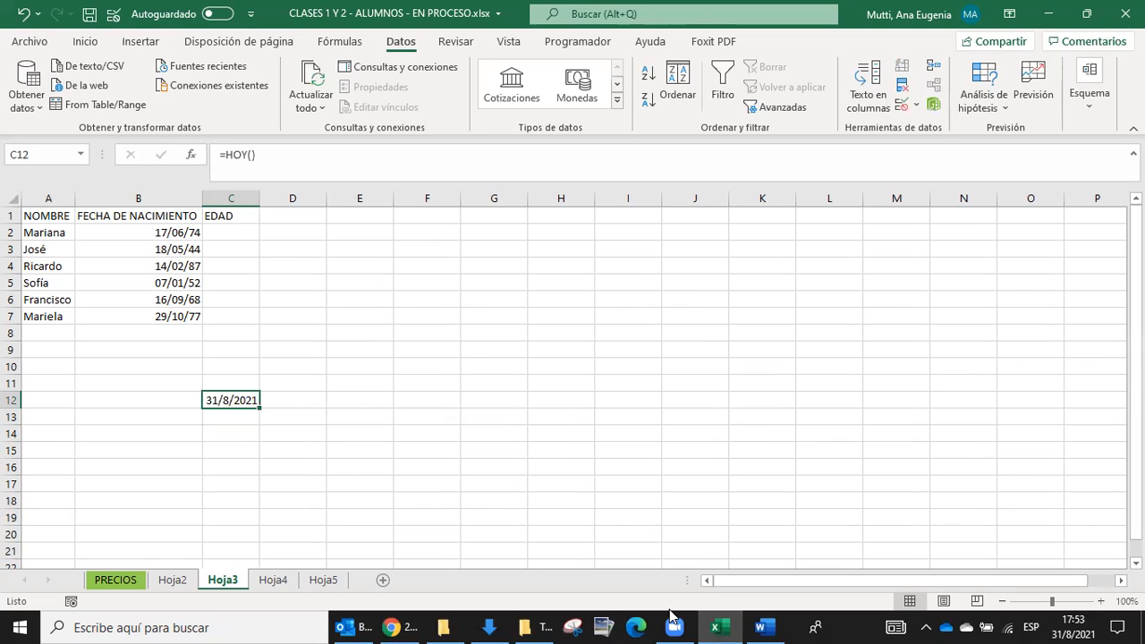
left_click(220, 229)
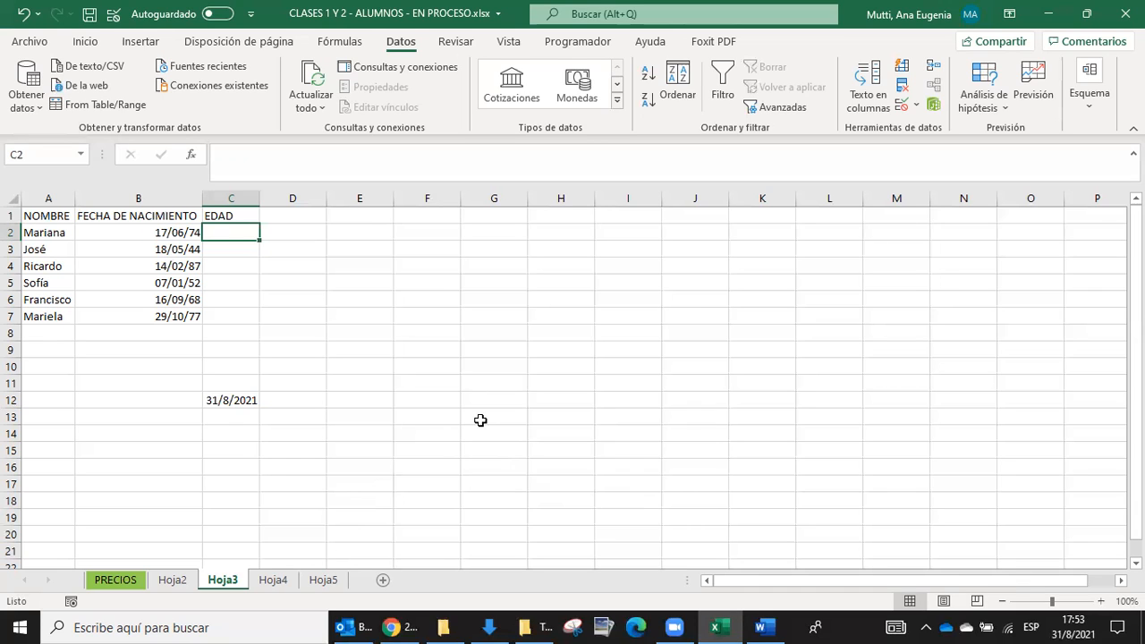
left_click(218, 400)
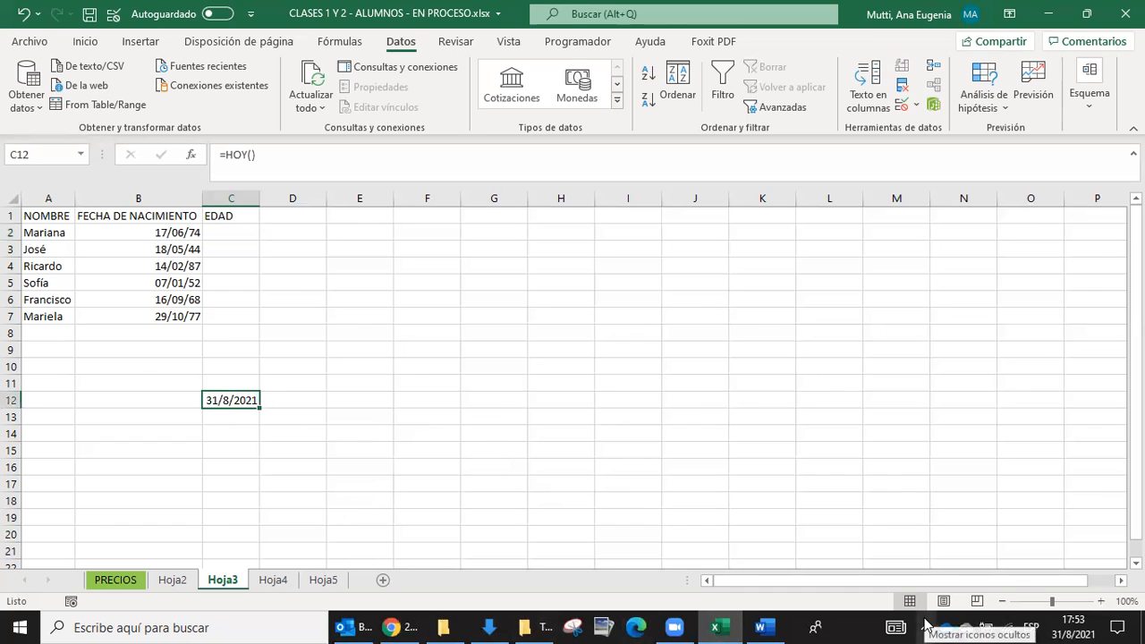
Step: Re-enter the current-date formula =hoy() in cell C12
type("=")
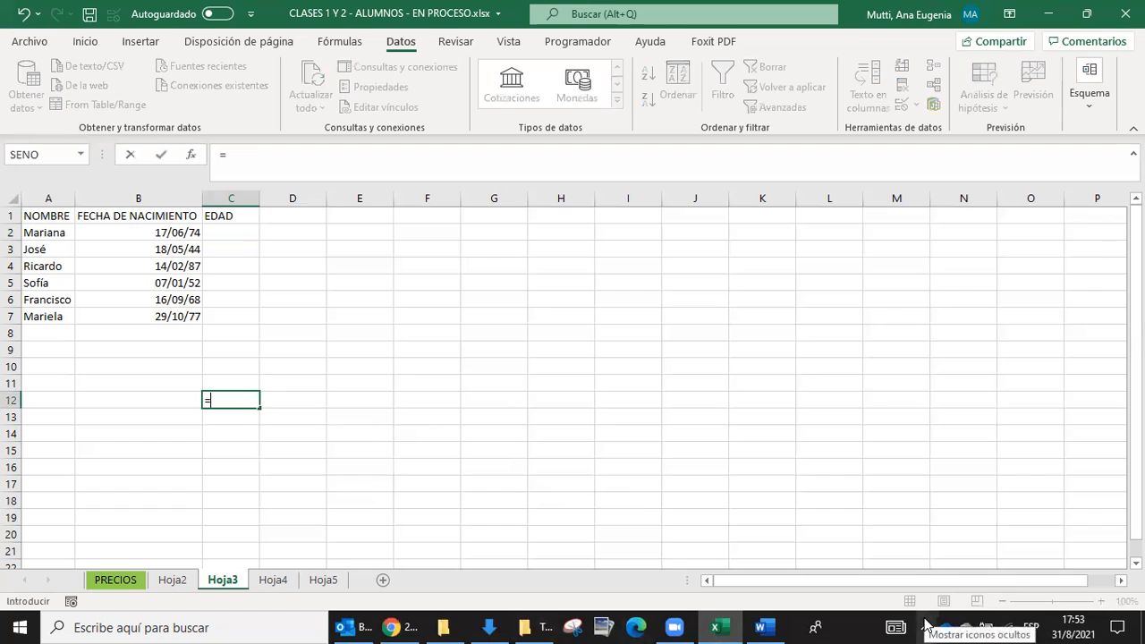
type("hoy")
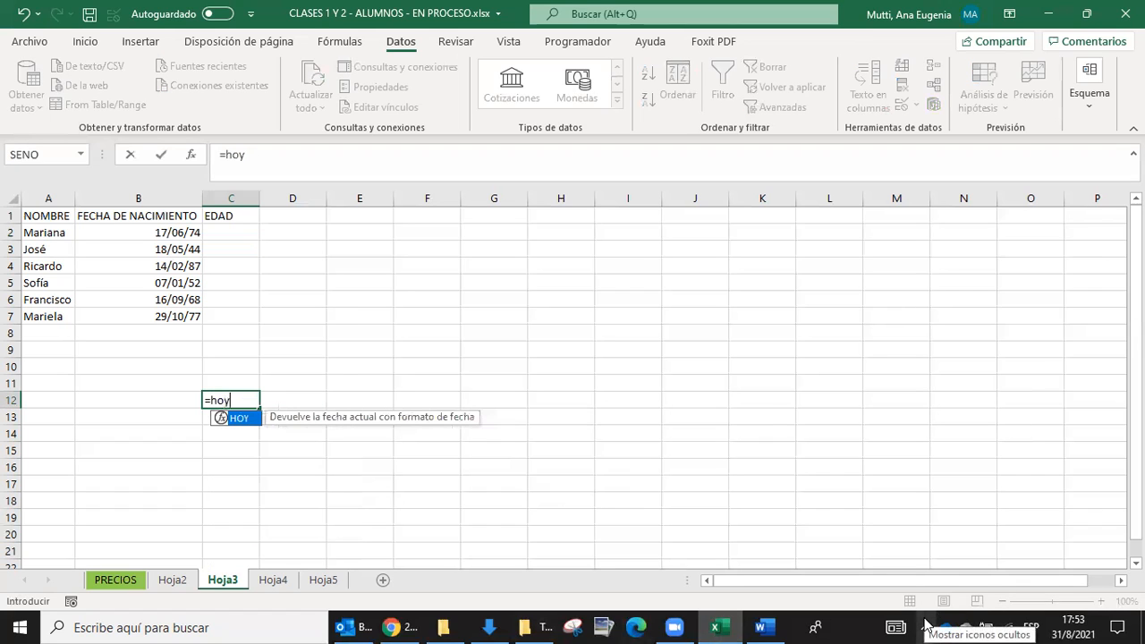
type("(")
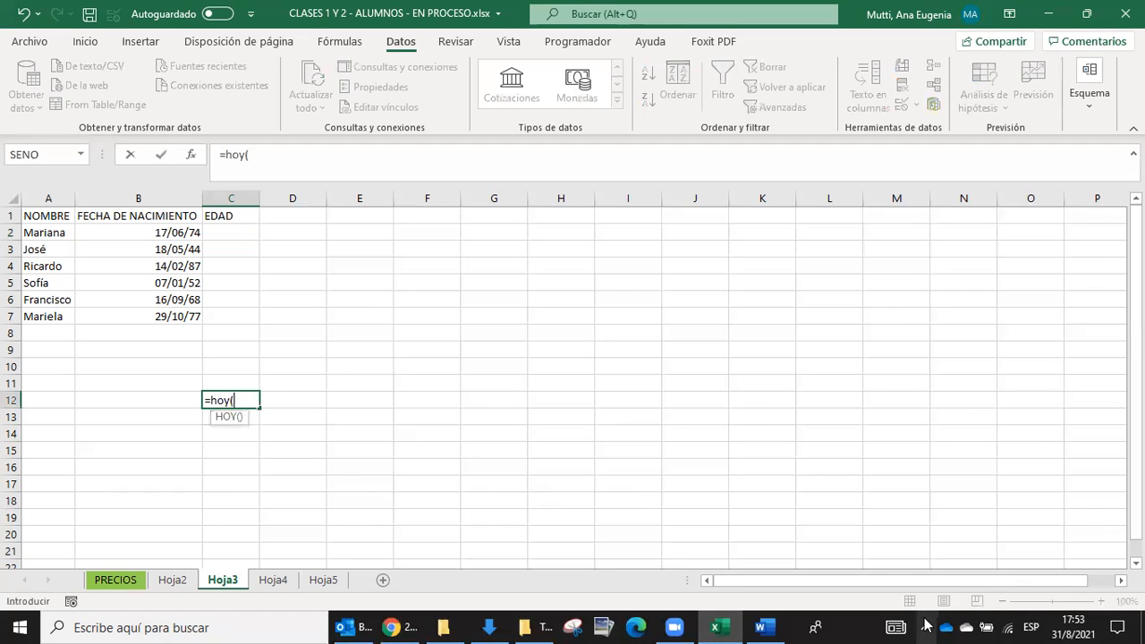
type(")")
key("Return")
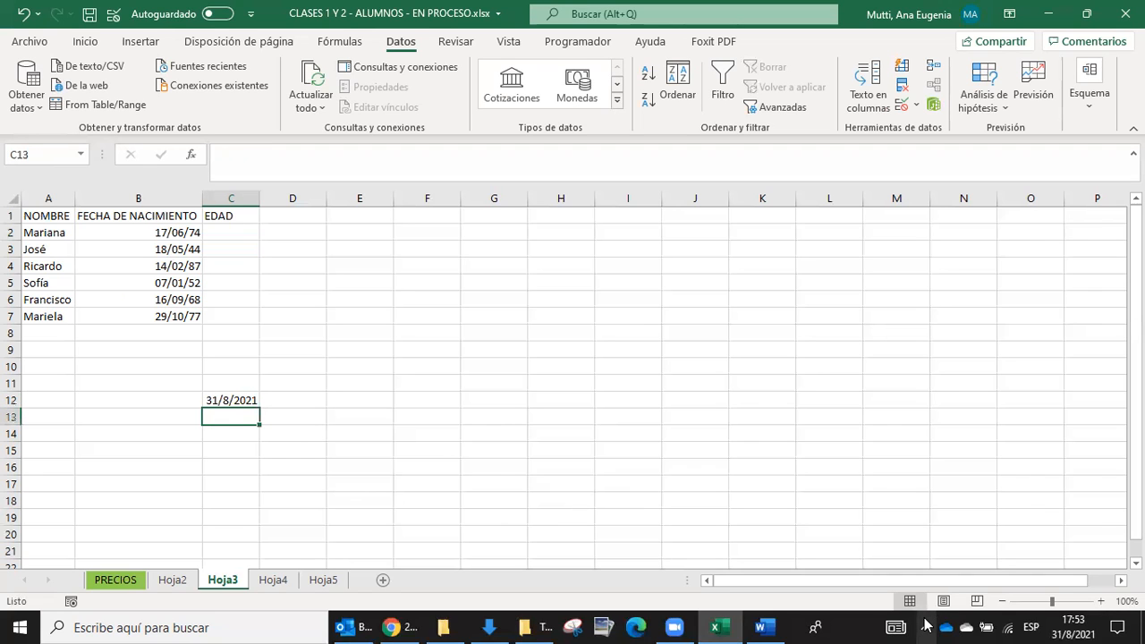
key("Up")
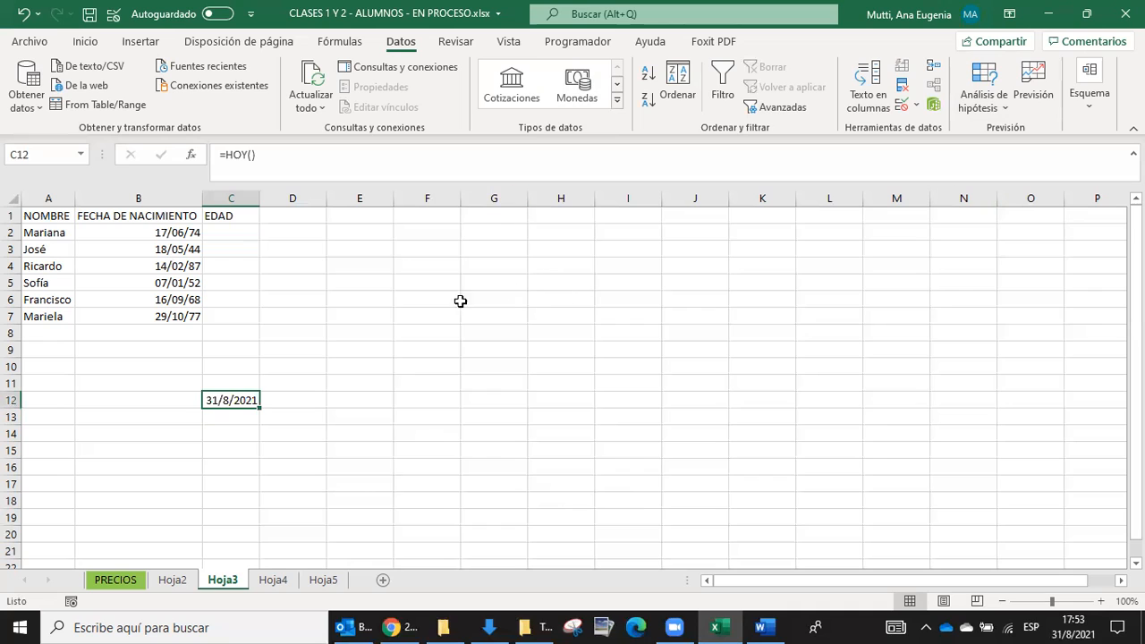
Step: Enter the formula =C12-B2 in cell C2 to subtract the first person's birth date from today's date
left_click(223, 232)
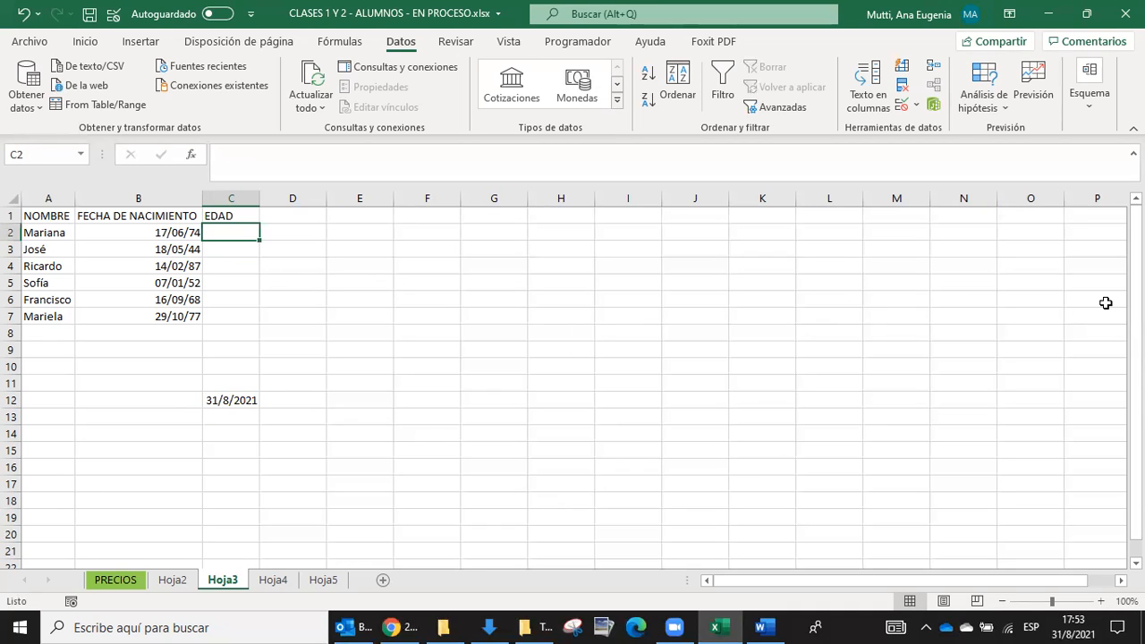
type("=")
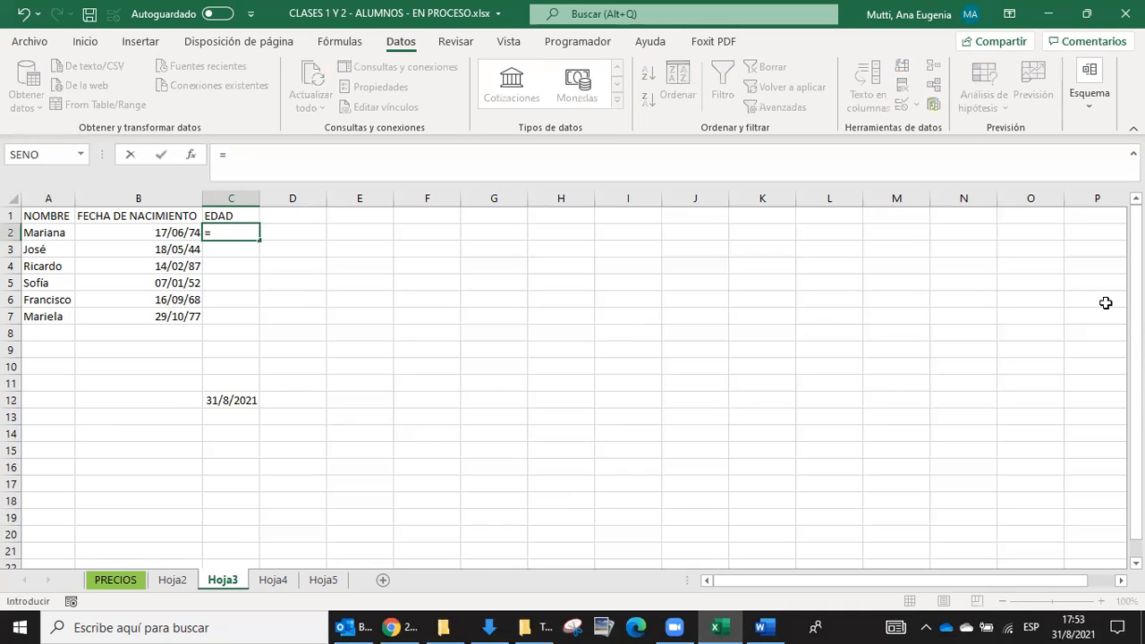
left_click(230, 400)
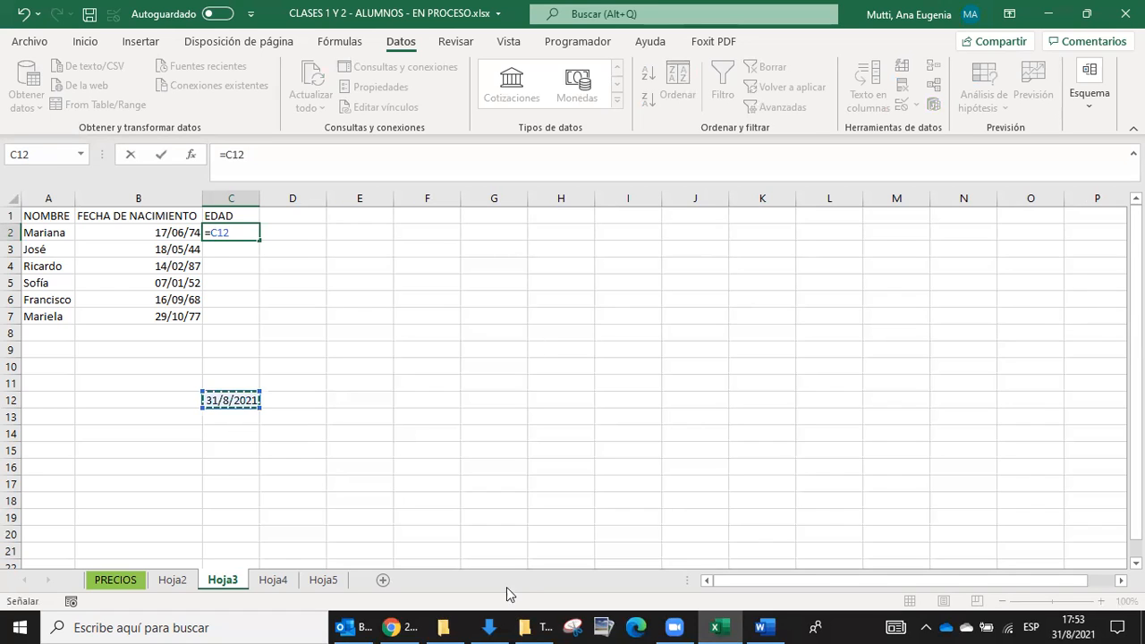
type("-")
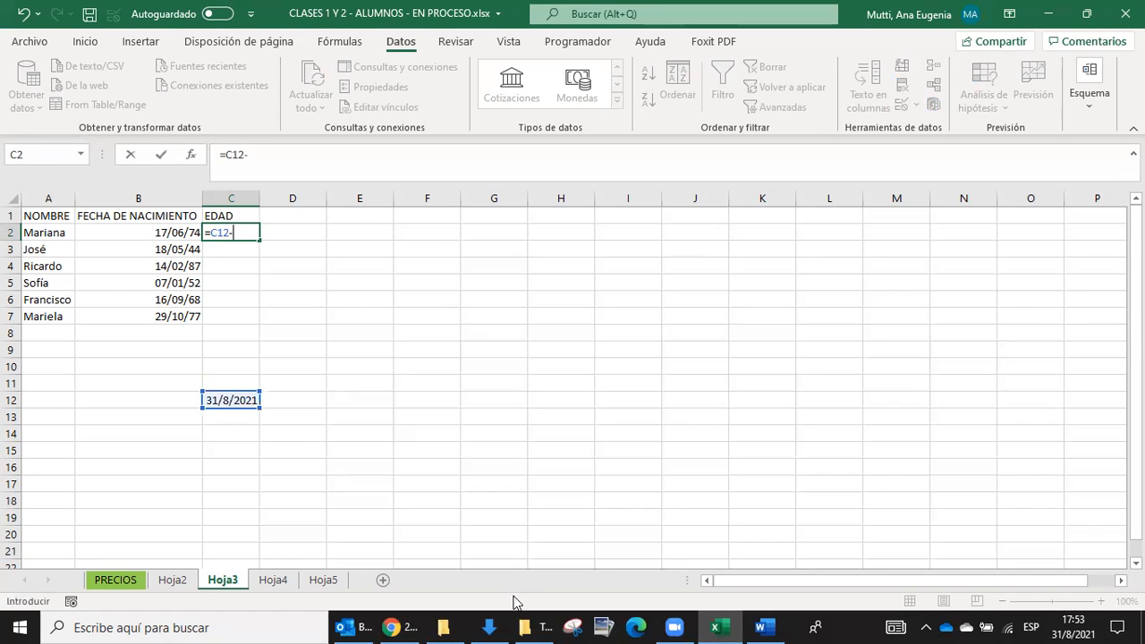
left_click(171, 233)
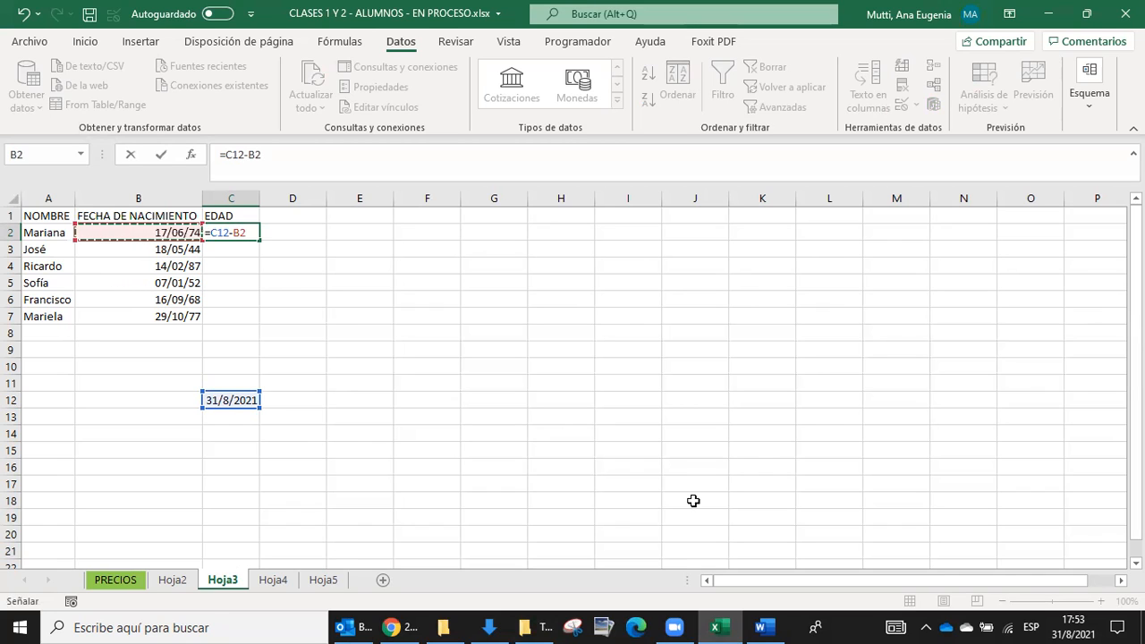
key("Return")
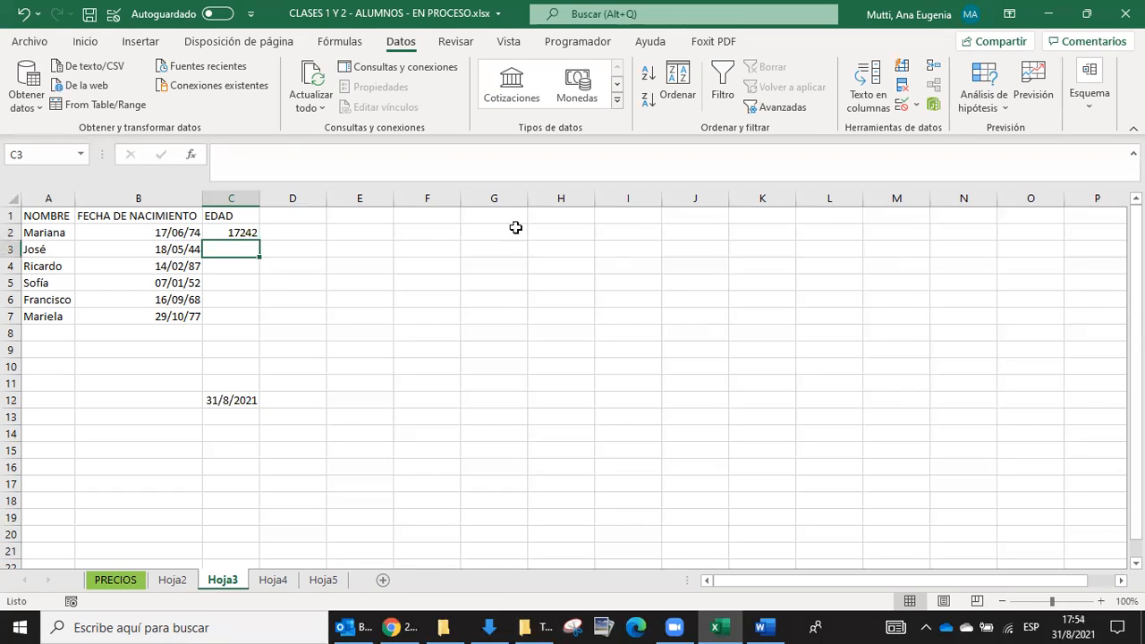
left_click(228, 231)
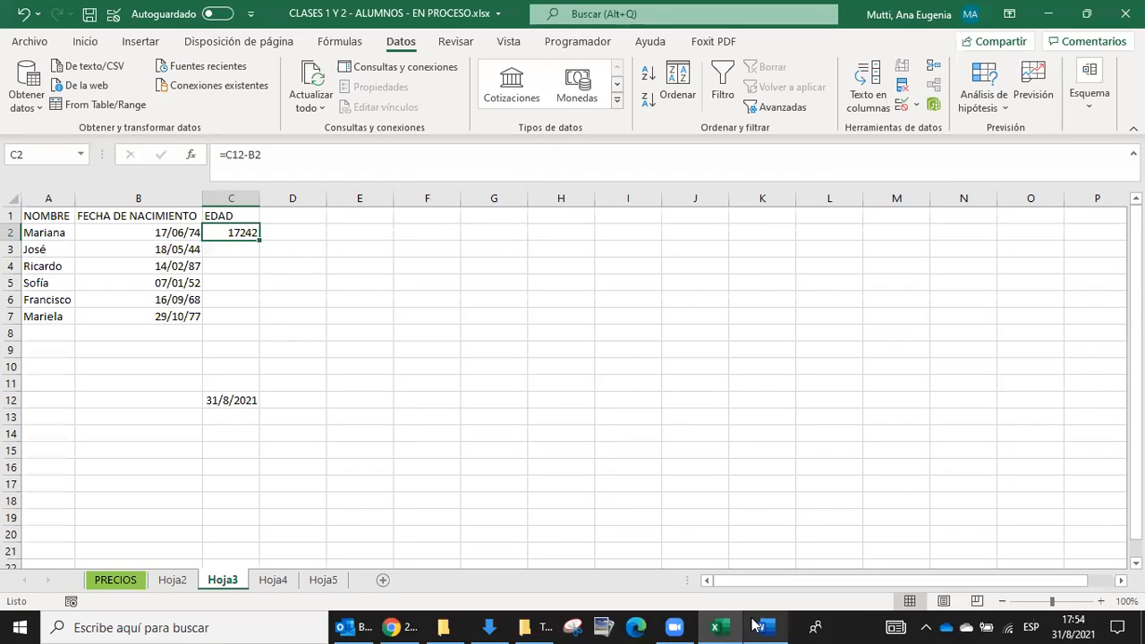
Step: Switch to the Word document to read the age formula of exercise 3, return to Excel and check cells C12, B2 and C2
key("alt+Tab")
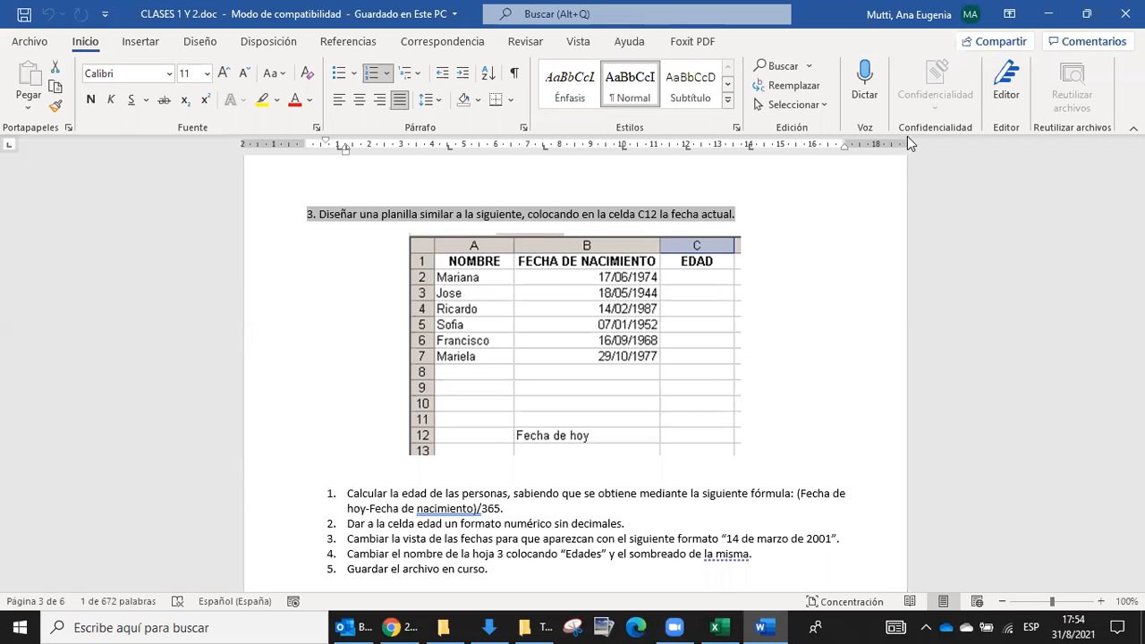
left_click(716, 627)
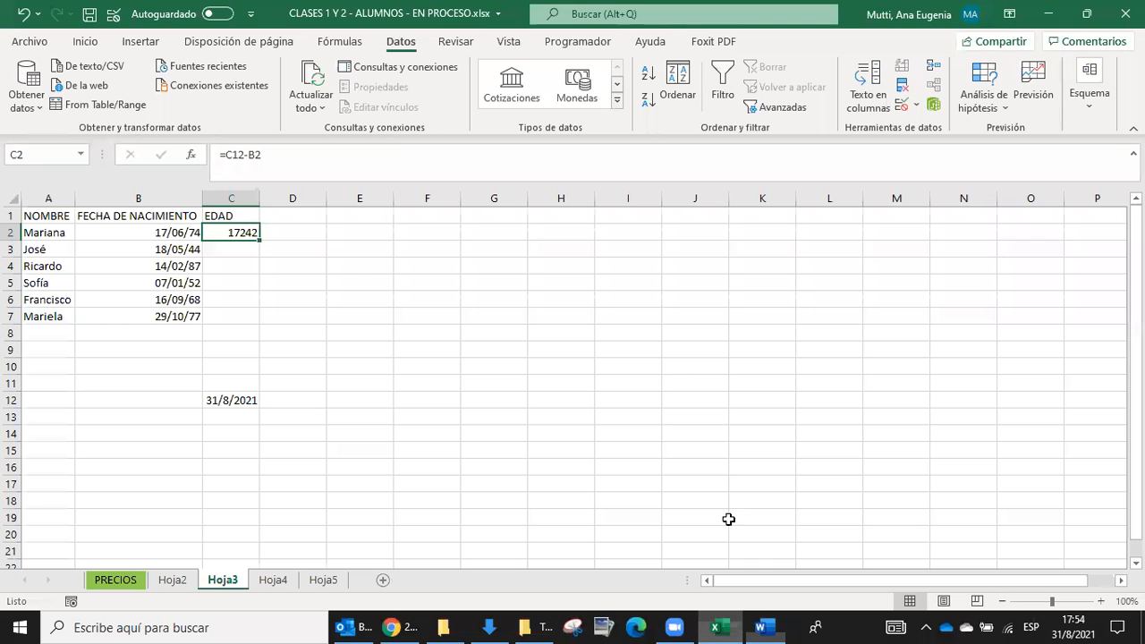
left_click(230, 396)
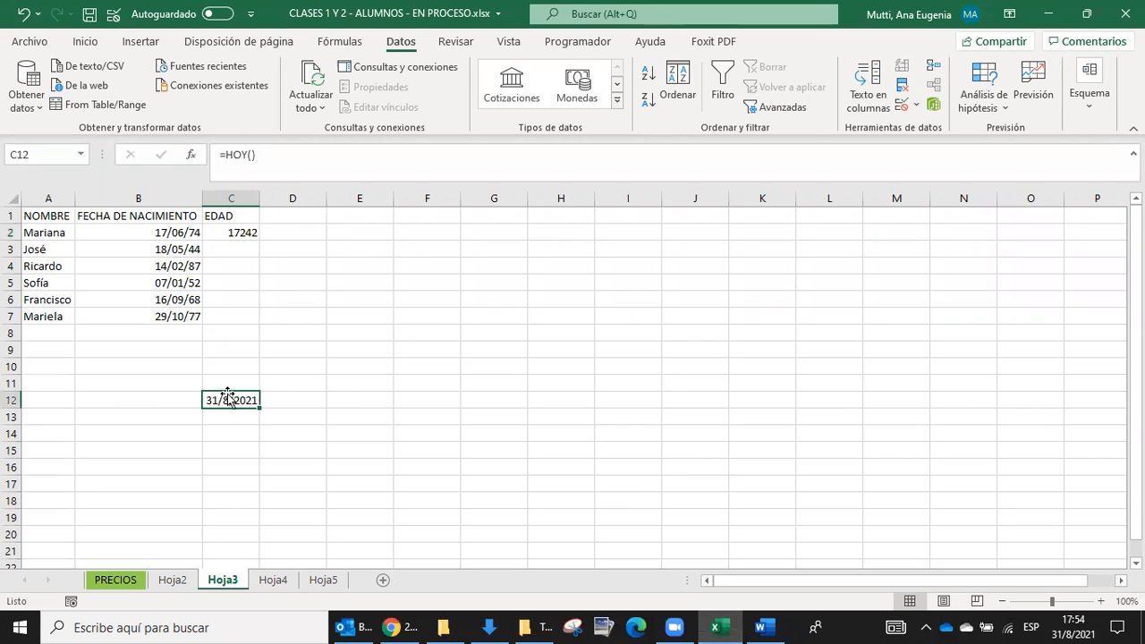
left_click(168, 232)
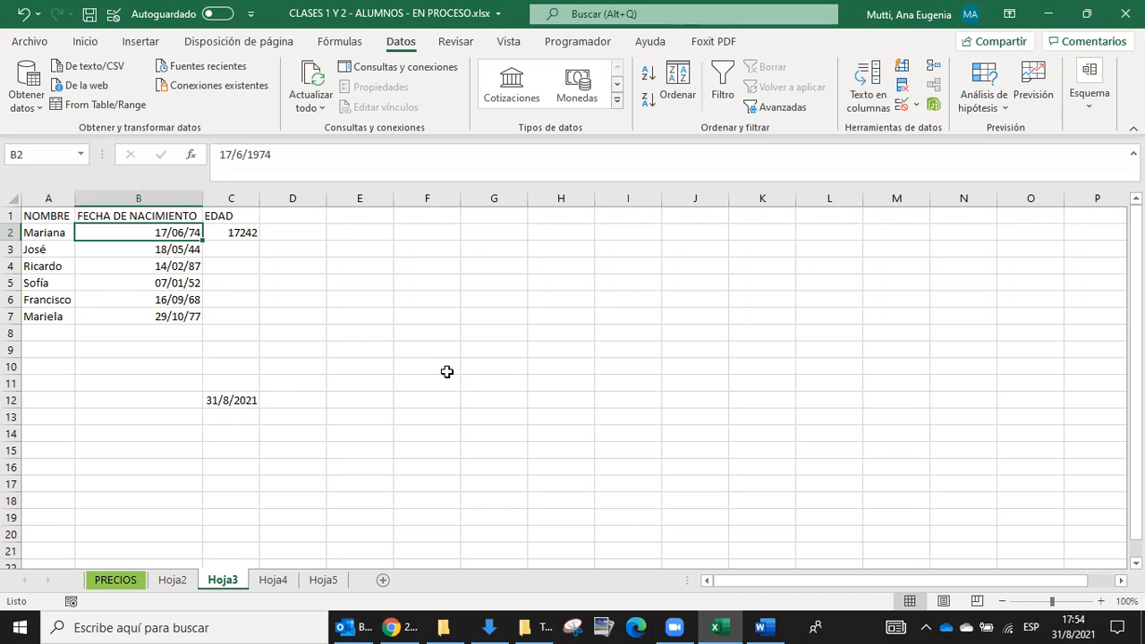
left_click(238, 232)
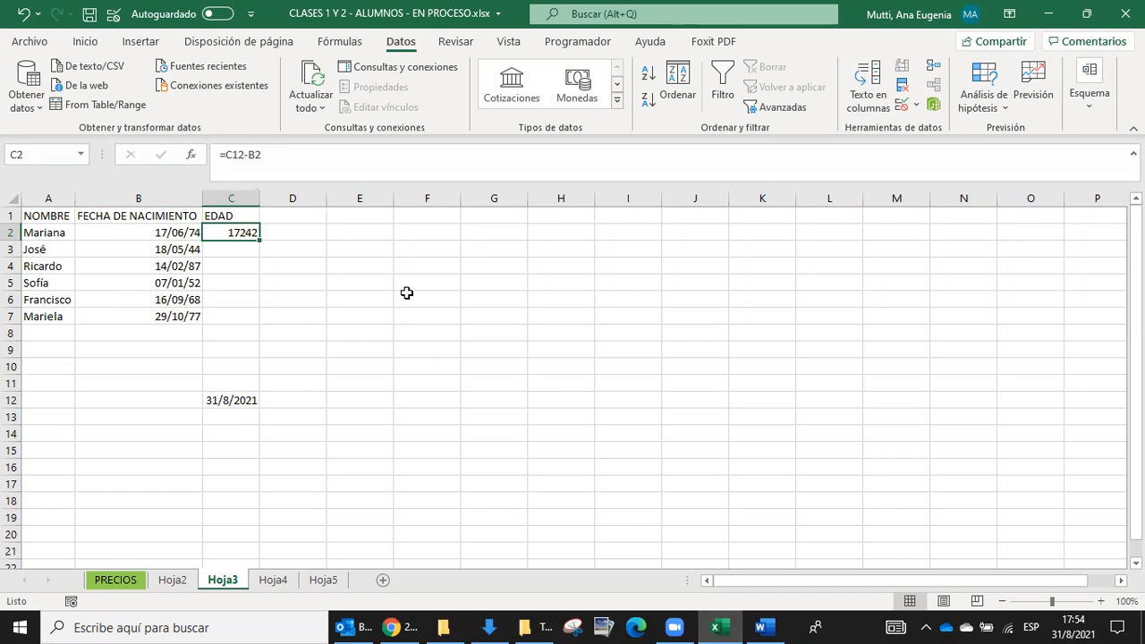
Step: Change the age formula in C2 to =(C12-B2)/365
left_click(227, 155)
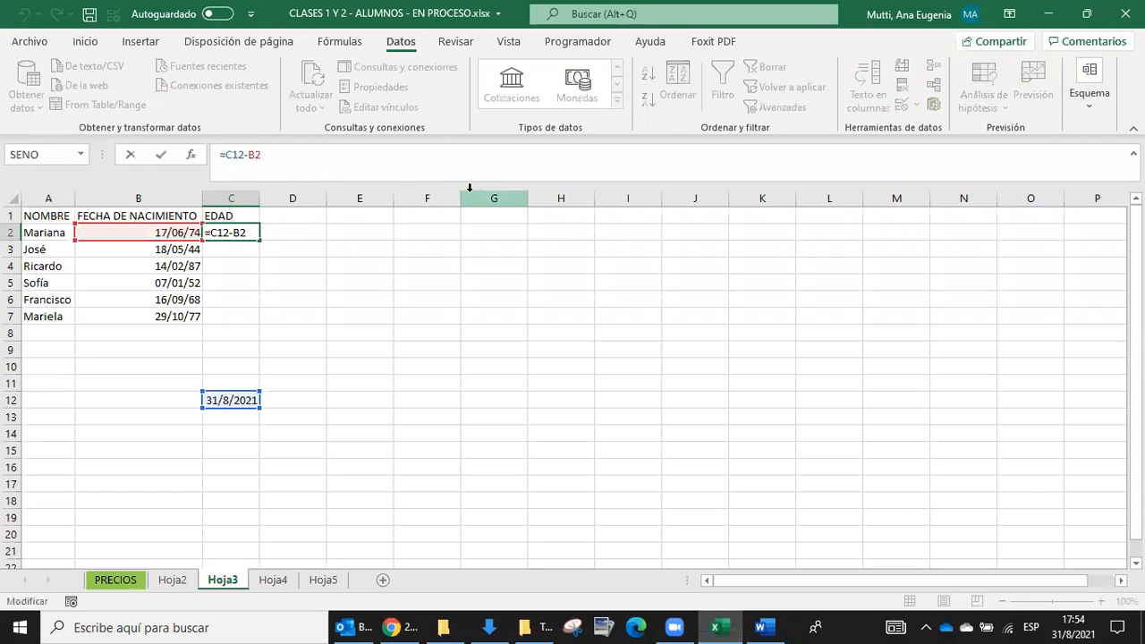
type("(")
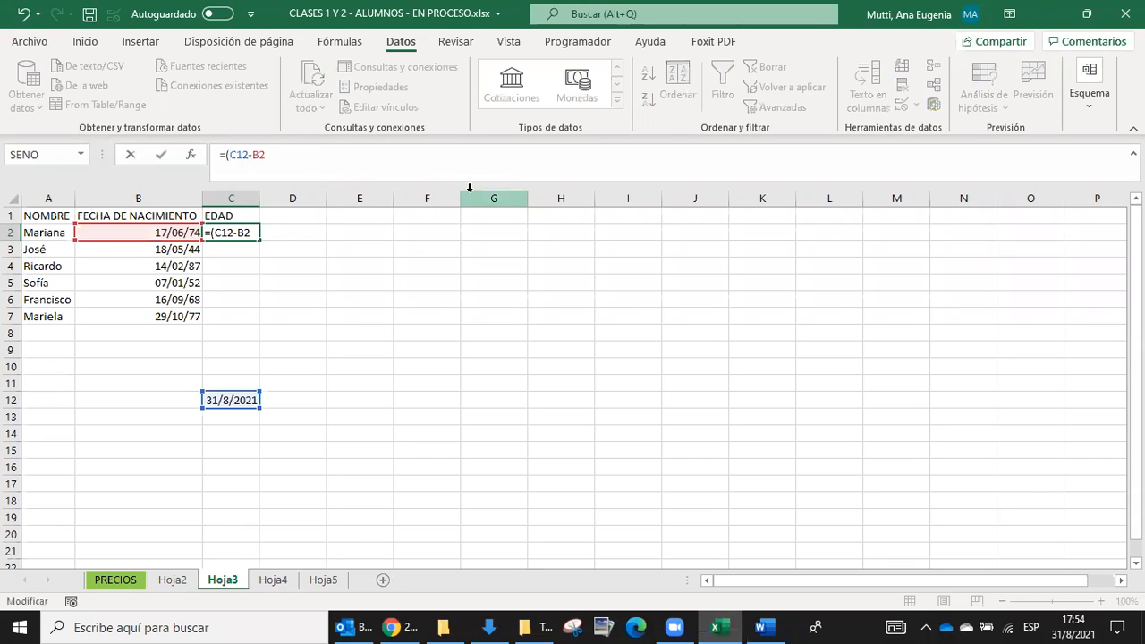
key("Right")
key("Right")
key("Right")
type(")/365")
key("Return")
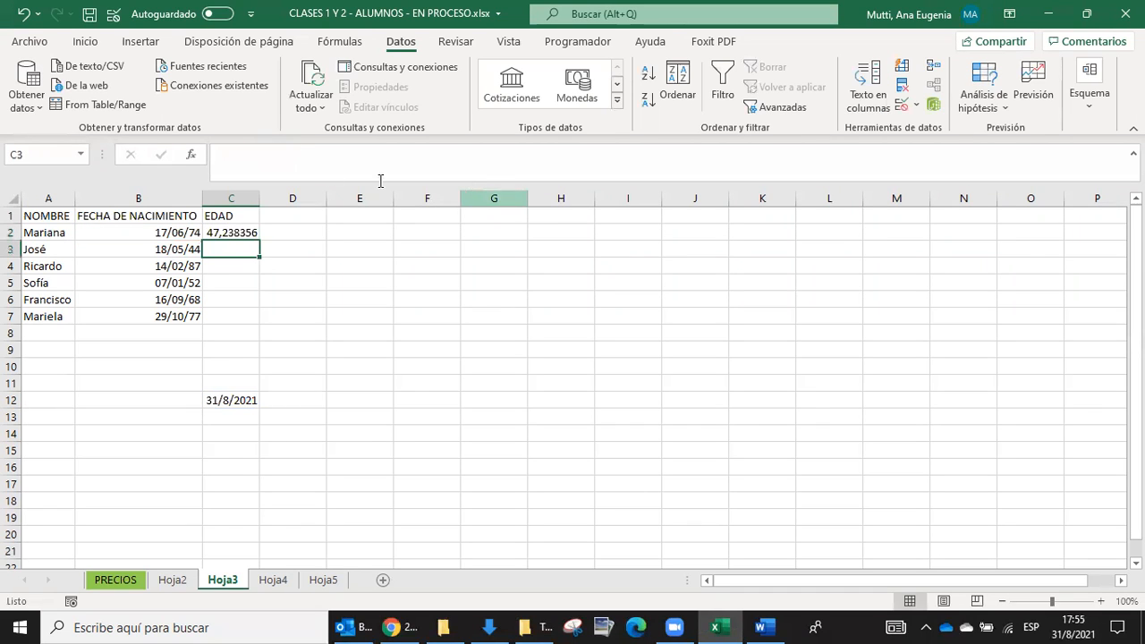
Step: Enter 1 in cell H2 and 365 in cell J2 as a year-to-days equivalence
left_click(562, 232)
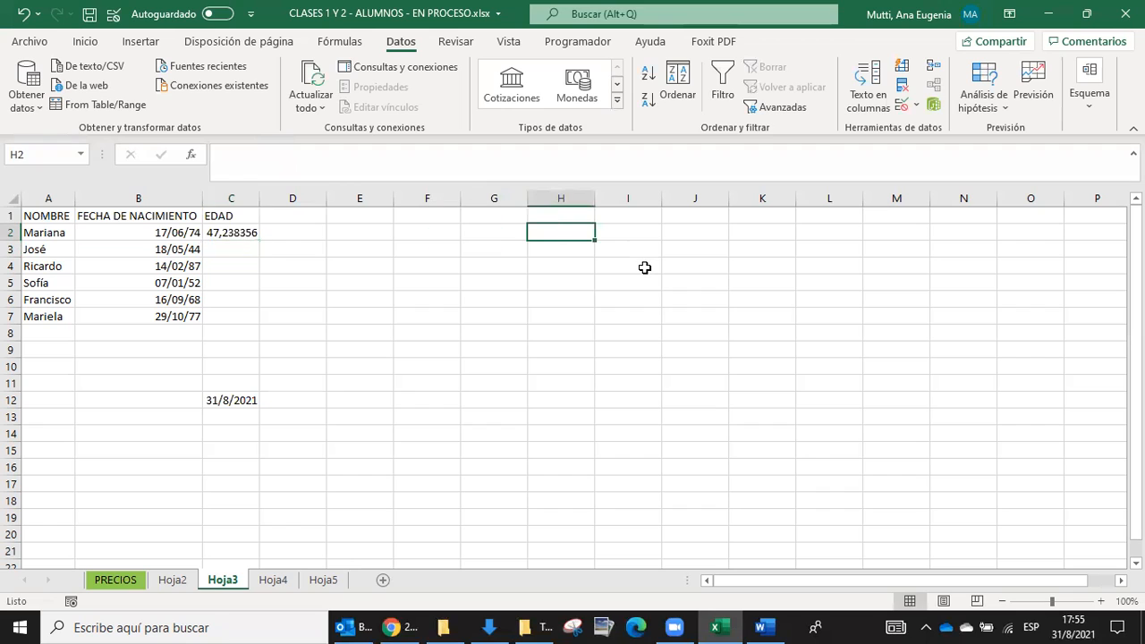
type("1")
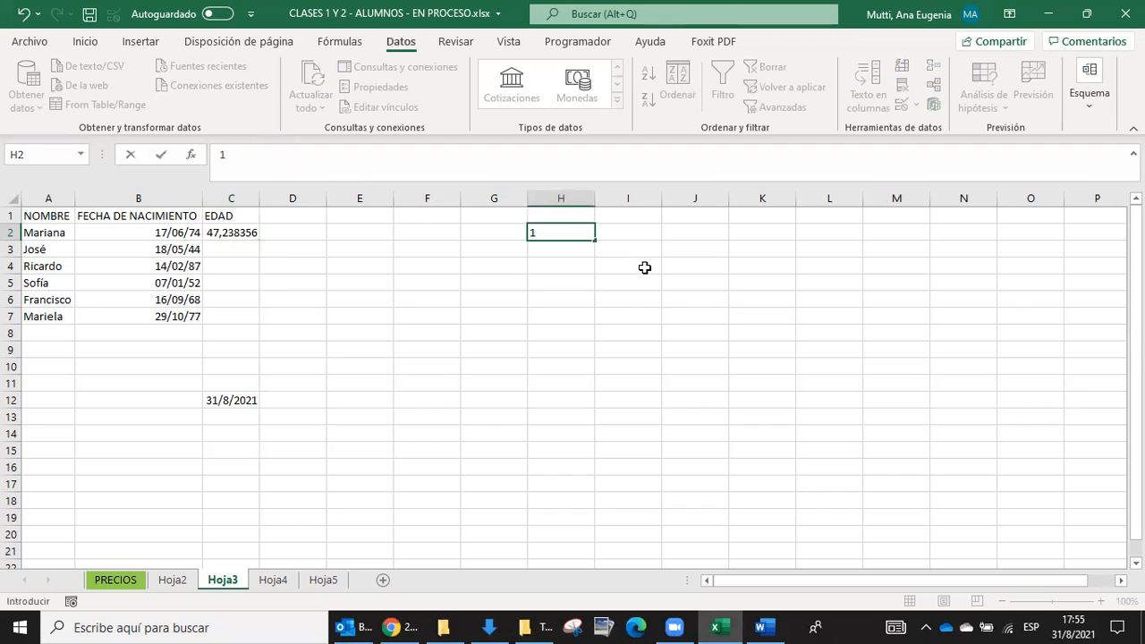
key("Tab")
key("Tab")
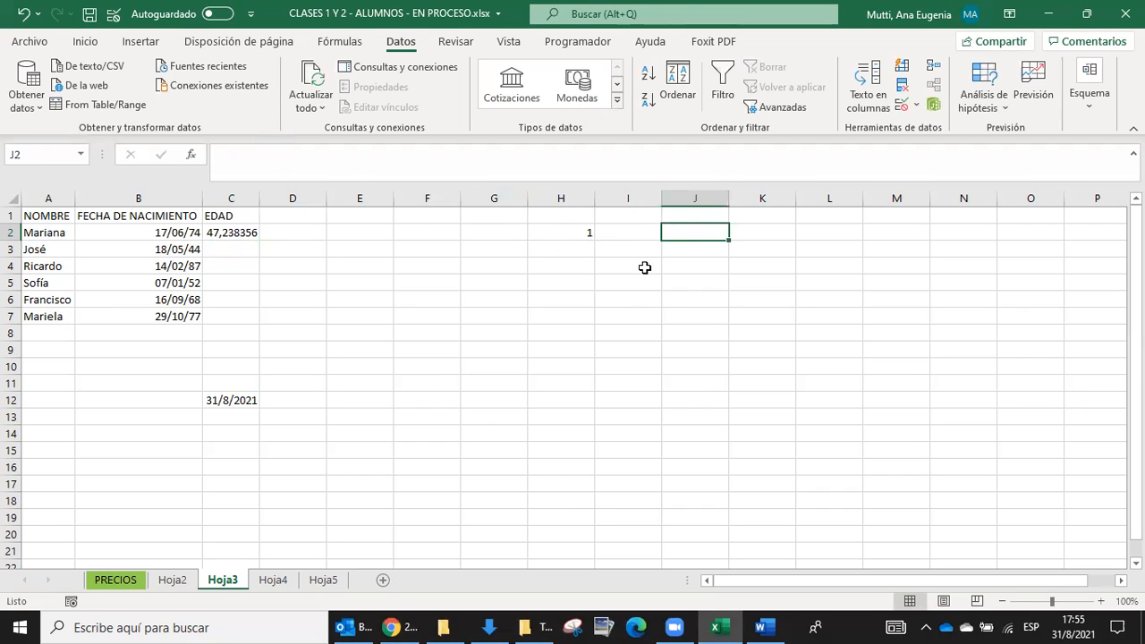
type("365")
key("Tab")
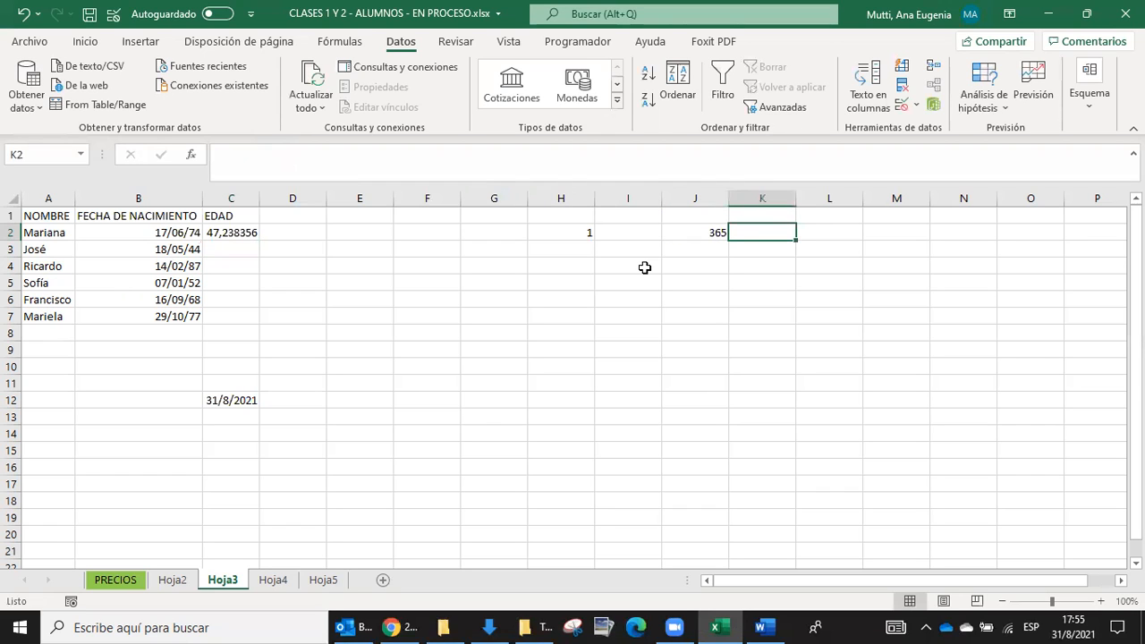
left_click(707, 253)
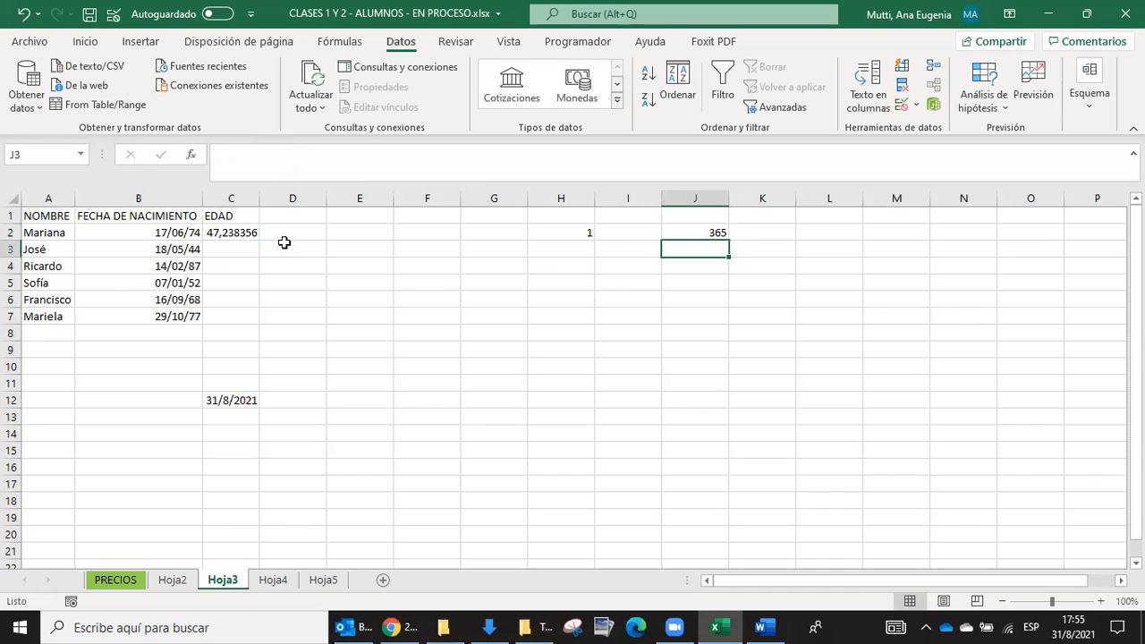
Step: Undo the entries in J2 and H2 and the division by 365 in the C2 formula
left_click(234, 232)
left_click(23, 14)
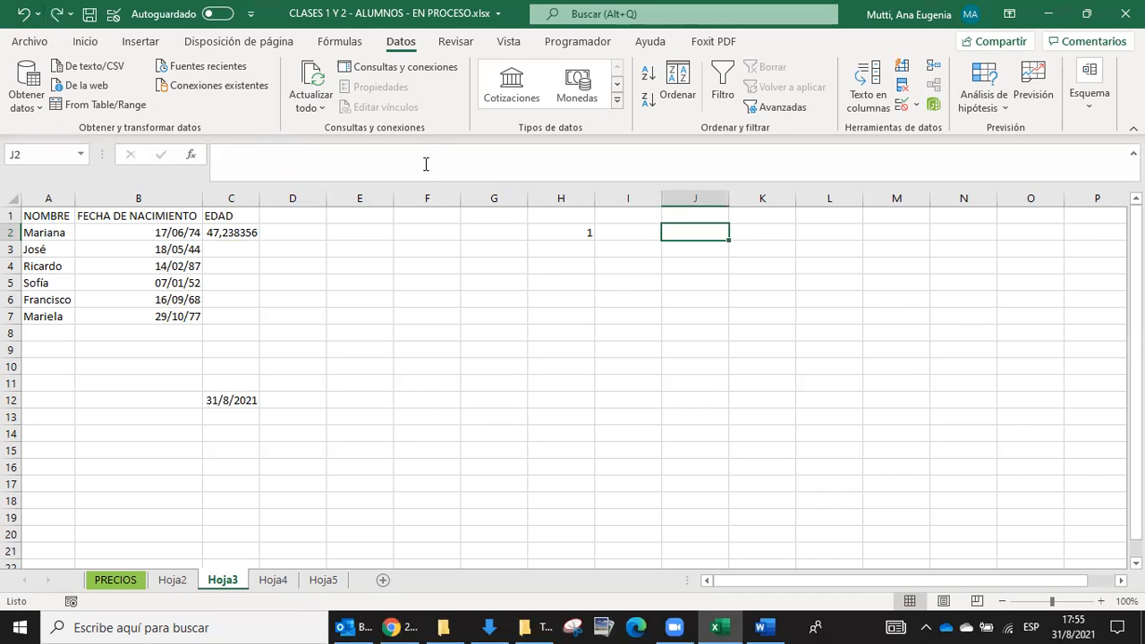
left_click(21, 14)
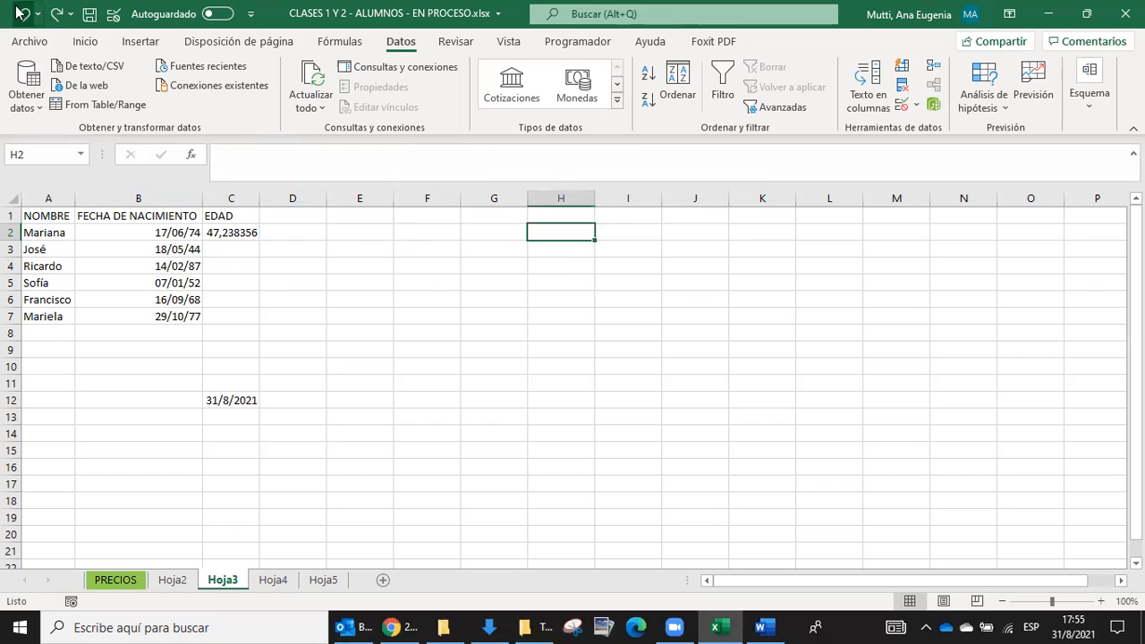
left_click(21, 14)
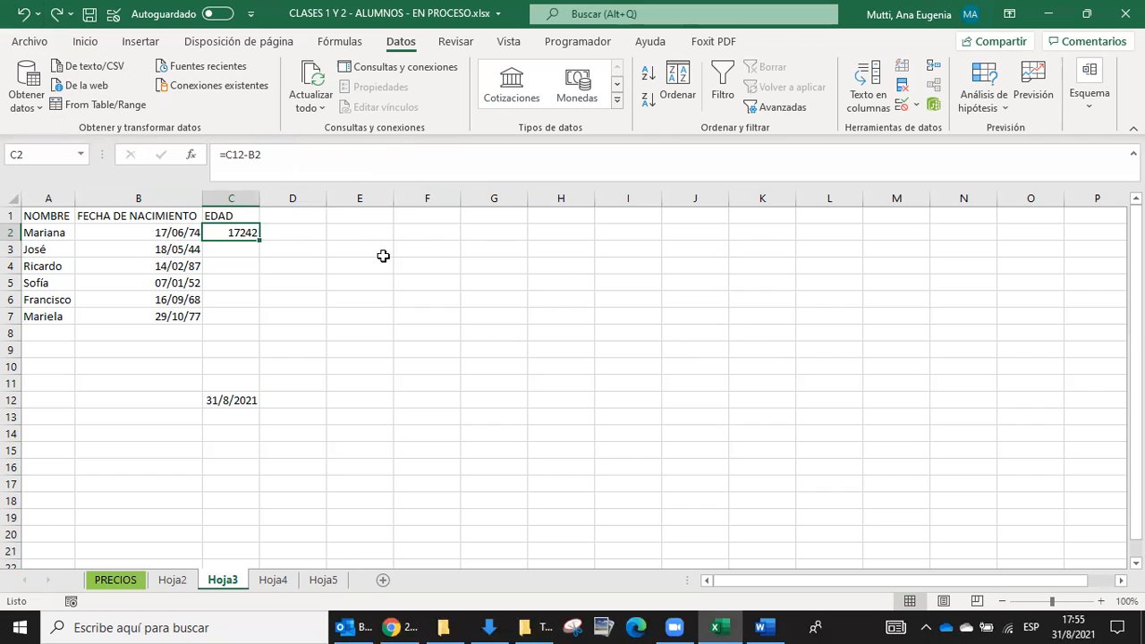
Step: Set up the rule-of-three values with 1 in H2, 365 in J2 and 17242 in J3
left_click(580, 239)
type("1")
key("Tab")
key("Tab")
type("3")
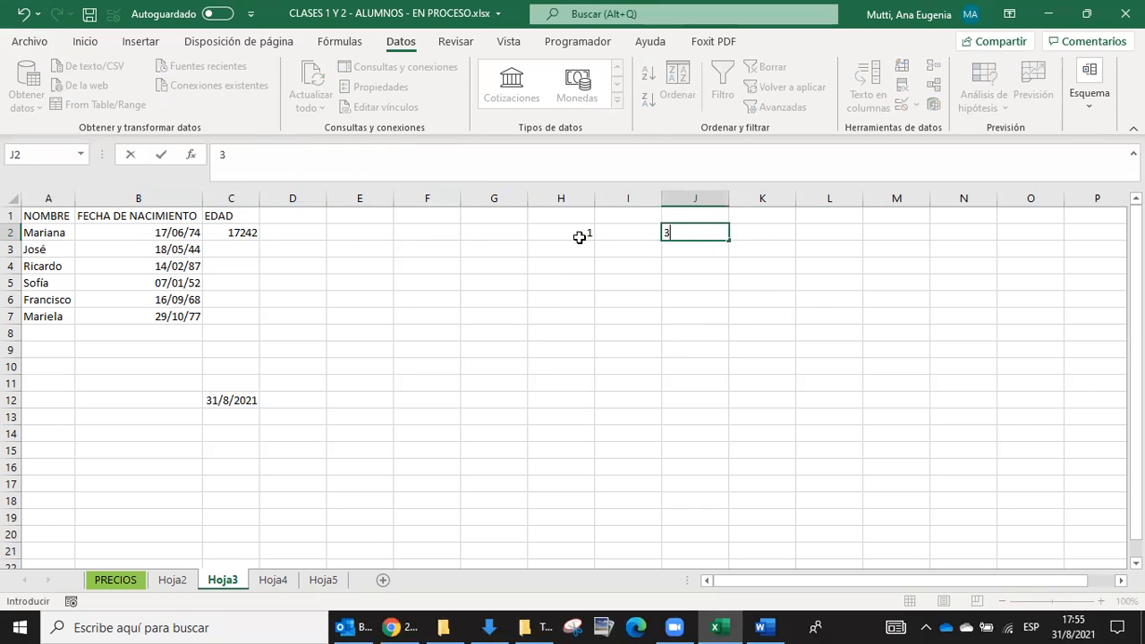
type("6")
key("Tab")
key("Left")
type("365")
key("Tab")
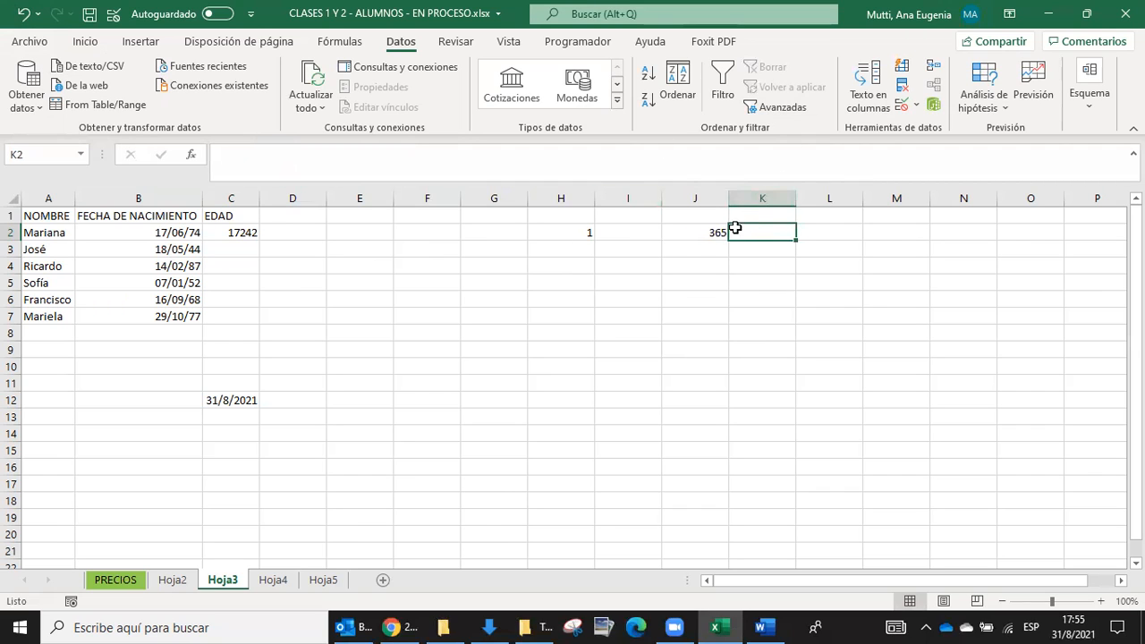
left_click(698, 248)
type("17242")
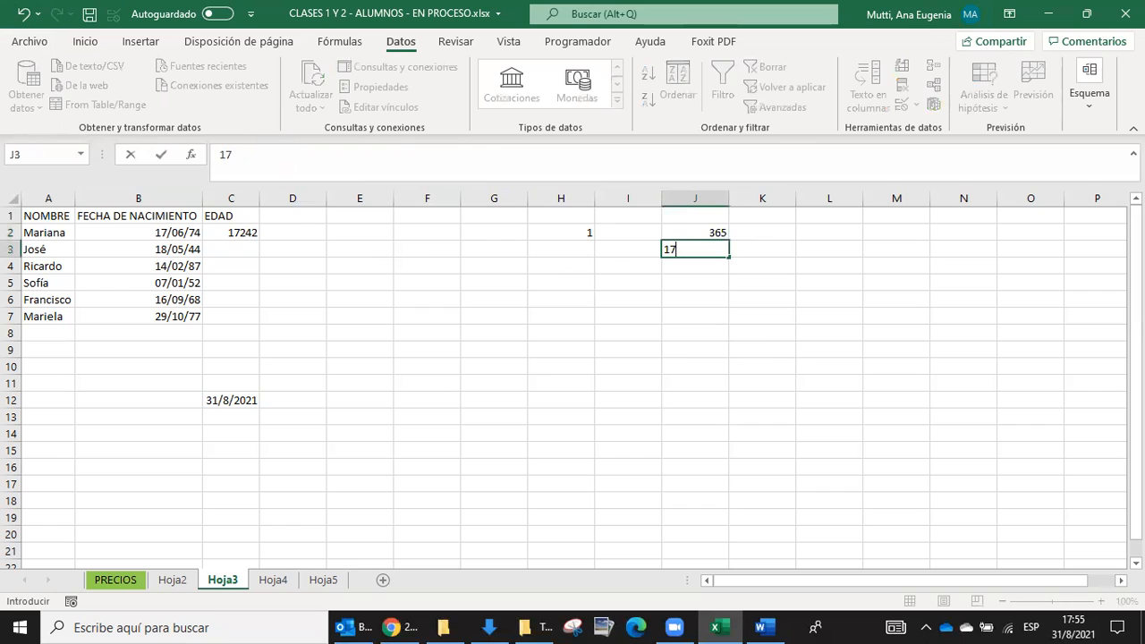
left_click(608, 258)
Step: Enter the rule-of-three formula =(H2*J3)/J2 in cell H3 to convert the days into years
left_click(583, 247)
type("=")
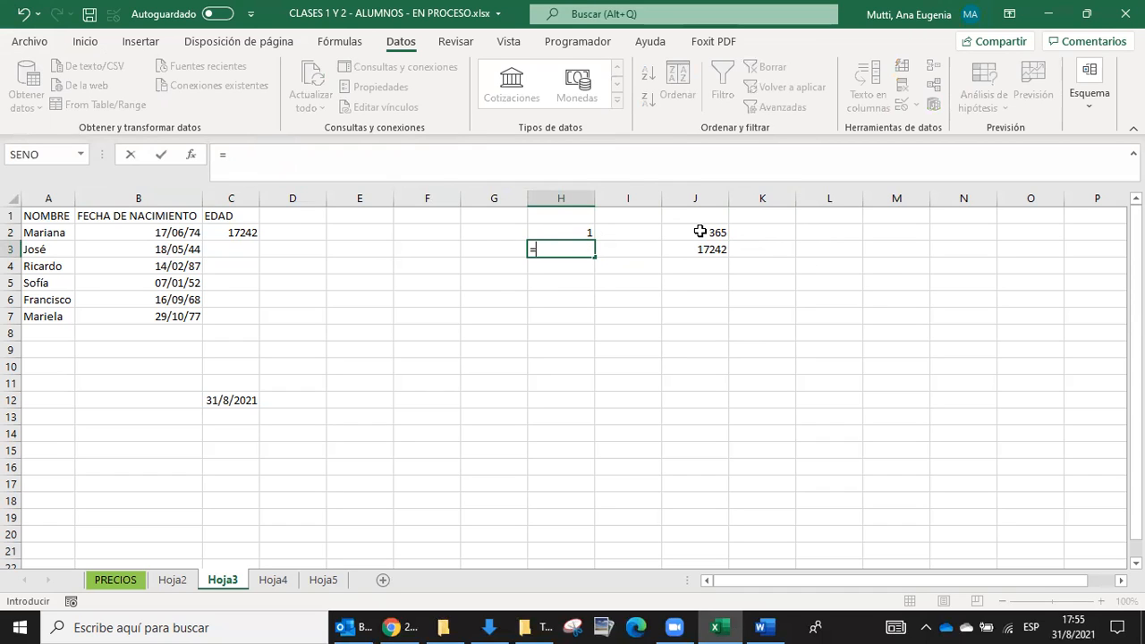
type("(")
left_click(592, 233)
type("*")
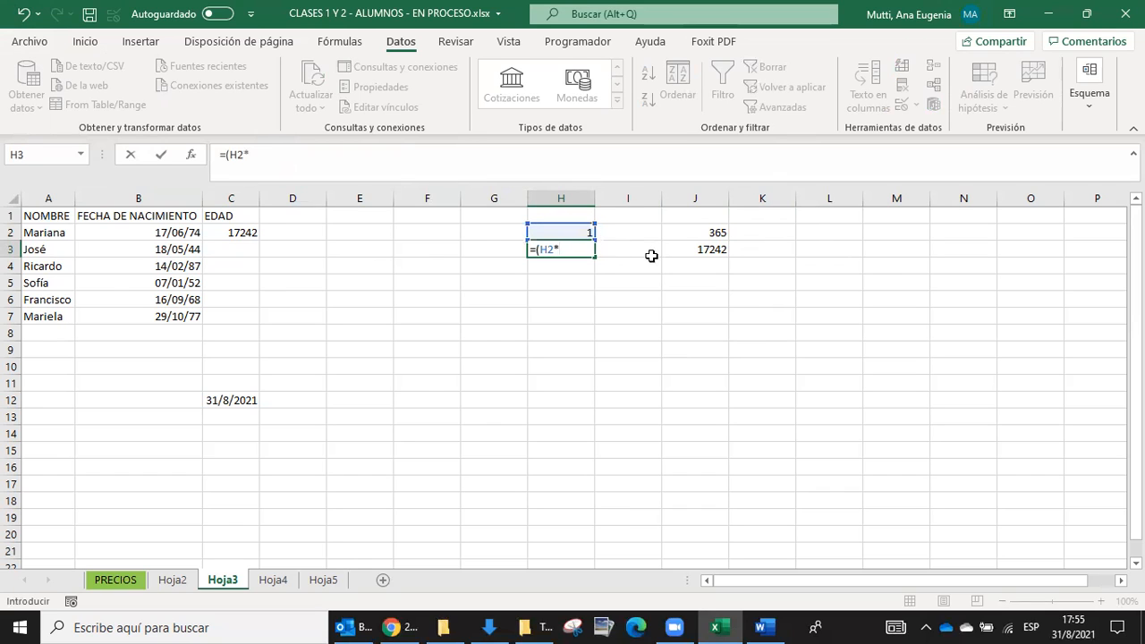
left_click(687, 248)
type(")/")
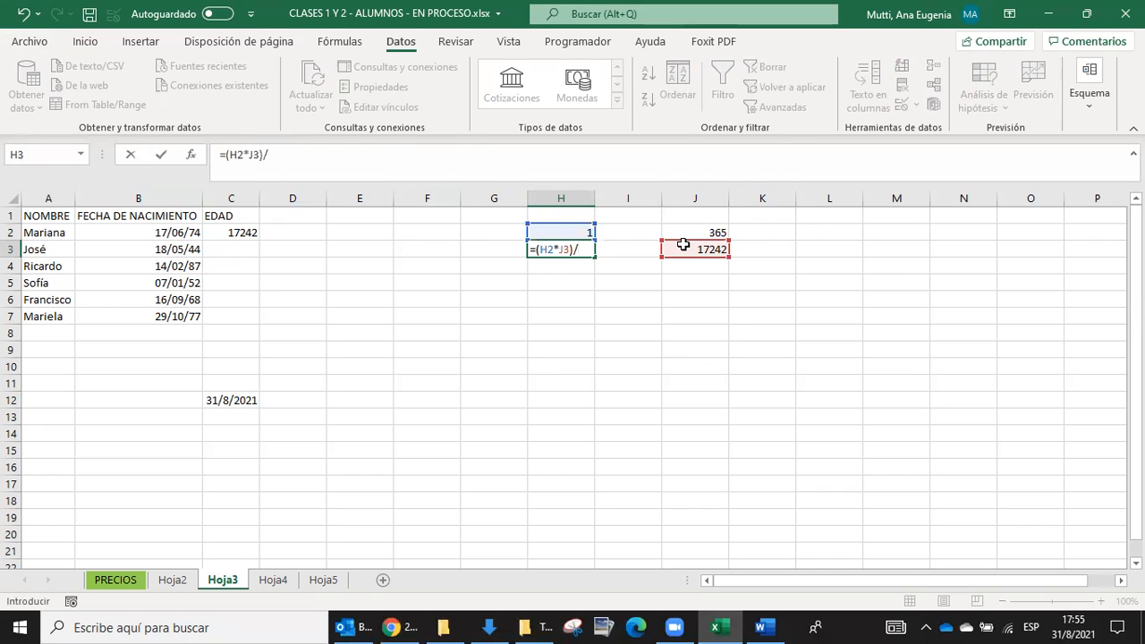
left_click(693, 232)
key("Return")
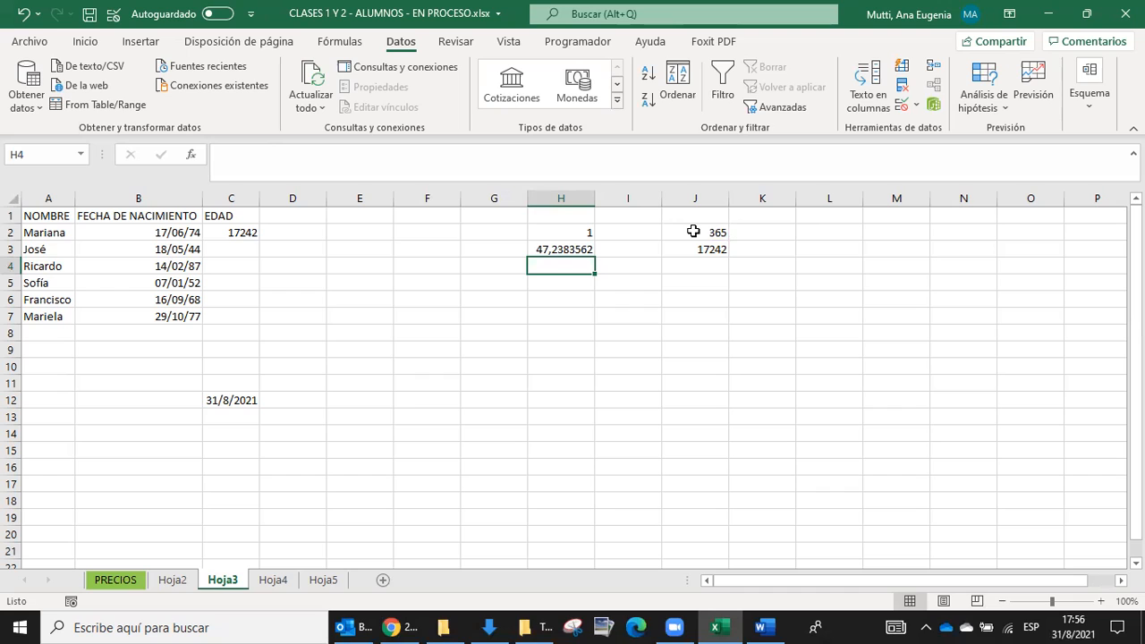
Step: Extend the age formula in C2 to =(C12-B2)/365 so the day difference is converted into years
left_click(545, 247)
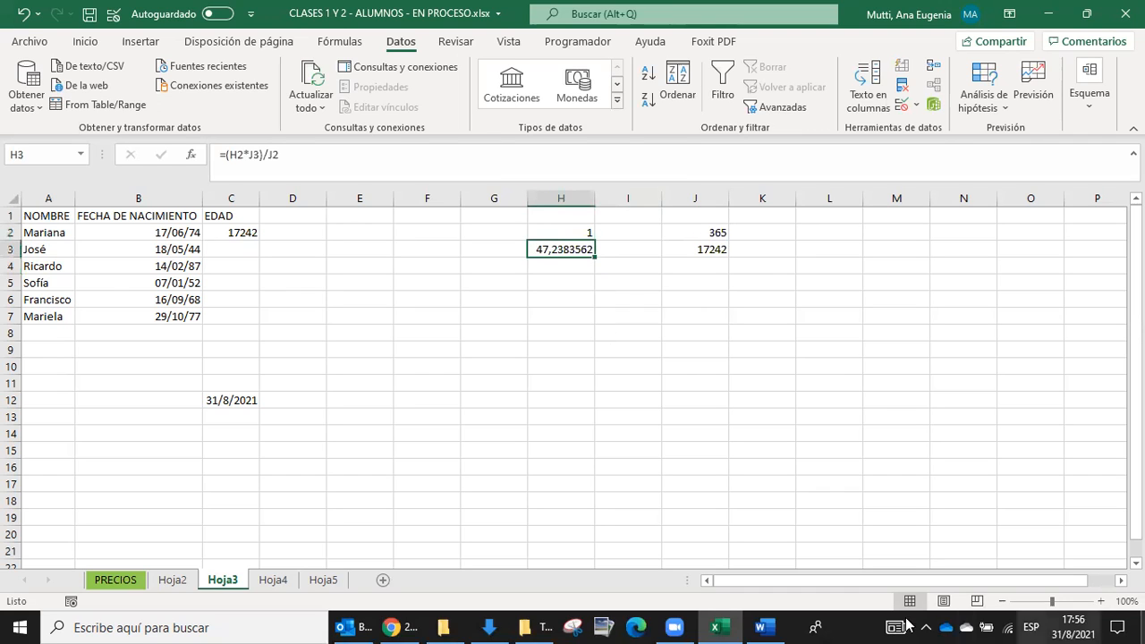
left_click(234, 232)
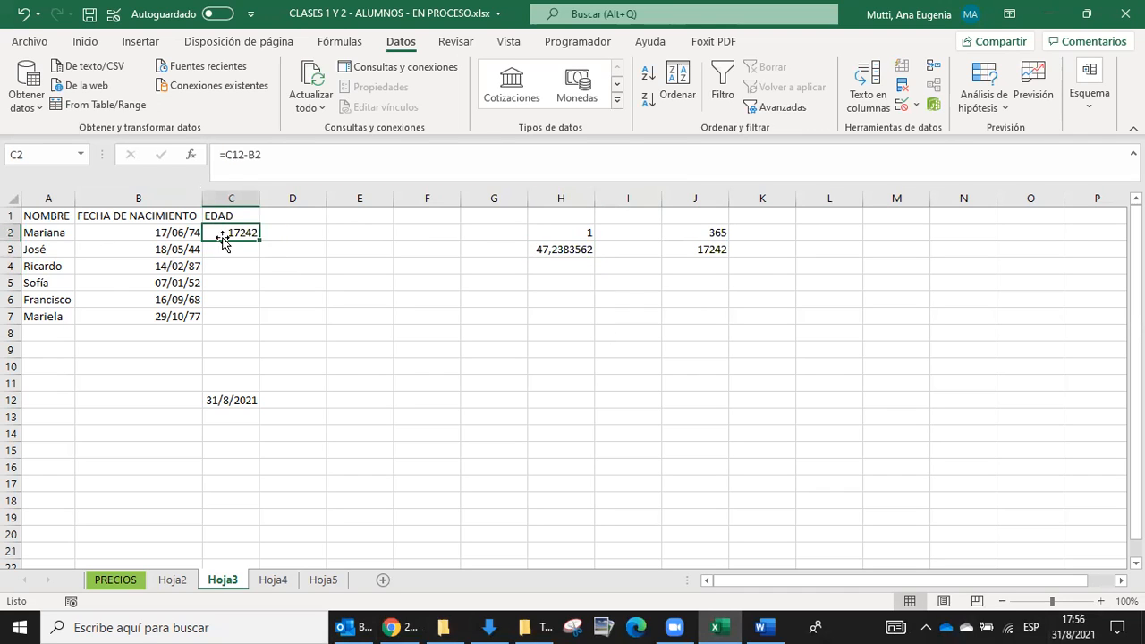
left_click(237, 403)
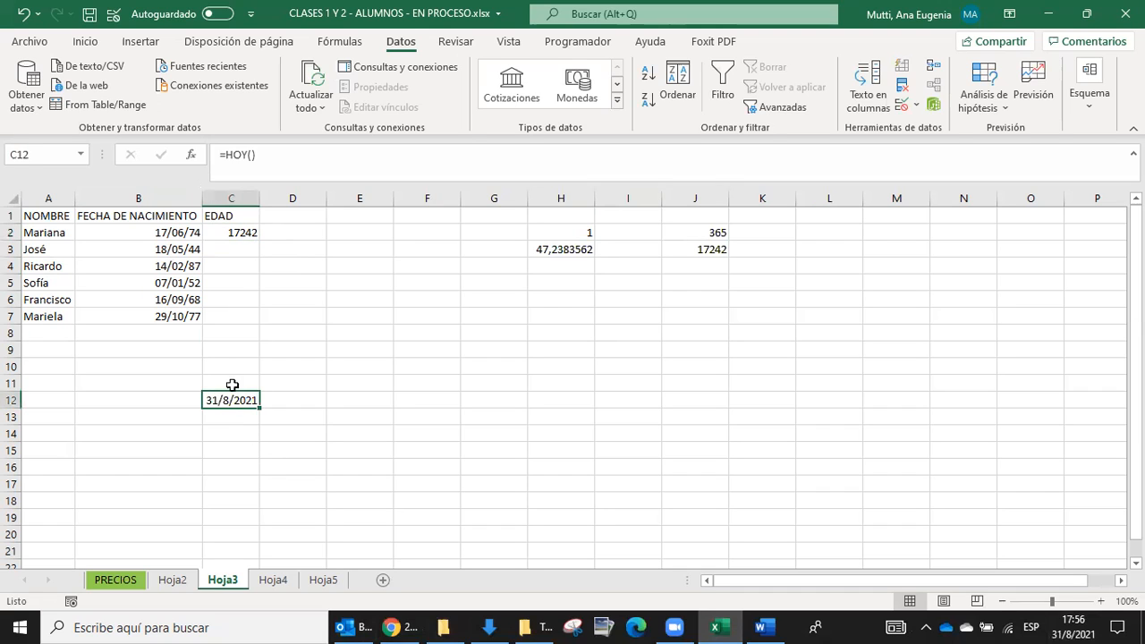
left_click(174, 233)
left_click(230, 232)
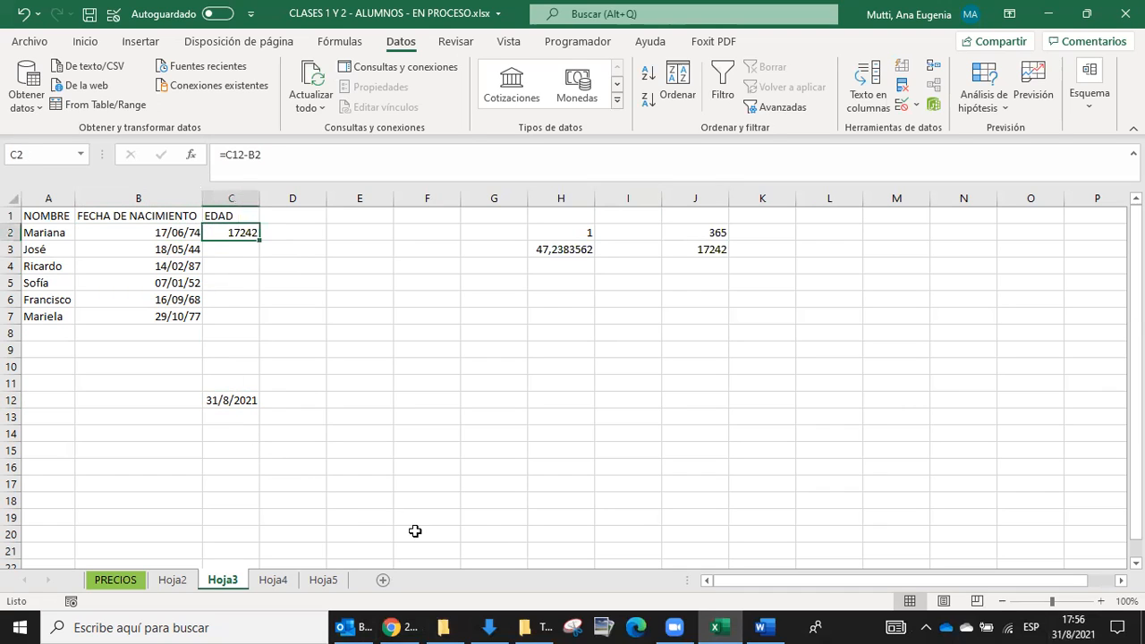
left_click(308, 152)
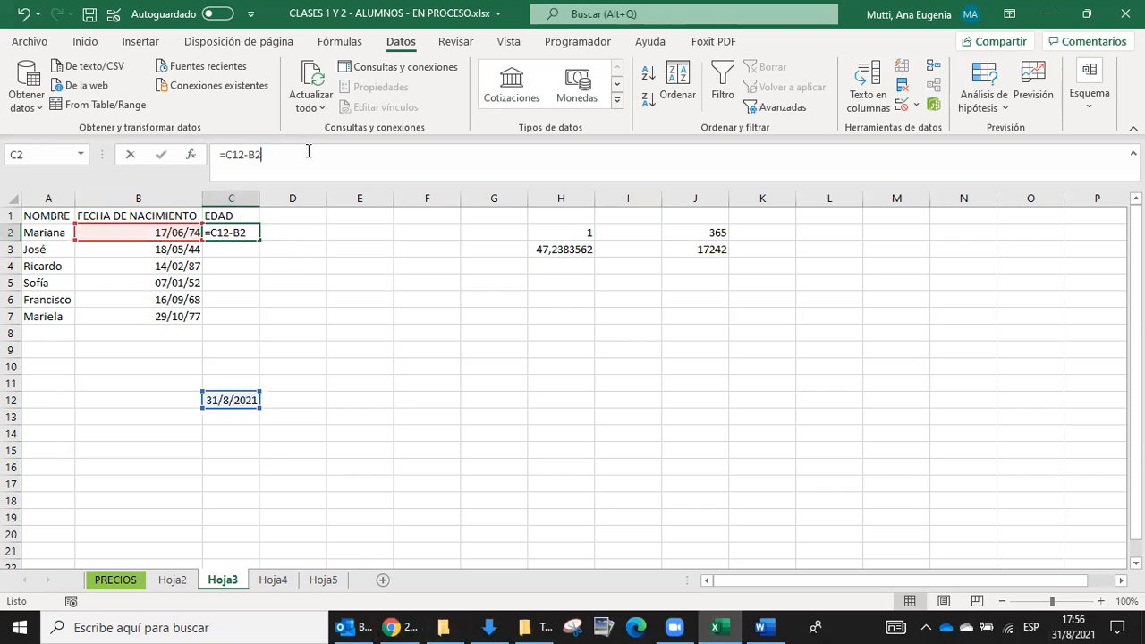
type("/365")
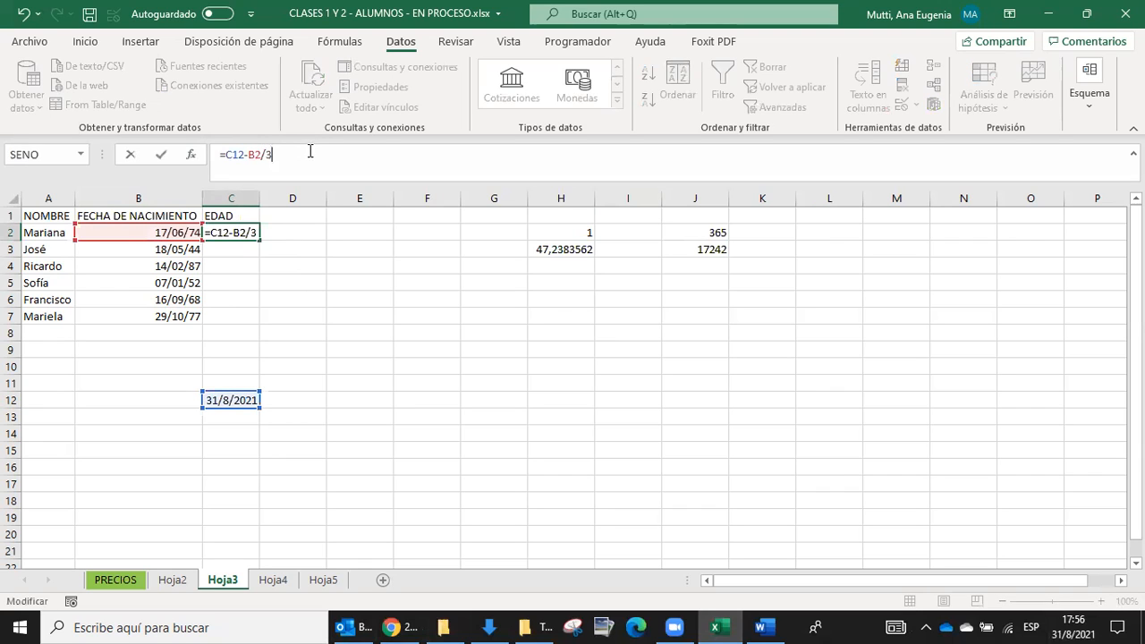
left_click(229, 153)
type("(")
key("Right")
type(")")
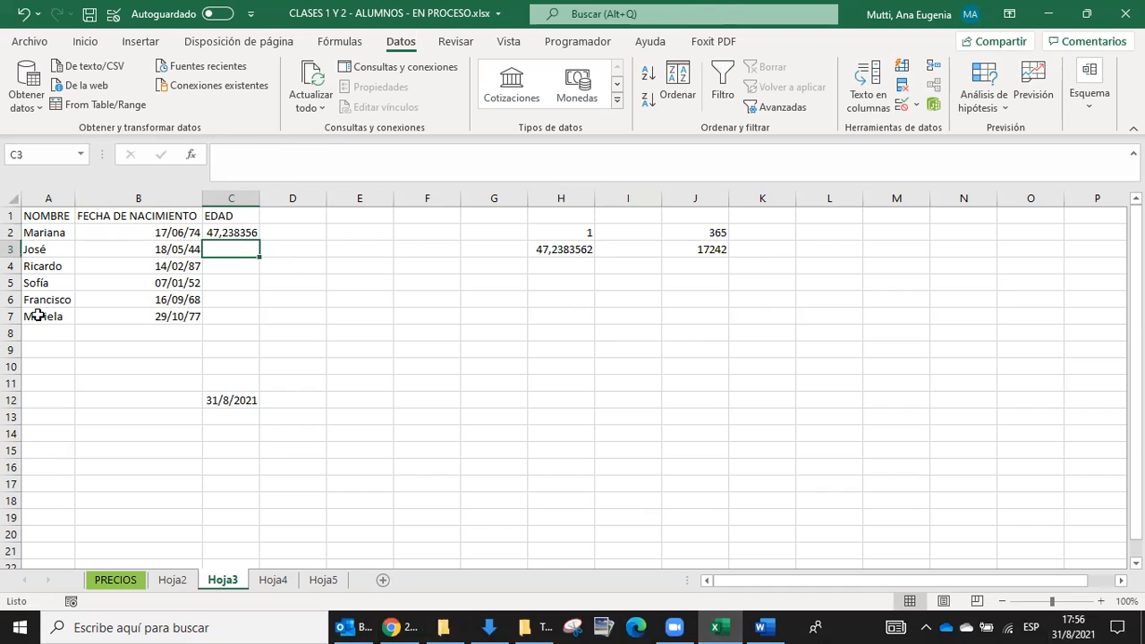
Step: Reduce the number format of the age in C2 to zero decimal places
left_click(226, 230)
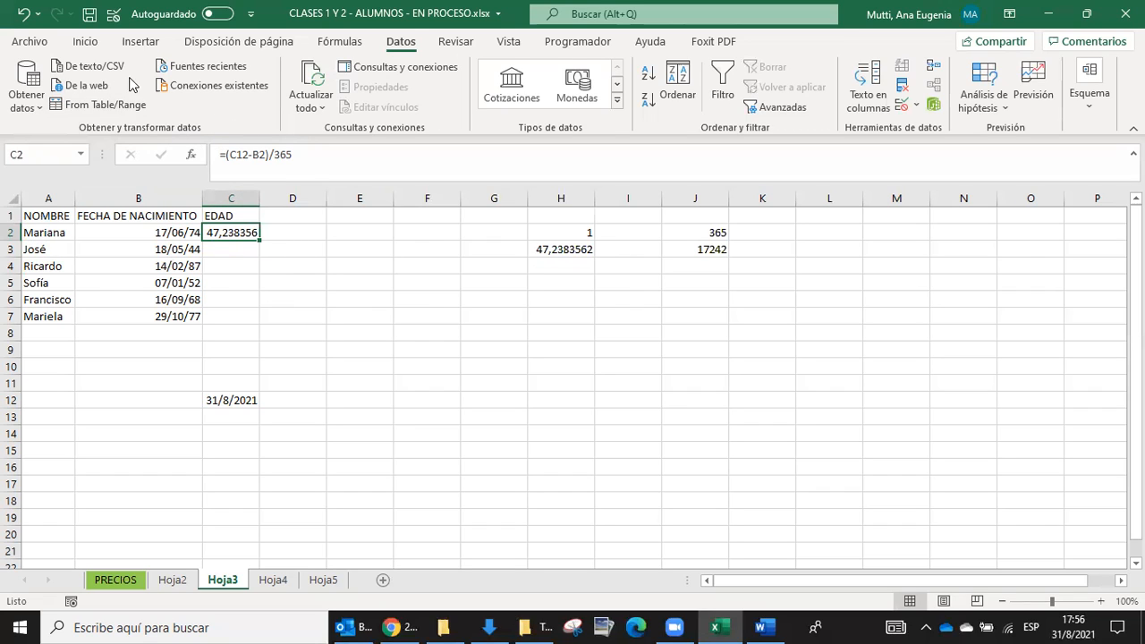
left_click(85, 42)
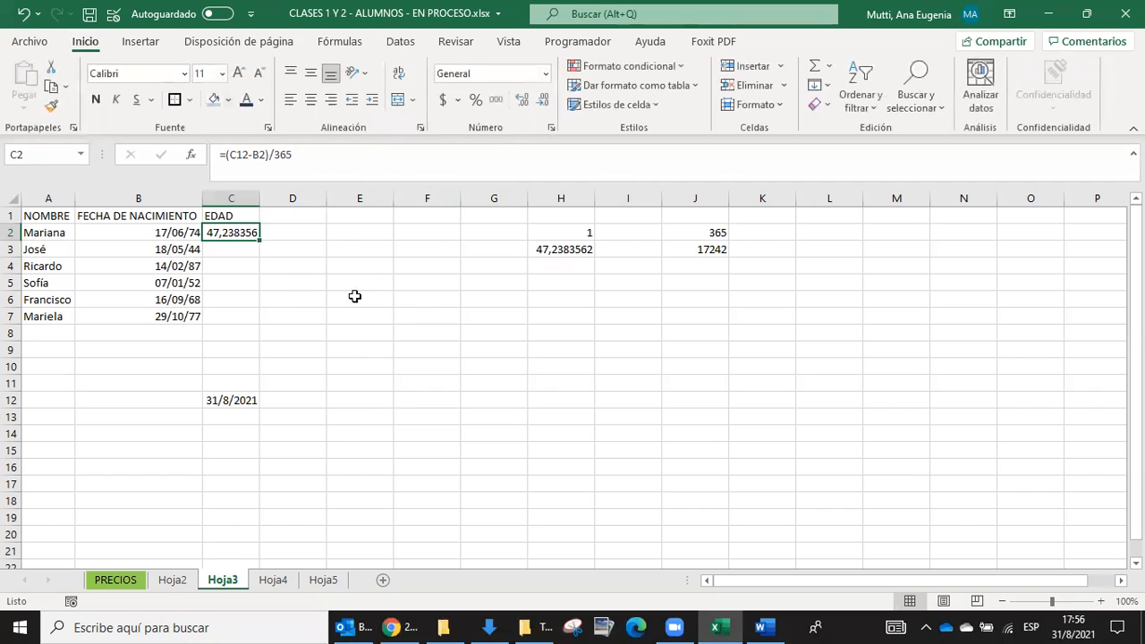
left_click(541, 105)
left_click(541, 105)
left_click(541, 105)
left_click(541, 104)
left_click(541, 105)
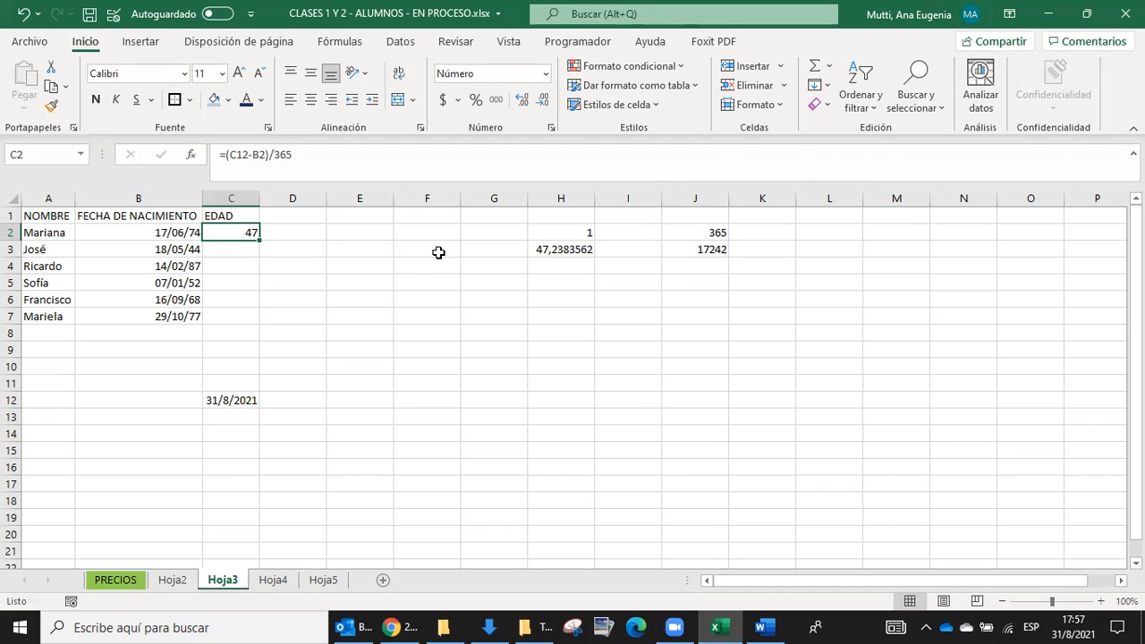
Step: Increase the number format of the age in C2 to three decimal places
left_click(520, 102)
left_click(520, 102)
left_click(520, 102)
left_click(234, 400)
left_click_drag(164, 233, 166, 250)
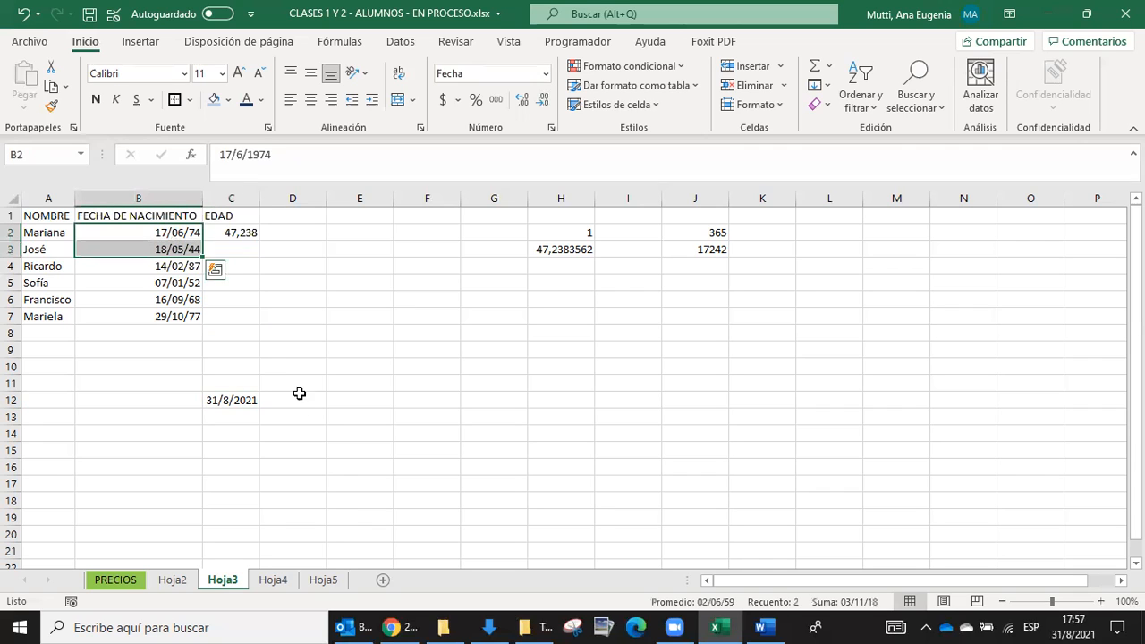
left_click(159, 229)
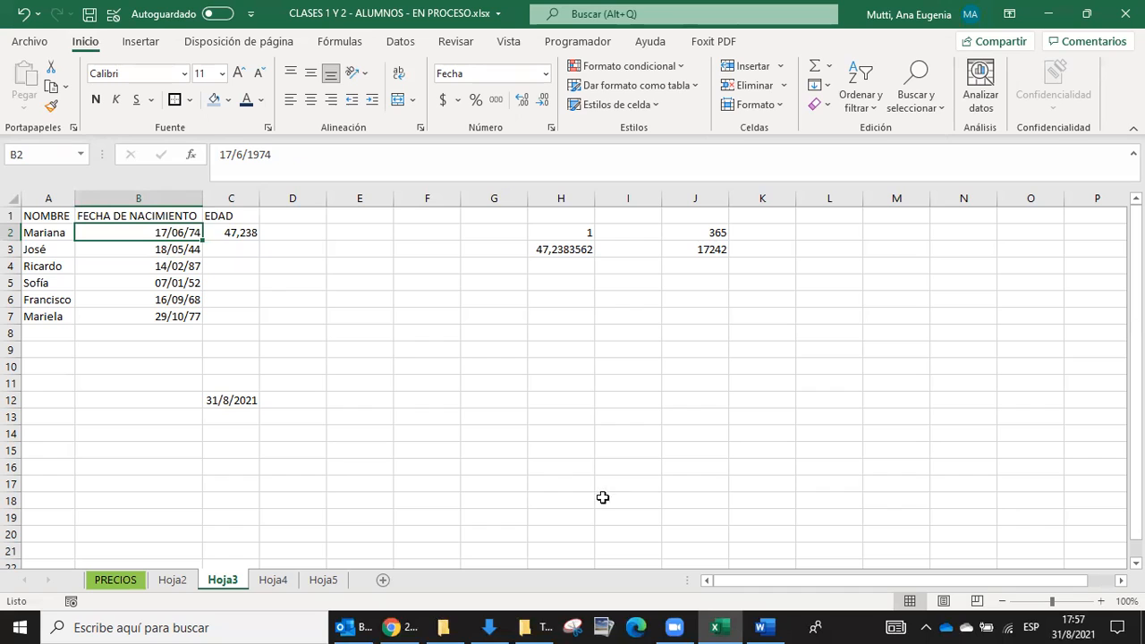
Step: Wrap the C2 formula in the truncate function as =TRUNCAR((C12-B2)/365) to drop the decimals
left_click(245, 233)
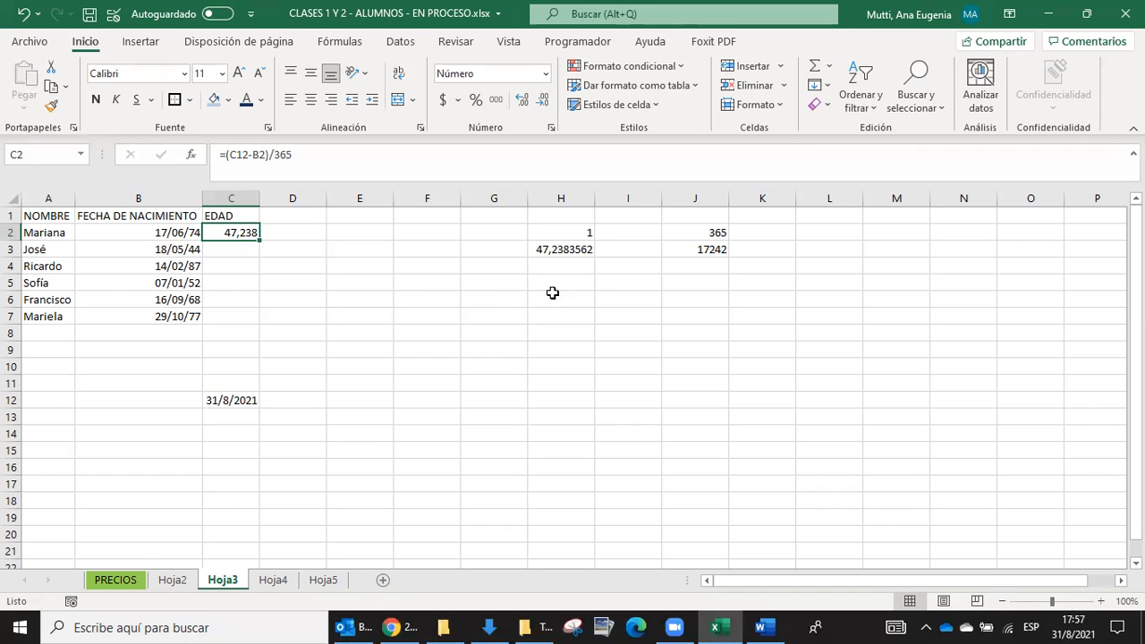
left_click(226, 158)
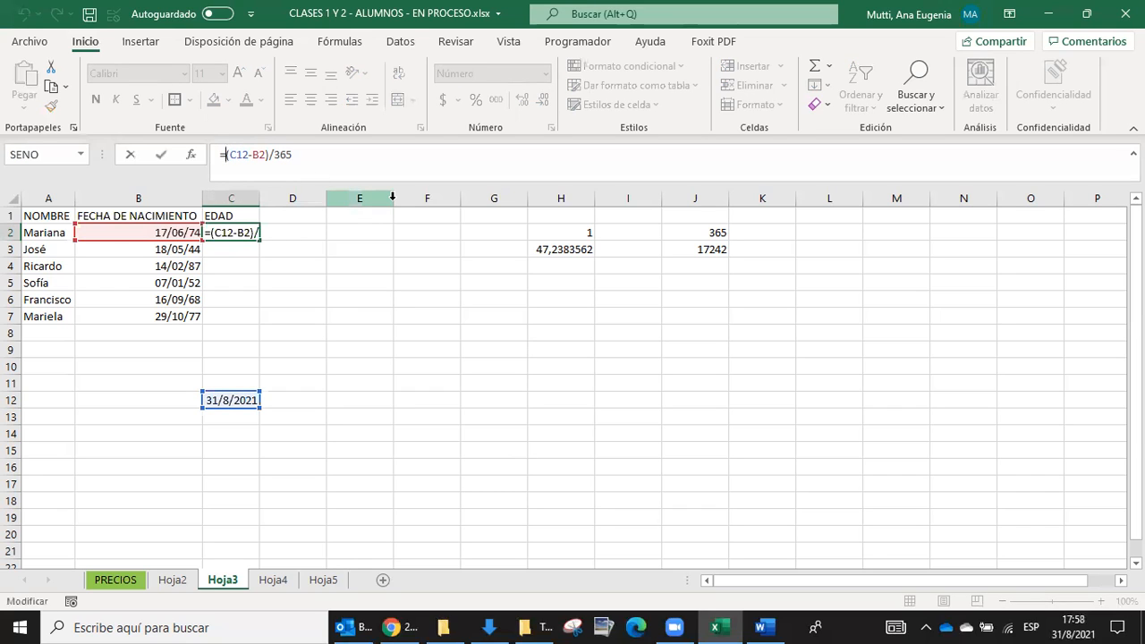
type("Truncar")
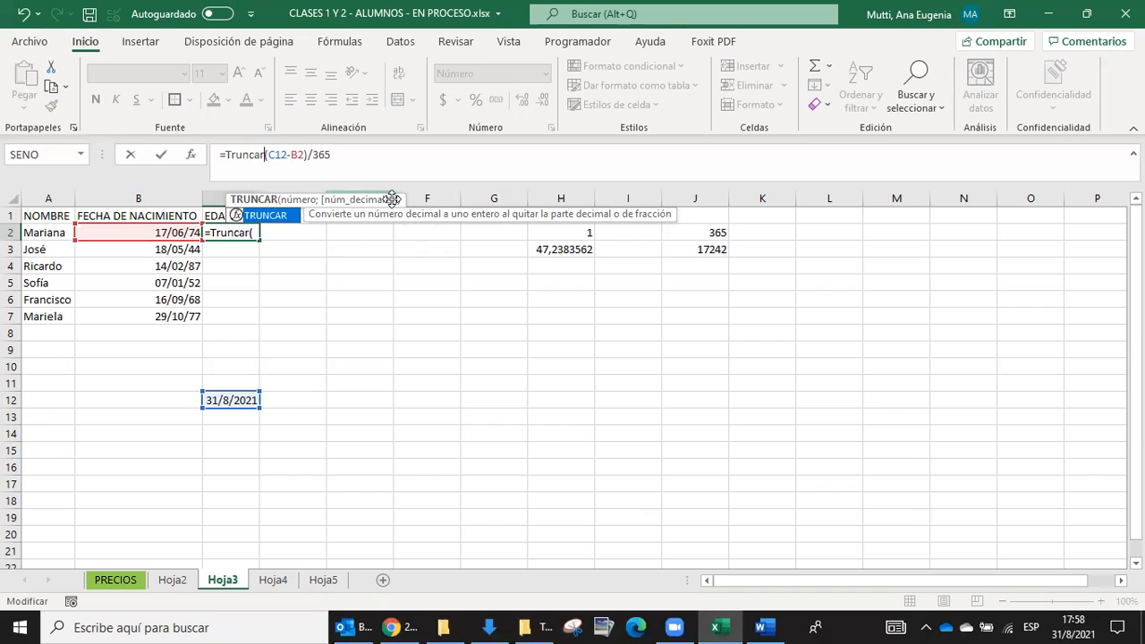
type("(")
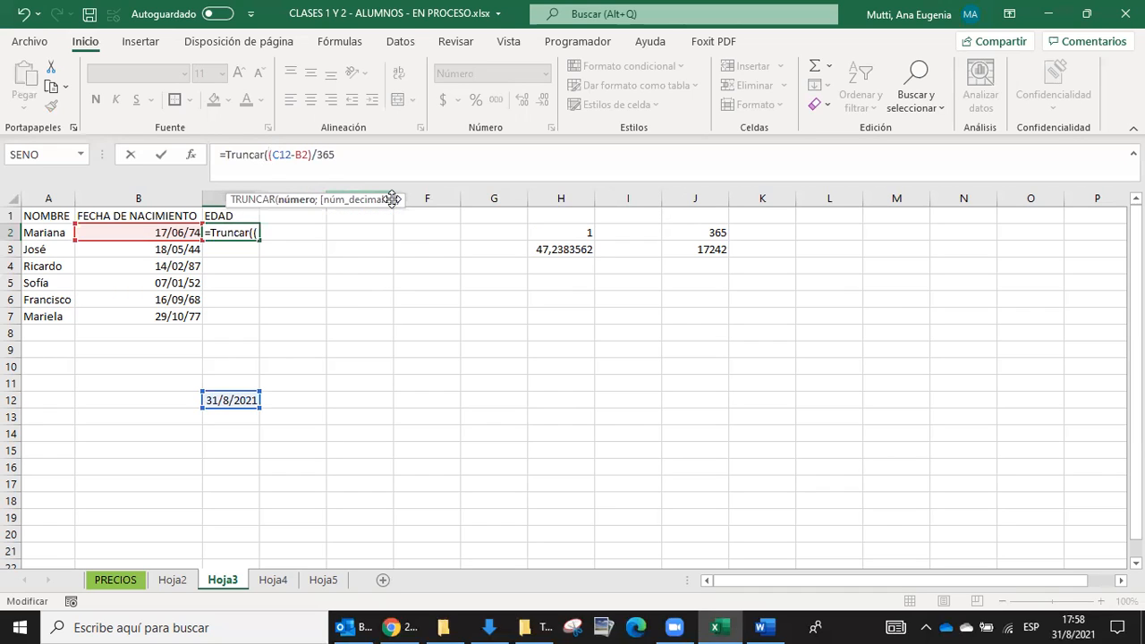
left_click(395, 157)
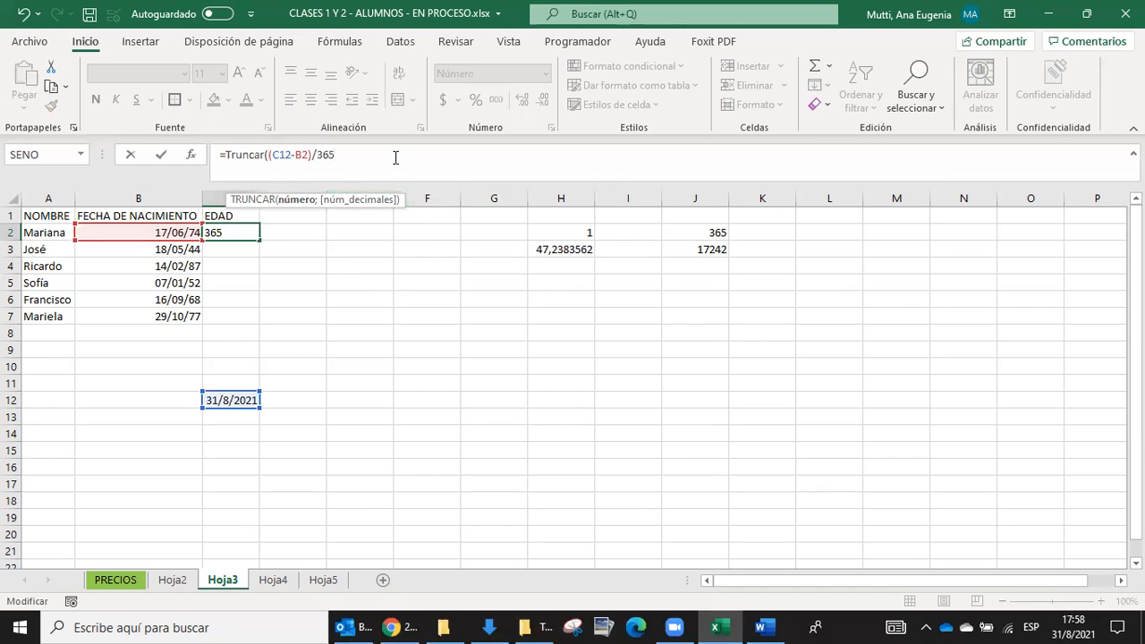
type(")")
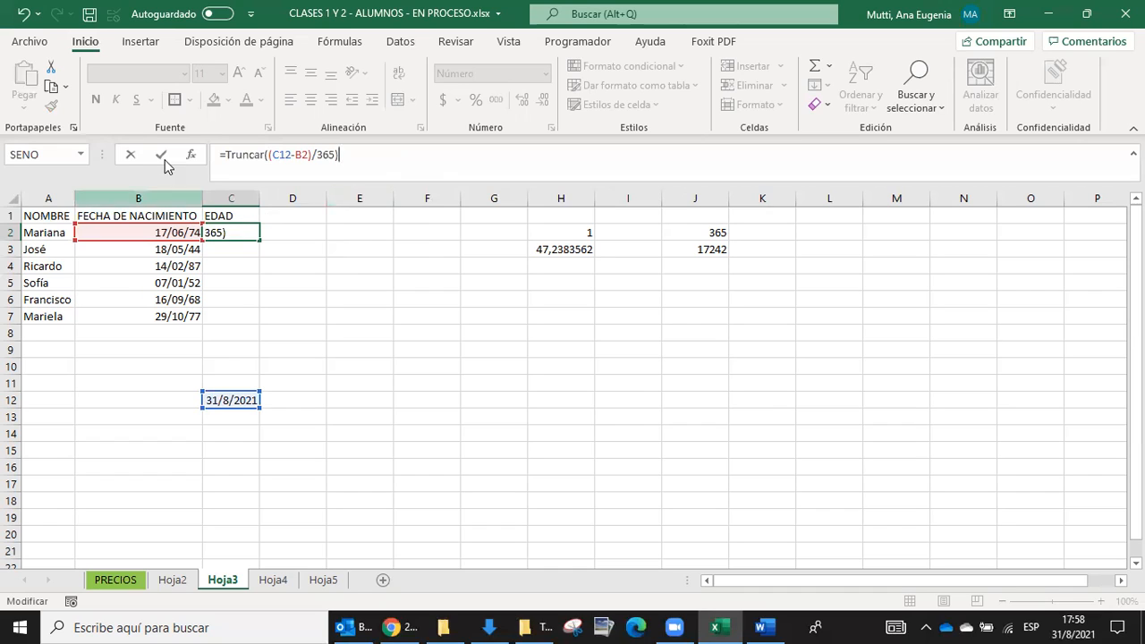
left_click(231, 154)
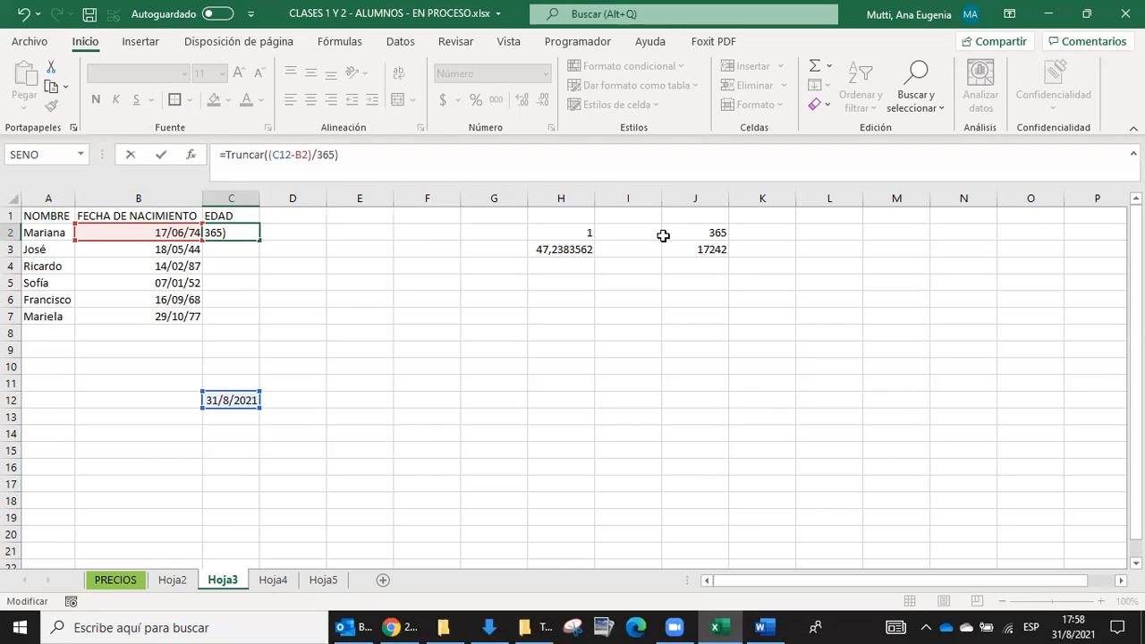
left_click(542, 384)
left_click(230, 233)
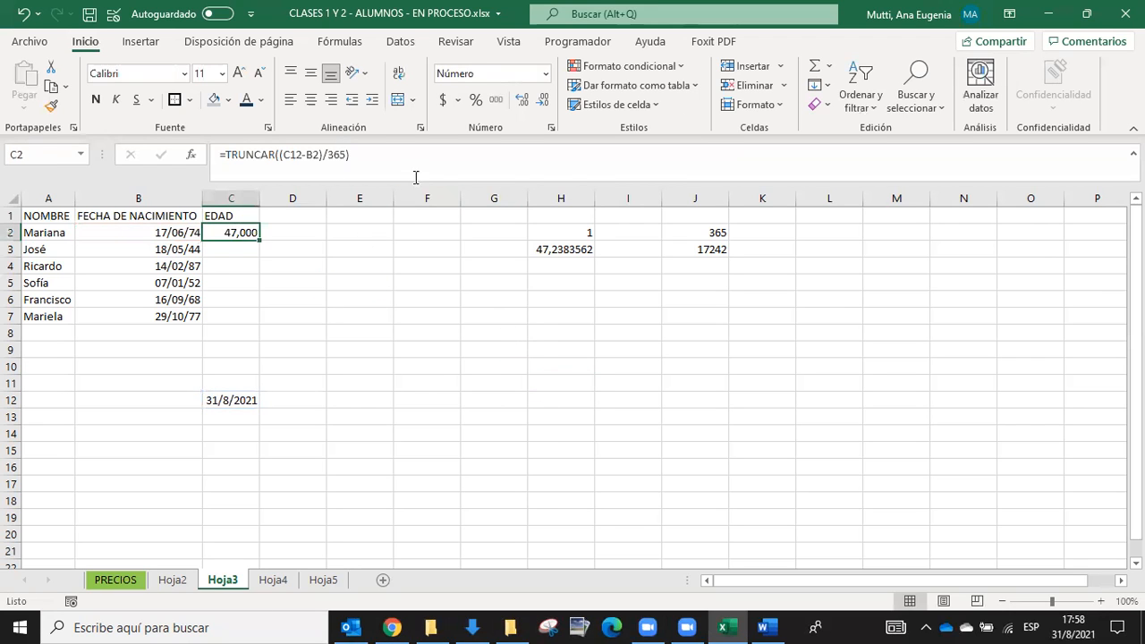
Step: Delete the whole TRUNCAR formula from C2, leaving the cell empty
key("F2")
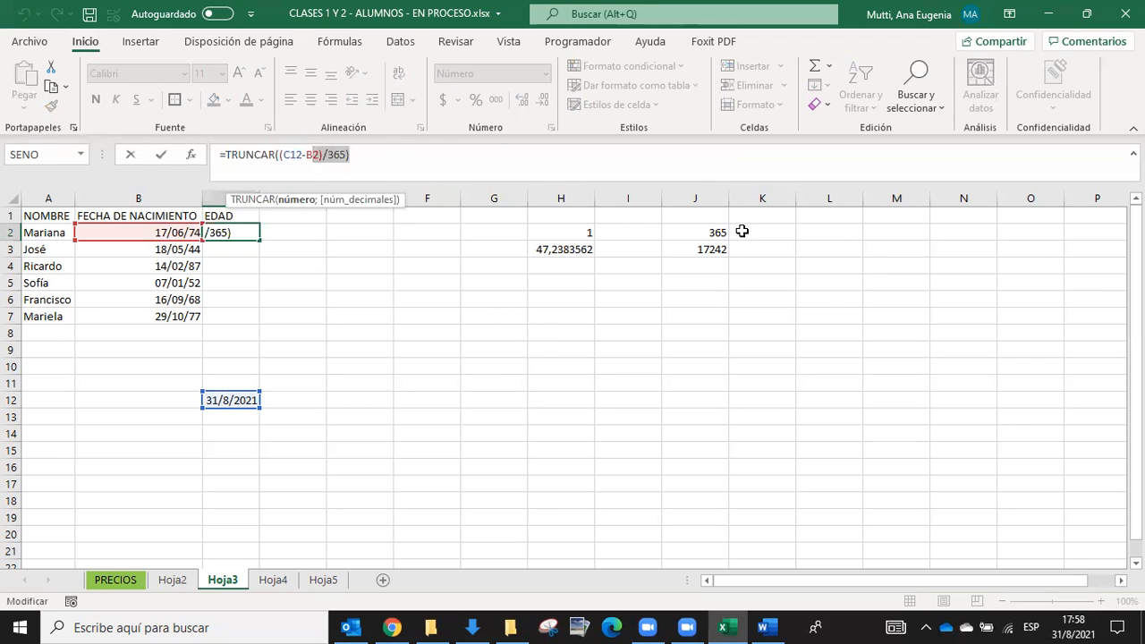
left_click(369, 365)
left_click(239, 231)
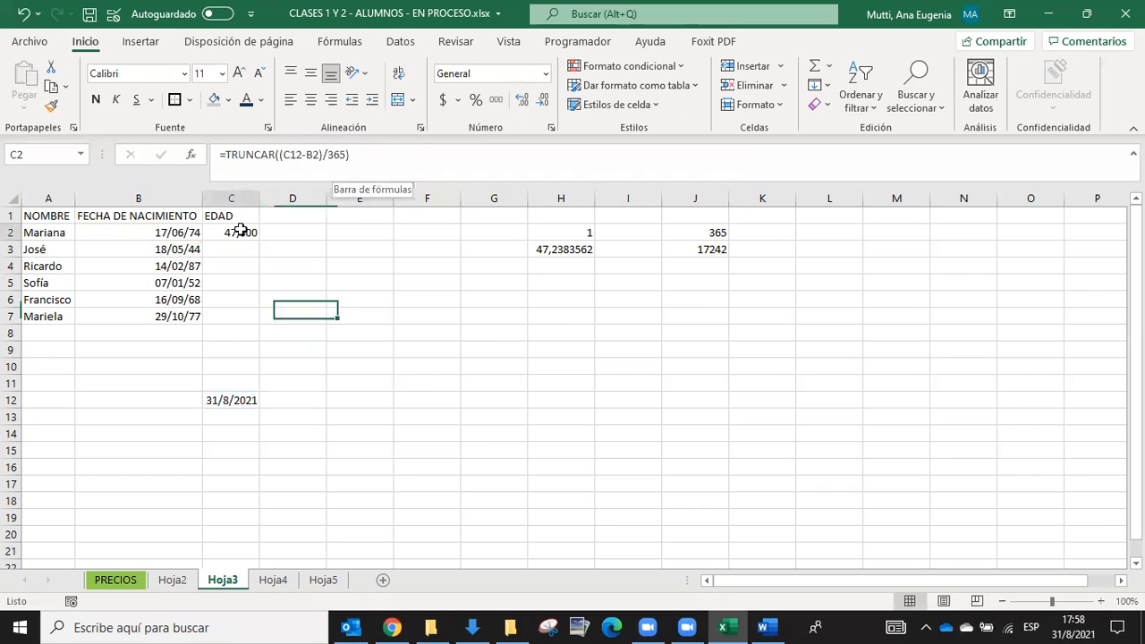
left_click_drag(363, 160, 71, 158)
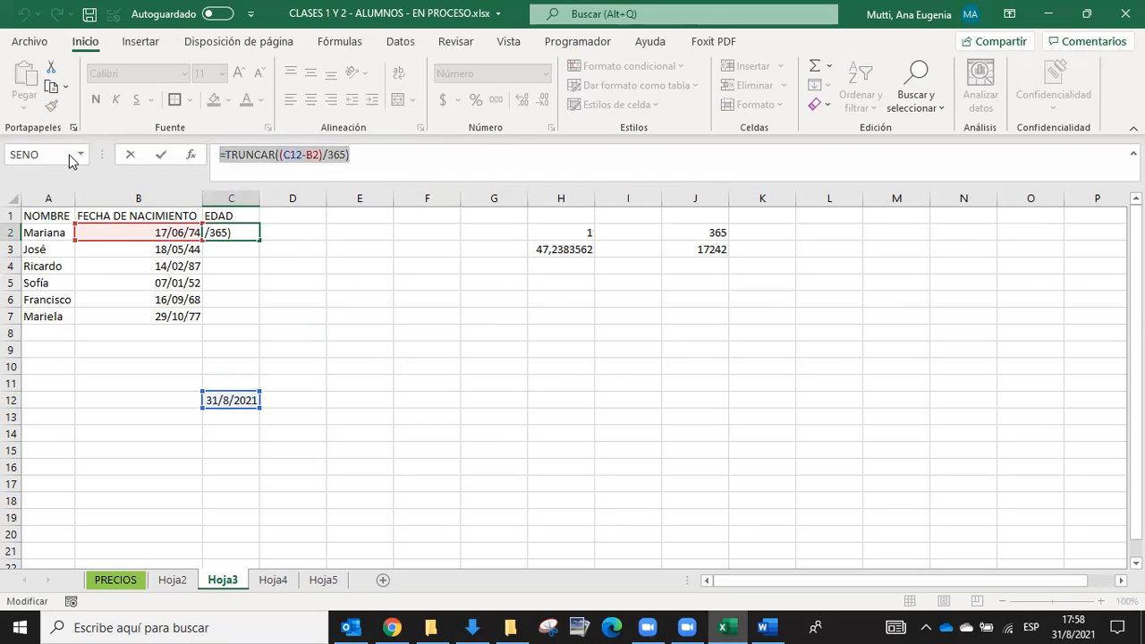
key("BackSpace")
left_click(343, 379)
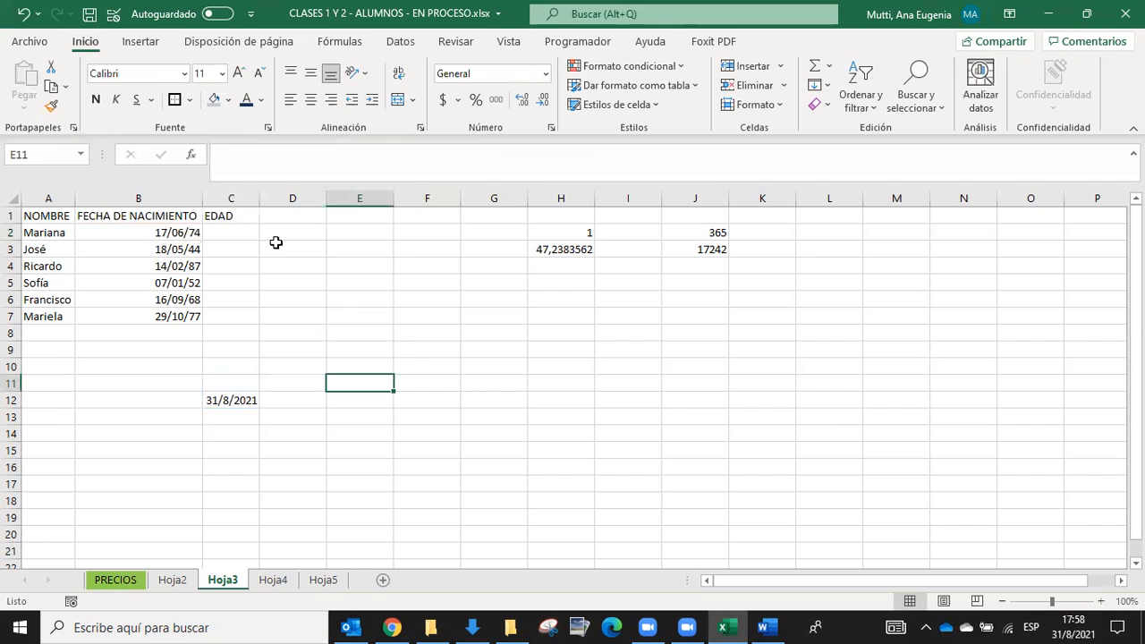
Step: Enter the formula =C12-B2 in C2 to subtract the birth date from today's date
left_click(237, 232)
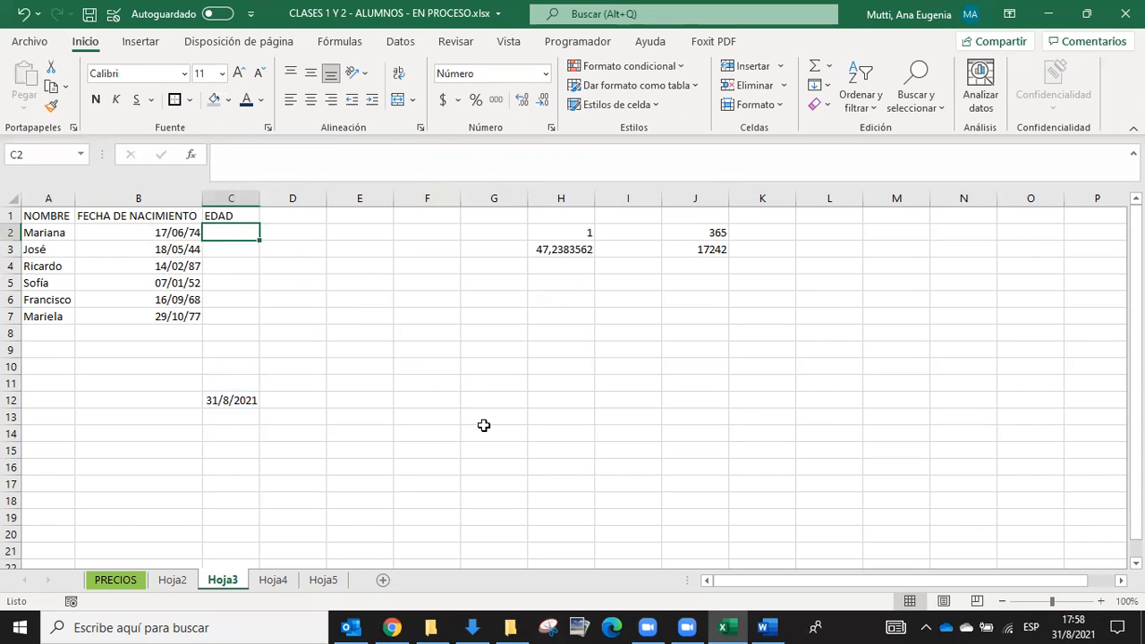
type("=")
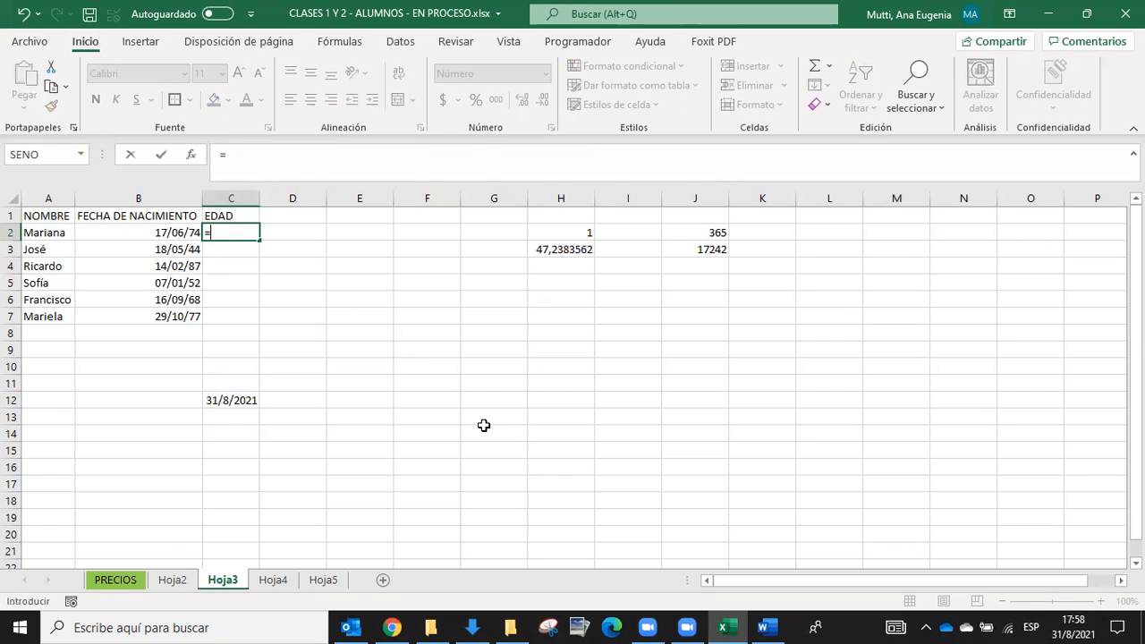
left_click(231, 398)
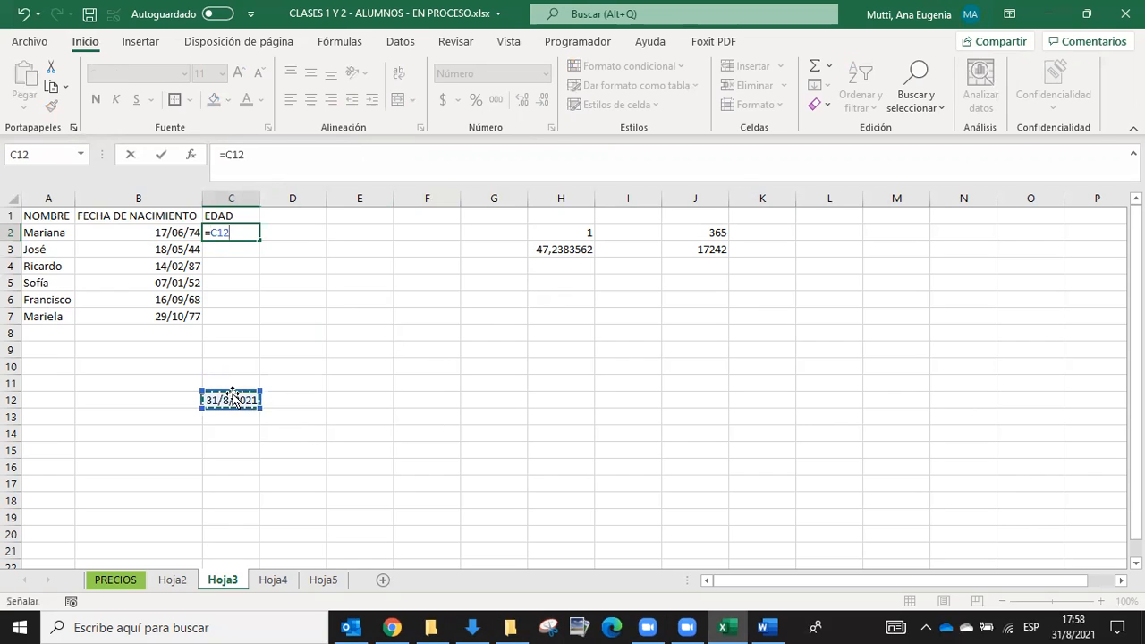
type("-")
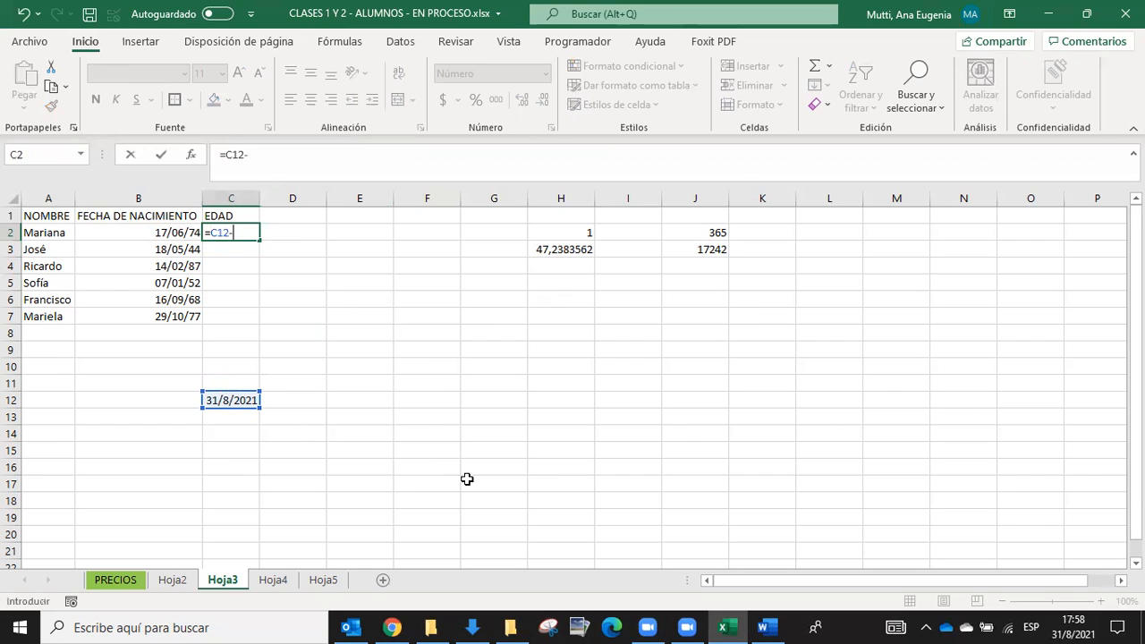
left_click(154, 234)
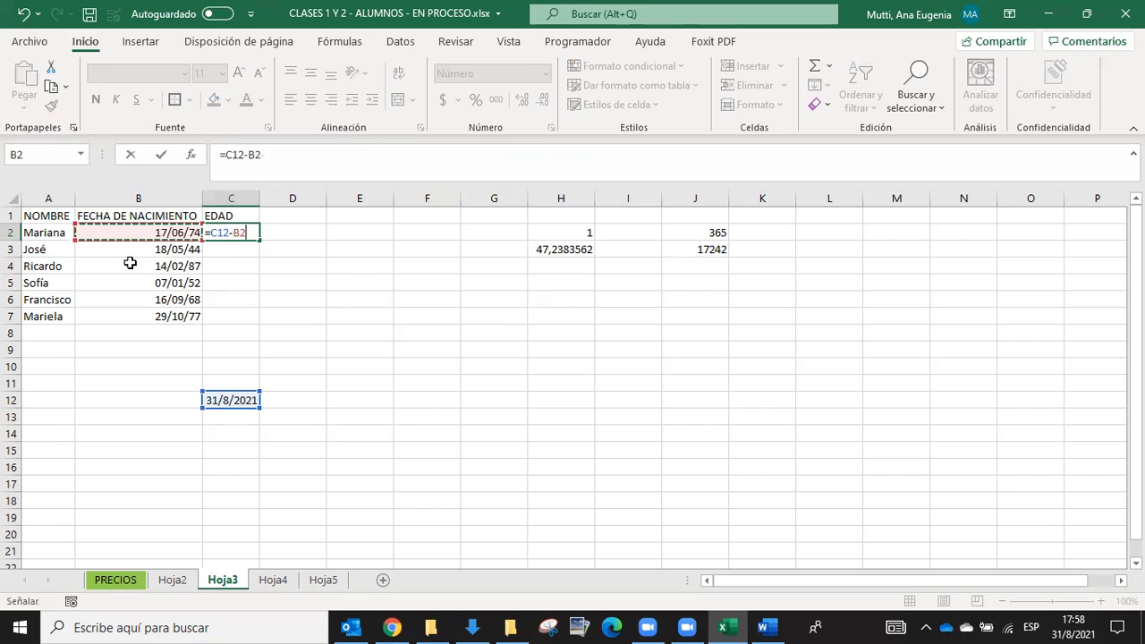
key("Return")
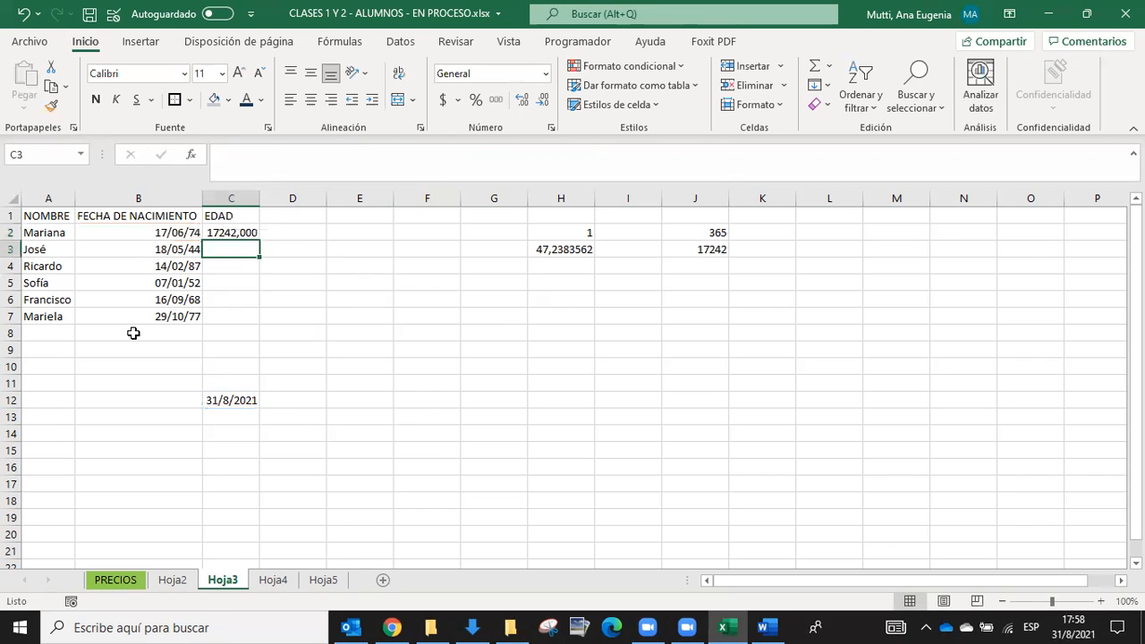
Step: Put the date subtraction in C2 in parentheses and divide it by 365, giving =(C12-B2)/365
left_click(246, 235)
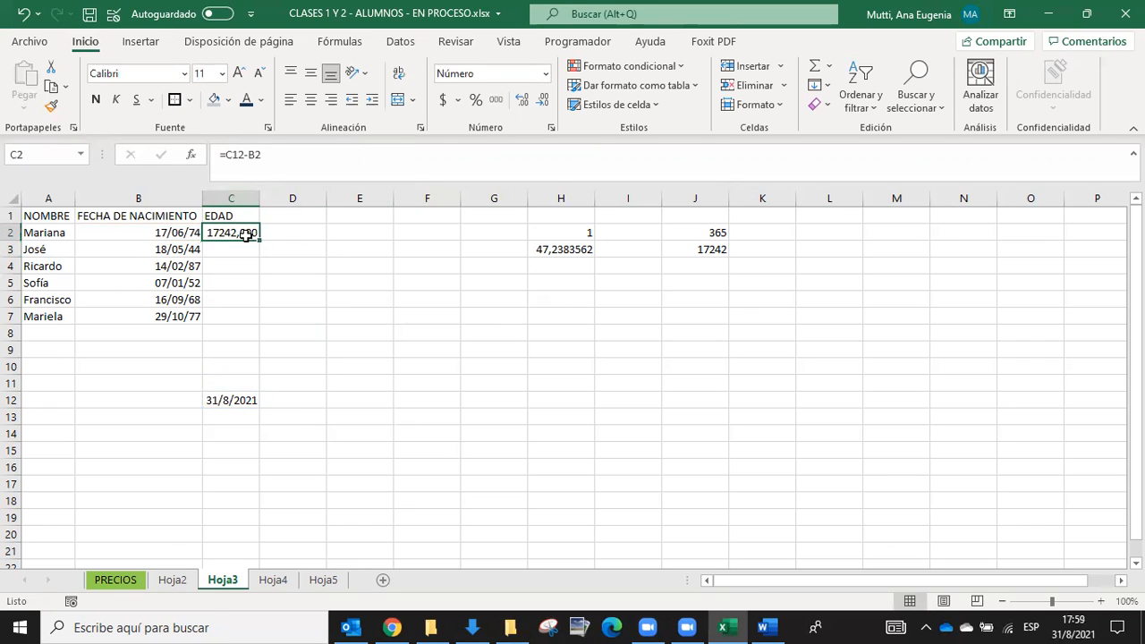
left_click(227, 154)
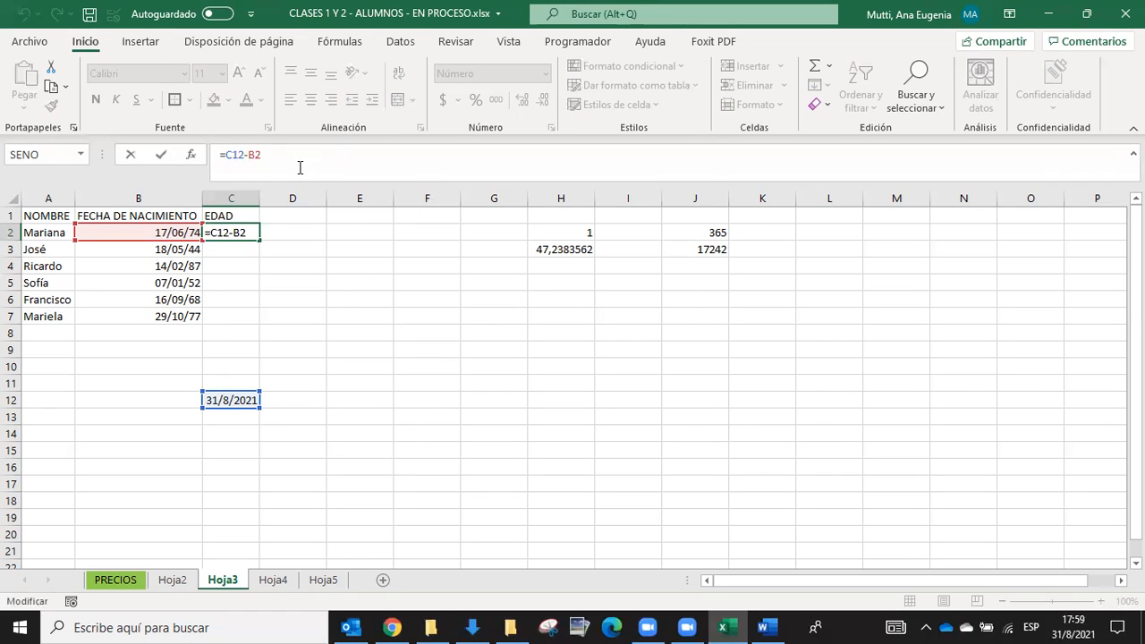
type("(C12-B2")
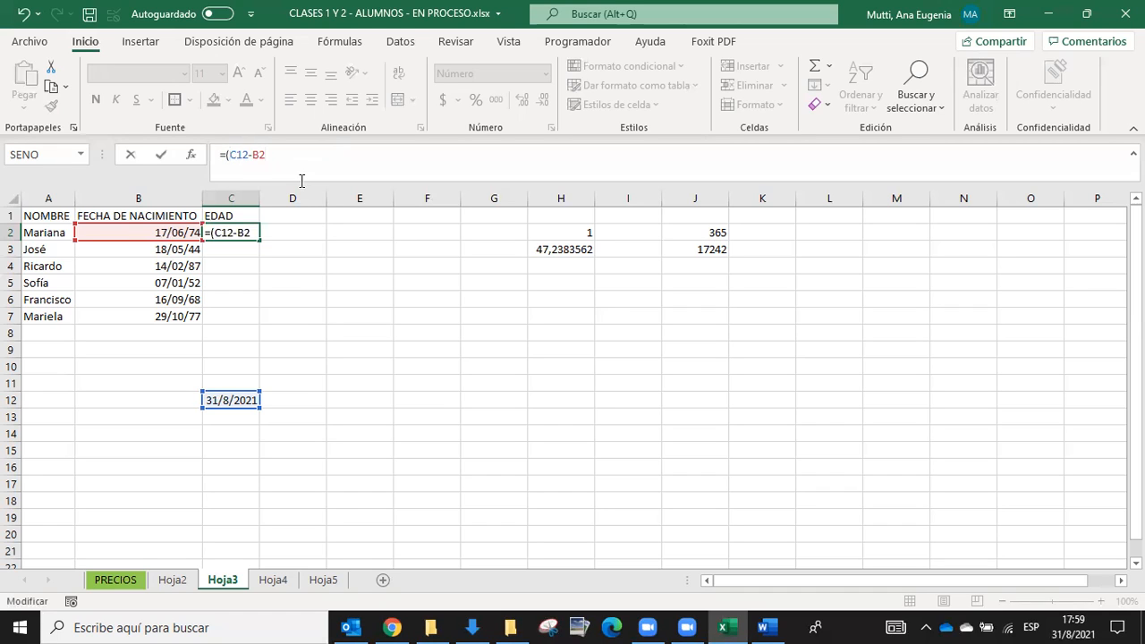
type(")/365")
key("Return")
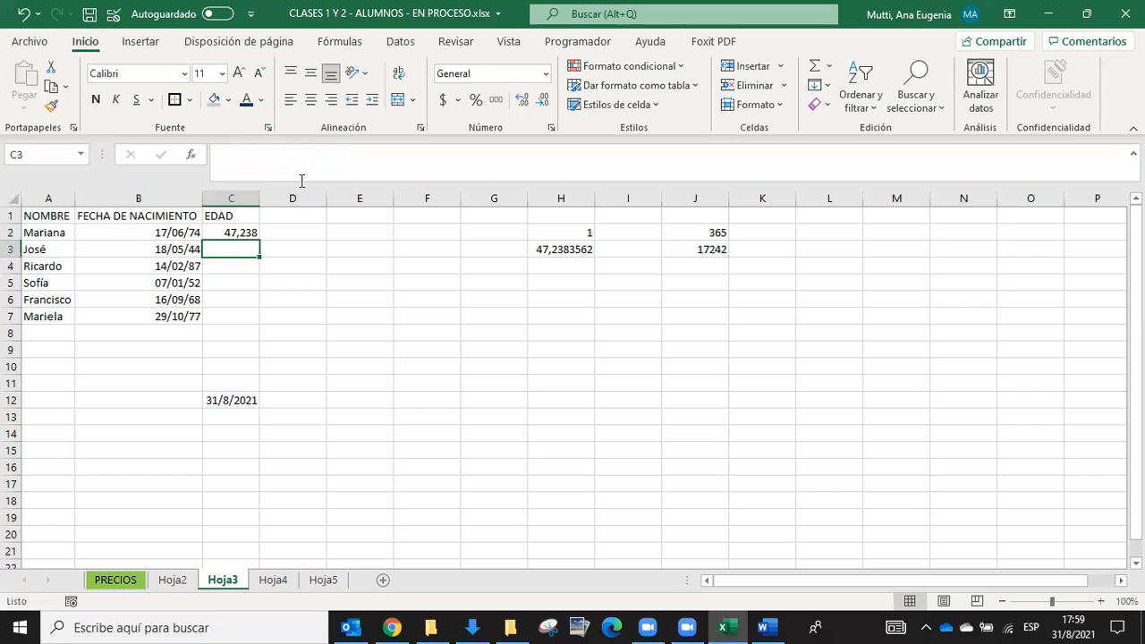
left_click(249, 232)
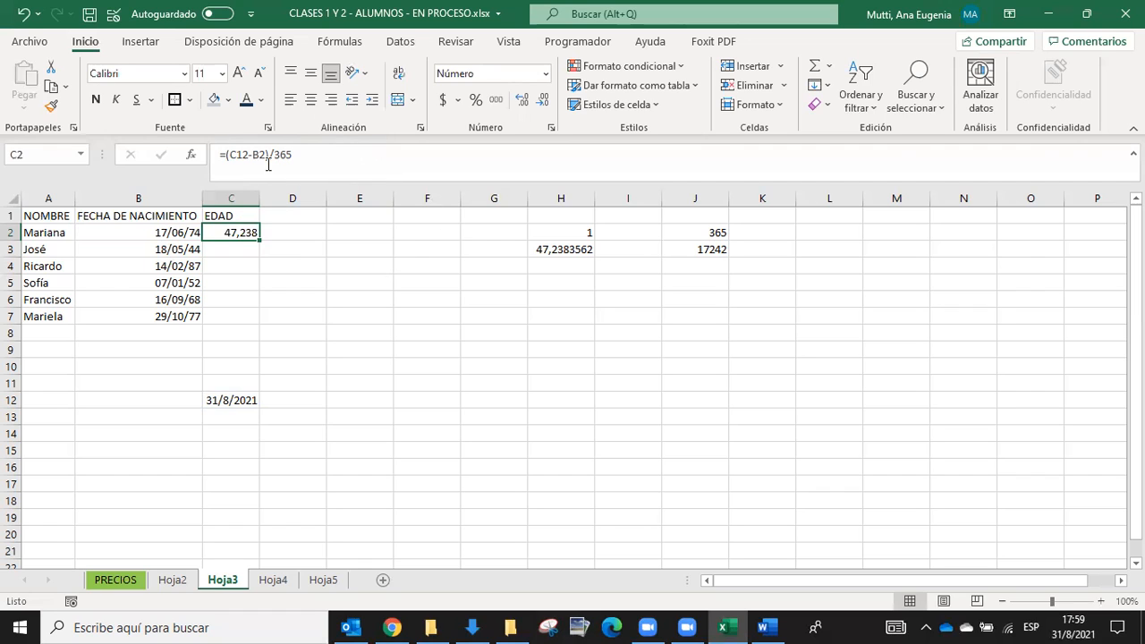
Step: Wrap the age formula in C2 in the truncate function with a second pair of parentheses, giving =TRUNCAR((C12-B2)/365)
left_click(228, 153)
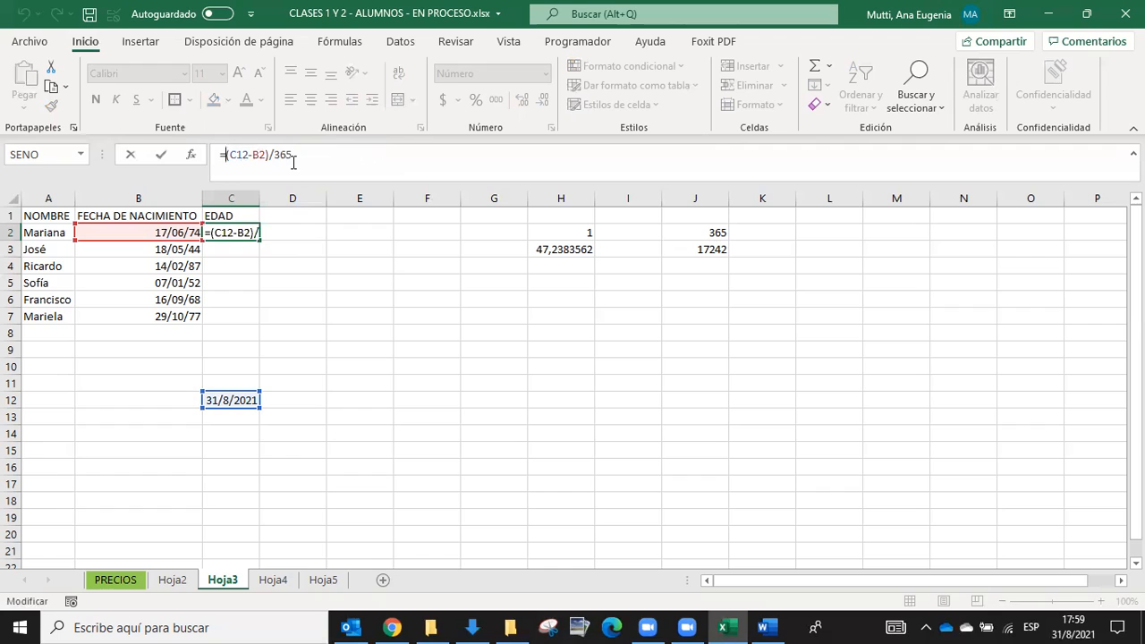
type("(")
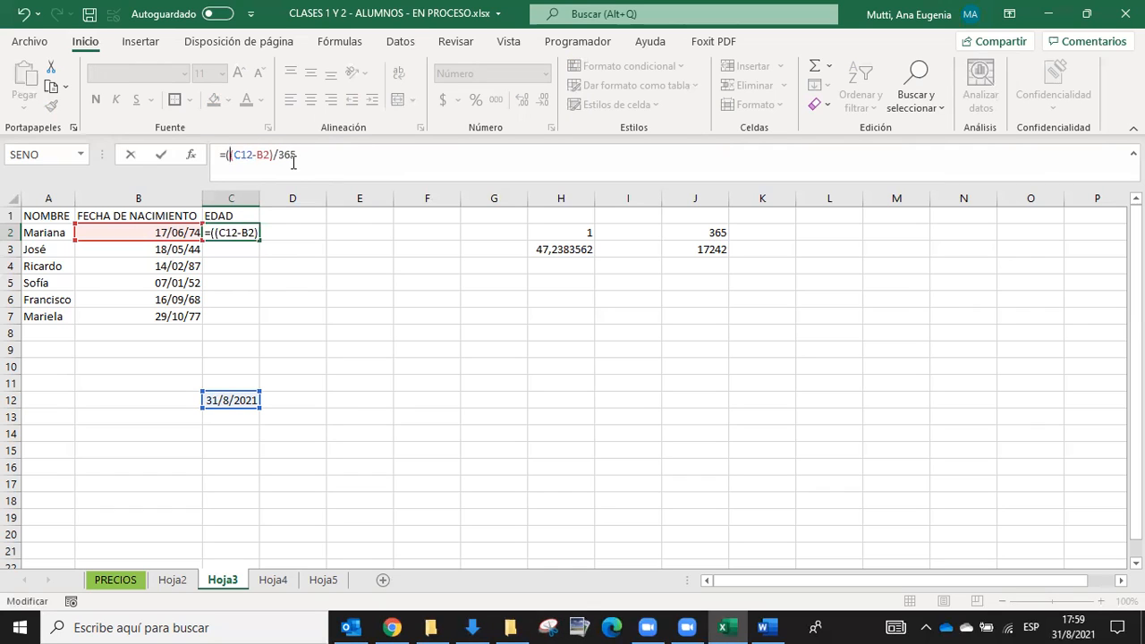
key("End")
type(")")
left_click(224, 154)
type("truncar")
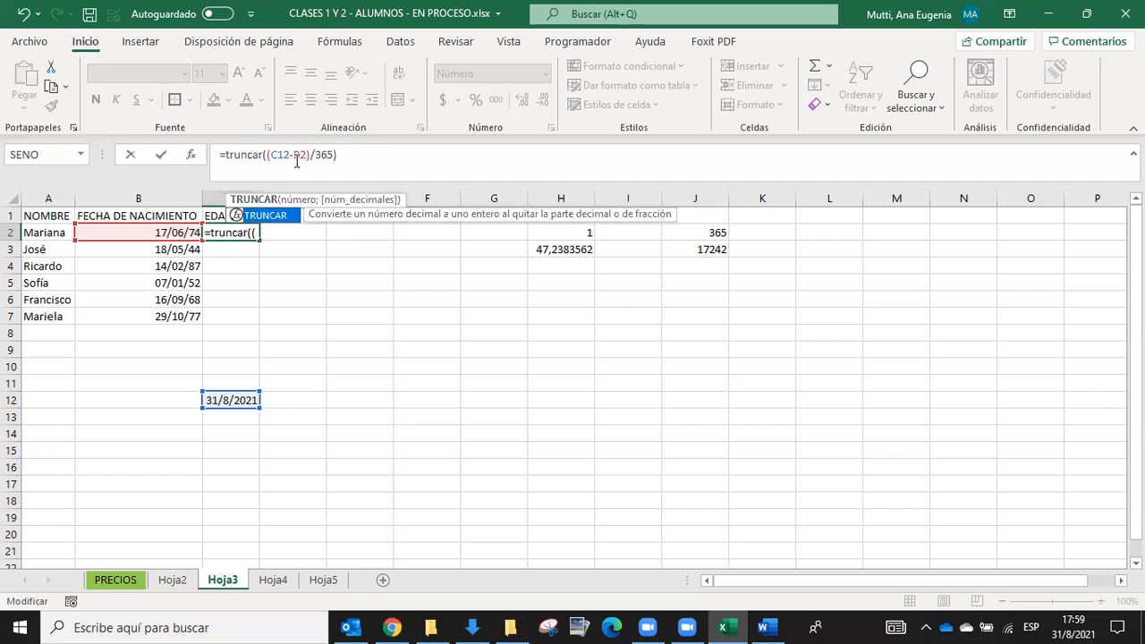
key("Return")
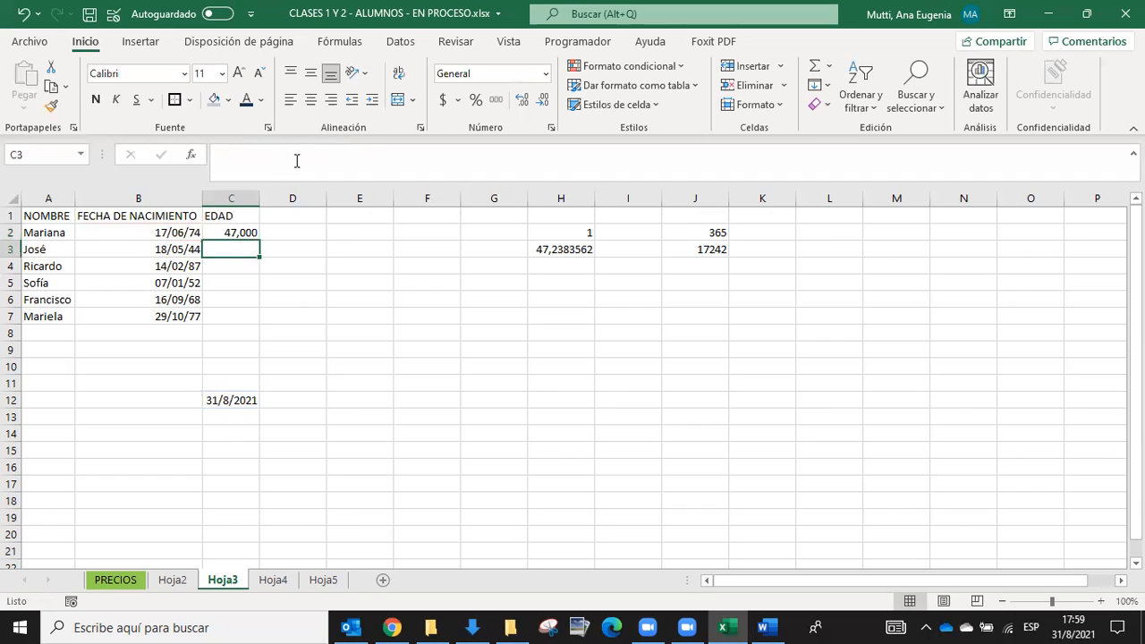
Step: Reduce the number format of C2 to zero decimal places
left_click(243, 231)
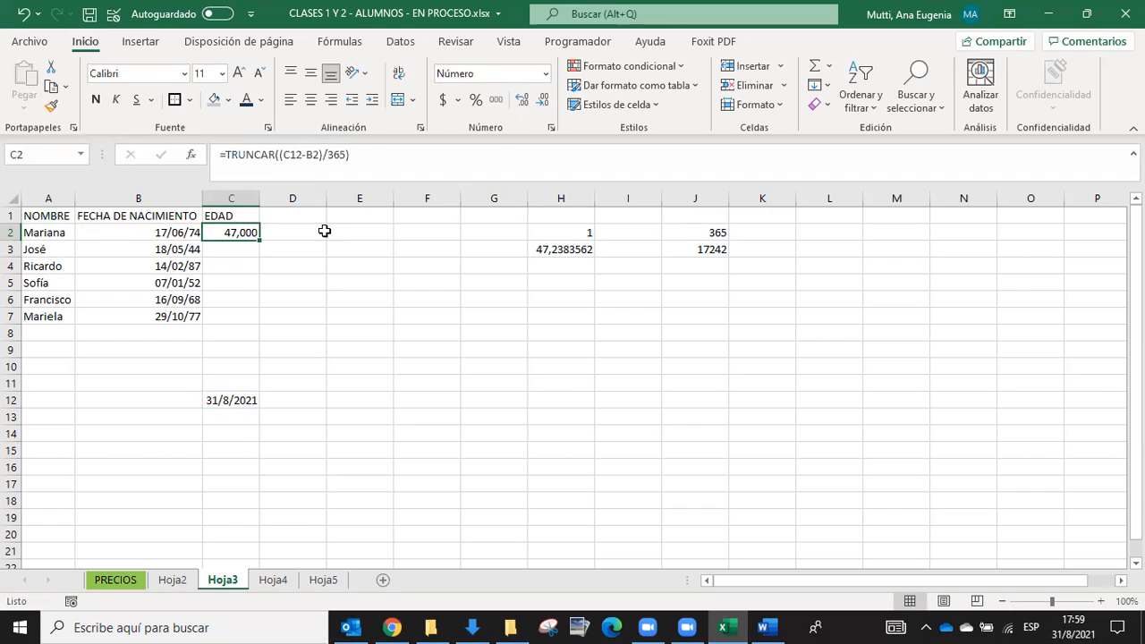
left_click(535, 102)
left_click(534, 102)
left_click(535, 101)
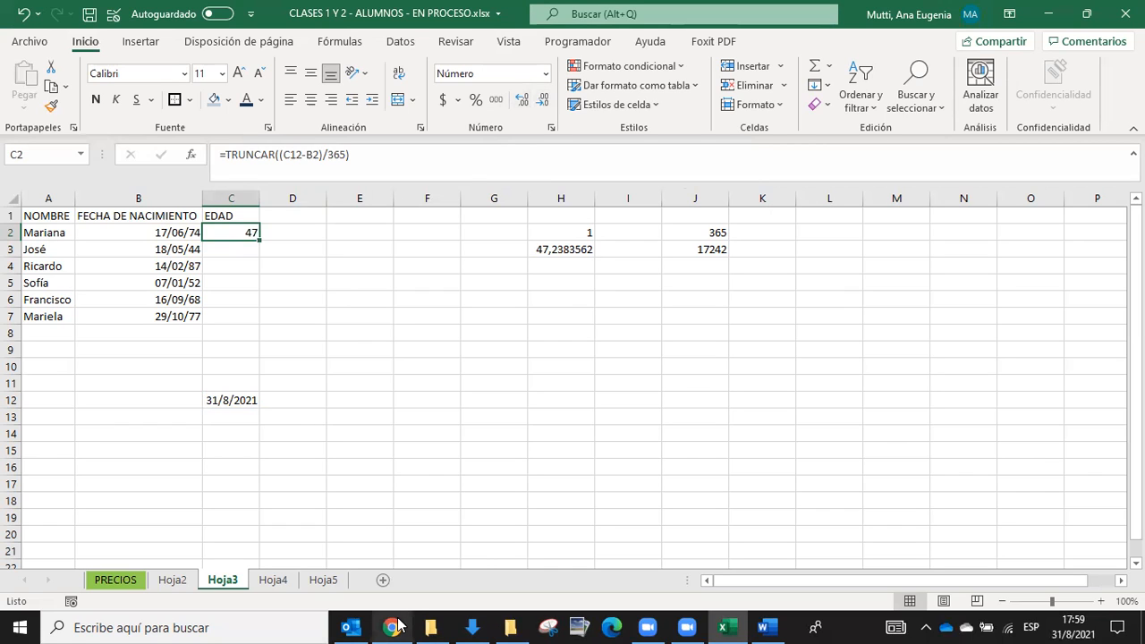
Step: Make the reference to today's date in the C2 formula absolute, giving =TRUNCAR(($C$12-B2)/365)
mouse_move(397, 626)
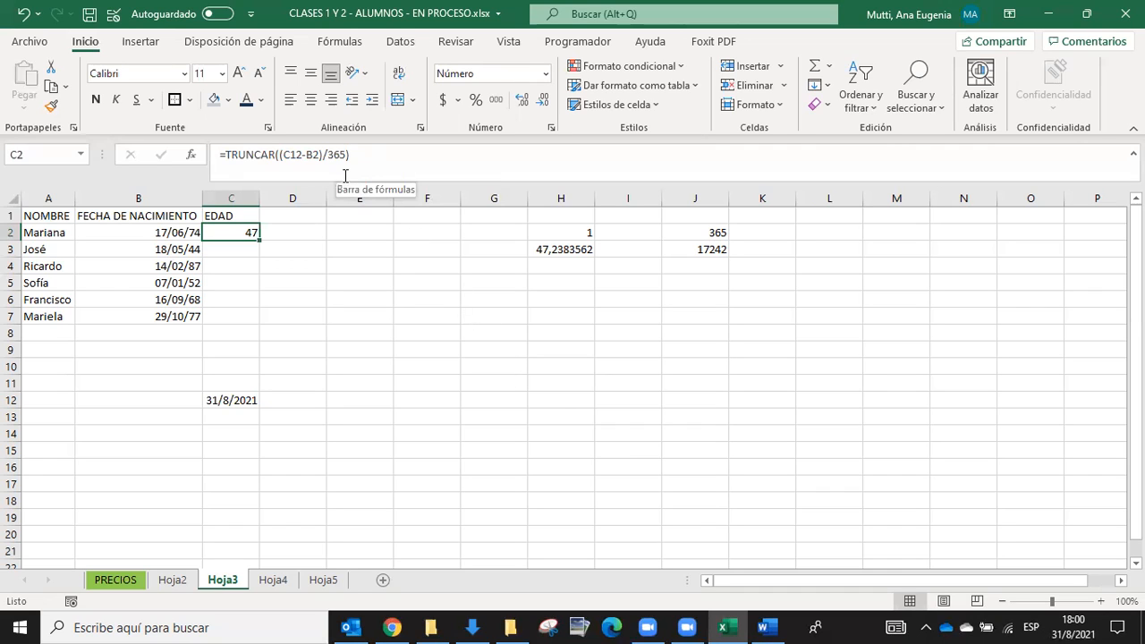
left_click(290, 154)
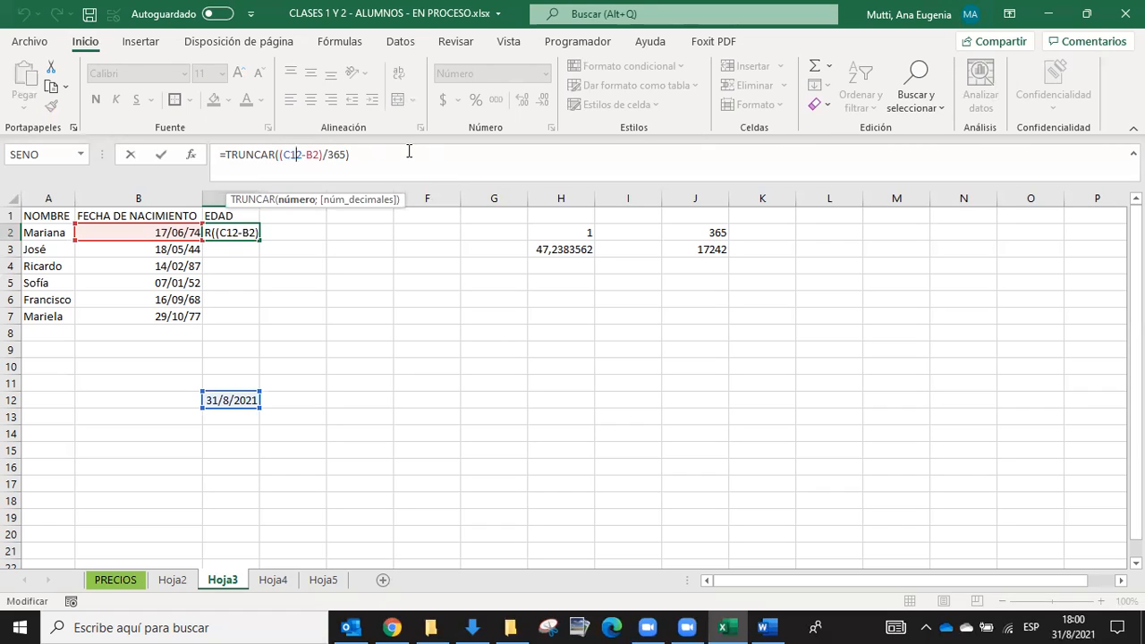
key("F4")
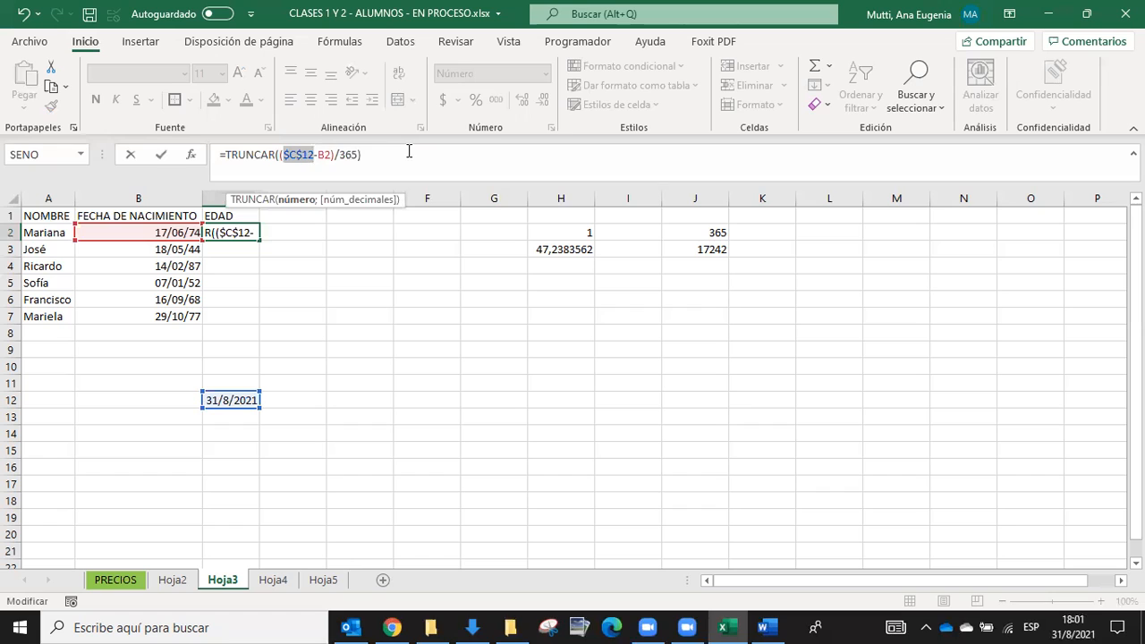
key("Return")
Step: Copy the C2 age formula down the EDAD column through C7
left_click(195, 229)
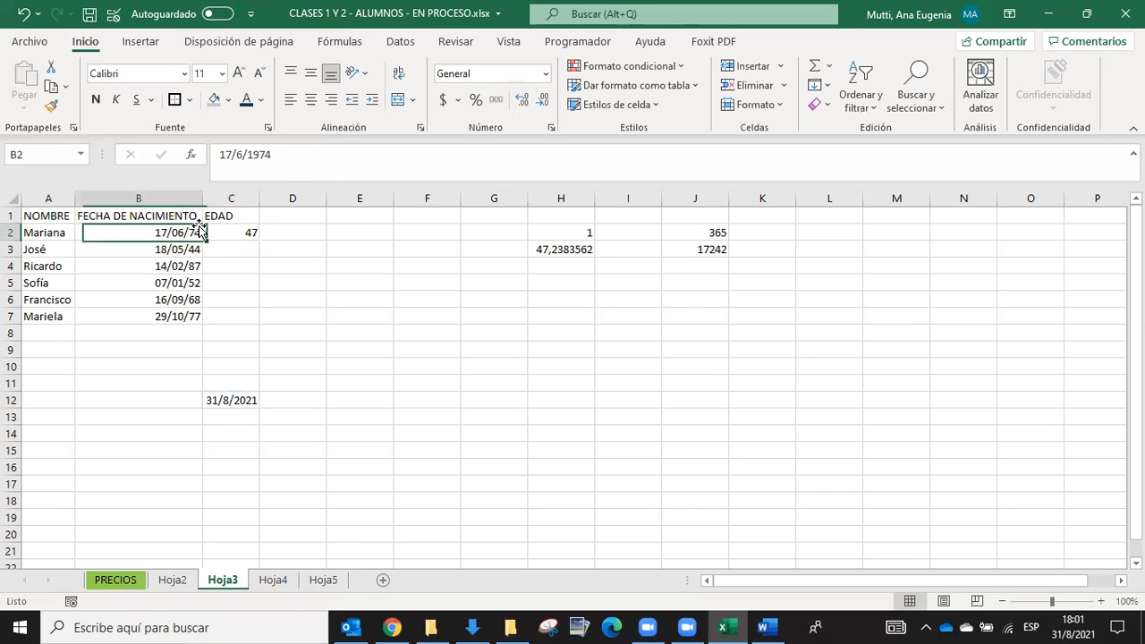
left_click(241, 228)
left_click_drag(256, 250, 254, 328)
left_click(307, 301)
left_click(247, 235)
left_click_drag(258, 240, 255, 324)
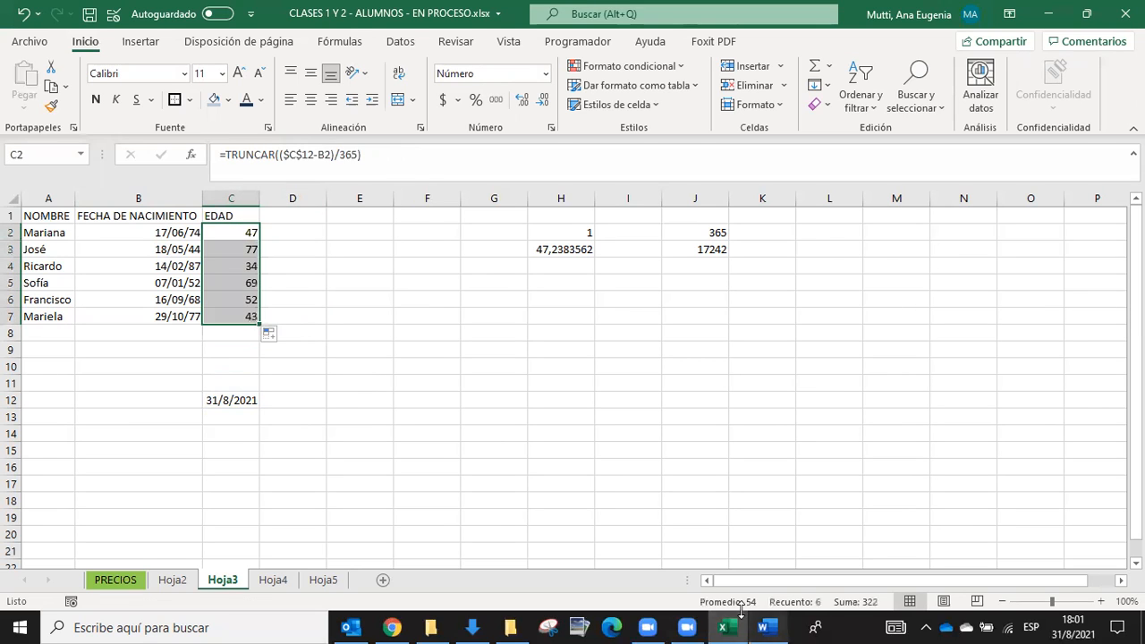
Step: Clear the auxiliary calculations in the range G1:J5
left_click(694, 349)
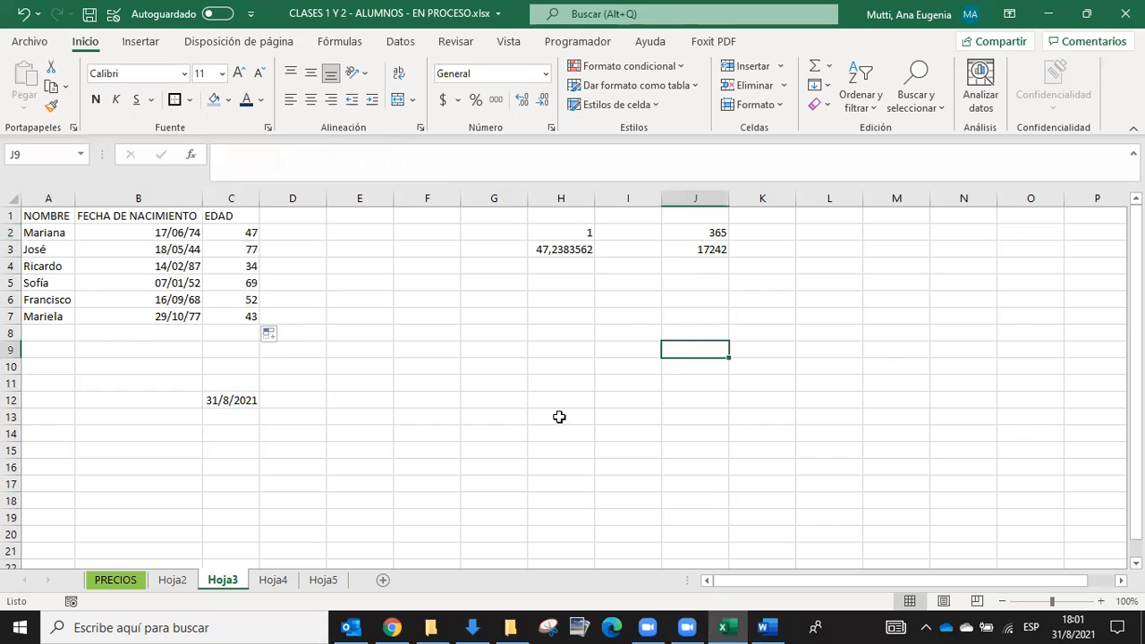
left_click_drag(720, 282, 507, 175)
key("Delete")
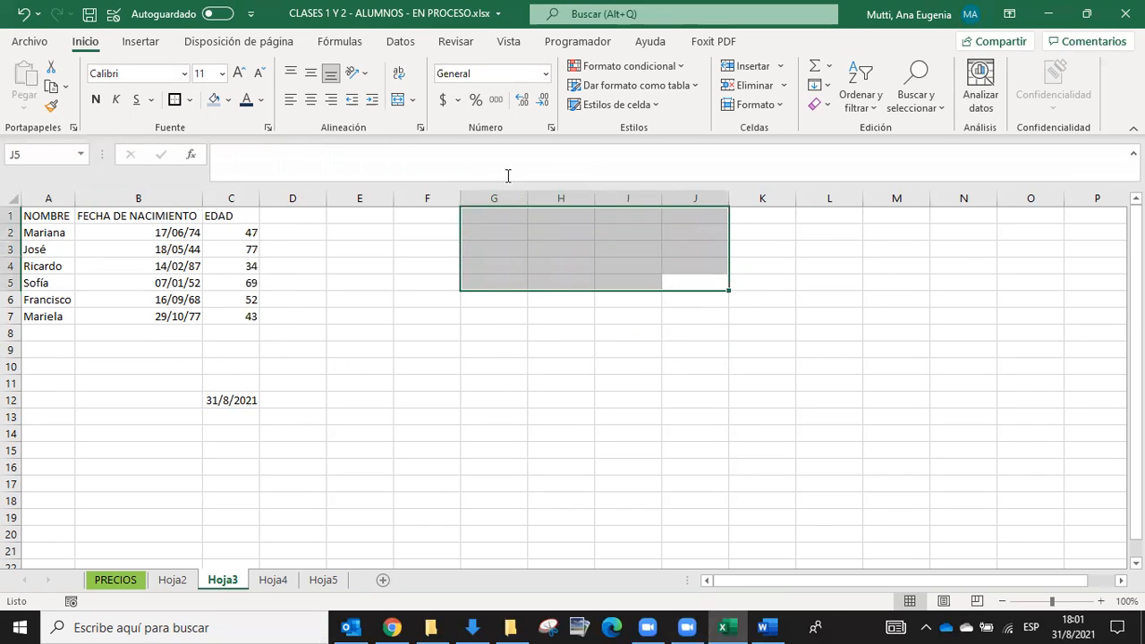
left_click(712, 367)
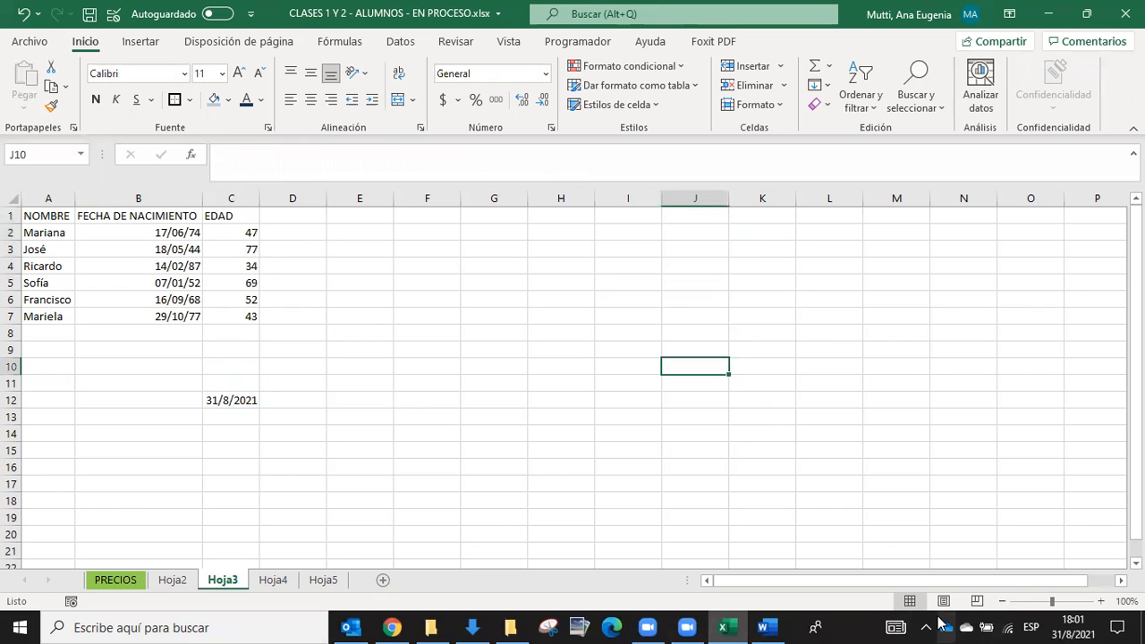
Step: Remove the truncate function and its outer parentheses from C2, leaving =($C$12-B2)/365
left_click(245, 234)
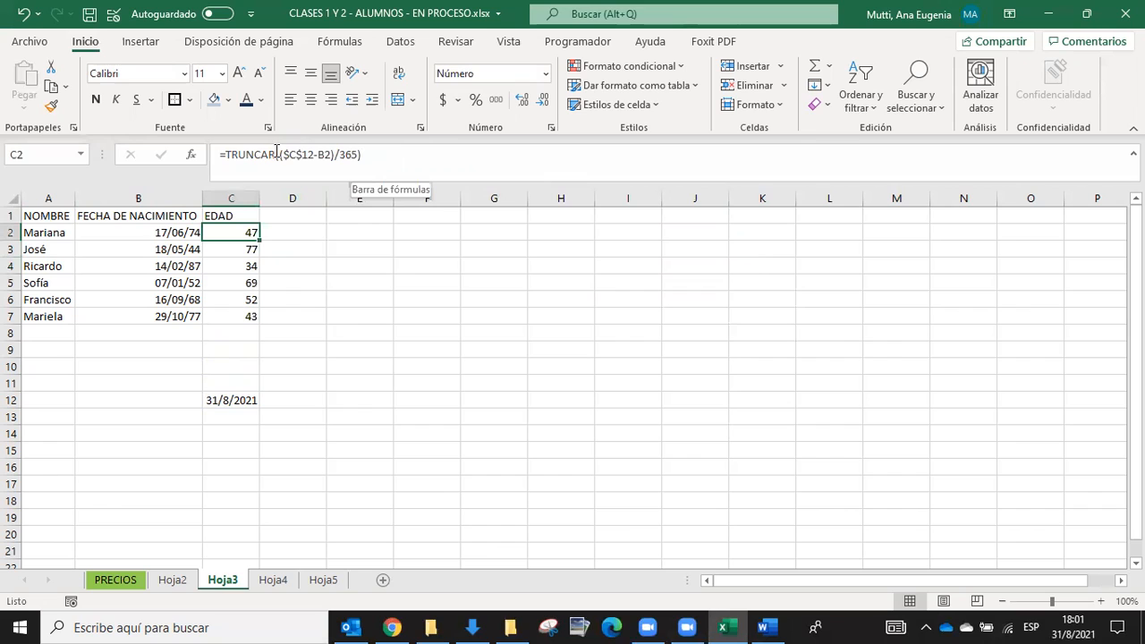
left_click_drag(278, 154, 224, 154)
key("BackSpace")
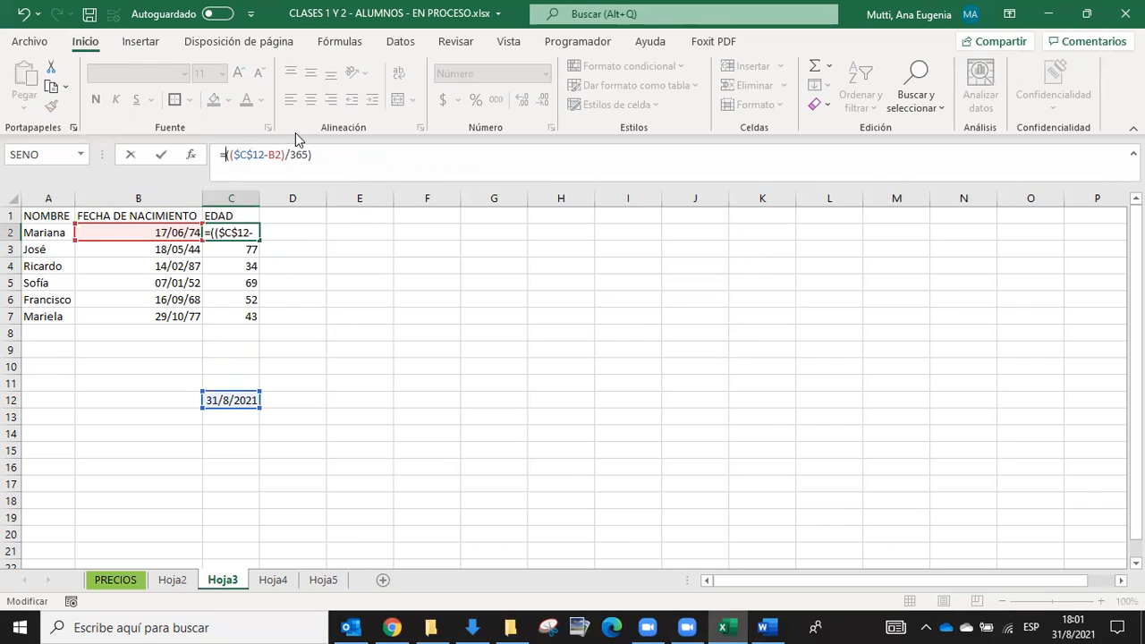
key("Delete")
left_click(381, 161)
key("BackSpace")
key("Return")
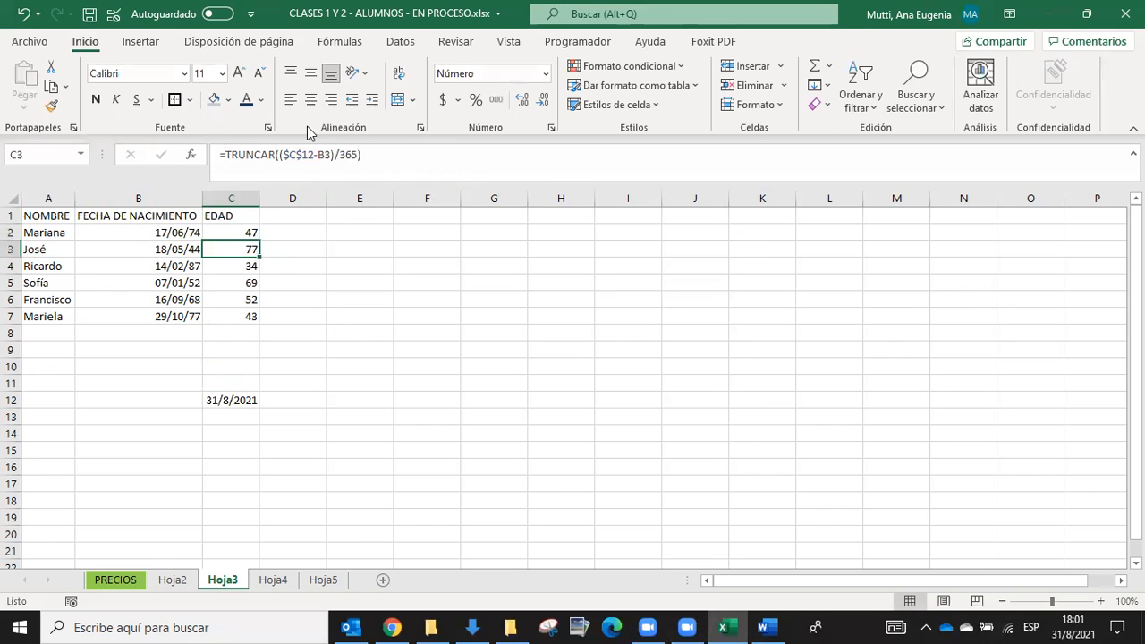
Step: Show two decimal places in C2 and copy its untruncated formula down through C7
left_click(230, 234)
left_click(521, 100)
left_click(522, 100)
left_click_drag(258, 240, 265, 322)
left_click(598, 315)
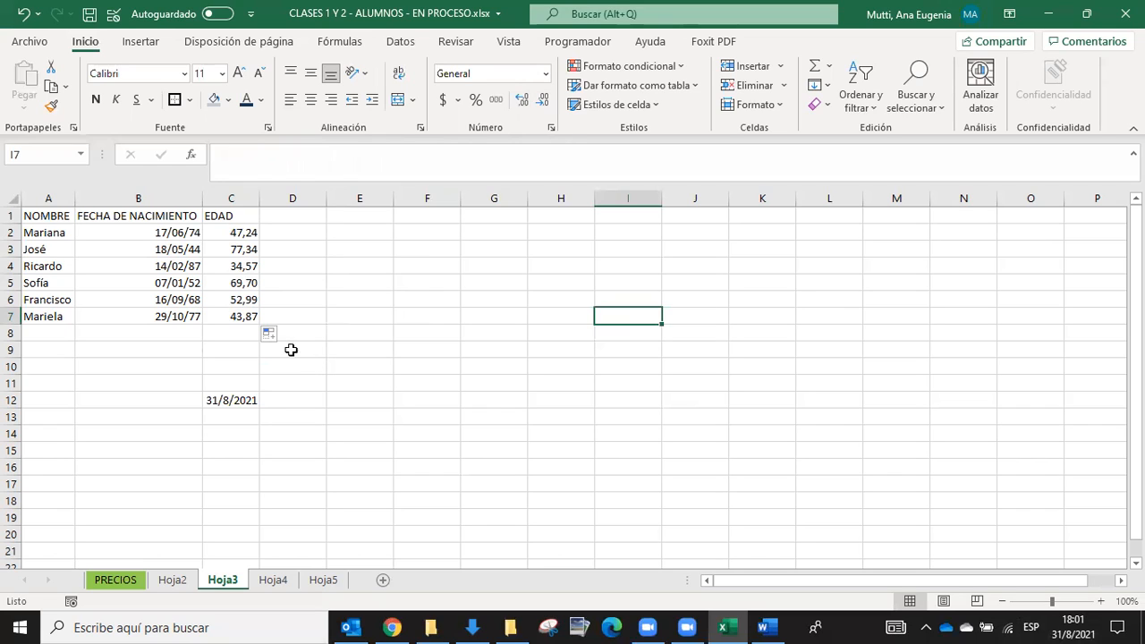
Step: Reduce C4 to zero decimals and restore its two decimals, twice, to compare rounded display with the exact age
left_click(235, 265)
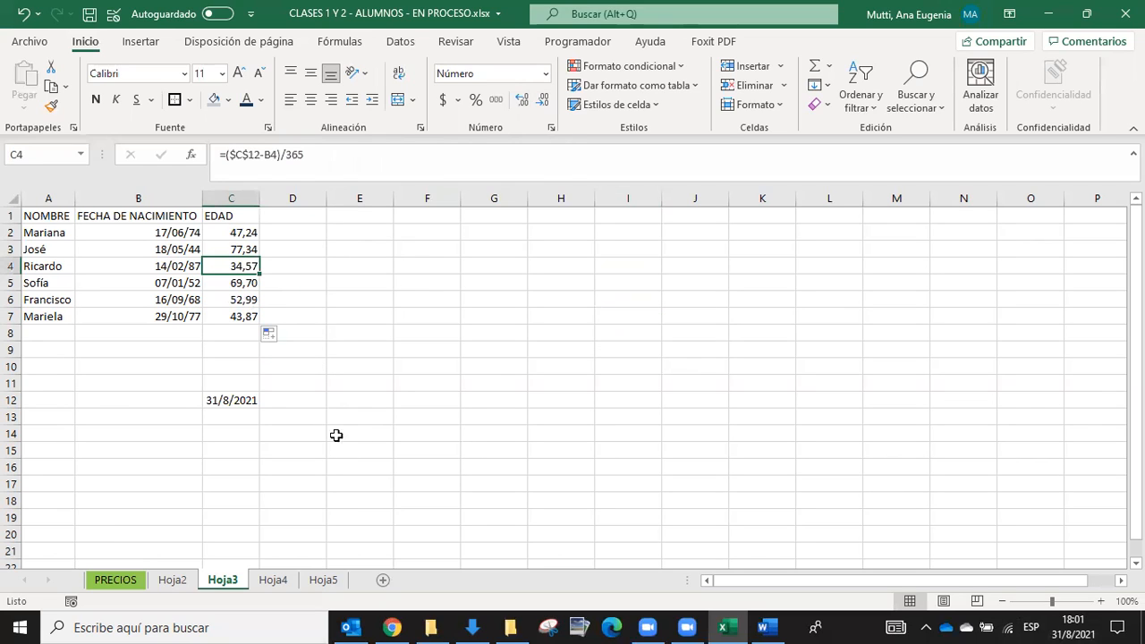
left_click(544, 101)
left_click(543, 101)
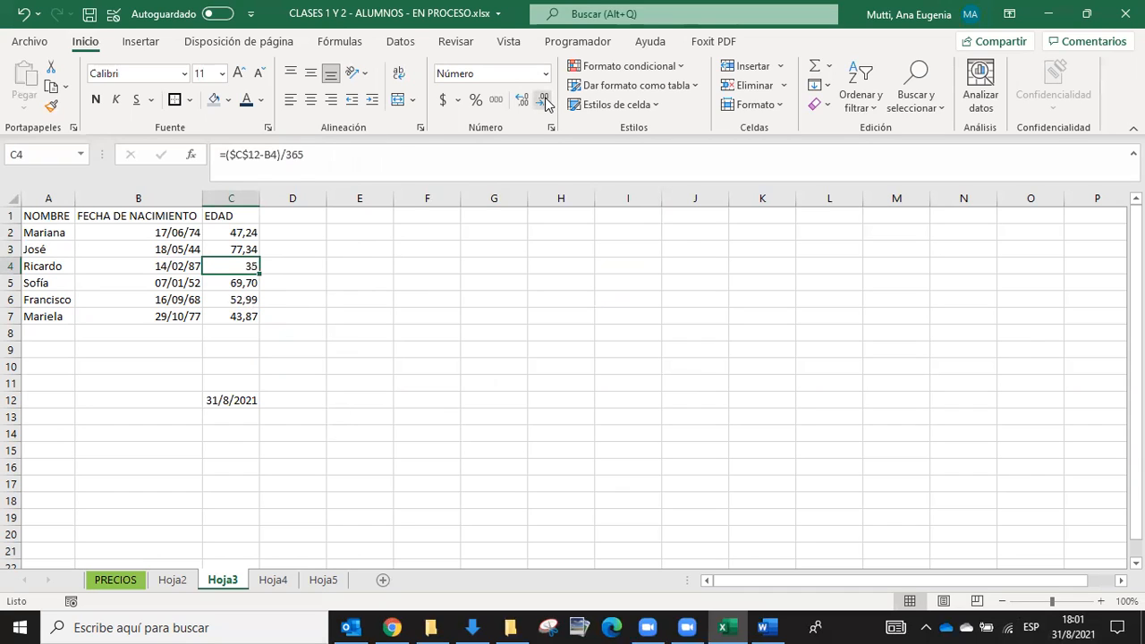
left_click(519, 100)
left_click(518, 100)
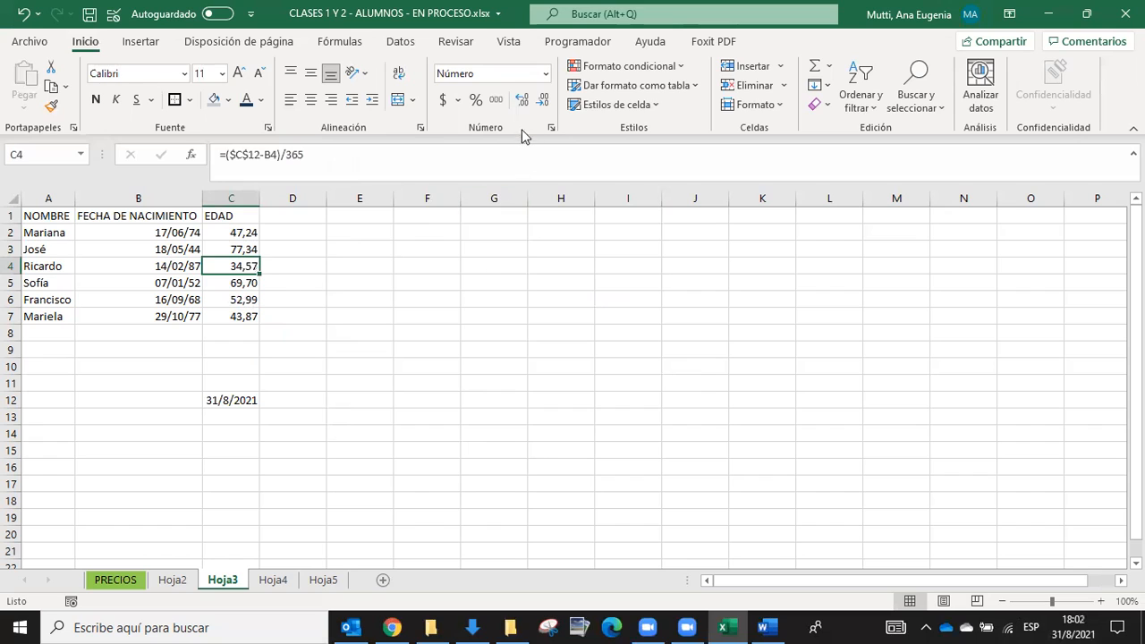
left_click(540, 102)
left_click(540, 102)
left_click(520, 101)
left_click(520, 101)
Step: Put the C2 division back inside the truncate function, giving =TRUNCAR(($C$12-B2)/365)
left_click(247, 233)
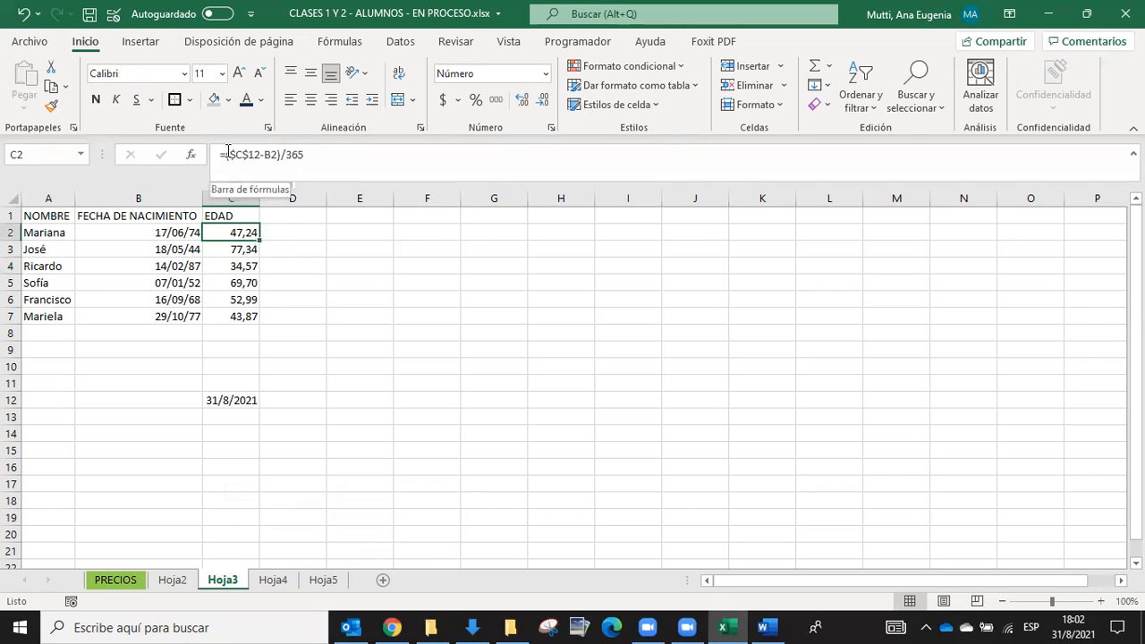
left_click(447, 155)
type("trunca")
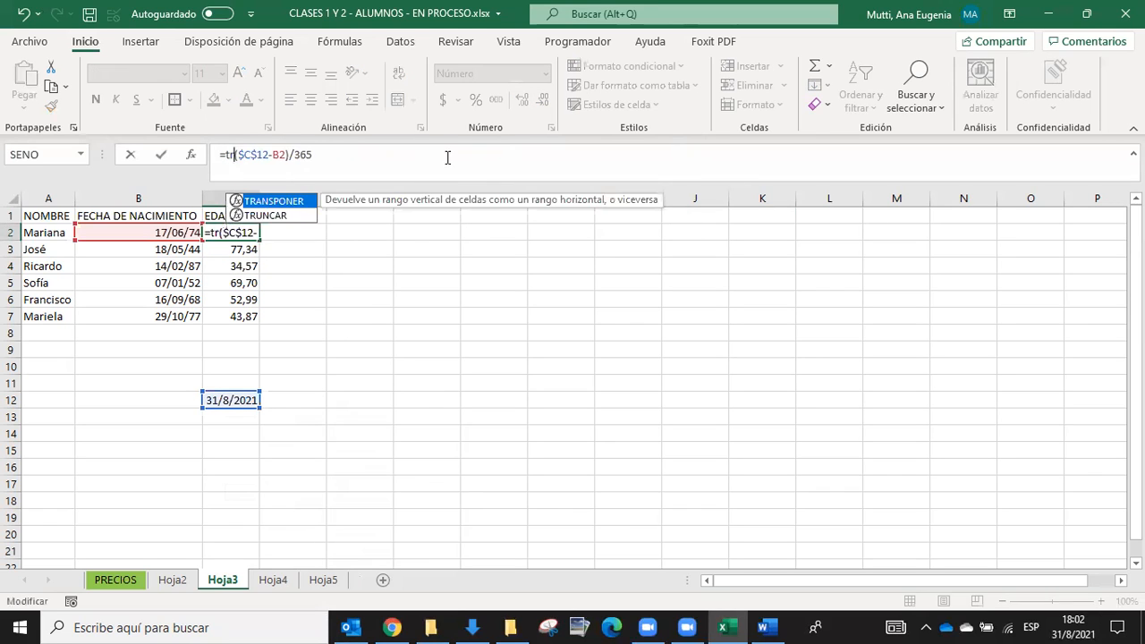
type("r(")
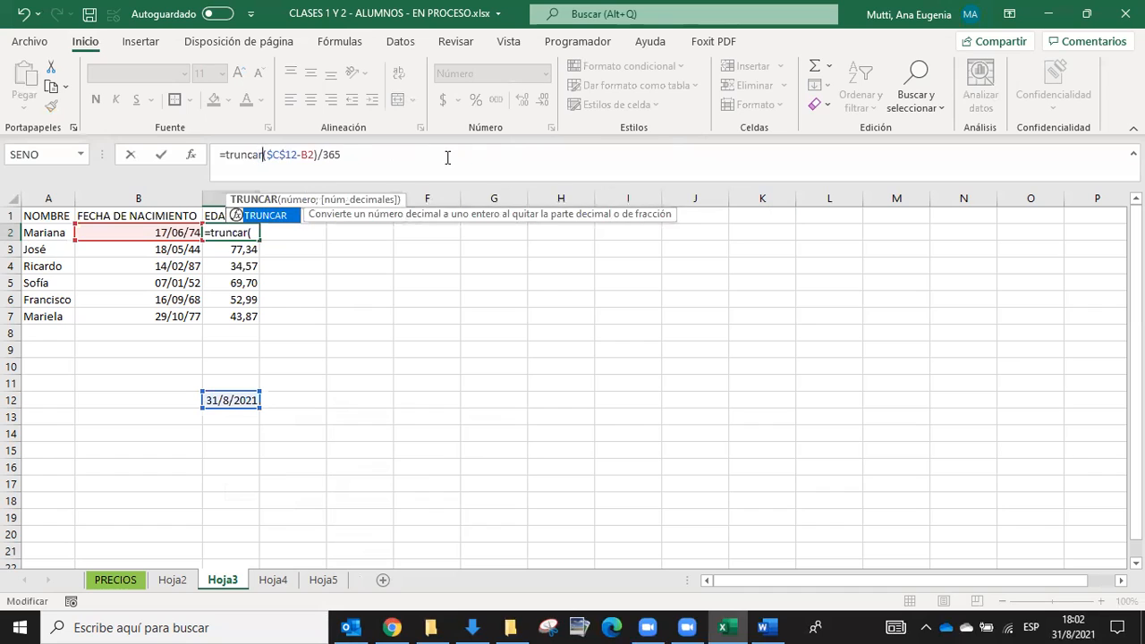
left_click(439, 153)
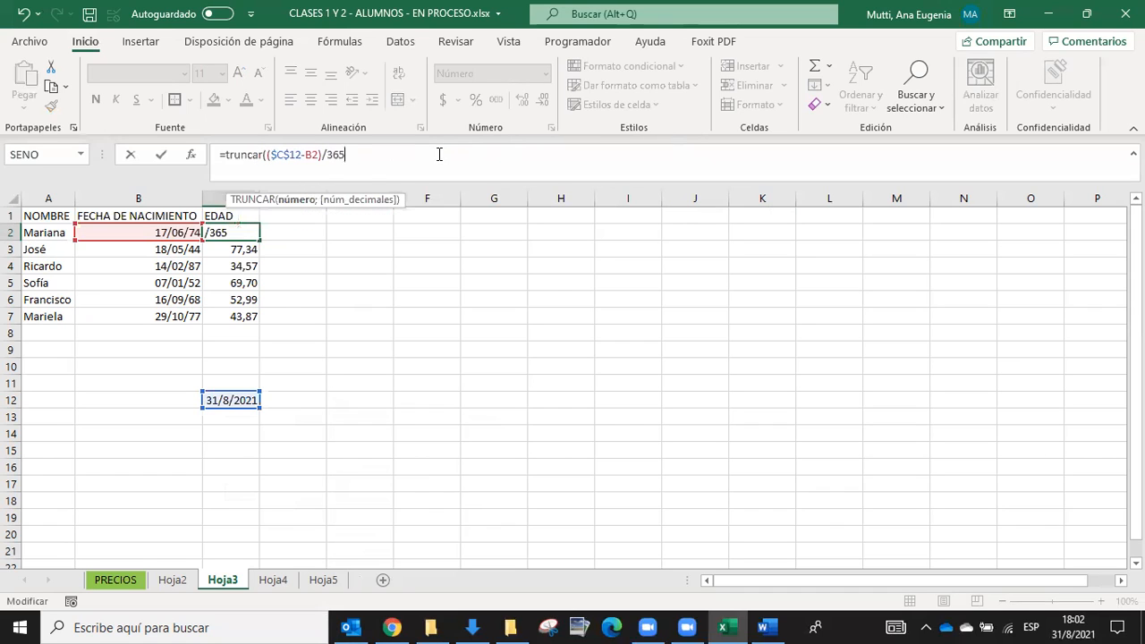
type(")")
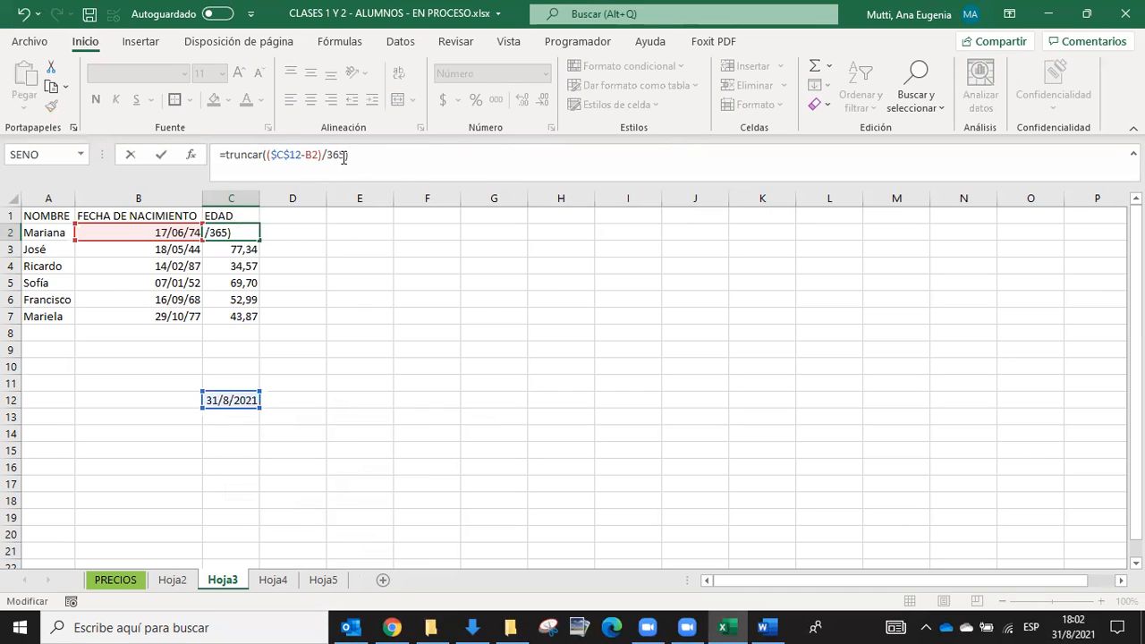
key("Return")
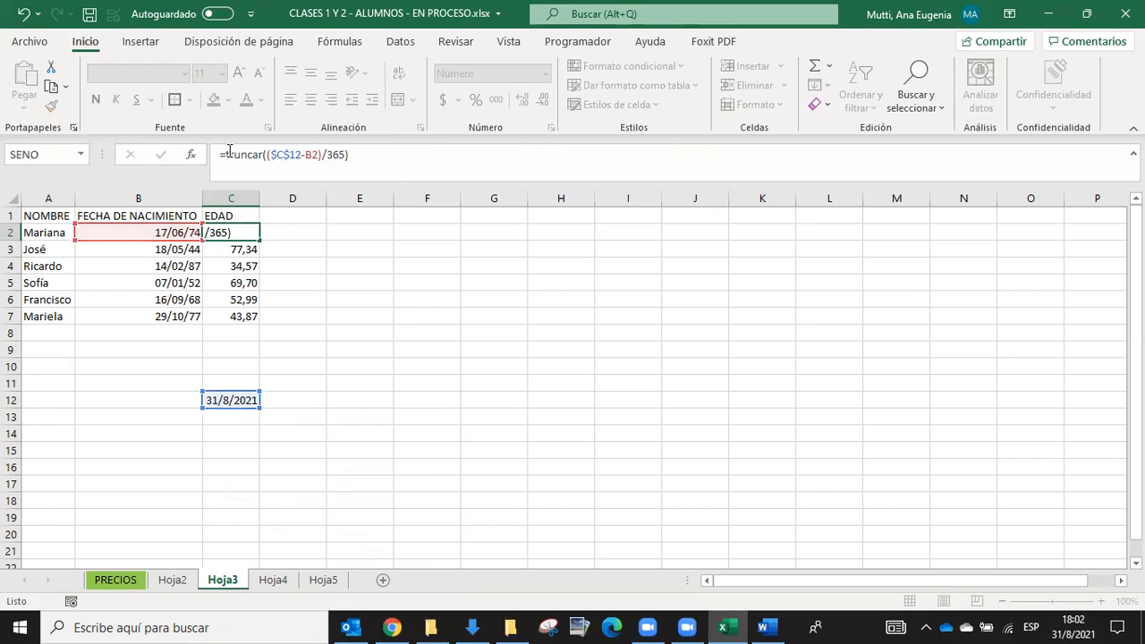
Step: Copy the truncated formula from C2 down through C7 and format the ages with zero decimal places
left_click(243, 232)
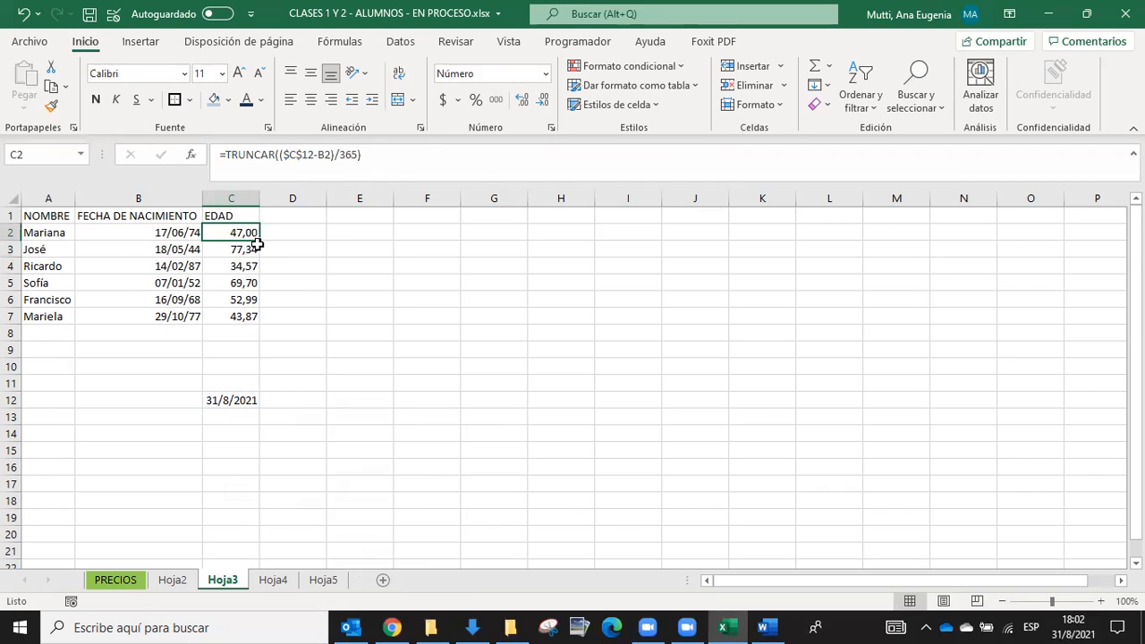
double_click(256, 239)
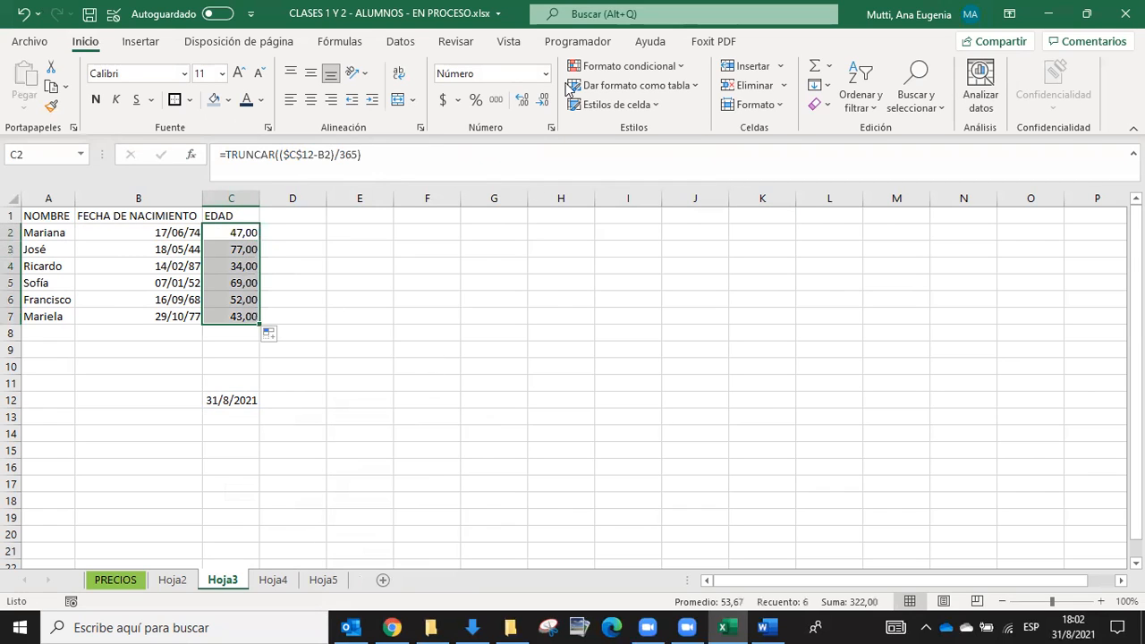
left_click(519, 101)
left_click(520, 101)
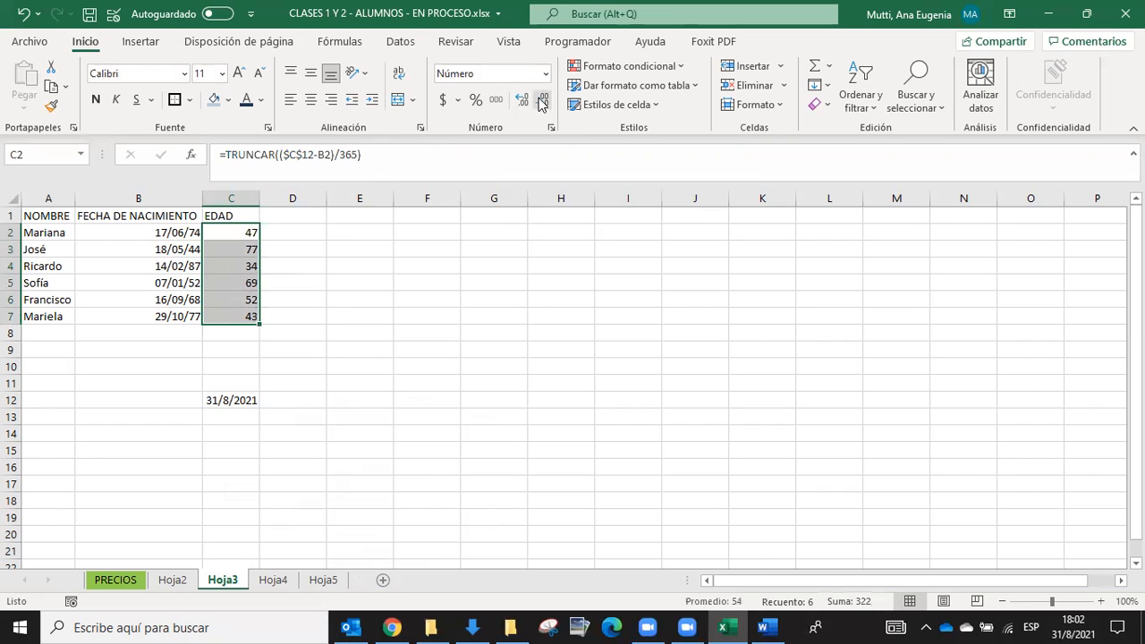
left_click(848, 505)
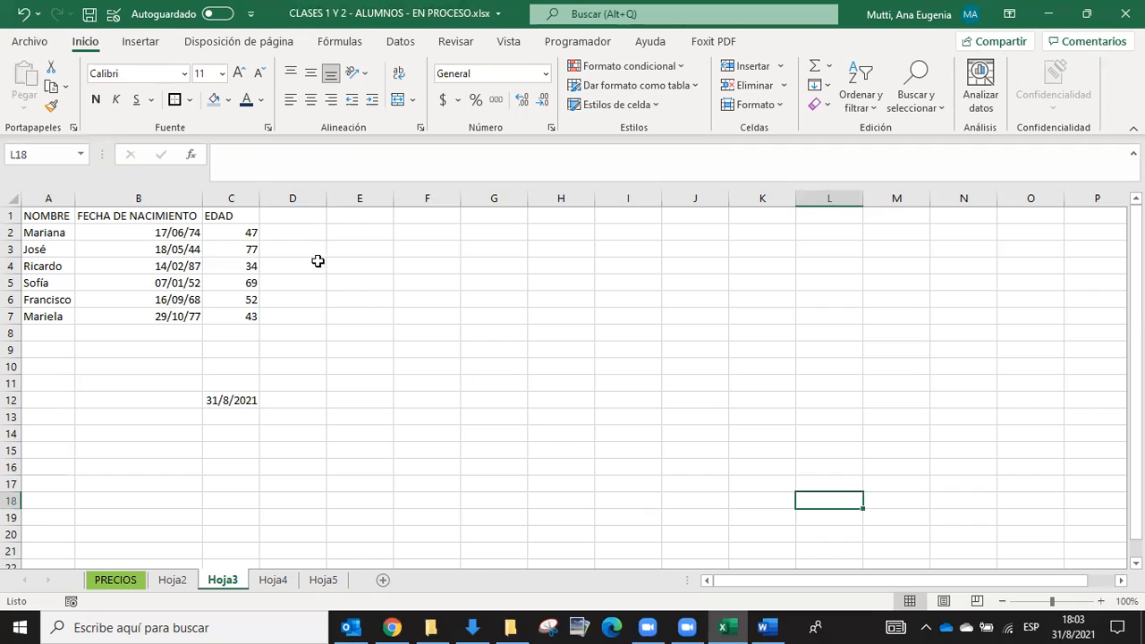
left_click(251, 229)
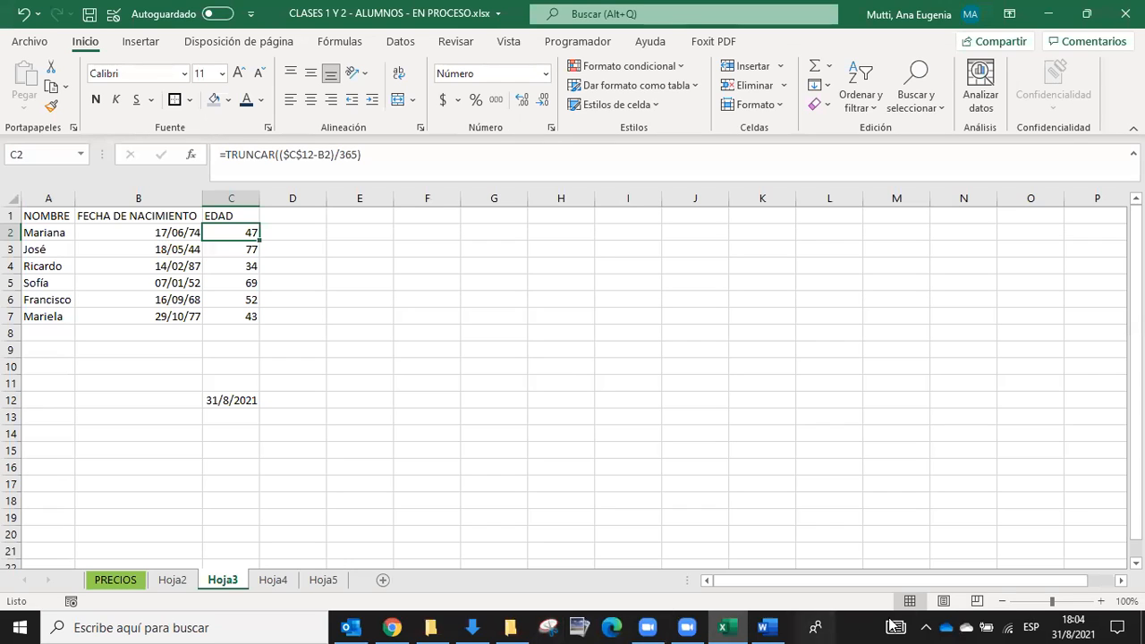
left_click(1038, 477)
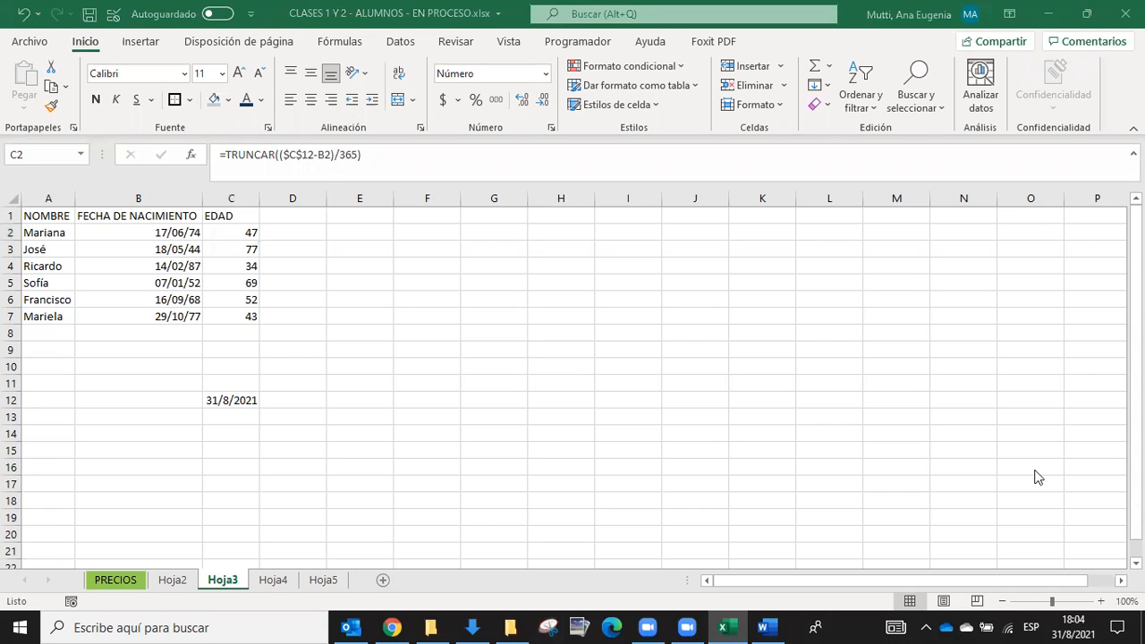
left_click(636, 389)
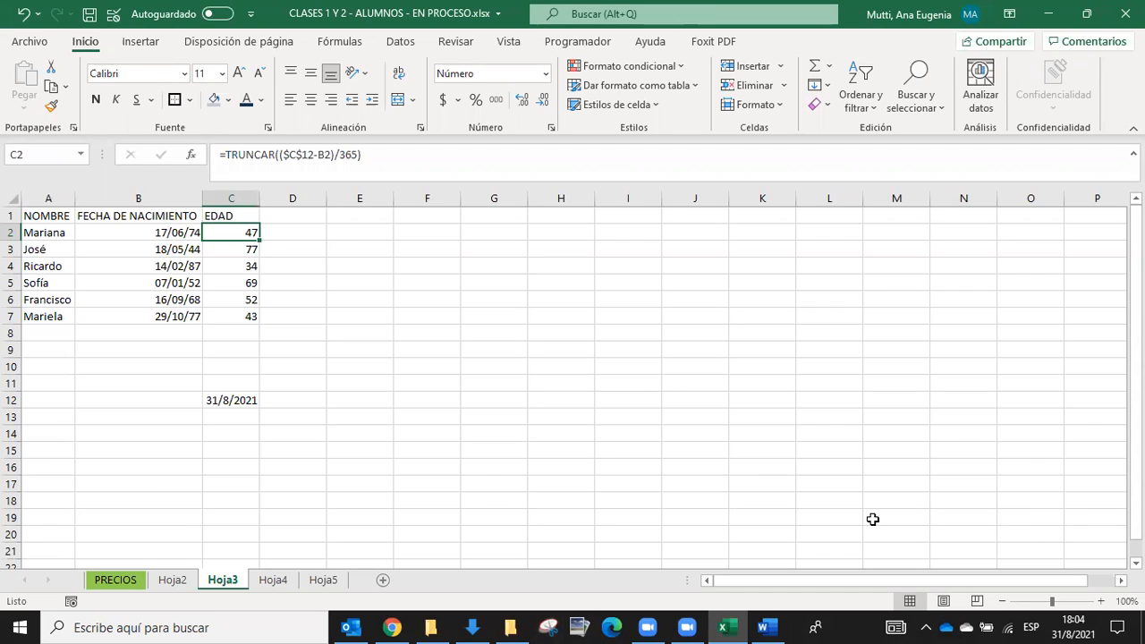
left_click(872, 520)
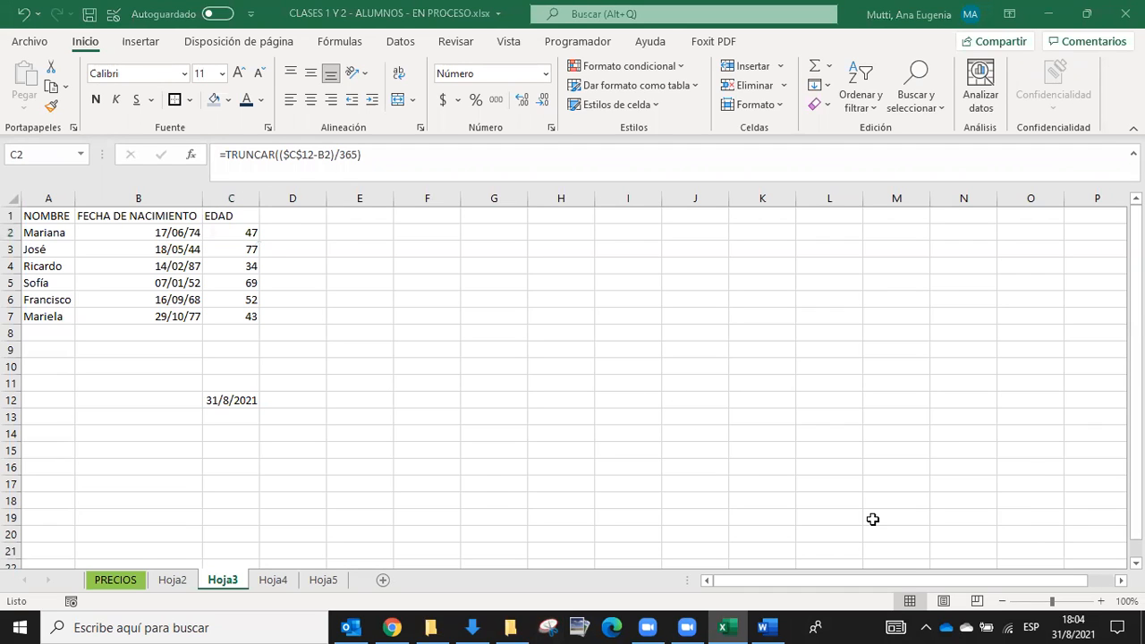
Step: Open Hoja4, then switch to the Word document to review exercise 3's remaining tasks and highlight the date-format instruction
left_click(753, 430)
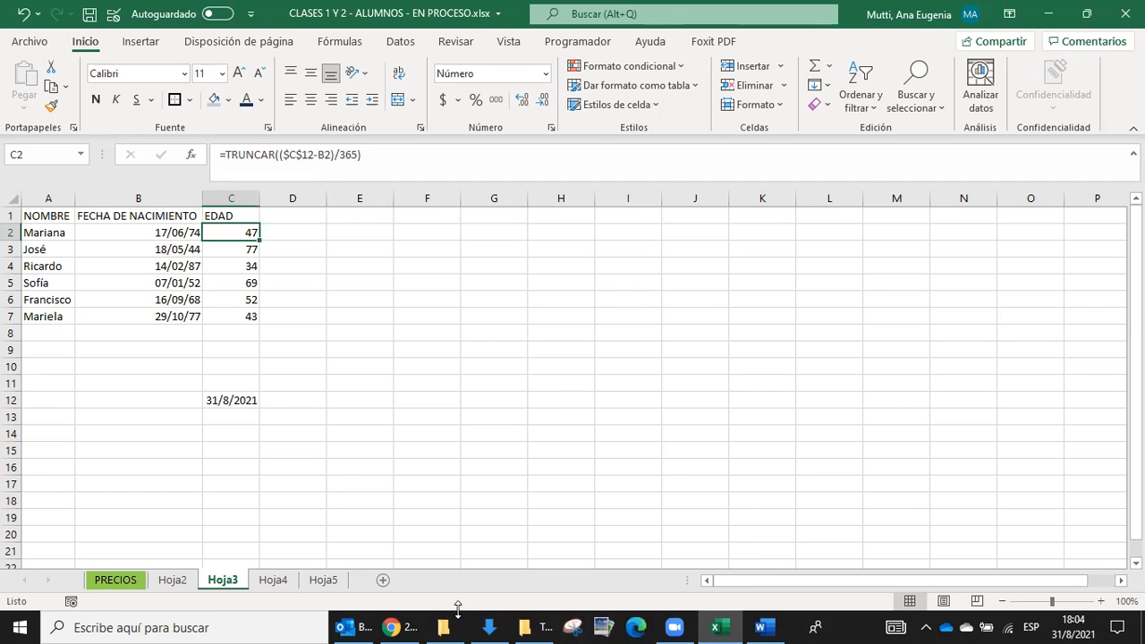
left_click(275, 580)
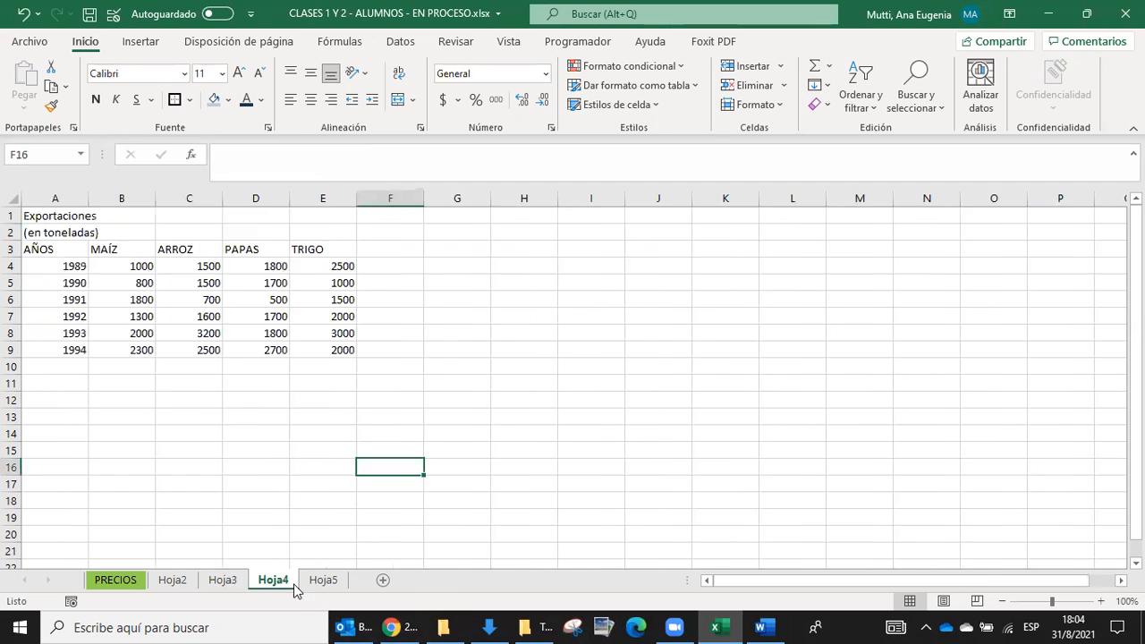
left_click(974, 463)
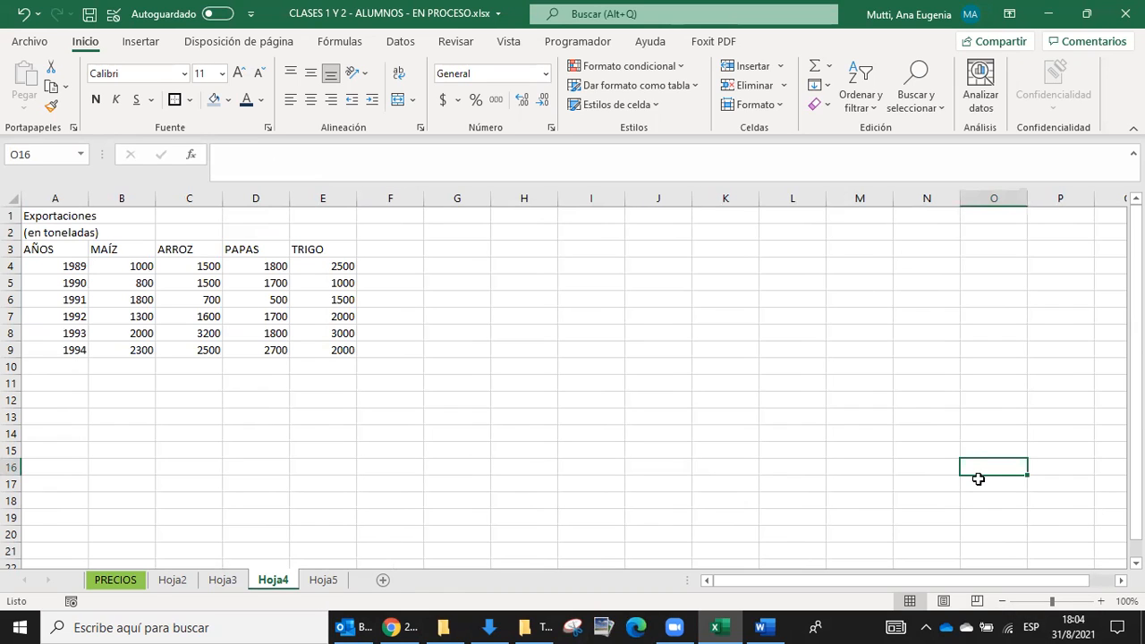
left_click(761, 626)
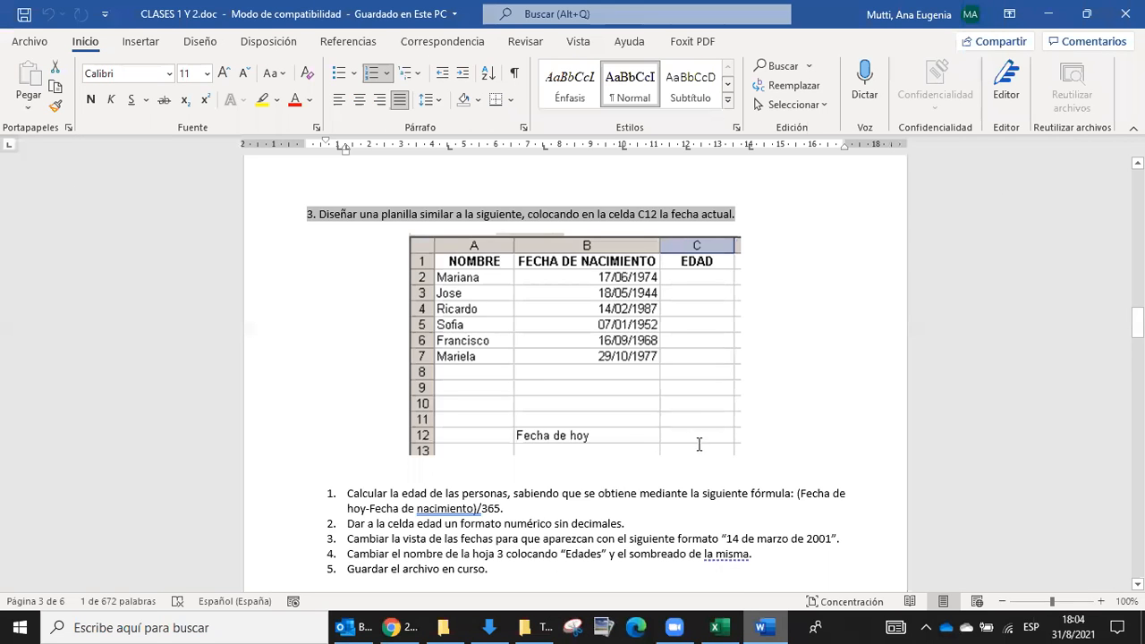
scroll(677, 409, "down", 10)
scroll(681, 410, "up", 5)
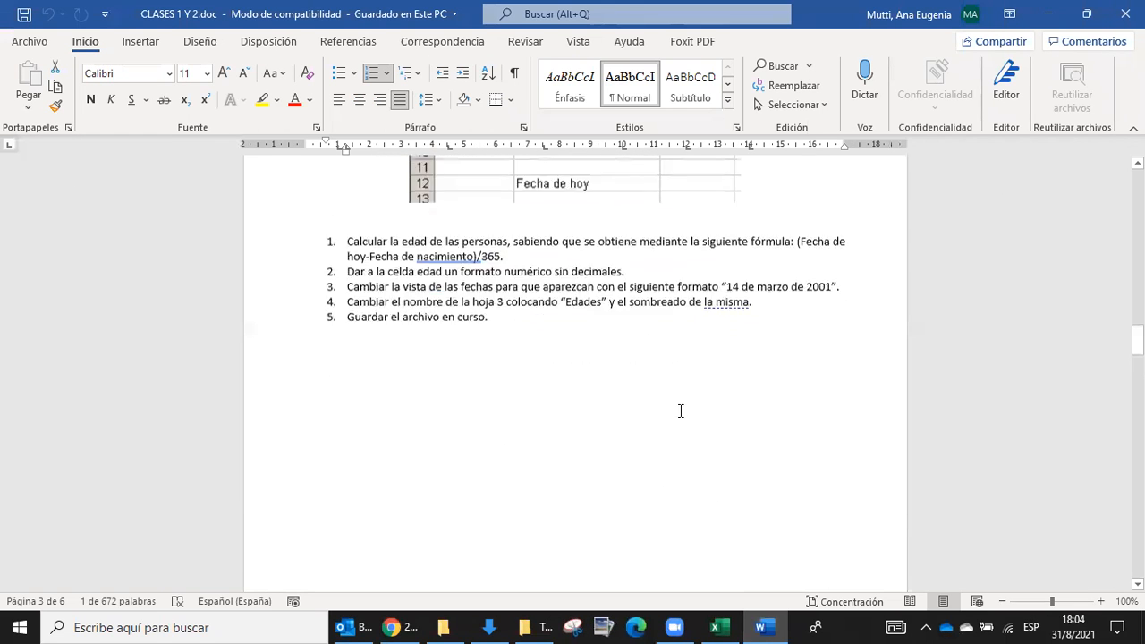
scroll(680, 411, "up", 1)
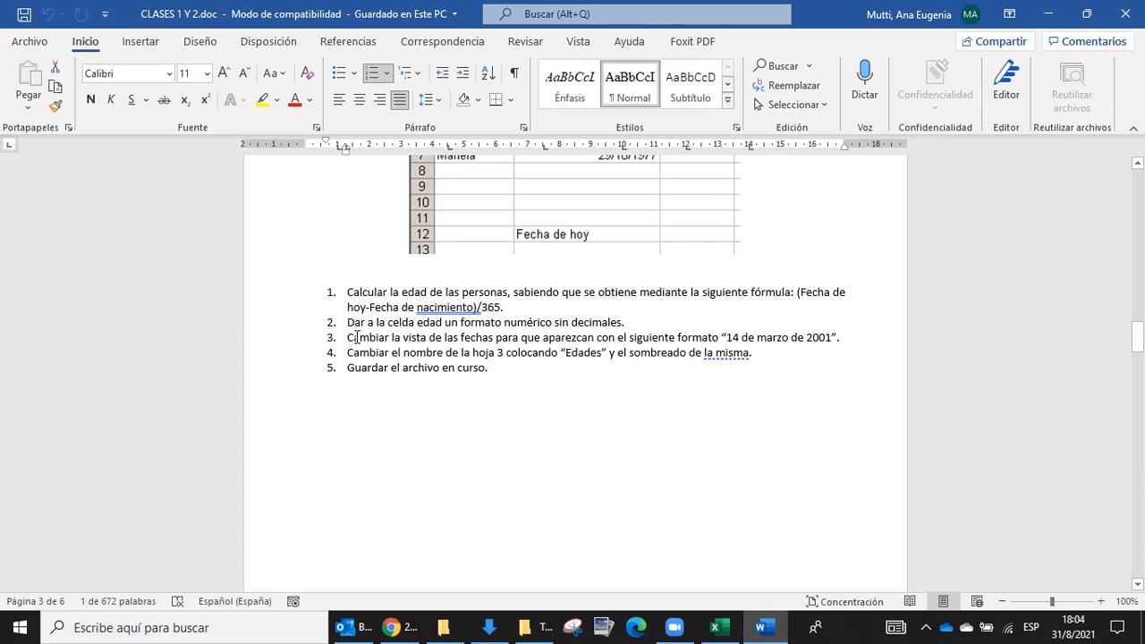
left_click_drag(347, 337, 845, 337)
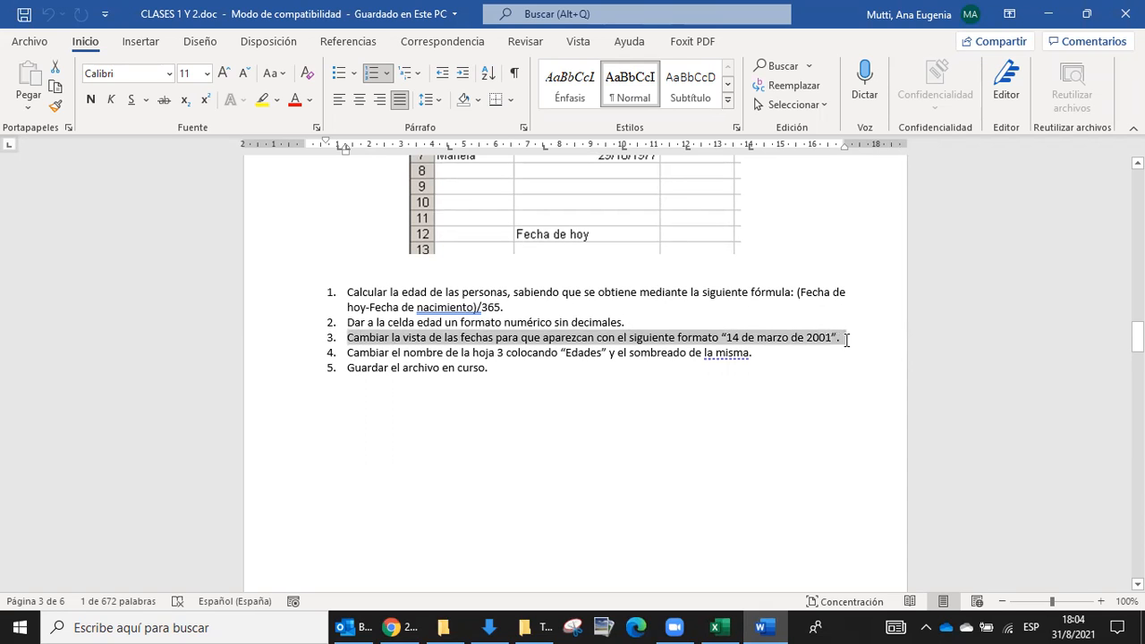
Step: Read through exercise 4 in the document, examining the EXPORTACIONES table and its chart tasks
scroll(769, 372, "down", 10)
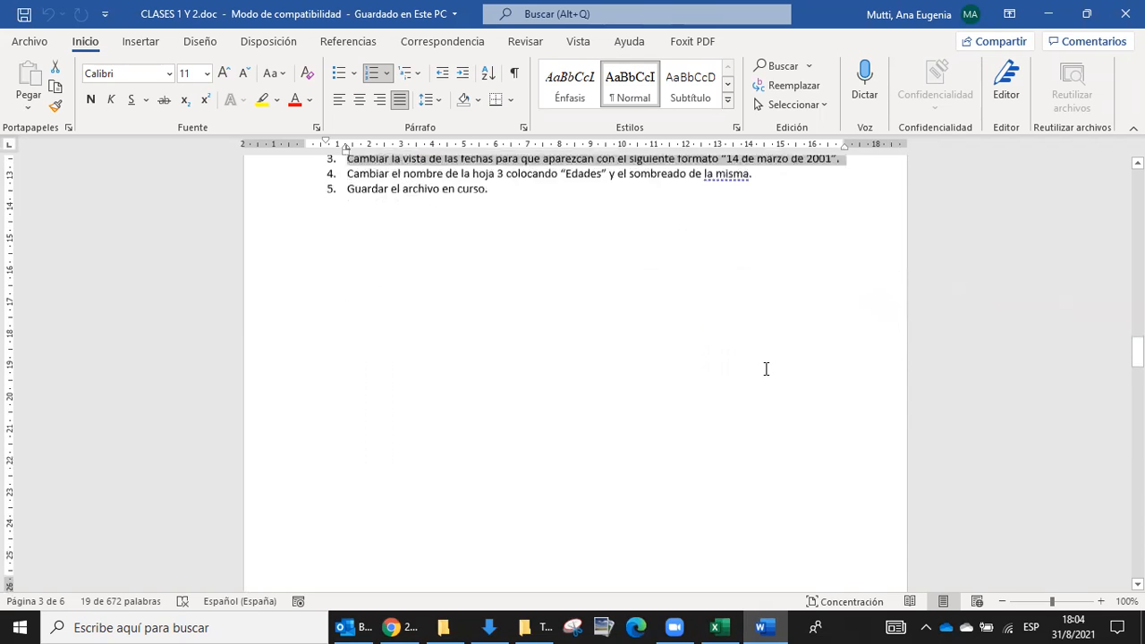
scroll(829, 434, "down", 8)
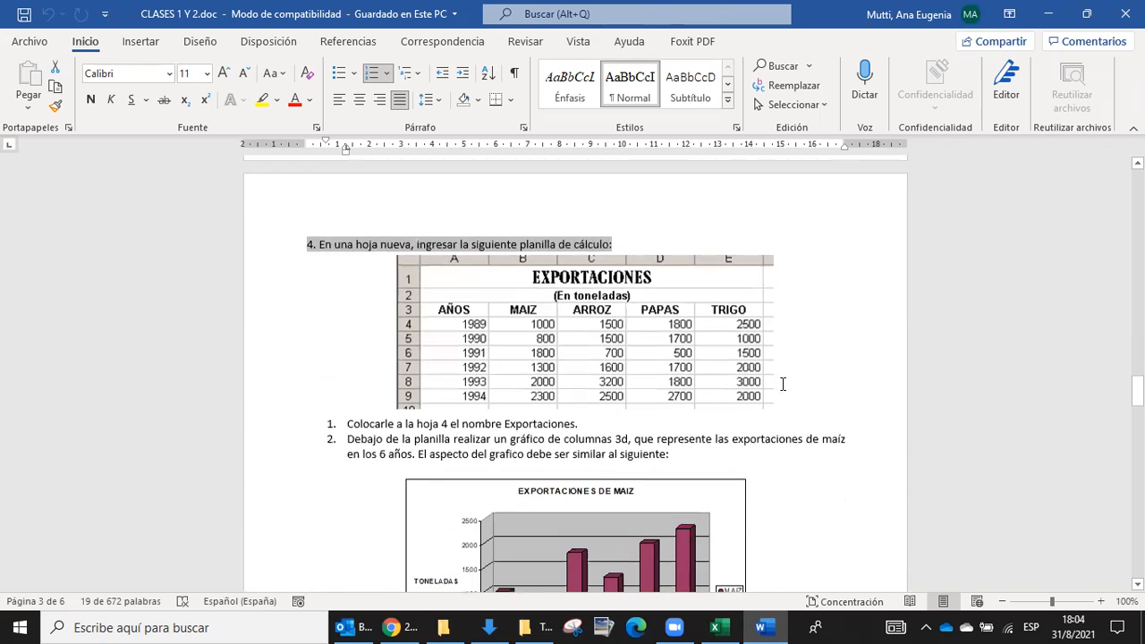
scroll(771, 397, "down", 10)
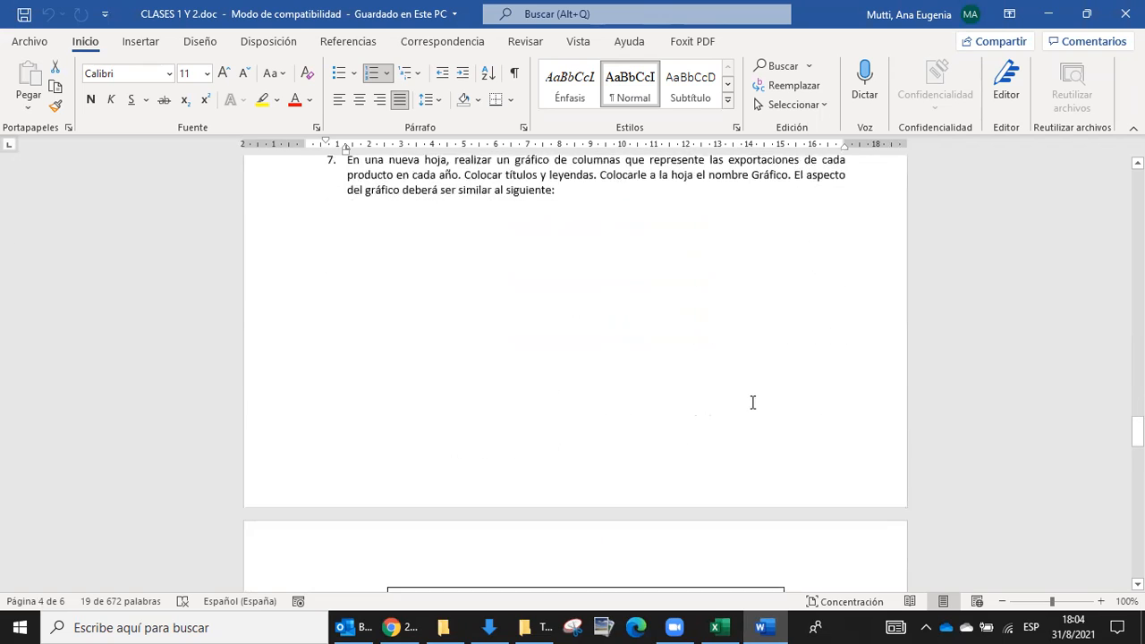
scroll(742, 417, "down", 5)
scroll(743, 414, "up", 8)
scroll(746, 415, "up", 15)
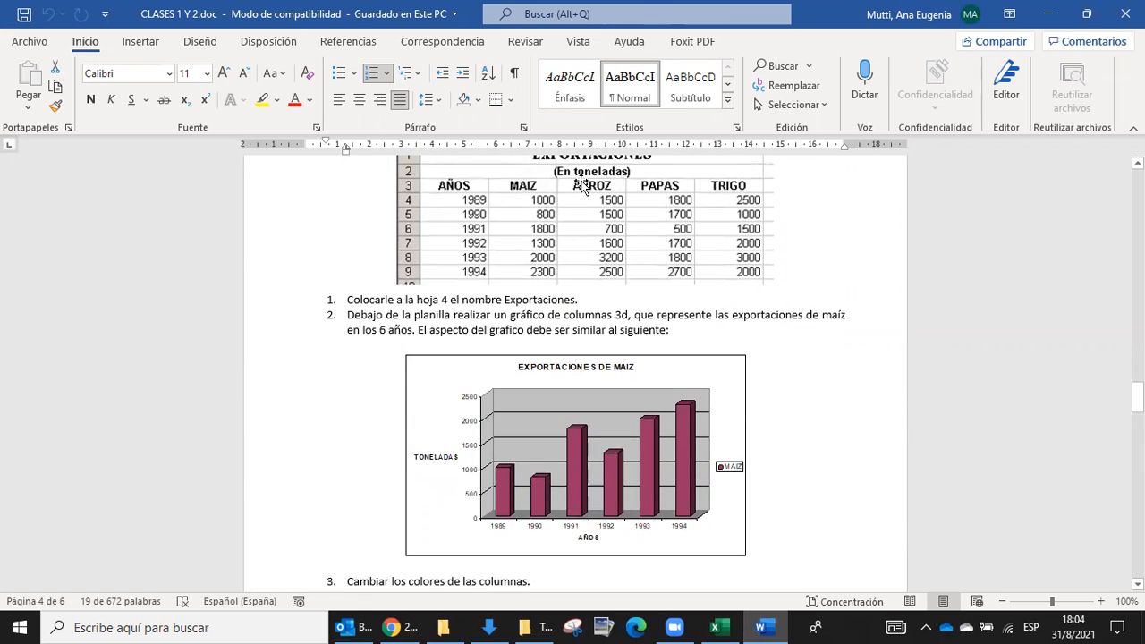
scroll(613, 227, "up", 1)
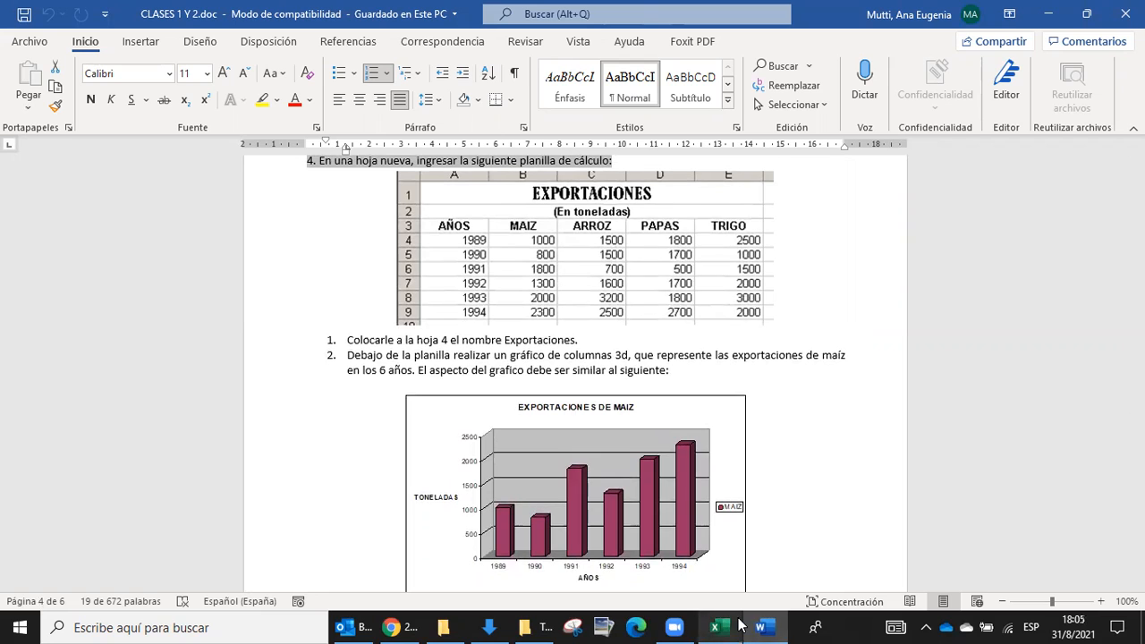
Step: Back in the Excel workbook, merge and center the titles across A1:E1 and A2:E2, and make the A3:E3 headers bold dark blue
left_click(716, 625)
left_click_drag(76, 215, 323, 212)
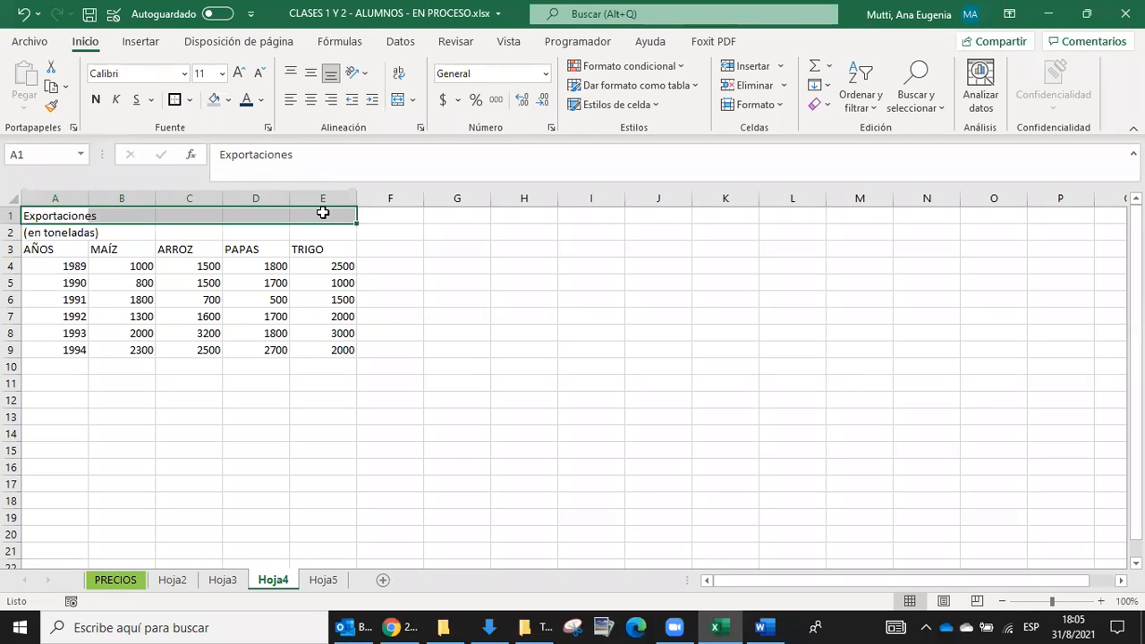
left_click(396, 100)
left_click_drag(71, 233, 322, 231)
left_click(396, 100)
left_click(536, 415)
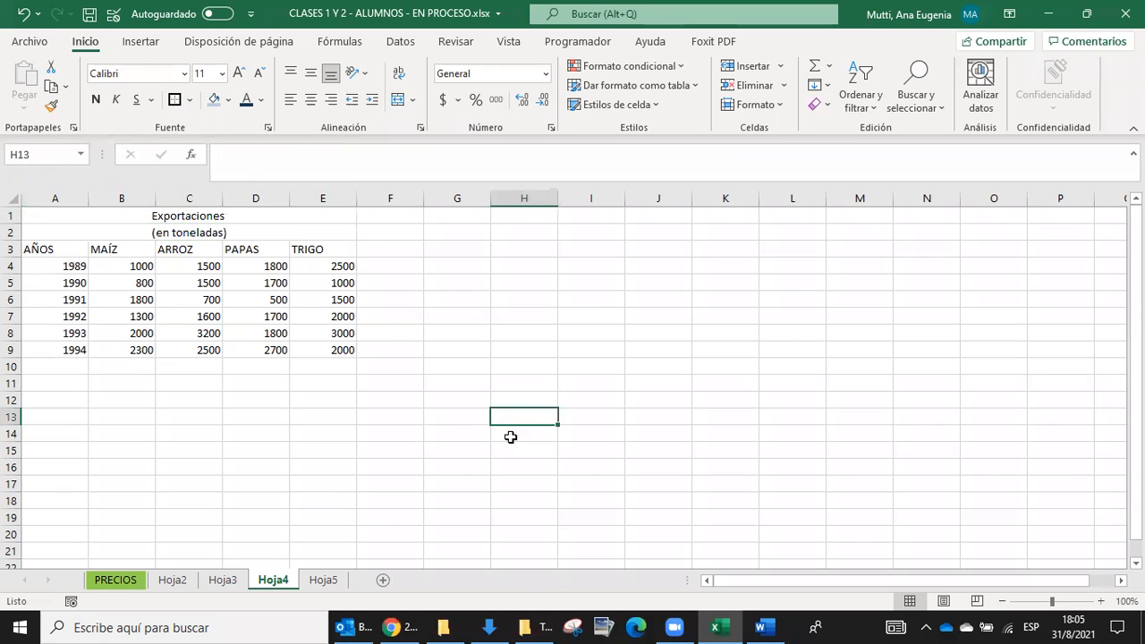
left_click_drag(29, 249, 309, 251)
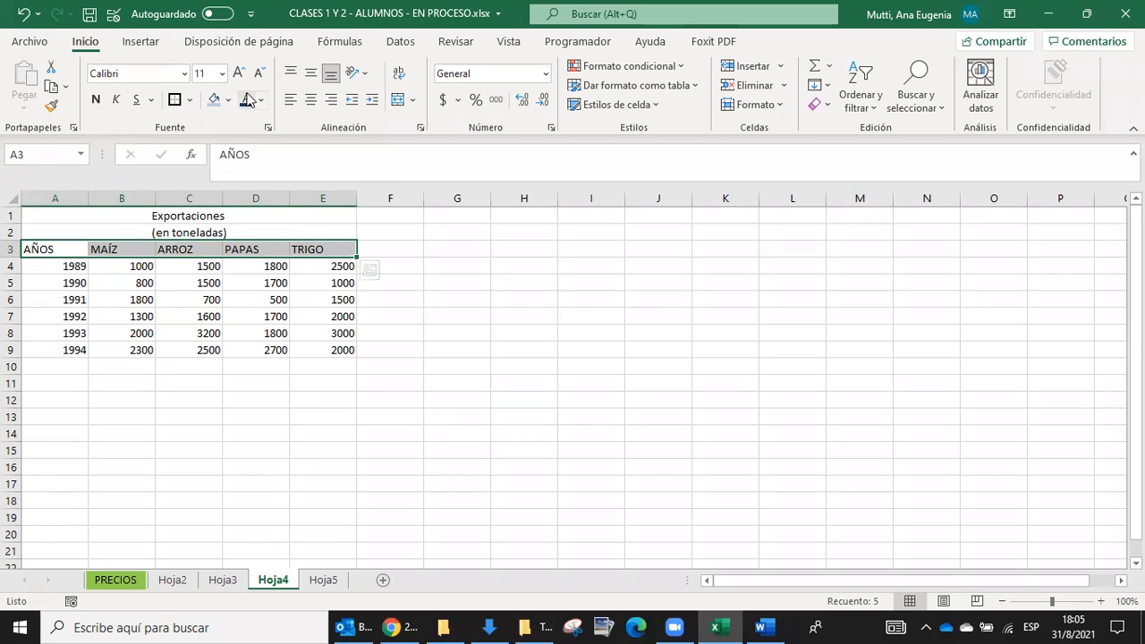
left_click(96, 100)
Step: Apply all borders and a thick outside border to A1:E9, plus a thick outside border around headers A3:E3
left_click_drag(321, 347, 66, 202)
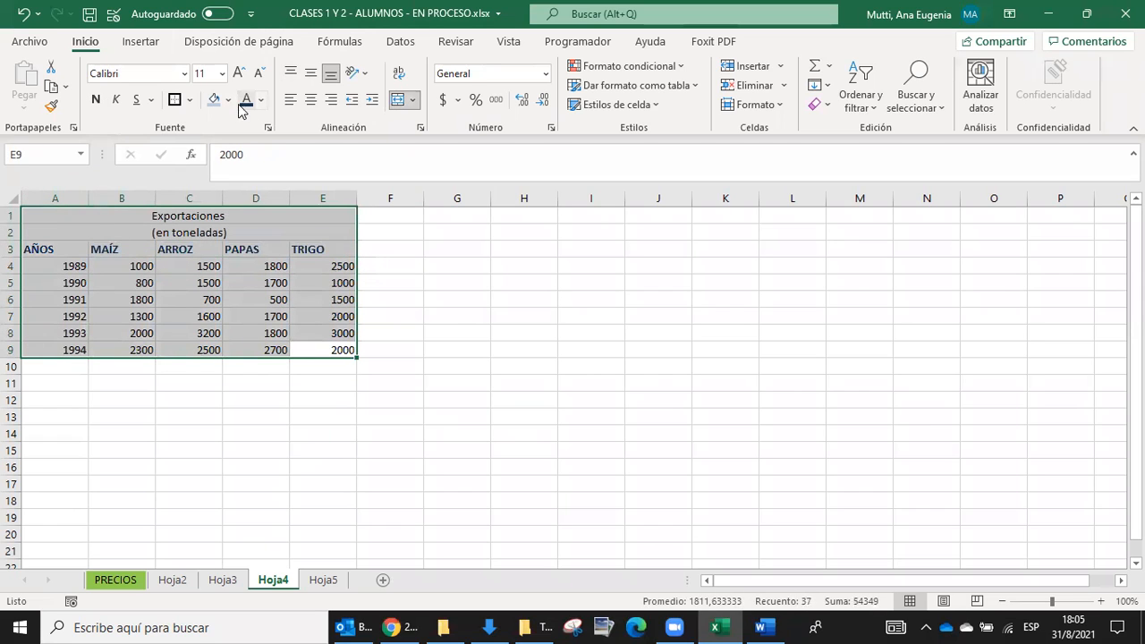
left_click(190, 100)
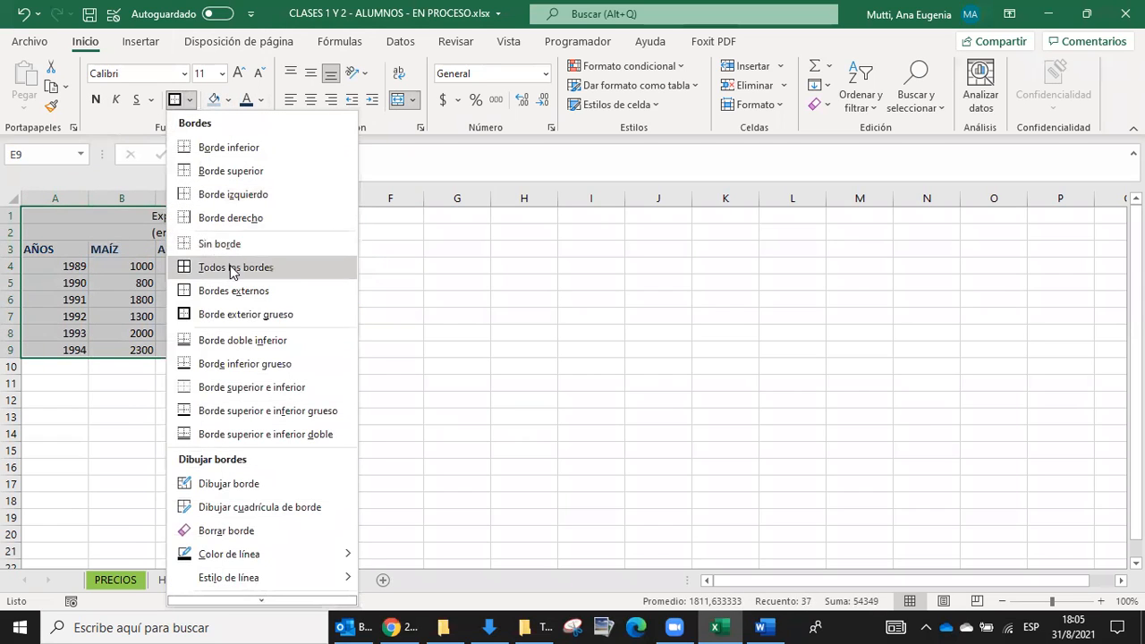
left_click(233, 267)
left_click(191, 100)
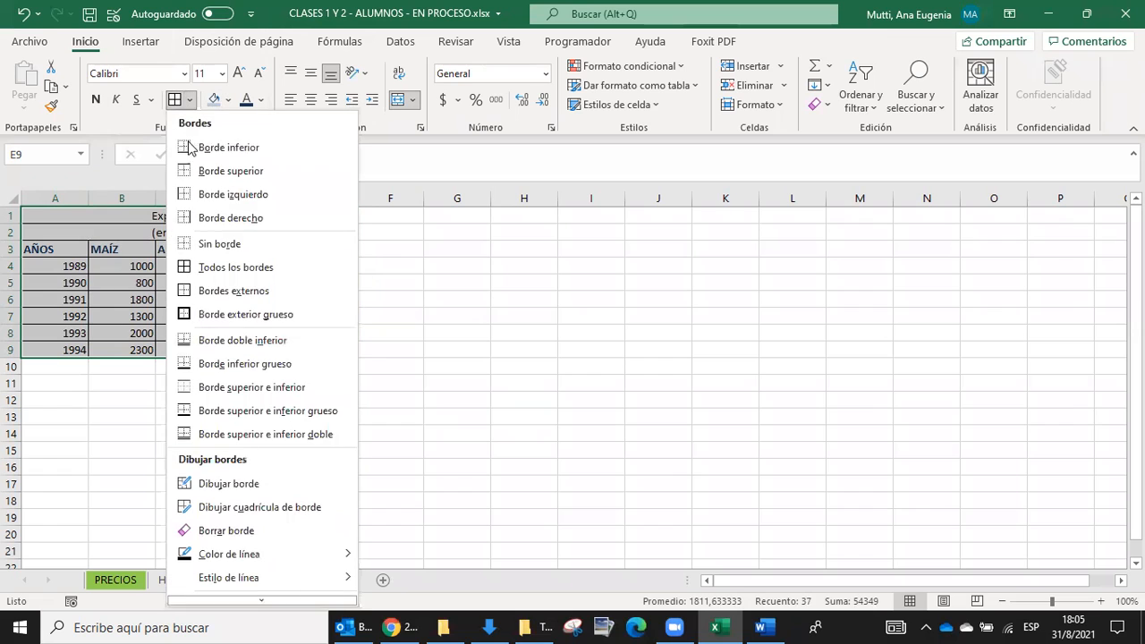
left_click(229, 320)
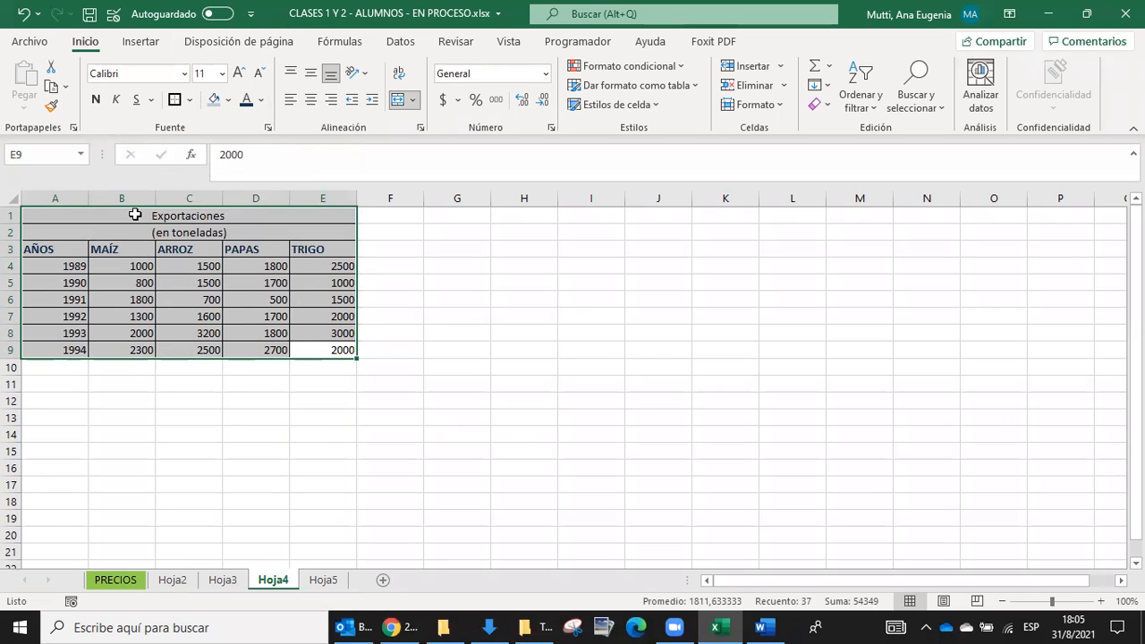
left_click_drag(69, 244, 304, 248)
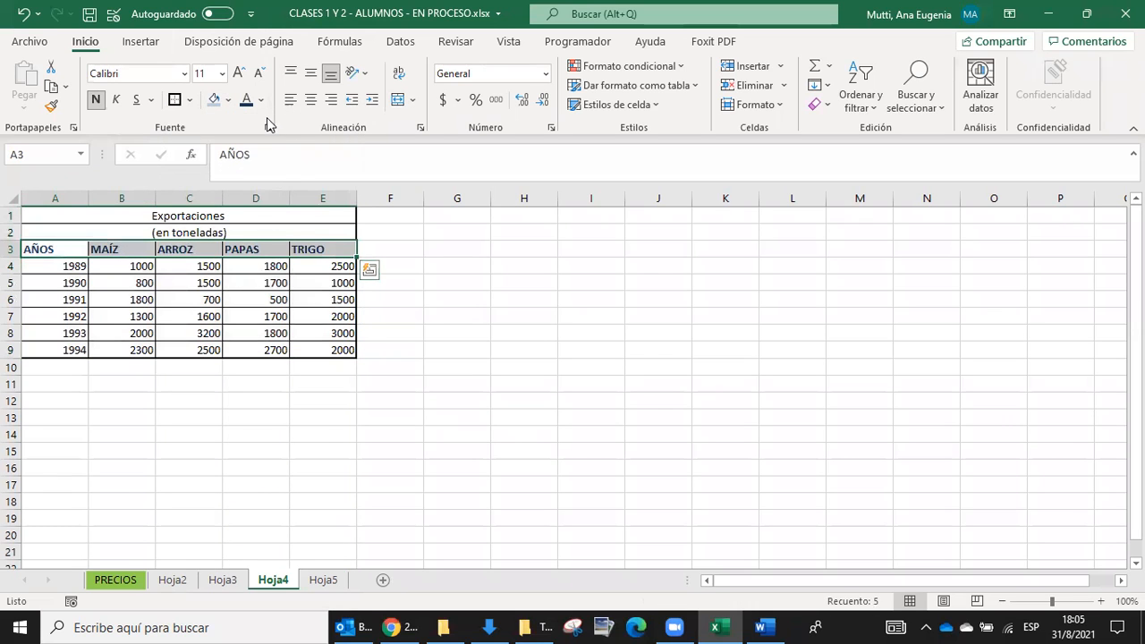
left_click(176, 100)
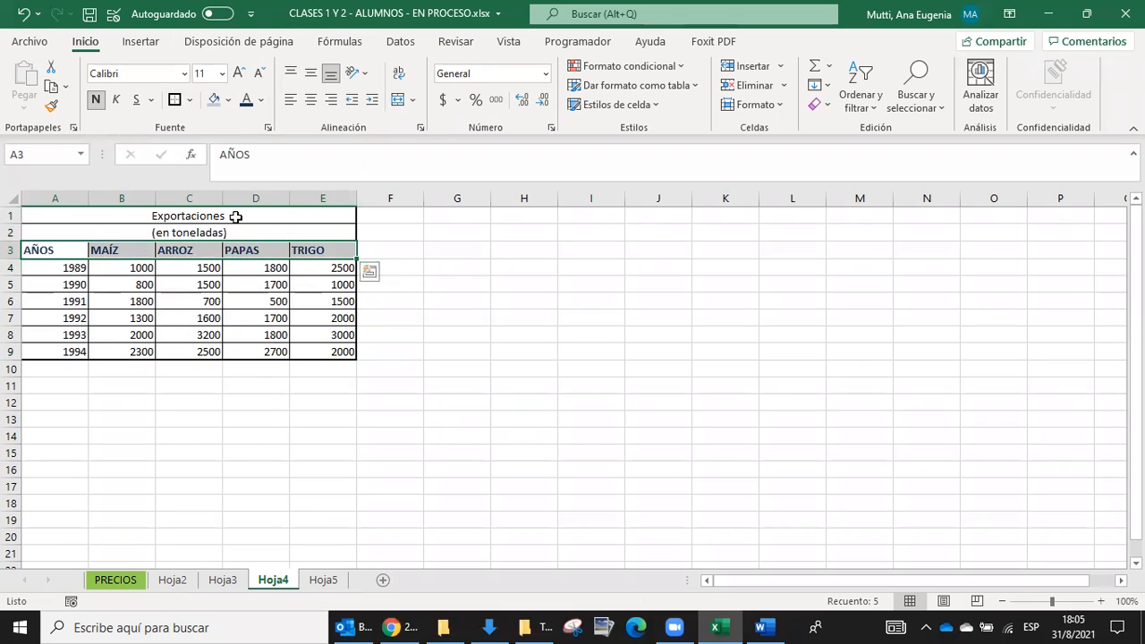
Step: Fill the two merged title rows light blue and center the contents of the whole sheet horizontally
left_click(229, 221)
left_click_drag(229, 234, 229, 236)
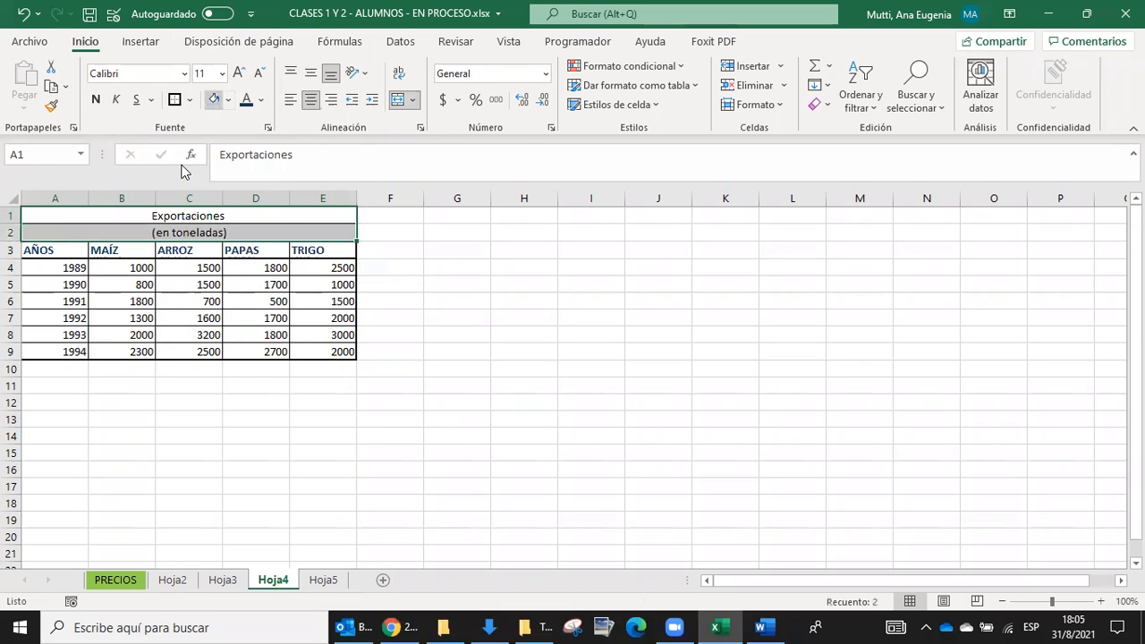
left_click(214, 100)
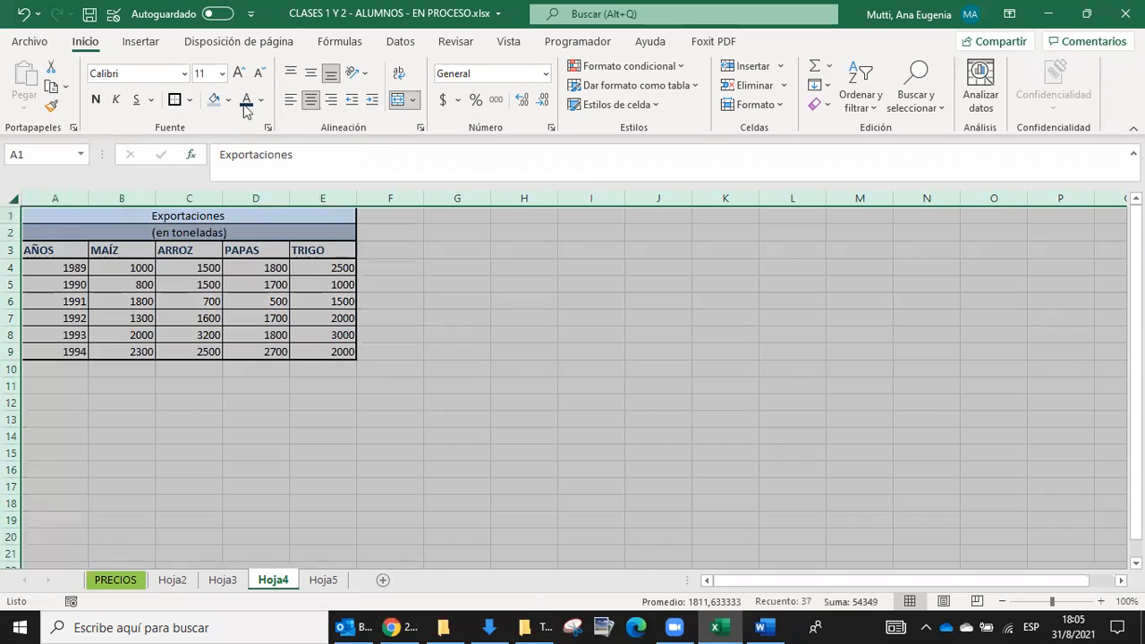
left_click(11, 197)
left_click(309, 102)
left_click(309, 100)
left_click(533, 458)
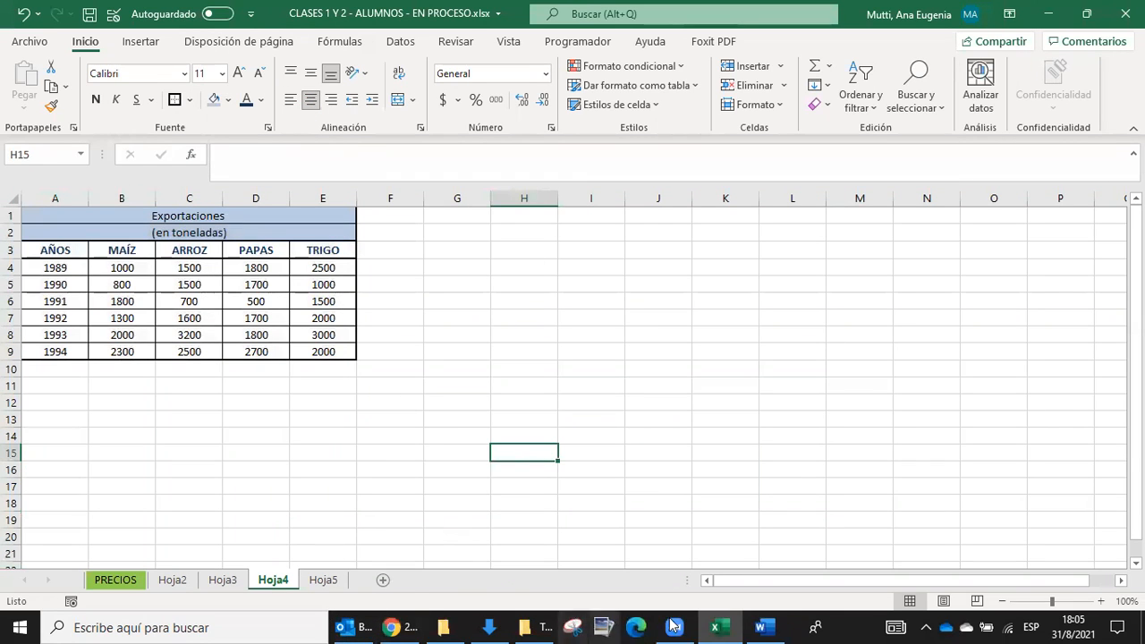
Step: Check exercise 4's 3D column chart instructions and the sample maize exports chart in the Word document
left_click(762, 625)
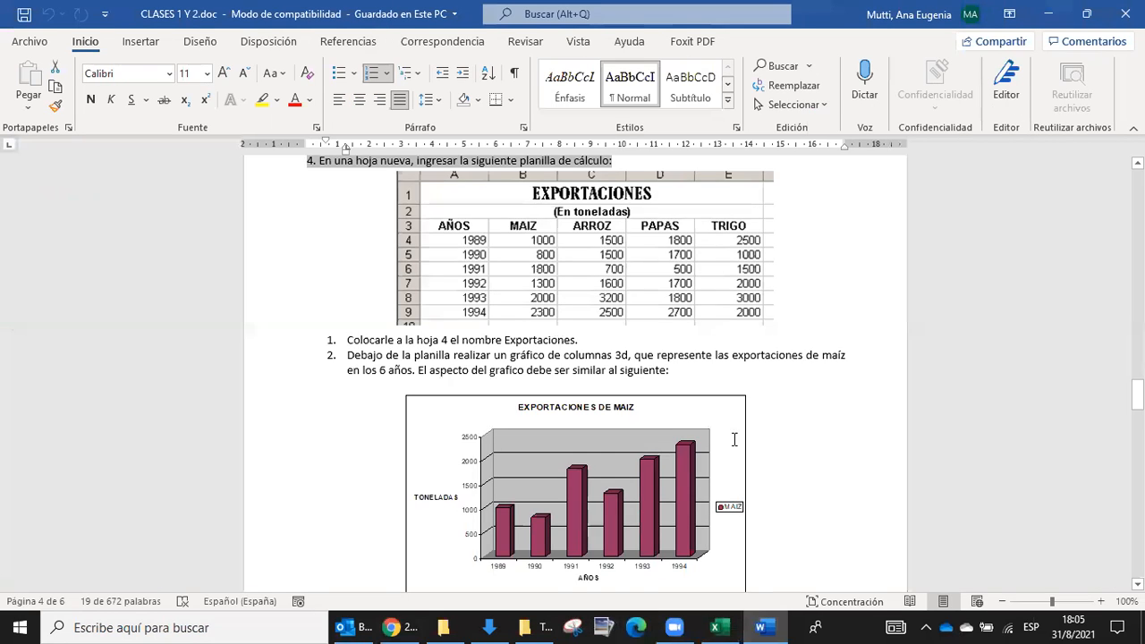
scroll(728, 447, "down", 2)
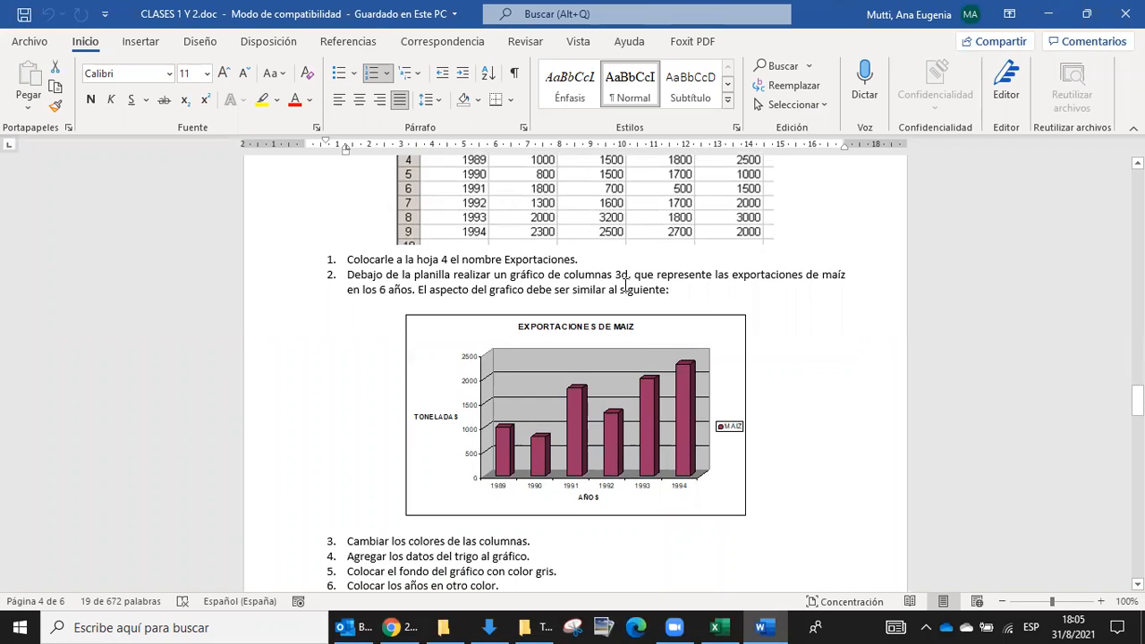
scroll(524, 298, "up", 6)
scroll(436, 356, "down", 6)
left_click(713, 625)
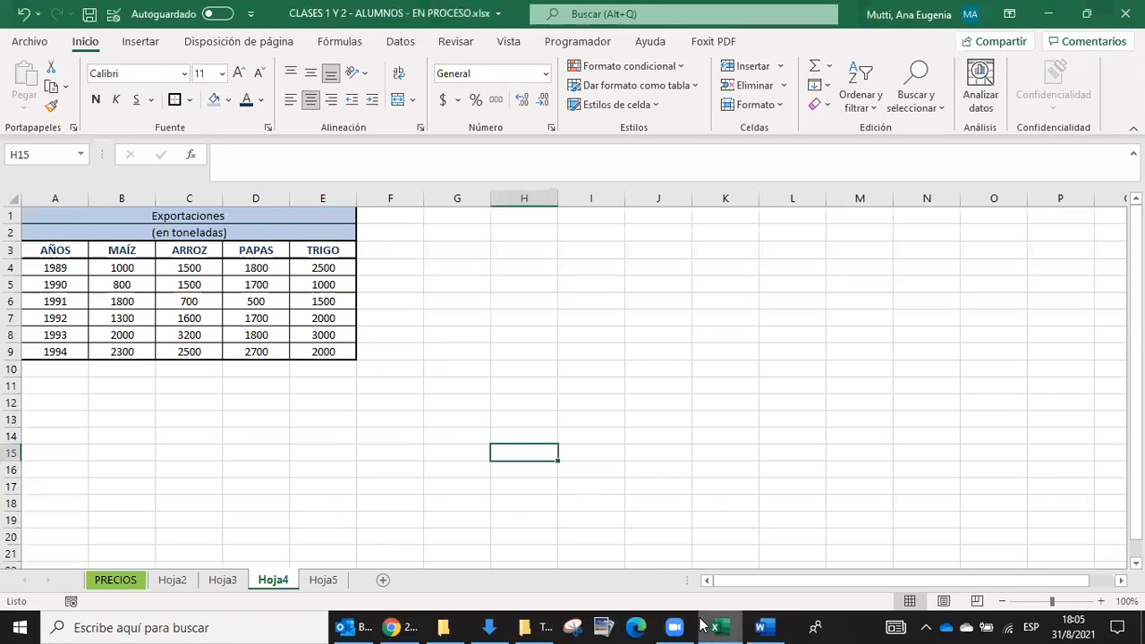
Step: Select the years and maize data in A3:B9 and recheck the sample maize exports chart in the Word document
left_click(659, 364)
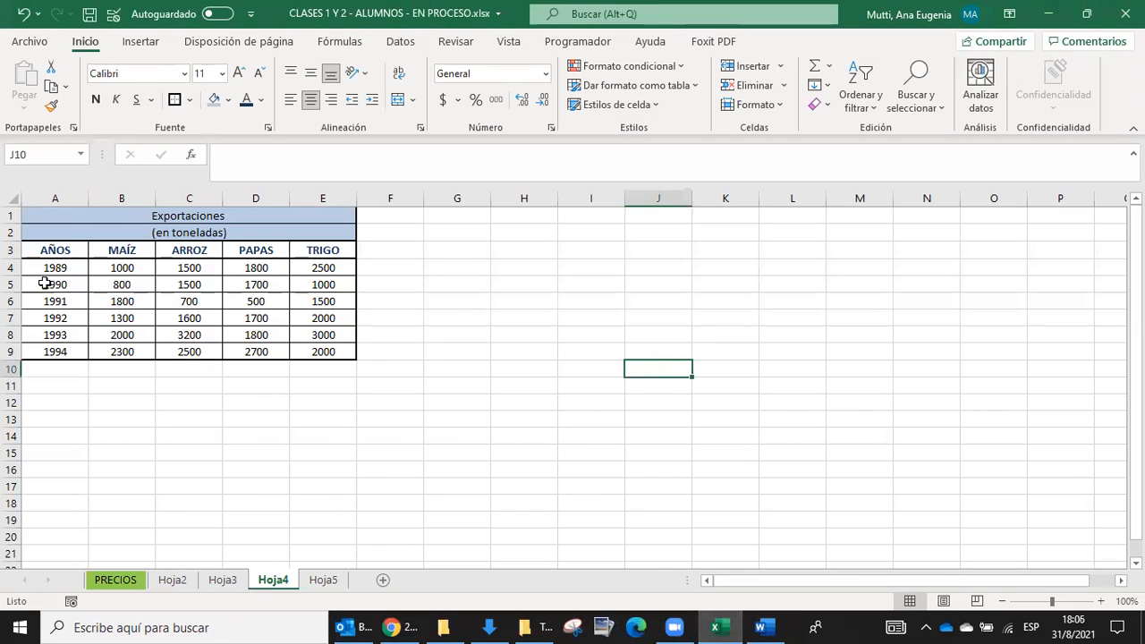
left_click_drag(54, 251, 125, 352)
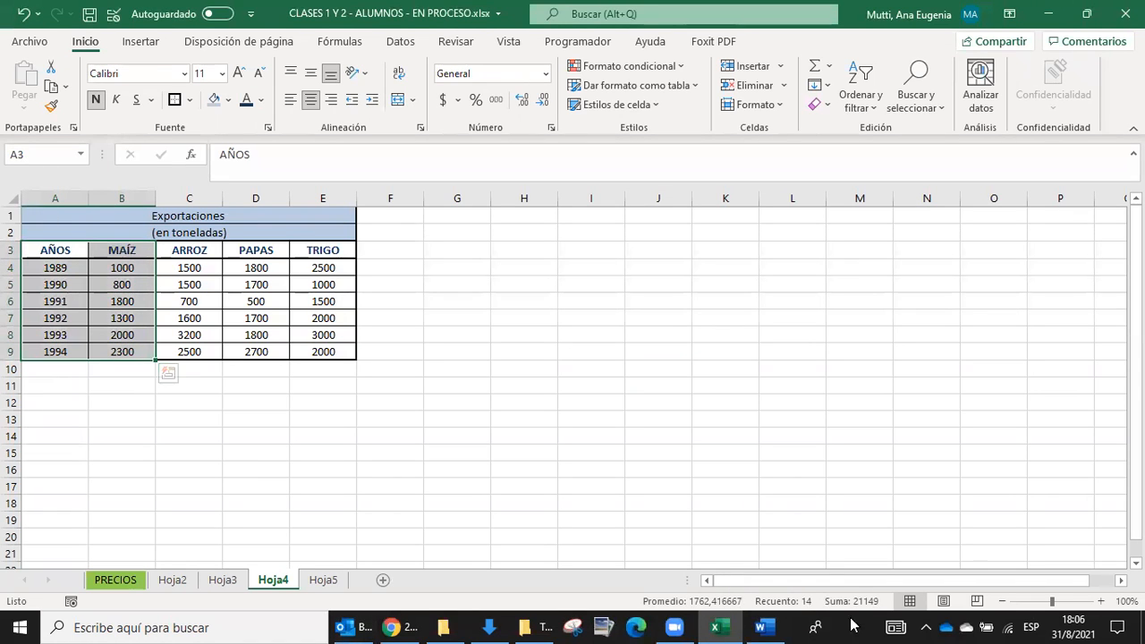
left_click(761, 627)
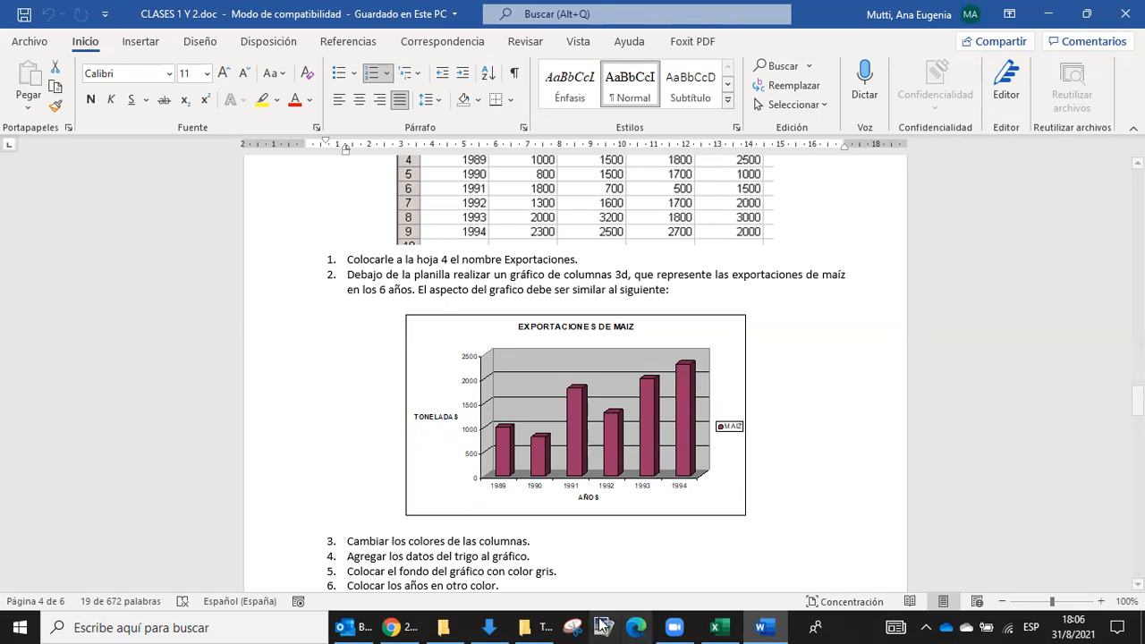
left_click(720, 623)
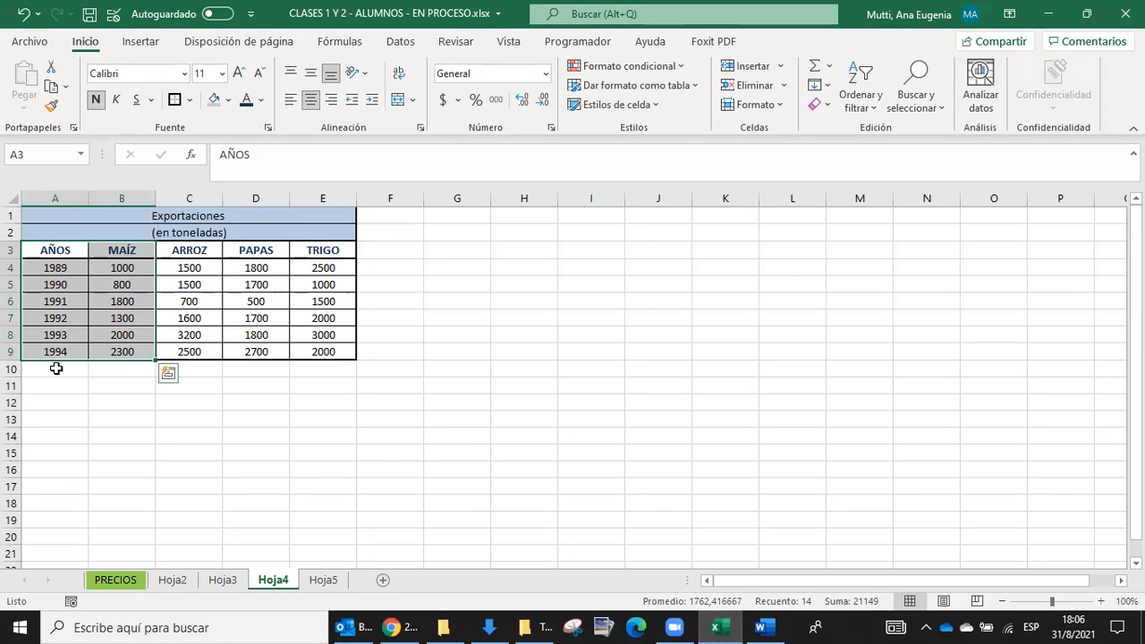
Step: Preview the 3D column chart types for A3:B9 and insert a 2D clustered column chart
left_click(139, 41)
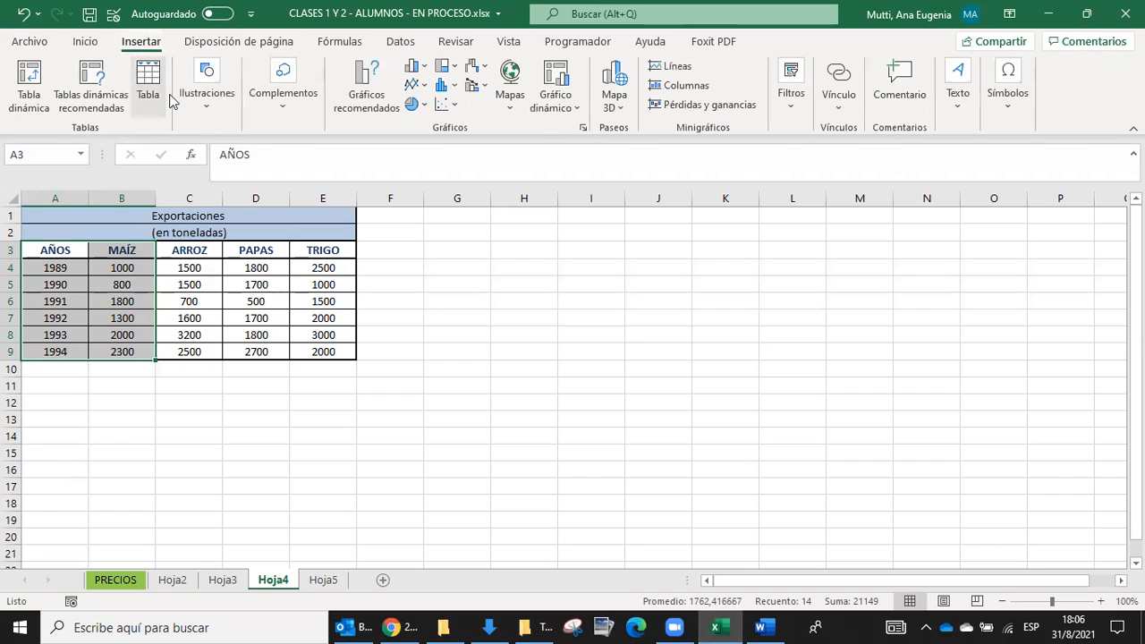
left_click(369, 87)
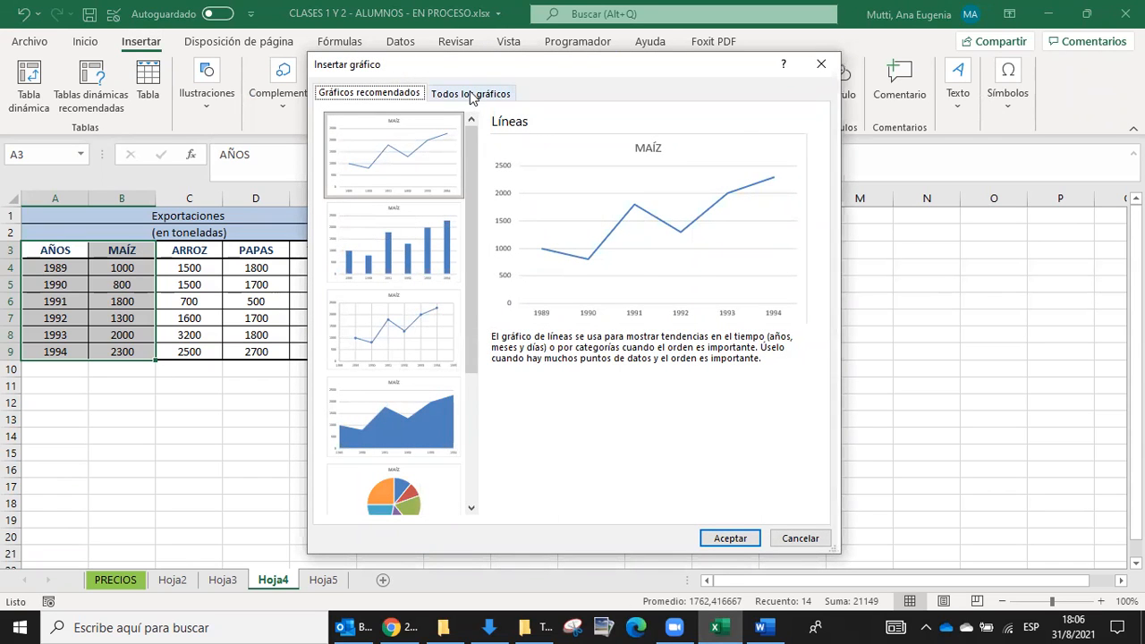
left_click(471, 94)
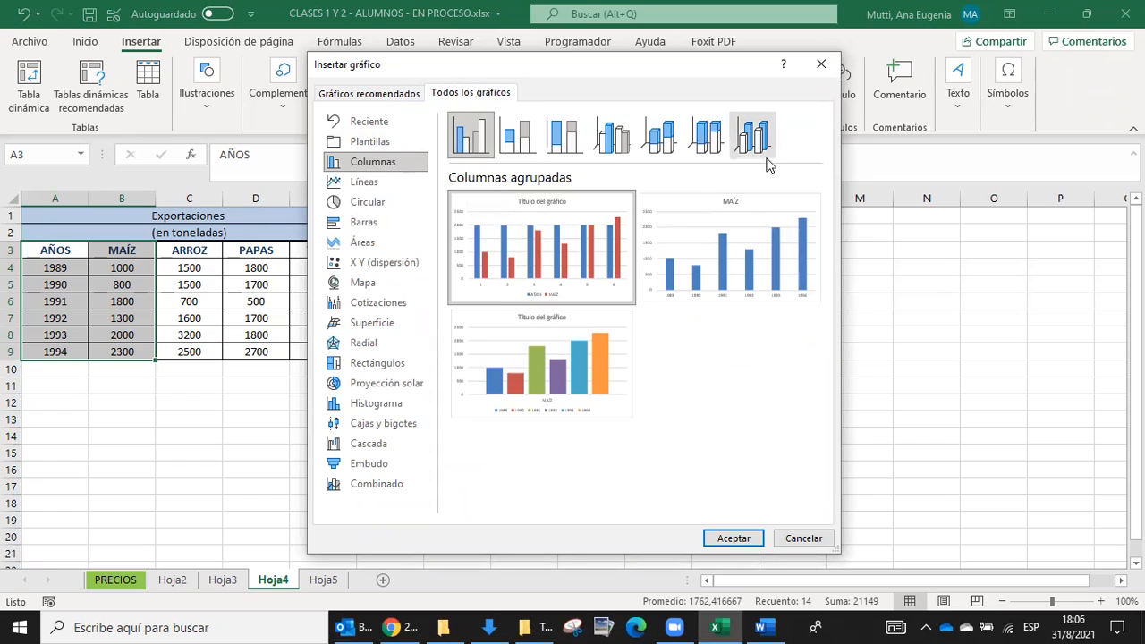
left_click(677, 146)
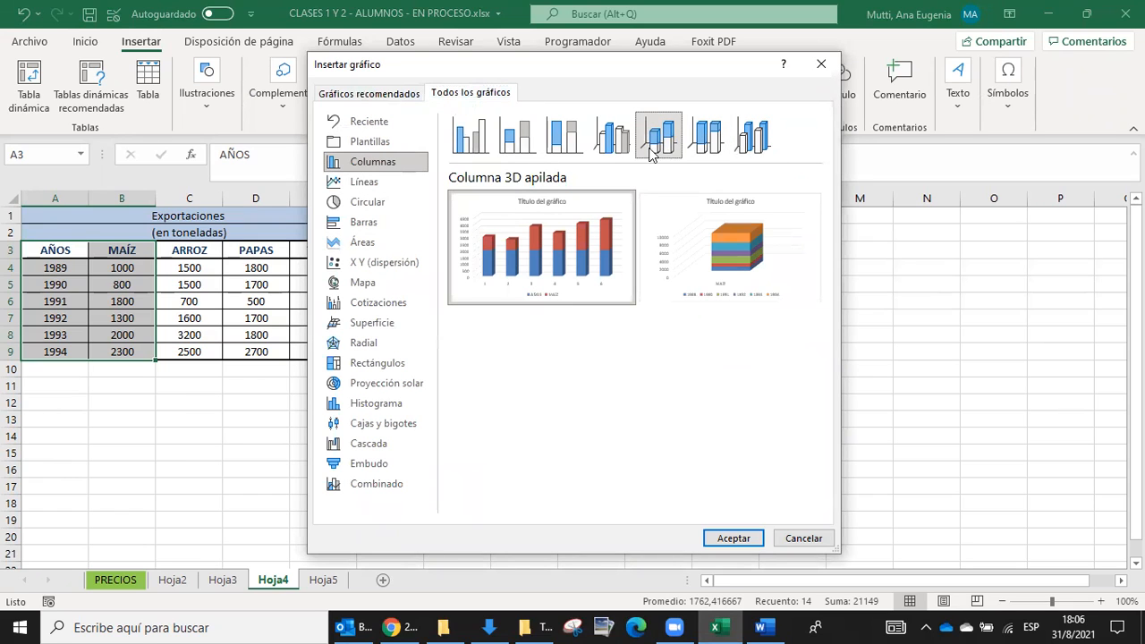
left_click(614, 143)
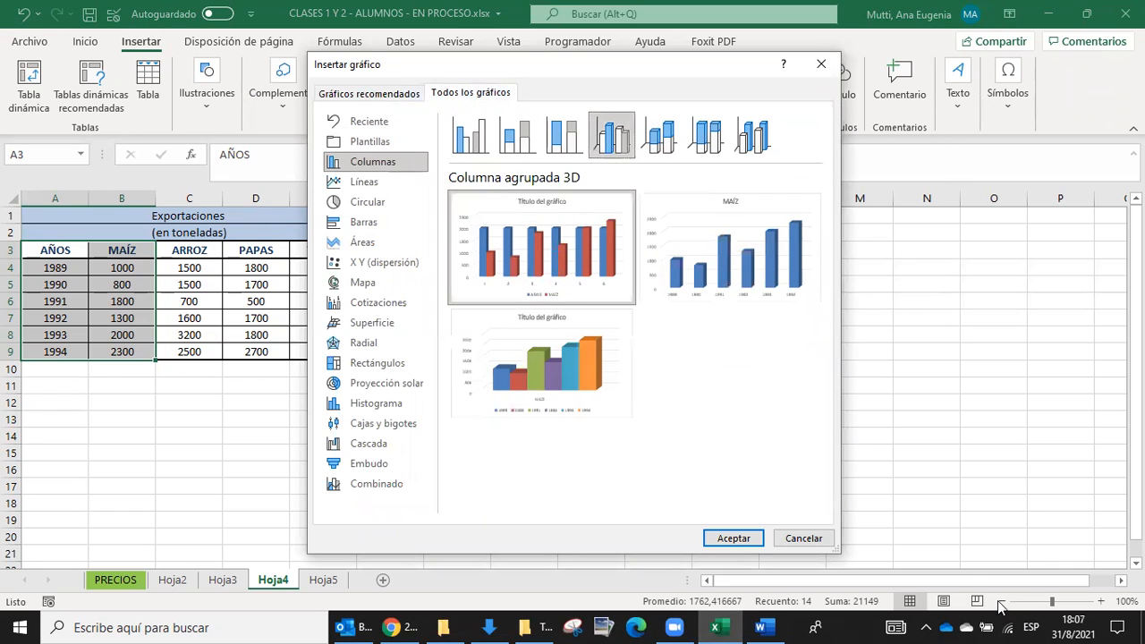
left_click(752, 144)
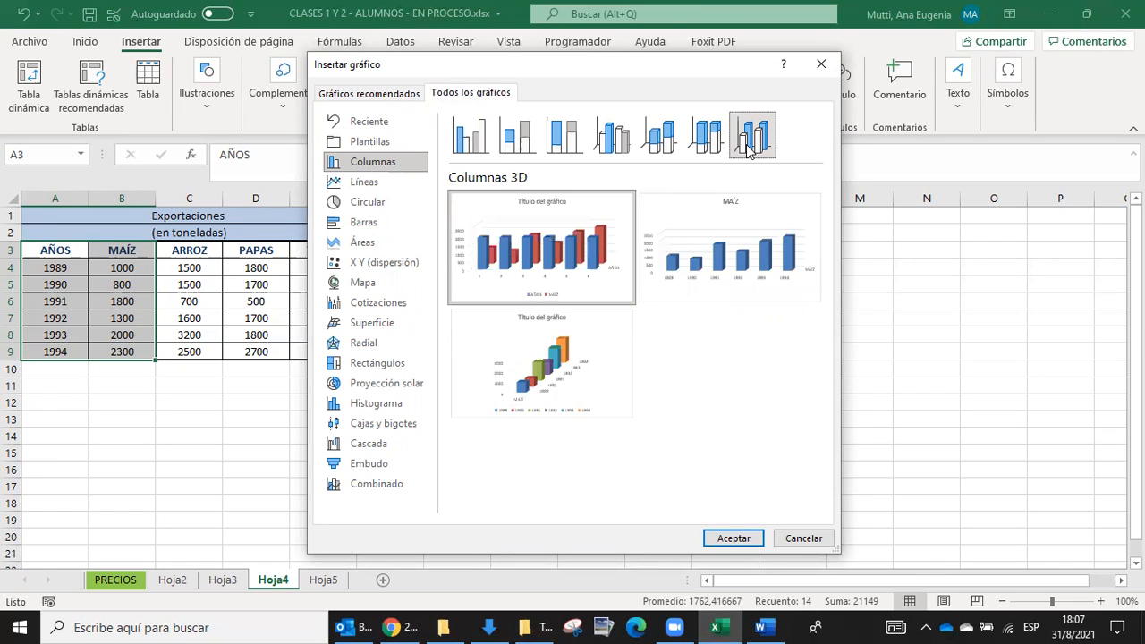
left_click(471, 136)
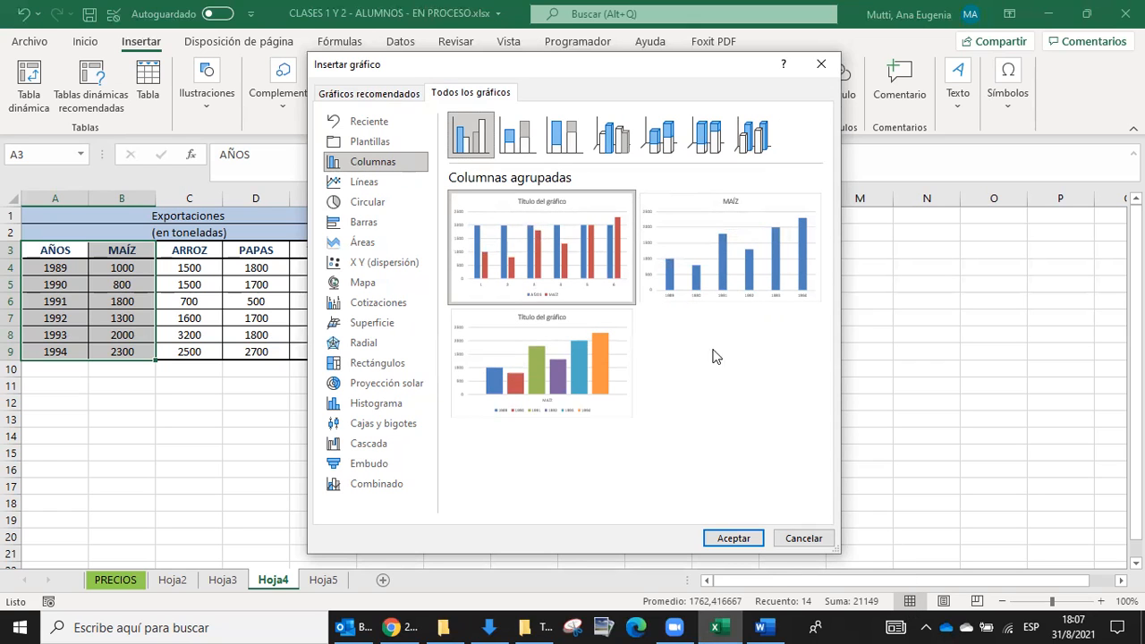
left_click(741, 540)
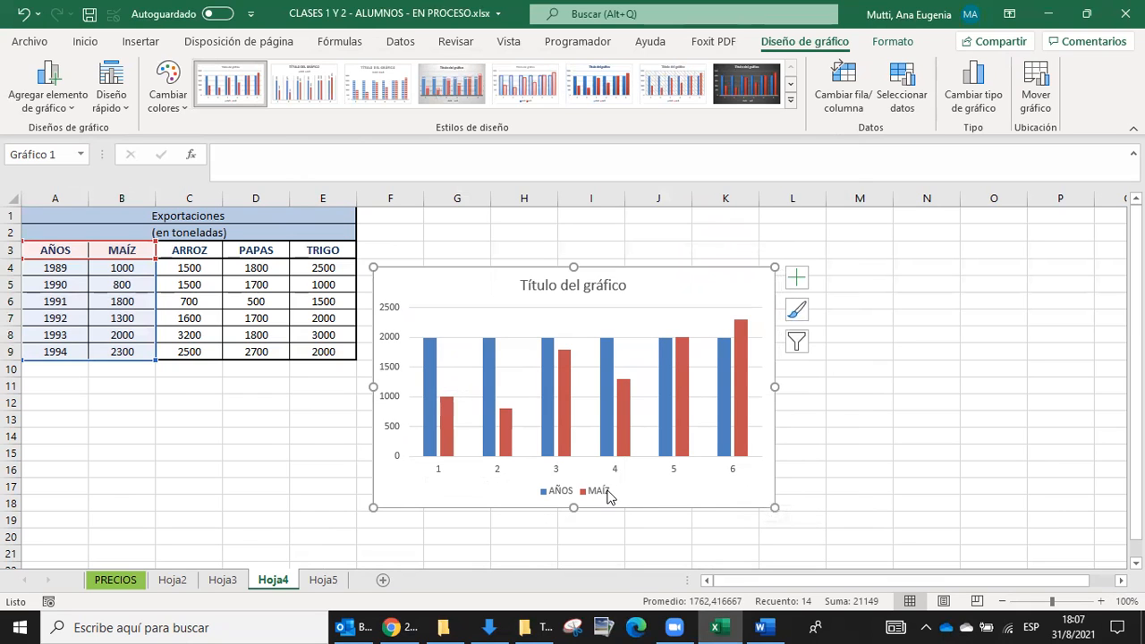
Step: Compare the chart with the Word sample, and remove the AÑOS series from the Excel chart's data source
left_click(760, 627)
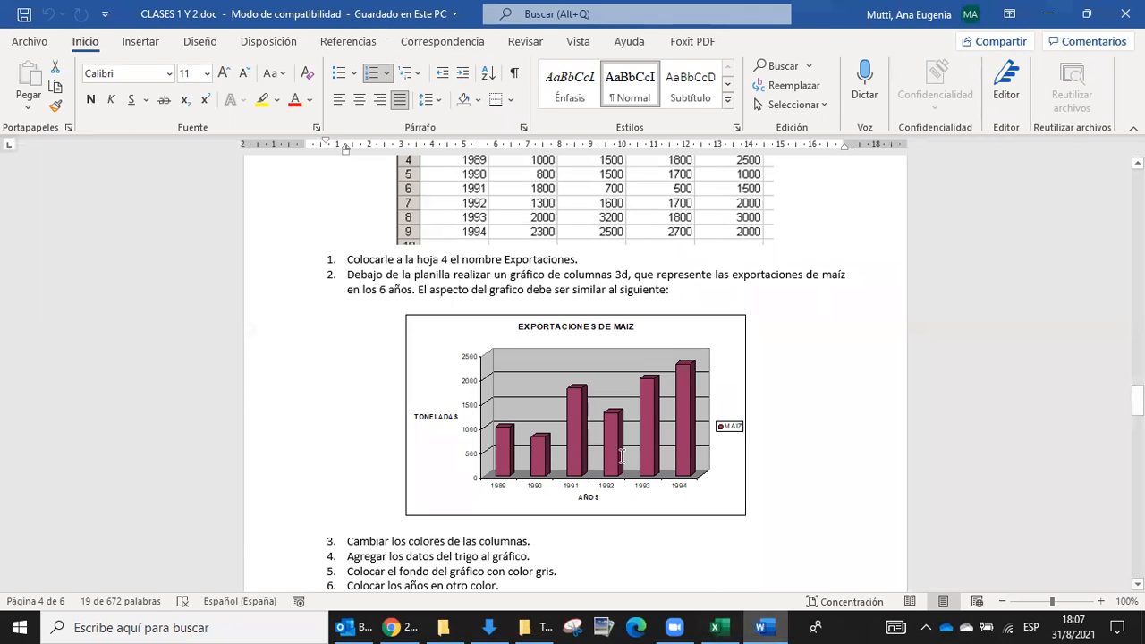
left_click(720, 626)
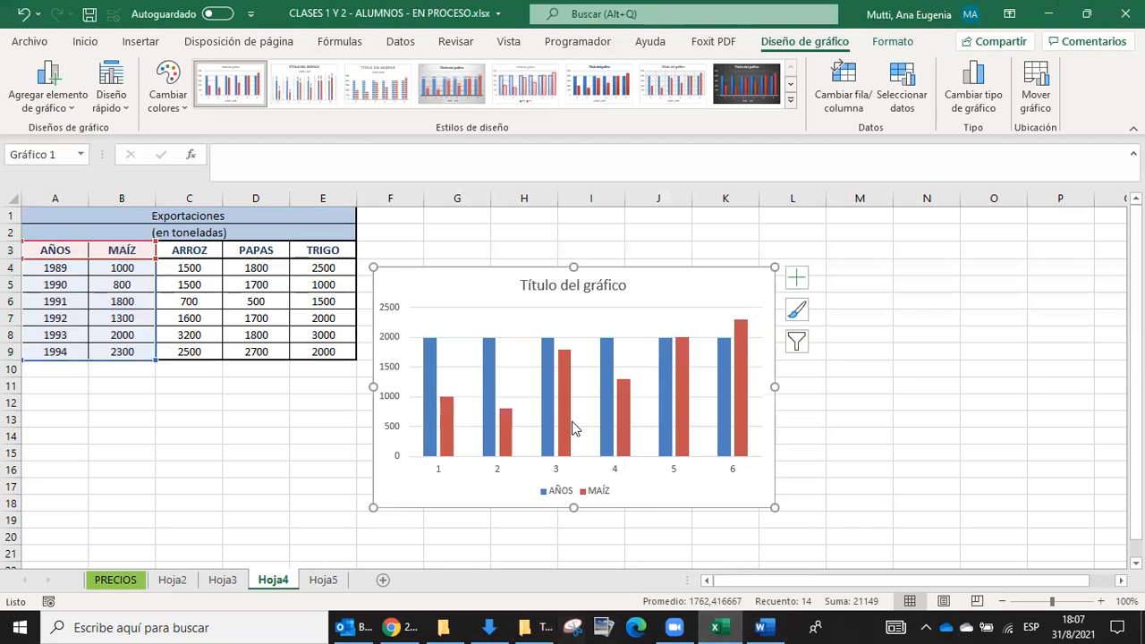
left_click(631, 323)
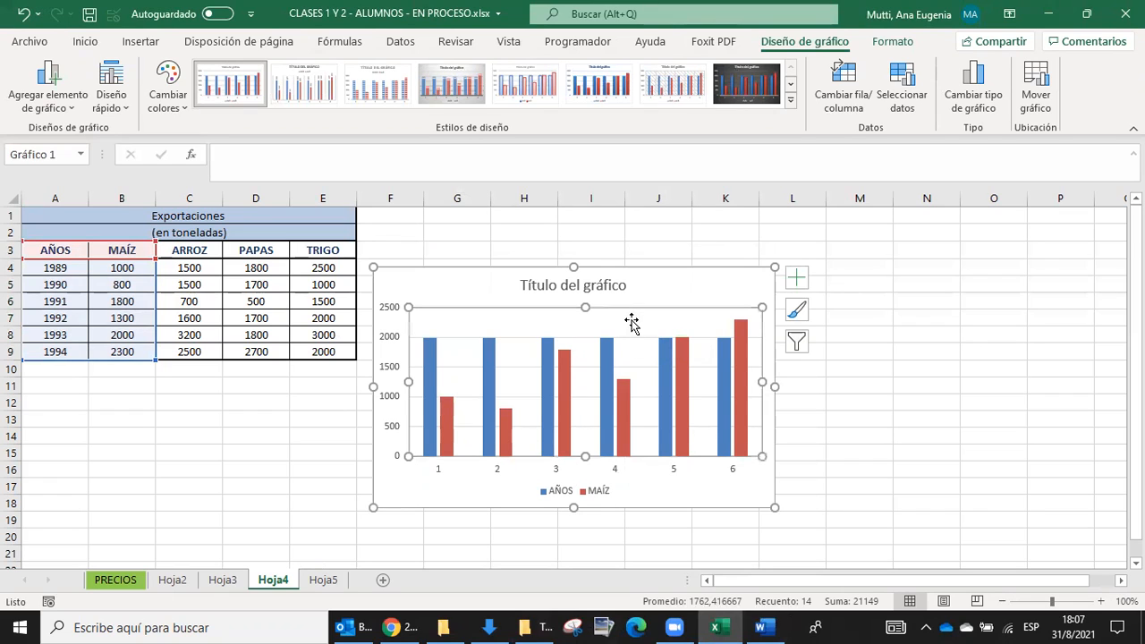
right_click(594, 383)
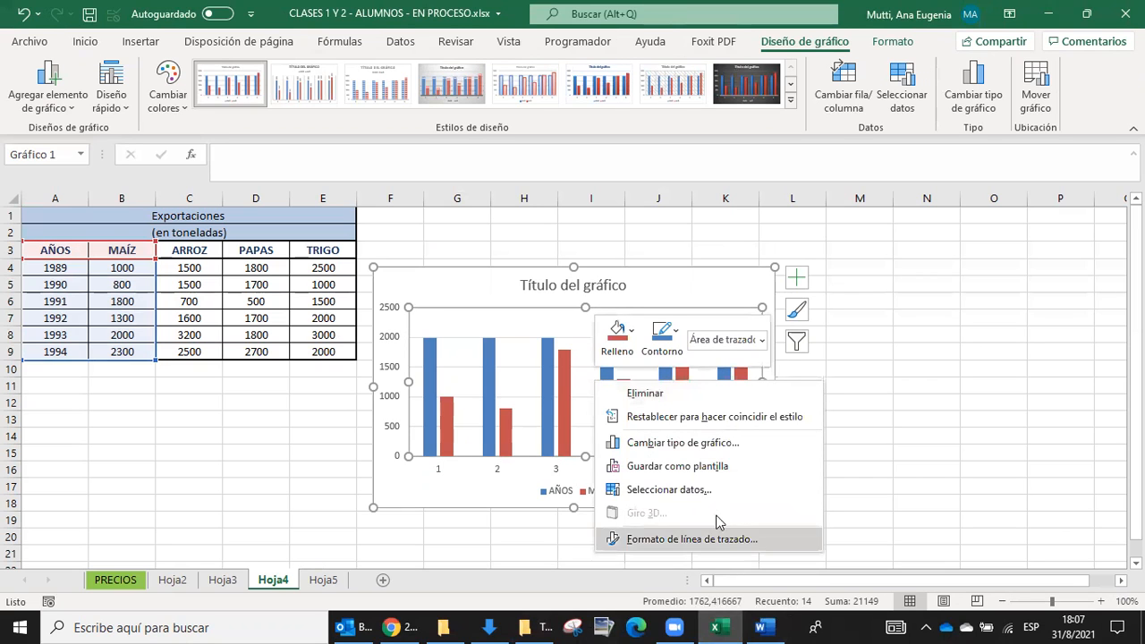
left_click(666, 489)
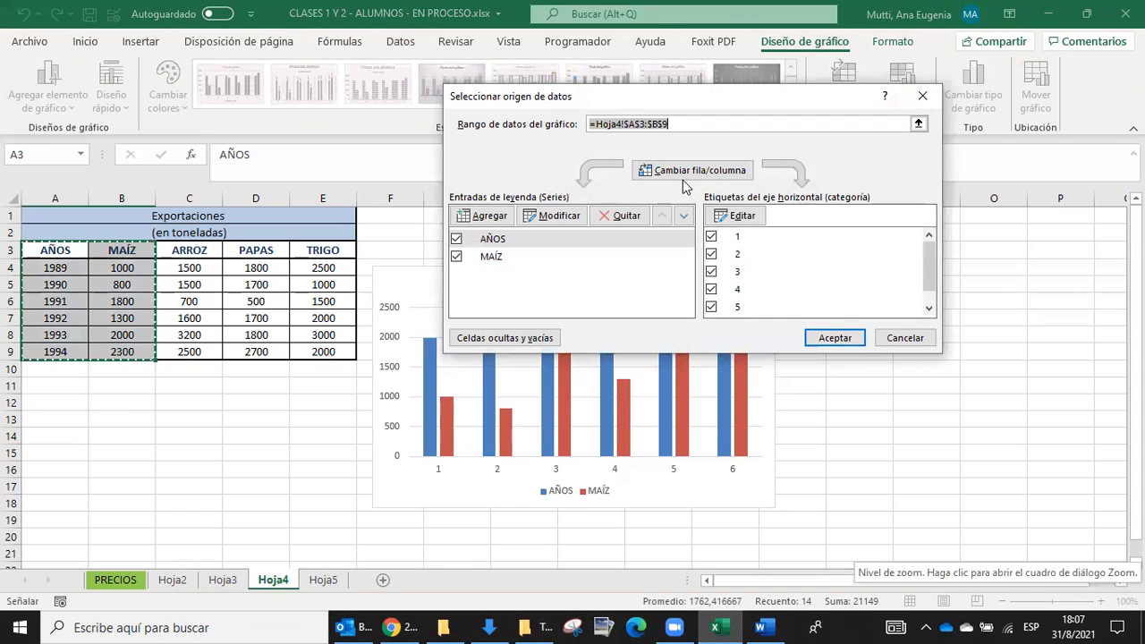
left_click(456, 238)
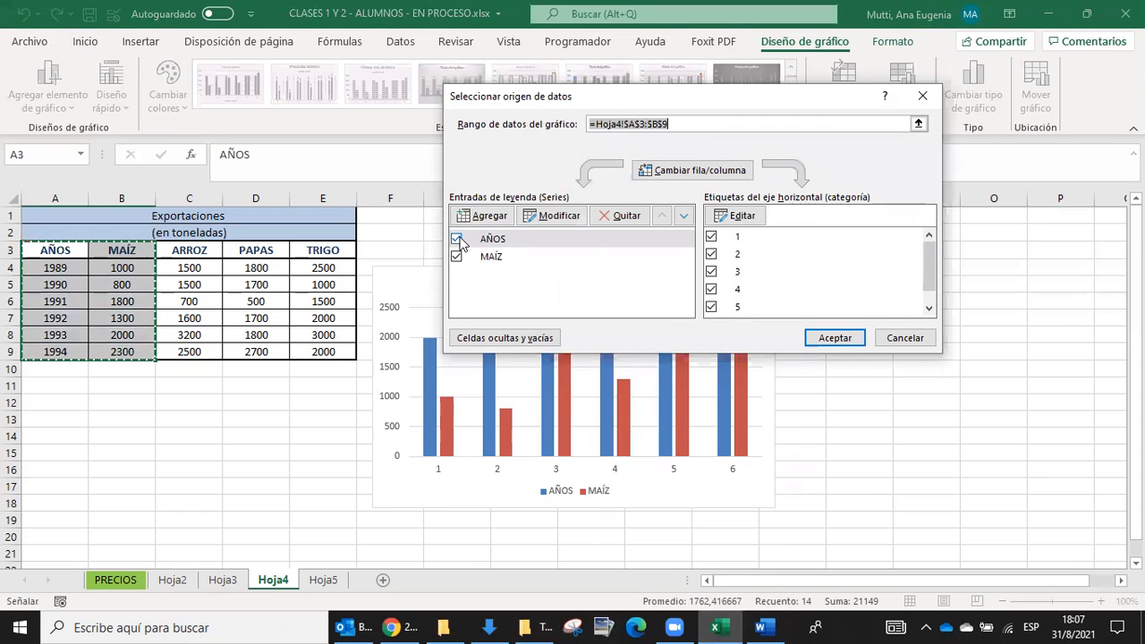
left_click(623, 215)
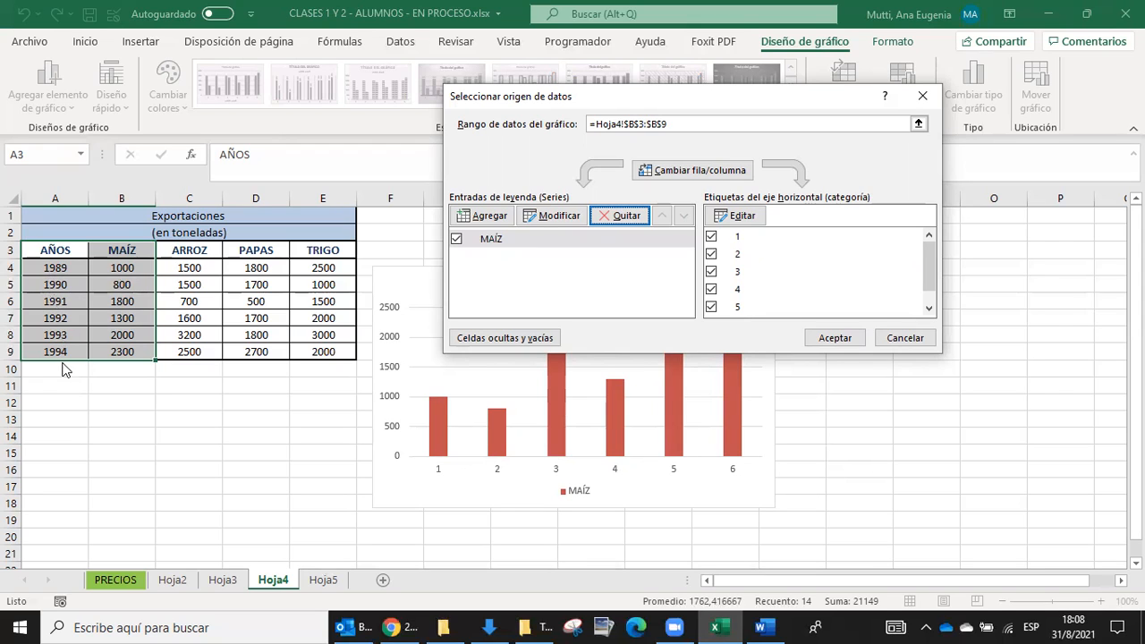
left_click(505, 240)
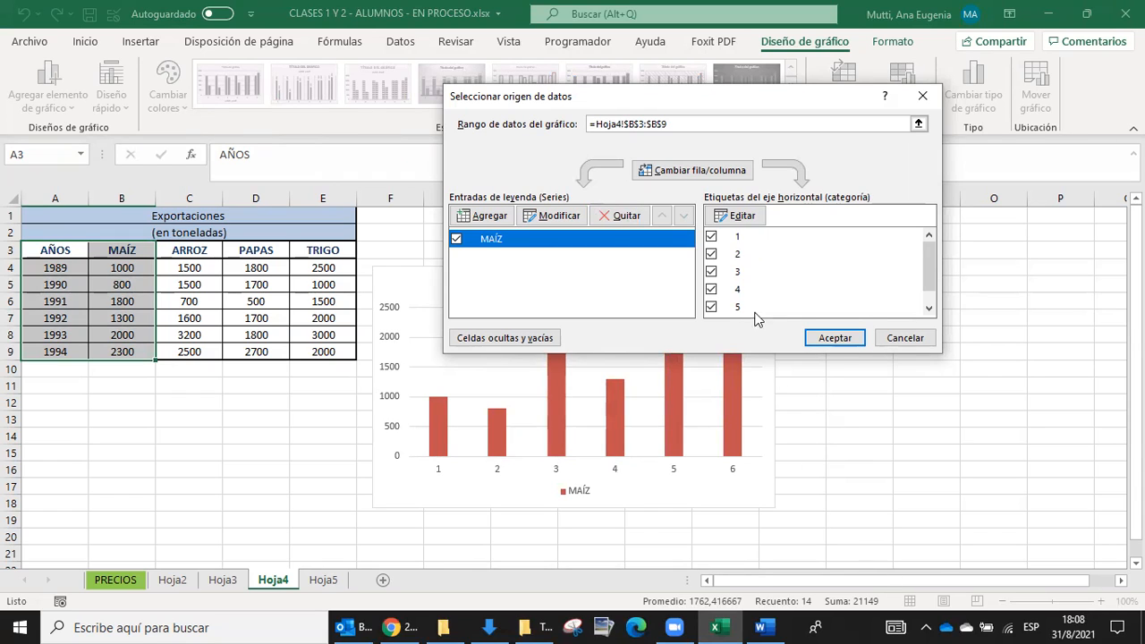
Step: Set the chart's horizontal axis labels to the years in A4:A9 and accept the data source changes
left_click(741, 215)
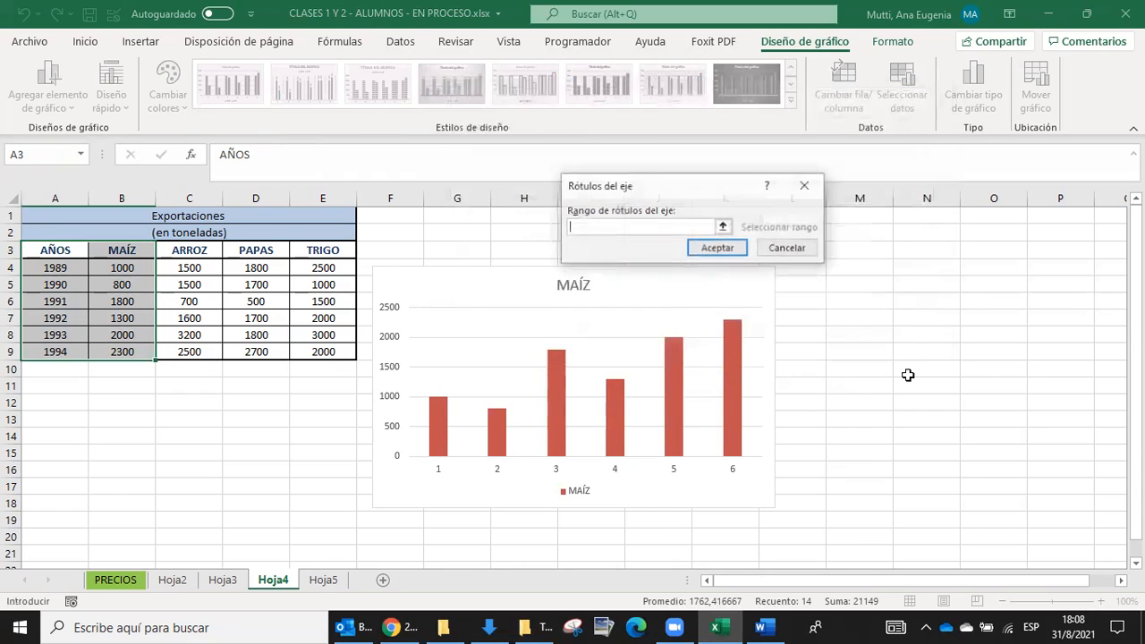
left_click(605, 227)
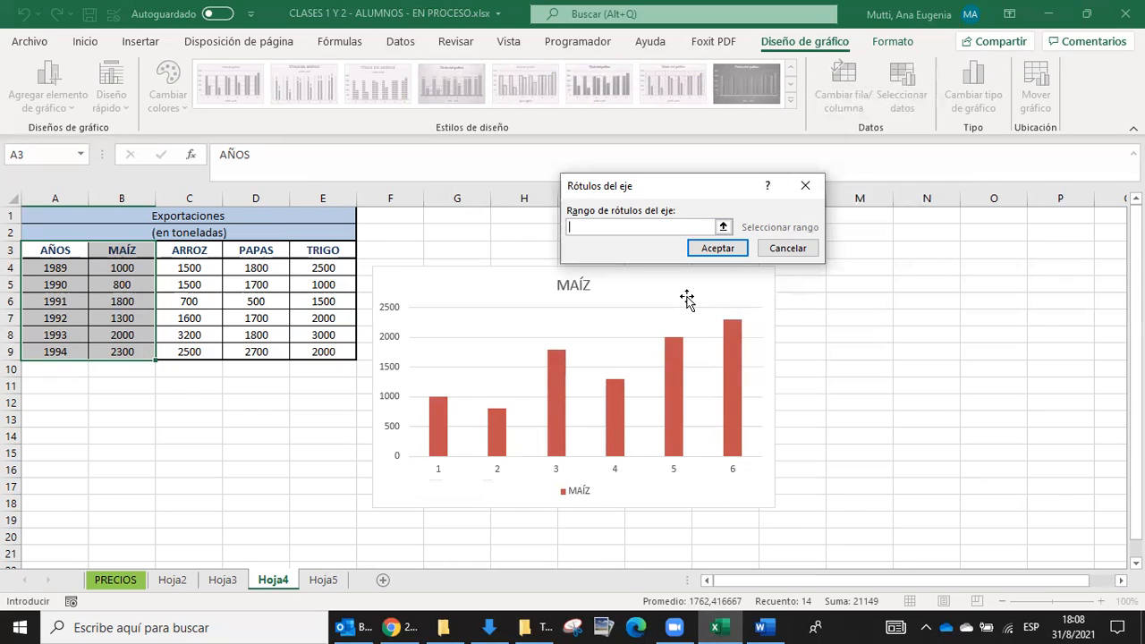
left_click(723, 228)
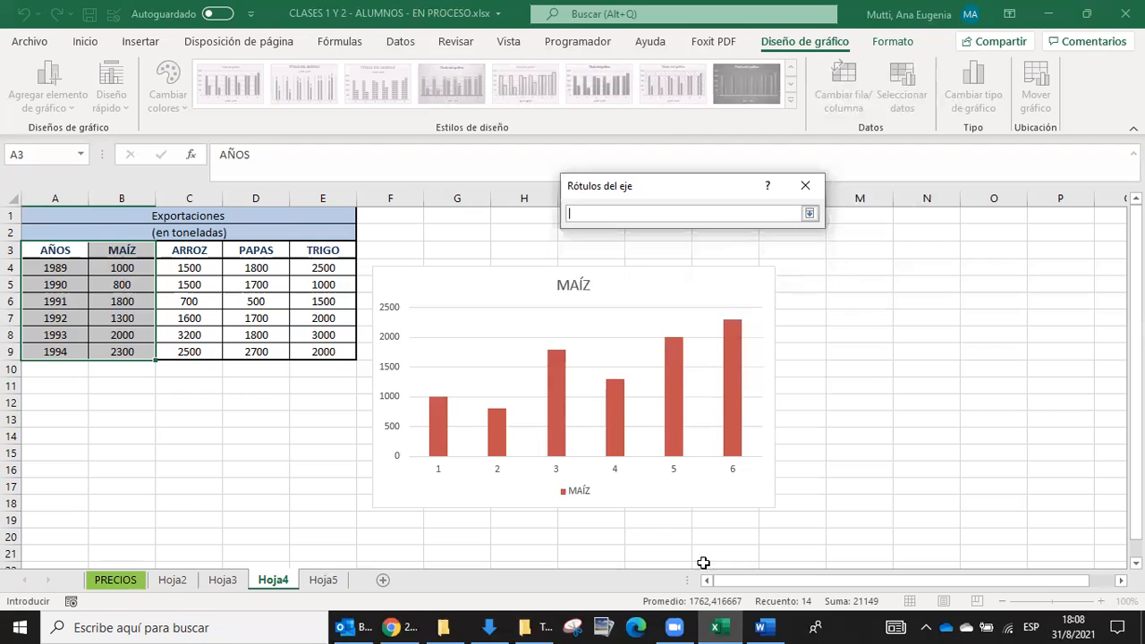
left_click_drag(64, 267, 51, 355)
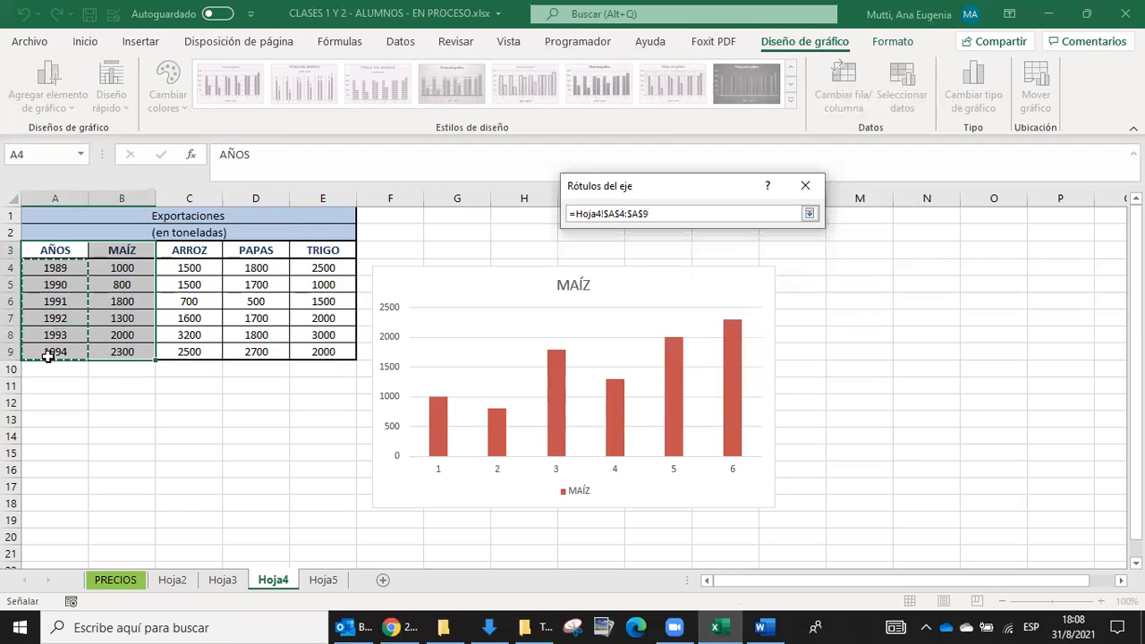
left_click(809, 214)
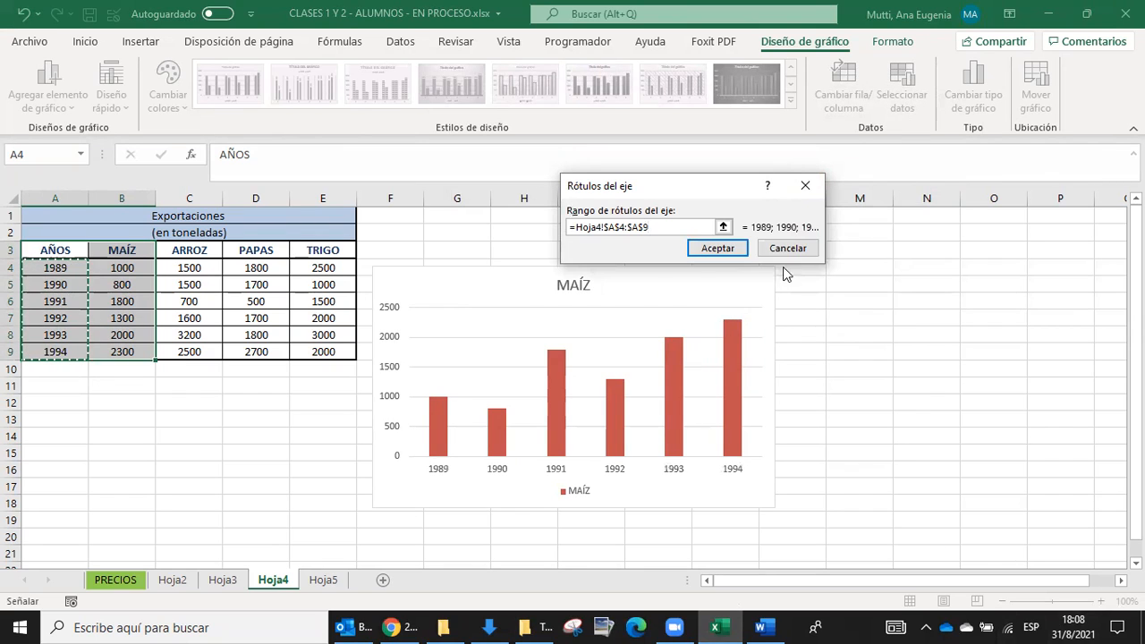
left_click(713, 249)
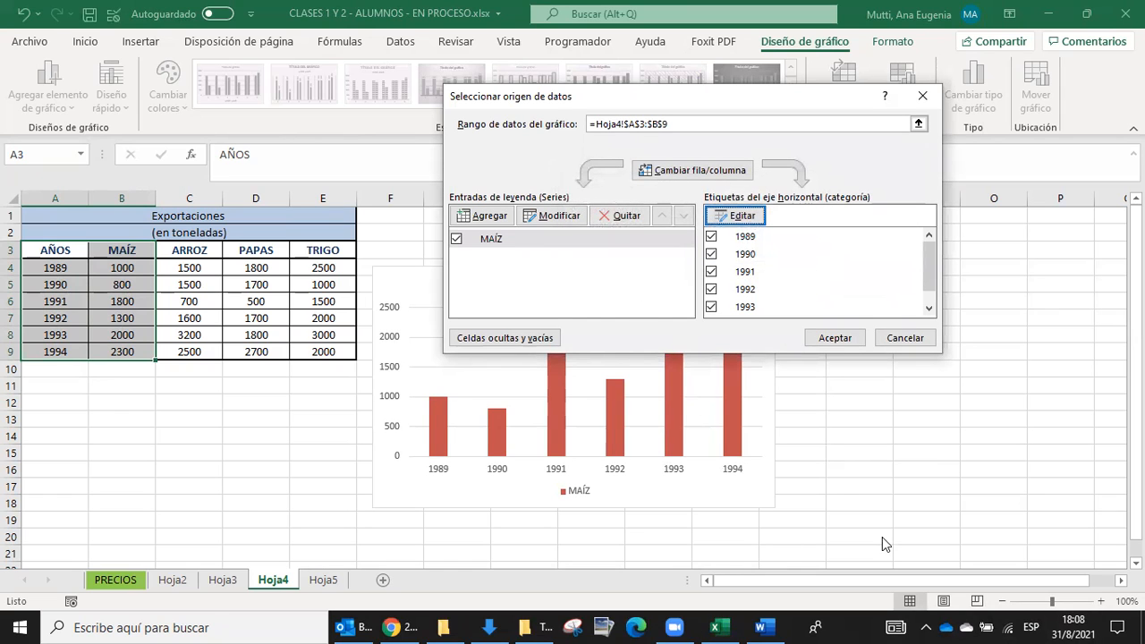
left_click(838, 337)
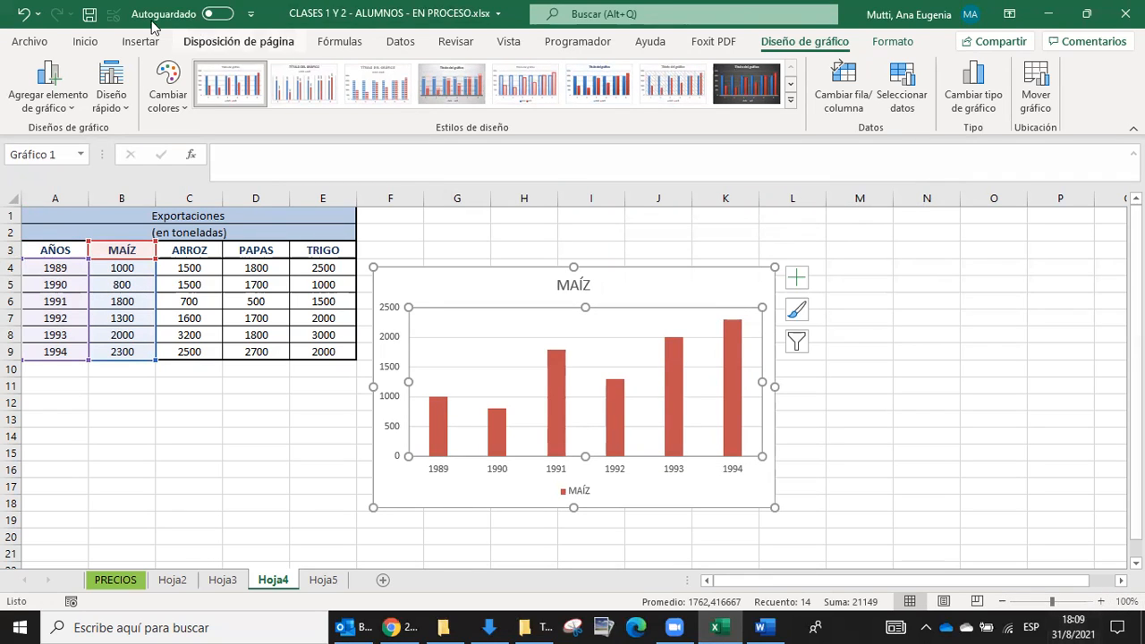
Step: Undo the data source changes and the insertion of the 2D column chart
left_click(26, 15)
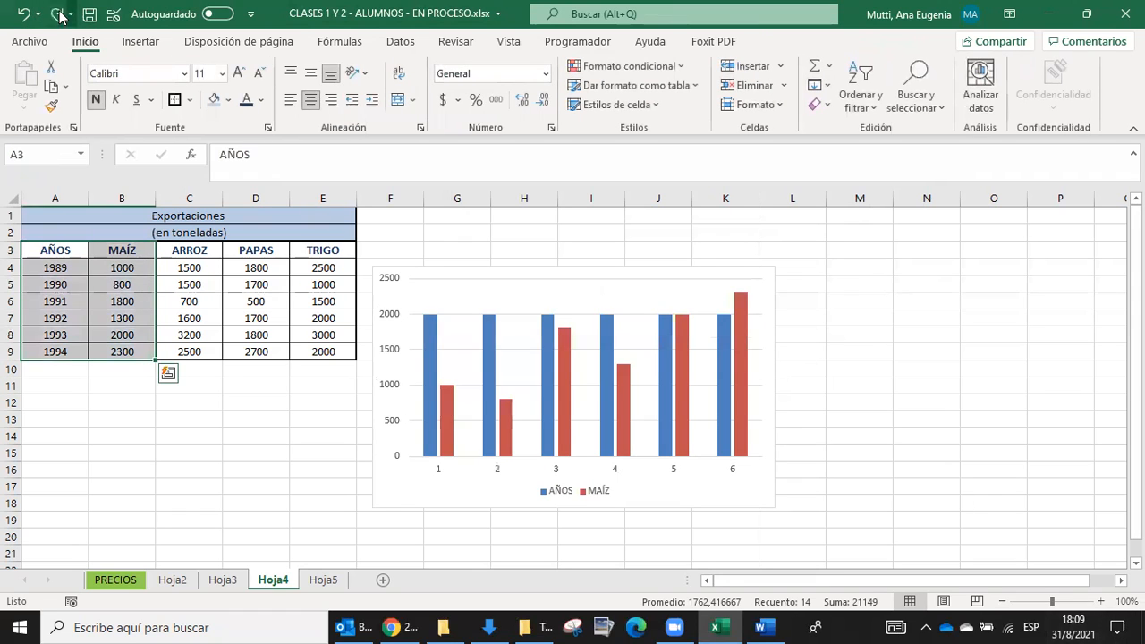
left_click(26, 15)
left_click(992, 437)
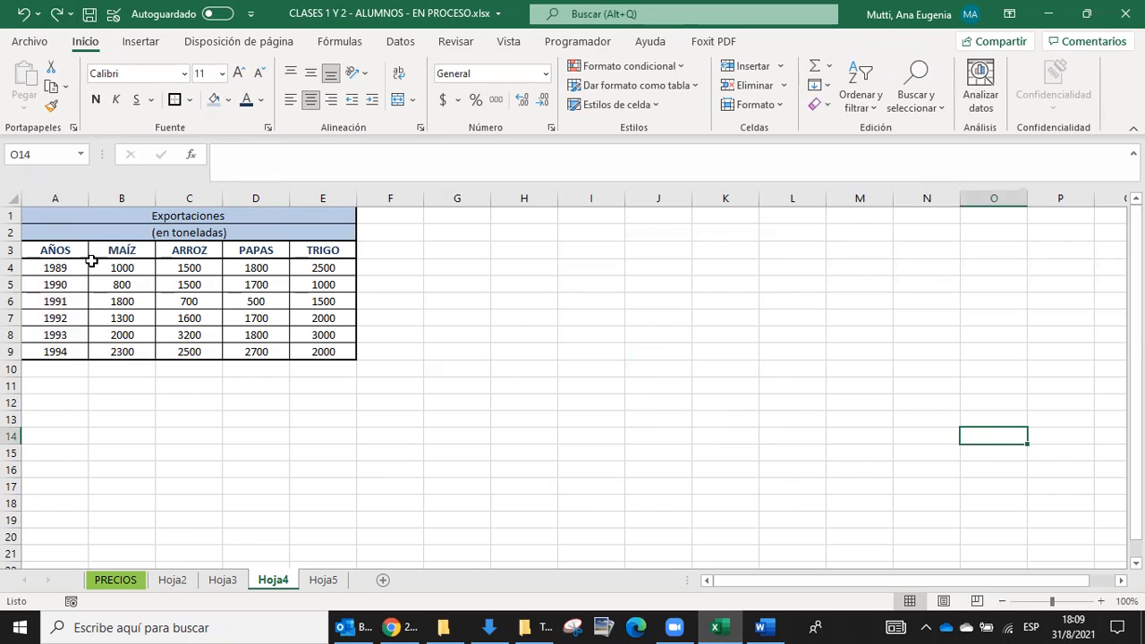
Step: Insert a 3D clustered column chart from the years and maize data in A3:B9
left_click_drag(72, 250, 122, 351)
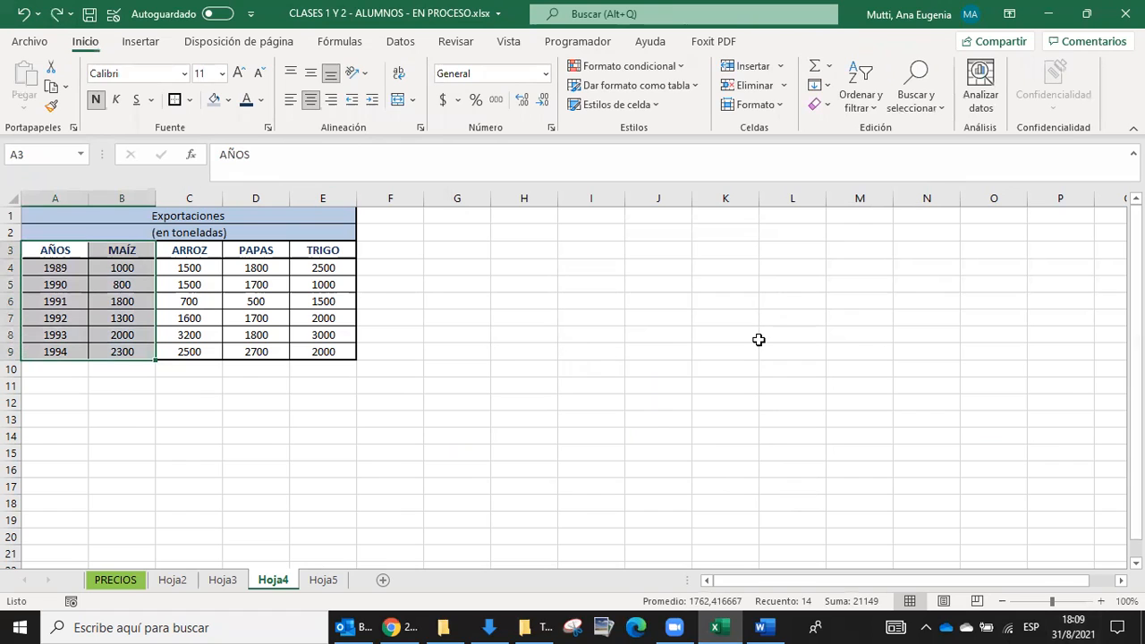
left_click(143, 40)
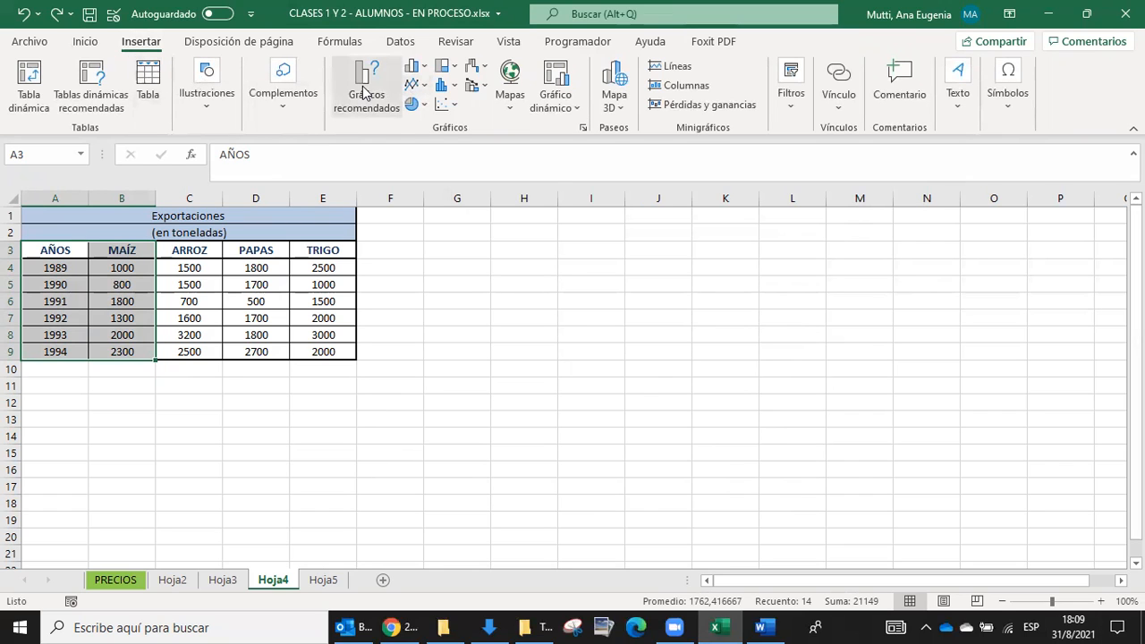
left_click(423, 71)
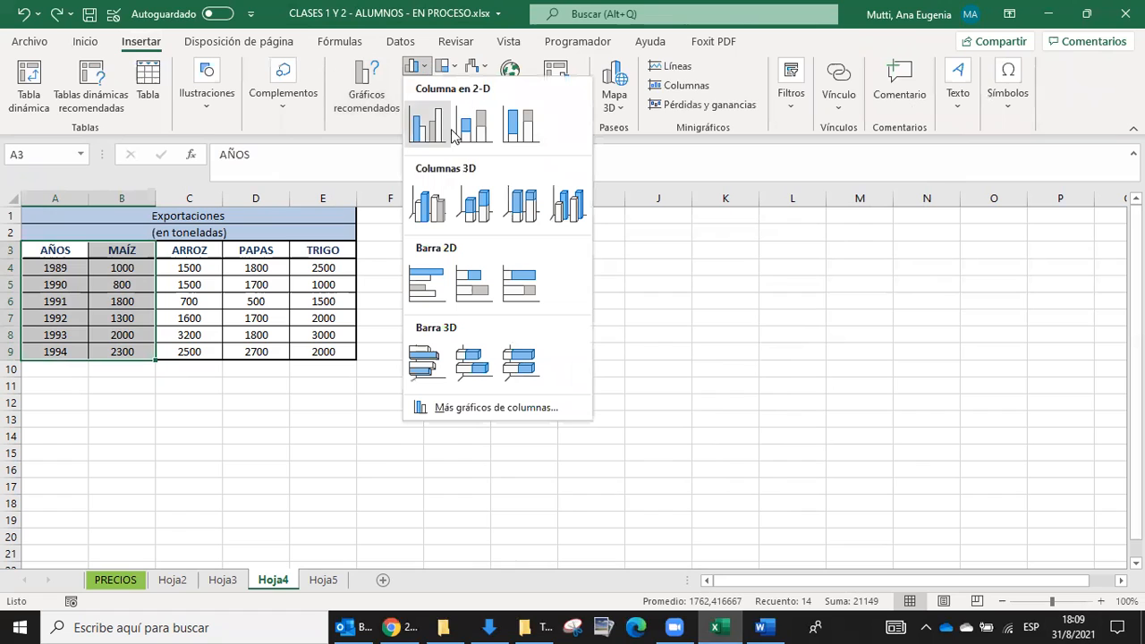
left_click(429, 201)
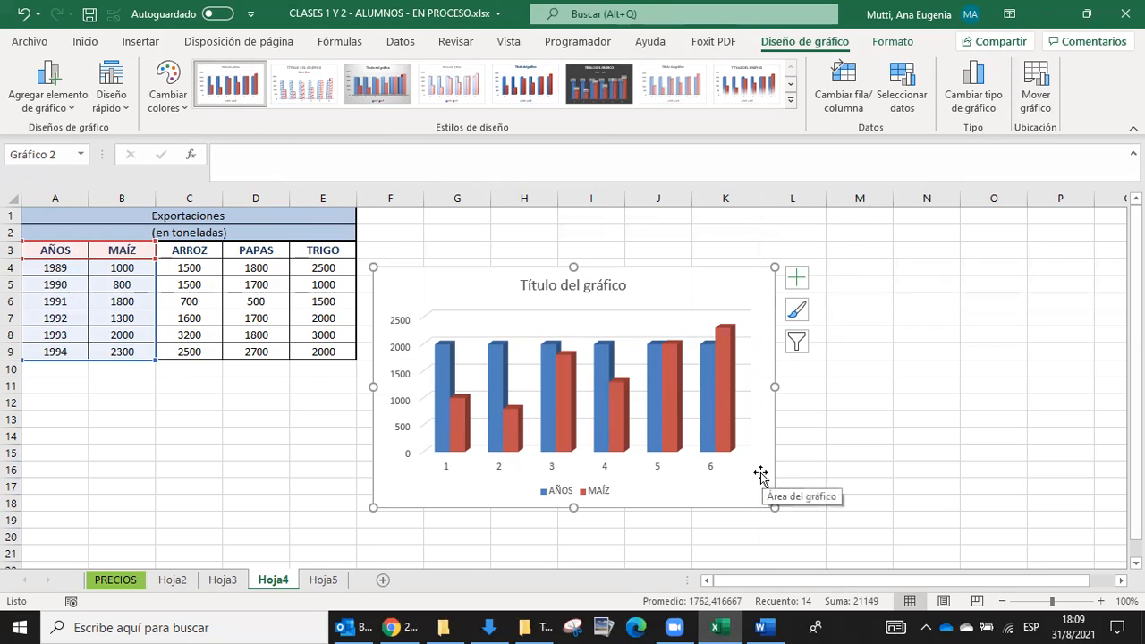
right_click(629, 352)
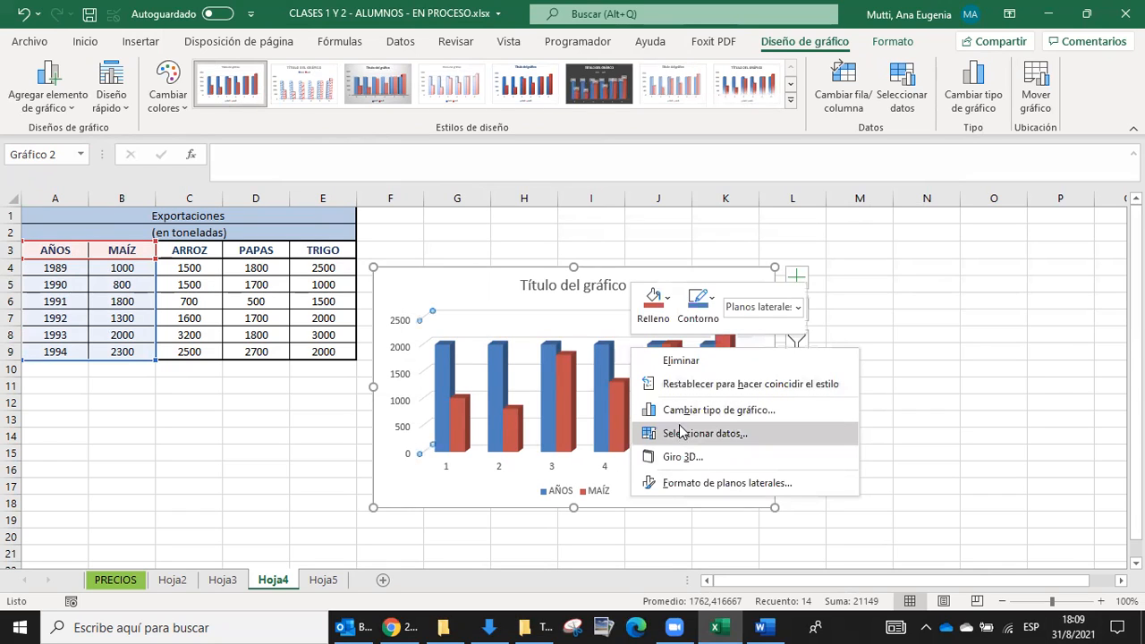
left_click(507, 323)
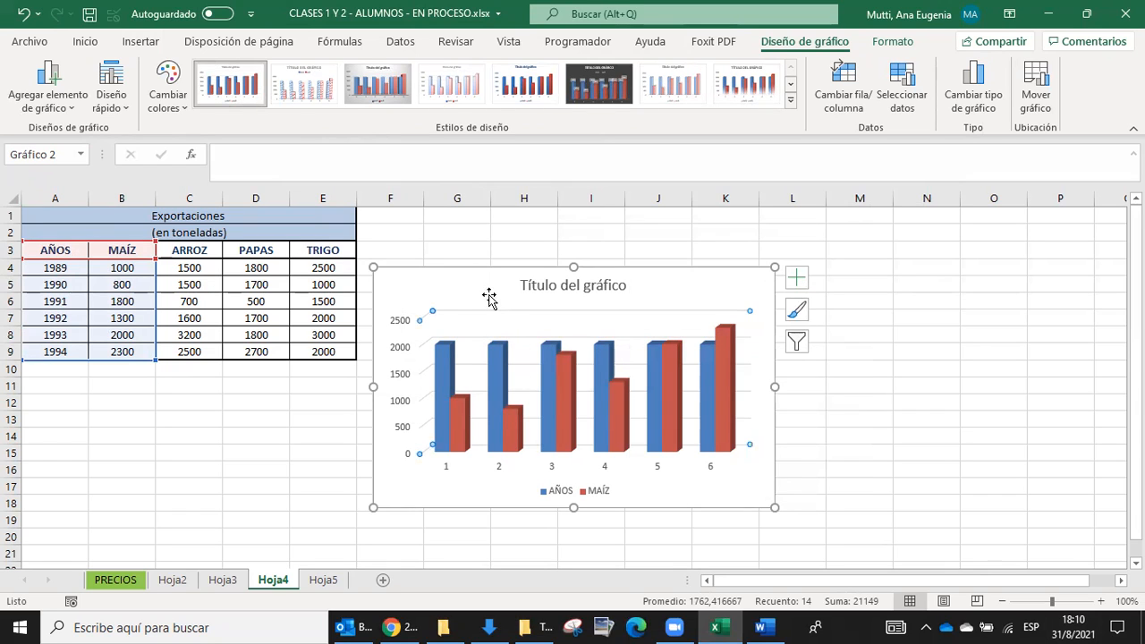
left_click(705, 374)
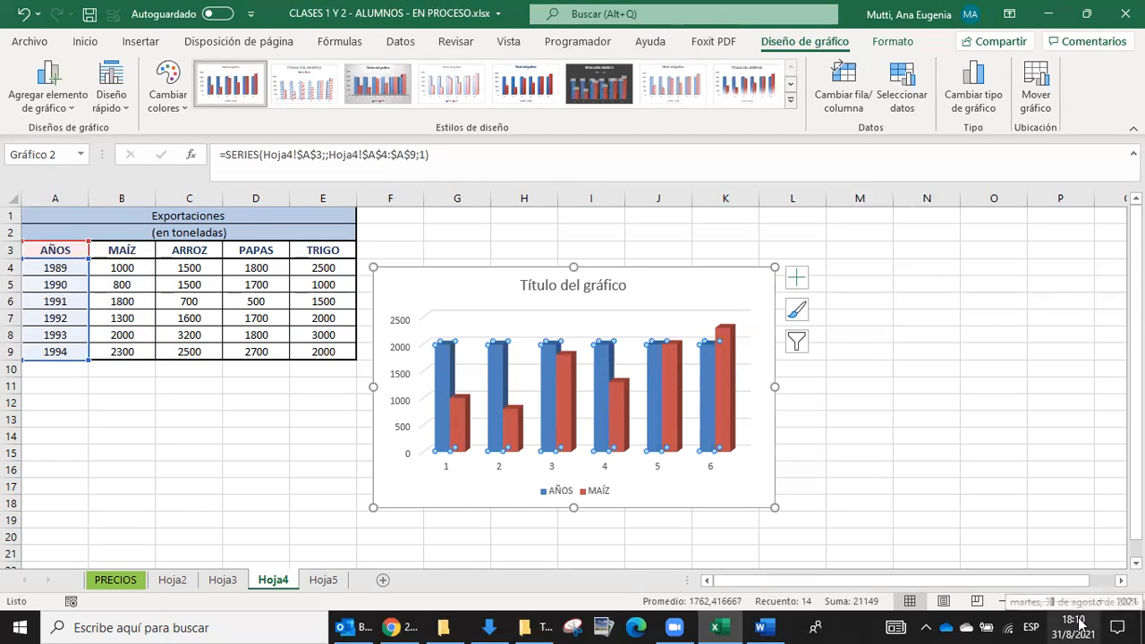
right_click(702, 381)
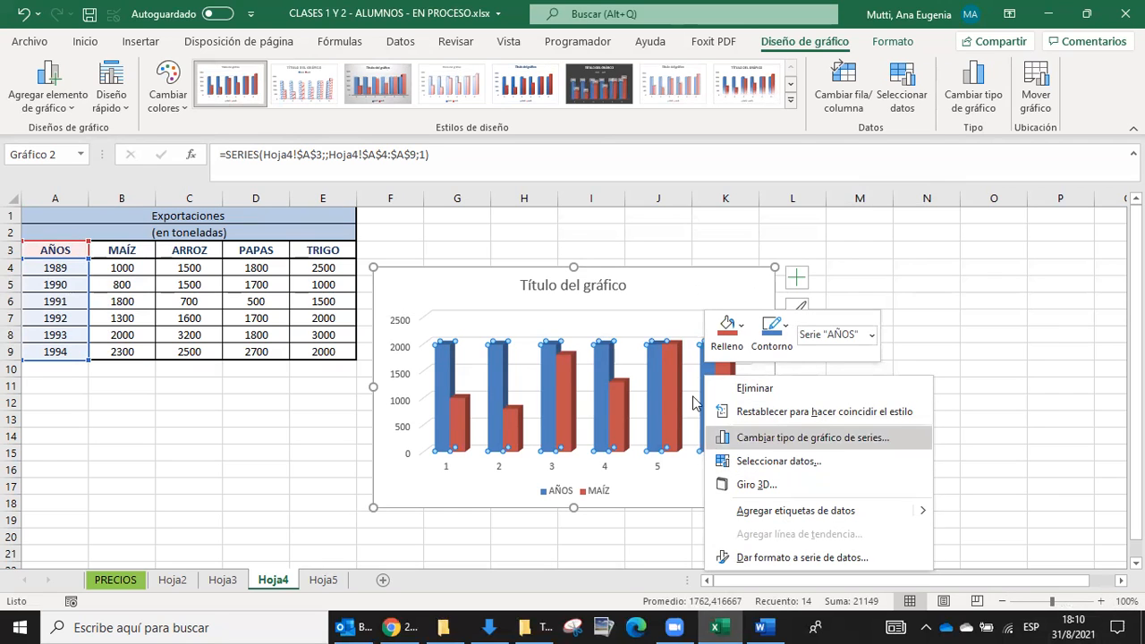
left_click(659, 329)
left_click(657, 329)
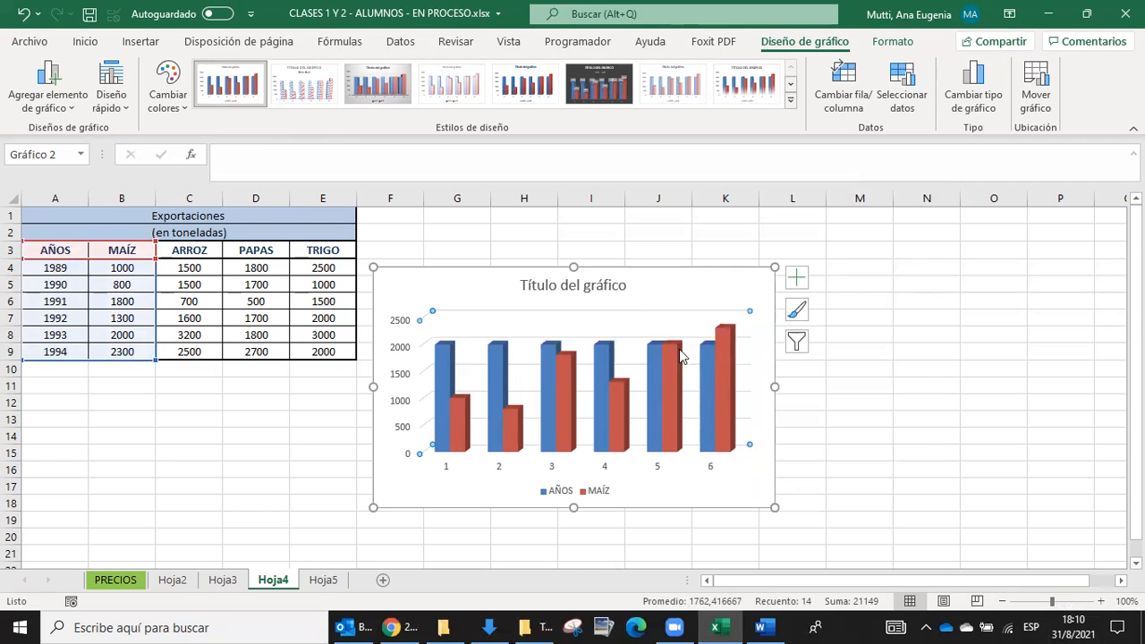
Step: Remove the AÑOS series from the 3D column chart's data source, keeping the MAÍZ series enabled
right_click(670, 321)
left_click(742, 403)
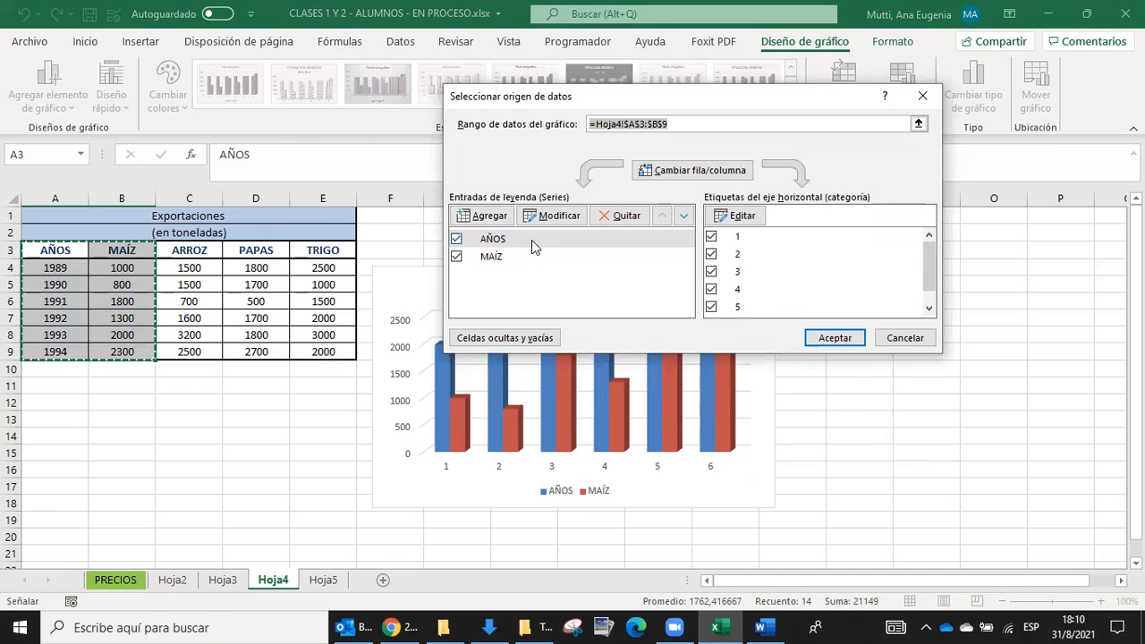
left_click(551, 237)
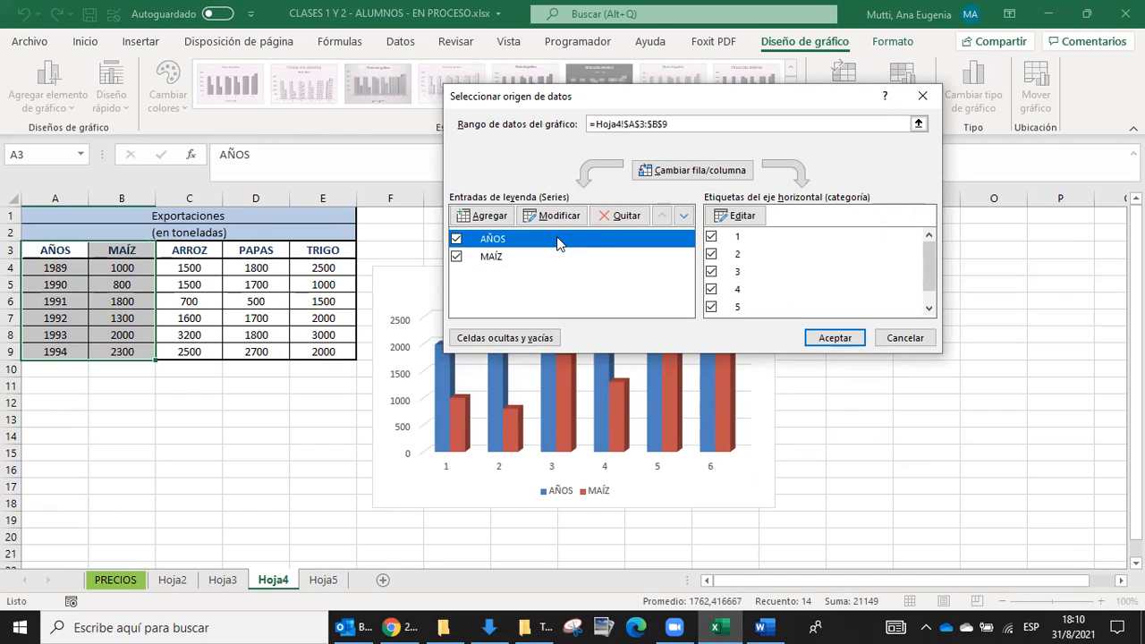
left_click(625, 219)
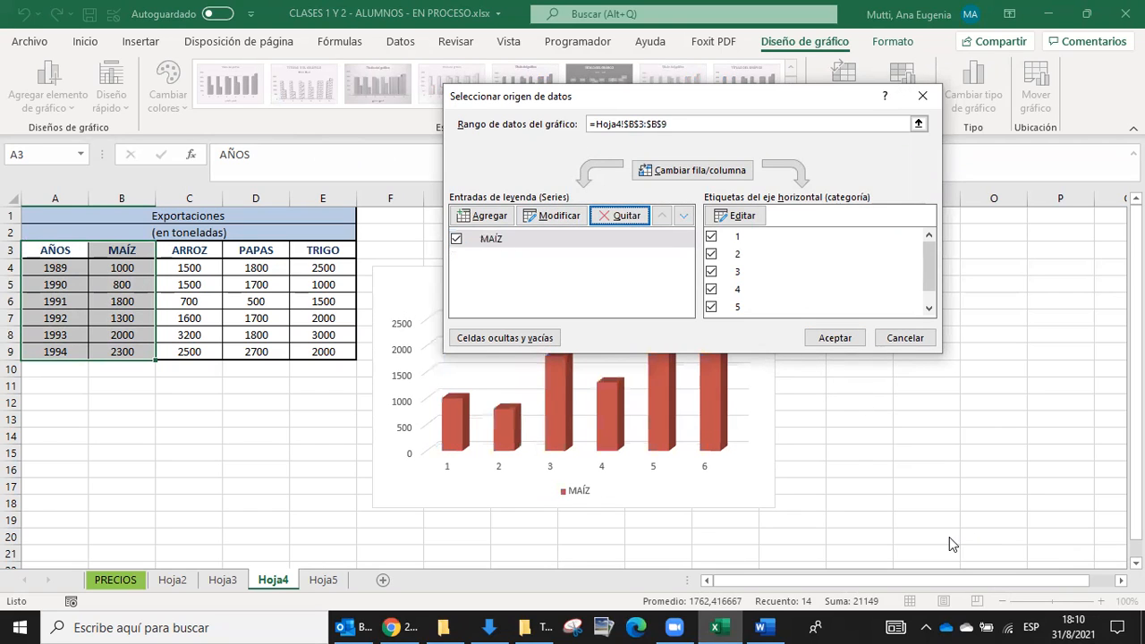
left_click(467, 240)
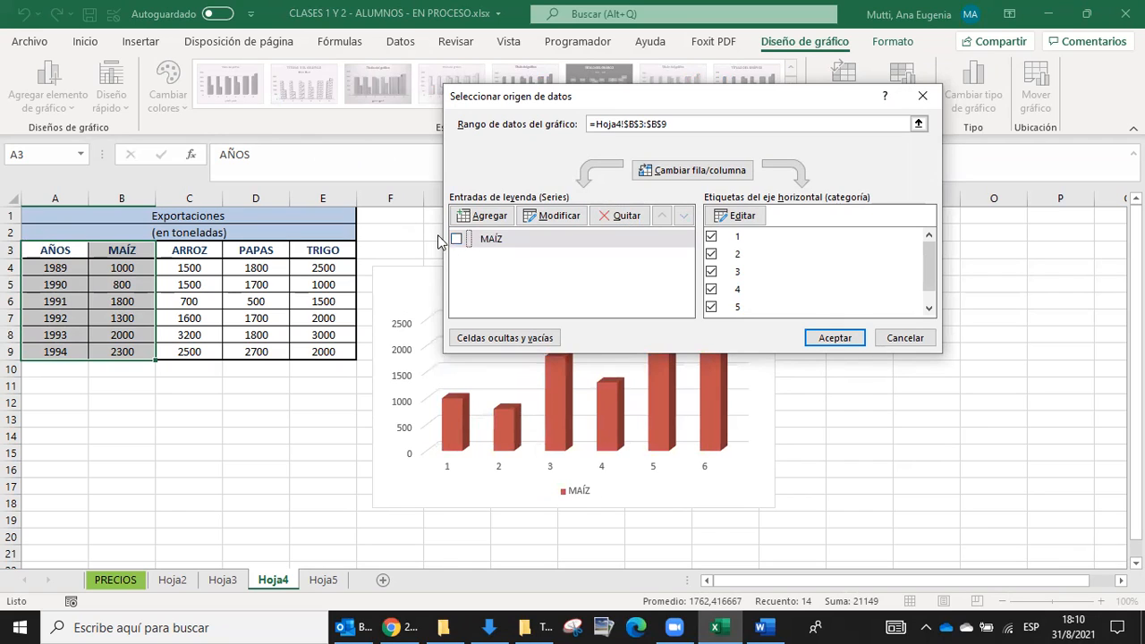
left_click(493, 240)
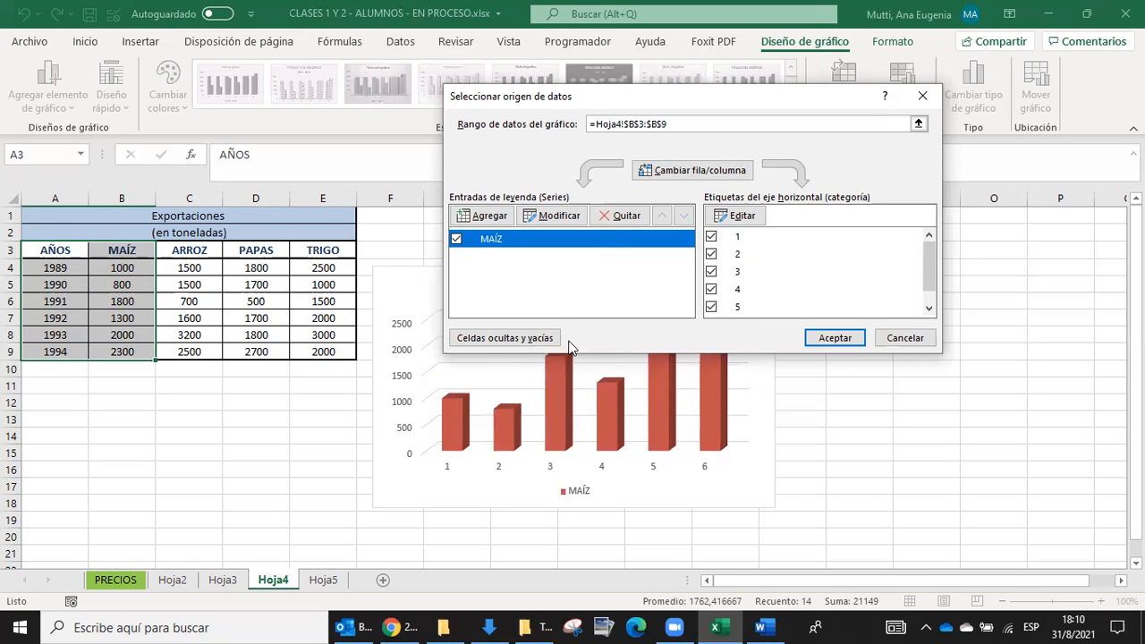
Step: Set the 3D chart's horizontal axis labels to the years in A4:A9 and accept the data source changes
scroll(740, 277, "down", 1)
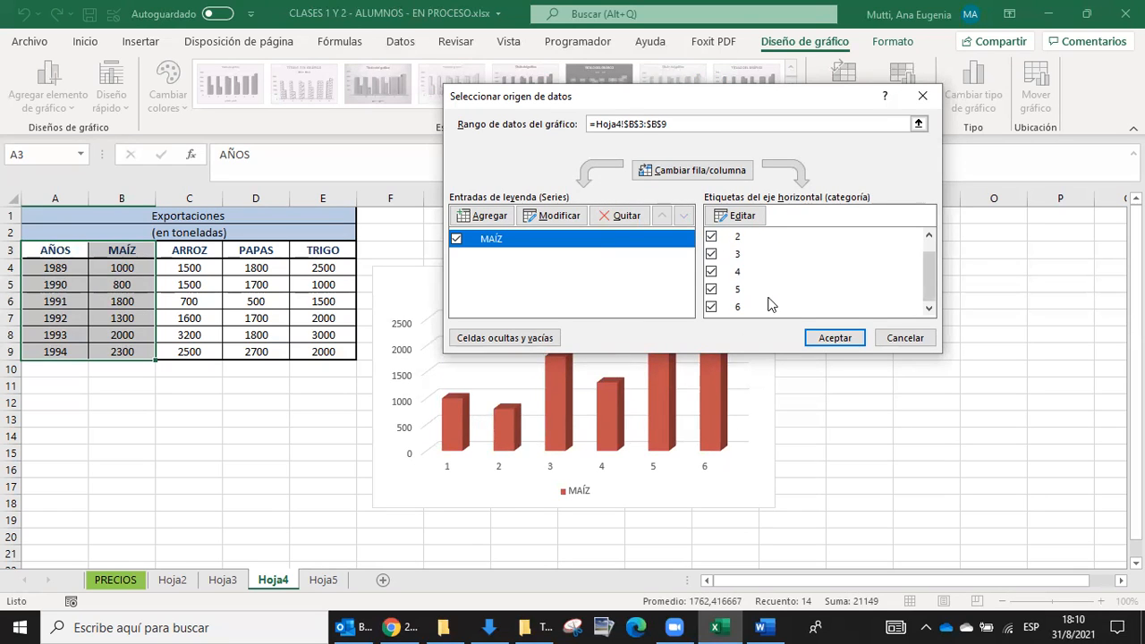
left_click(740, 217)
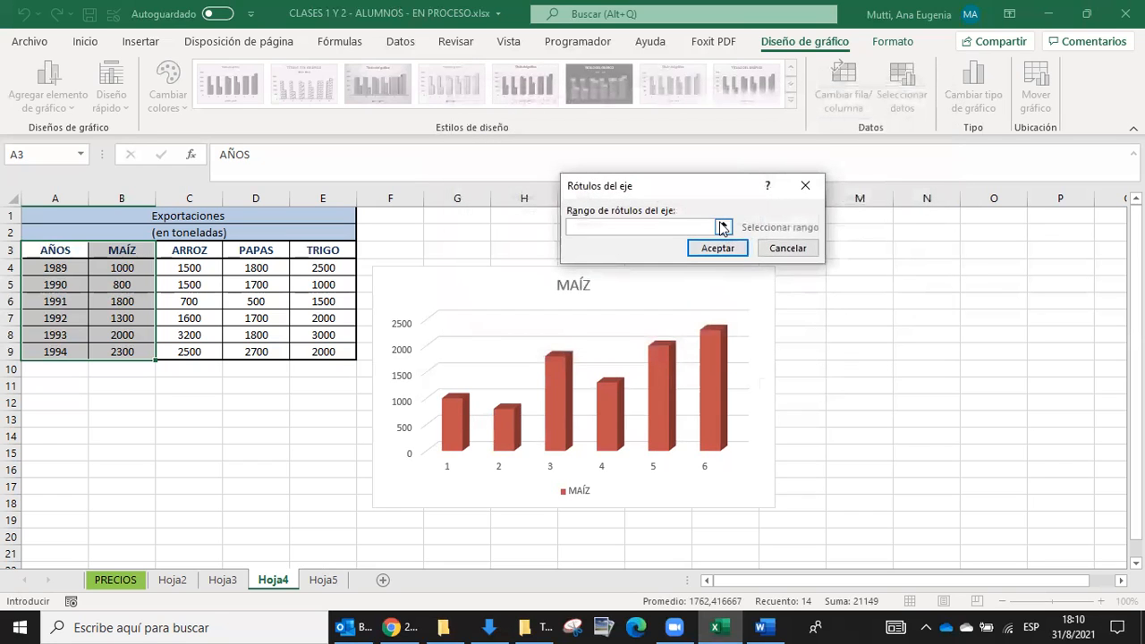
left_click(722, 227)
left_click_drag(34, 268, 42, 355)
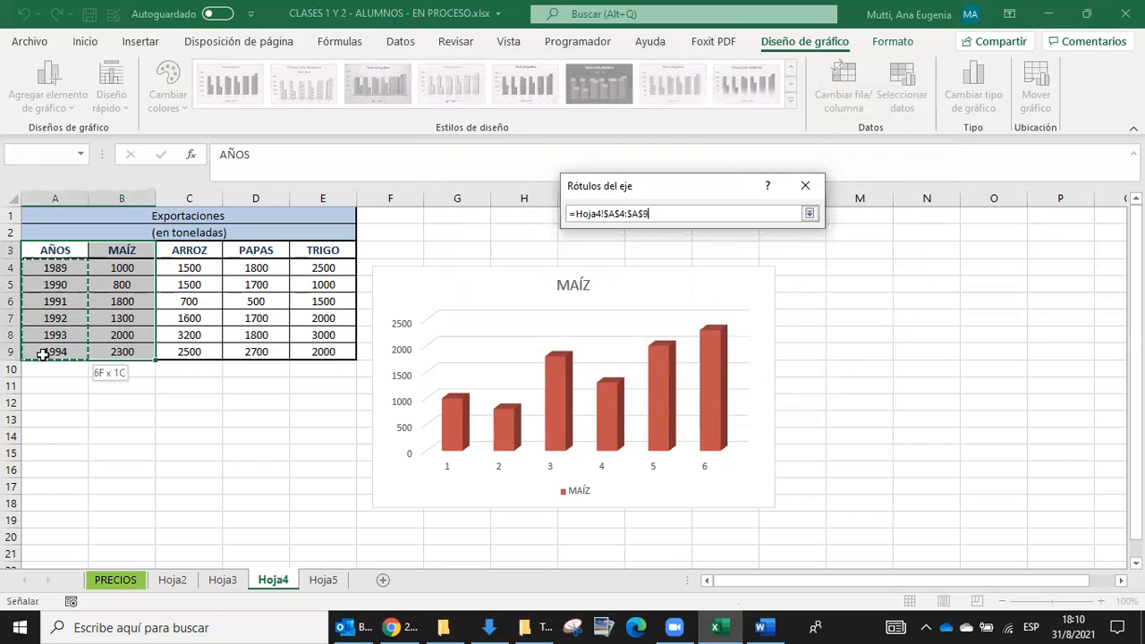
left_click(809, 214)
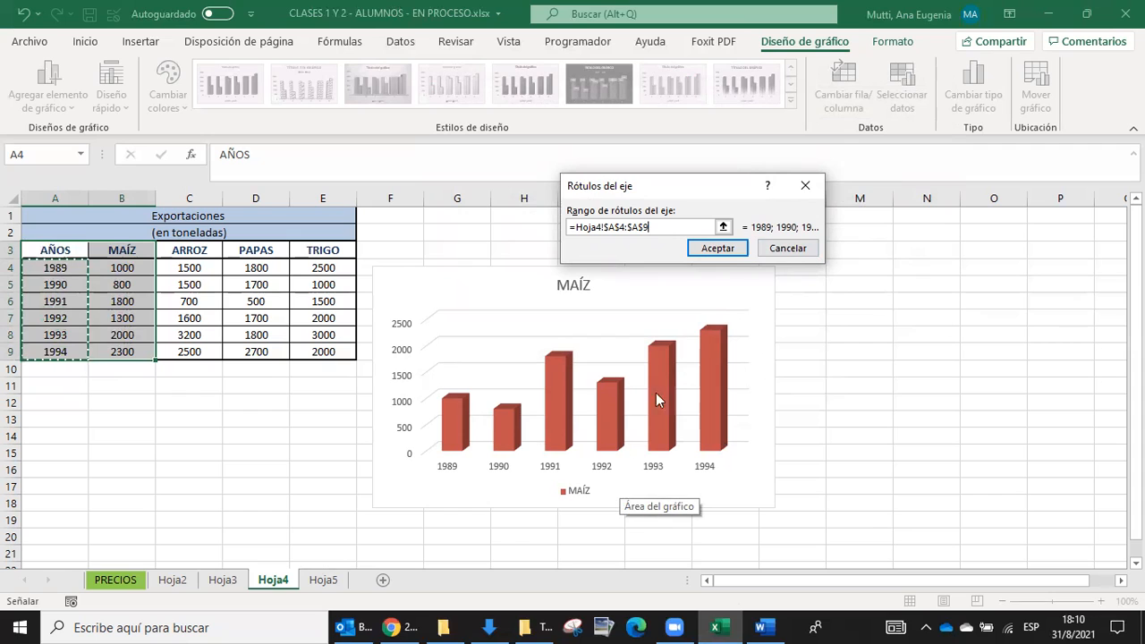
left_click(721, 250)
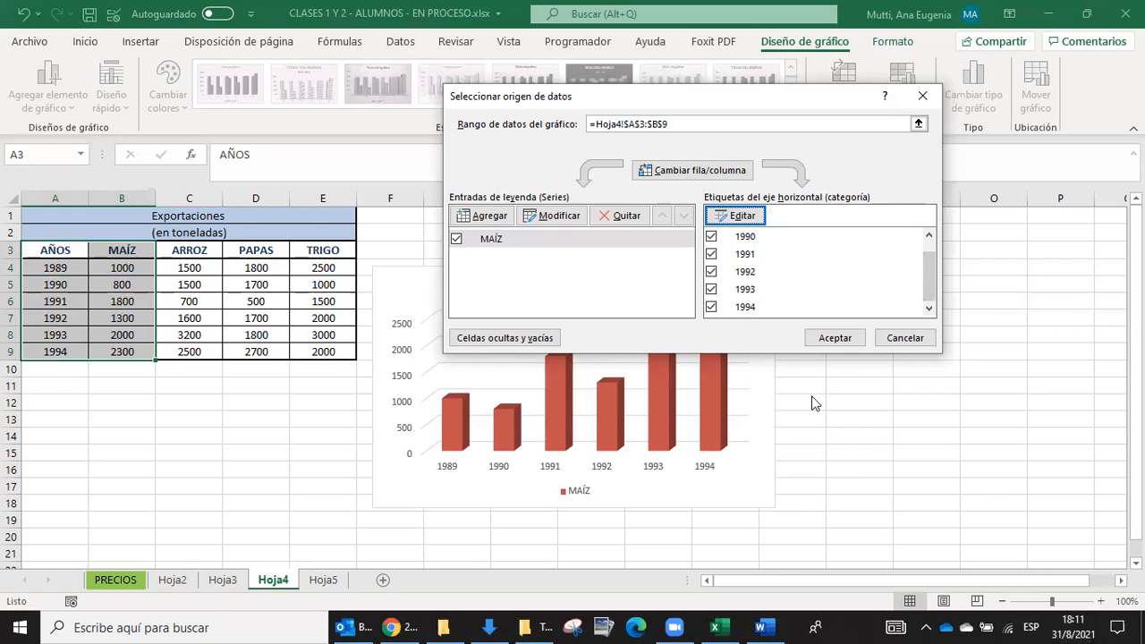
left_click(835, 338)
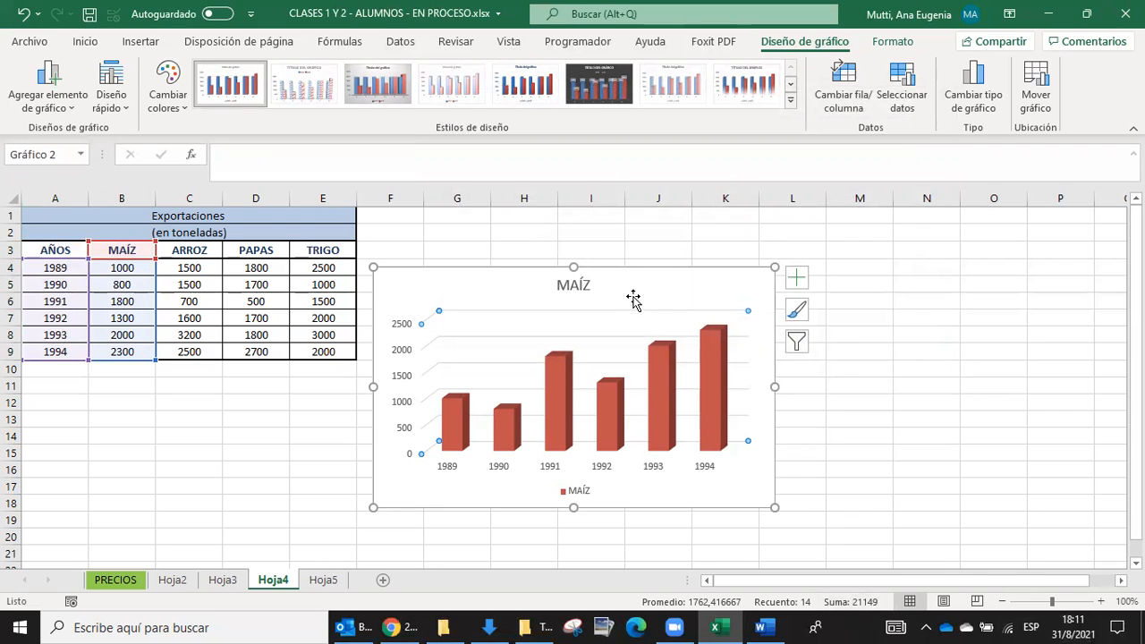
Step: Remove the chart title, and add it back above the chart
left_click(579, 286)
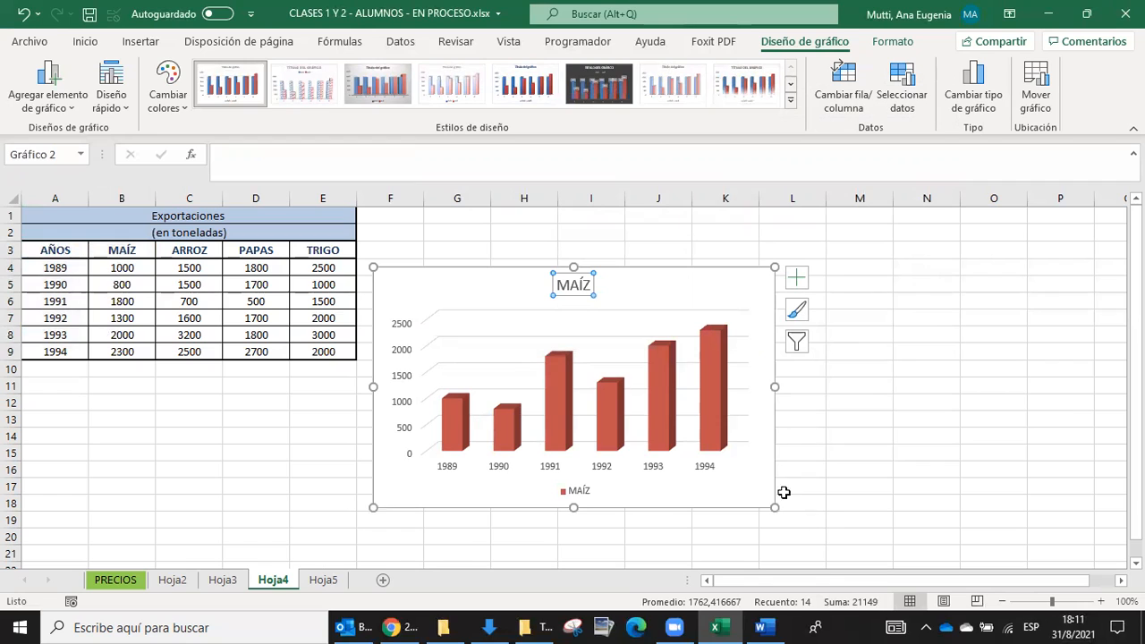
left_click(569, 283)
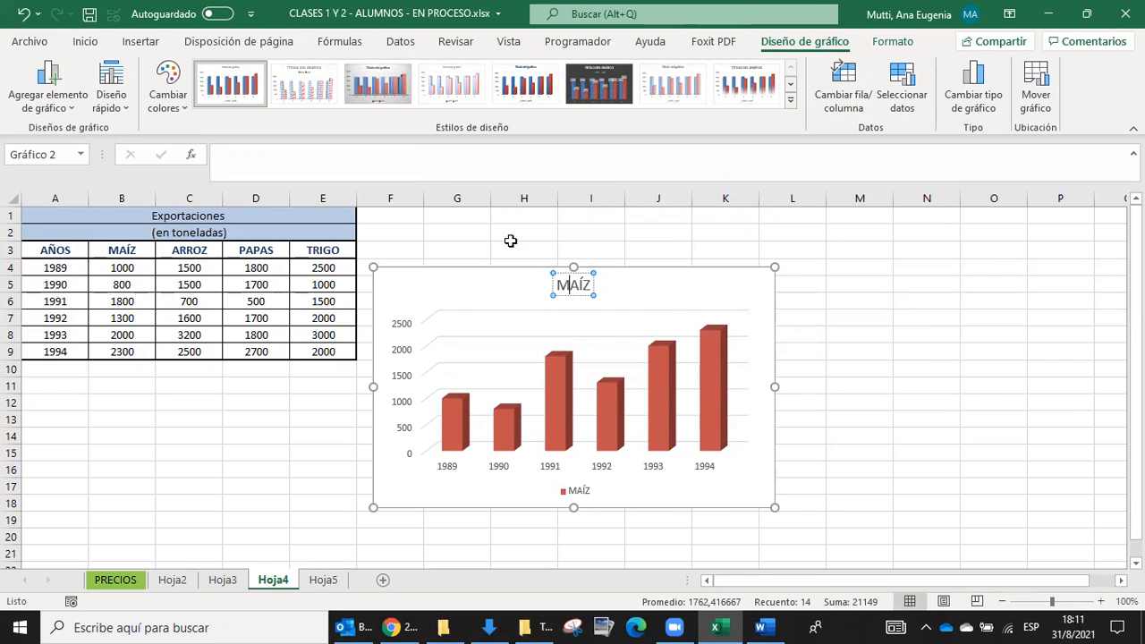
left_click(559, 285)
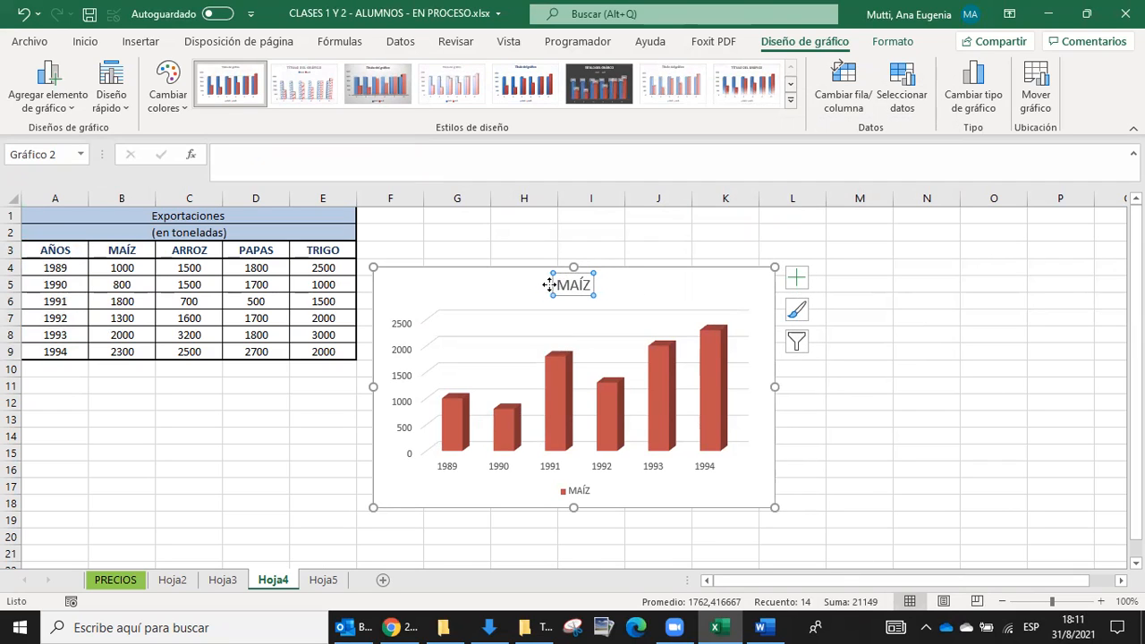
left_click(573, 286)
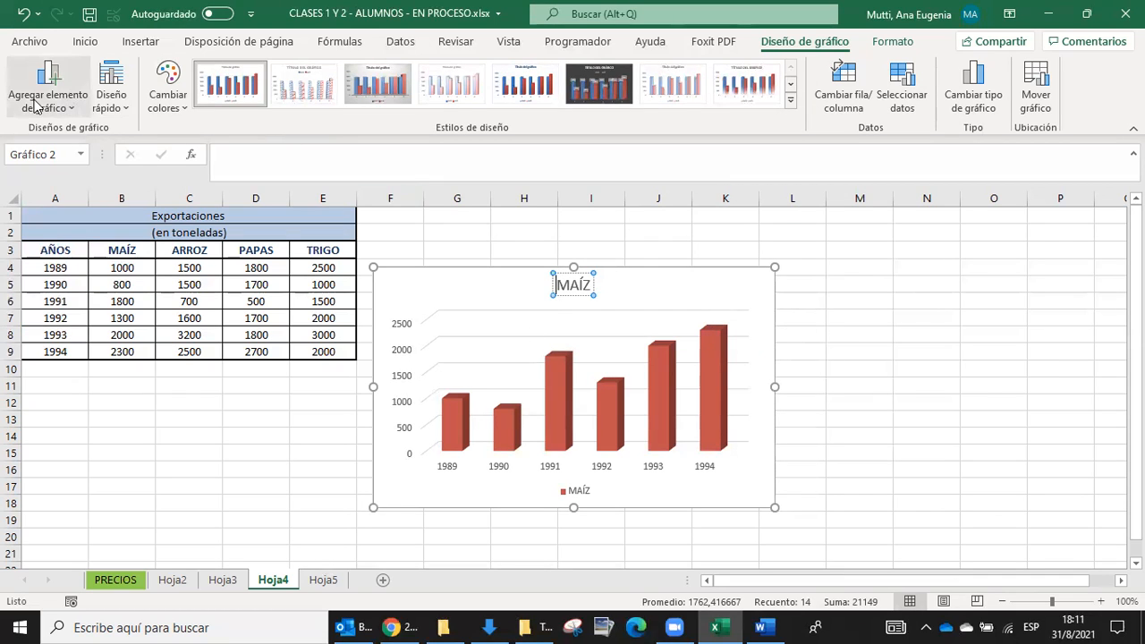
left_click(82, 114)
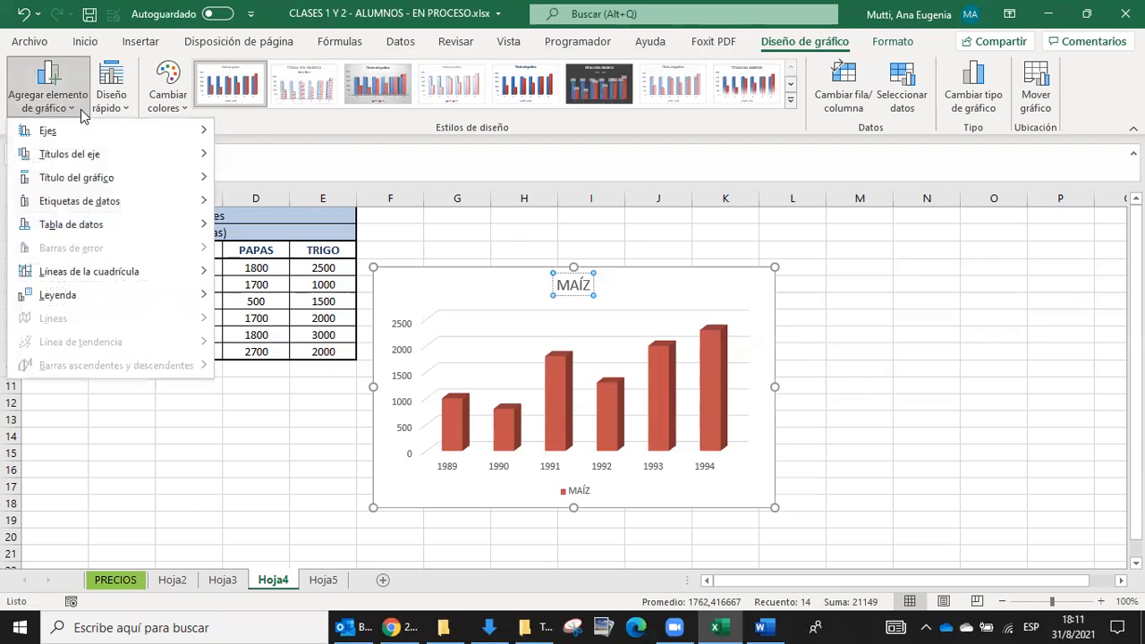
mouse_move(92, 179)
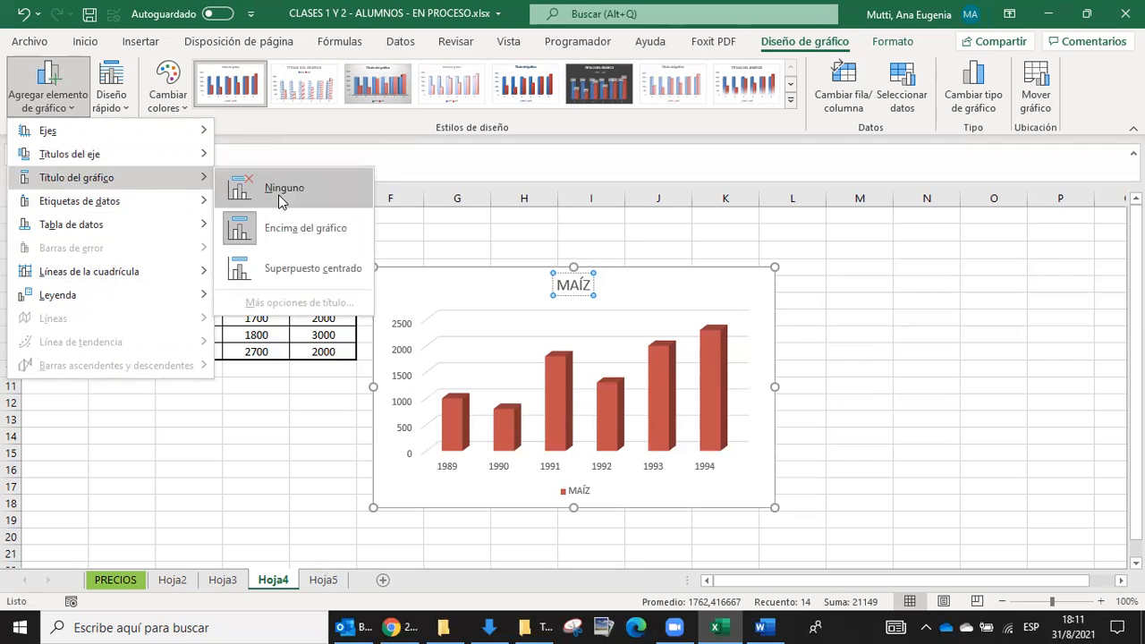
left_click(273, 189)
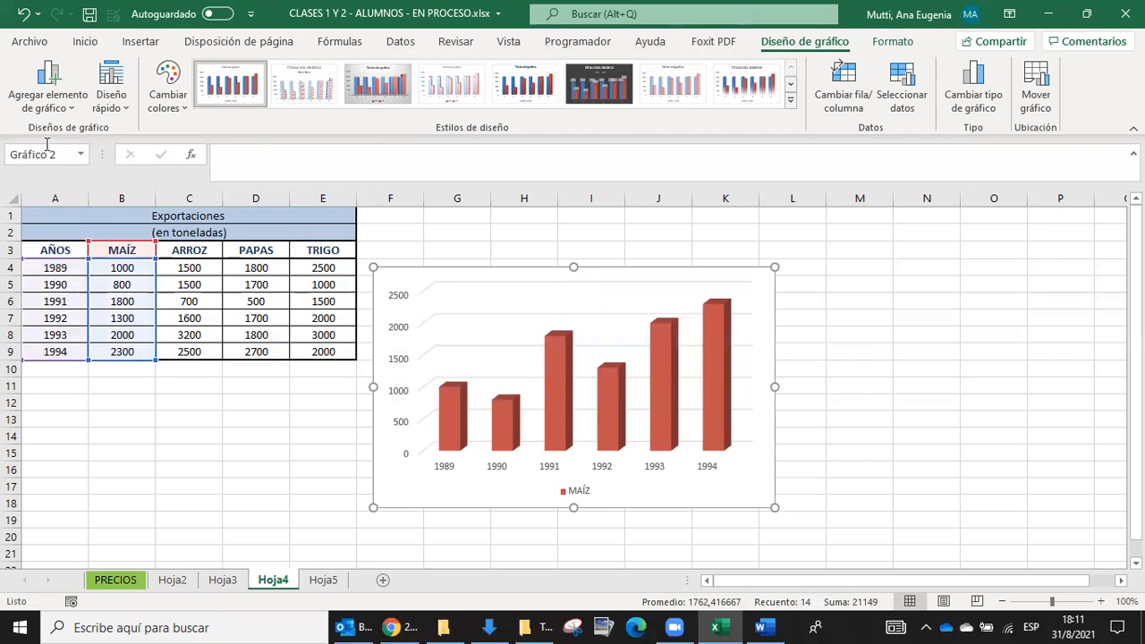
left_click(53, 101)
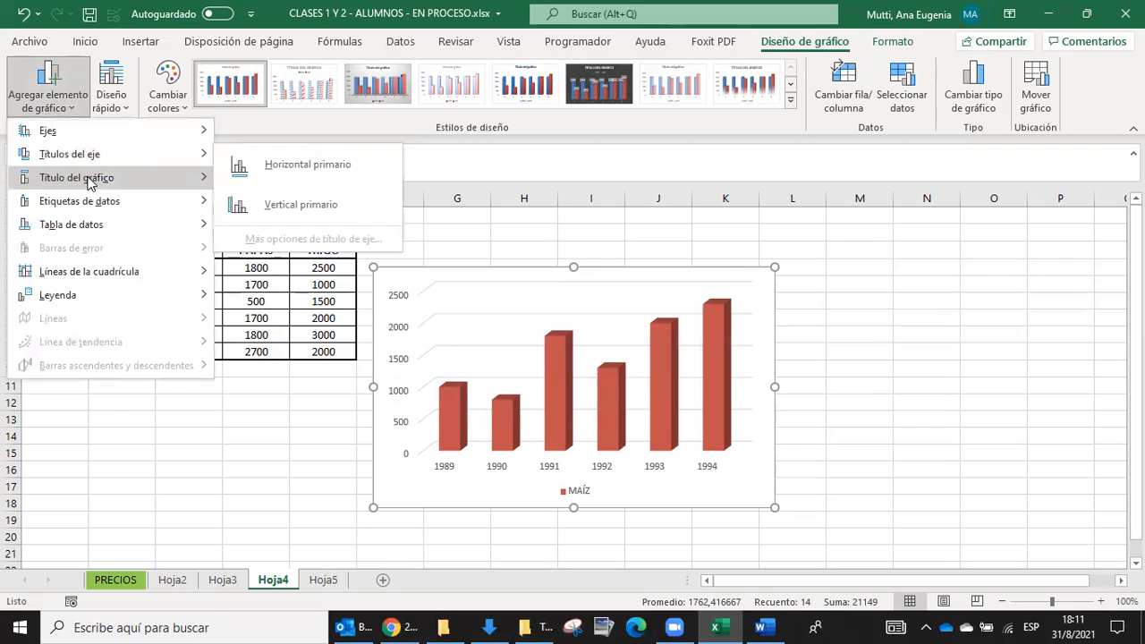
mouse_move(93, 184)
left_click(305, 230)
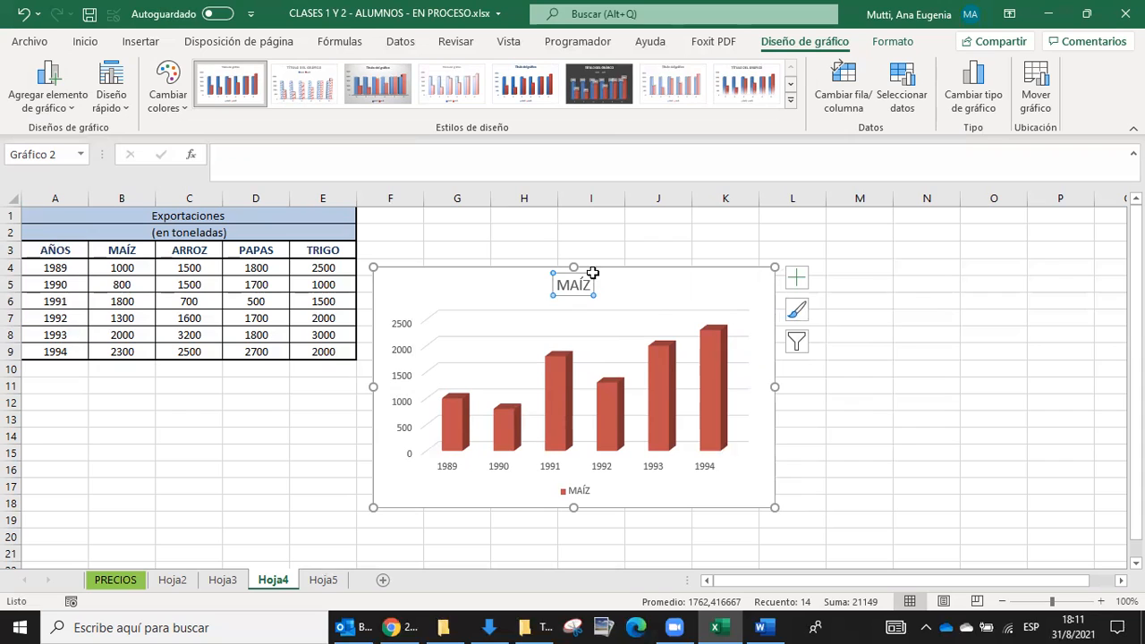
left_click(796, 344)
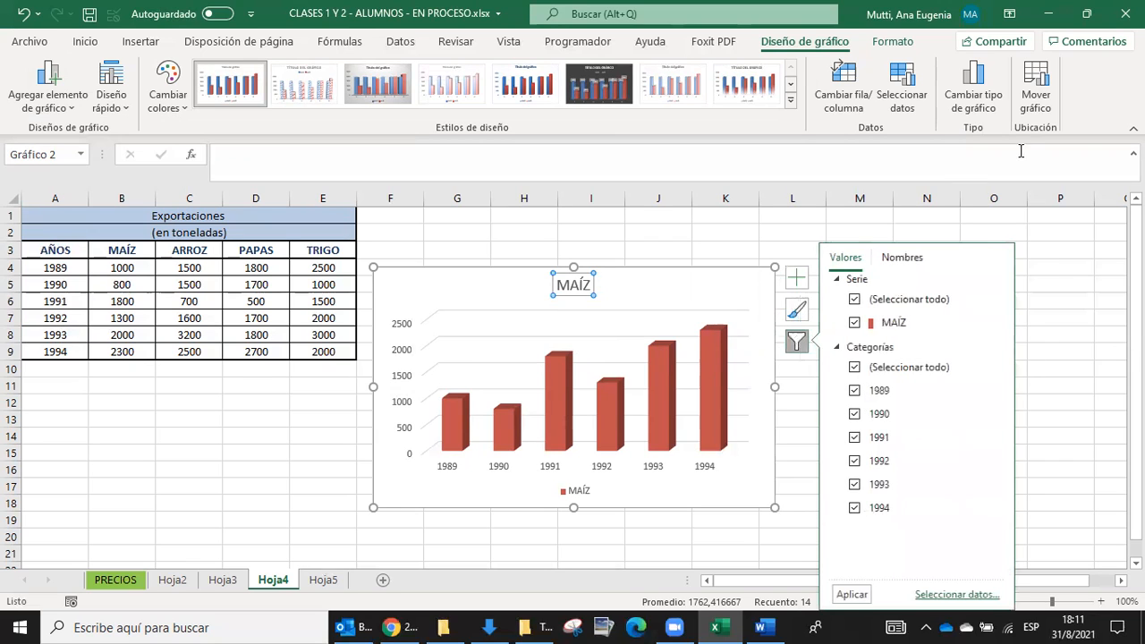
left_click(921, 255)
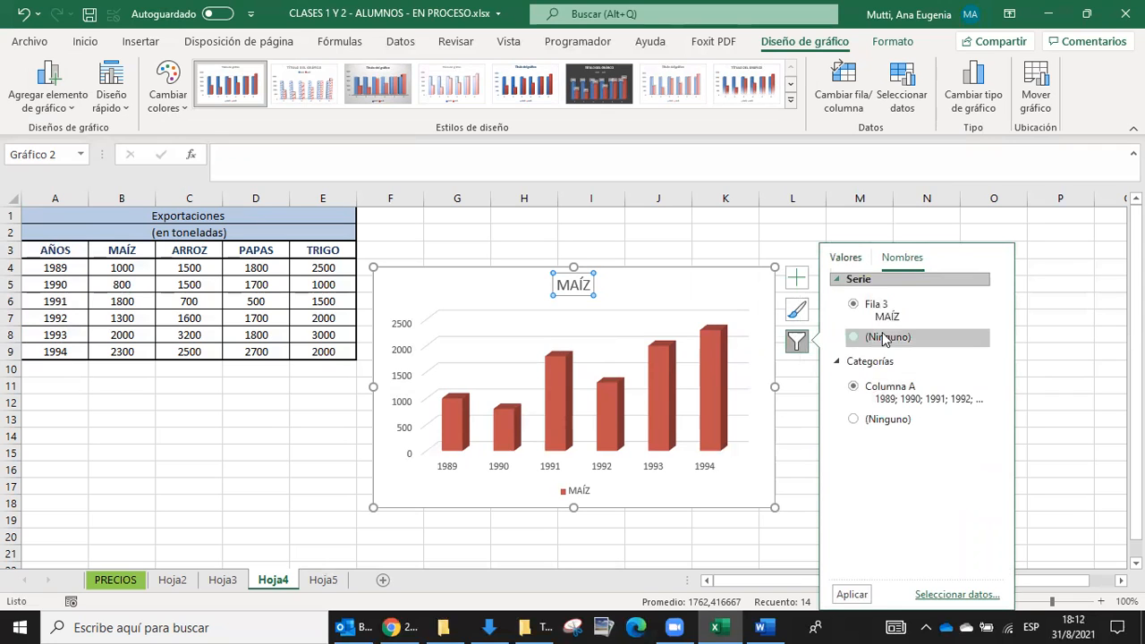
left_click(1081, 512)
Step: Change the chart title to EXPORTACIONES DE MAÍZ
left_click(583, 288)
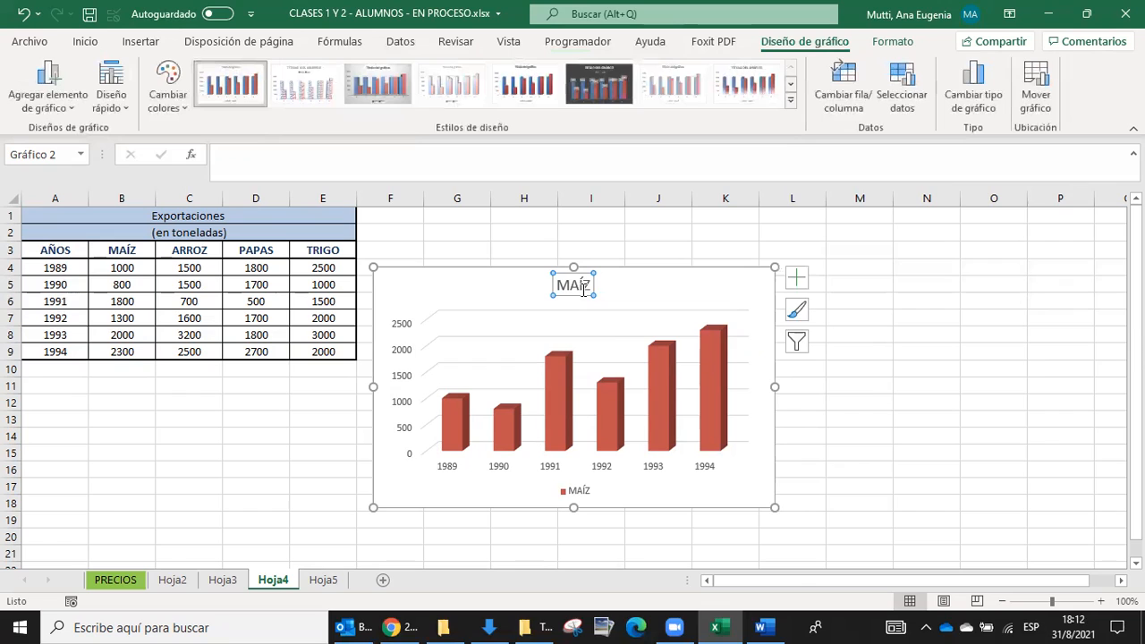
left_click(583, 284)
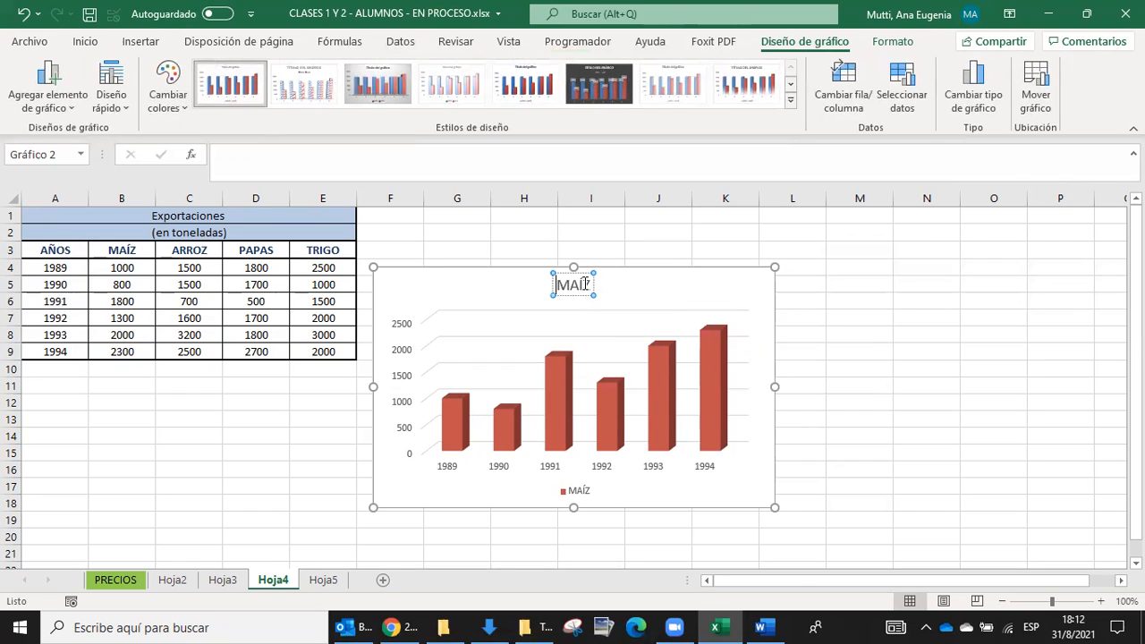
type("EXPORTA")
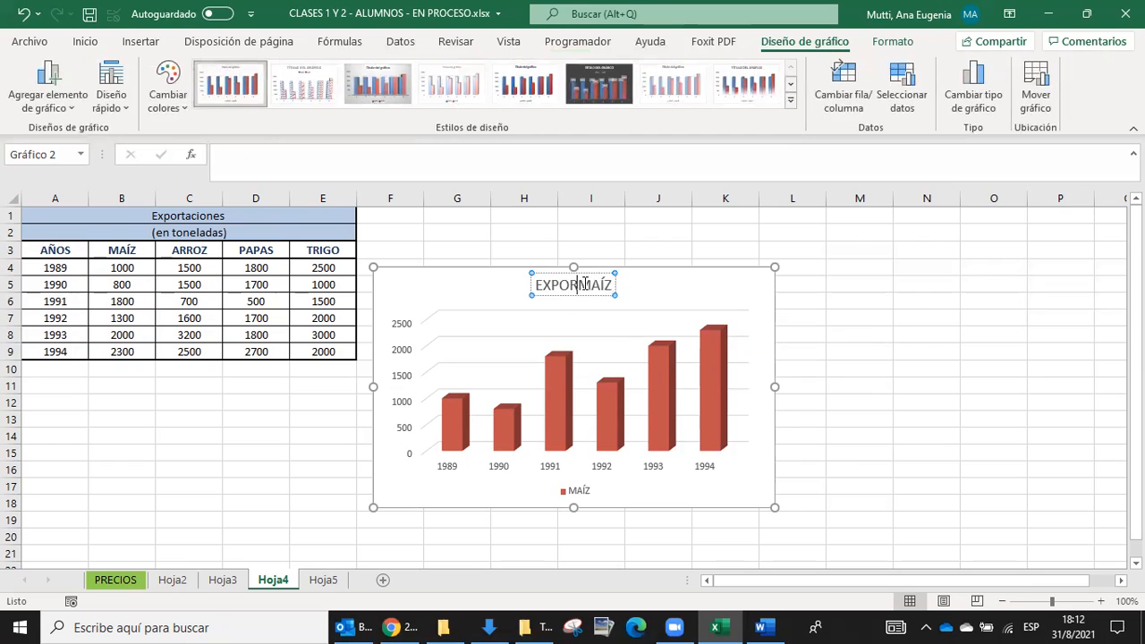
type("CIONES D")
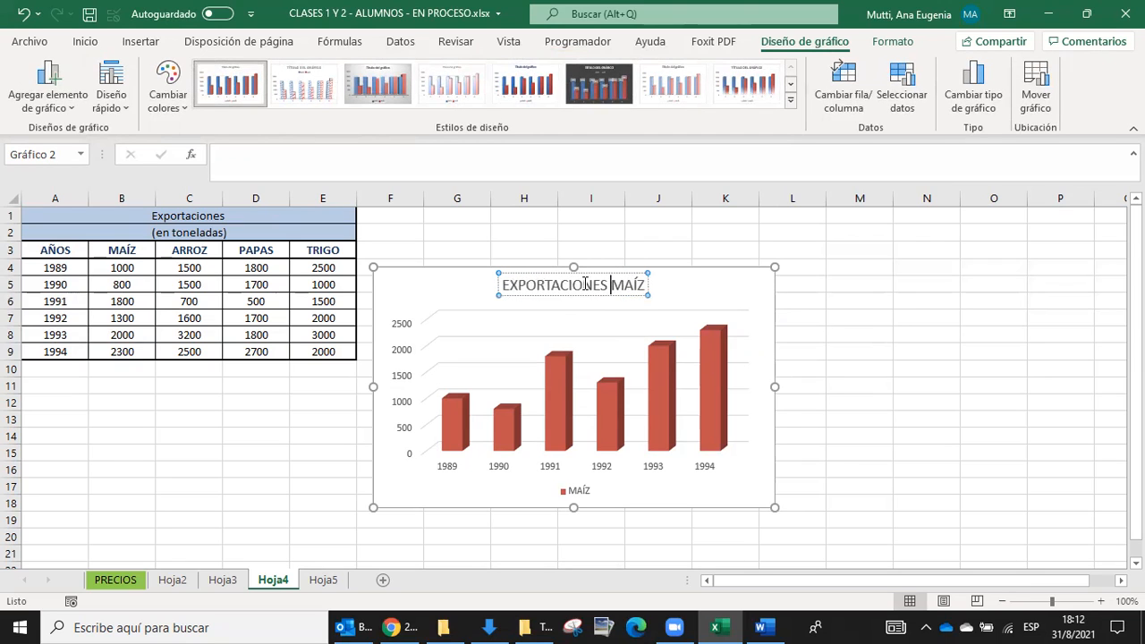
type("E")
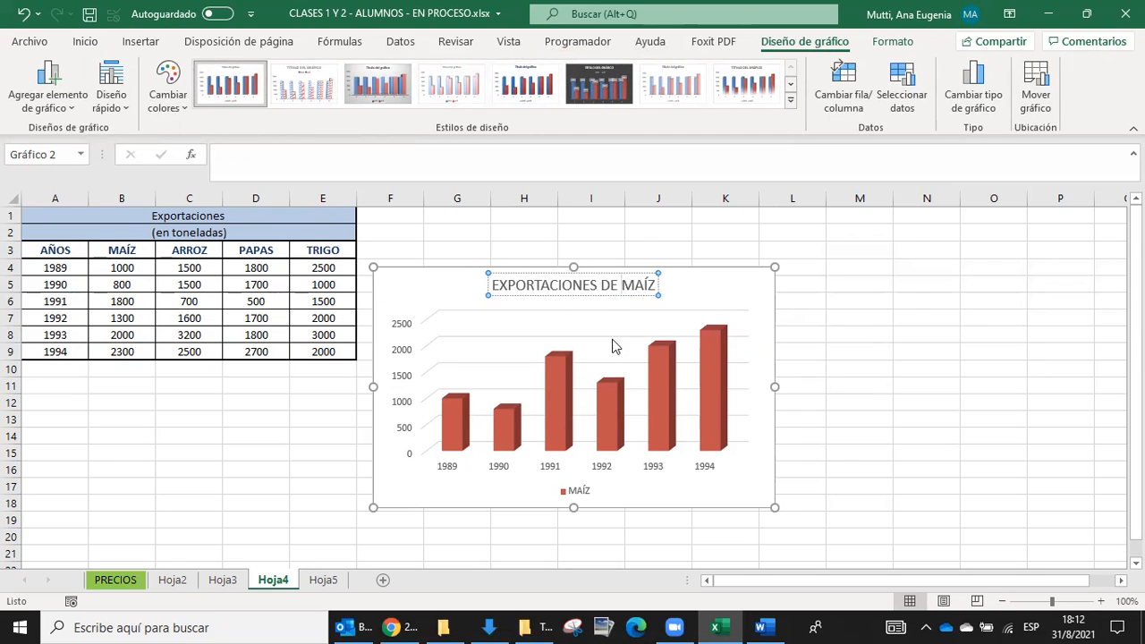
left_click(748, 281)
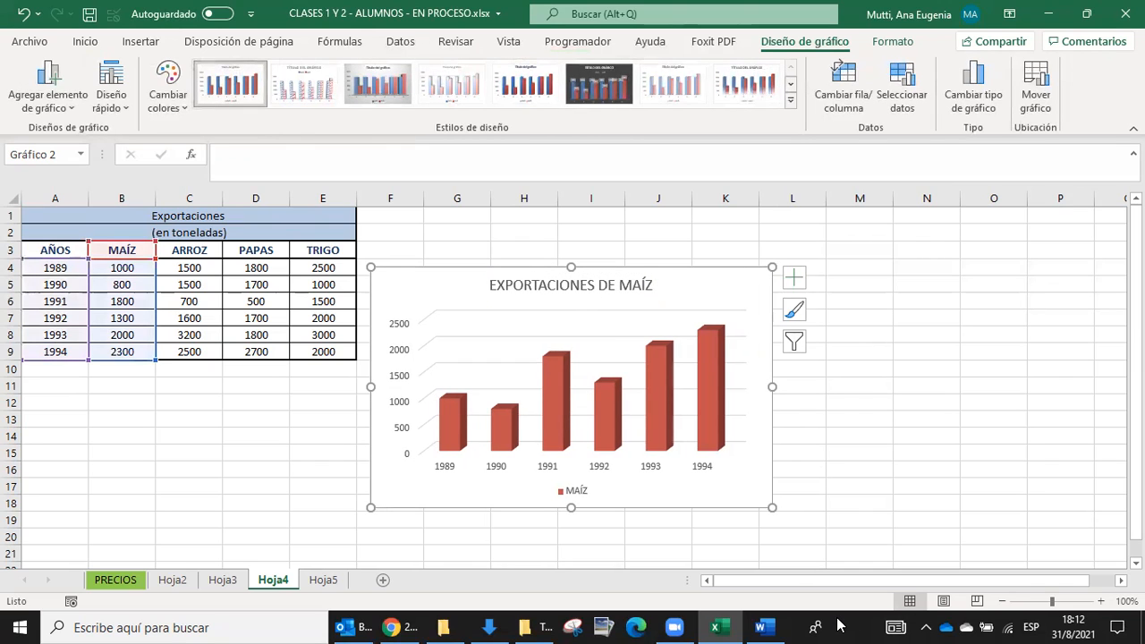
Step: Fill the background of the EXPORTACIONES DE MAÍZ chart title with the standard light green colour
left_click(650, 284)
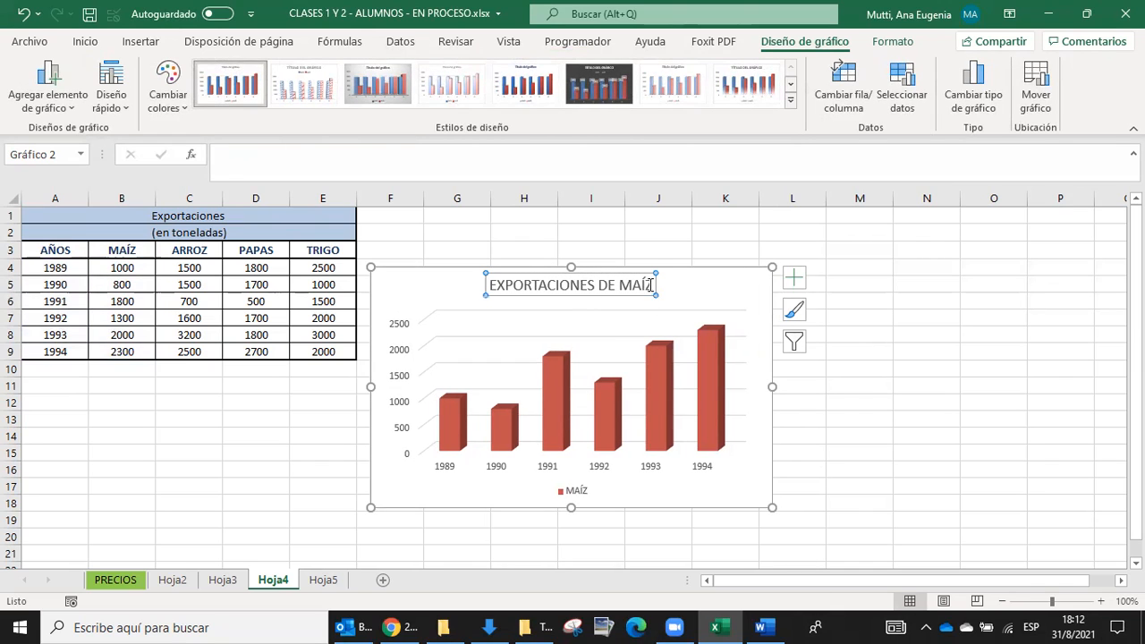
double_click(636, 271)
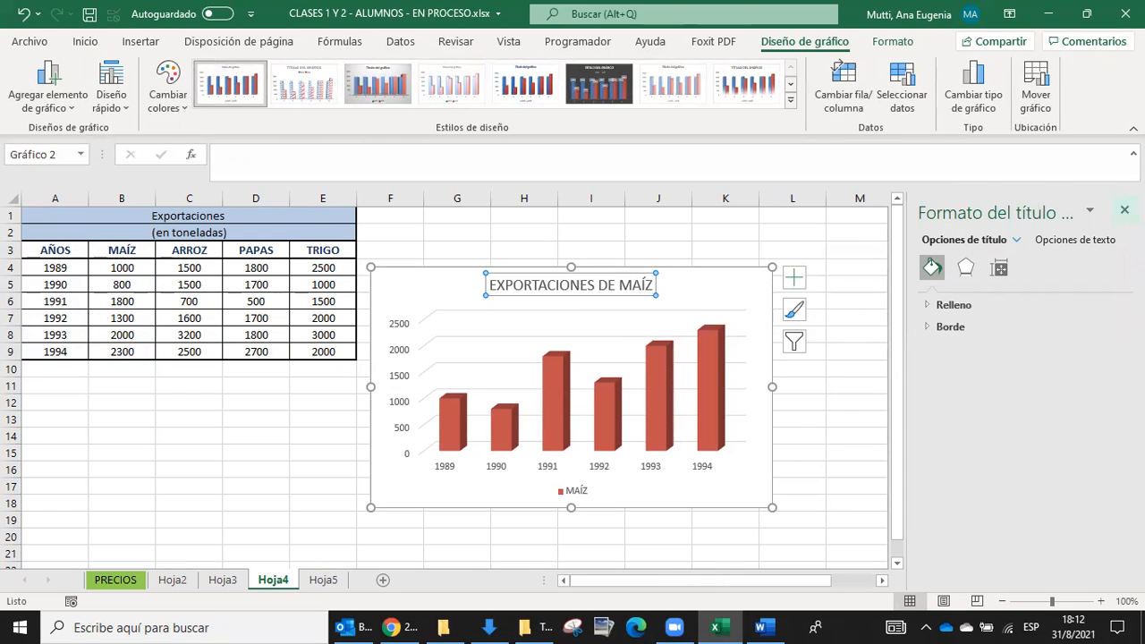
left_click(1124, 209)
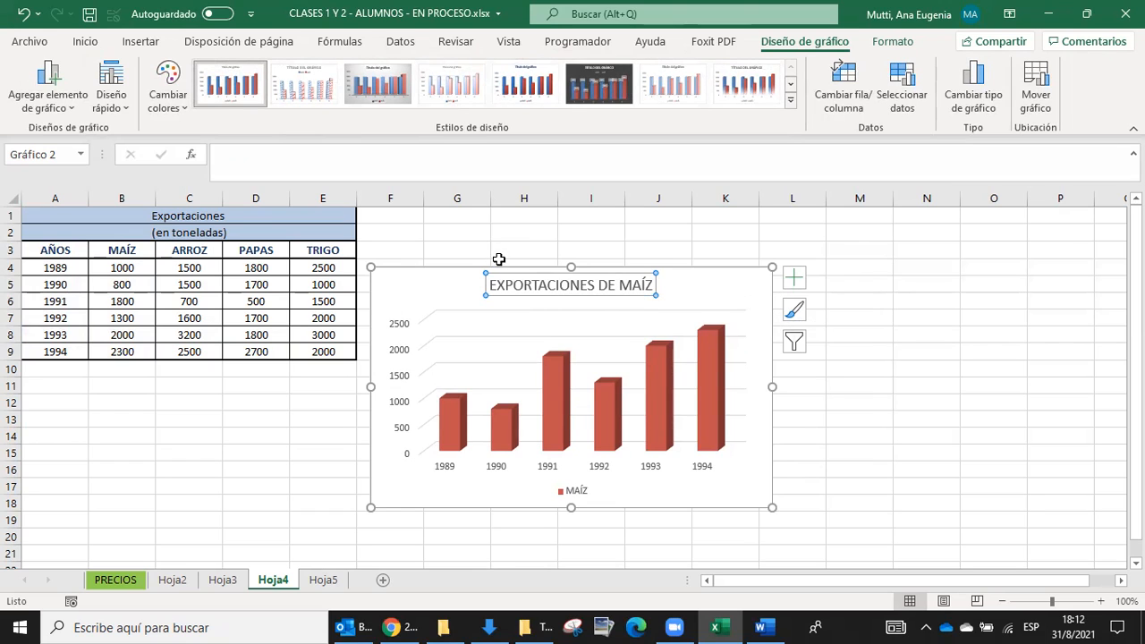
double_click(549, 272)
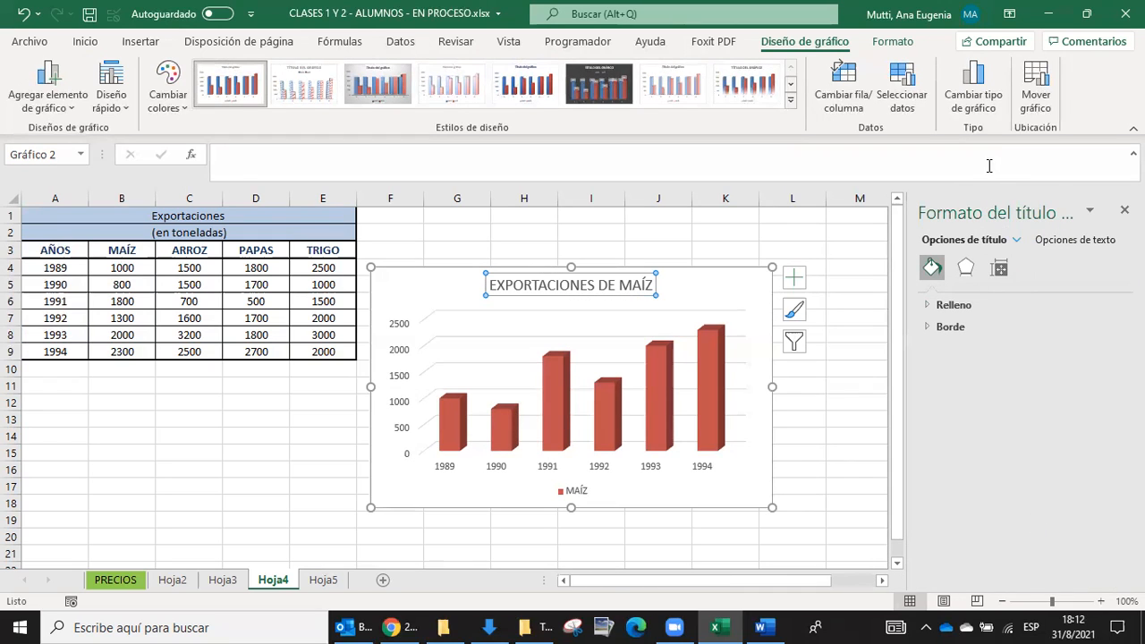
left_click(932, 307)
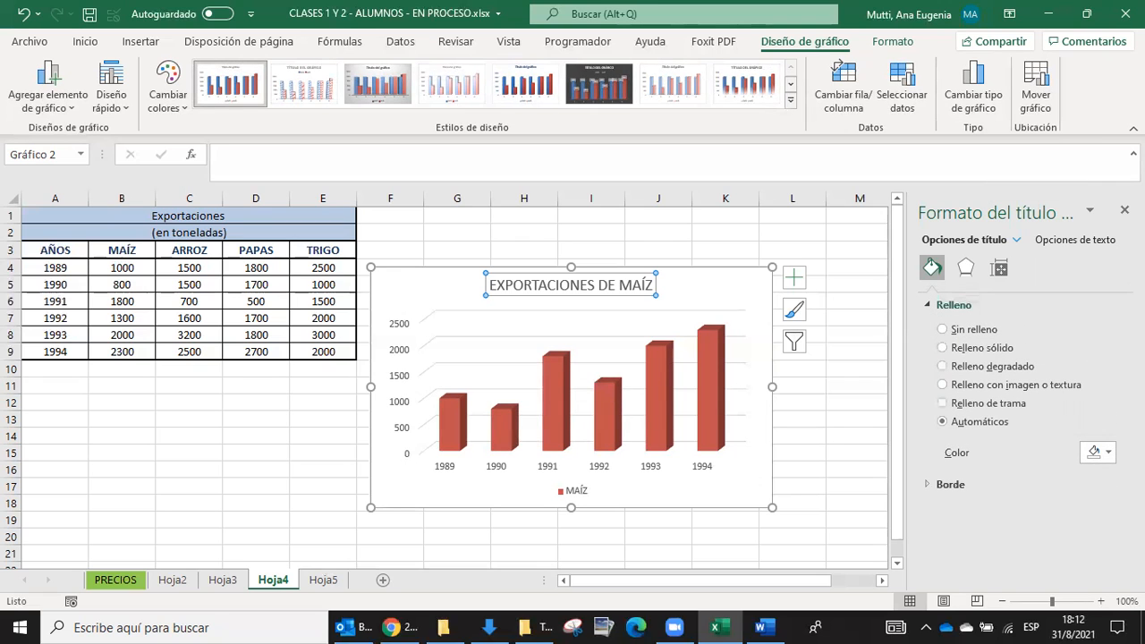
left_click(1102, 453)
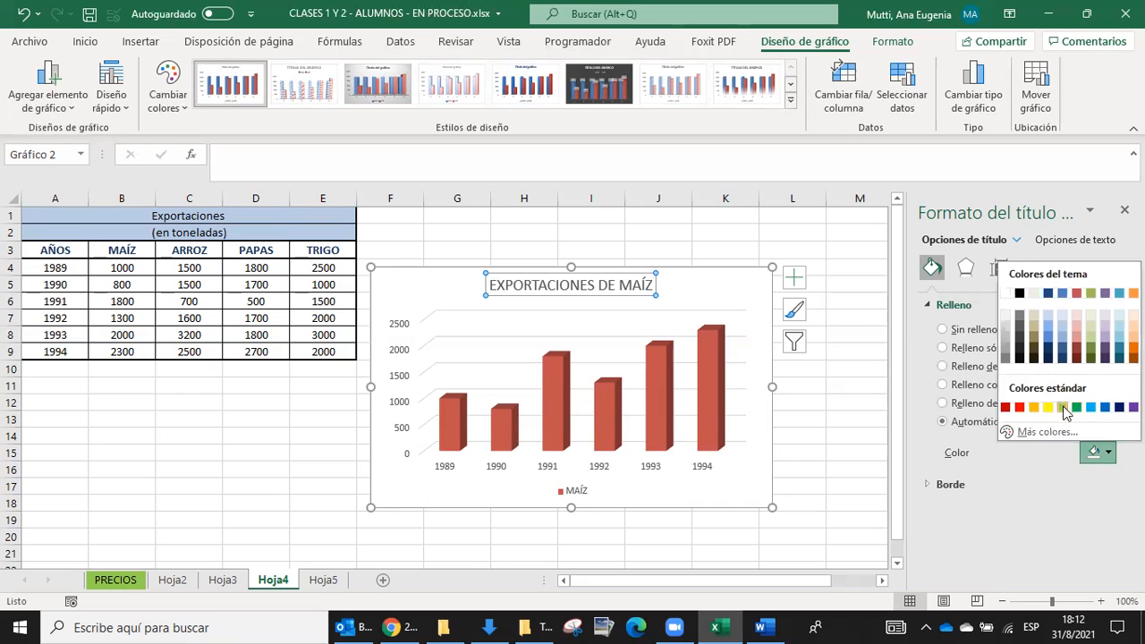
left_click(1062, 407)
Step: Give the chart title a solid border line in a dark blue theme colour
left_click(930, 508)
scroll(999, 514, "down", 2)
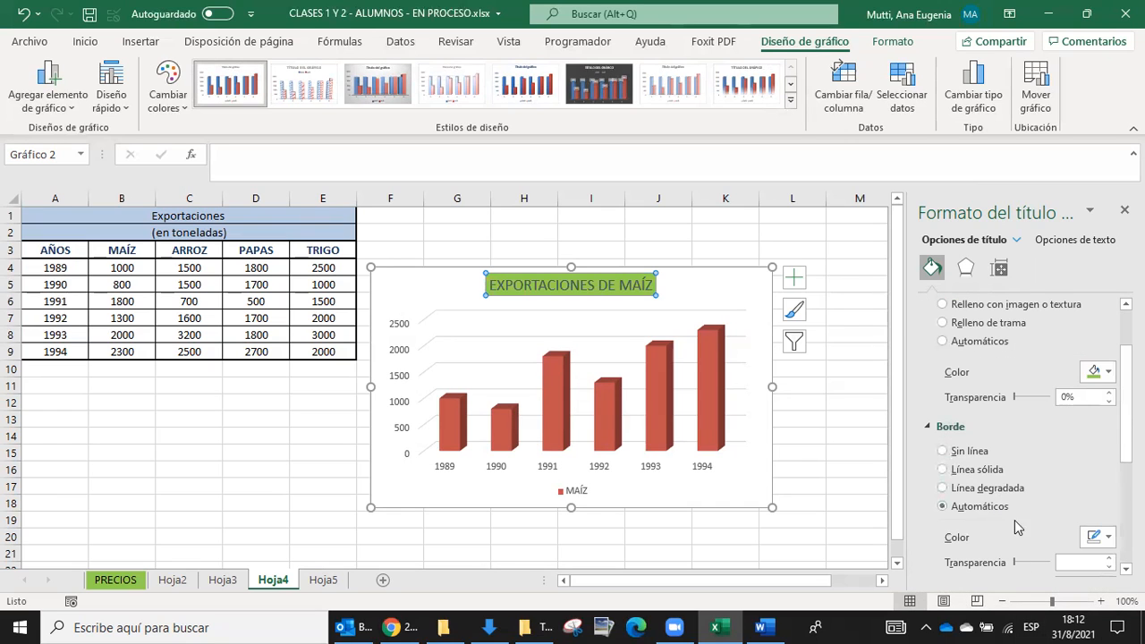
left_click(997, 469)
left_click(1099, 537)
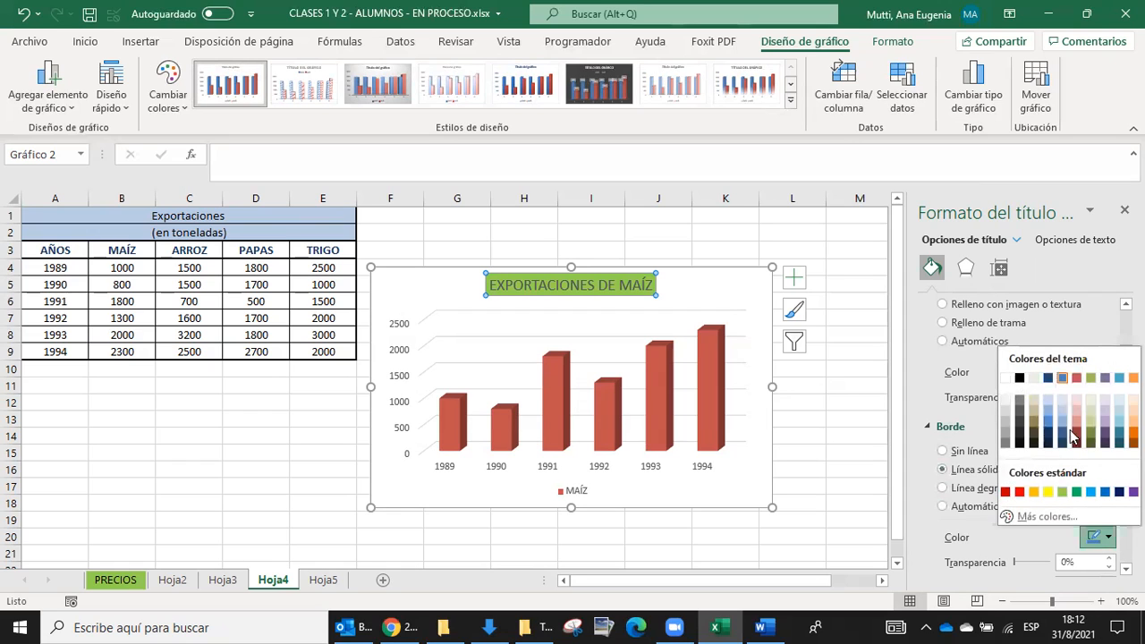
left_click(1048, 437)
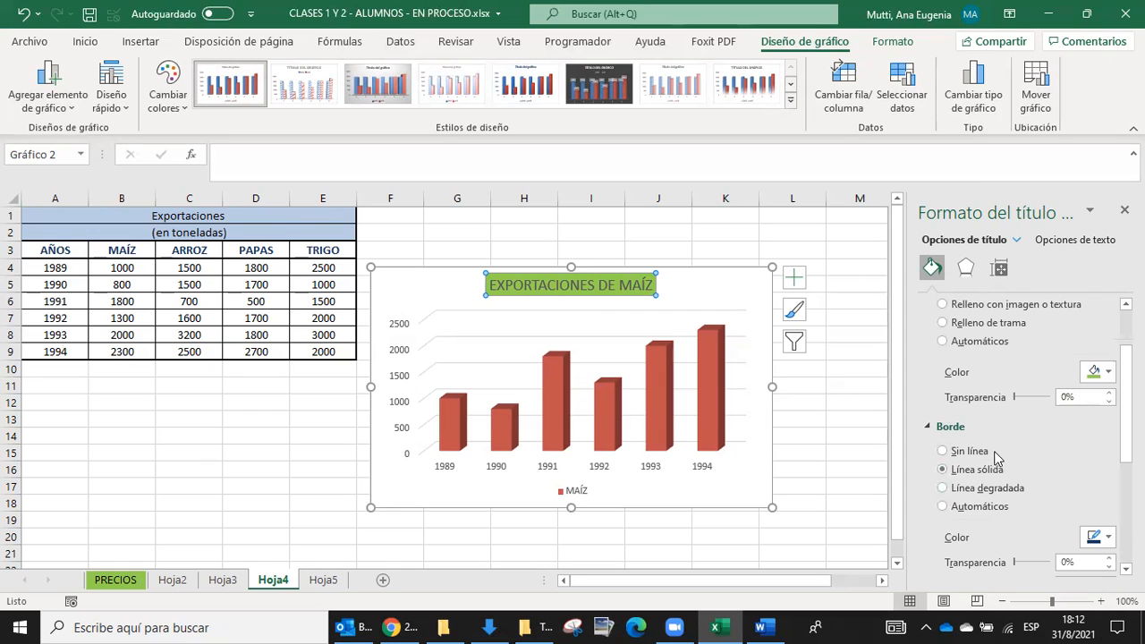
Step: Set the chart title's border width to 2,75 pt and deselect the chart
scroll(1060, 556, "down", 2)
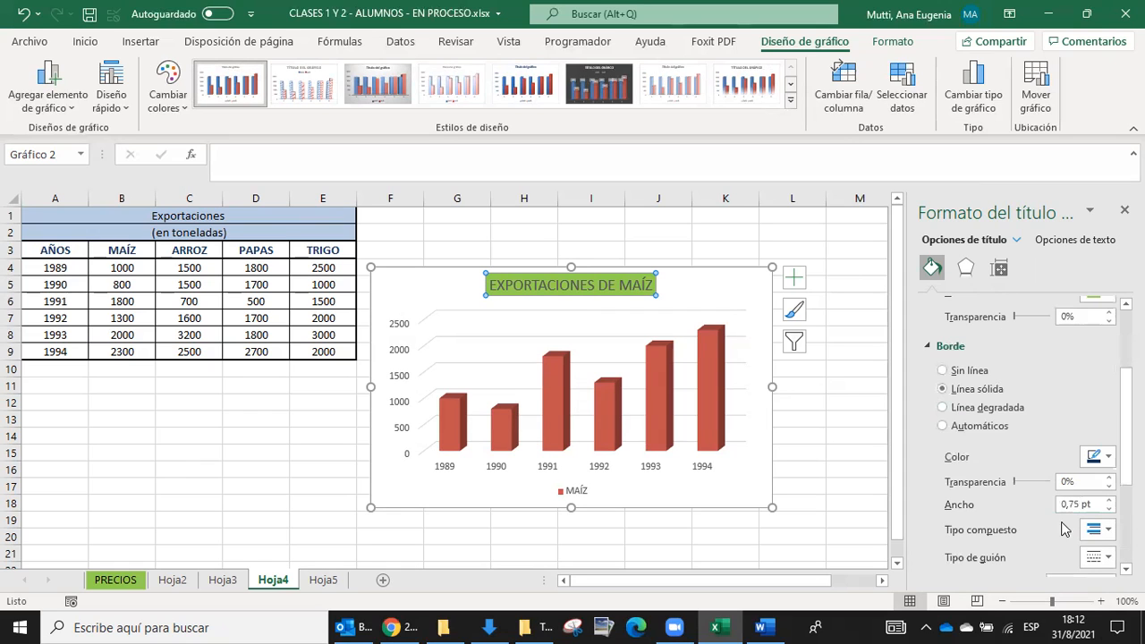
left_click(1110, 499)
left_click(1109, 500)
left_click(1109, 499)
left_click(1109, 499)
left_click(1109, 500)
left_click(1109, 500)
left_click(1108, 500)
left_click(1109, 500)
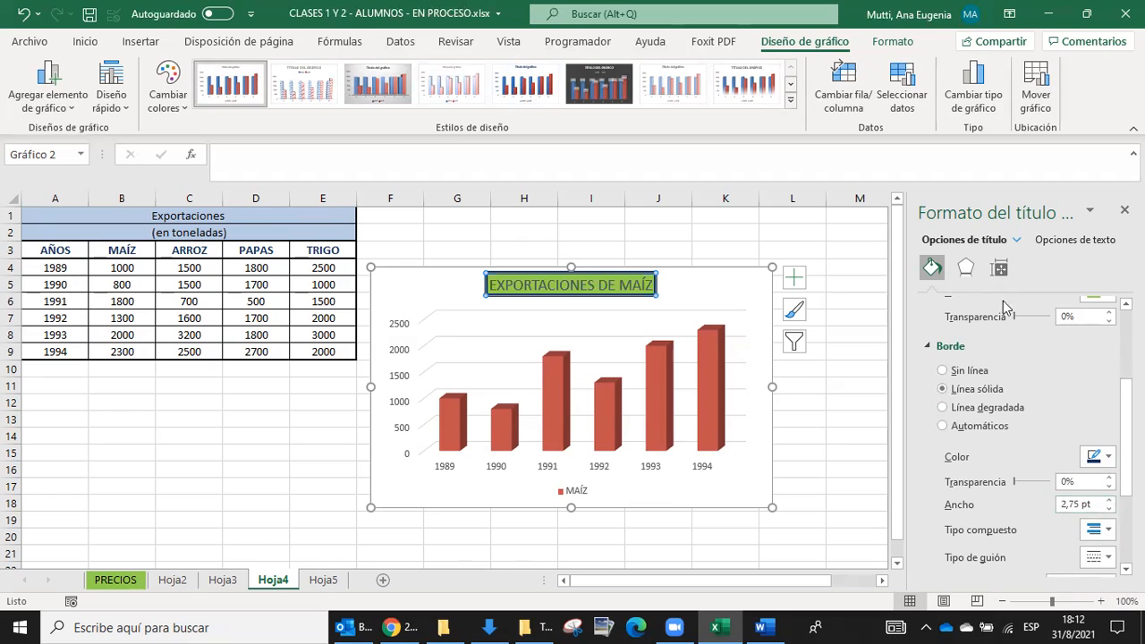
left_click(855, 232)
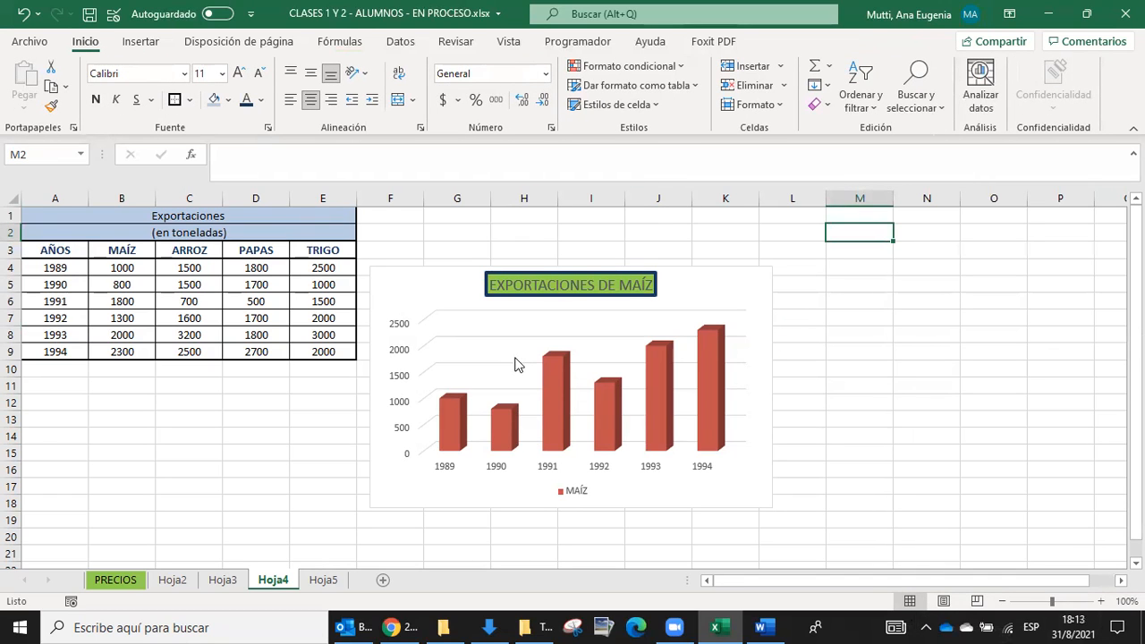
Step: Recolour only the 1992 column of the MAÍZ series with a dark blue theme fill
left_click(608, 414)
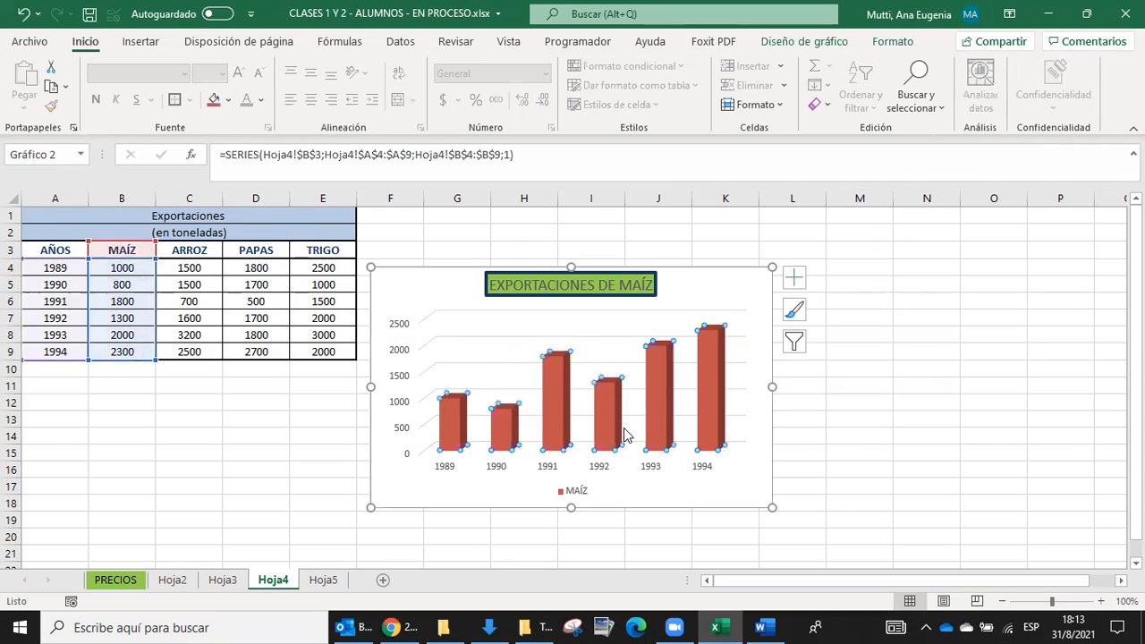
mouse_move(617, 415)
mouse_move(598, 407)
left_click(607, 414)
mouse_move(609, 416)
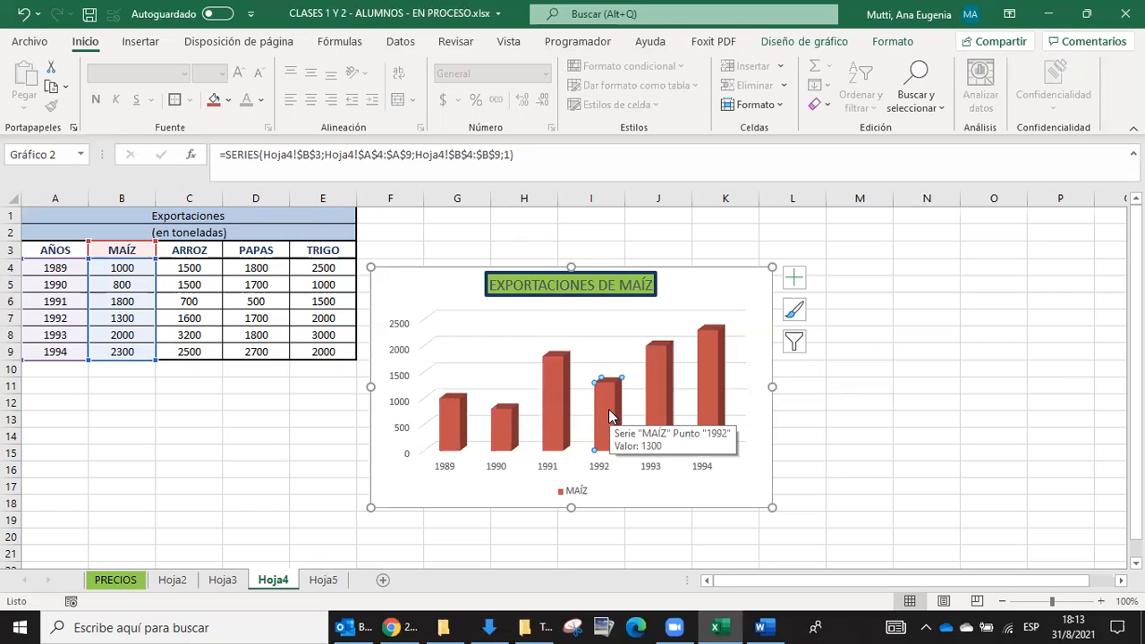
double_click(609, 409)
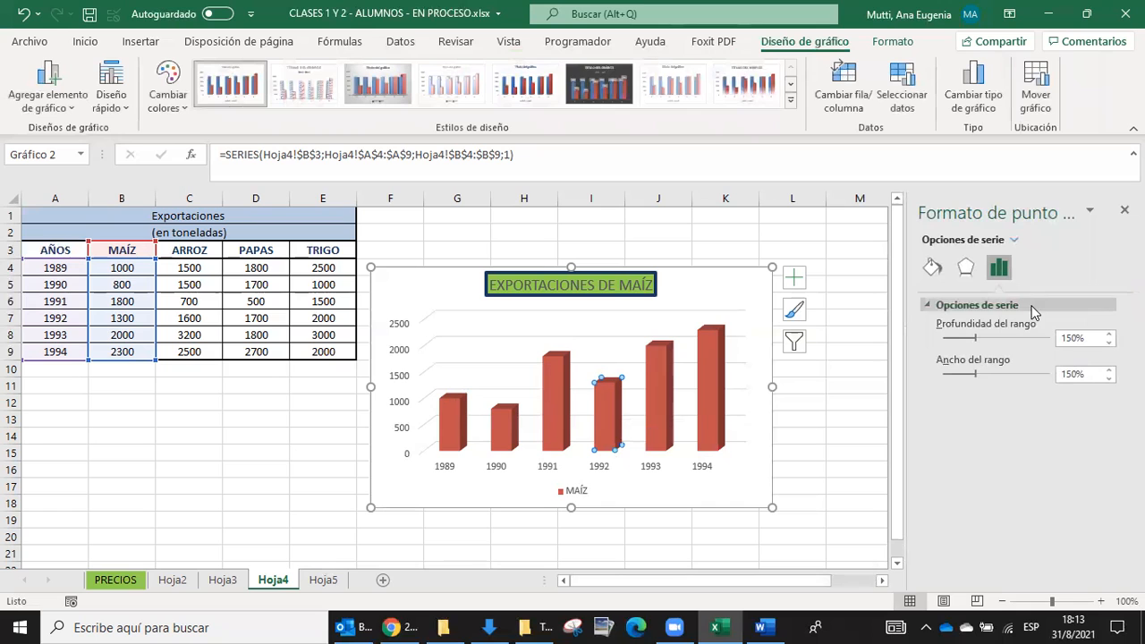
left_click(934, 269)
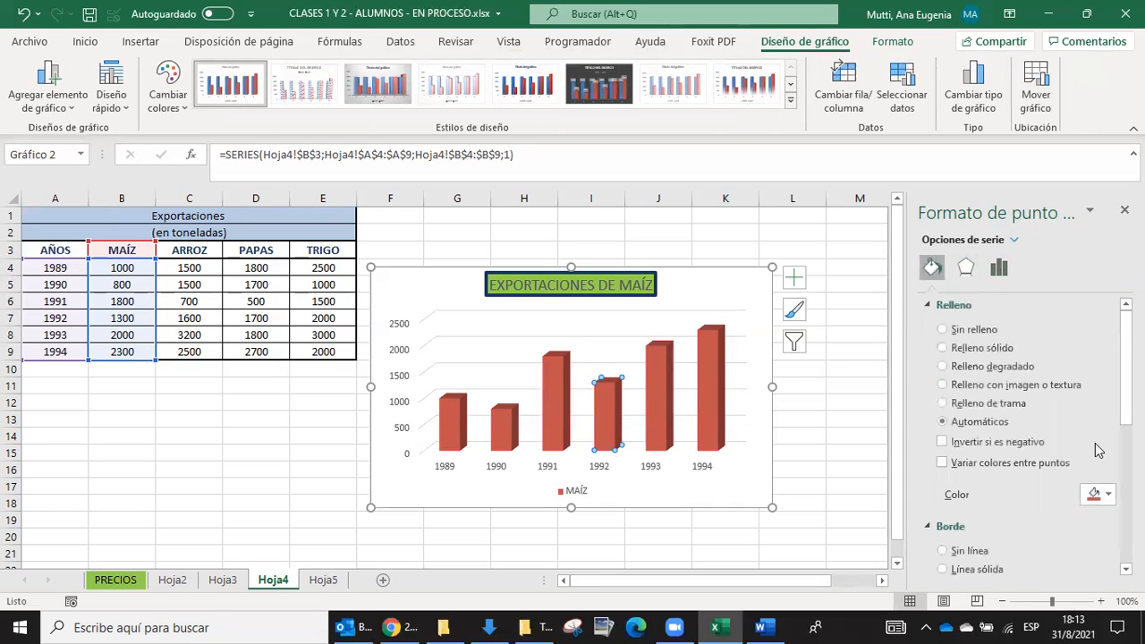
left_click(1098, 494)
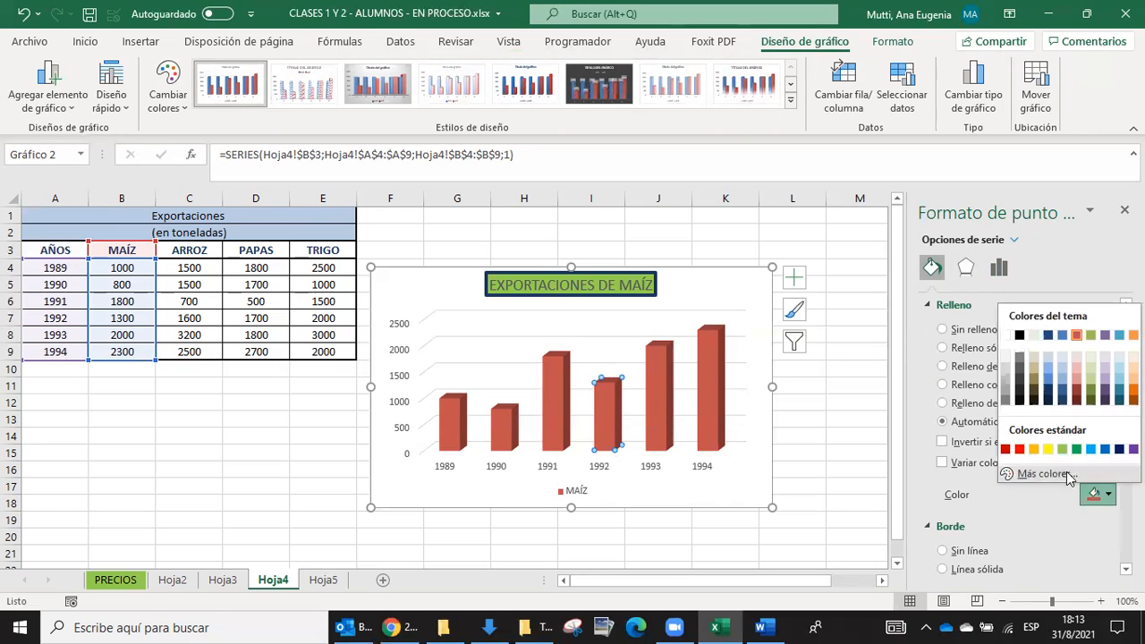
left_click(1064, 393)
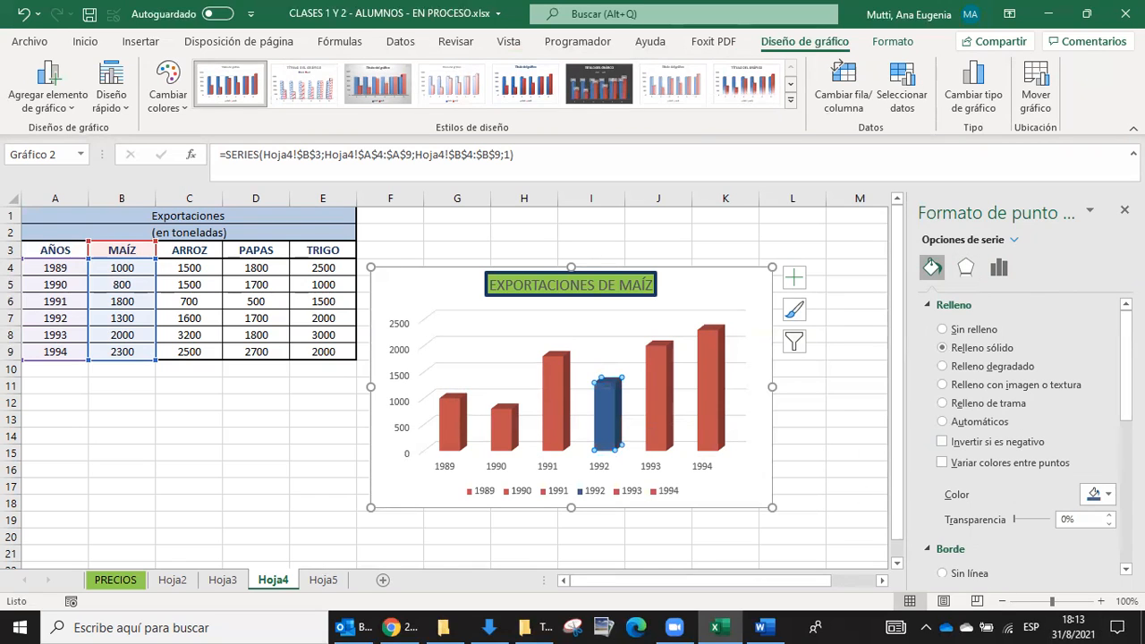
Step: Apply a solid gray fill to the year labels of the horizontal axis and close the formatting options
left_click(702, 470)
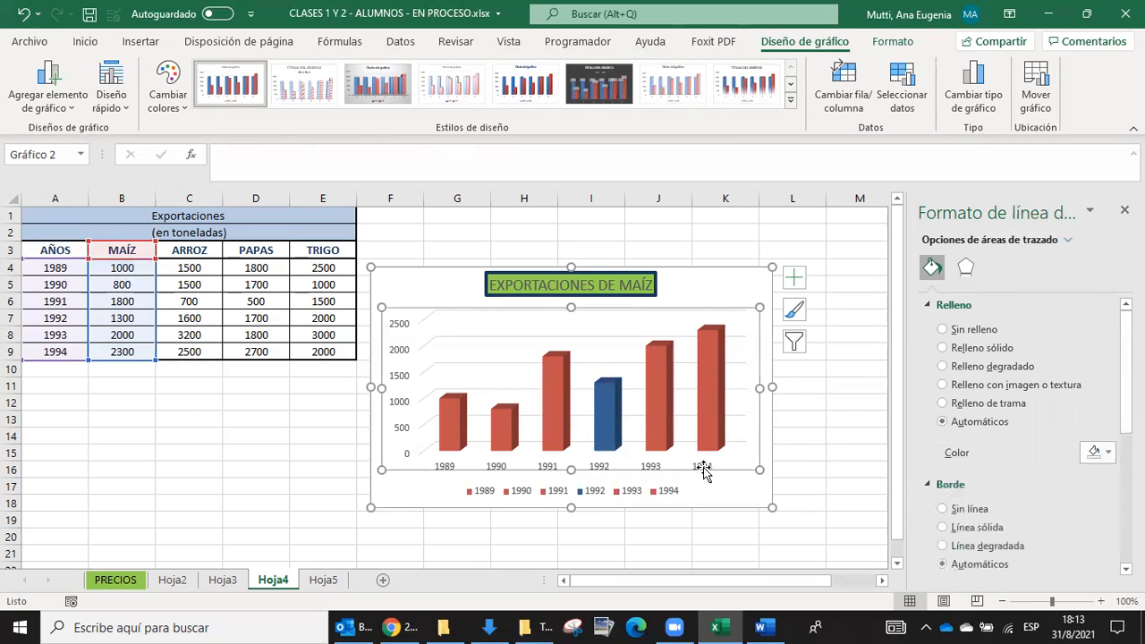
left_click(703, 470)
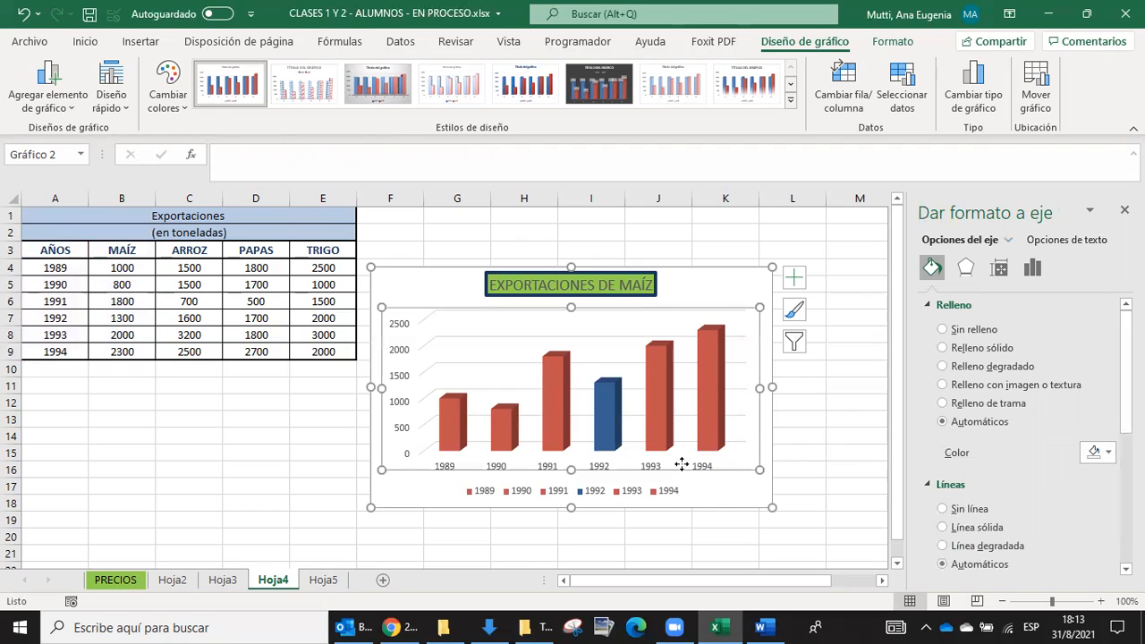
left_click(758, 484)
left_click(712, 467)
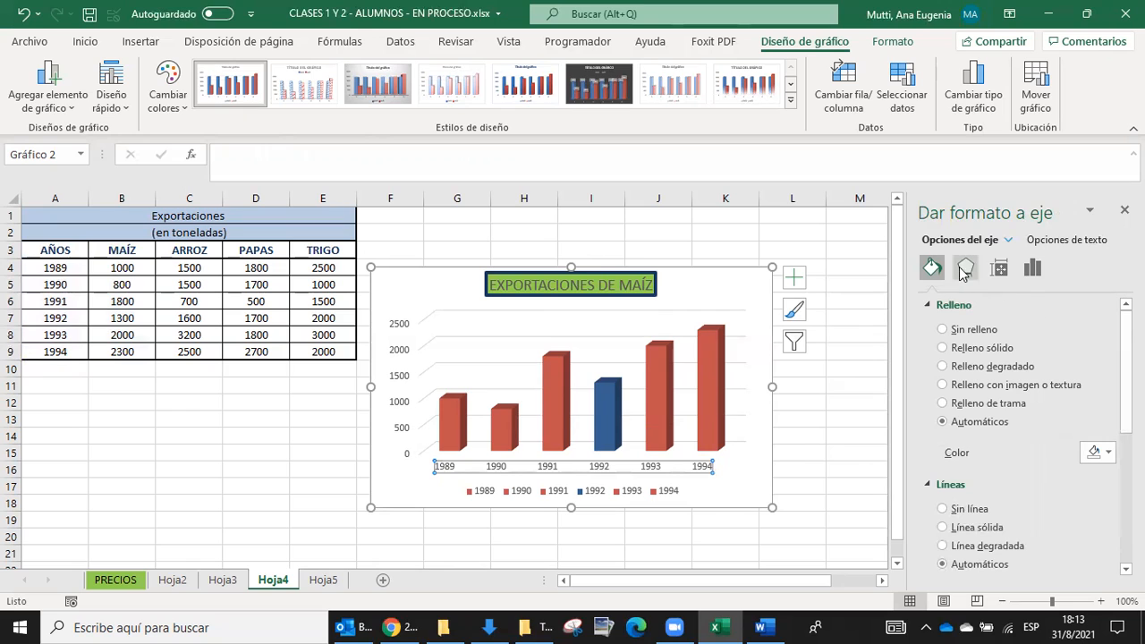
left_click(983, 349)
left_click(1098, 452)
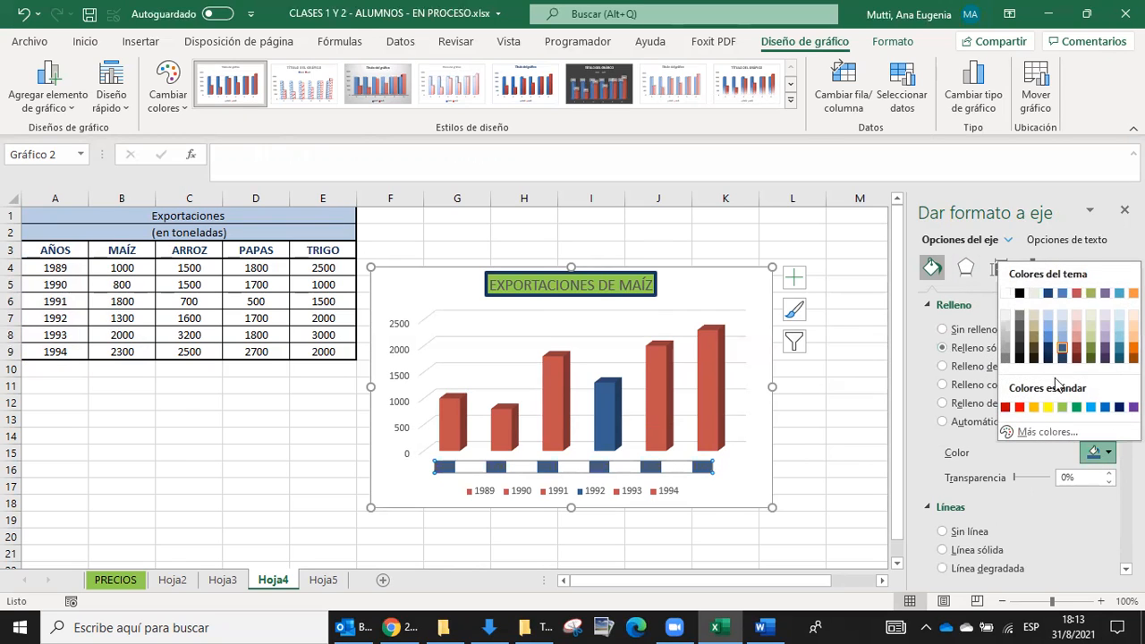
left_click(1006, 353)
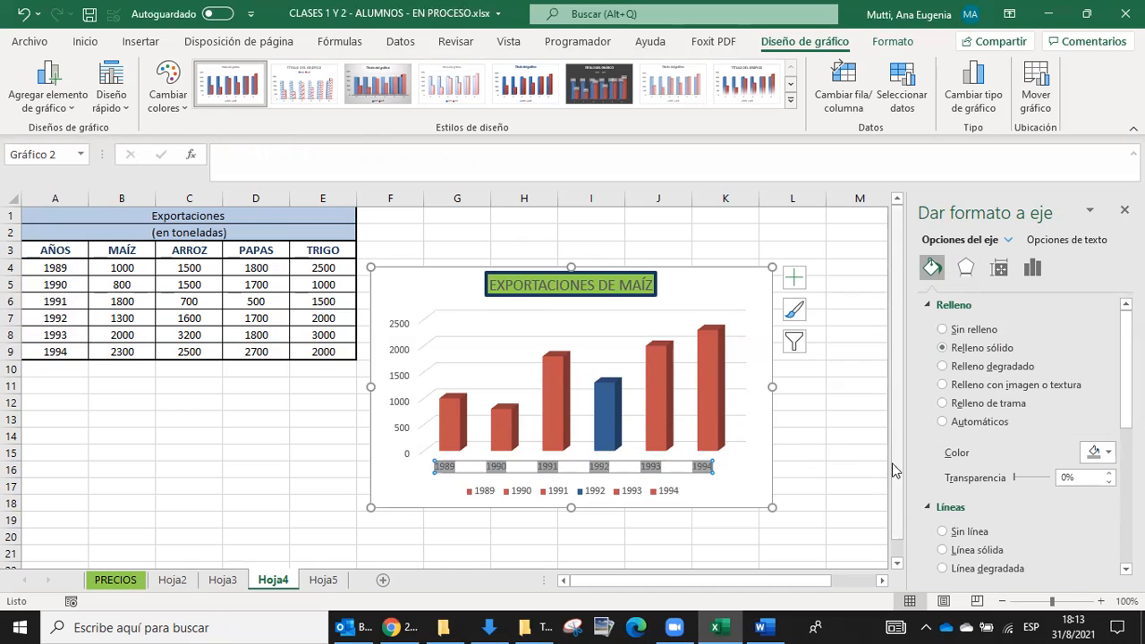
left_click(854, 399)
left_click(1124, 209)
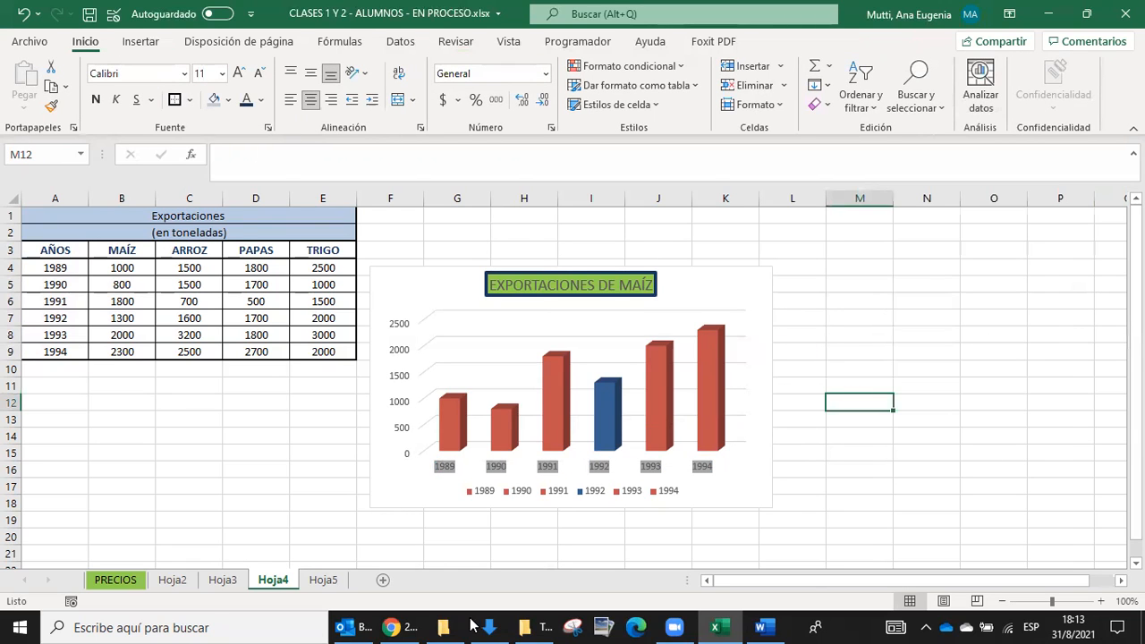
Step: Add data labels showing the value to all columns of the MAÍZ series through the additional label options
left_click(396, 327)
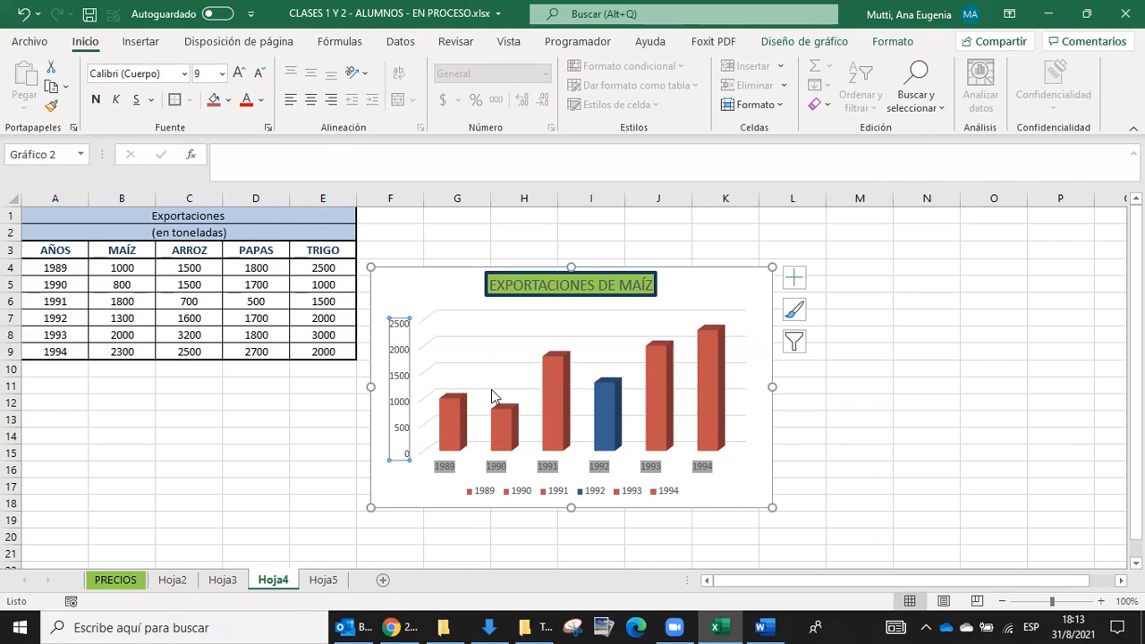
left_click(456, 414)
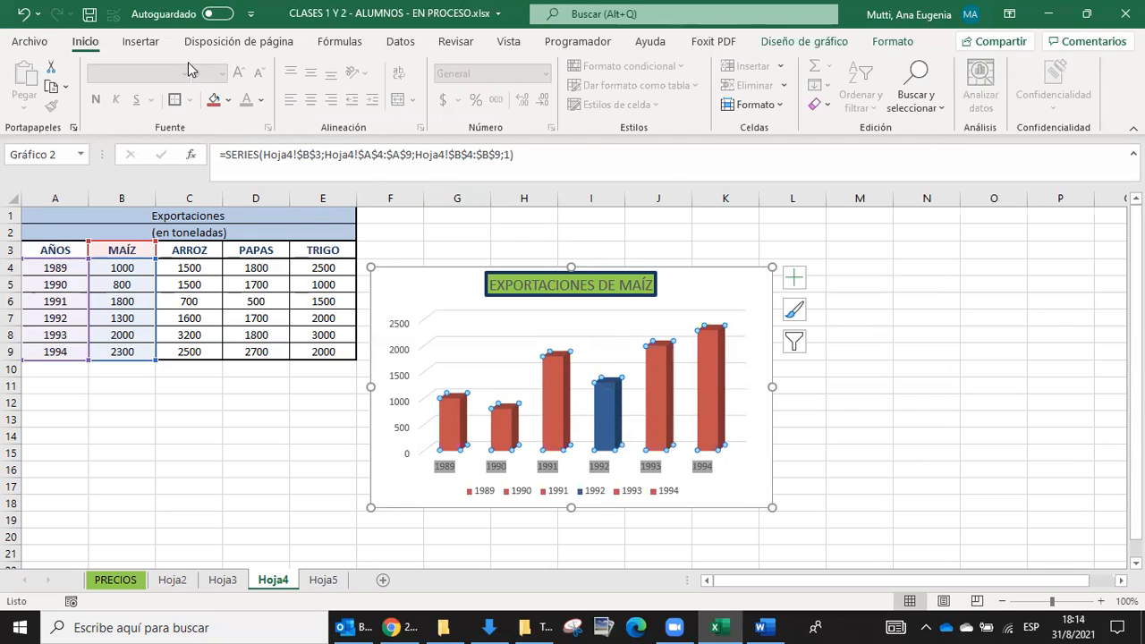
mouse_move(708, 368)
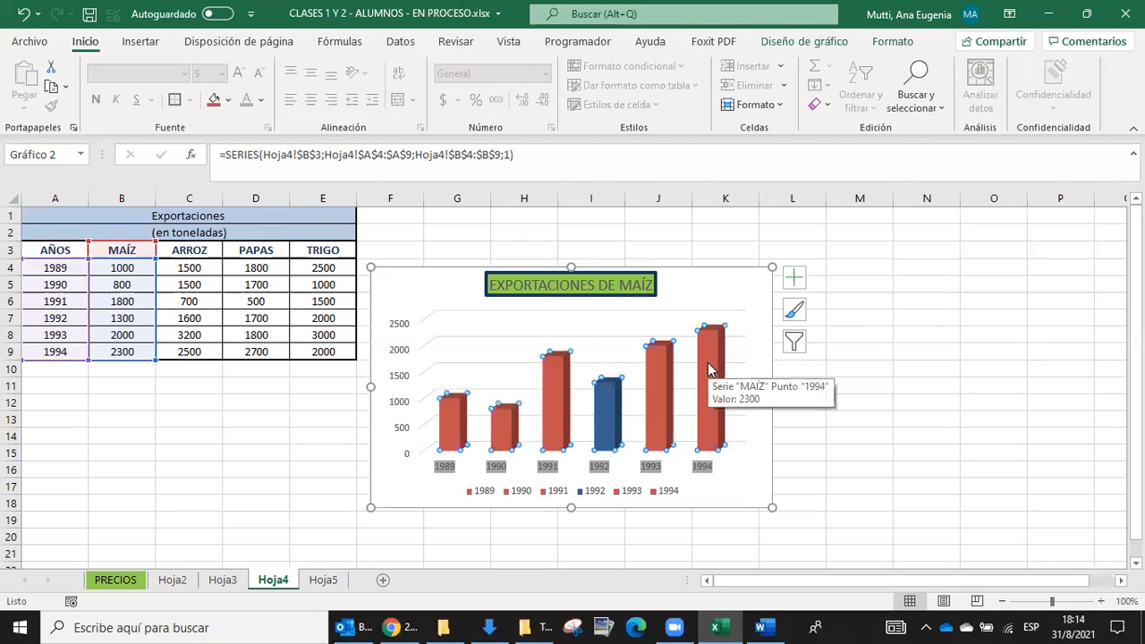
left_click(817, 42)
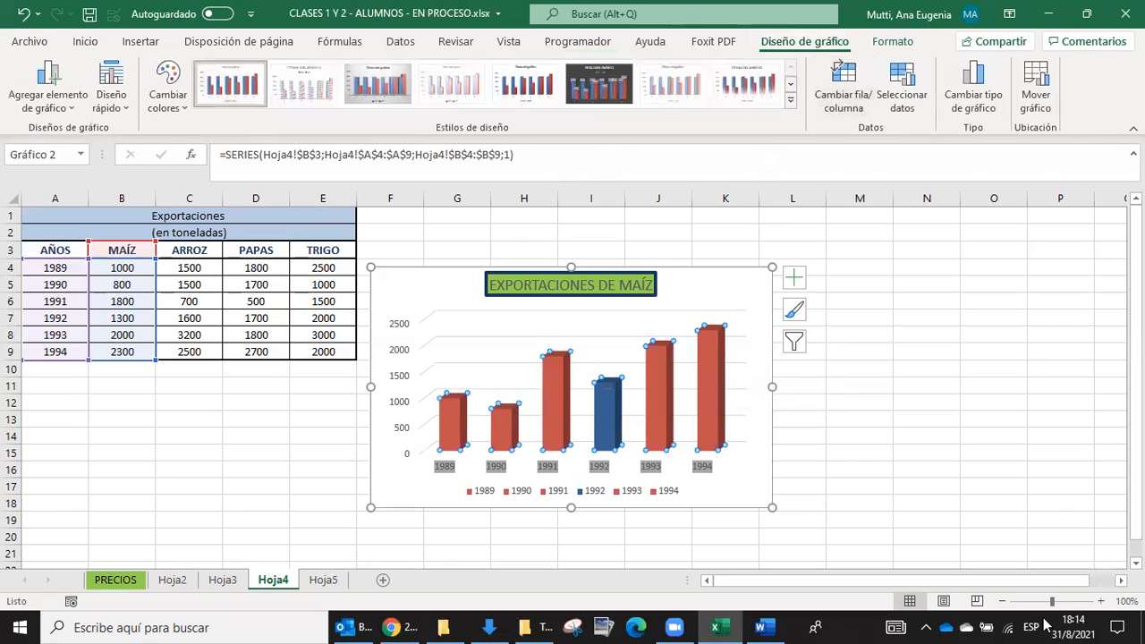
left_click(78, 106)
mouse_move(90, 200)
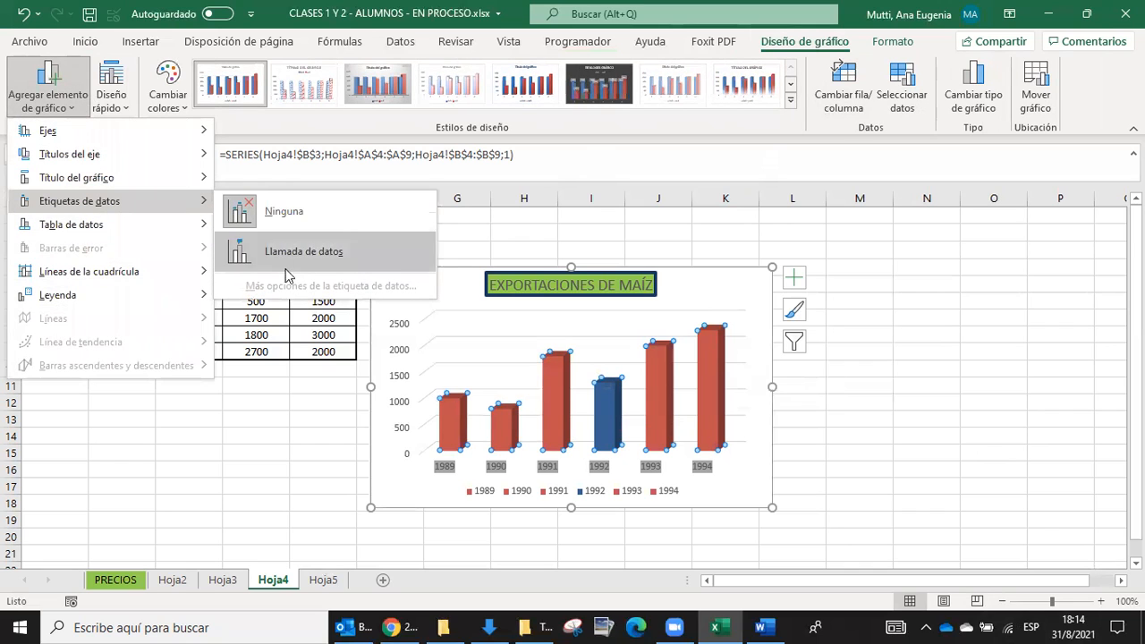
mouse_move(195, 302)
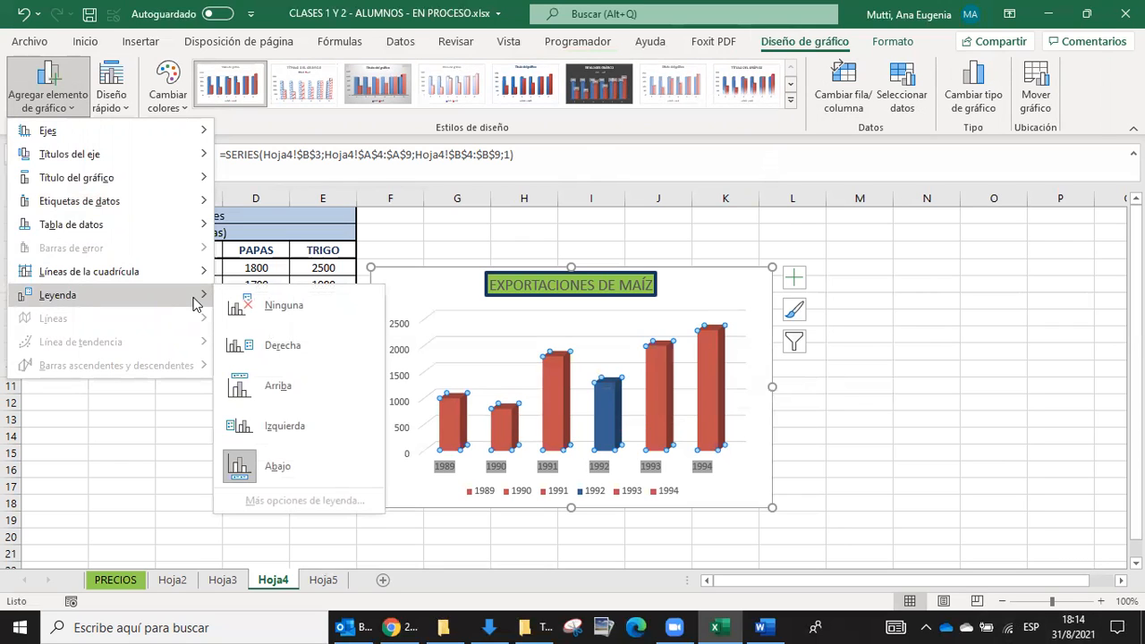
mouse_move(179, 201)
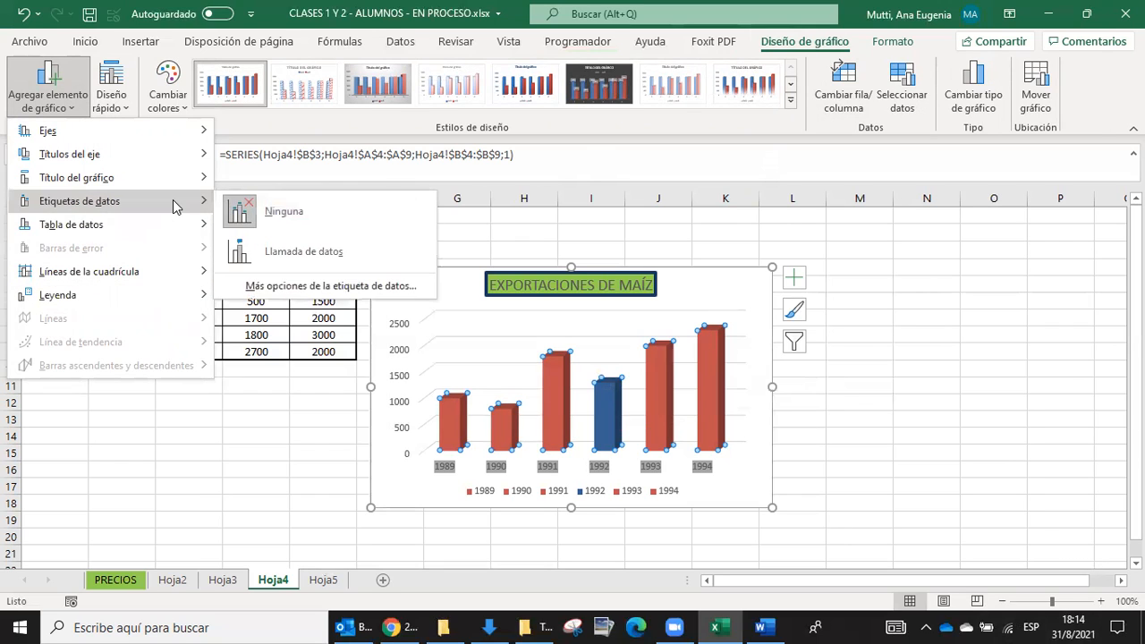
left_click(327, 285)
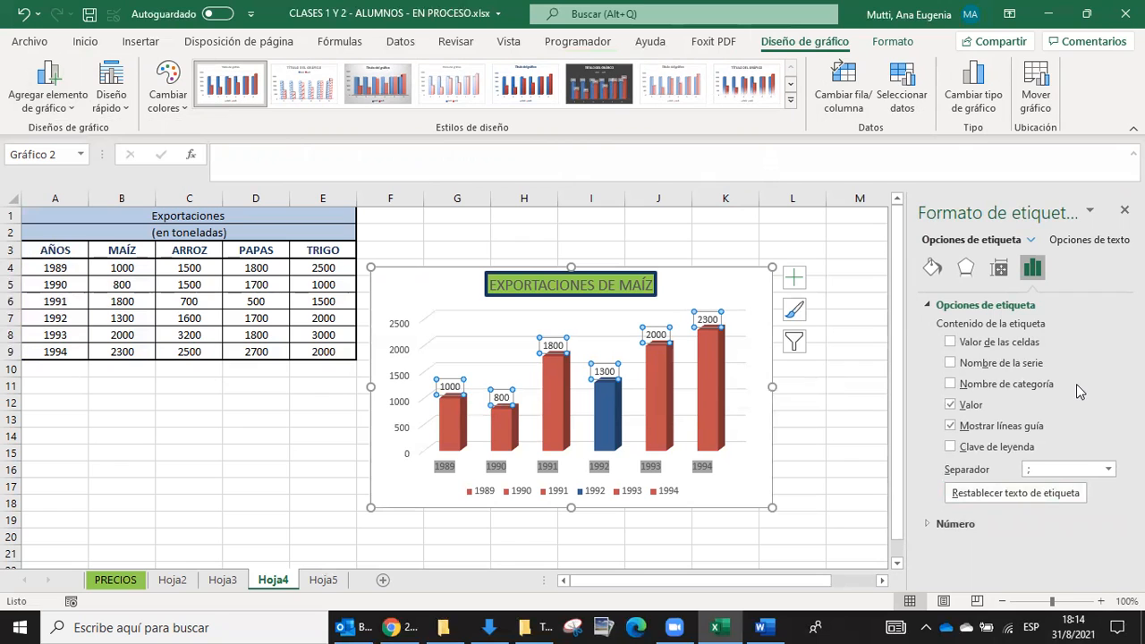
left_click(949, 341)
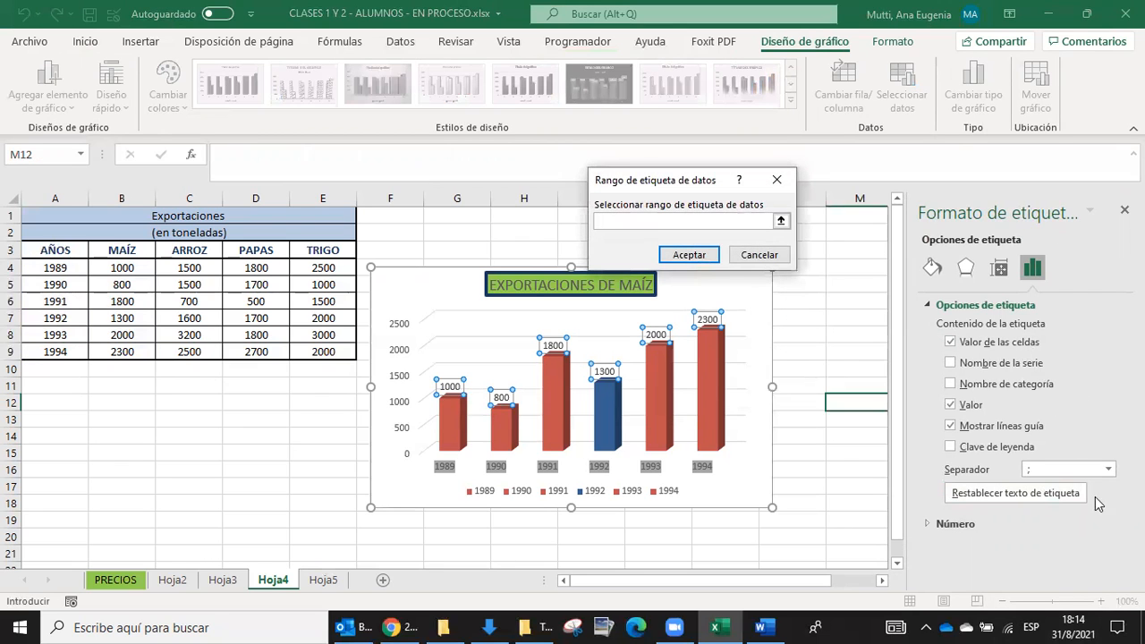
left_click(759, 255)
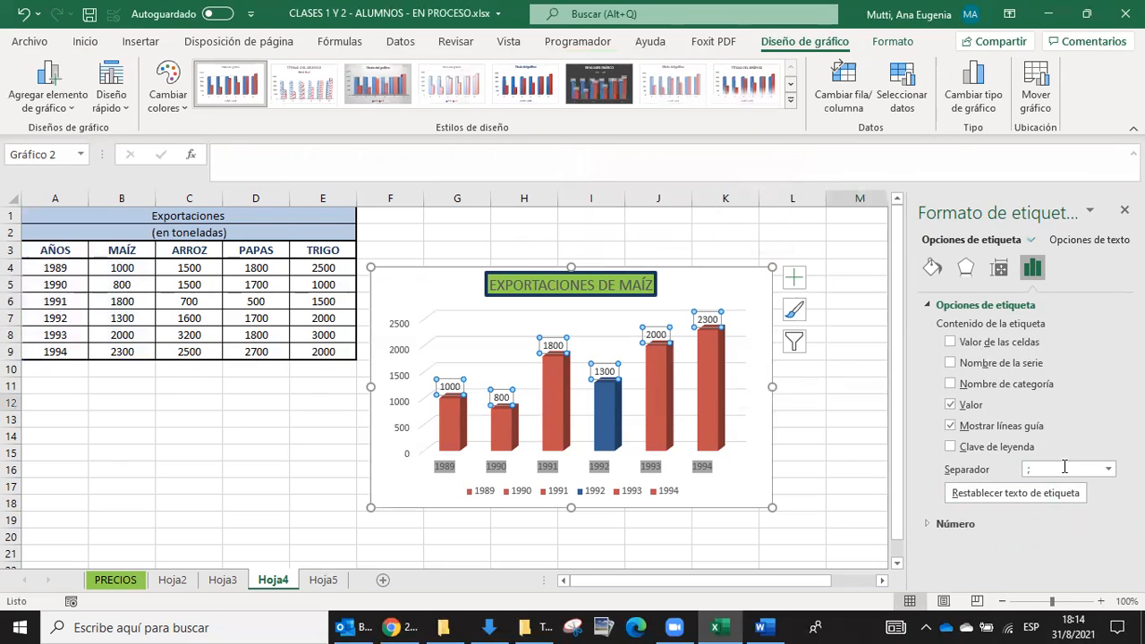
scroll(1091, 293, "down", 1)
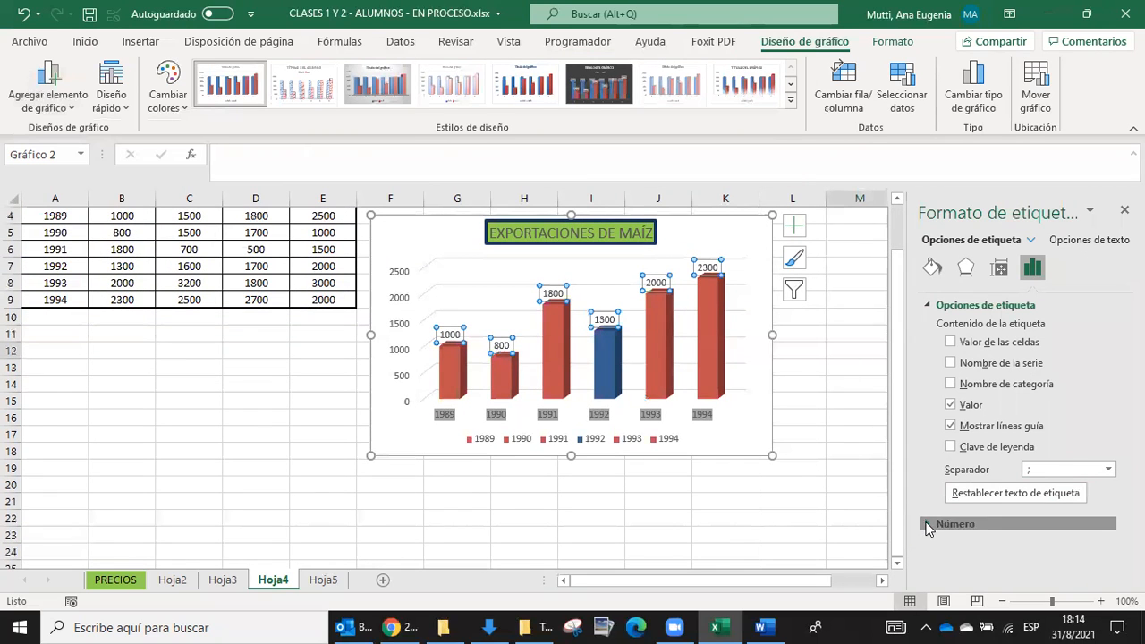
Step: Show the number format options for the data labels, close the formatting options and select the 1994 label
left_click(952, 524)
scroll(1078, 512, "down", 1)
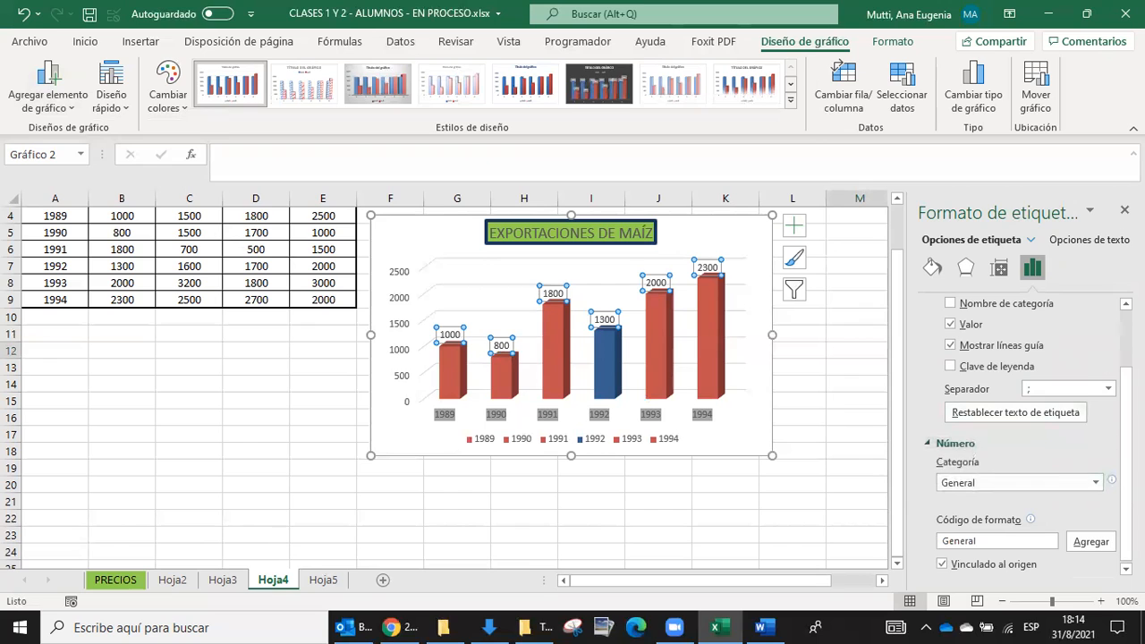
left_click(1124, 209)
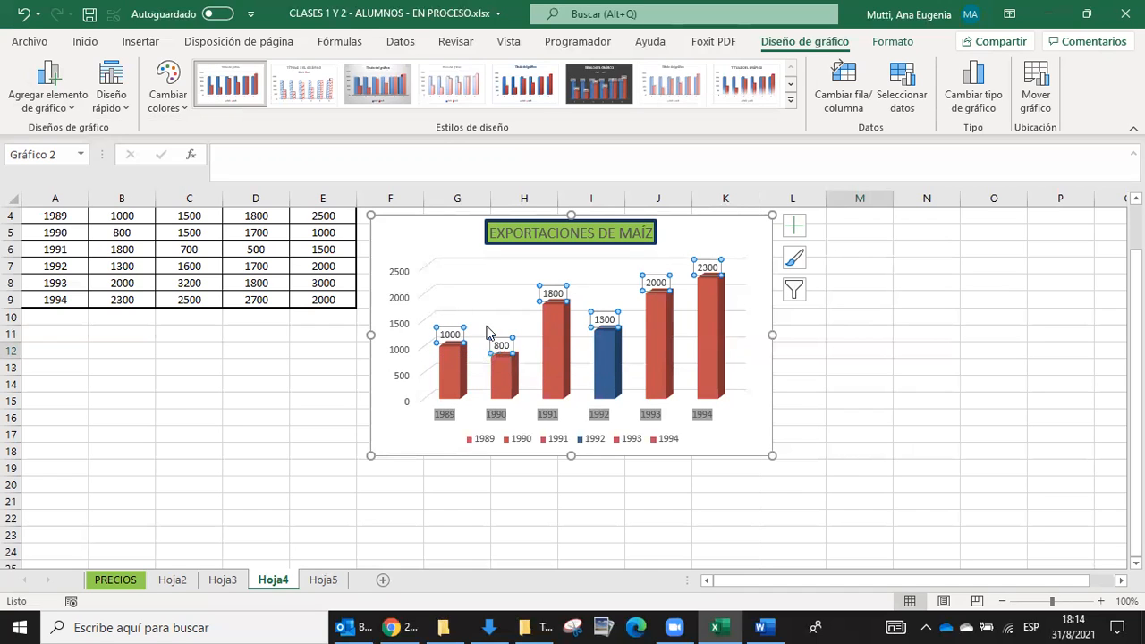
left_click(707, 259)
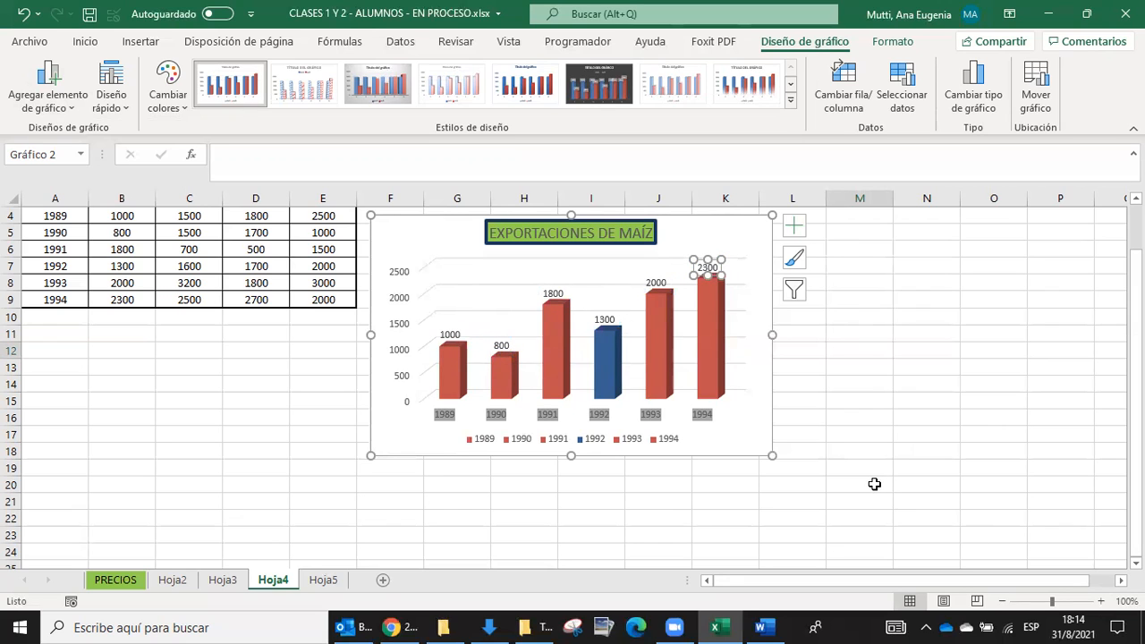
Step: Remove the legend from the maize exports chart and deselect its data labels
left_click(64, 106)
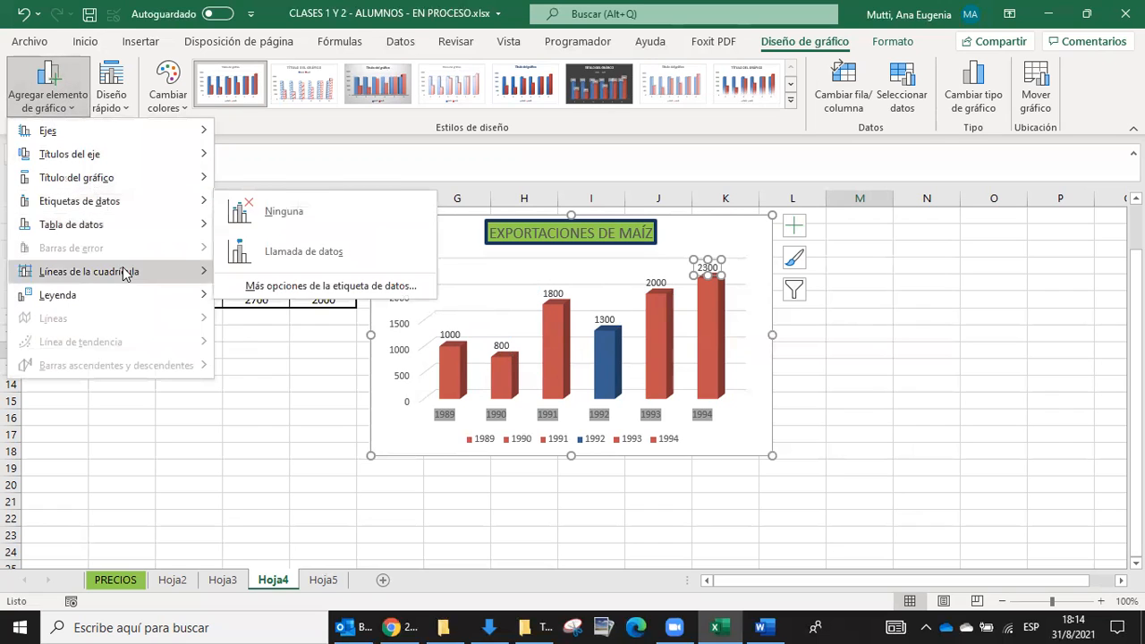
mouse_move(123, 291)
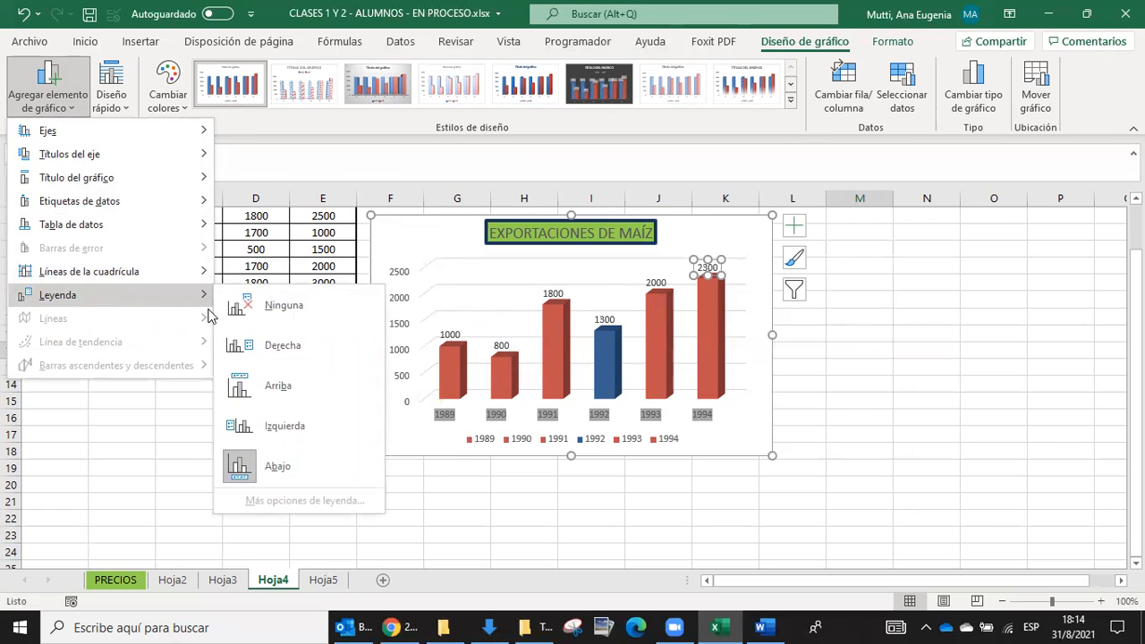
left_click(251, 313)
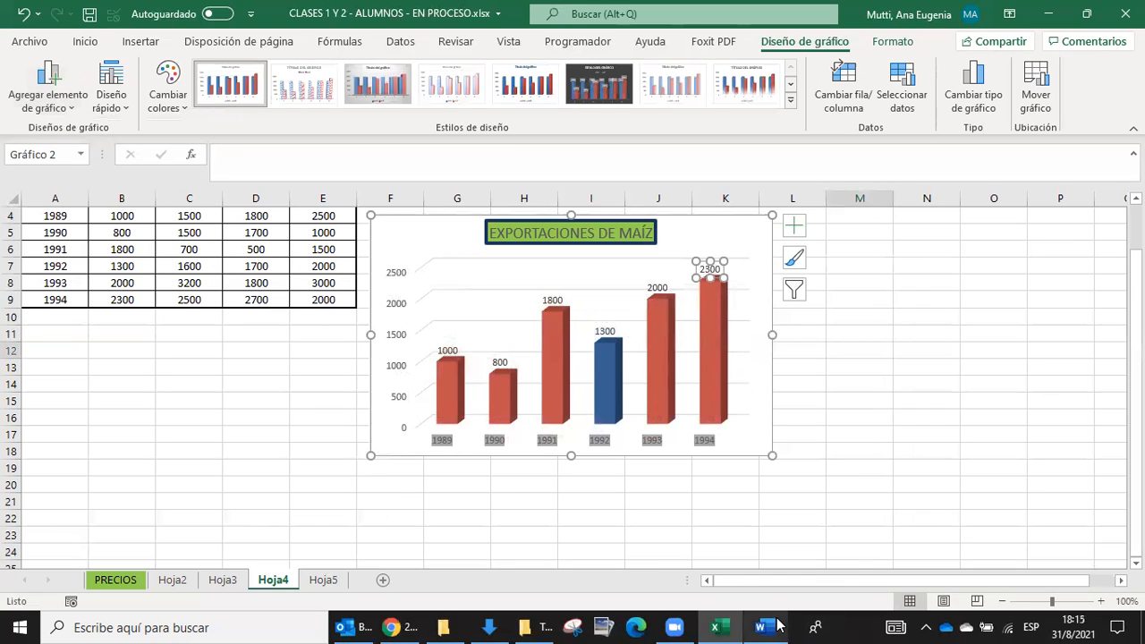
left_click(554, 298)
left_click(713, 268)
left_click(745, 323)
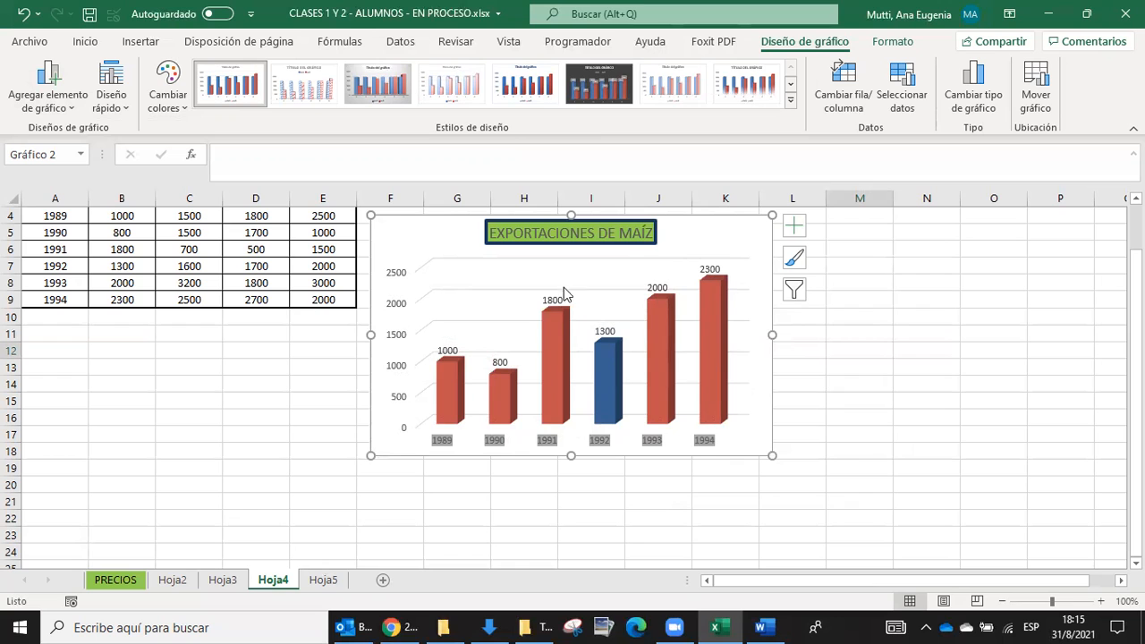
Step: Restore the chart's legend through the additional legend options, positioned Hacia la derecha, and close the formatting options
left_click(524, 349)
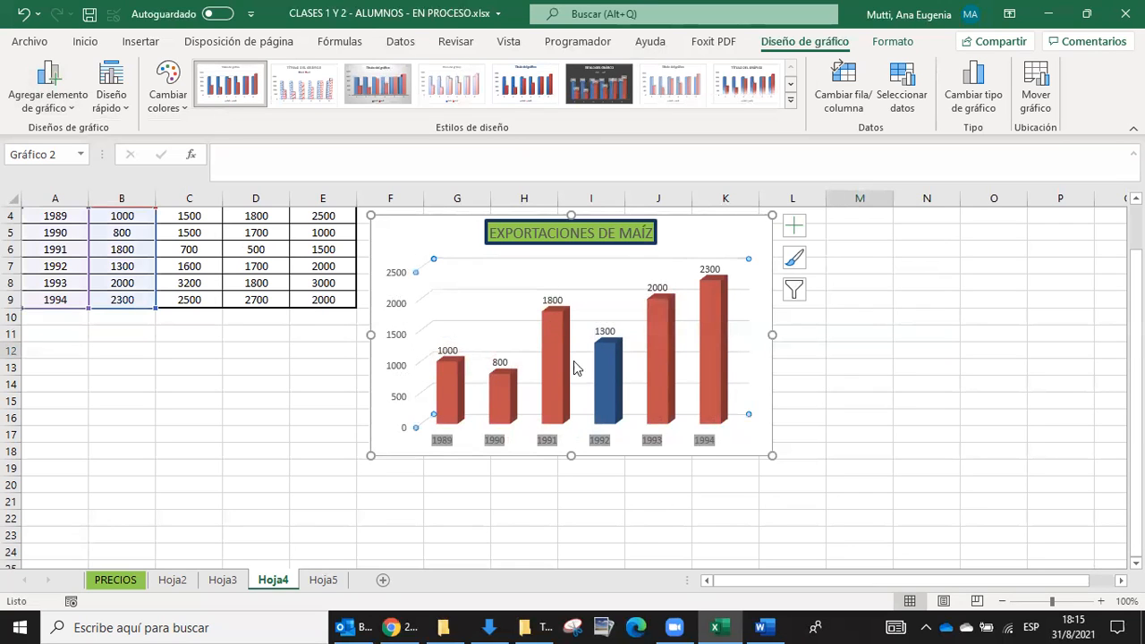
left_click(49, 94)
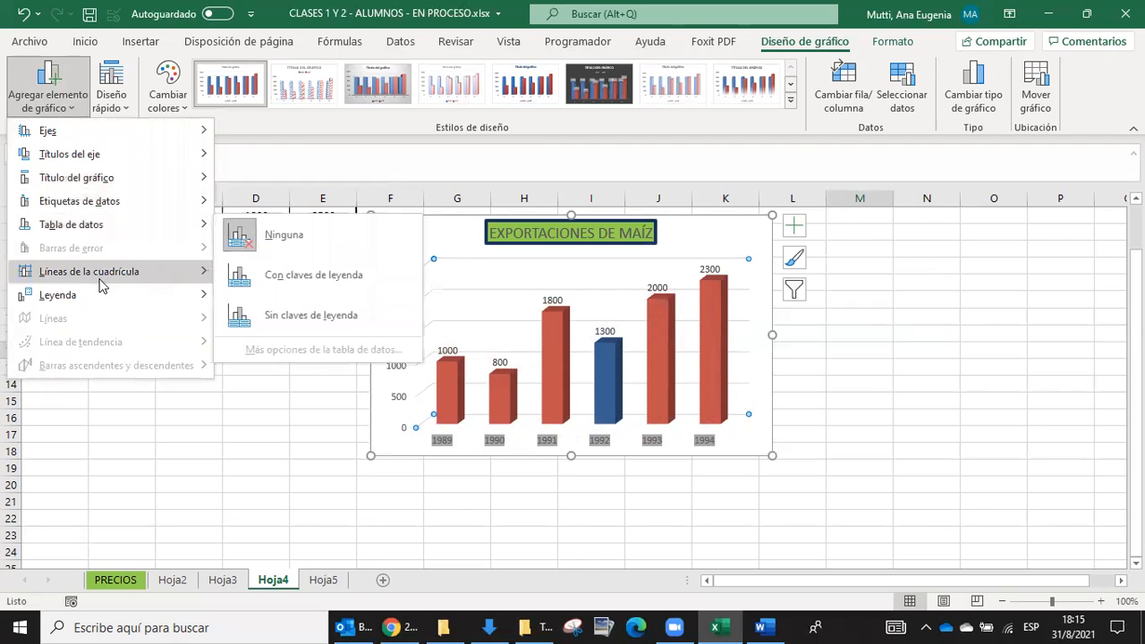
mouse_move(99, 306)
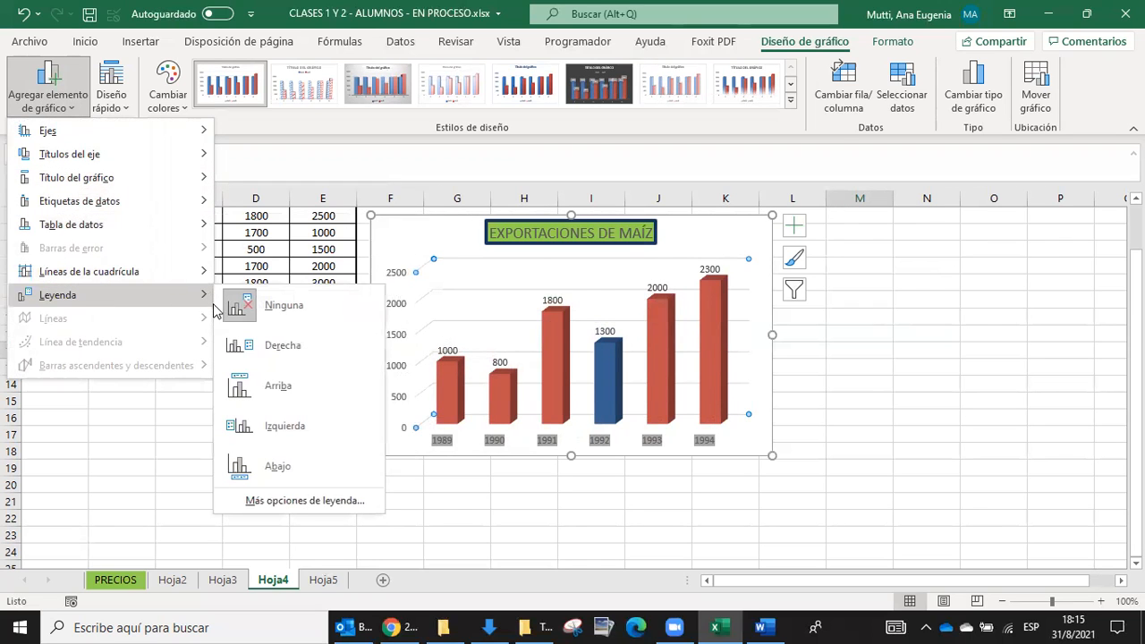
left_click(268, 501)
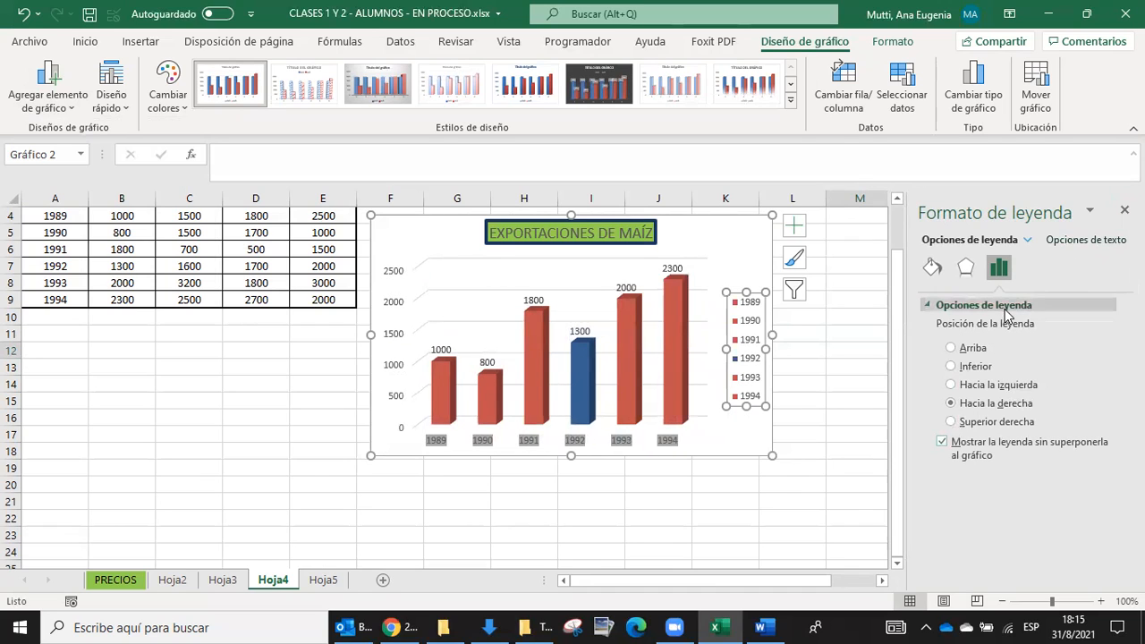
left_click(1124, 209)
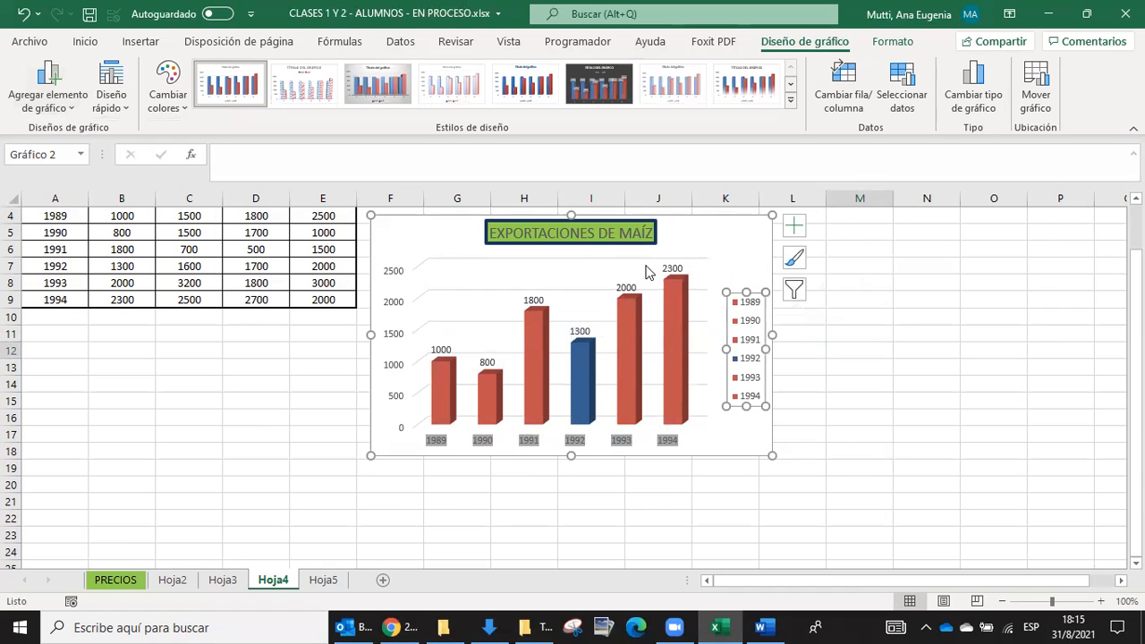
Step: Delete the data labels from all columns of the MAÍZ series
scroll(649, 268, "up", 1)
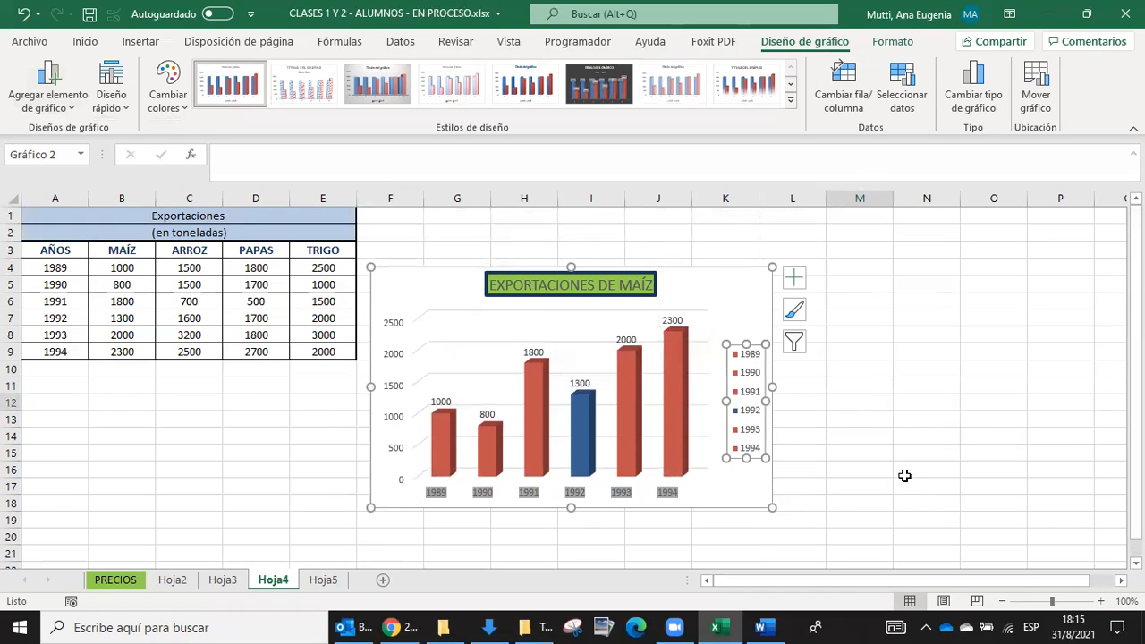
left_click(671, 321)
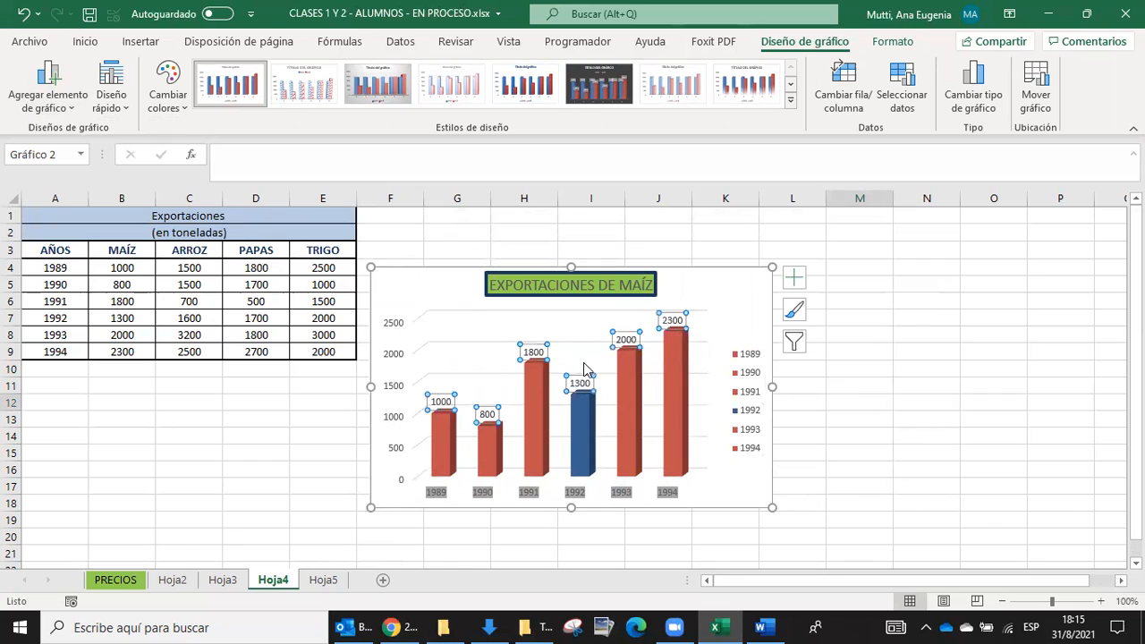
key("Delete")
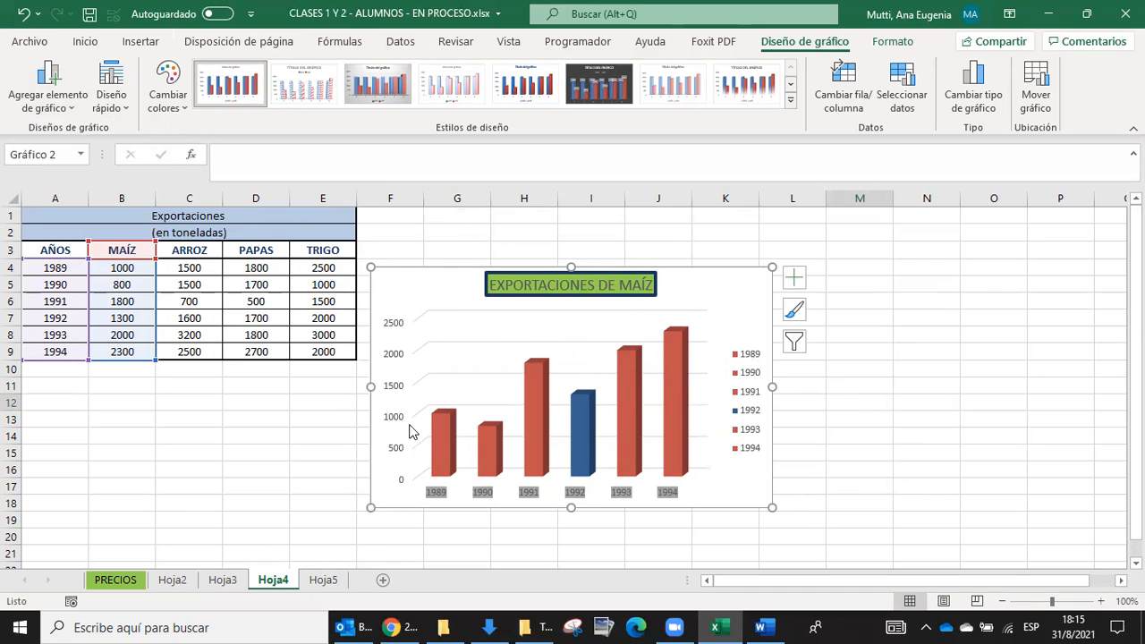
left_click(388, 375)
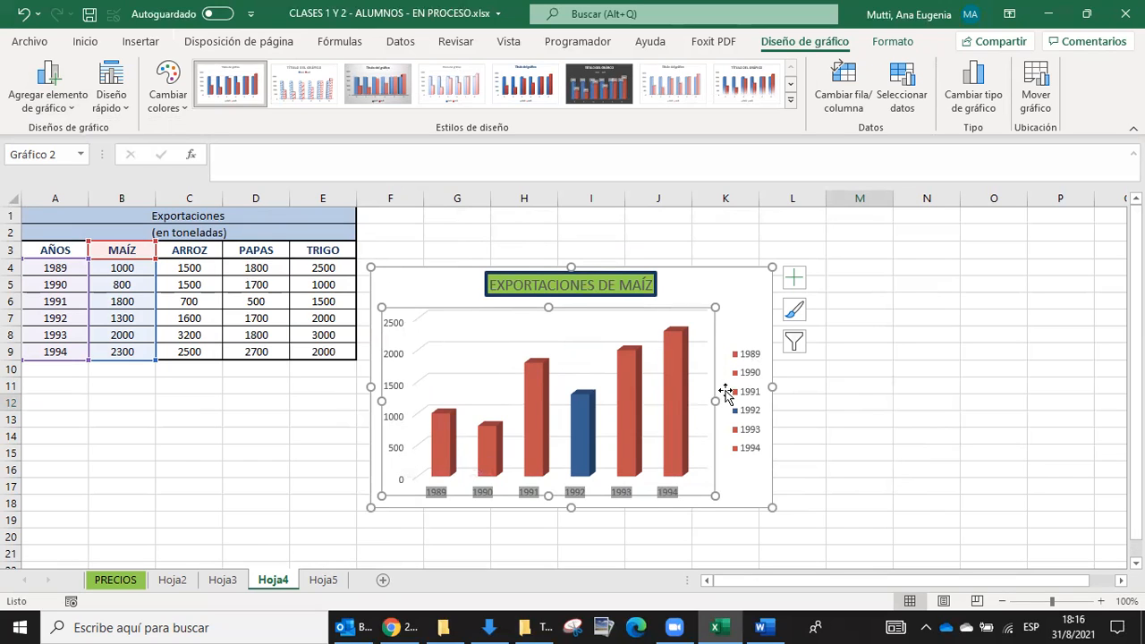
Step: Undo the recent legend and data label changes back to before the labels were added, and deselect the chart
left_click(23, 14)
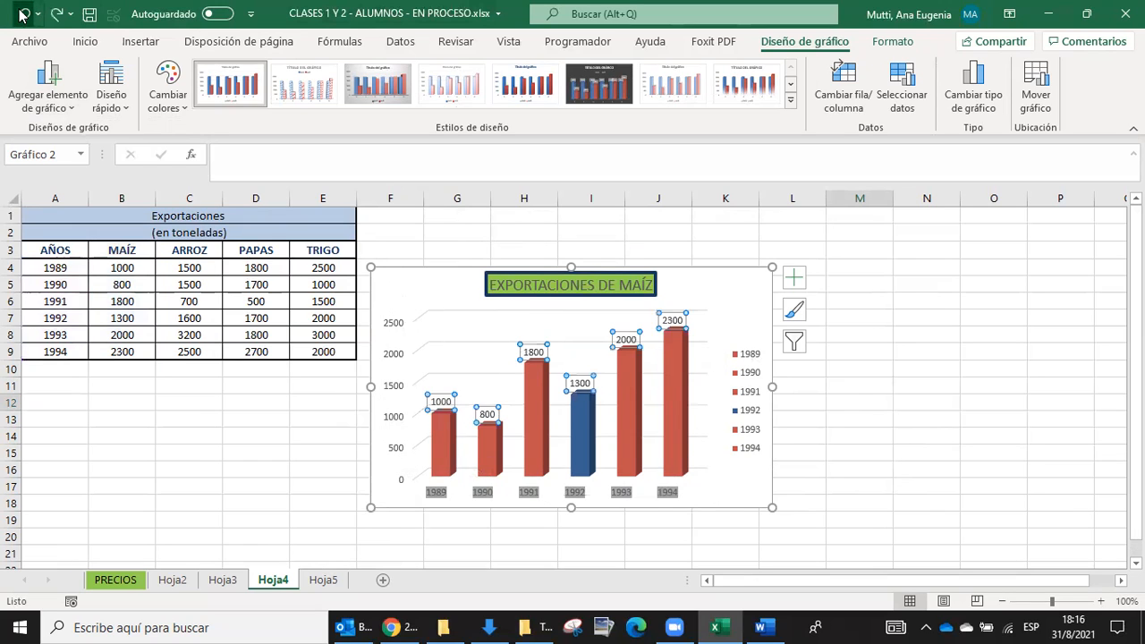
left_click(22, 13)
left_click(22, 13)
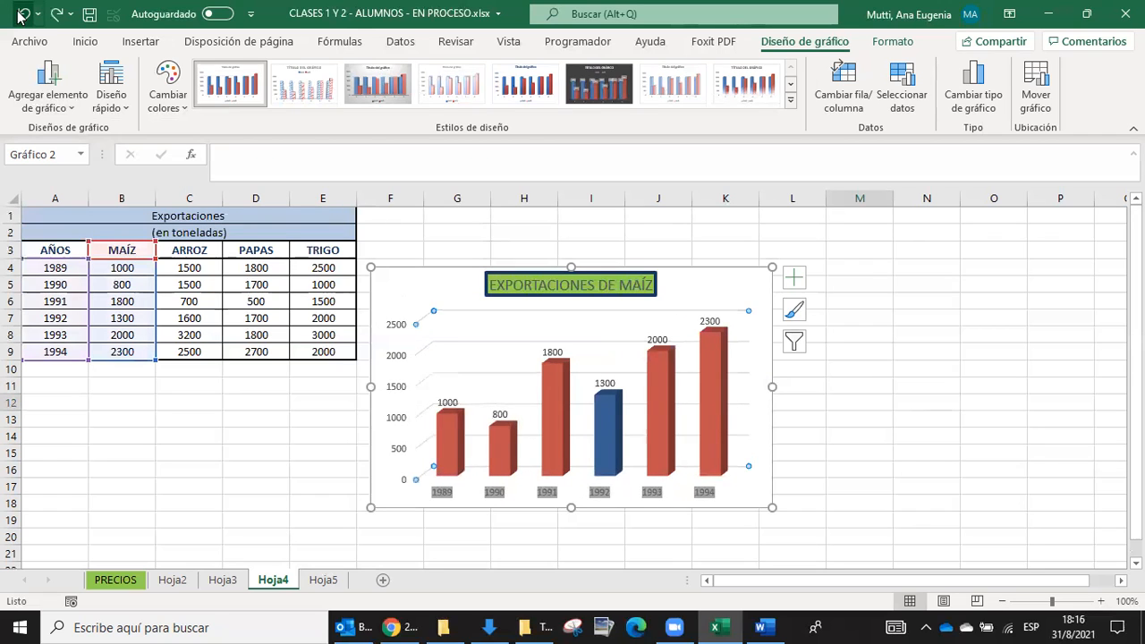
left_click(23, 14)
left_click(23, 14)
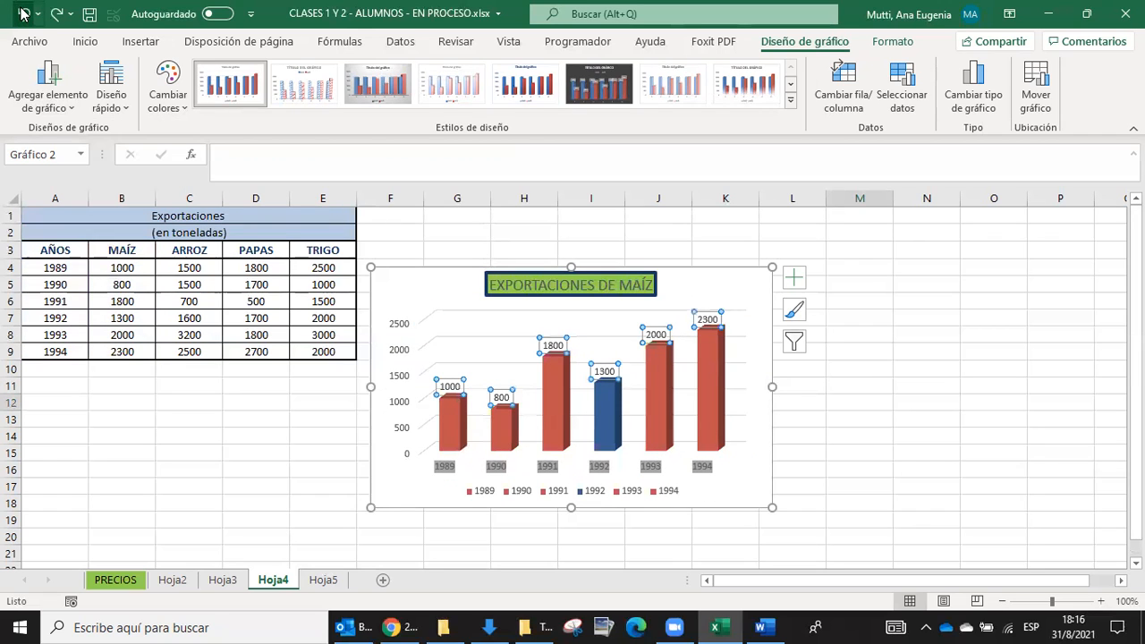
left_click(22, 13)
left_click(23, 14)
left_click(989, 418)
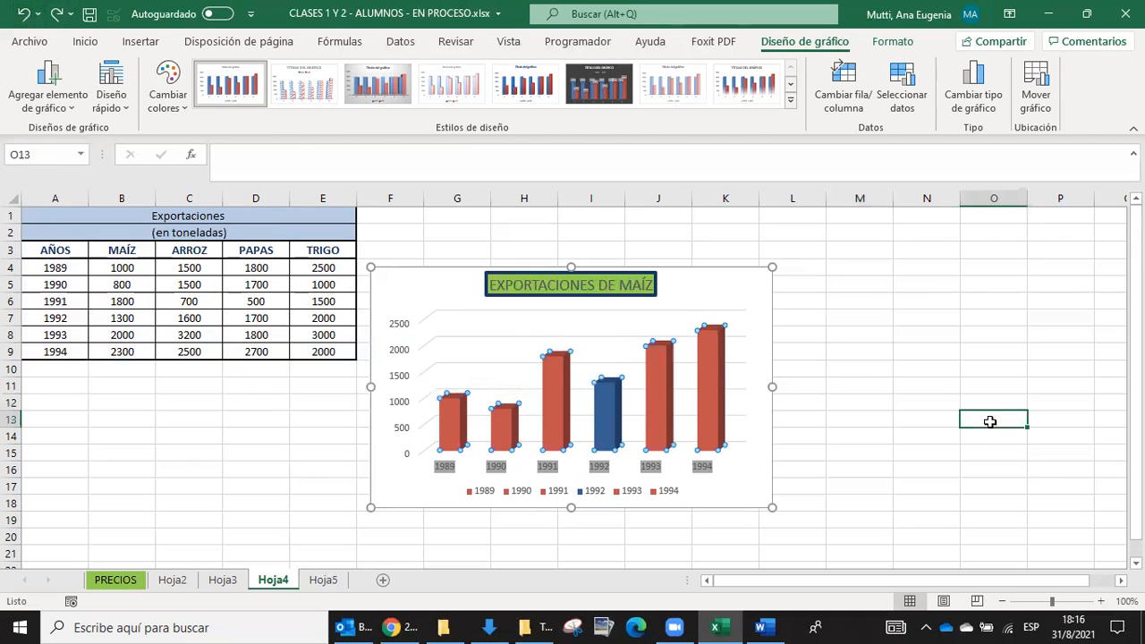
Step: Move the maize exports chart away from the data table so it spans about columns L to Q, and deselect it
mouse_move(341, 626)
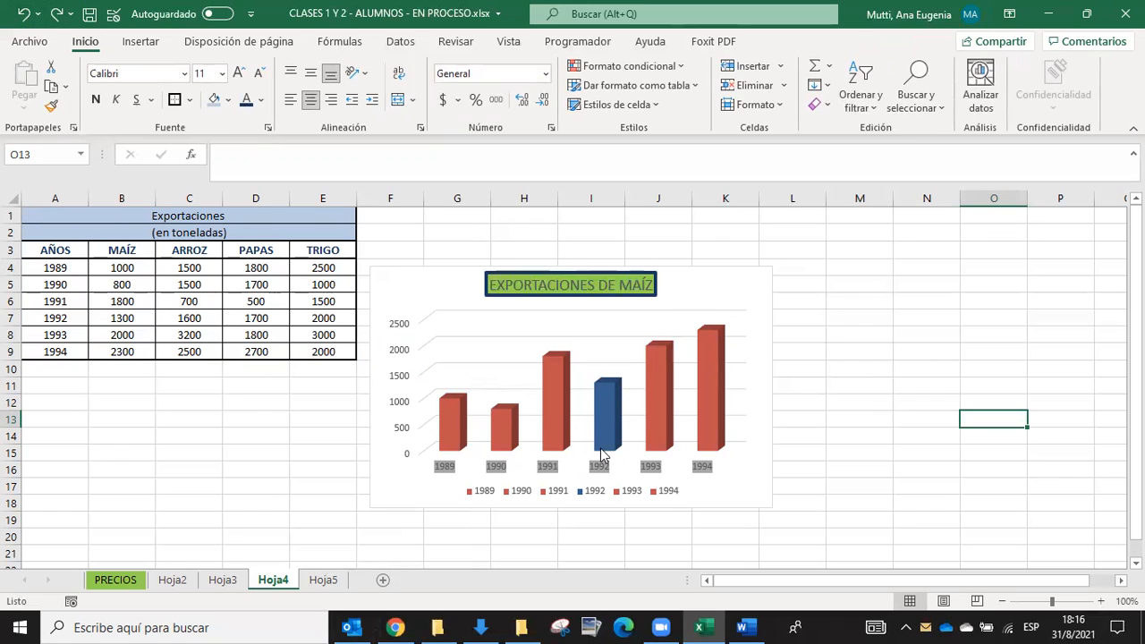
mouse_move(612, 427)
left_click(557, 282)
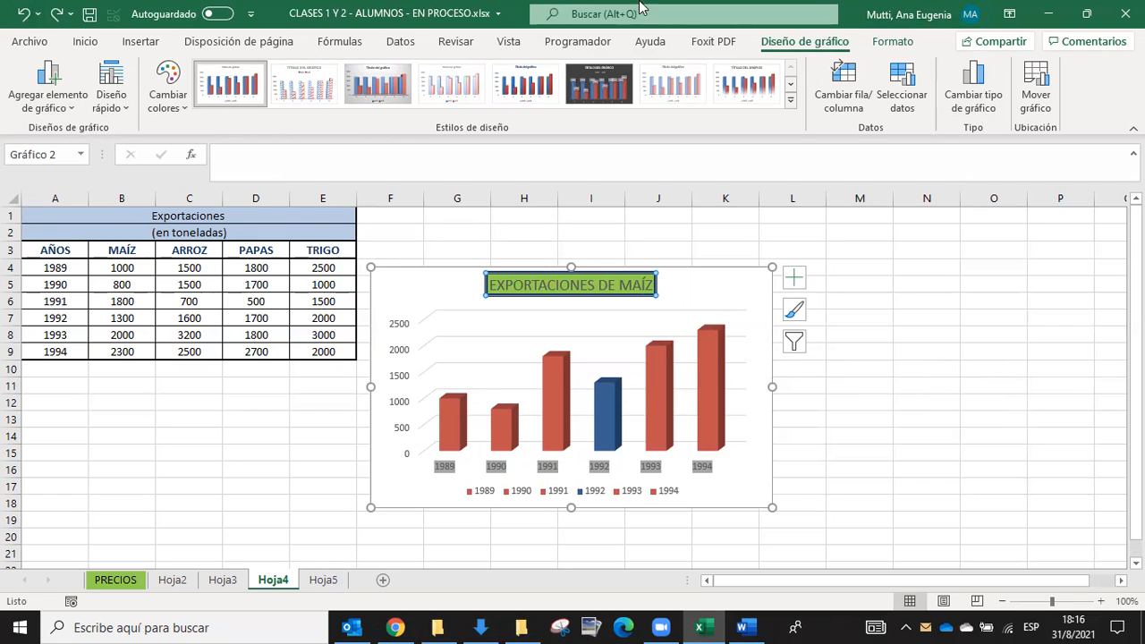
left_click_drag(720, 281, 1111, 257)
key("ctrl+z")
left_click_drag(672, 302, 923, 274)
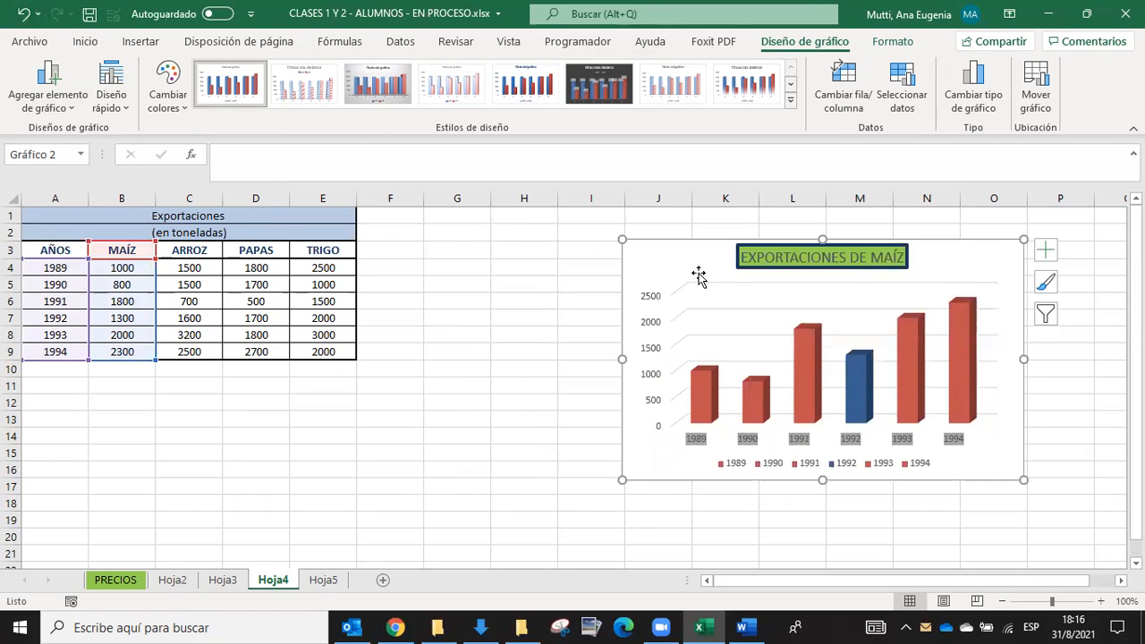
left_click_drag(950, 579, 998, 558)
left_click_drag(945, 472, 1075, 469)
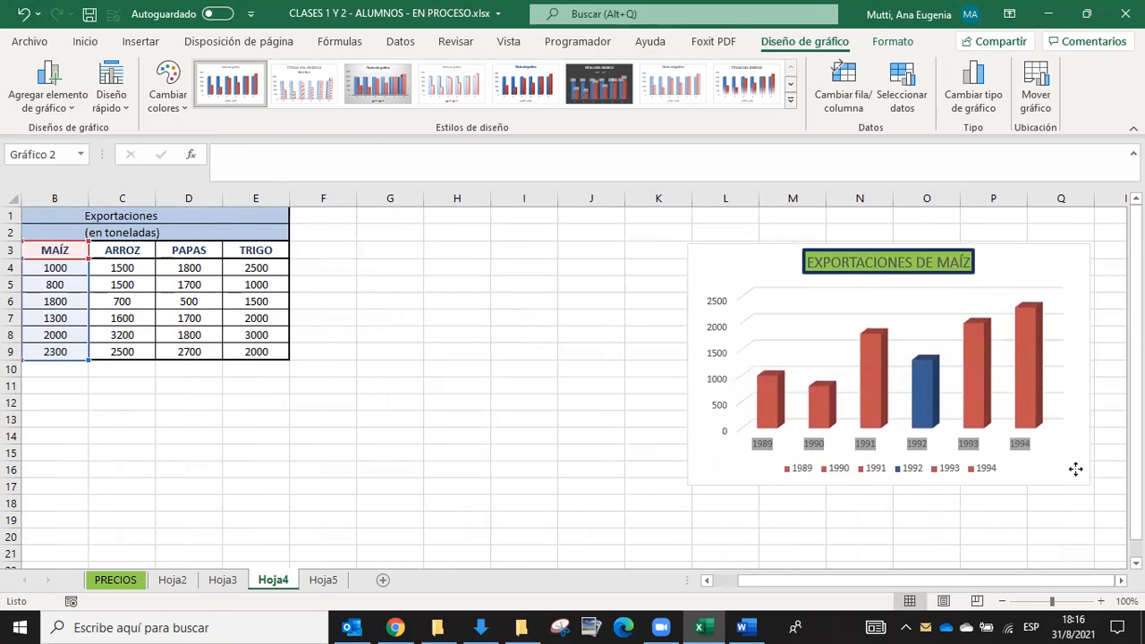
left_click(396, 504)
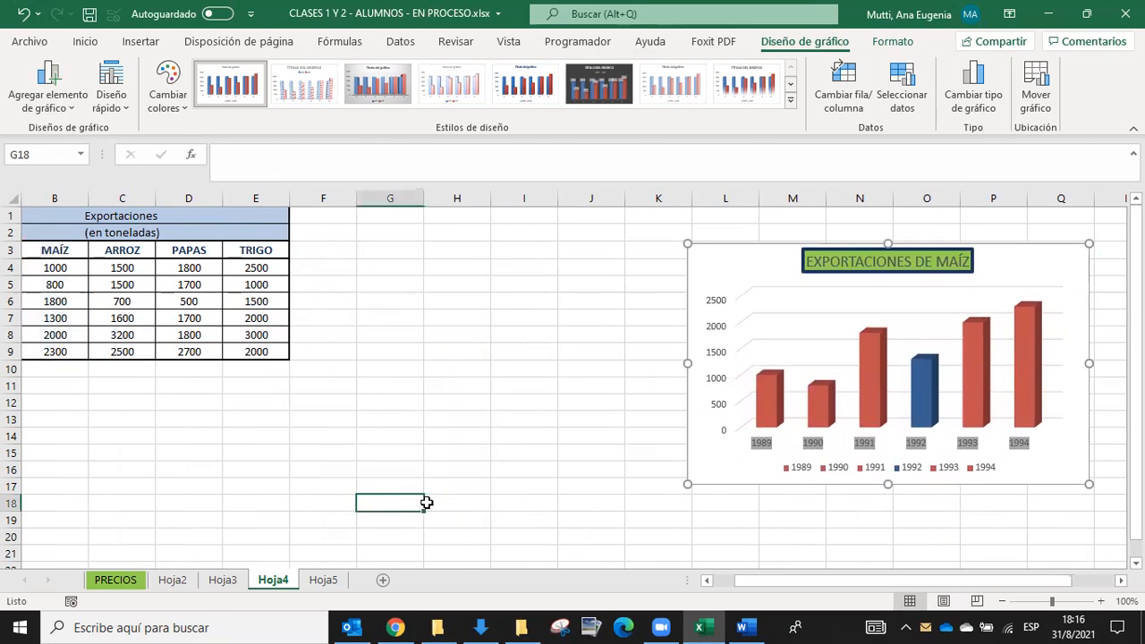
Step: Switch to the Word document and examine the sample chart "Exportaciones en los 6 años." and its instructions
left_click(745, 625)
scroll(663, 426, "down", 15)
scroll(698, 419, "down", 1)
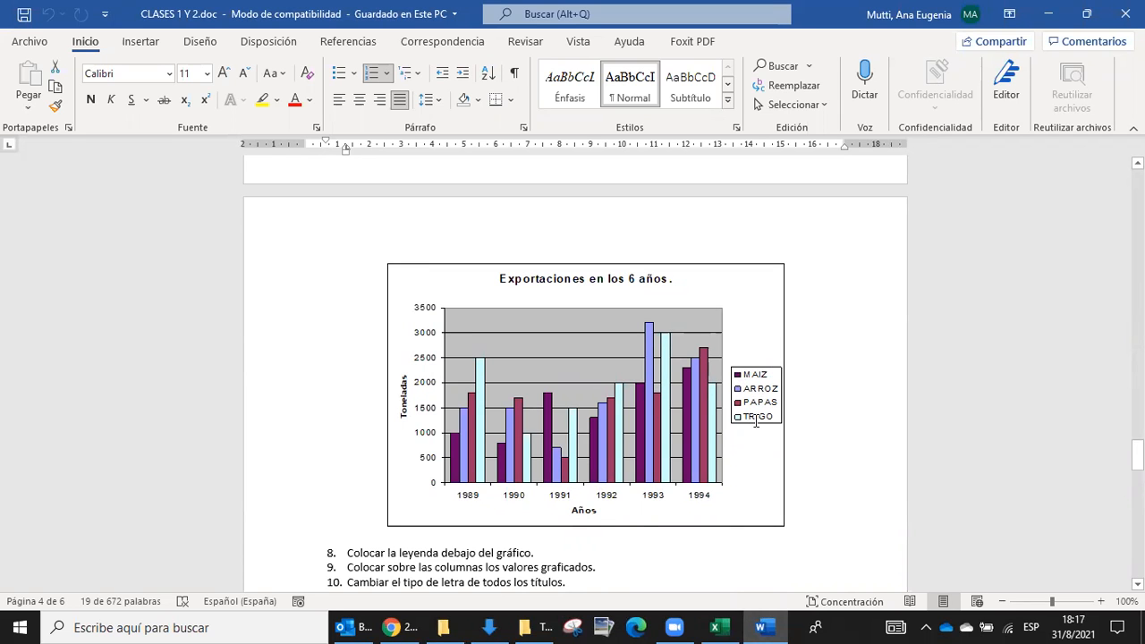
Step: Switch back to Excel and insert a clustered column chart (Columnas agrupadas) from the exports table range A3:E9
left_click(714, 627)
left_click(392, 420)
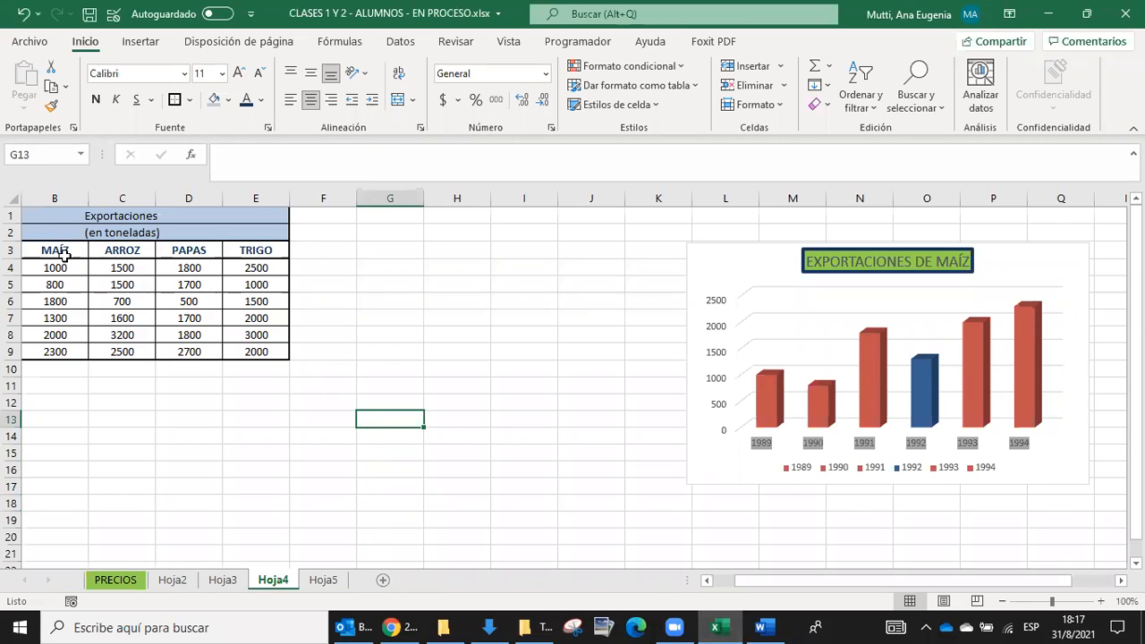
left_click(711, 579)
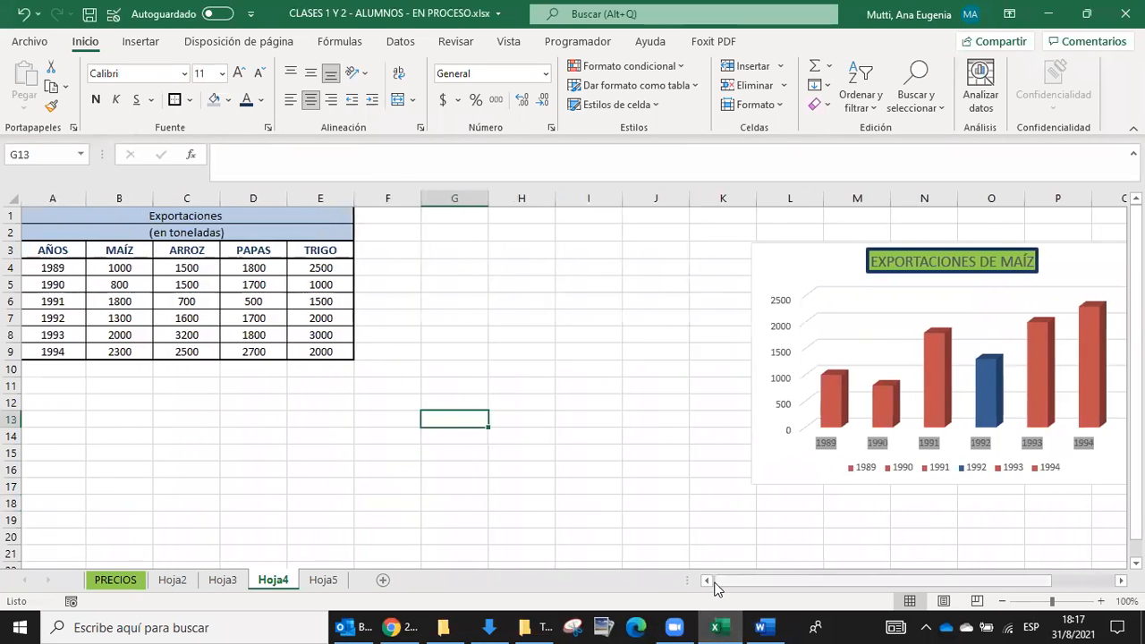
left_click(67, 251)
left_click_drag(164, 267, 322, 348)
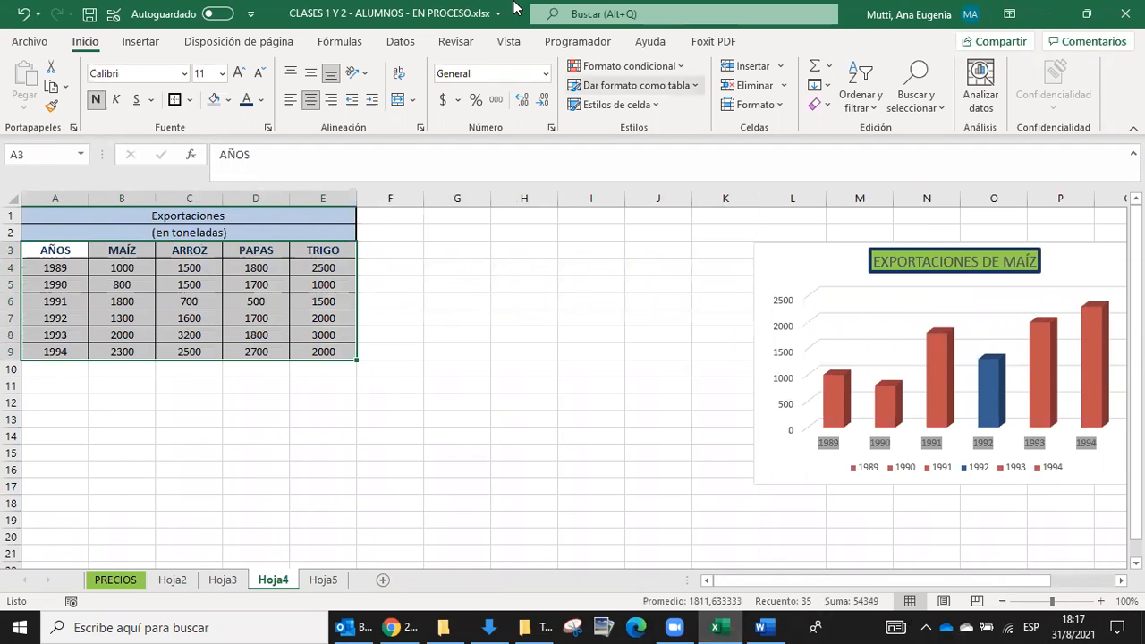
left_click(154, 42)
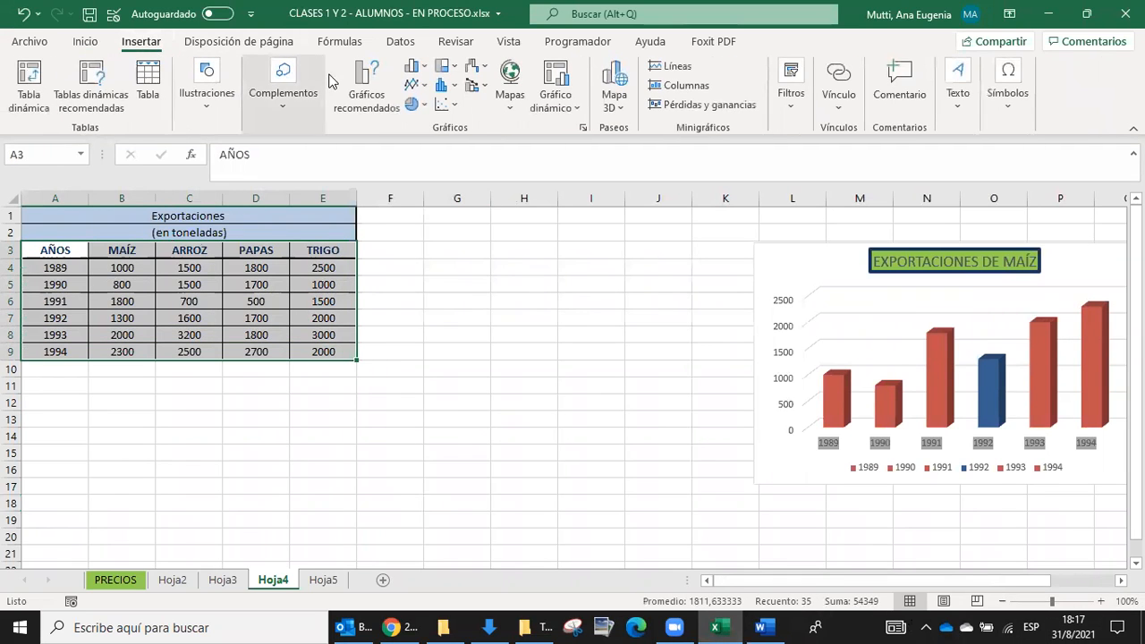
left_click(380, 106)
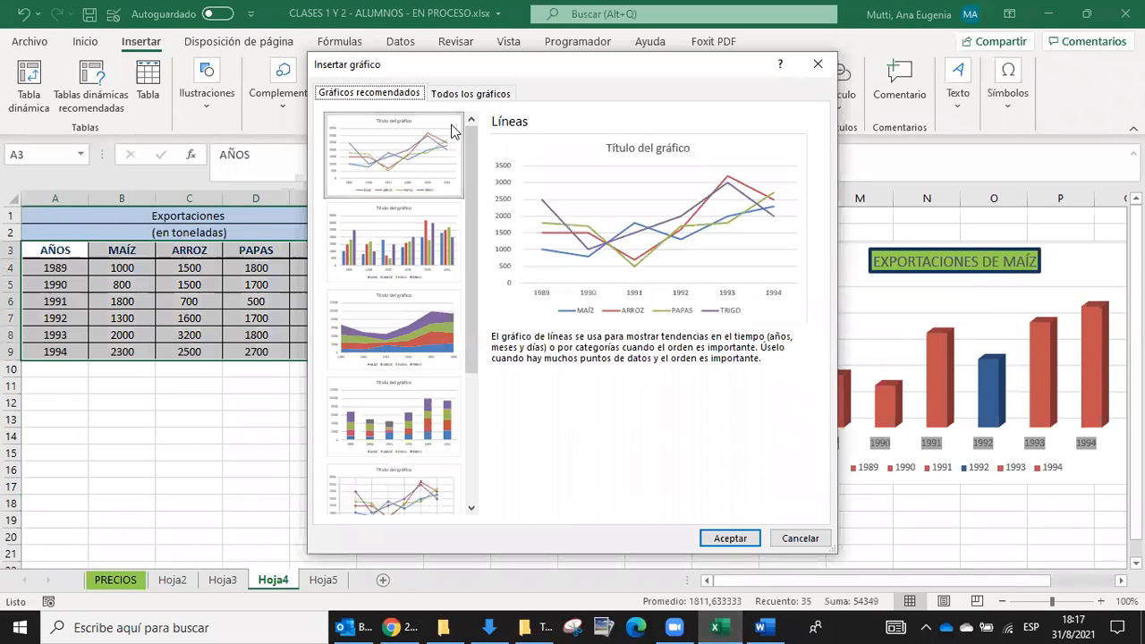
left_click(471, 93)
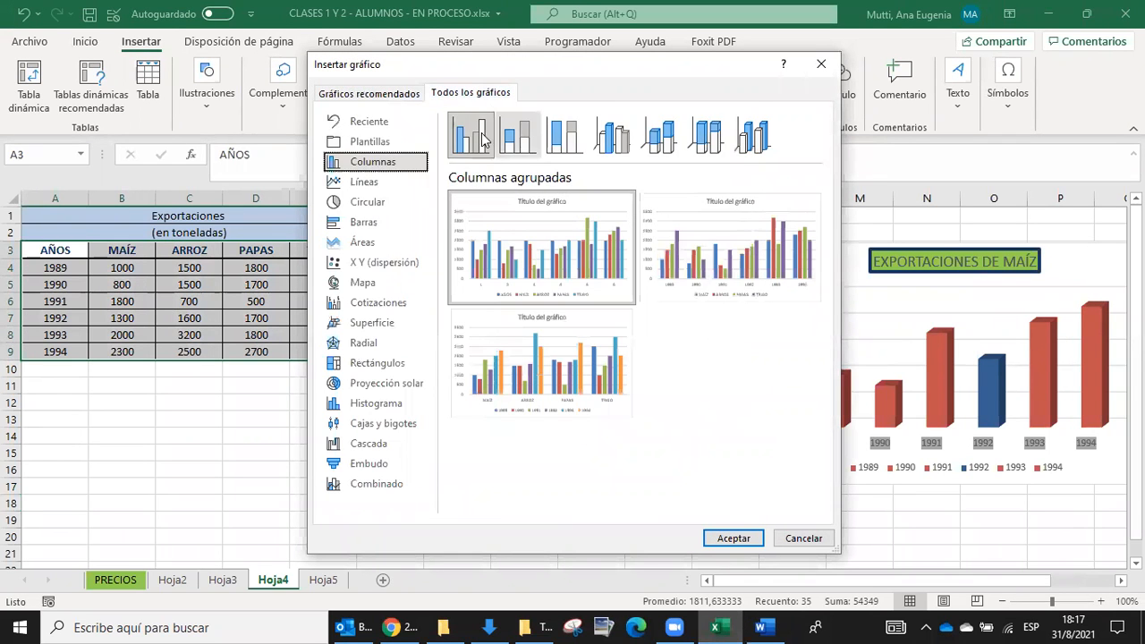
left_click(737, 539)
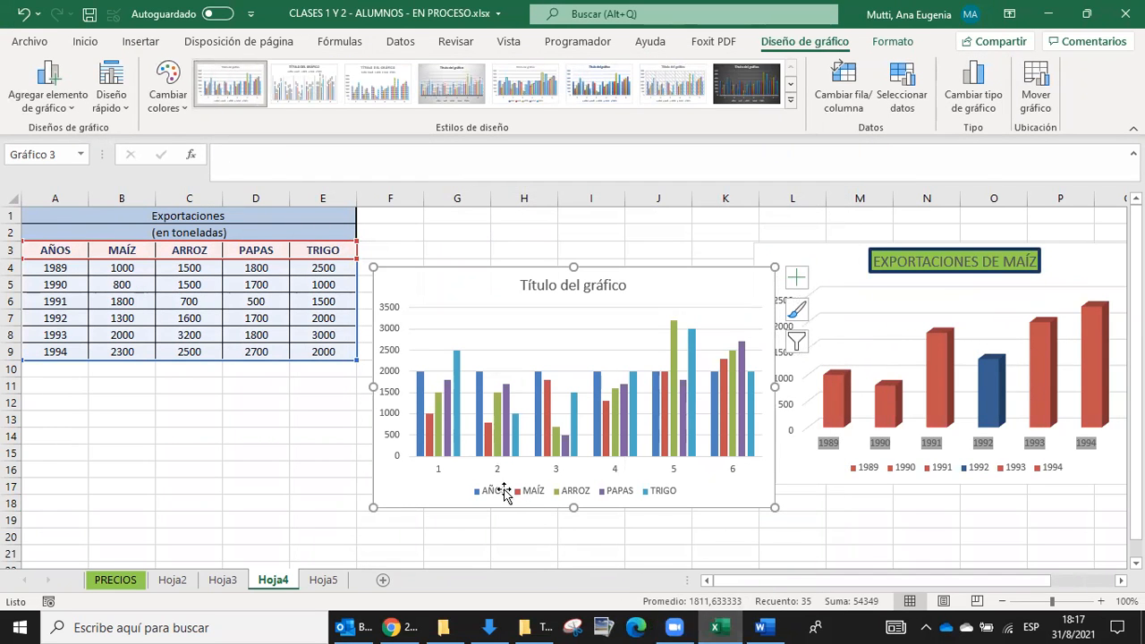
Step: Remove the AÑOS series from the new chart's data source
right_click(573, 367)
left_click(648, 476)
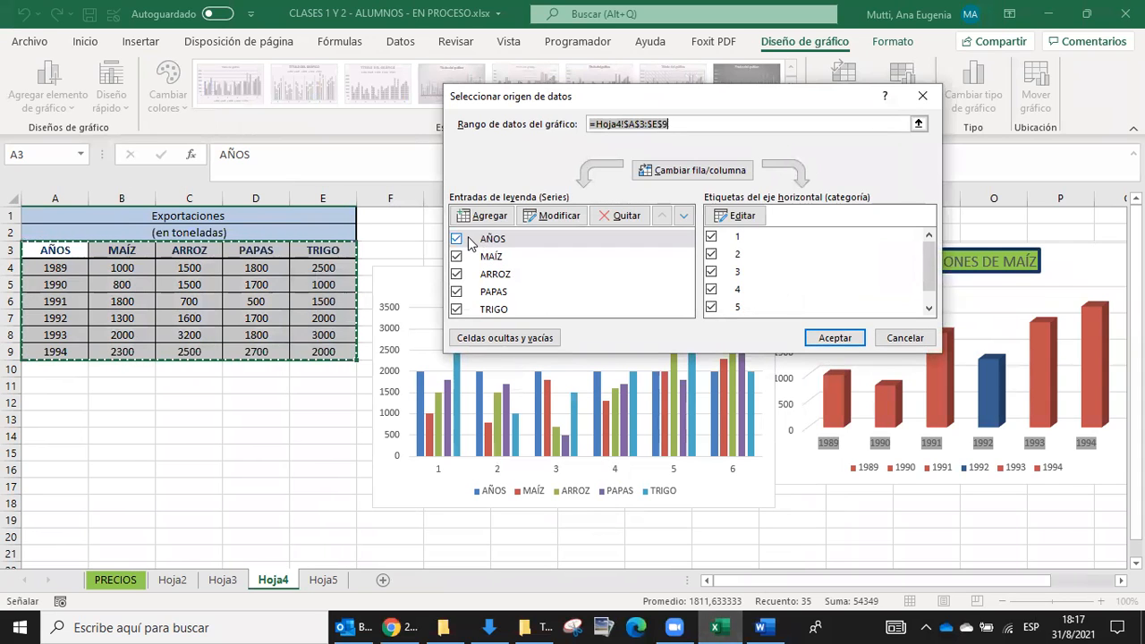
left_click(613, 219)
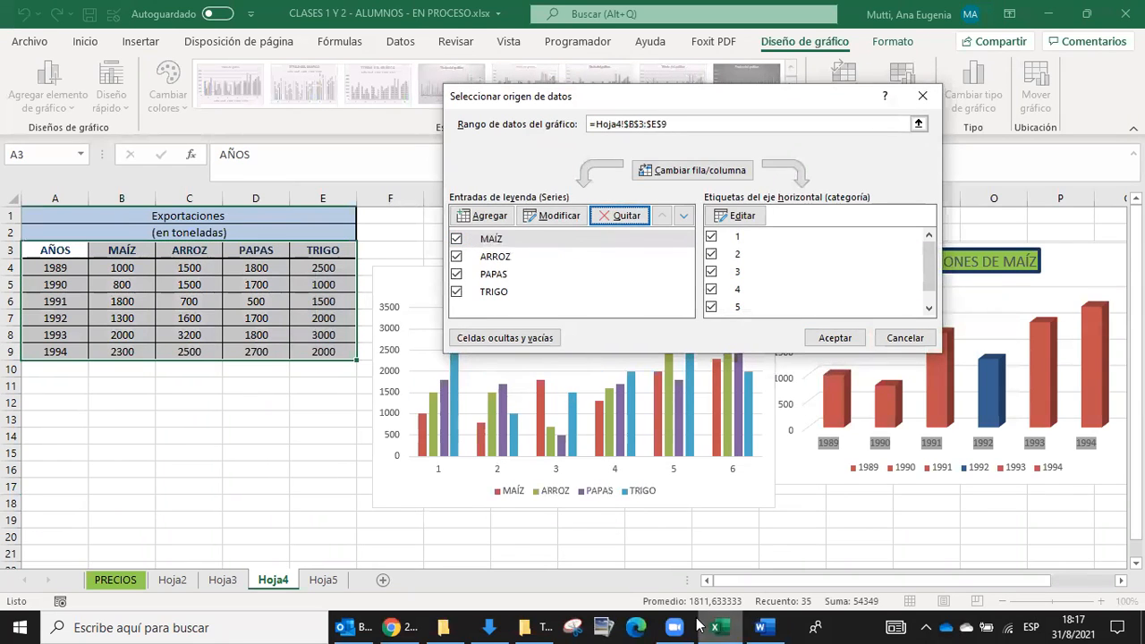
Step: Set the new chart's horizontal axis labels to the years in A4:A9 and accept the data source changes
left_click(496, 239)
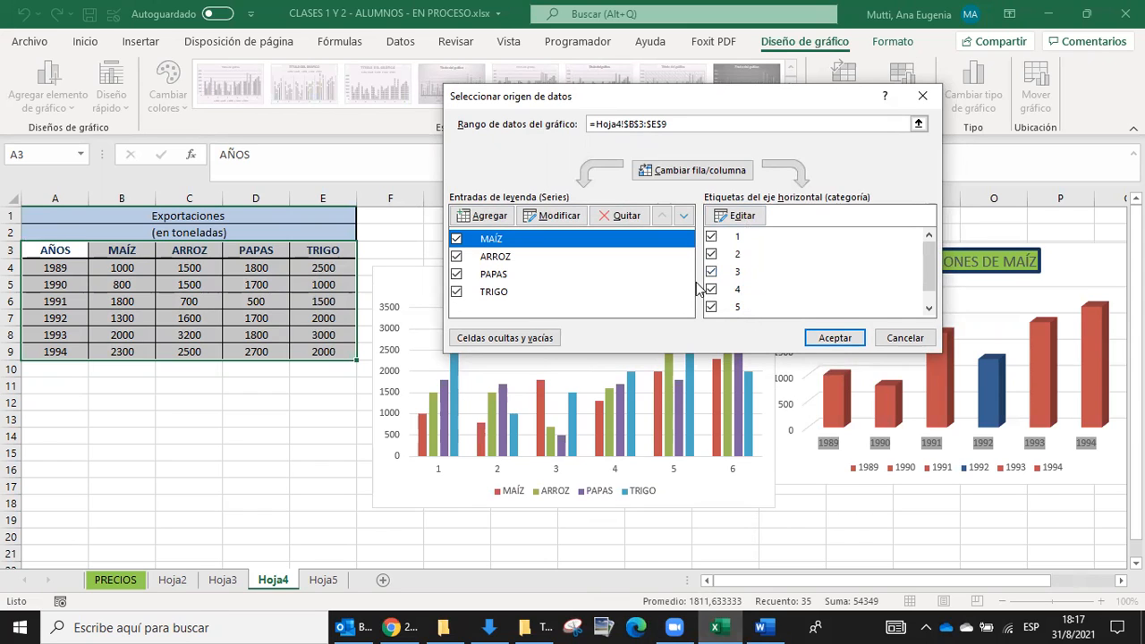
left_click(738, 218)
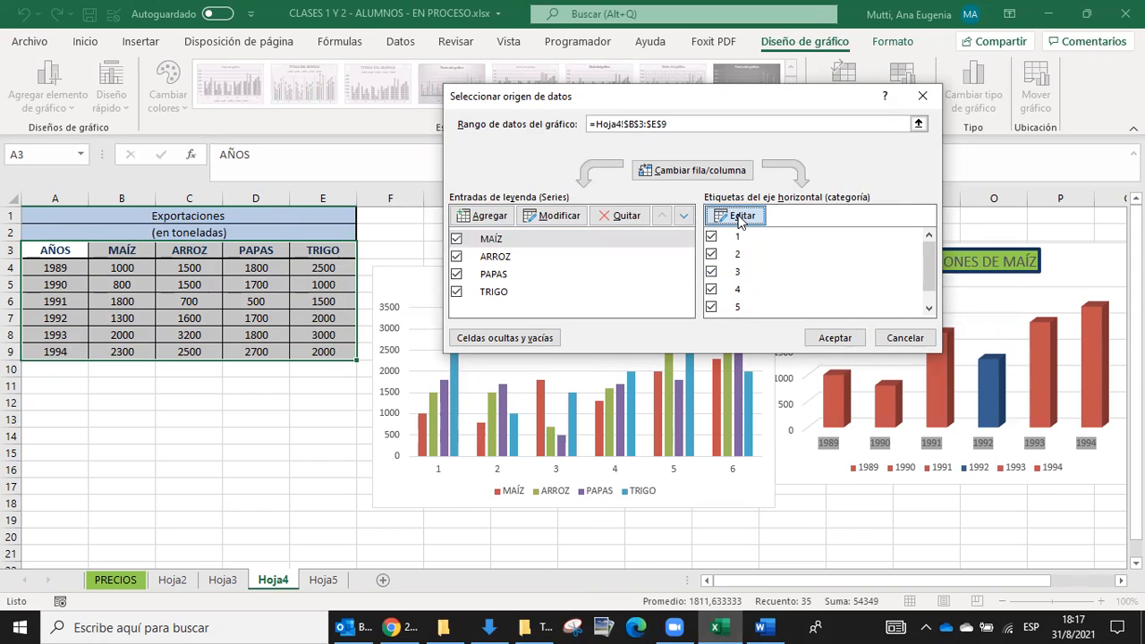
left_click(722, 228)
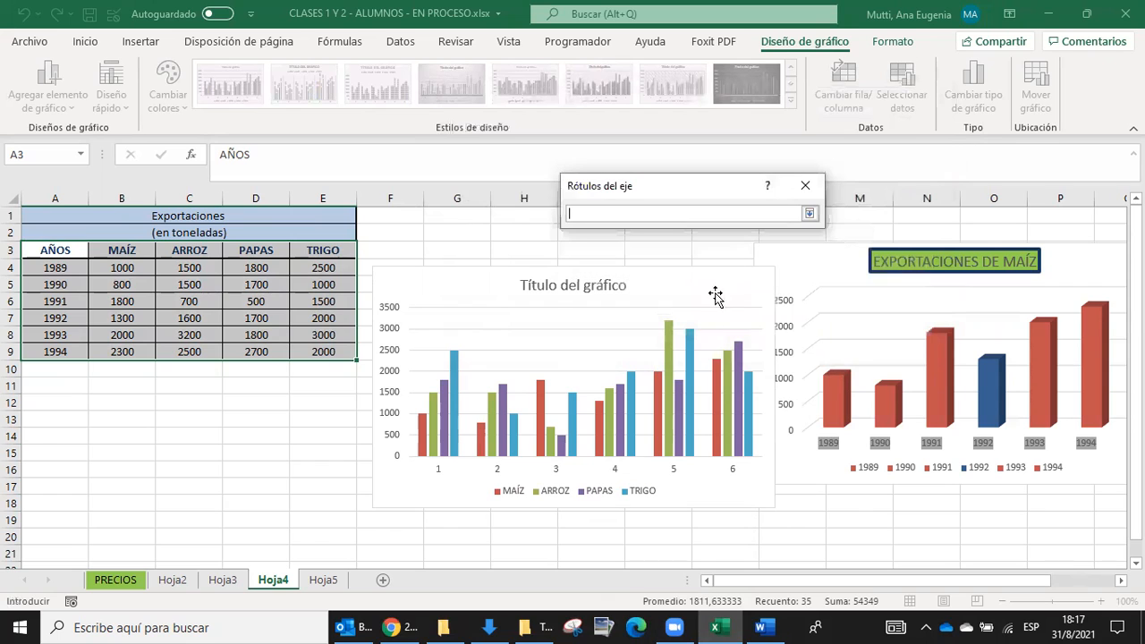
left_click_drag(54, 266, 50, 354)
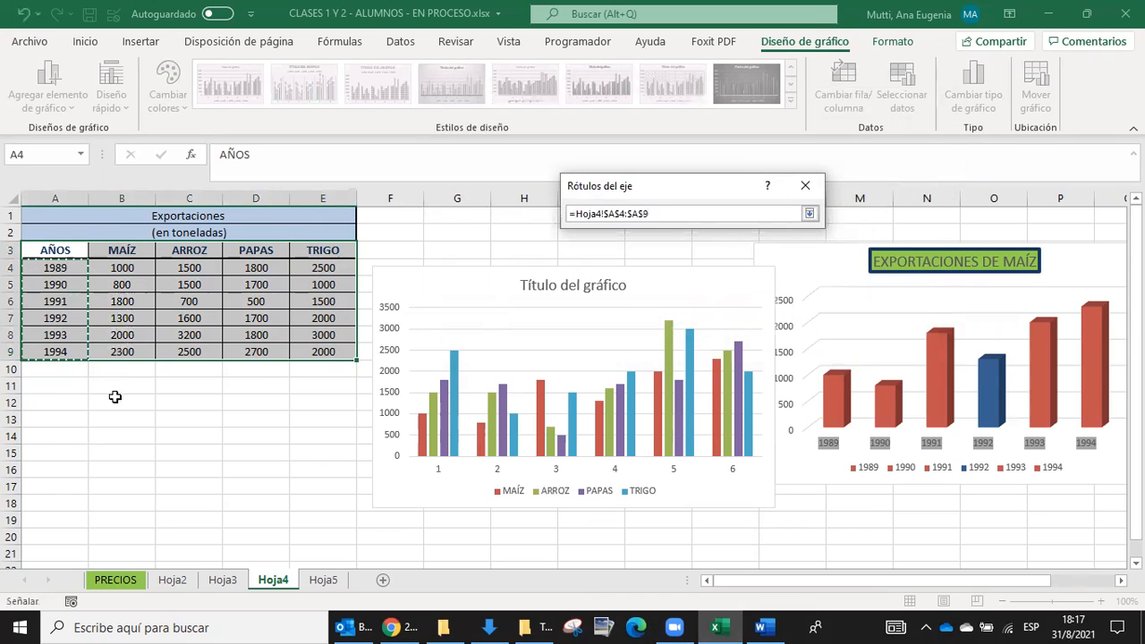
left_click(810, 215)
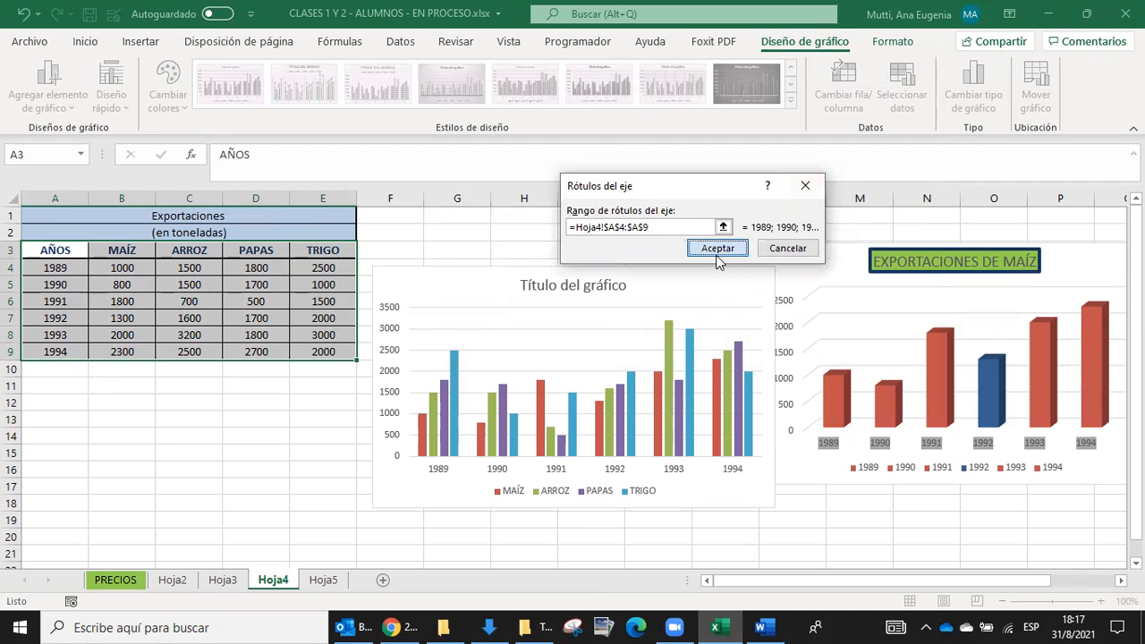
left_click(720, 250)
left_click(834, 337)
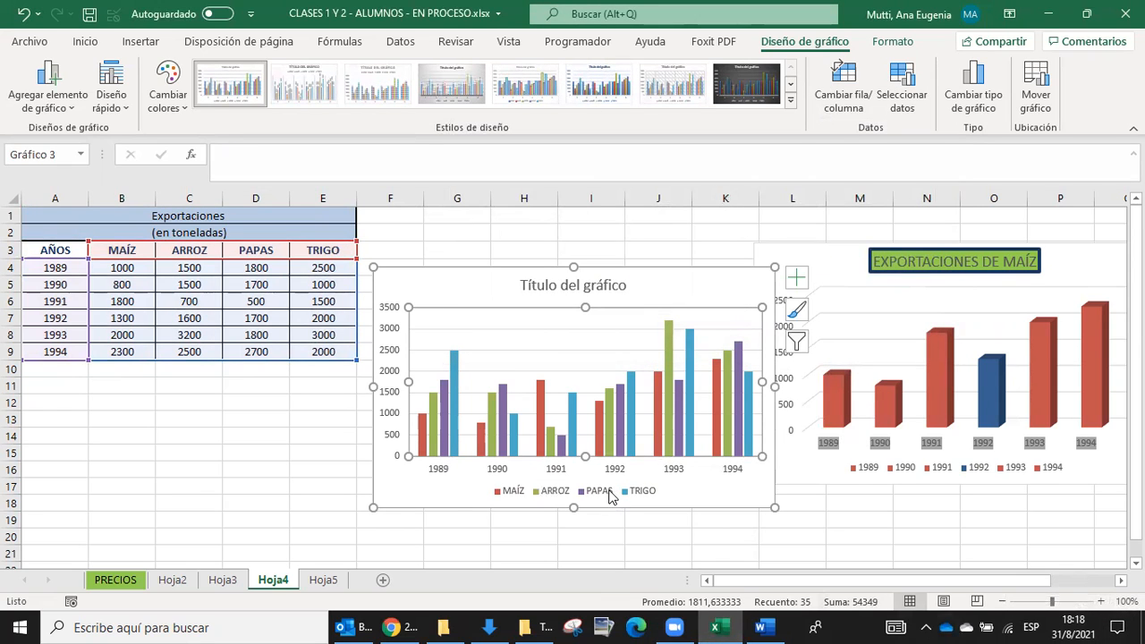
Step: Change the title of the new clustered column chart to EXPORTACIONES and deselect the chart
left_click(608, 497)
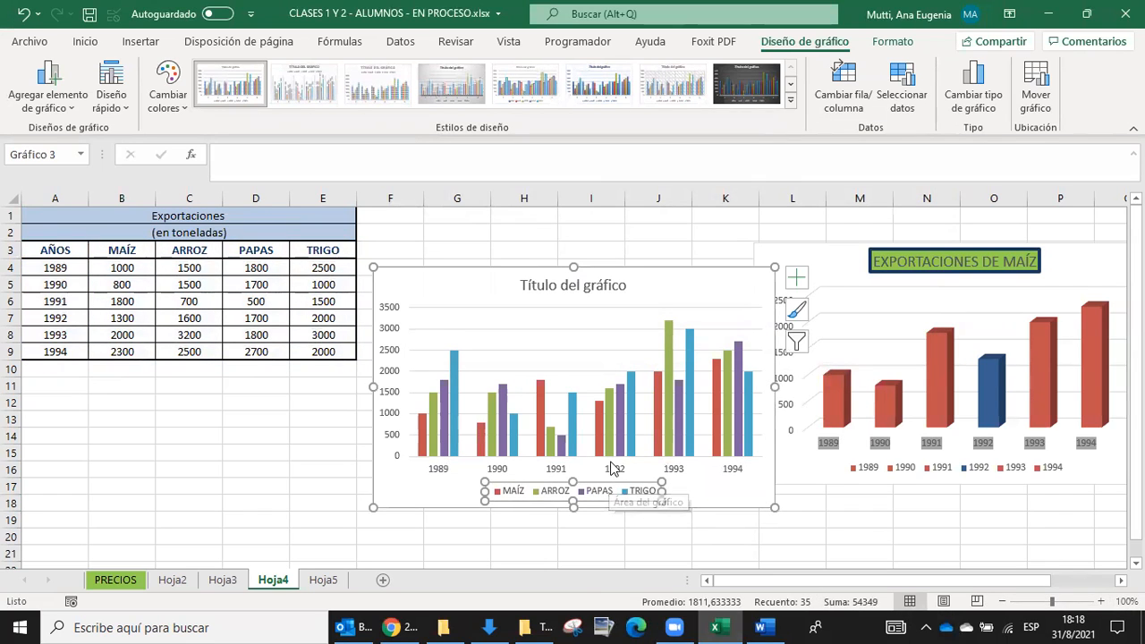
left_click(562, 286)
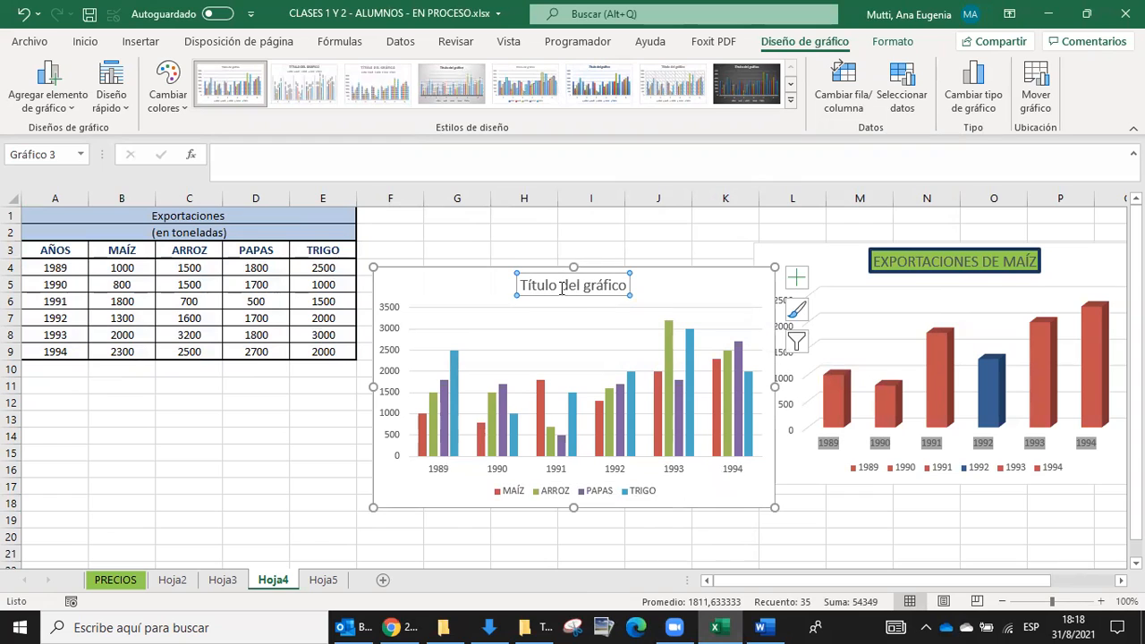
left_click(559, 285)
left_click_drag(526, 282, 656, 295)
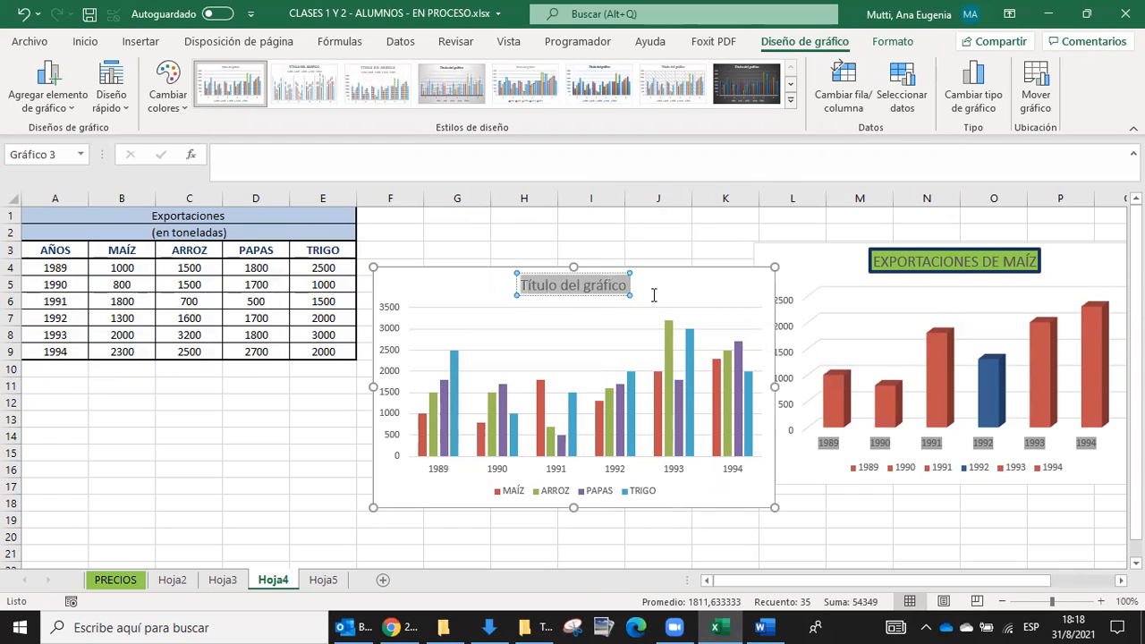
type("EXP")
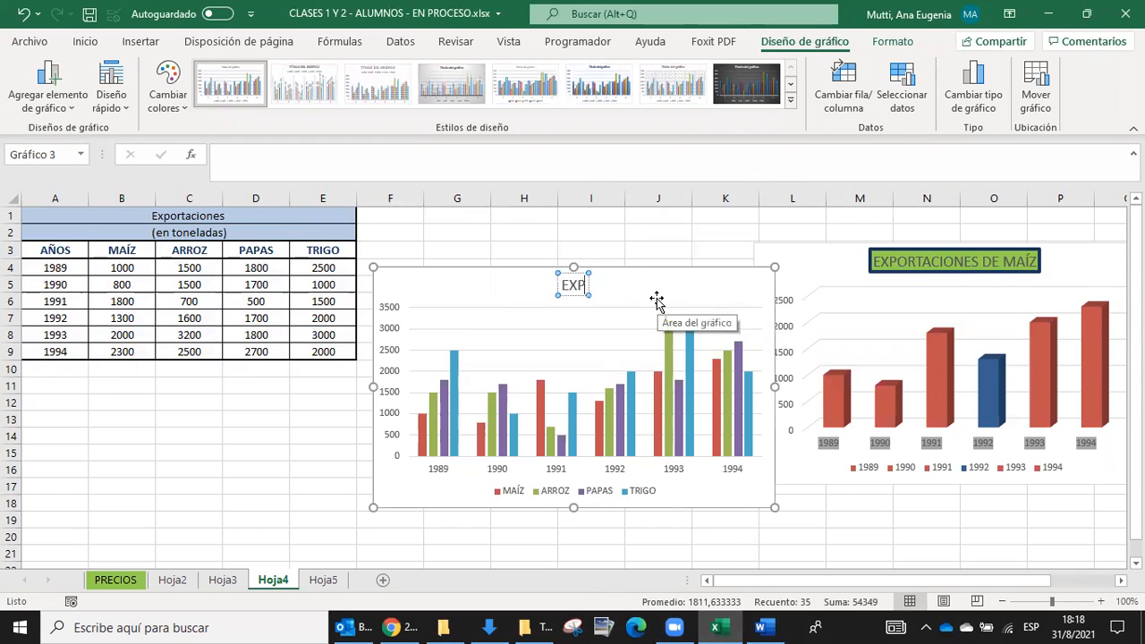
type("ORTACIONES")
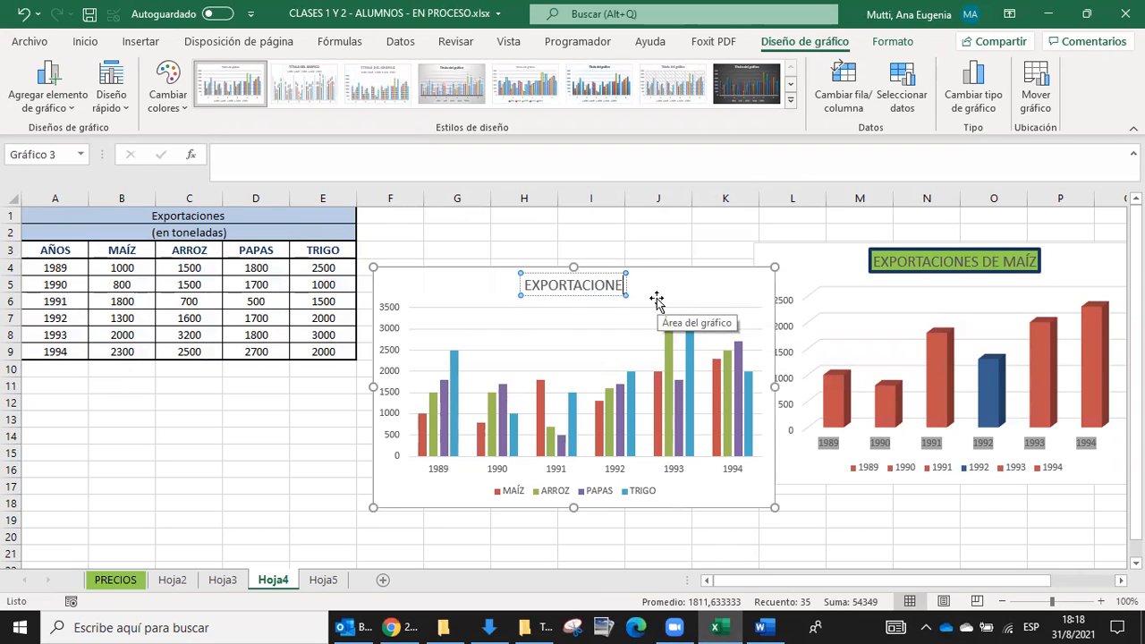
left_click(649, 212)
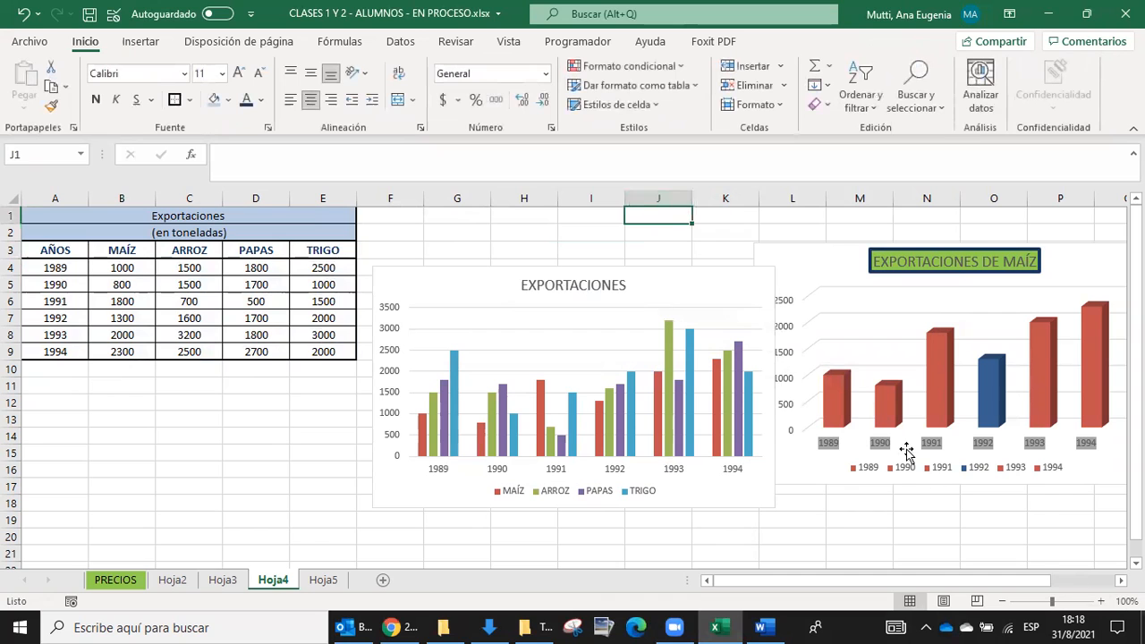
Step: Move the EXPORTACIONES chart below the data table, across about columns B to H, and the maize chart to about columns J to O
left_click_drag(730, 285, 615, 402)
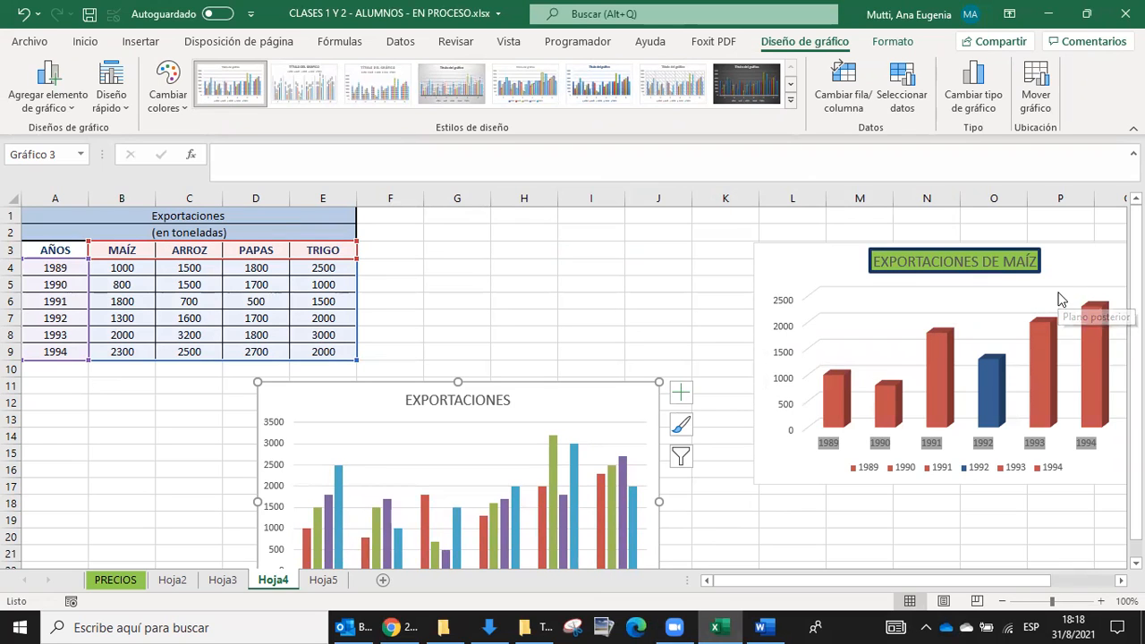
scroll(1058, 302, "down", 1)
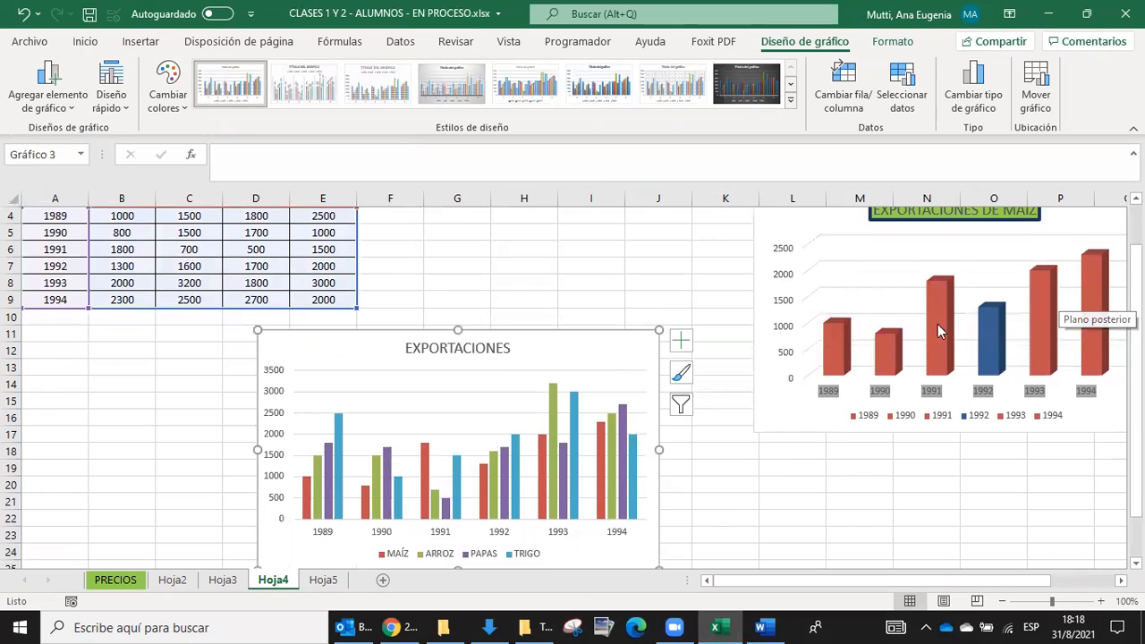
left_click_drag(506, 370, 376, 379)
left_click_drag(841, 228, 711, 282)
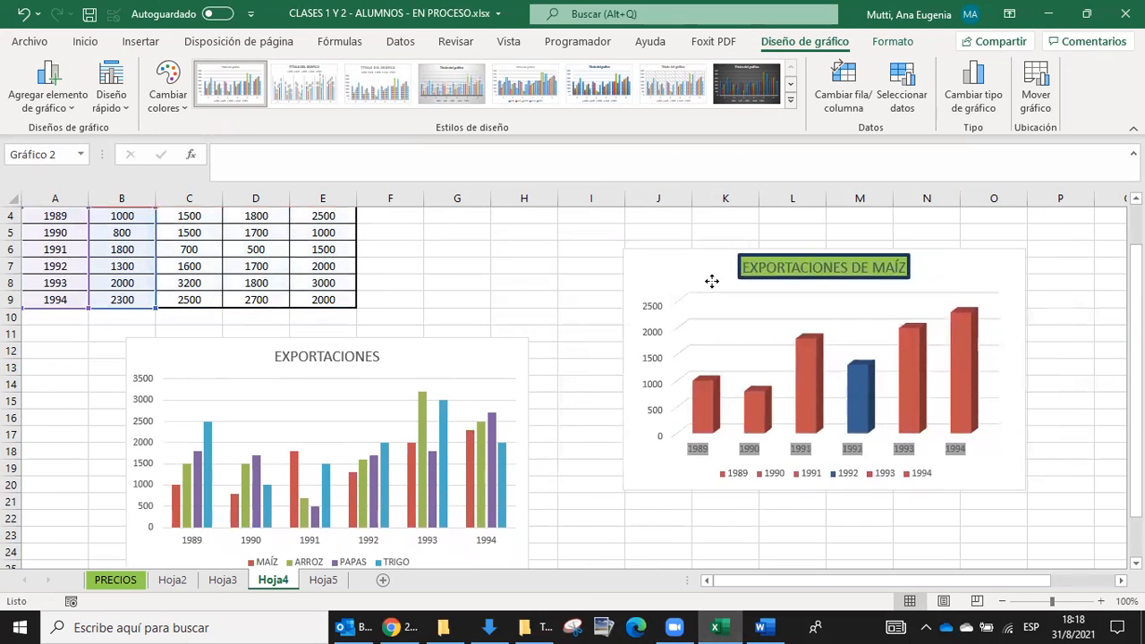
Step: Give only the 1994 column of the maize exports chart a solid green fill and close the formatting options
left_click(959, 395)
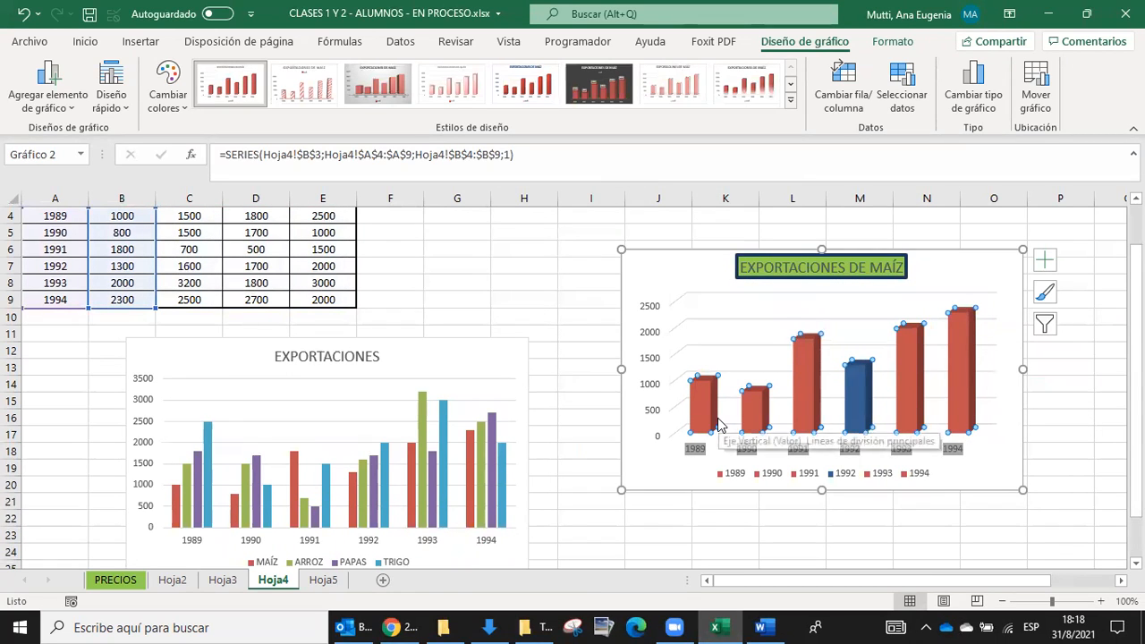
left_click(963, 341)
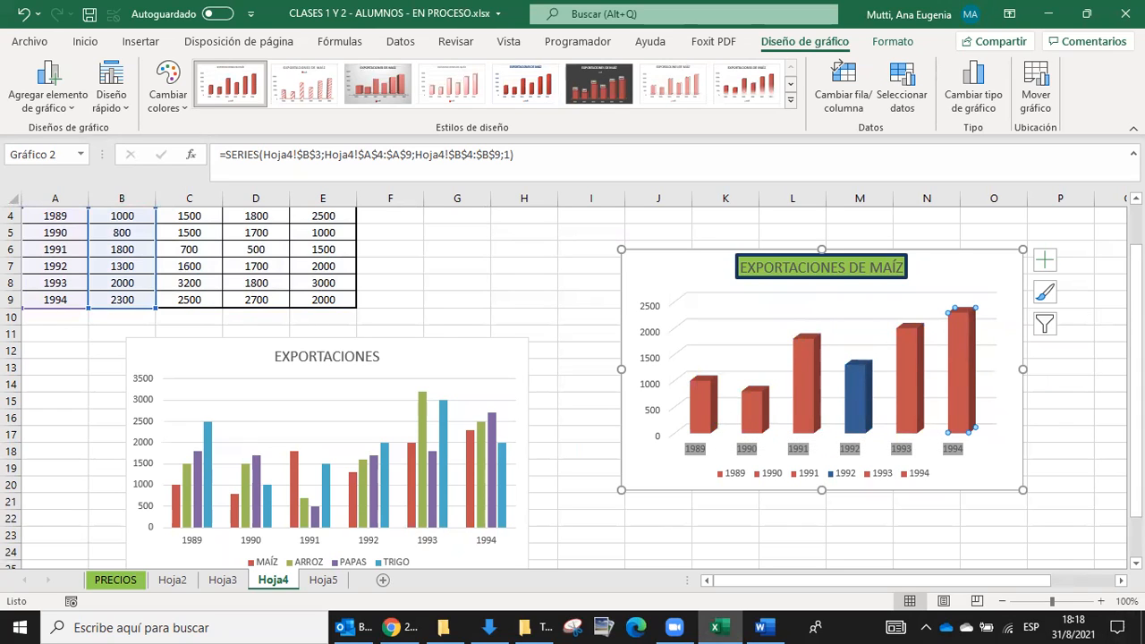
double_click(955, 380)
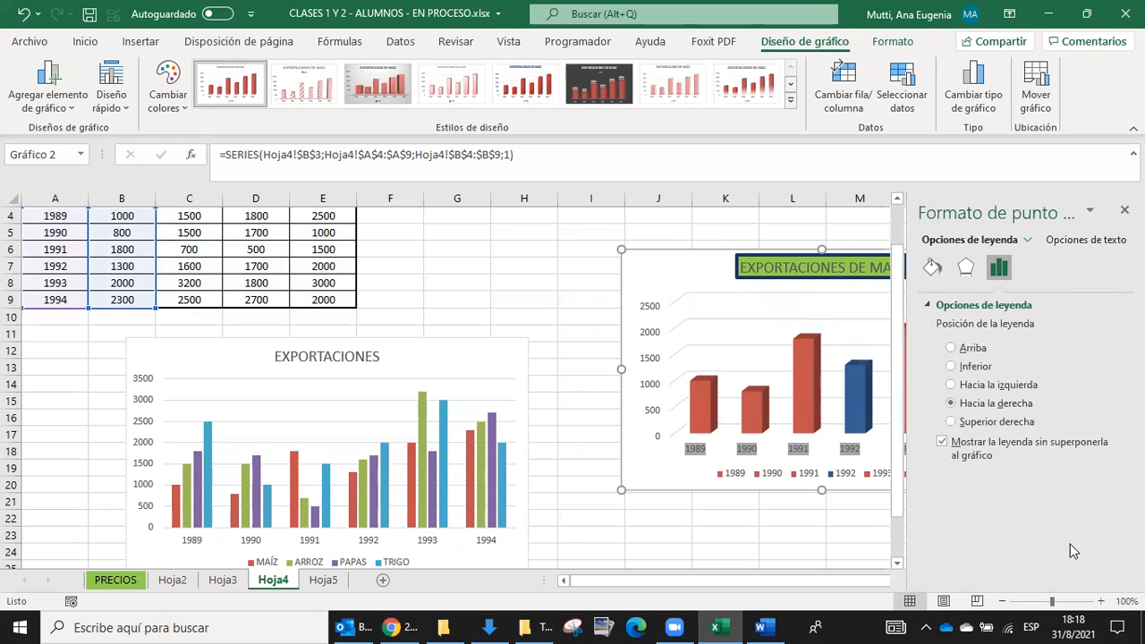
left_click(931, 268)
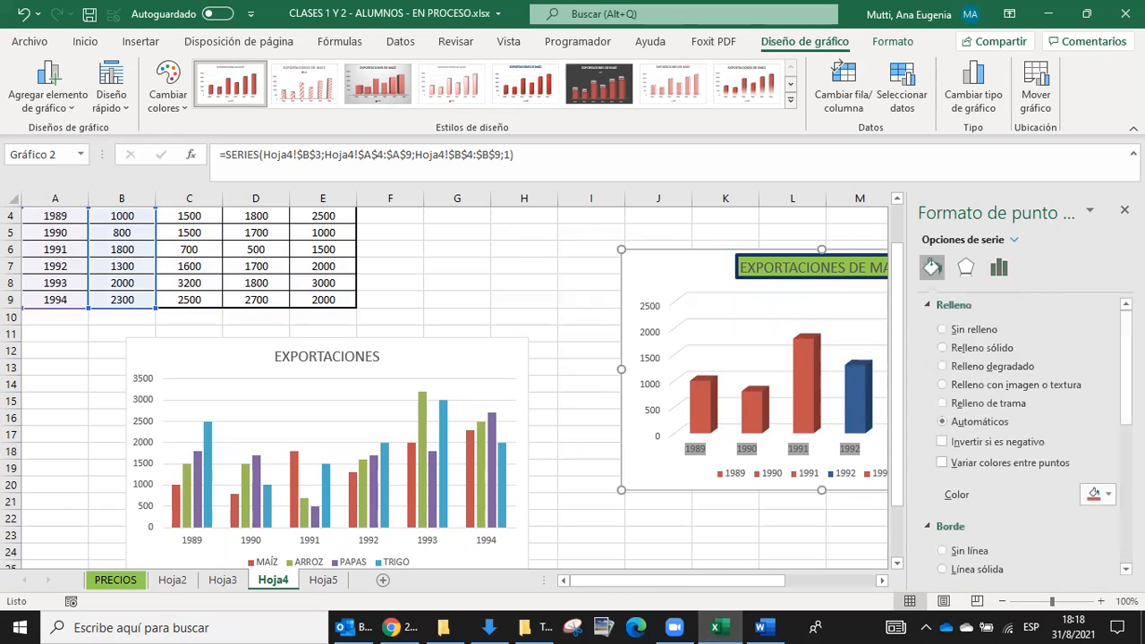
left_click(1099, 494)
left_click(1066, 449)
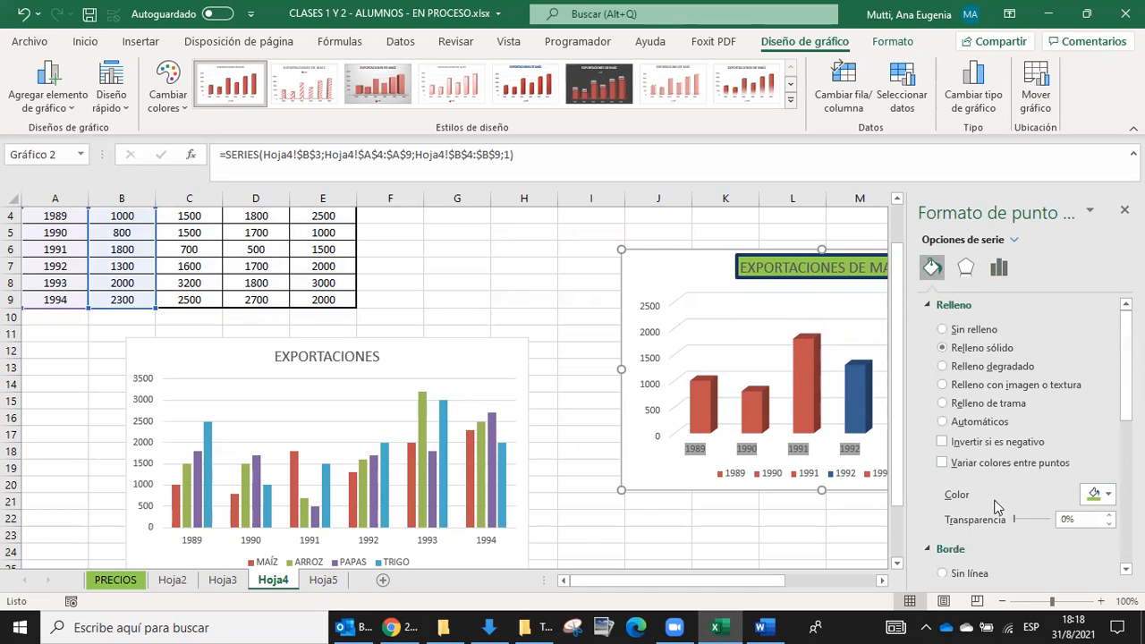
scroll(1019, 532, "down", 3)
scroll(1034, 486, "down", 3)
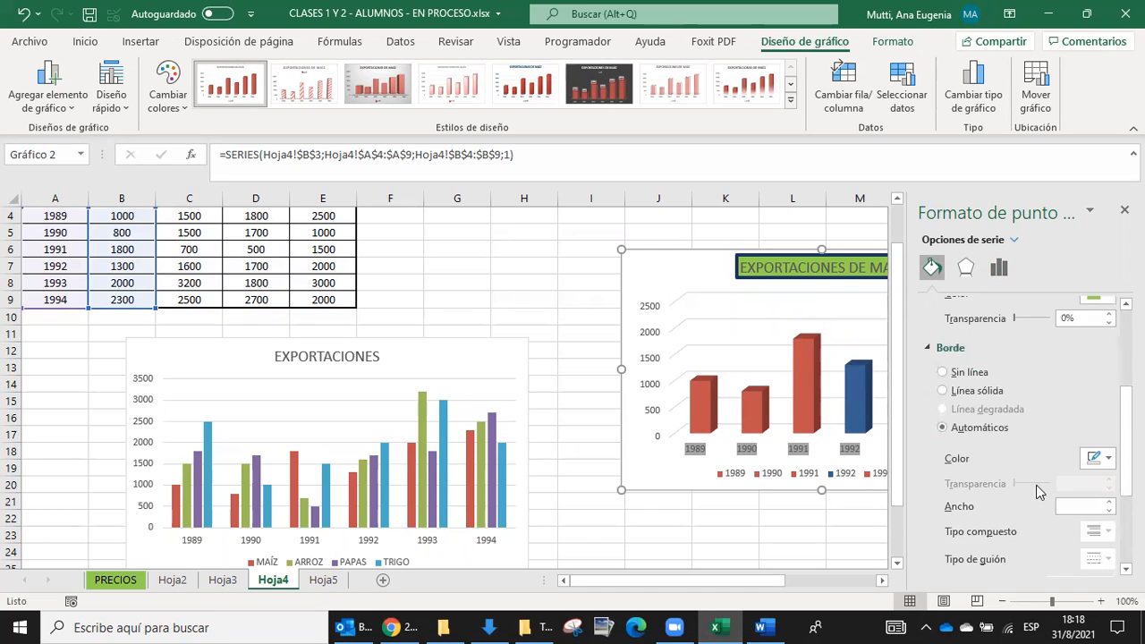
scroll(936, 542, "down", 2)
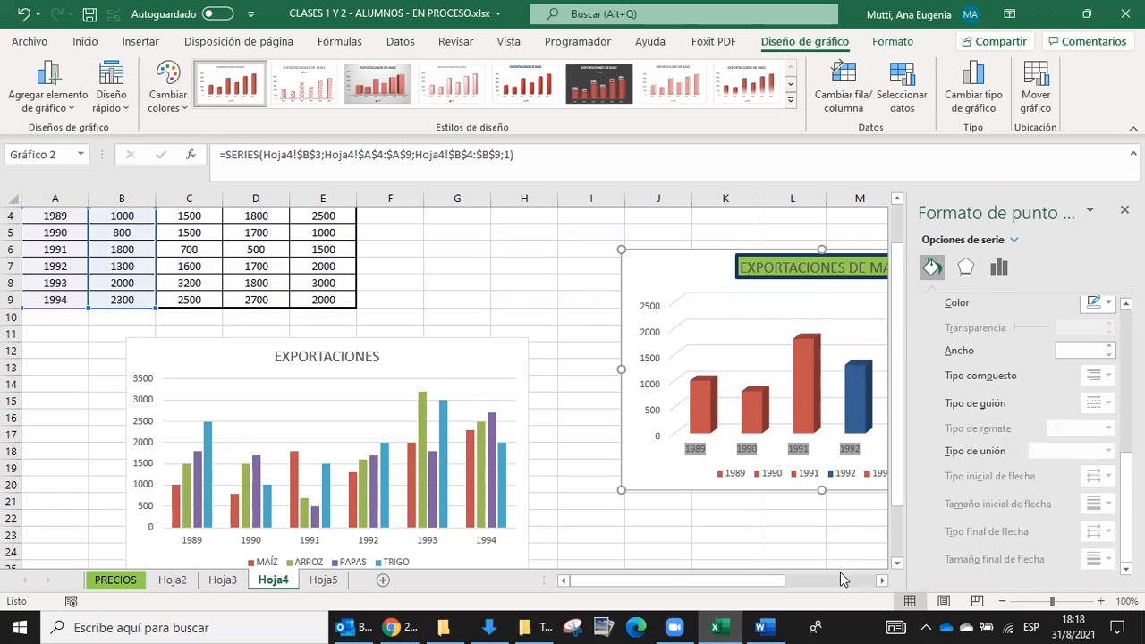
left_click(850, 537)
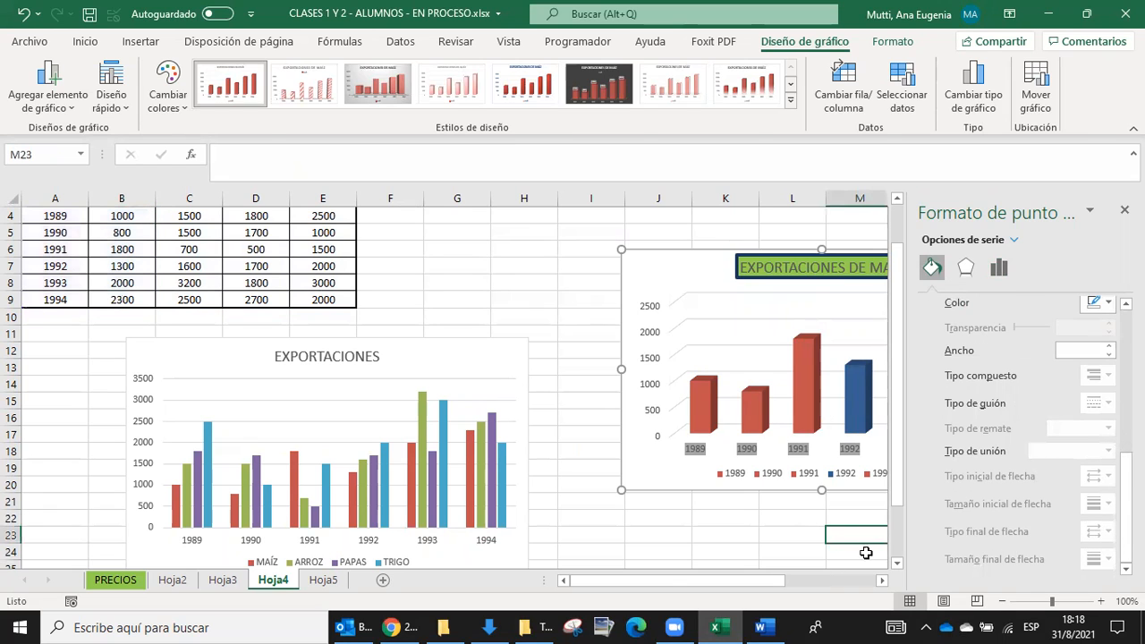
left_click(1124, 209)
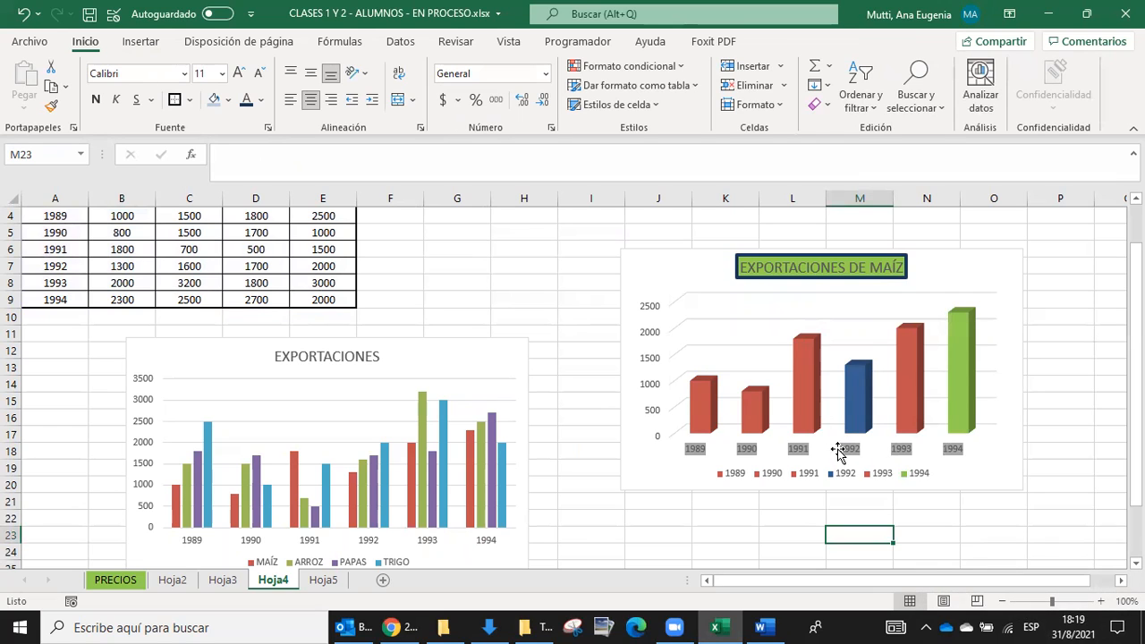
Step: Add a primary horizontal axis title reading AÑOS to the maize exports chart
left_click(838, 451)
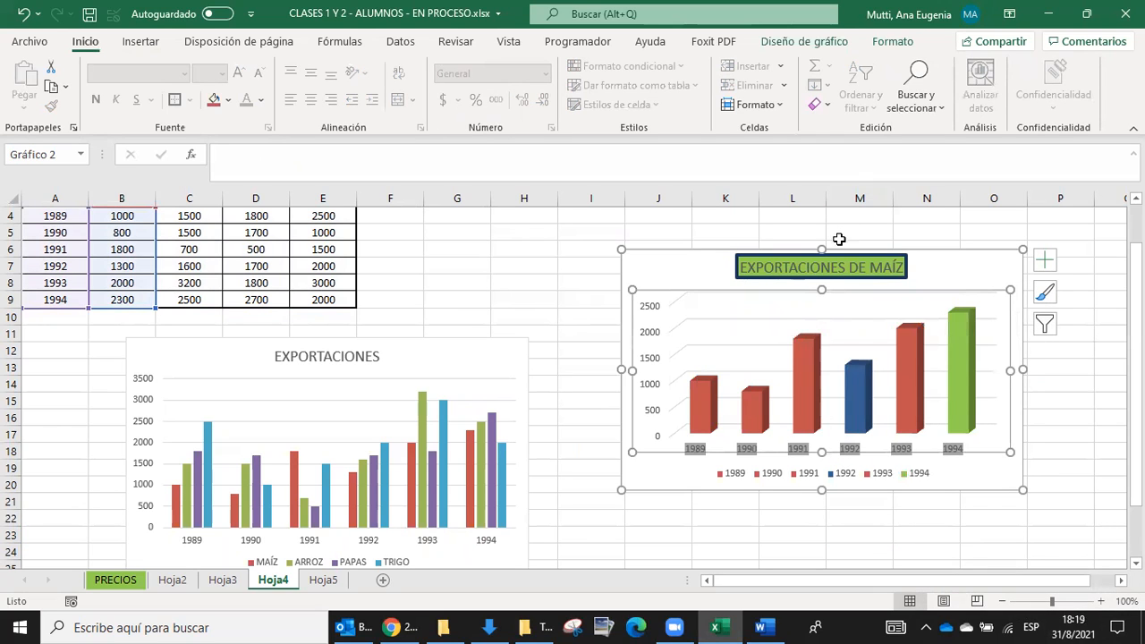
left_click(820, 268)
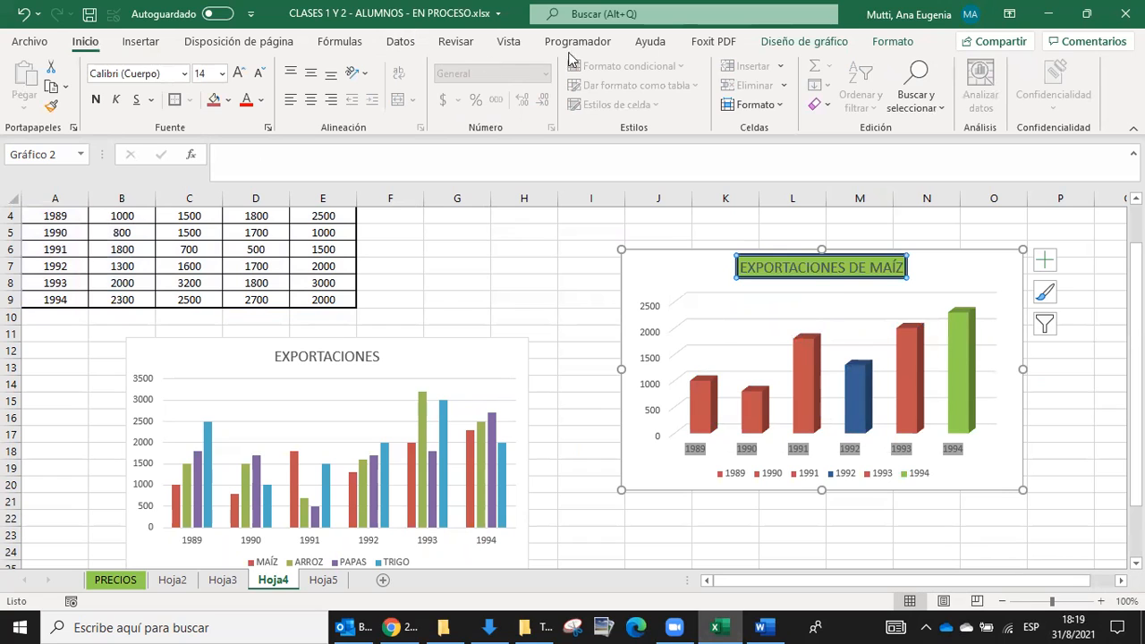
left_click(707, 332)
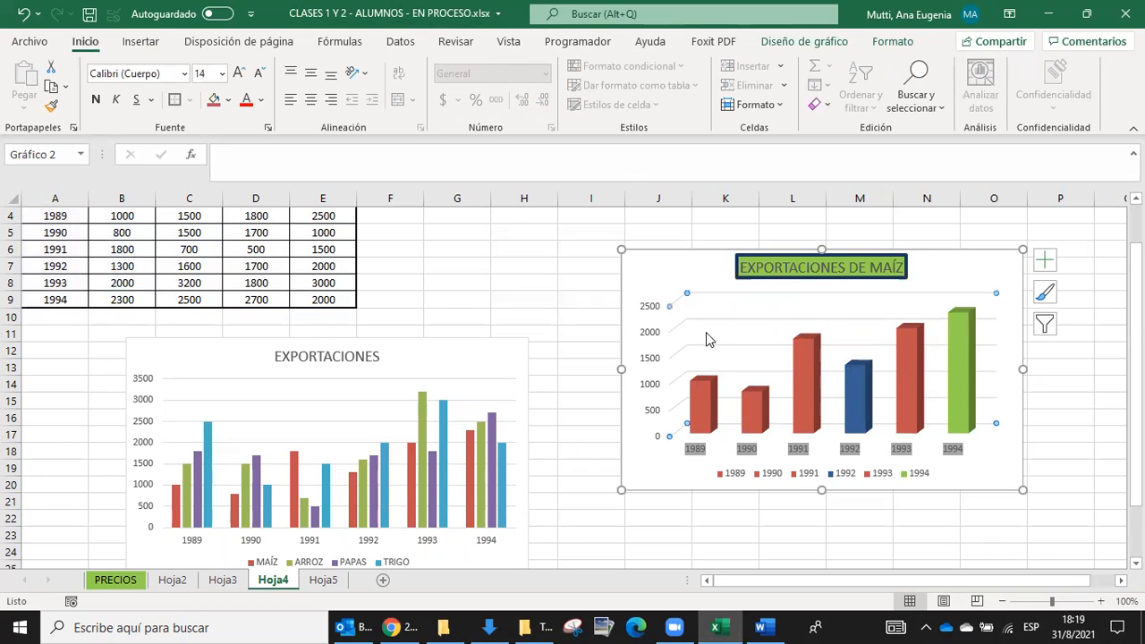
left_click(802, 41)
left_click(51, 105)
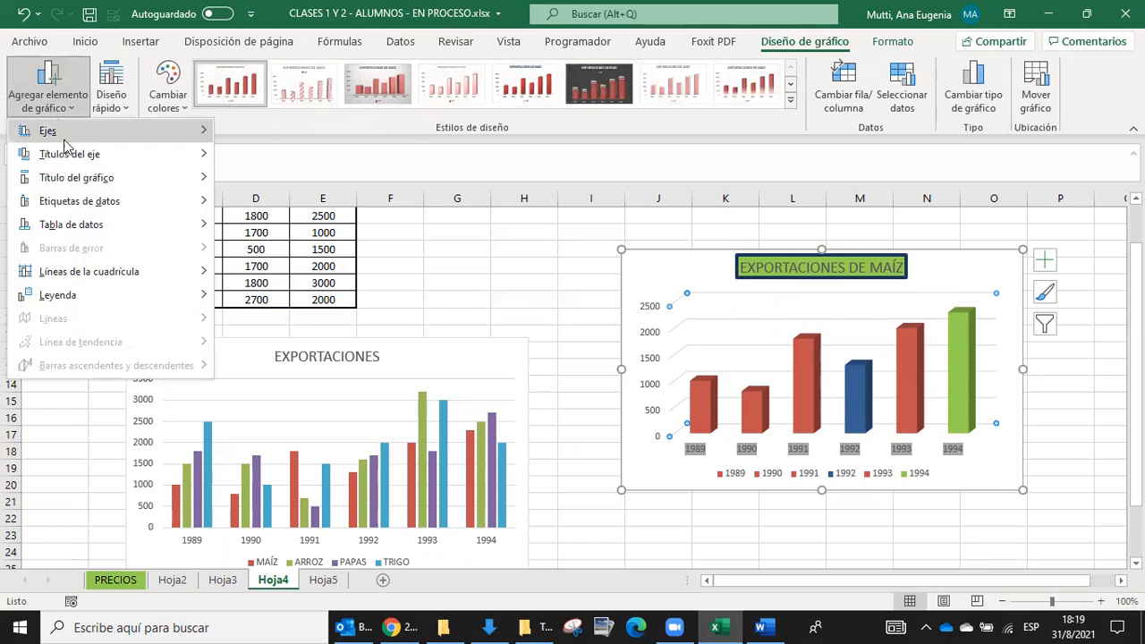
mouse_move(64, 149)
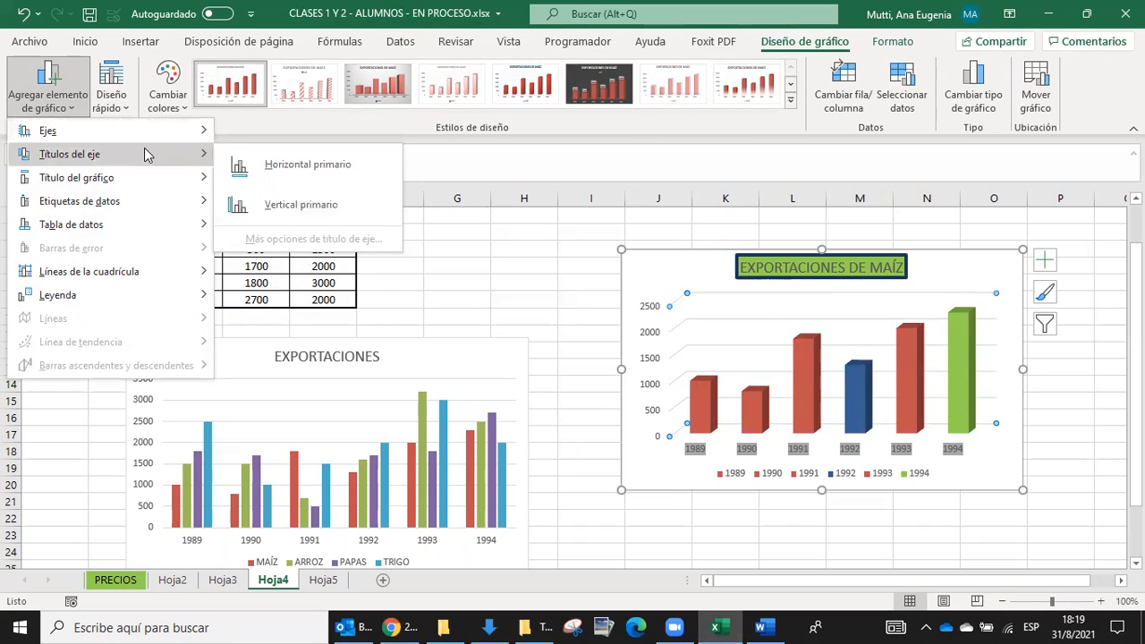
left_click(225, 164)
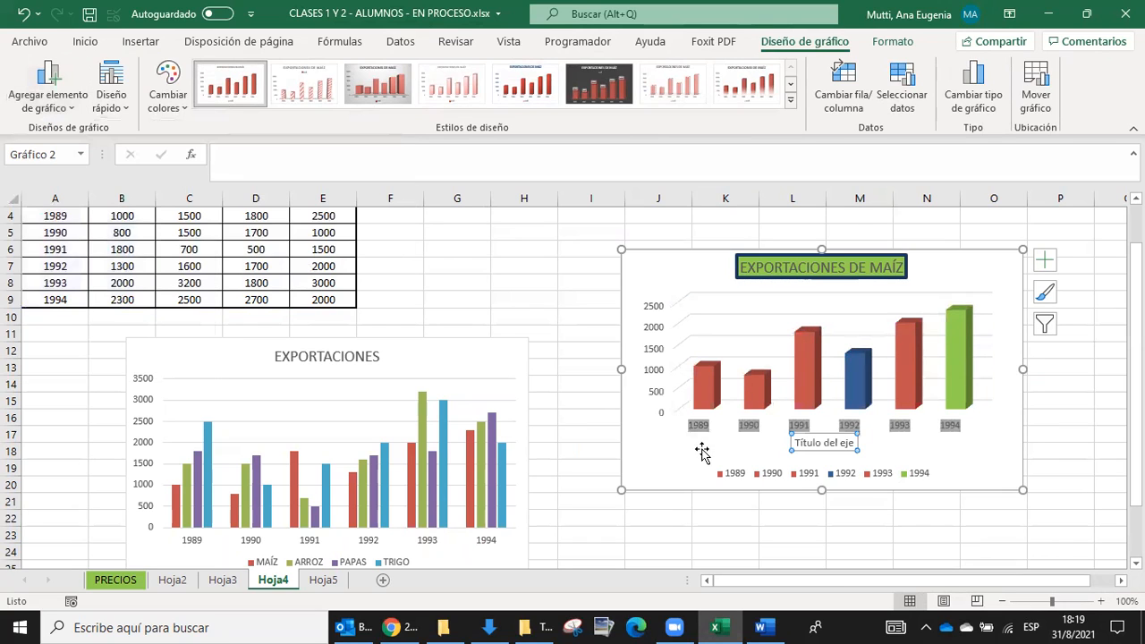
left_click(810, 442)
left_click_drag(797, 442, 859, 440)
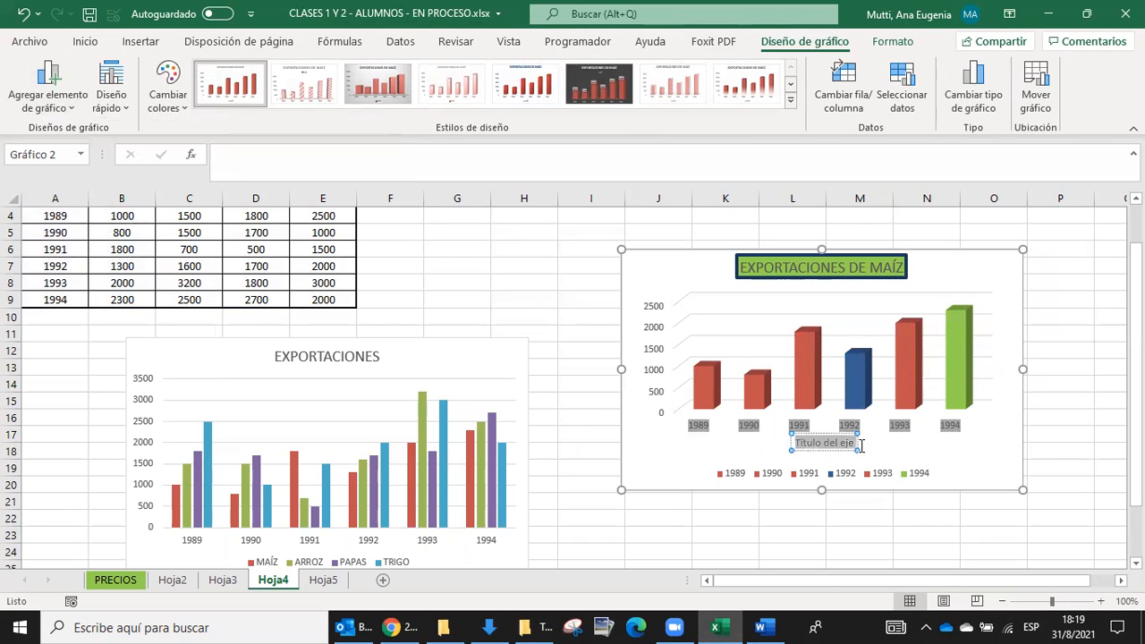
type("AÑOS")
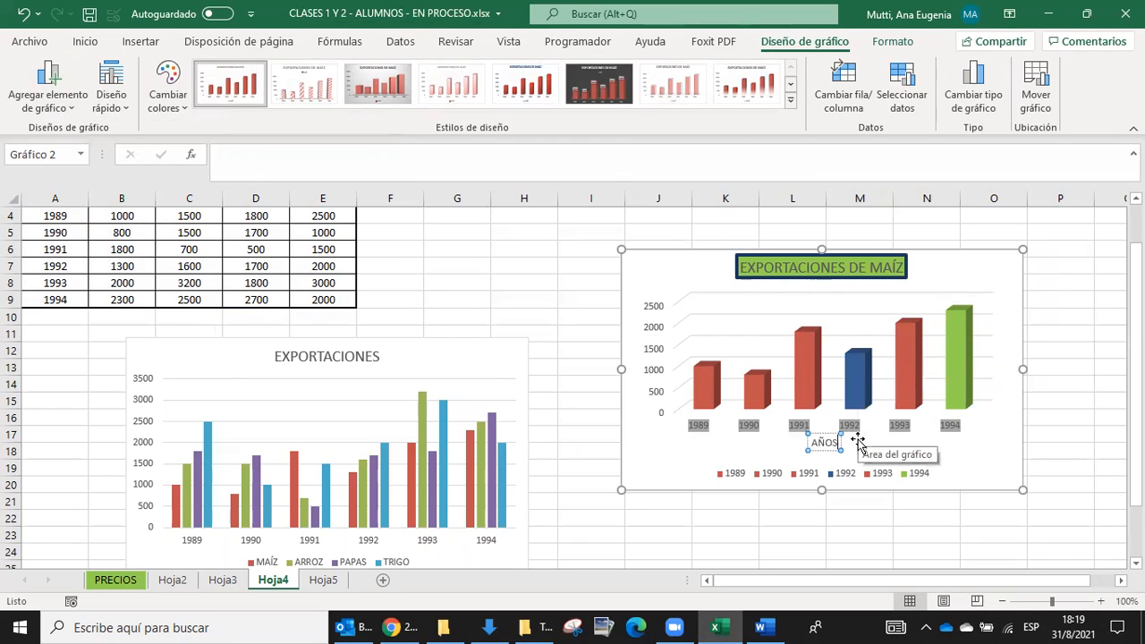
left_click(684, 284)
Step: Add a primary vertical axis title reading TONELADAS to the maize exports chart
left_click(71, 107)
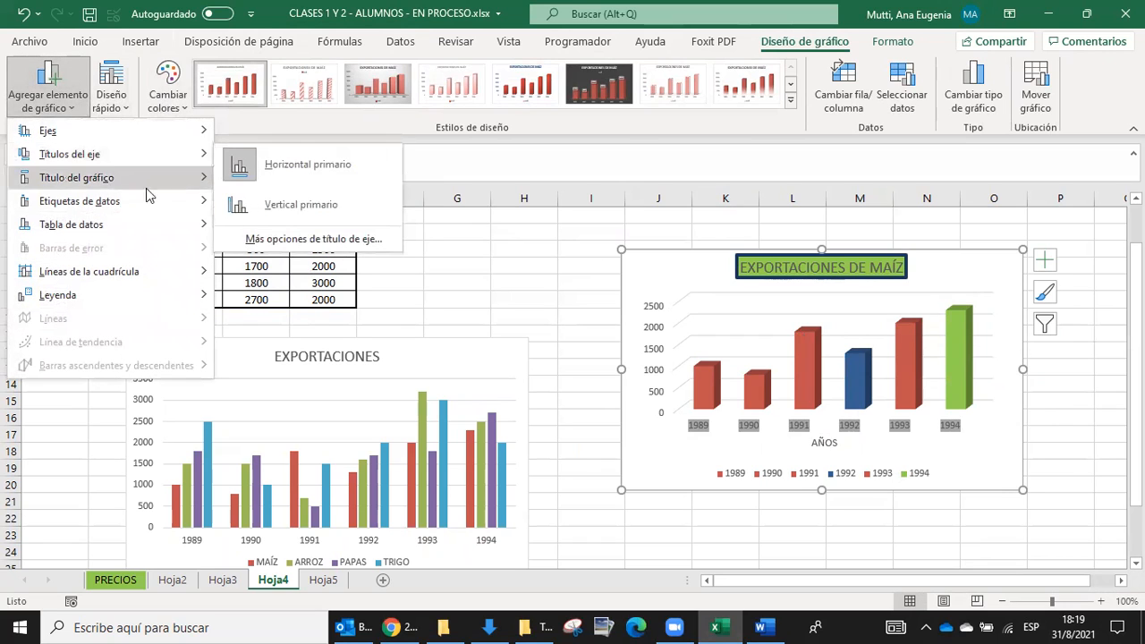
left_click(271, 214)
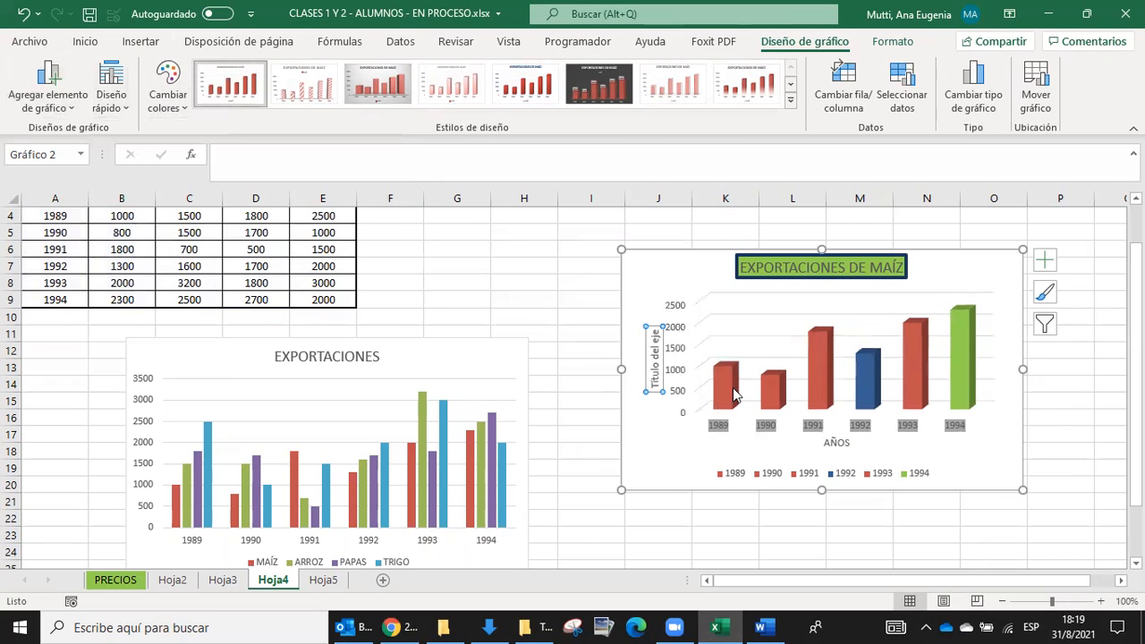
left_click(654, 376)
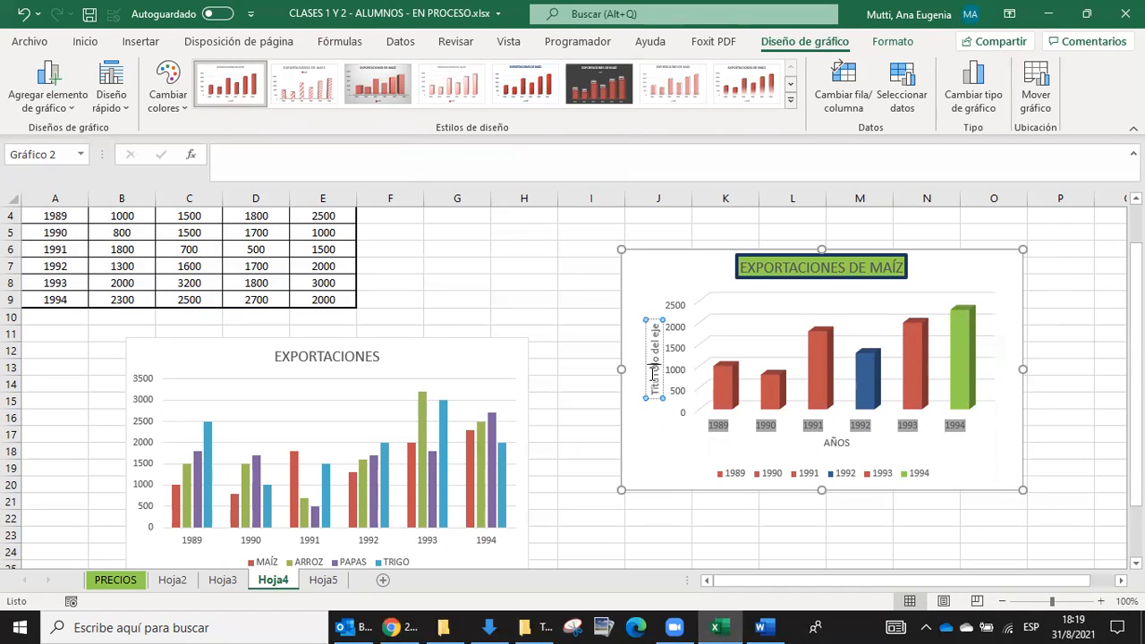
key("Delete")
key("Delete")
key("Delete")
key("Delete")
key("Delete")
key("Delete")
key("Delete")
key("Delete")
key("Delete")
key("Delete")
type("TON")
left_click(650, 373)
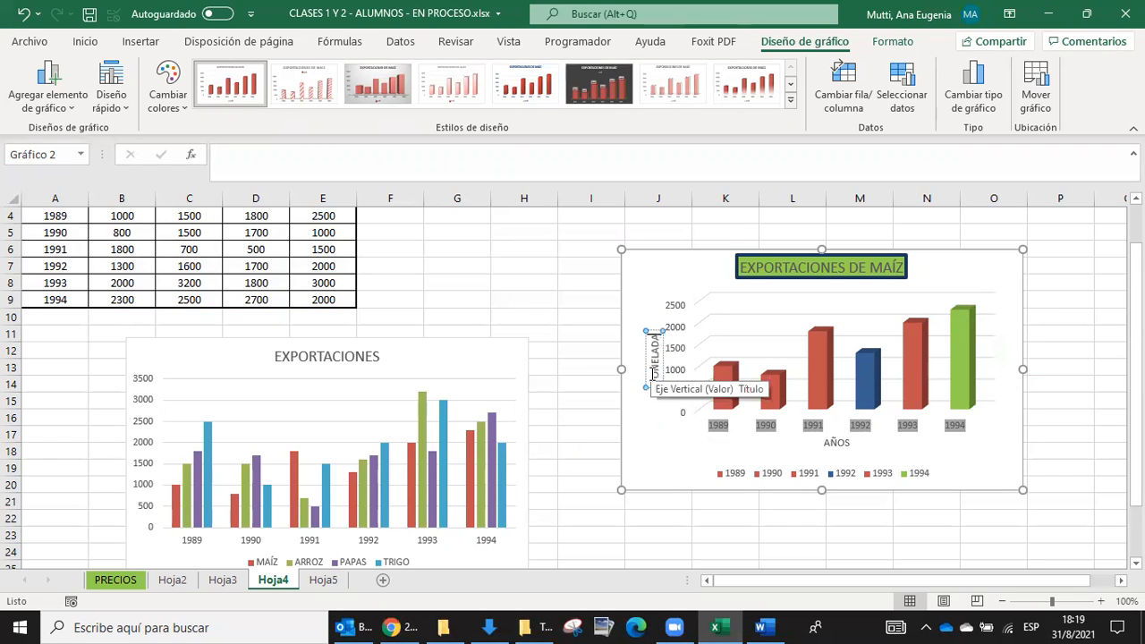
left_click(680, 273)
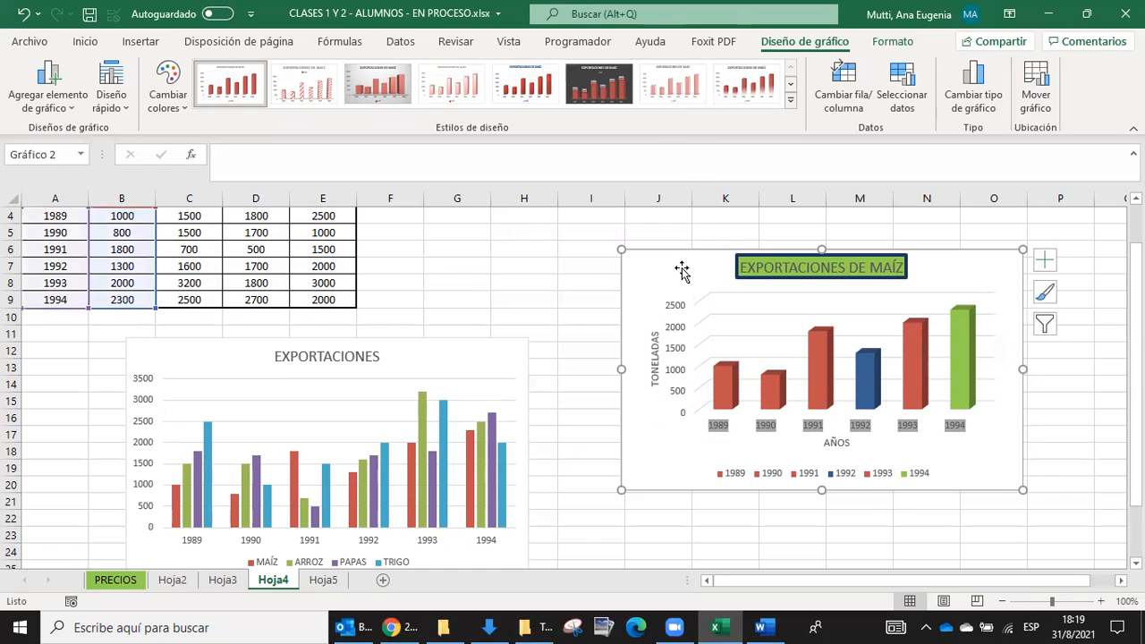
left_click(651, 348)
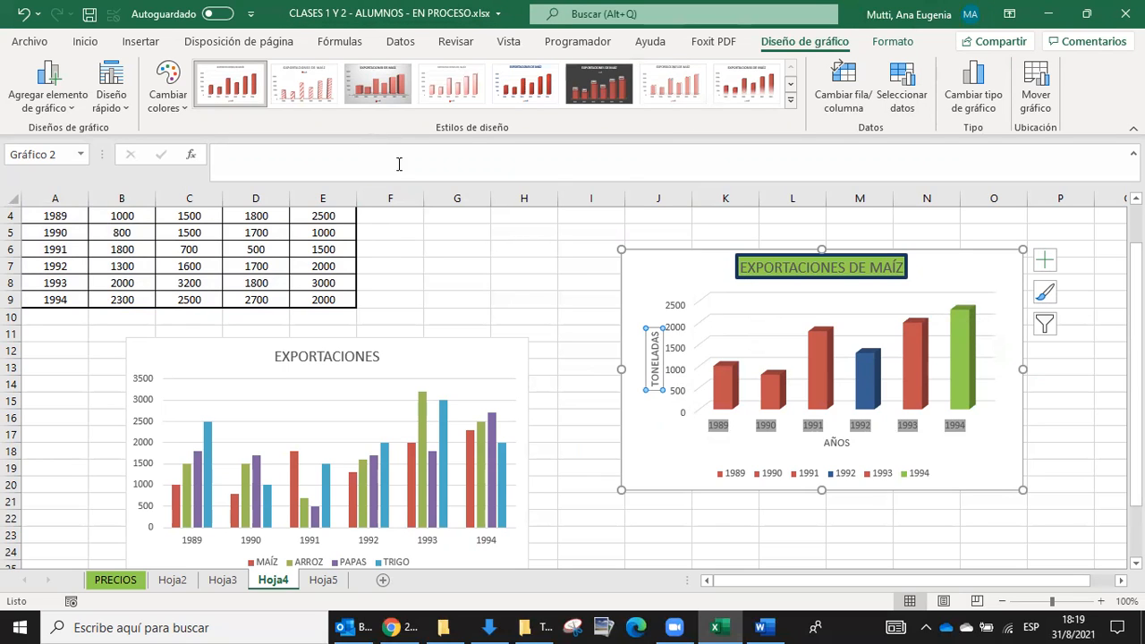
Step: Try data callout labels on the columns of the maize exports chart and undo them
left_click(36, 114)
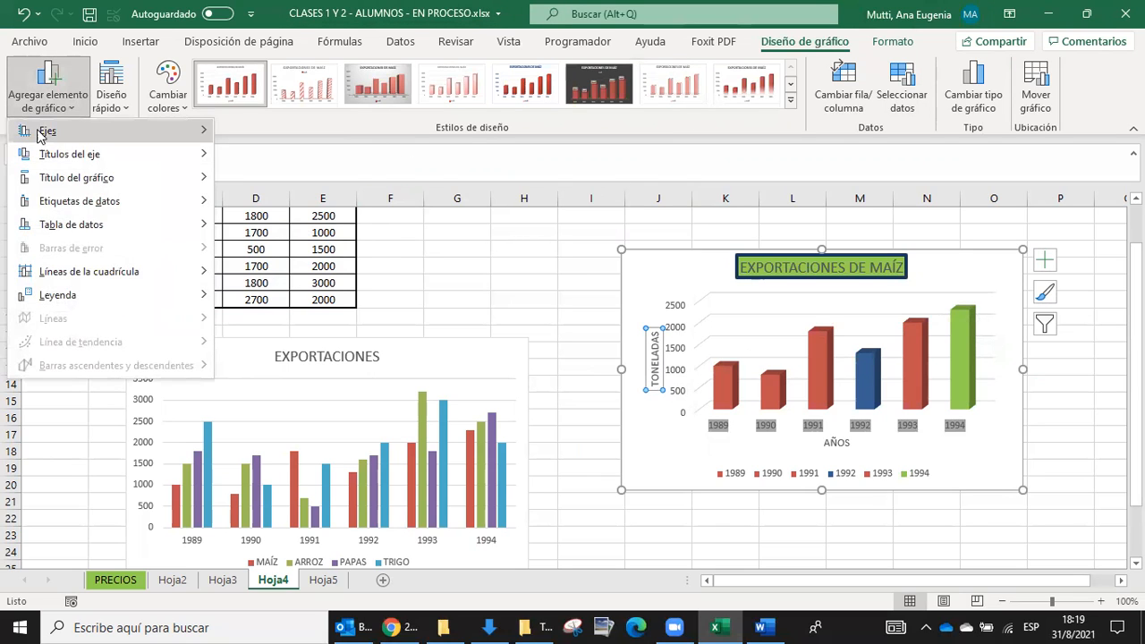
mouse_move(39, 134)
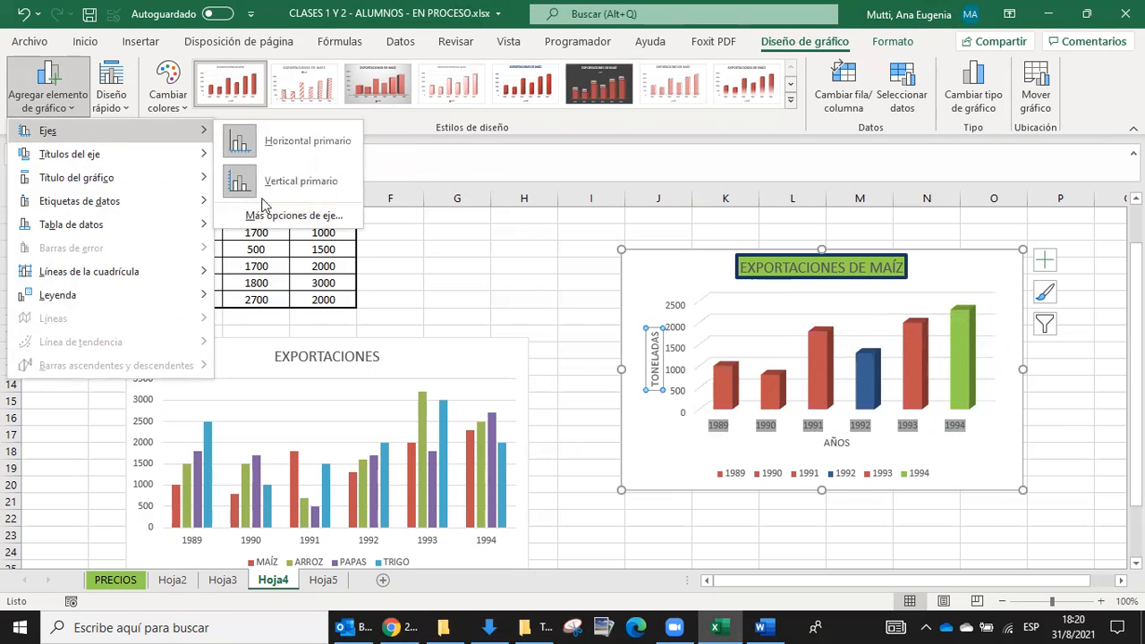
mouse_move(147, 178)
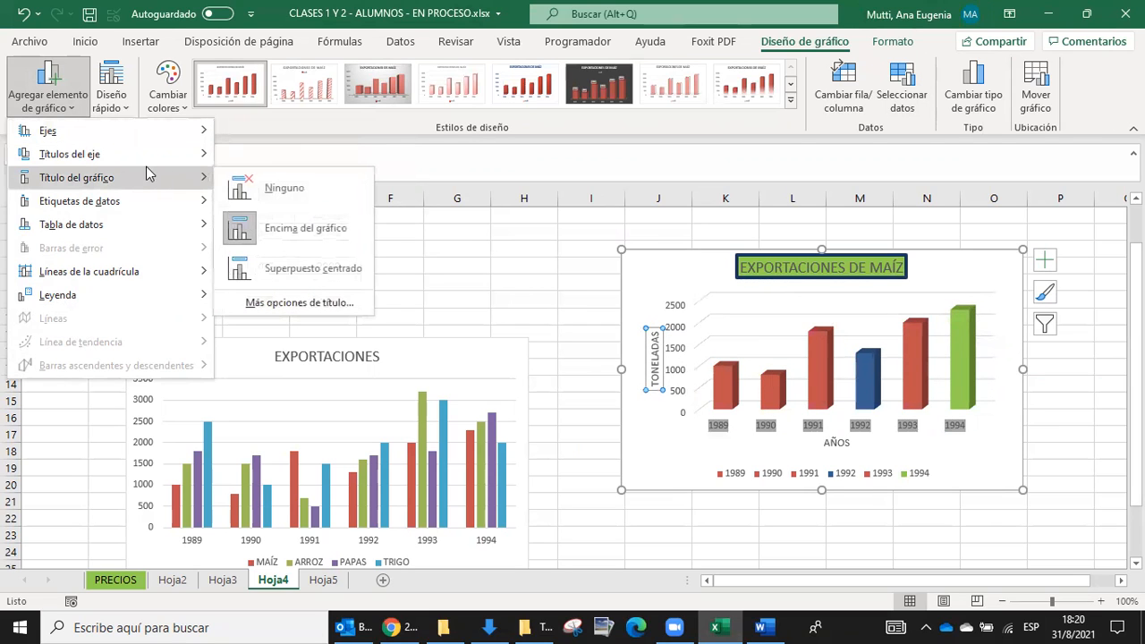
mouse_move(169, 206)
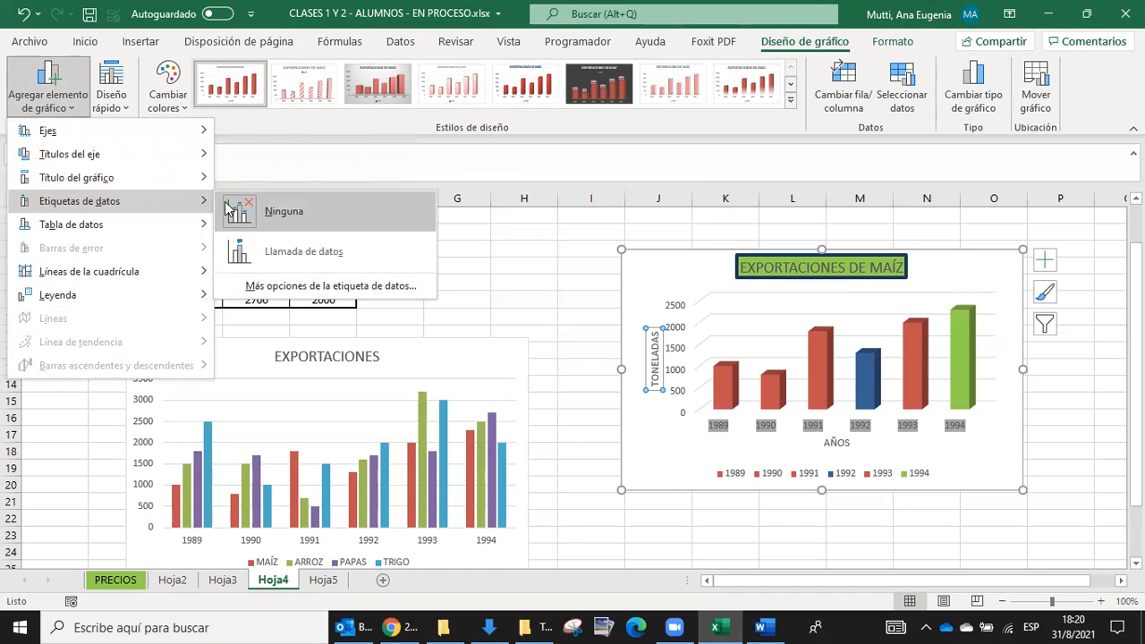
left_click(288, 259)
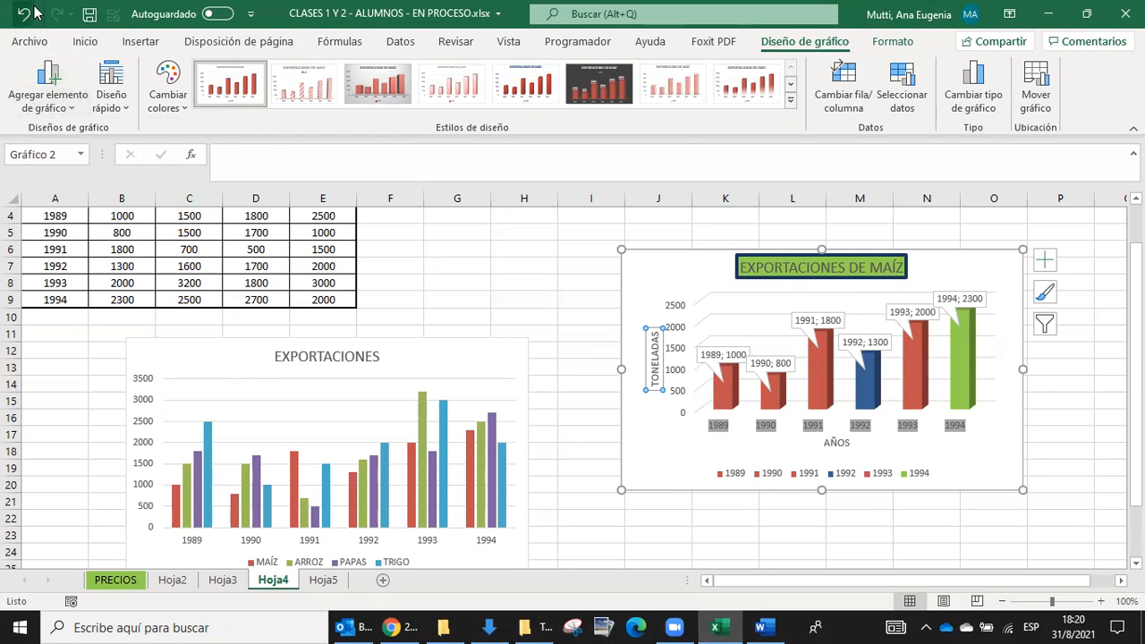
key("ctrl+z")
left_click(72, 113)
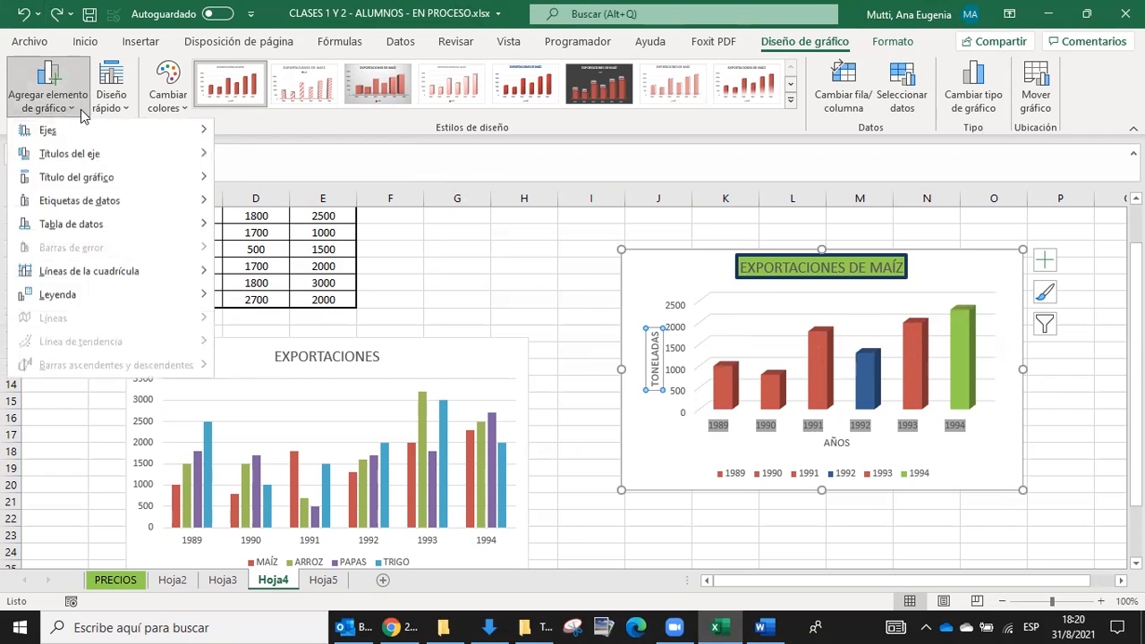
mouse_move(118, 225)
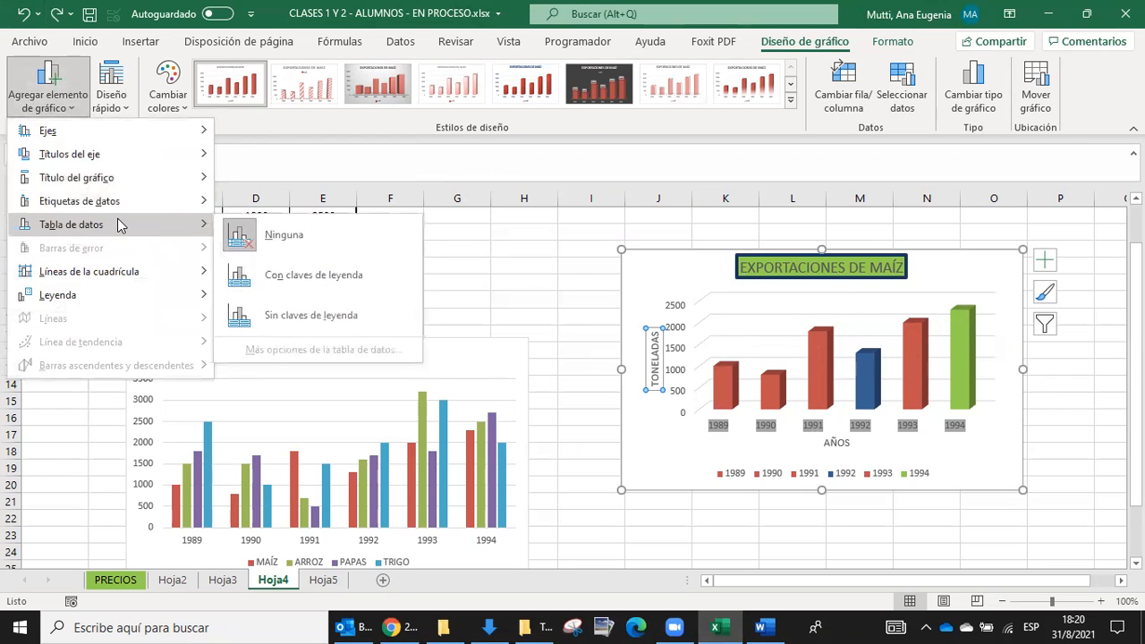
mouse_move(112, 280)
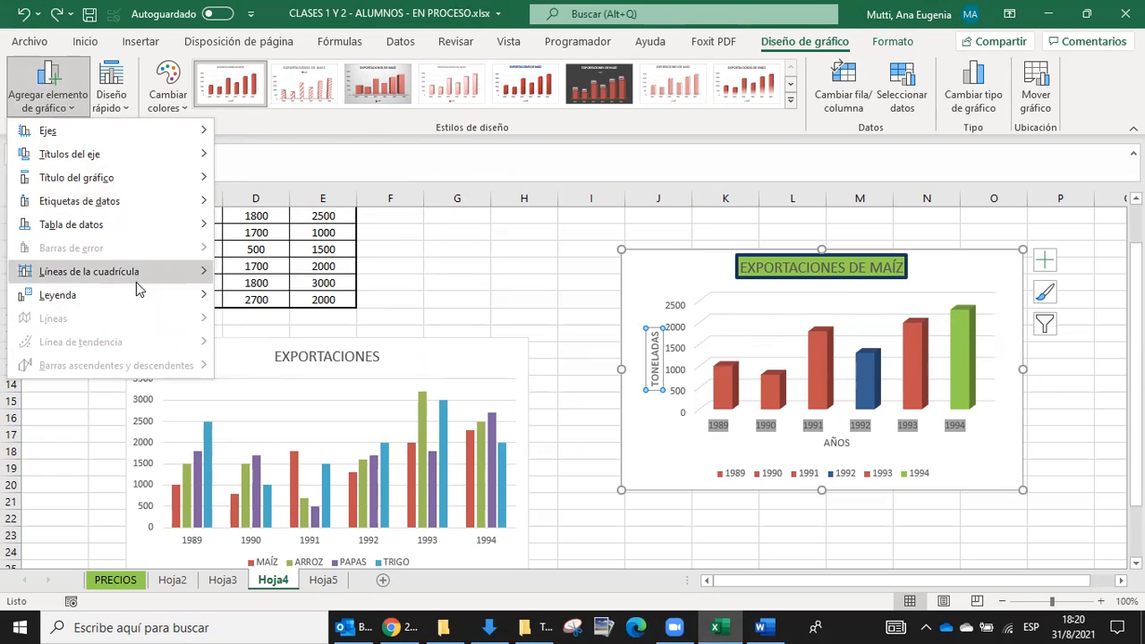
mouse_move(137, 295)
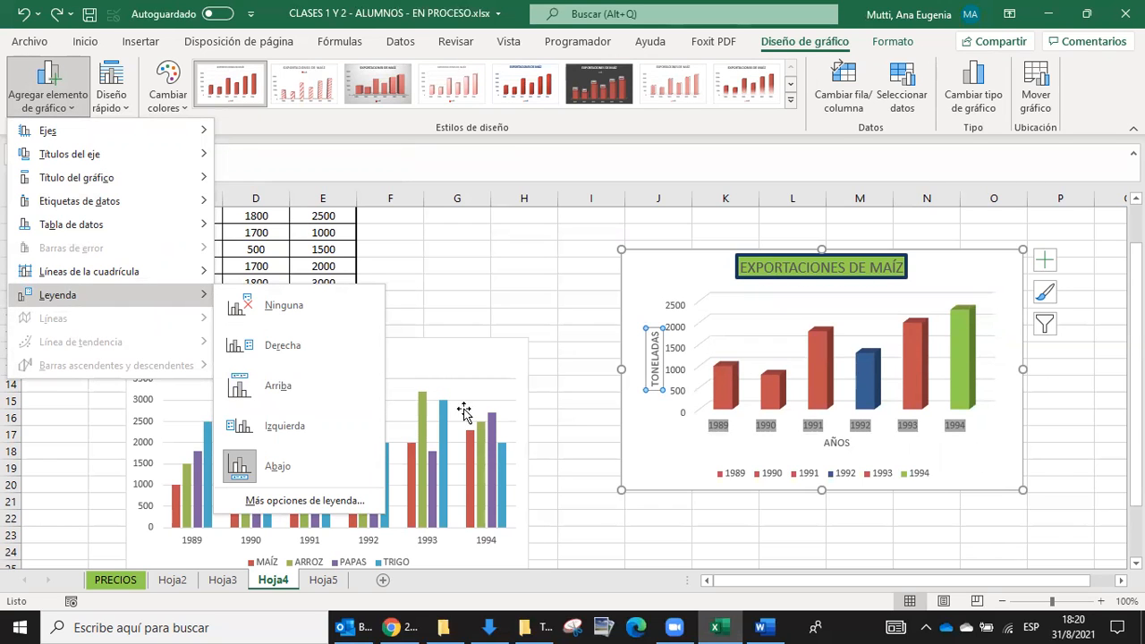
left_click(512, 248)
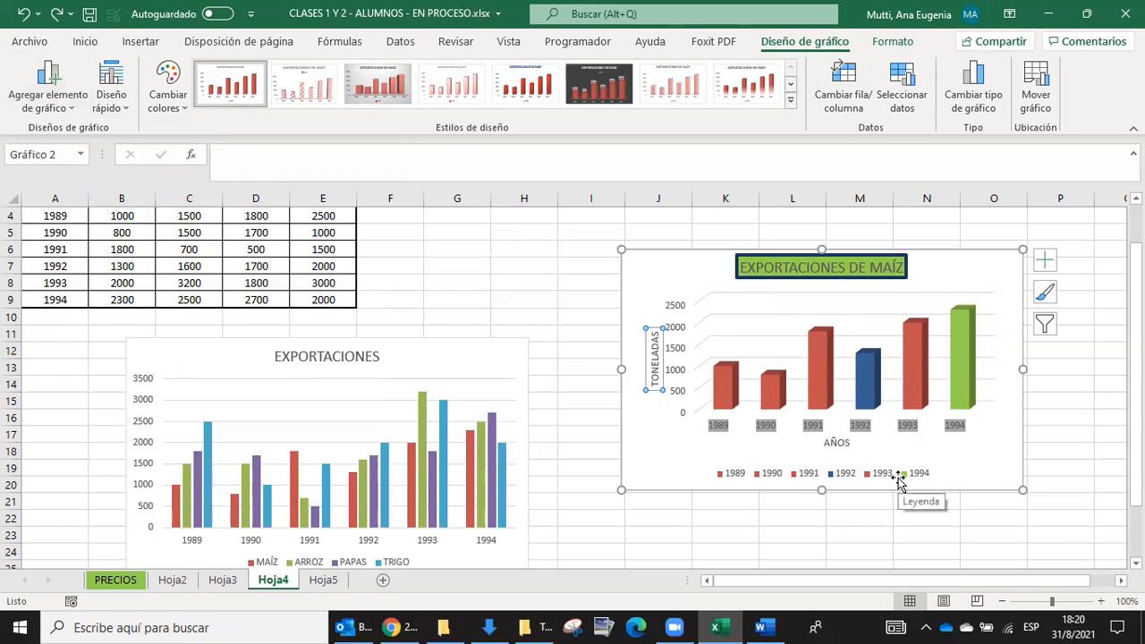
Step: Delete the legend of the maize exports chart and deselect the chart
left_click(898, 478)
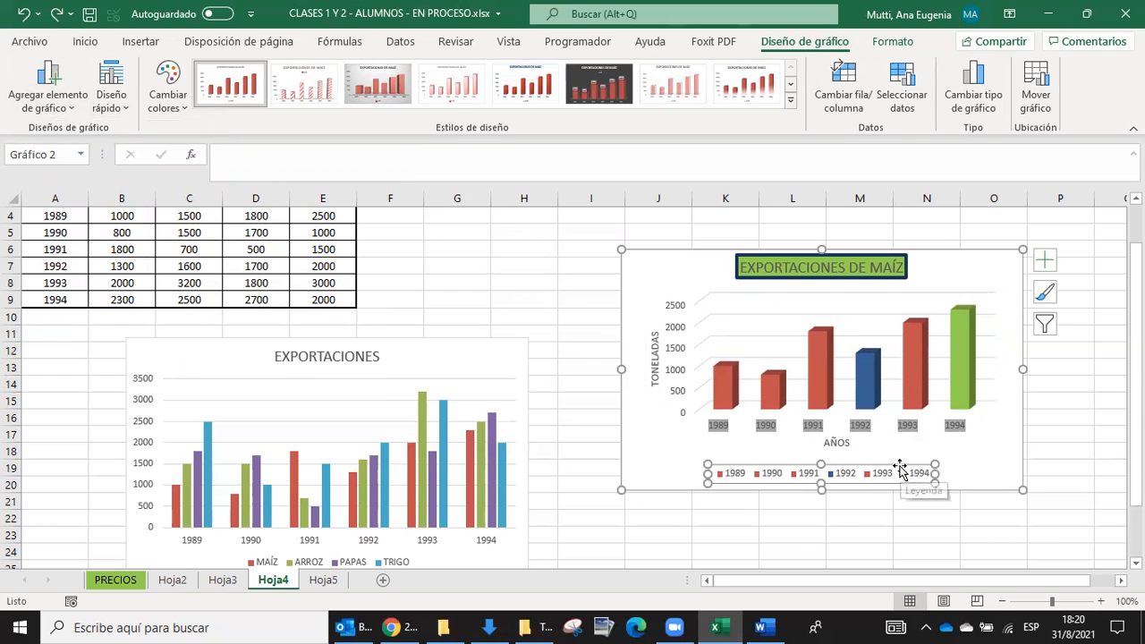
key("Delete")
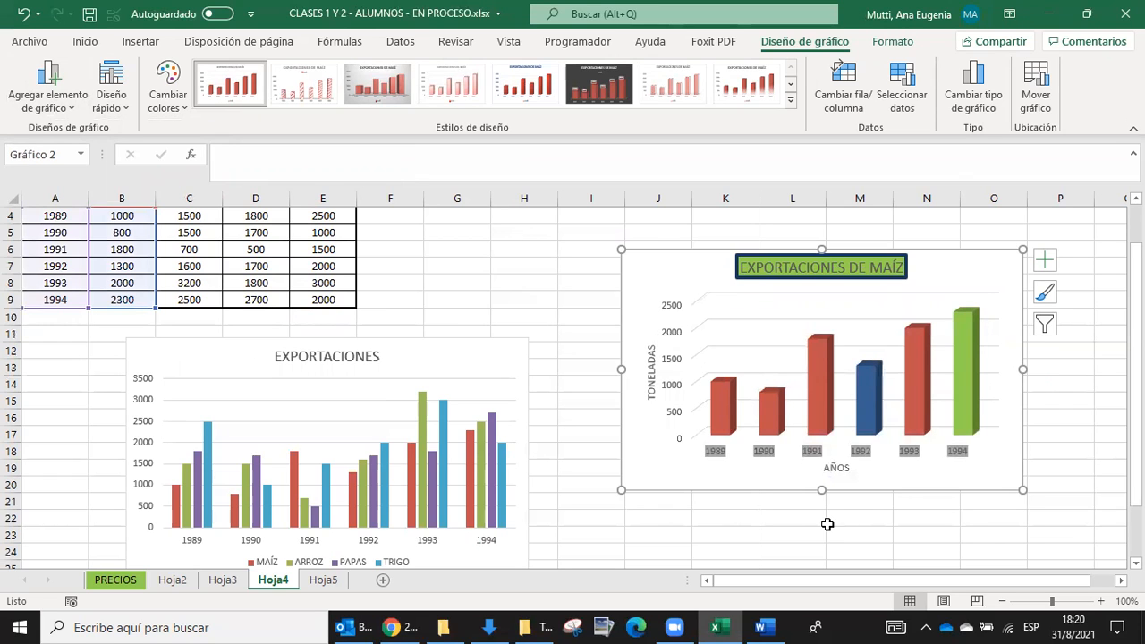
left_click(830, 552)
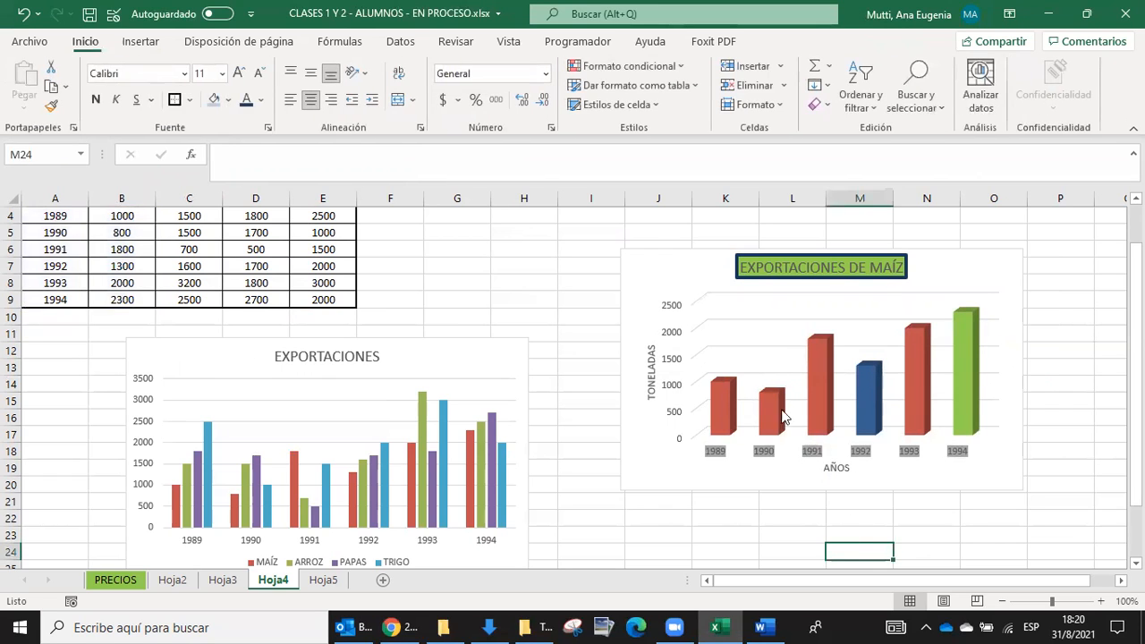
scroll(747, 452, "down", 1)
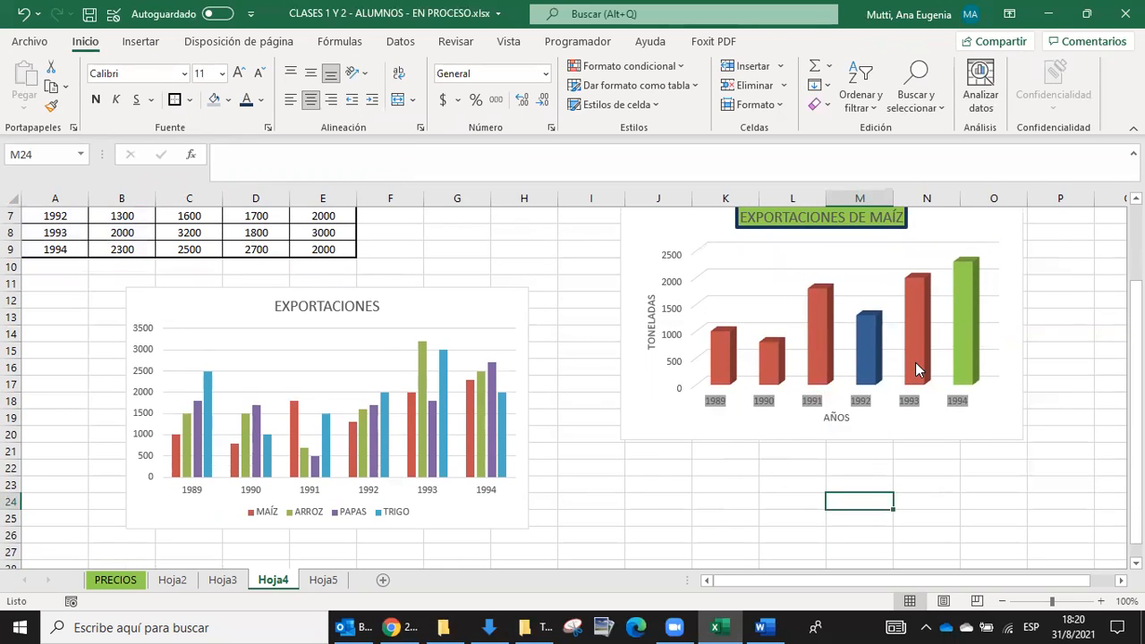
scroll(594, 272, "up", 2)
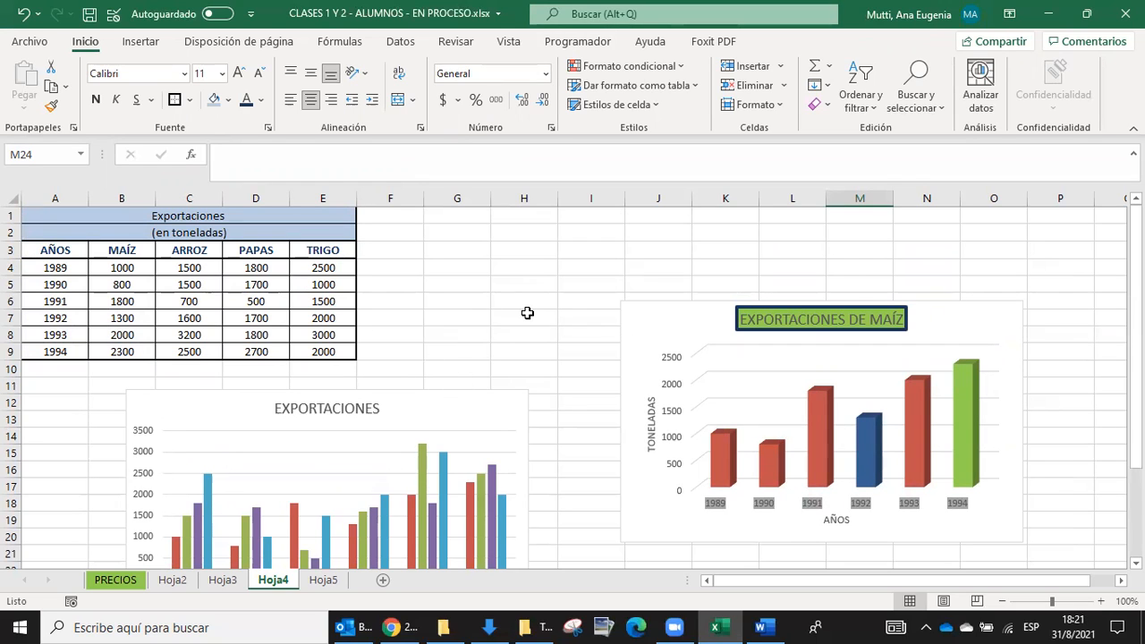
scroll(523, 322, "down", 1)
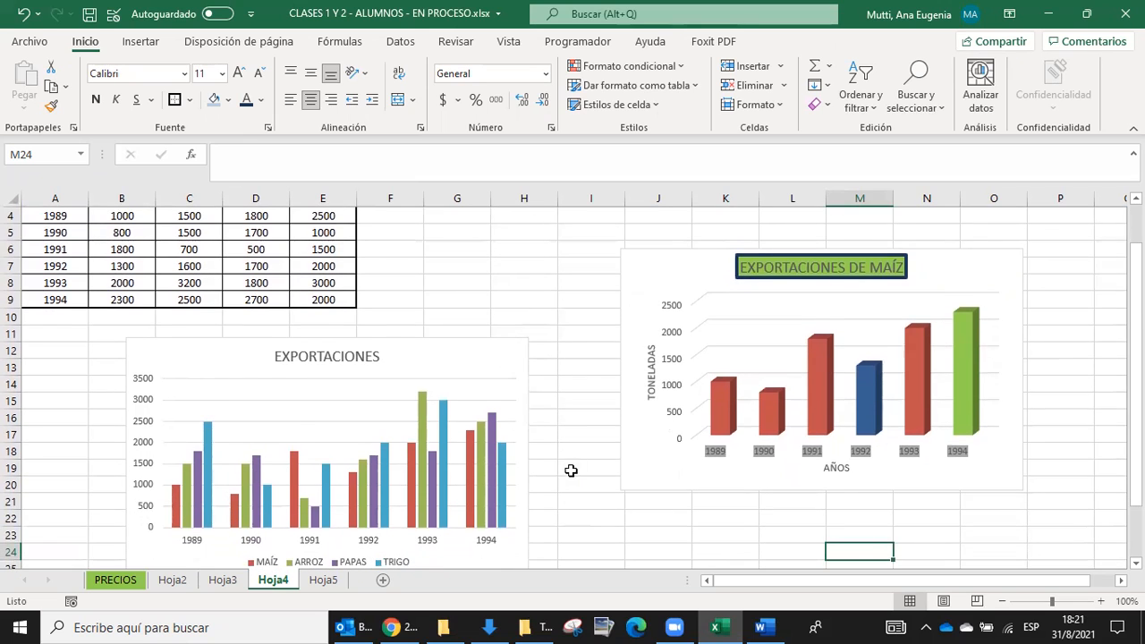
scroll(581, 451, "down", 1)
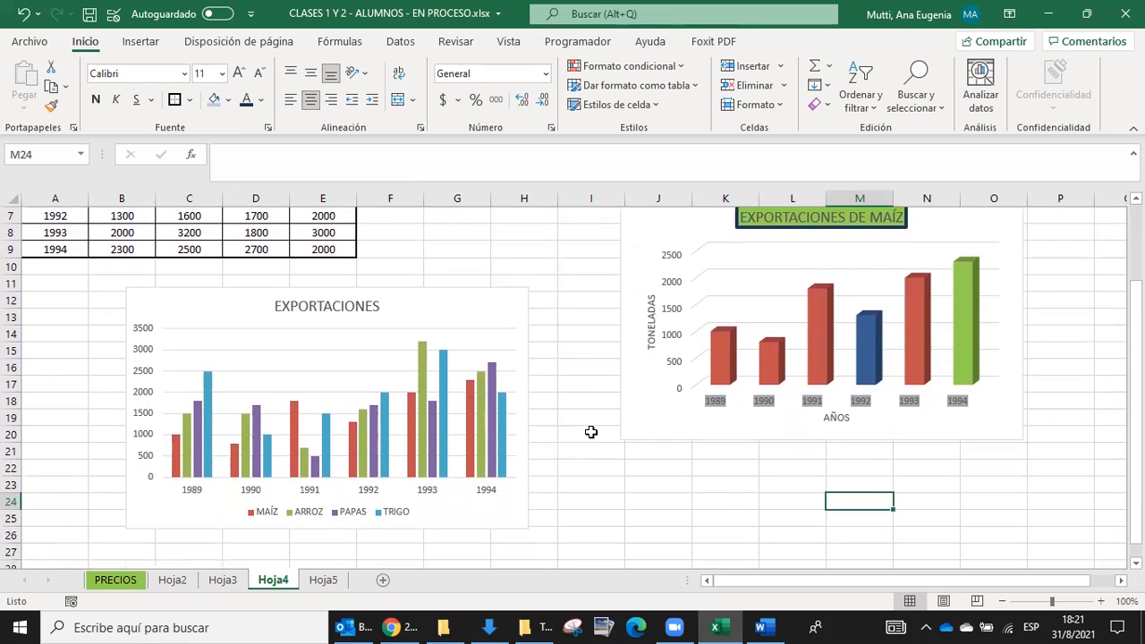
left_click(372, 512)
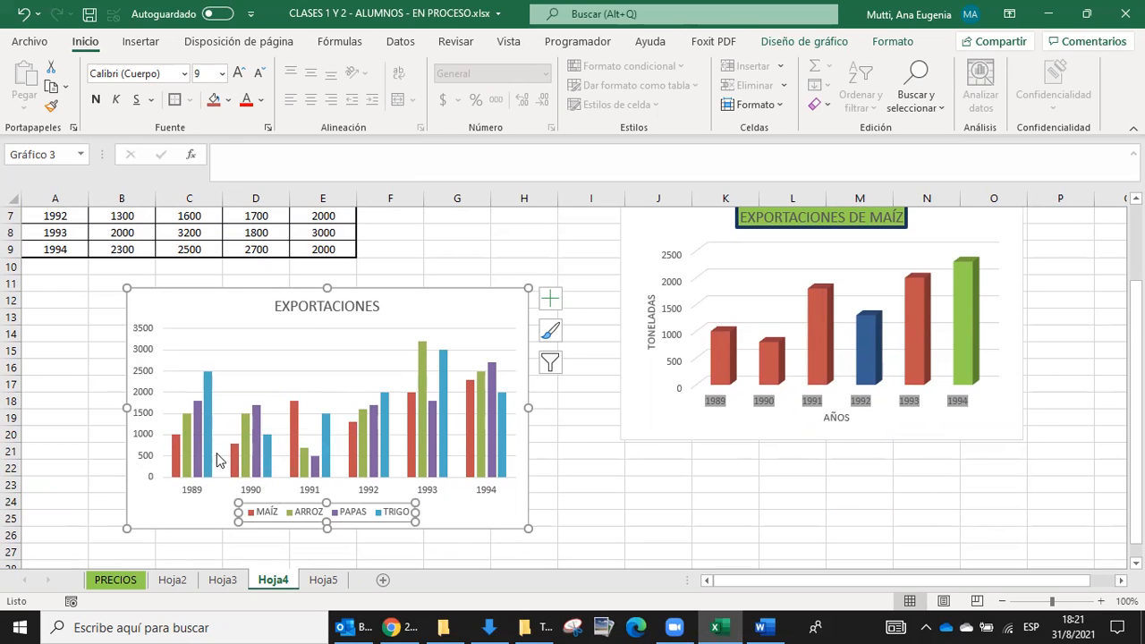
Step: Switch to the Word document, review export chart tasks 7 to 17 and the start of exercise 5, and return to the Excel workbook
left_click(760, 627)
scroll(760, 414, "down", 5)
scroll(759, 439, "up", 5)
scroll(756, 444, "up", 10)
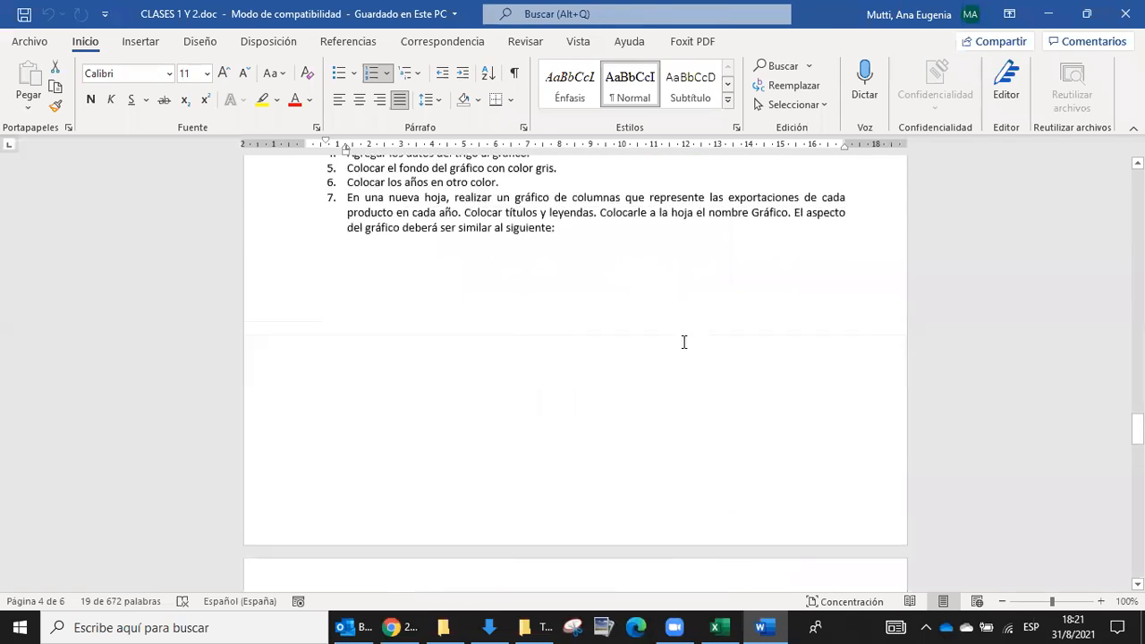
scroll(823, 462, "down", 10)
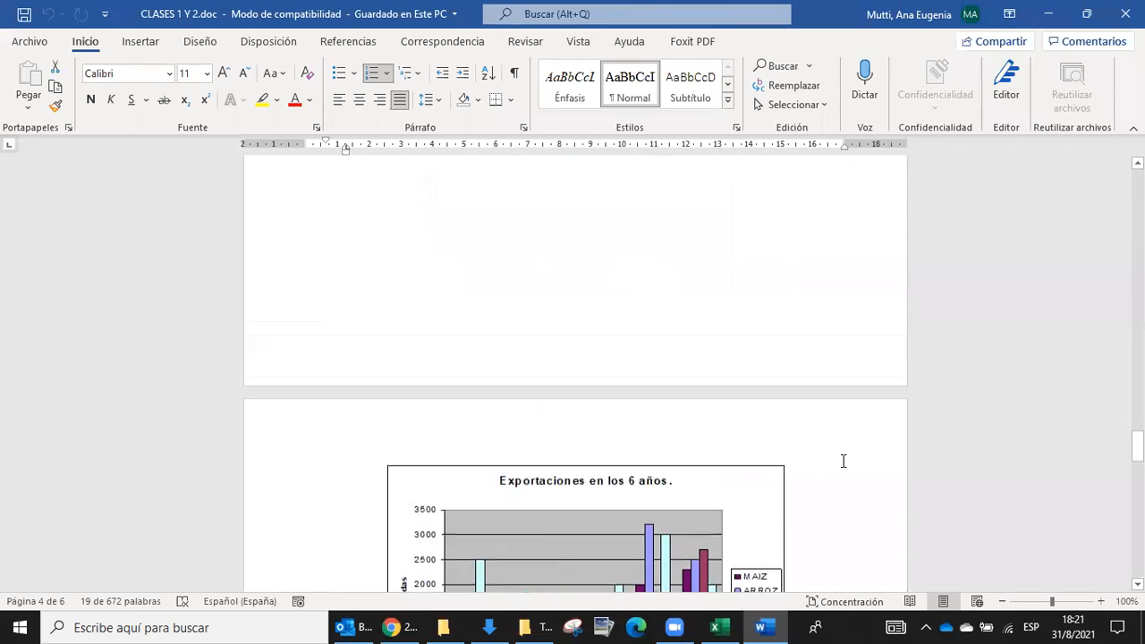
scroll(827, 439, "down", 15)
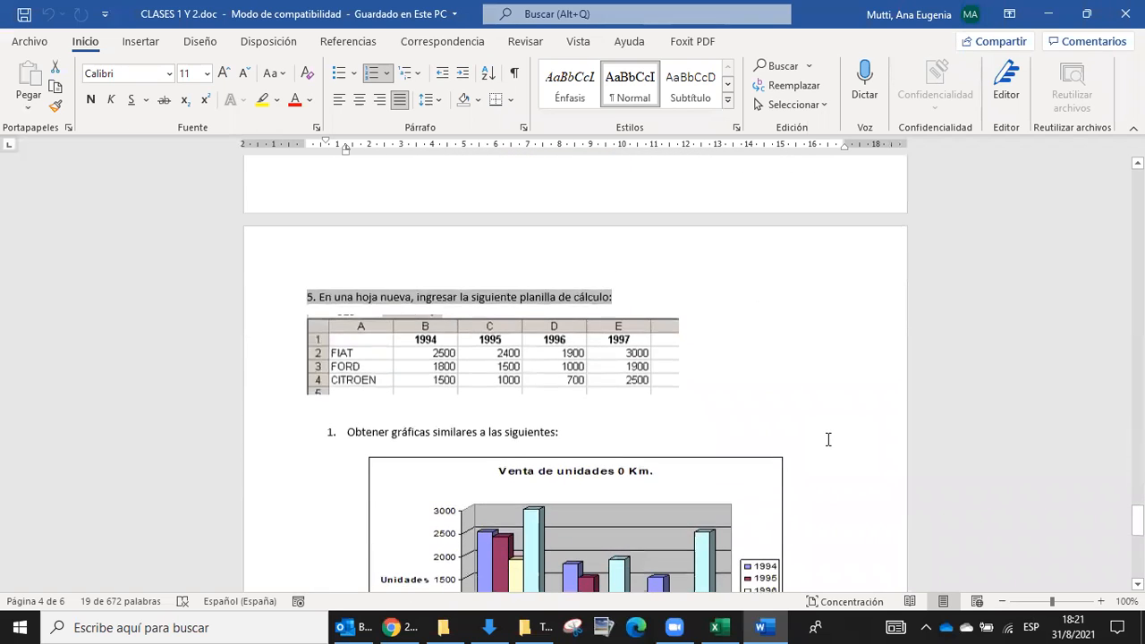
scroll(784, 439, "down", 3)
scroll(751, 424, "up", 10)
scroll(757, 433, "up", 6)
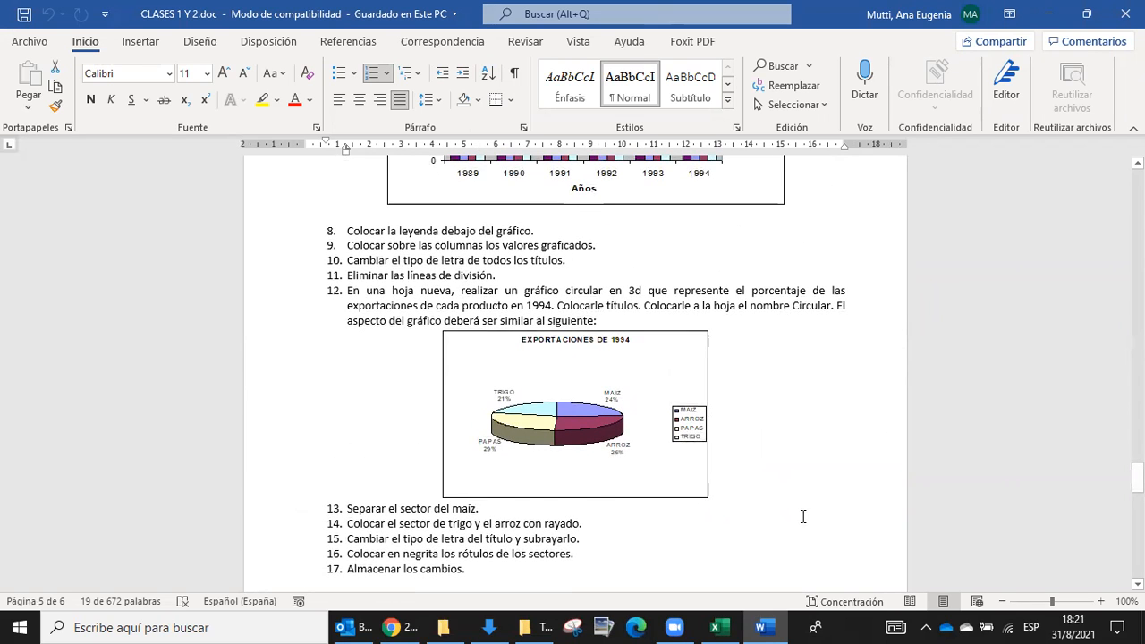
scroll(800, 503, "down", 7)
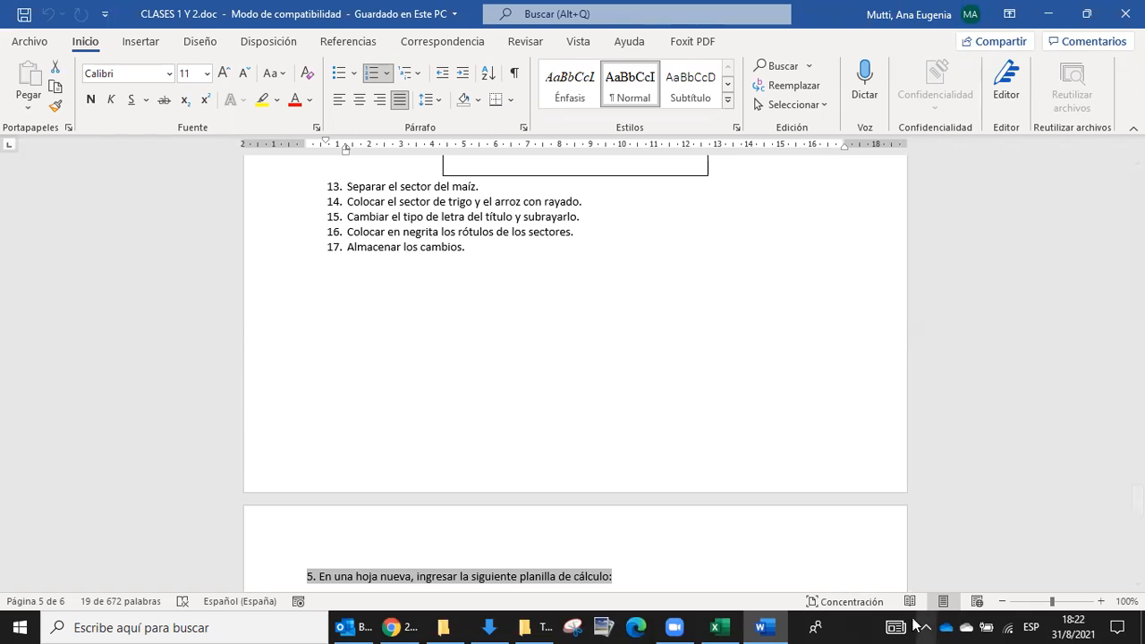
left_click(776, 624)
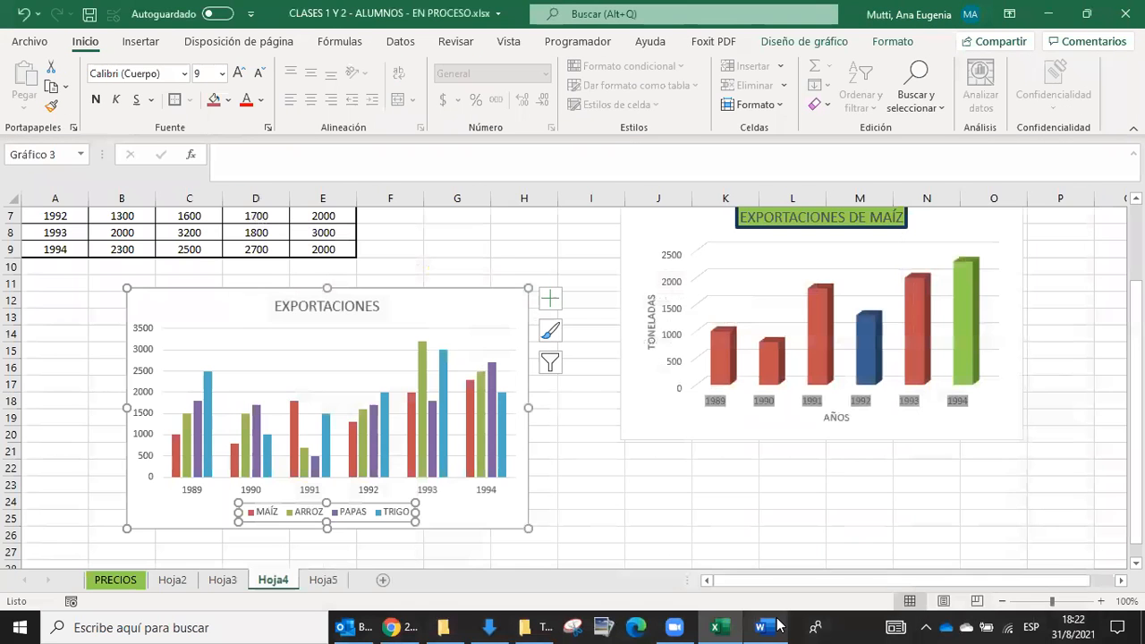